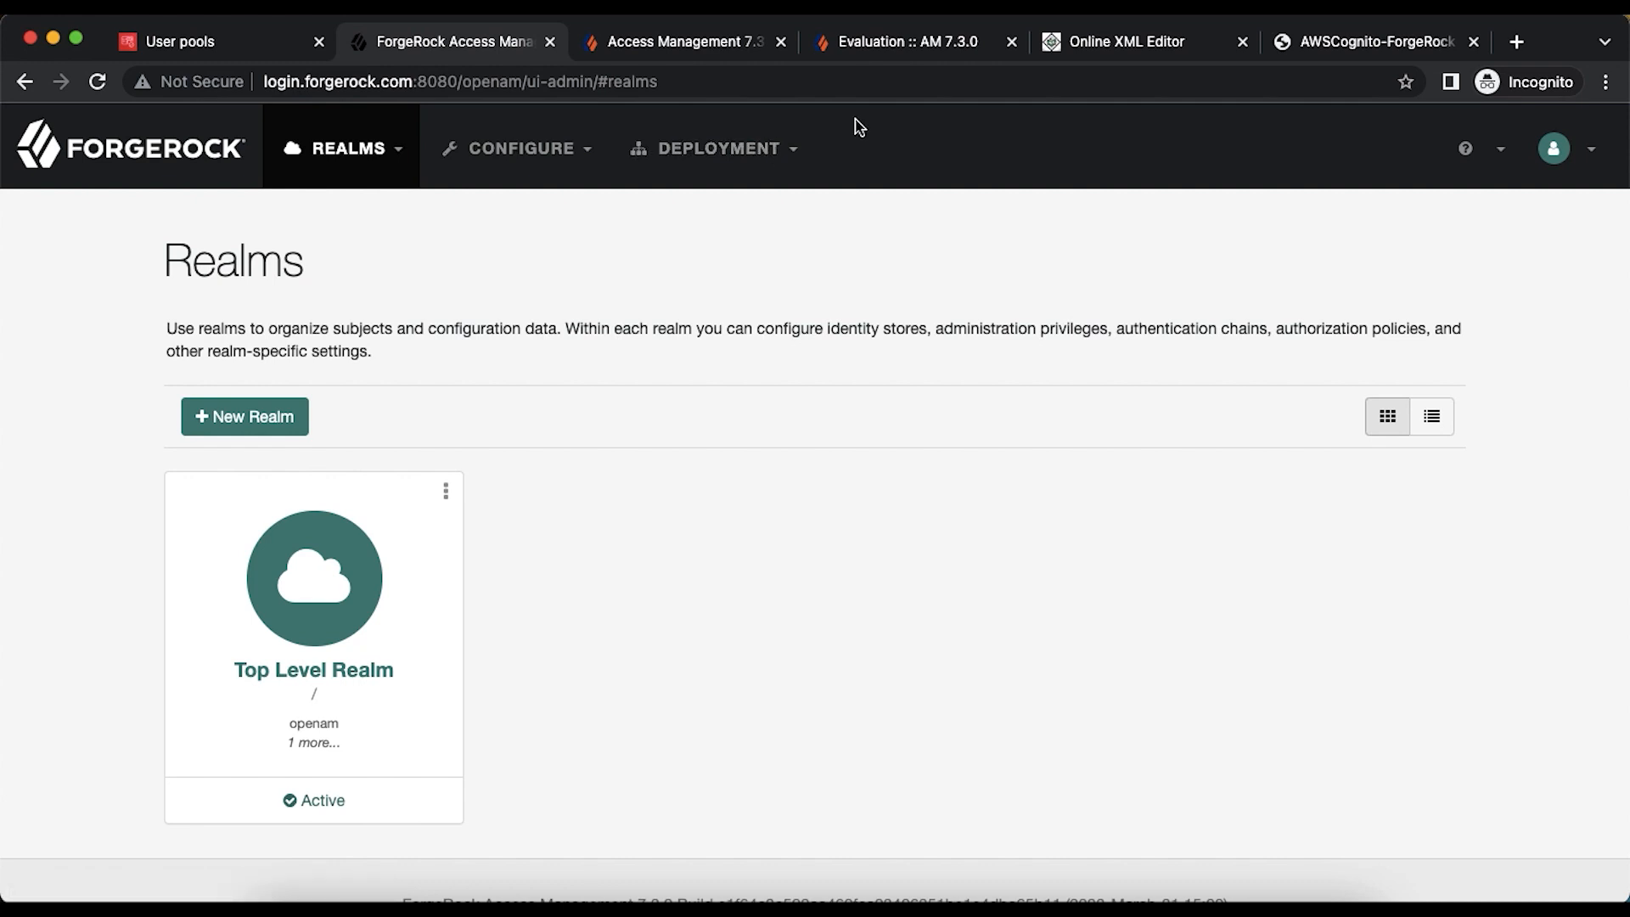
# - Check the AM 7.3.0 evaluation documentation, then return to the Access Management realms page
pyautogui.click(883, 51)
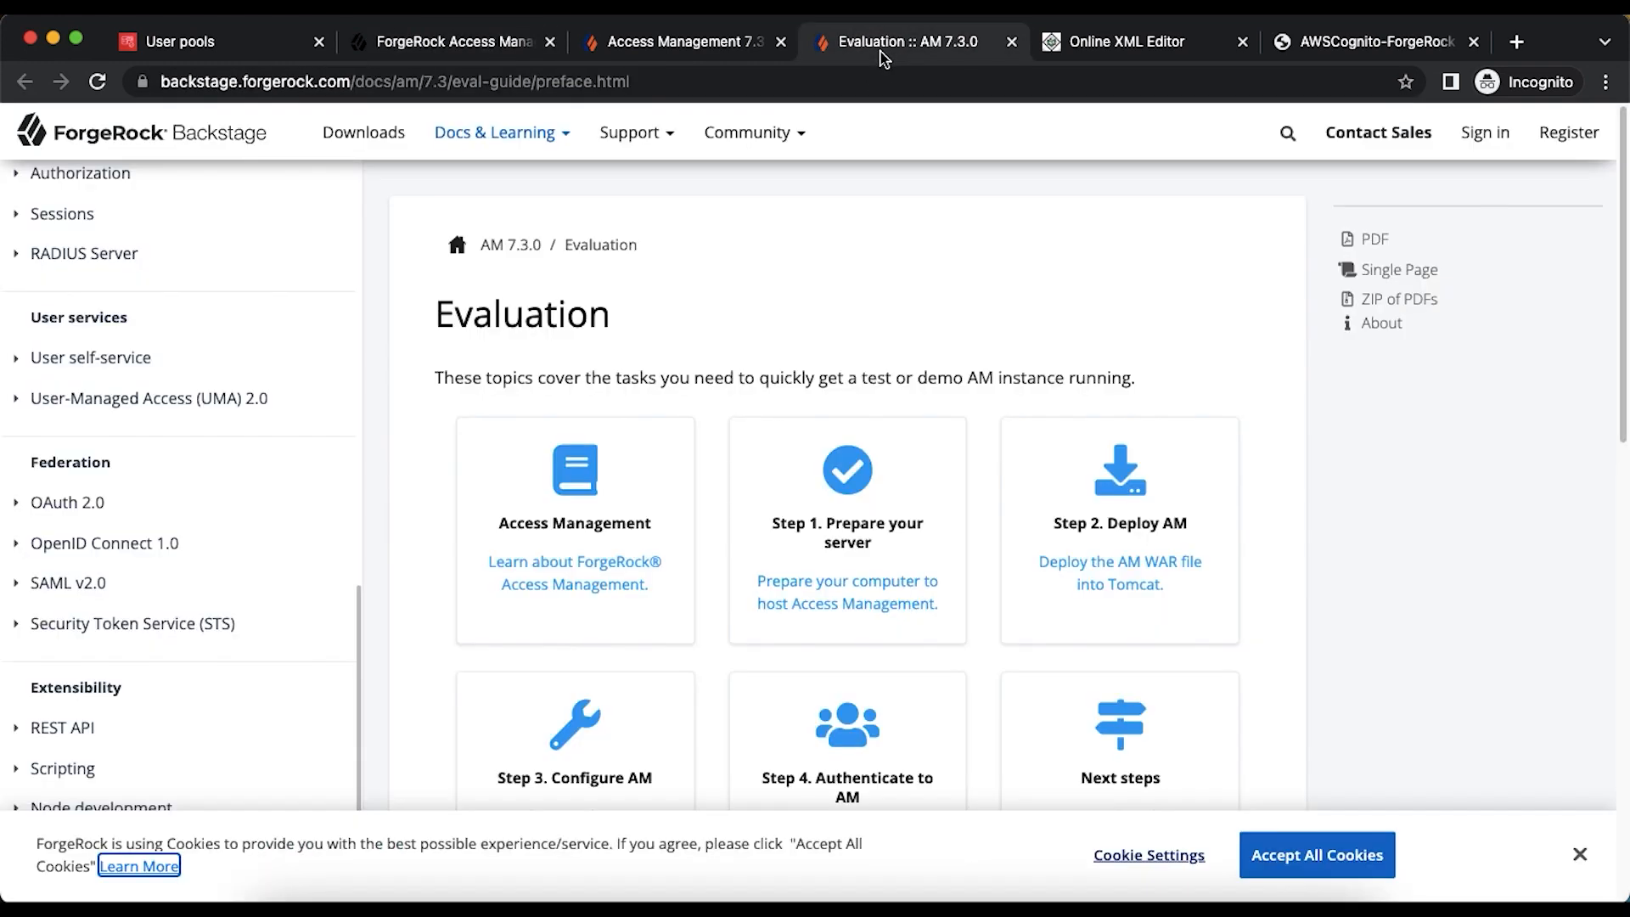
pyautogui.scroll(15, 182, 345)
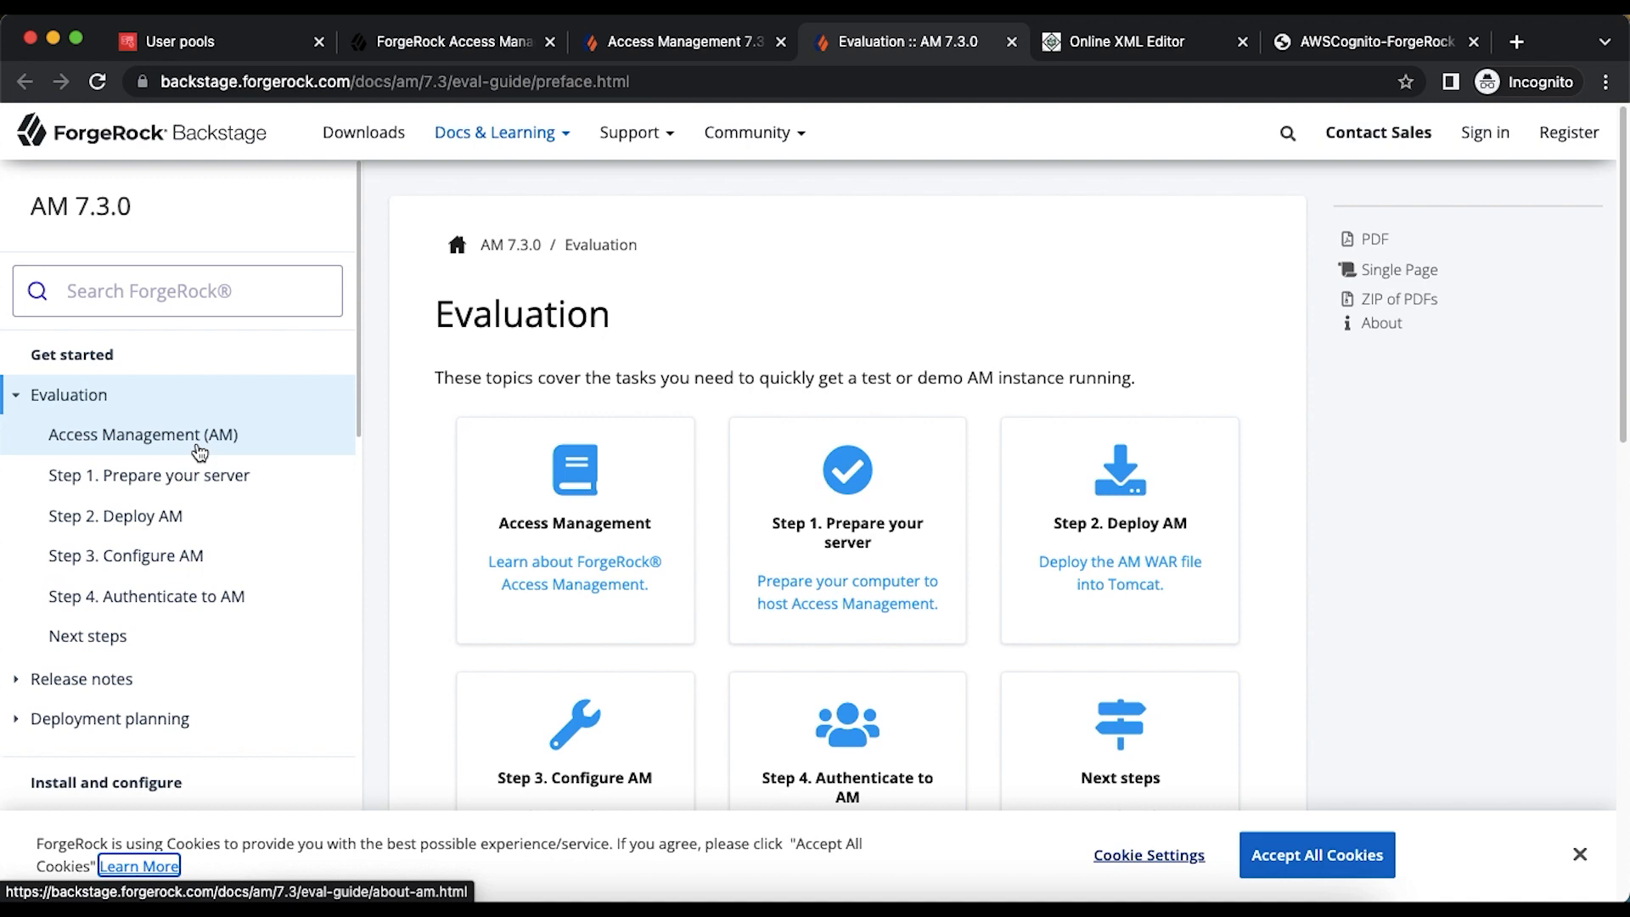
pyautogui.click(492, 41)
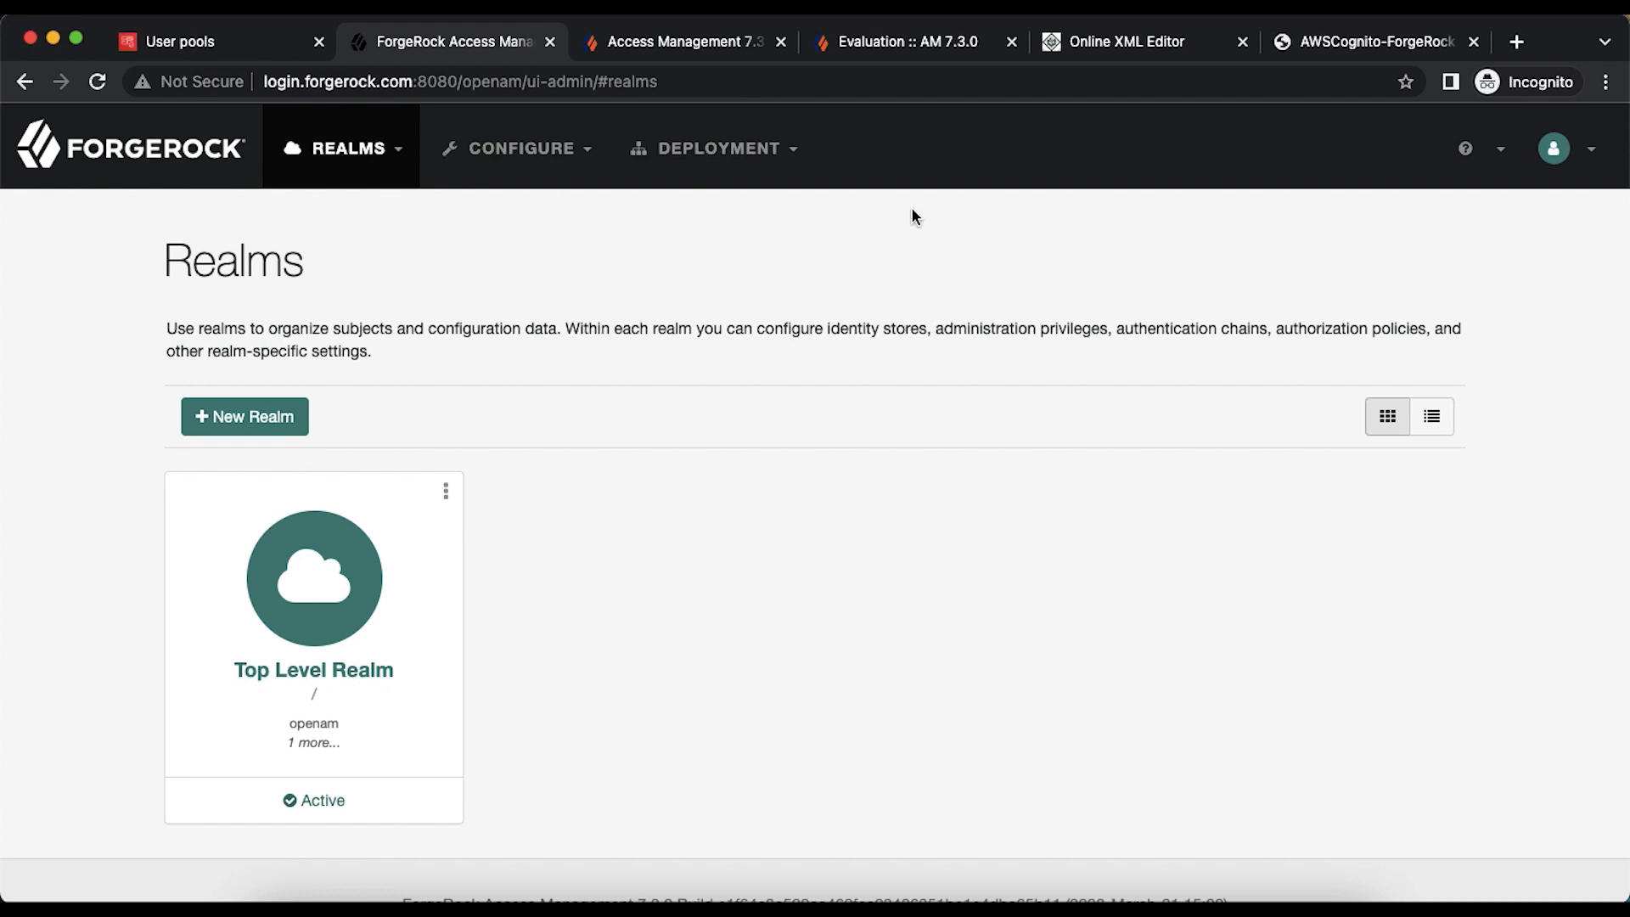
# - Start a new Cognito user pool with User name as its sign-in option
pyautogui.click(208, 45)
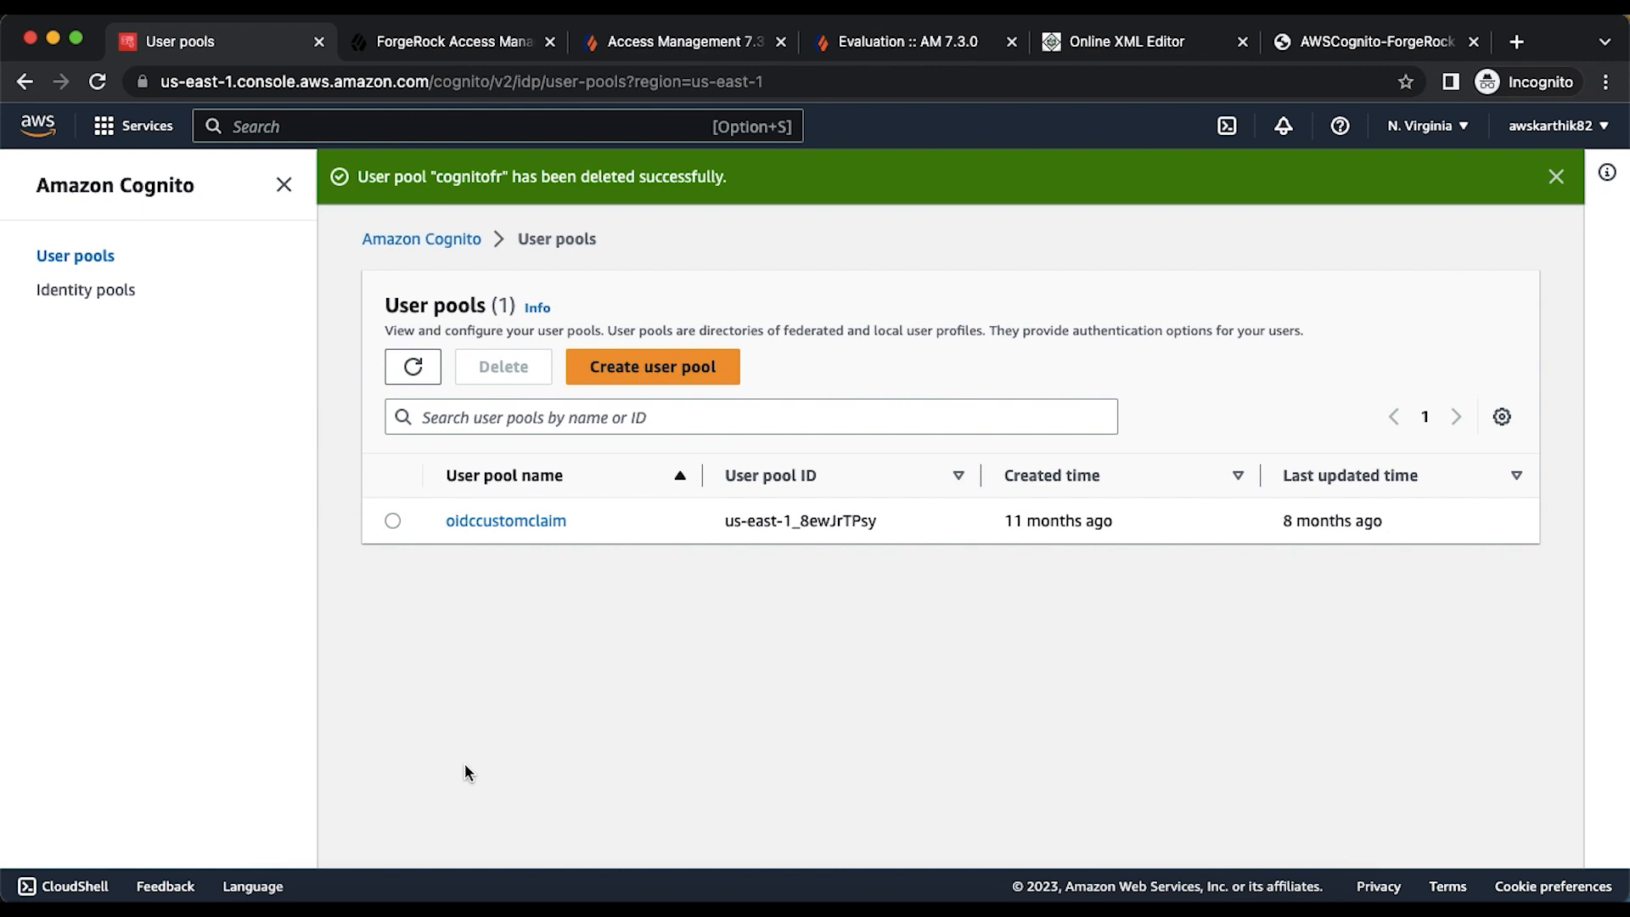
pyautogui.click(689, 372)
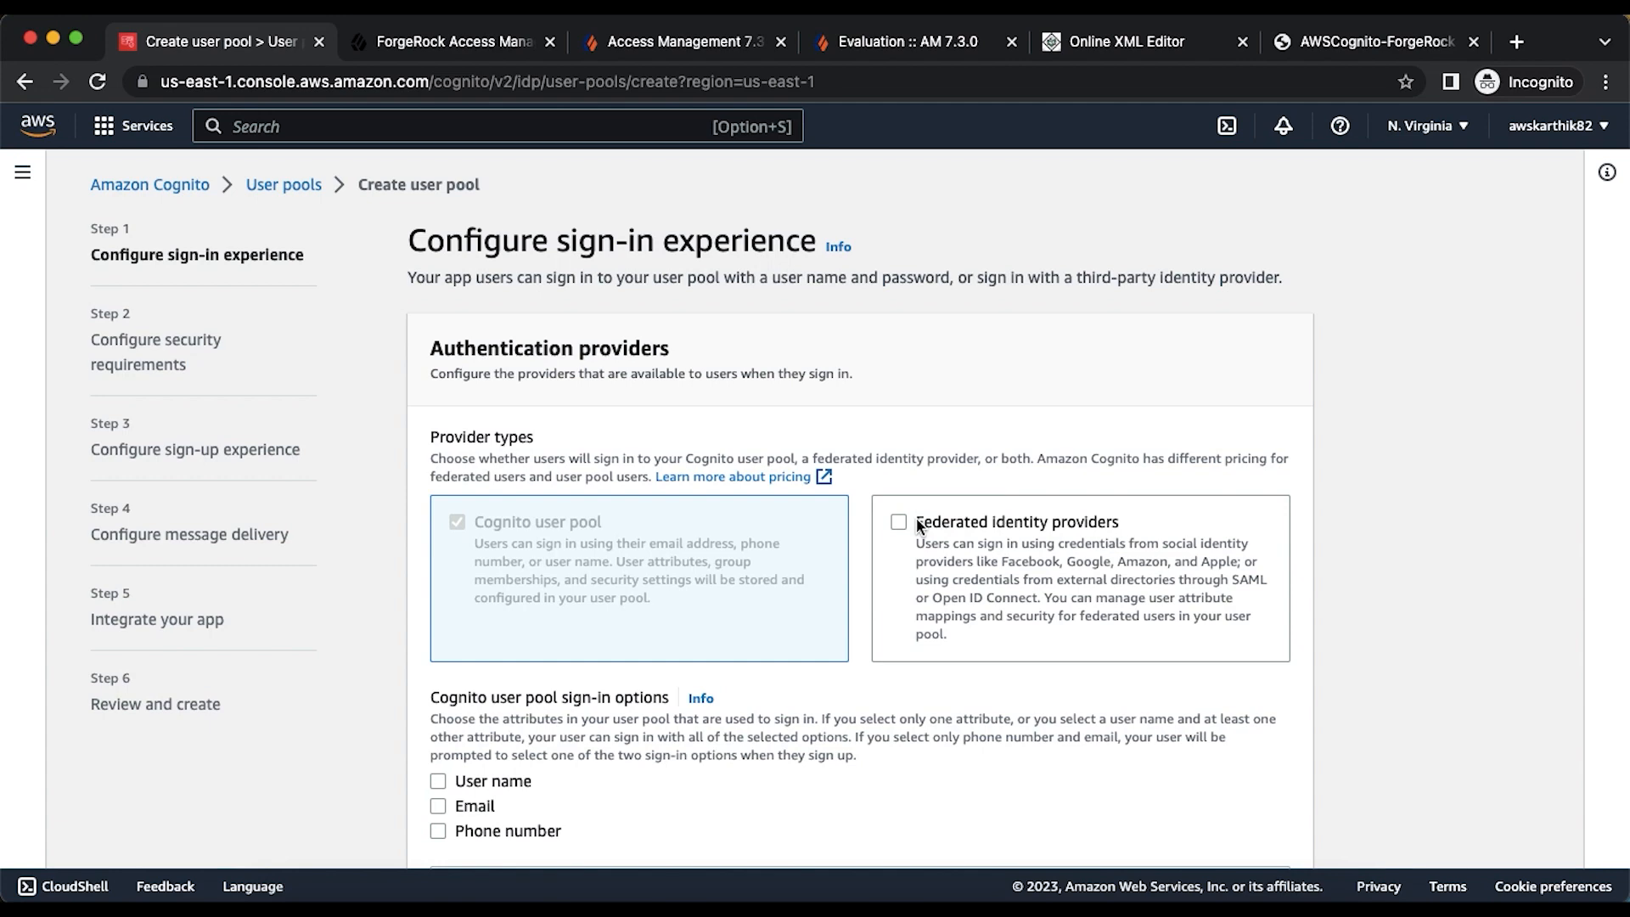
pyautogui.scroll(-3, 917, 525)
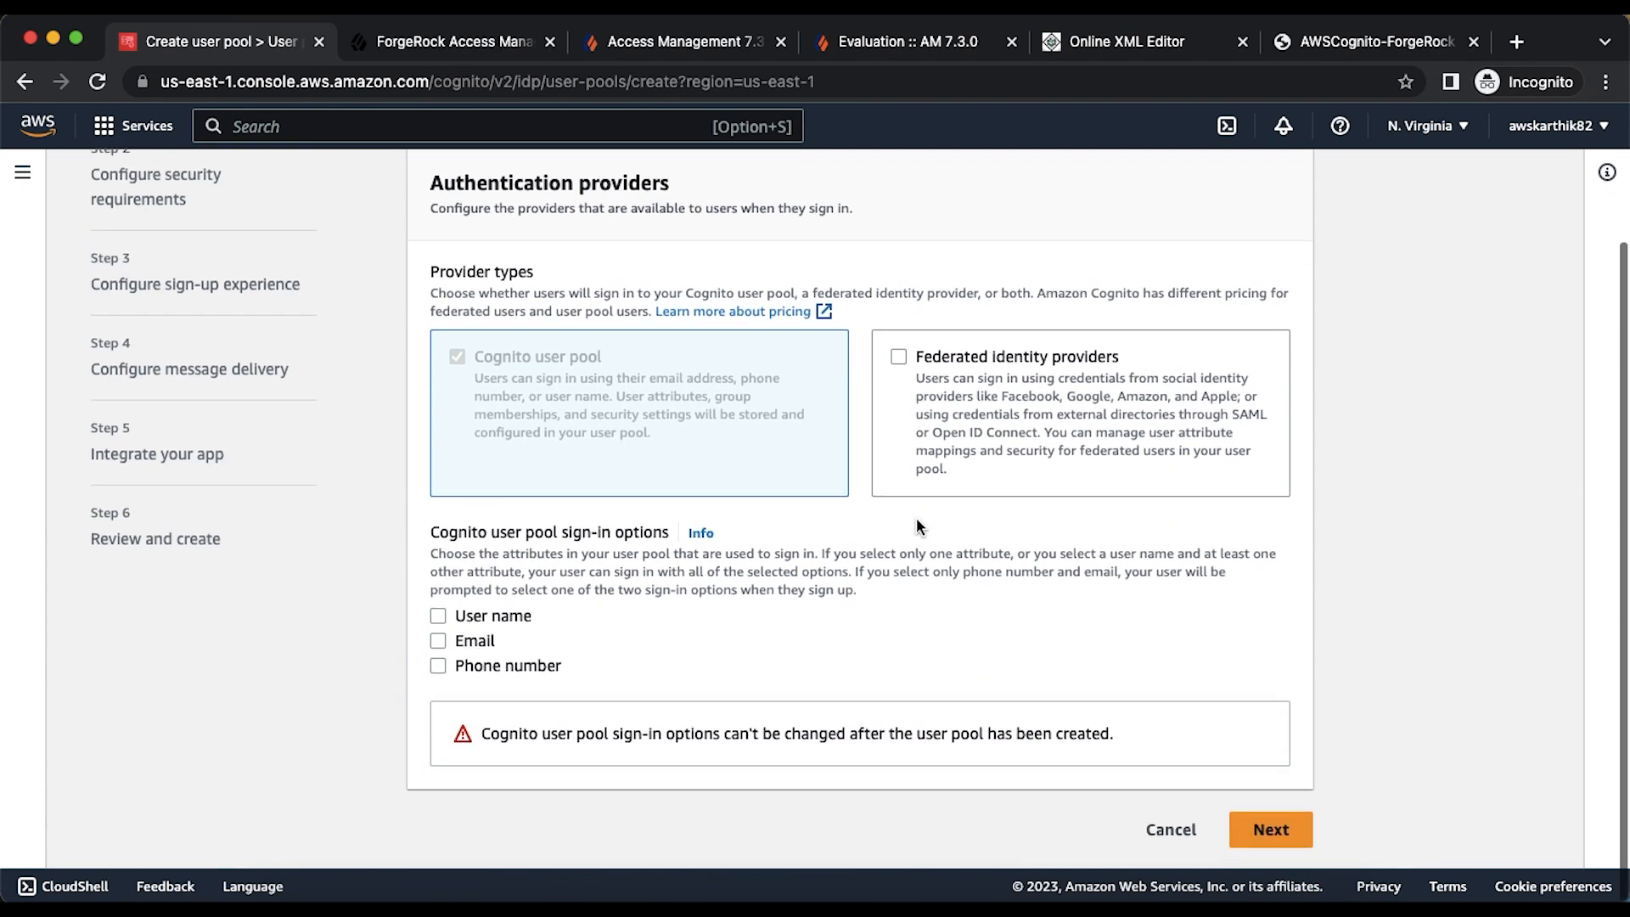
pyautogui.scroll(3, 436, 611)
pyautogui.scroll(-3, 436, 611)
pyautogui.click(437, 615)
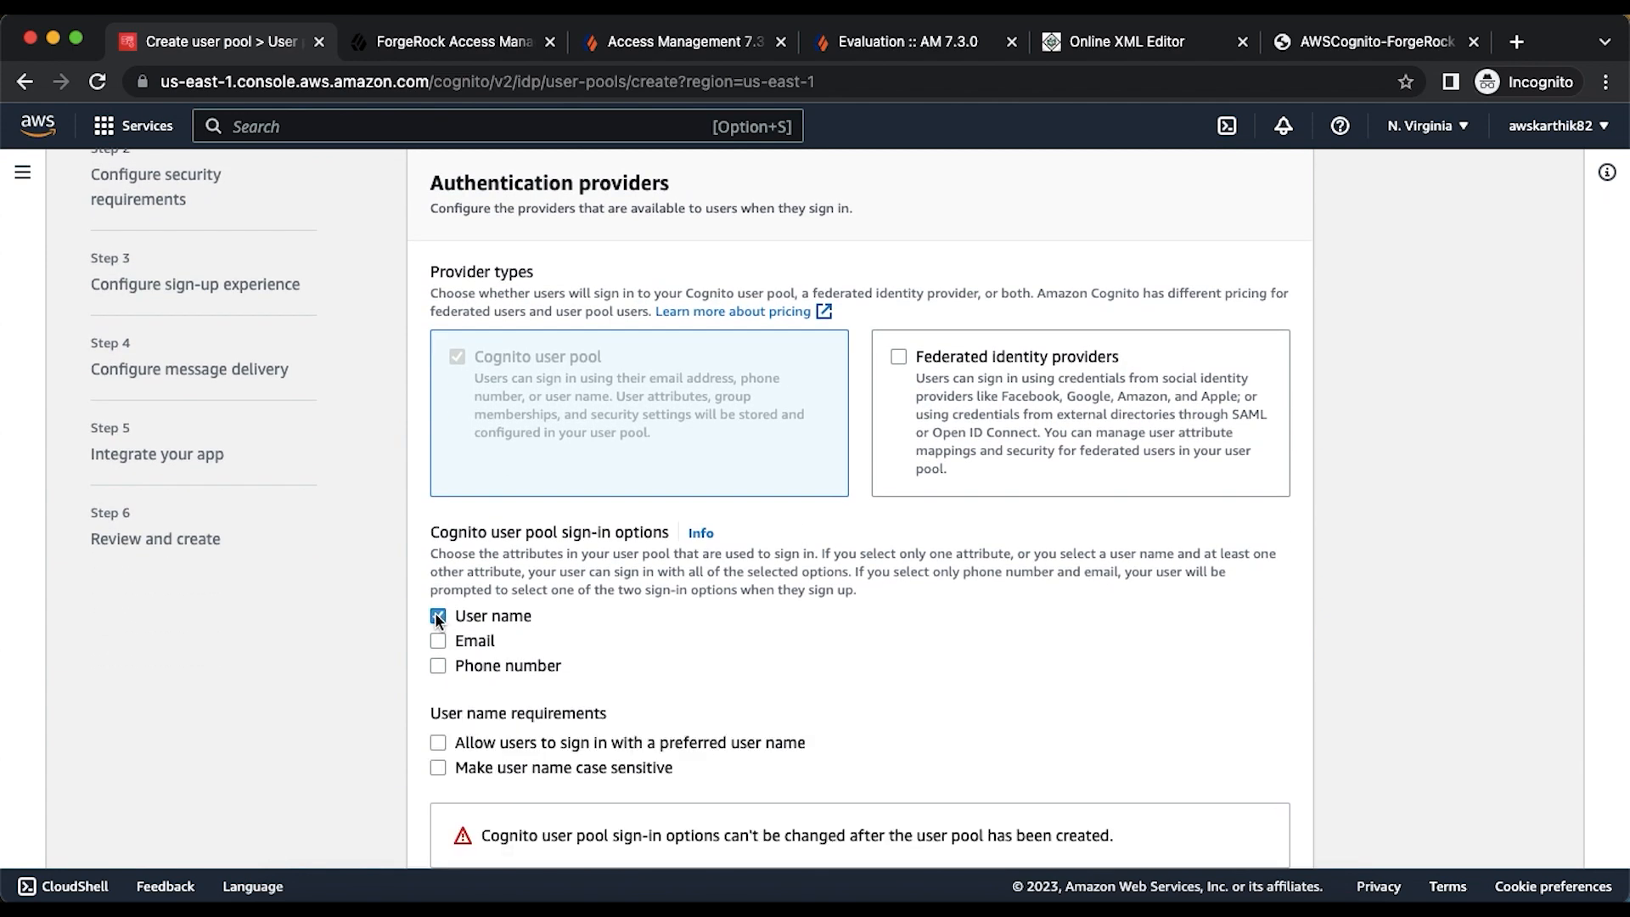
pyautogui.scroll(-2, 1260, 803)
pyautogui.click(1269, 820)
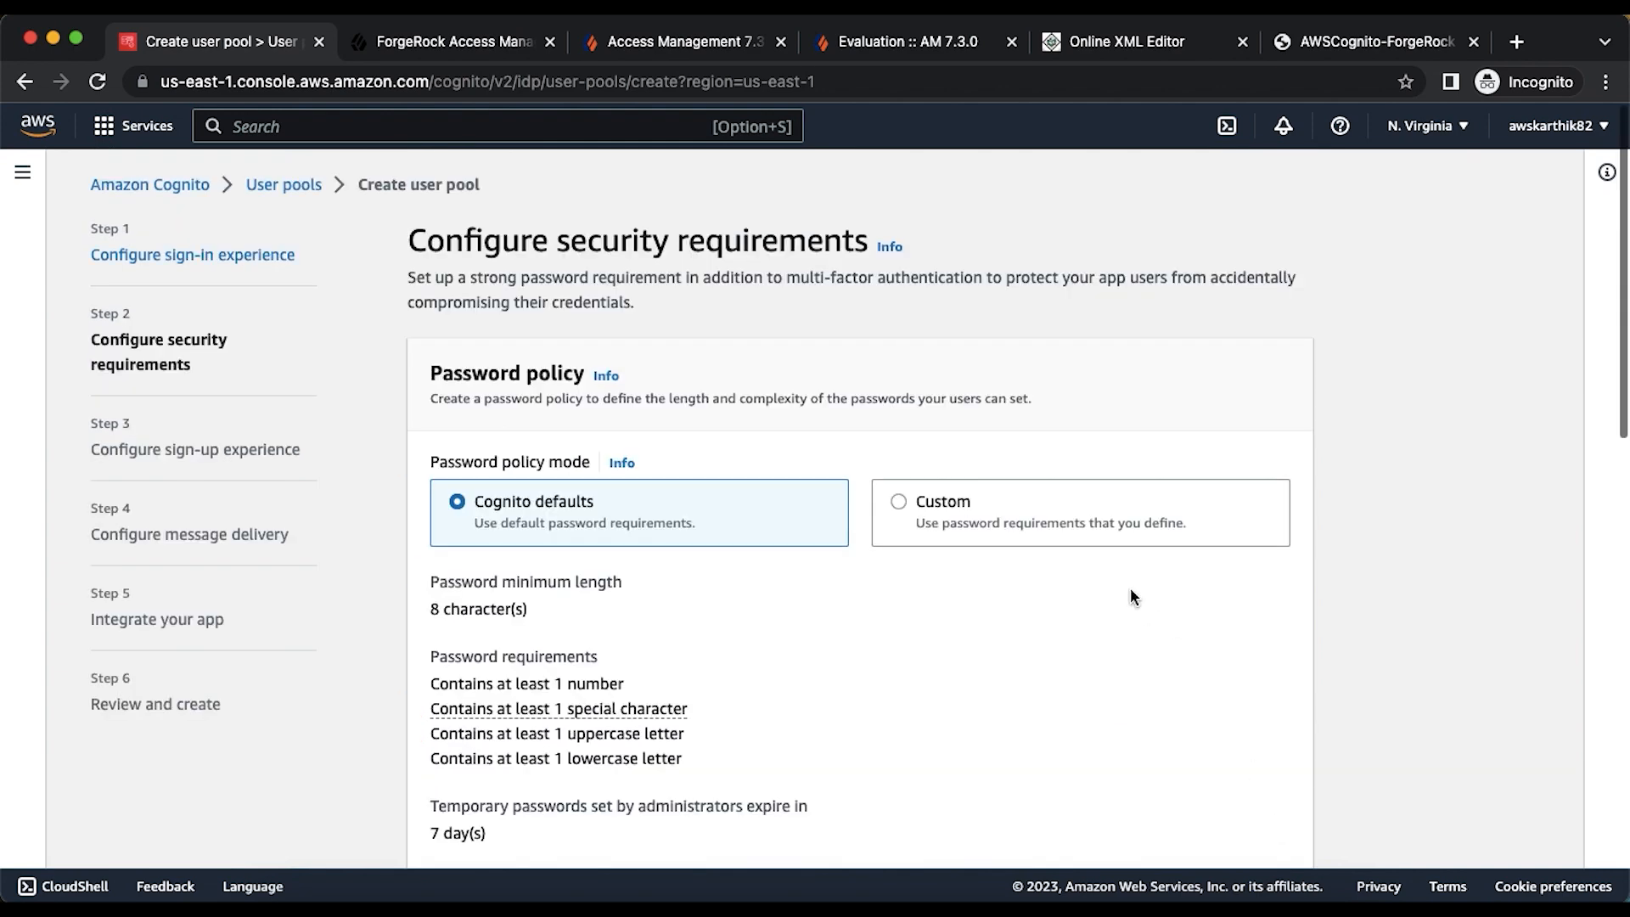
# - Choose No MFA and turn off self-service account recovery
pyautogui.scroll(-6, 939, 576)
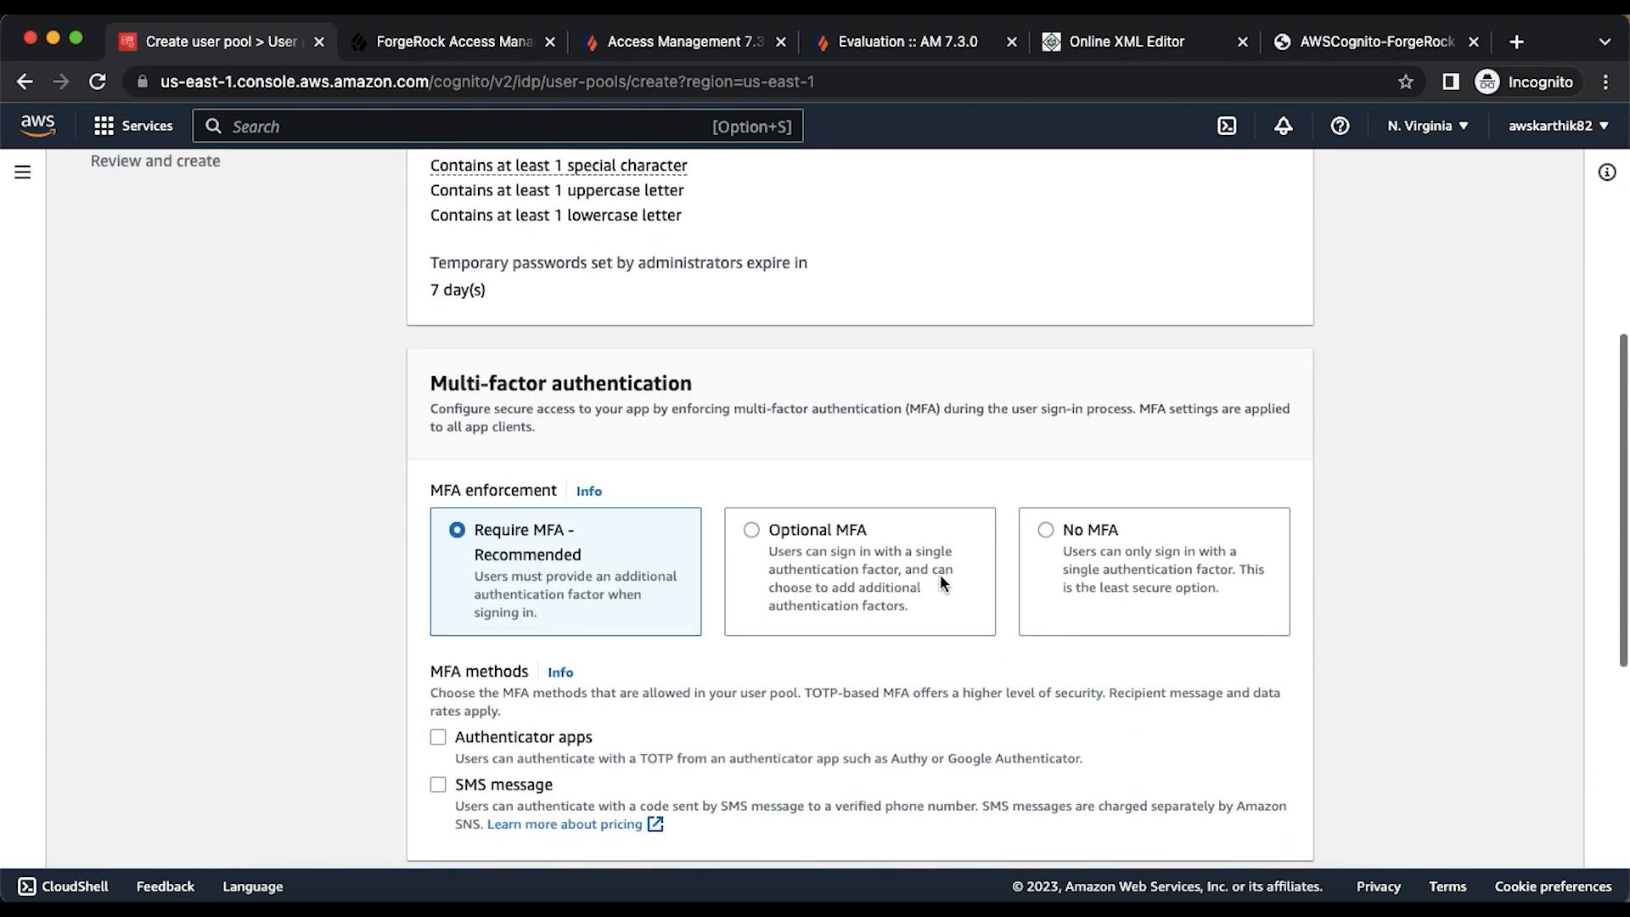
pyautogui.click(1076, 547)
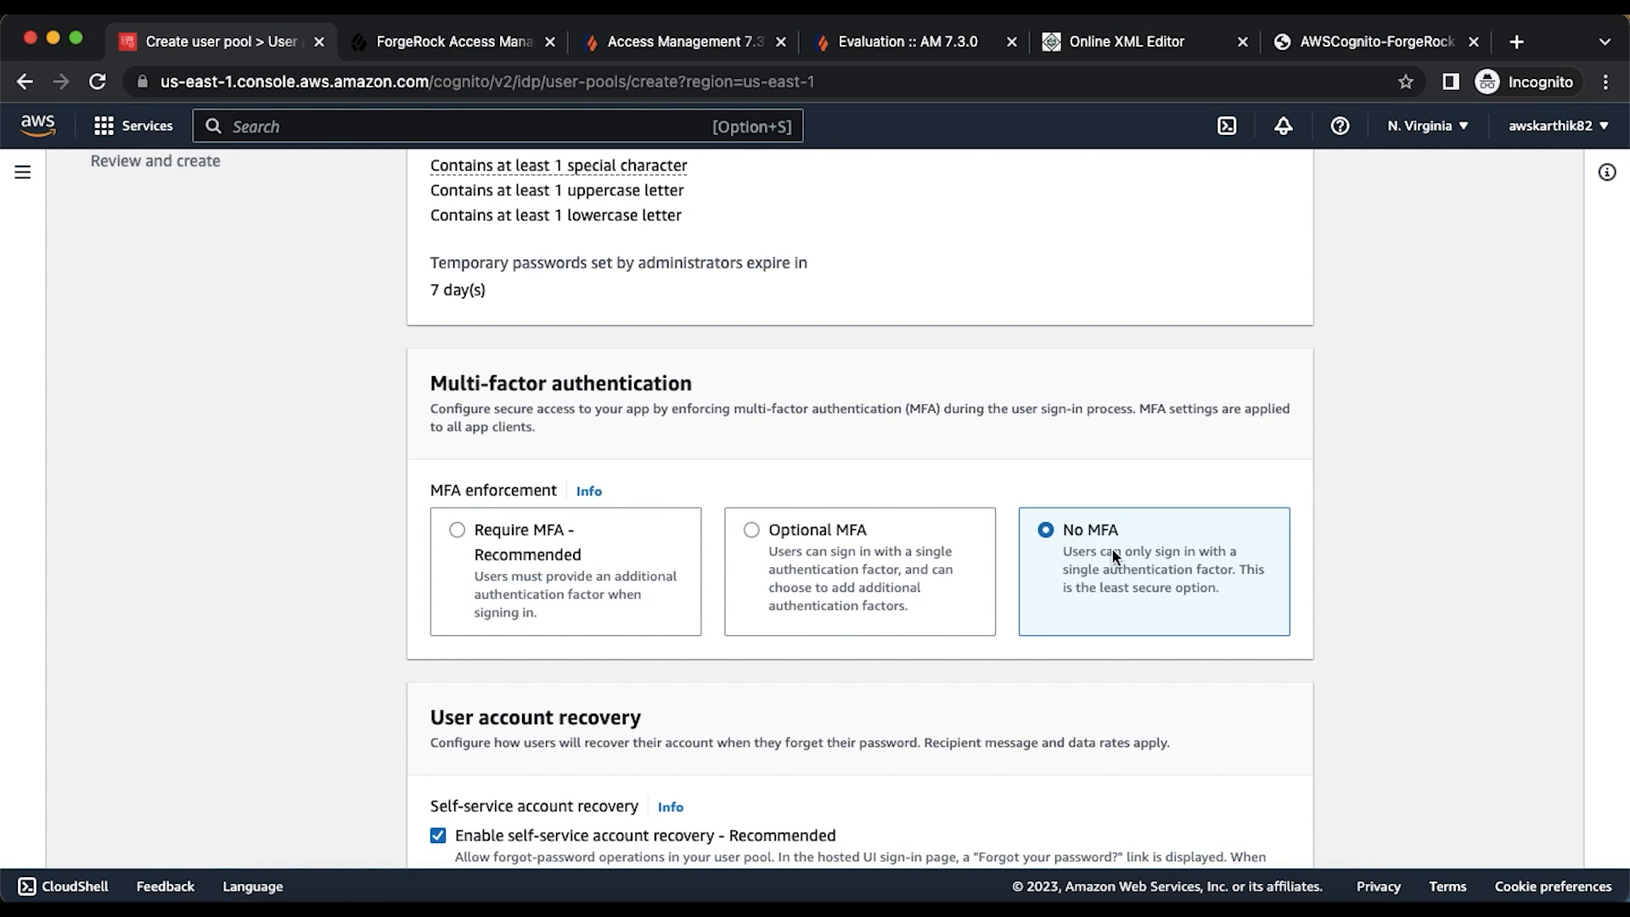
pyautogui.scroll(-3, 1112, 547)
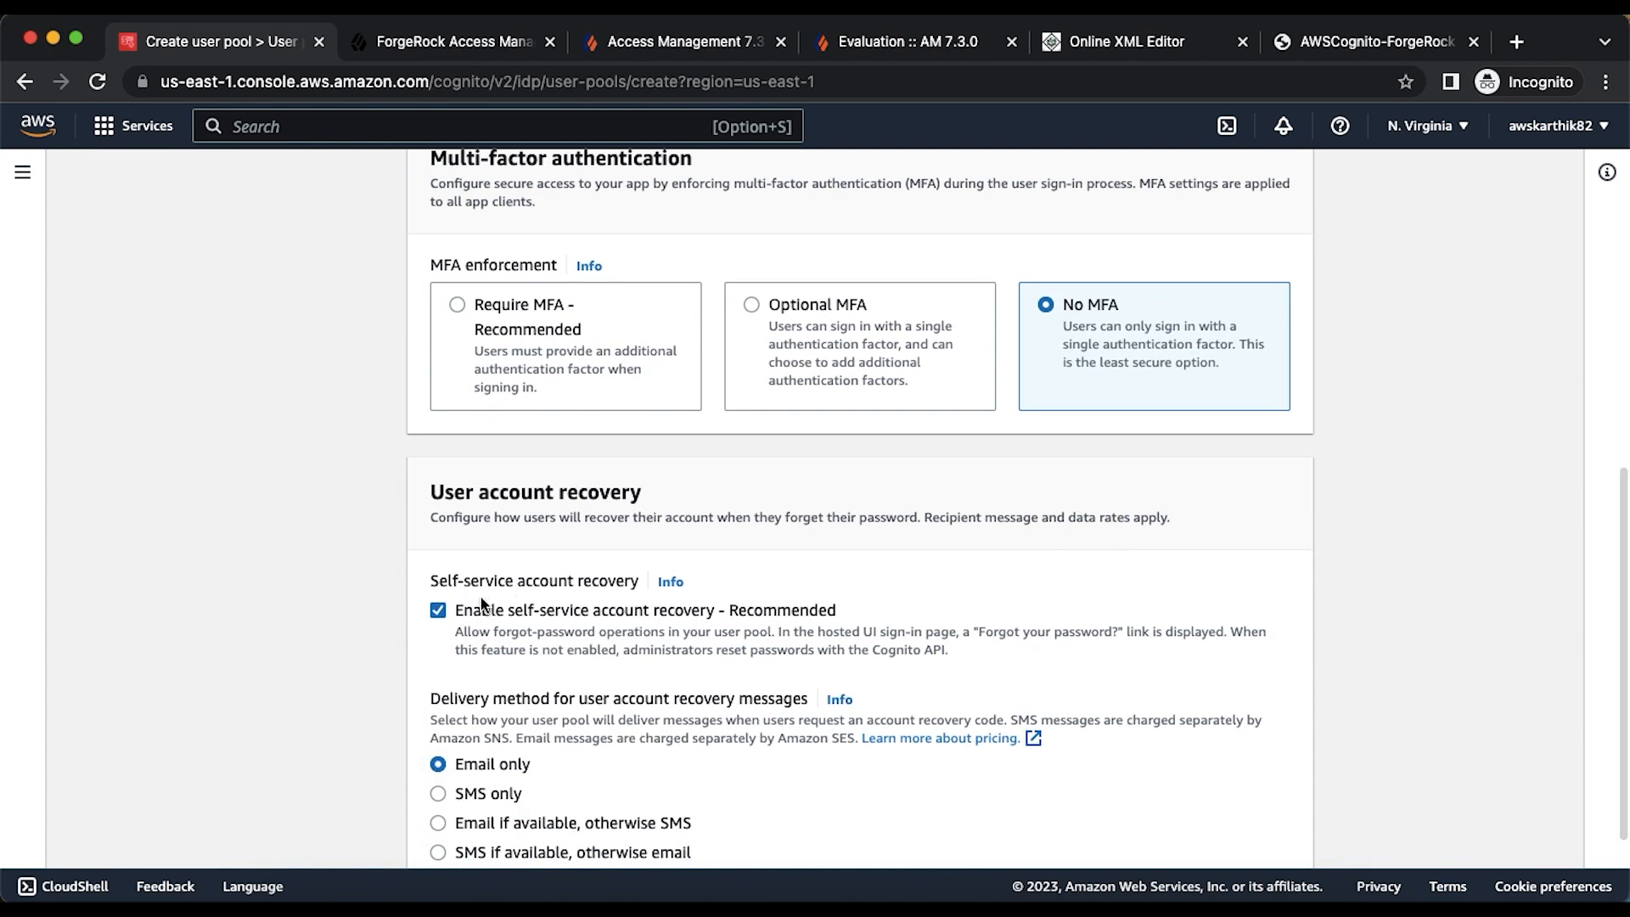
pyautogui.click(438, 609)
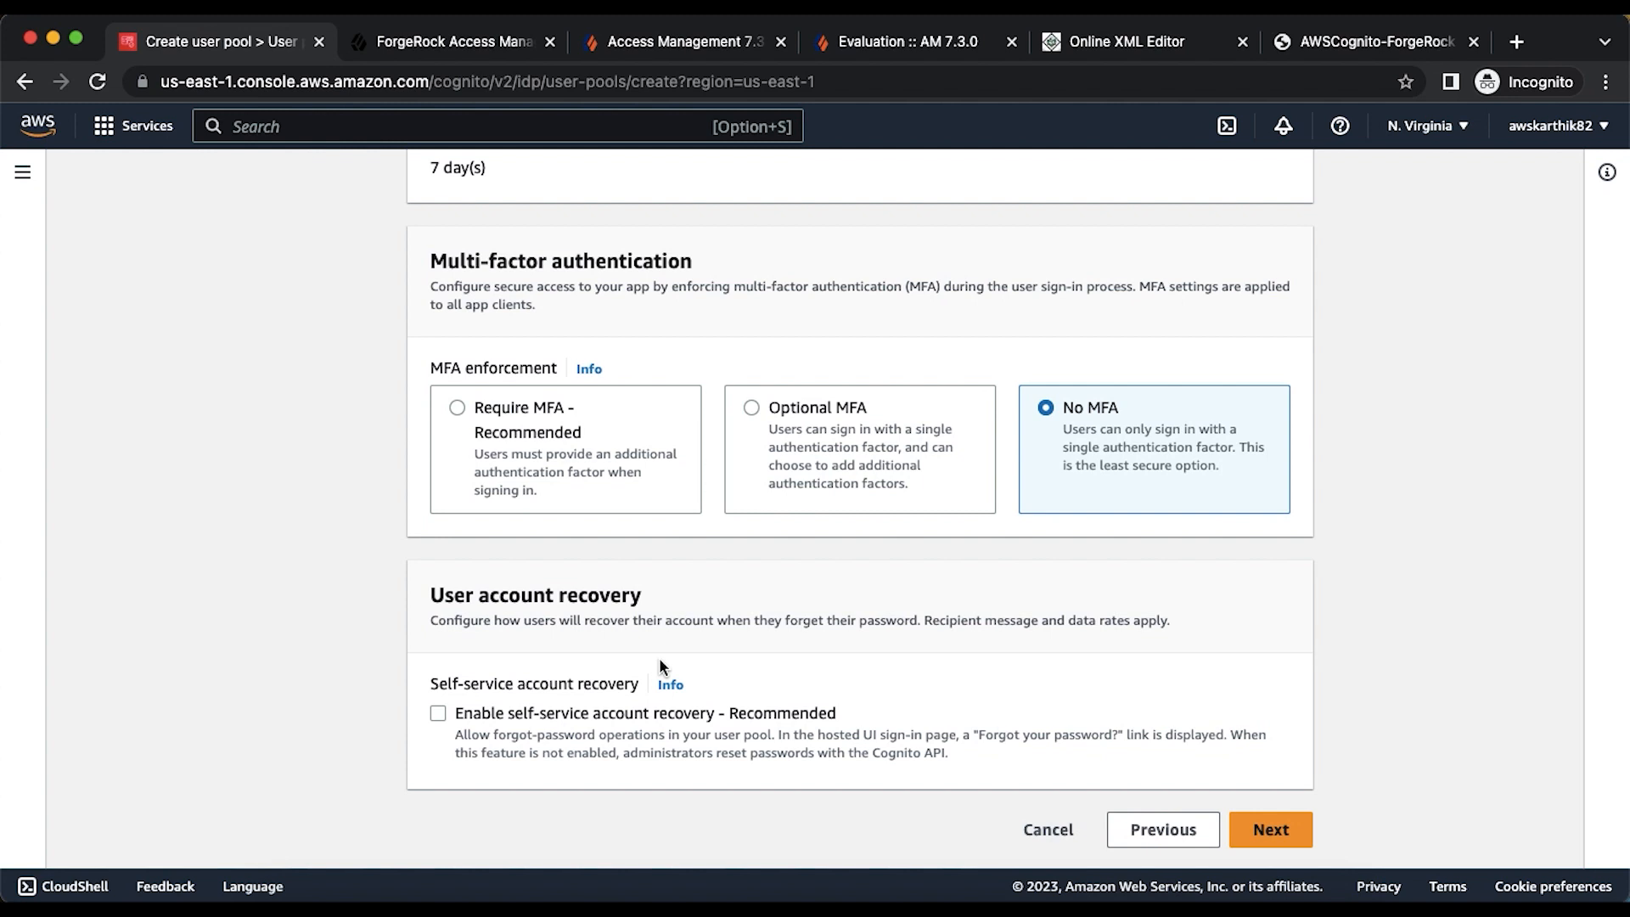
# - Disable self-registration and Cognito-sent verification and confirmation messages
pyautogui.click(1290, 829)
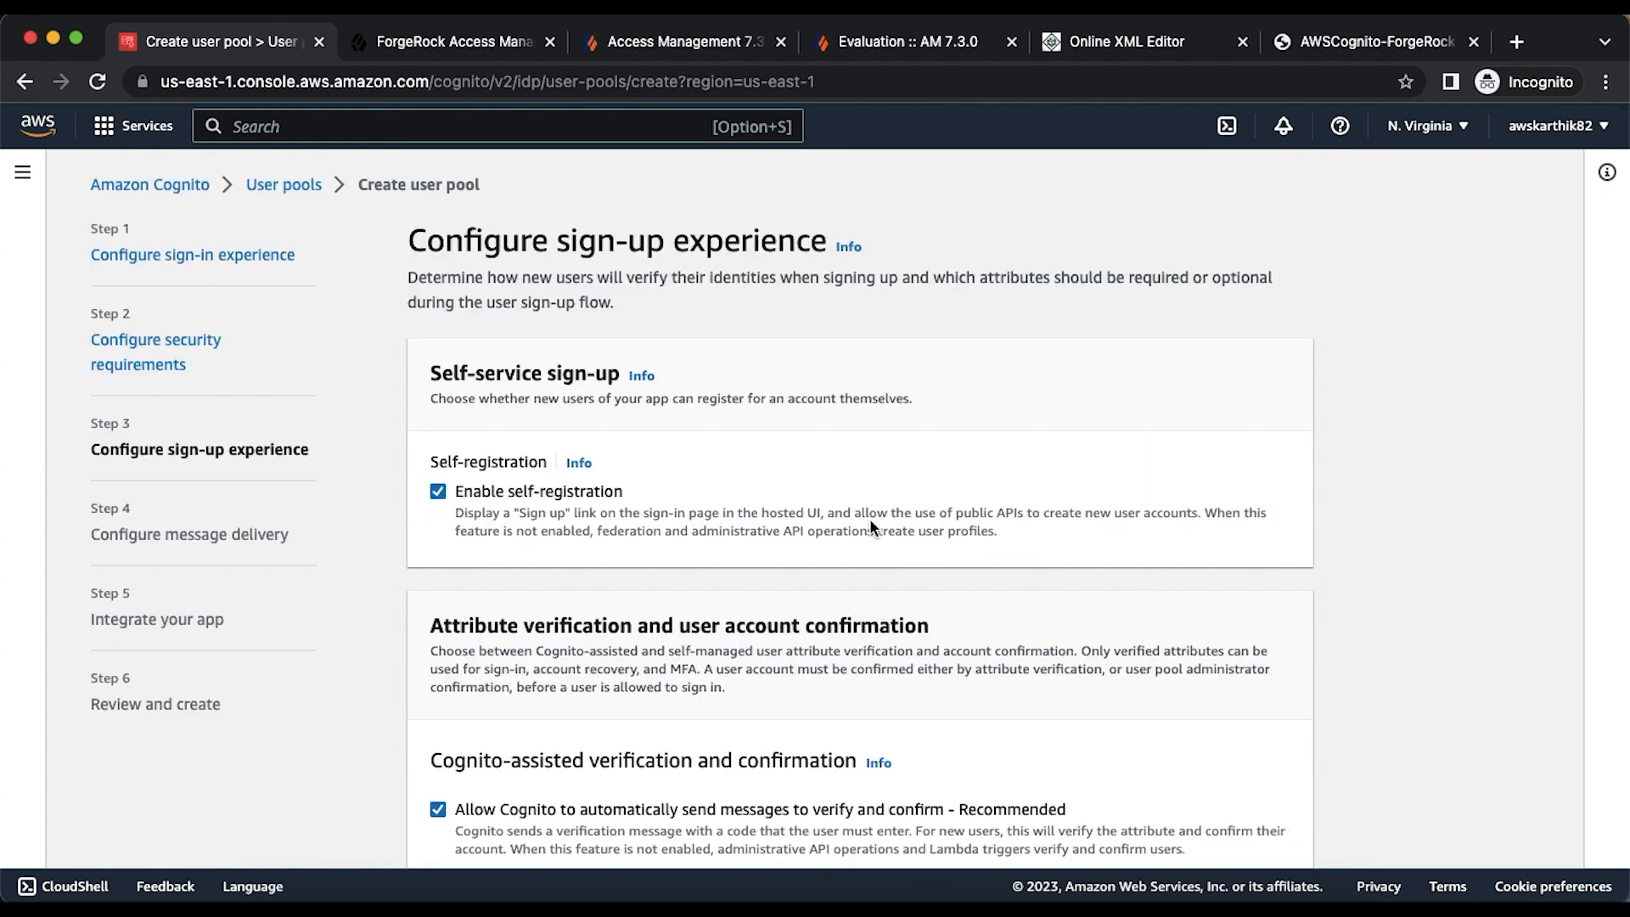
pyautogui.click(477, 489)
pyautogui.scroll(-3, 591, 552)
pyautogui.click(515, 676)
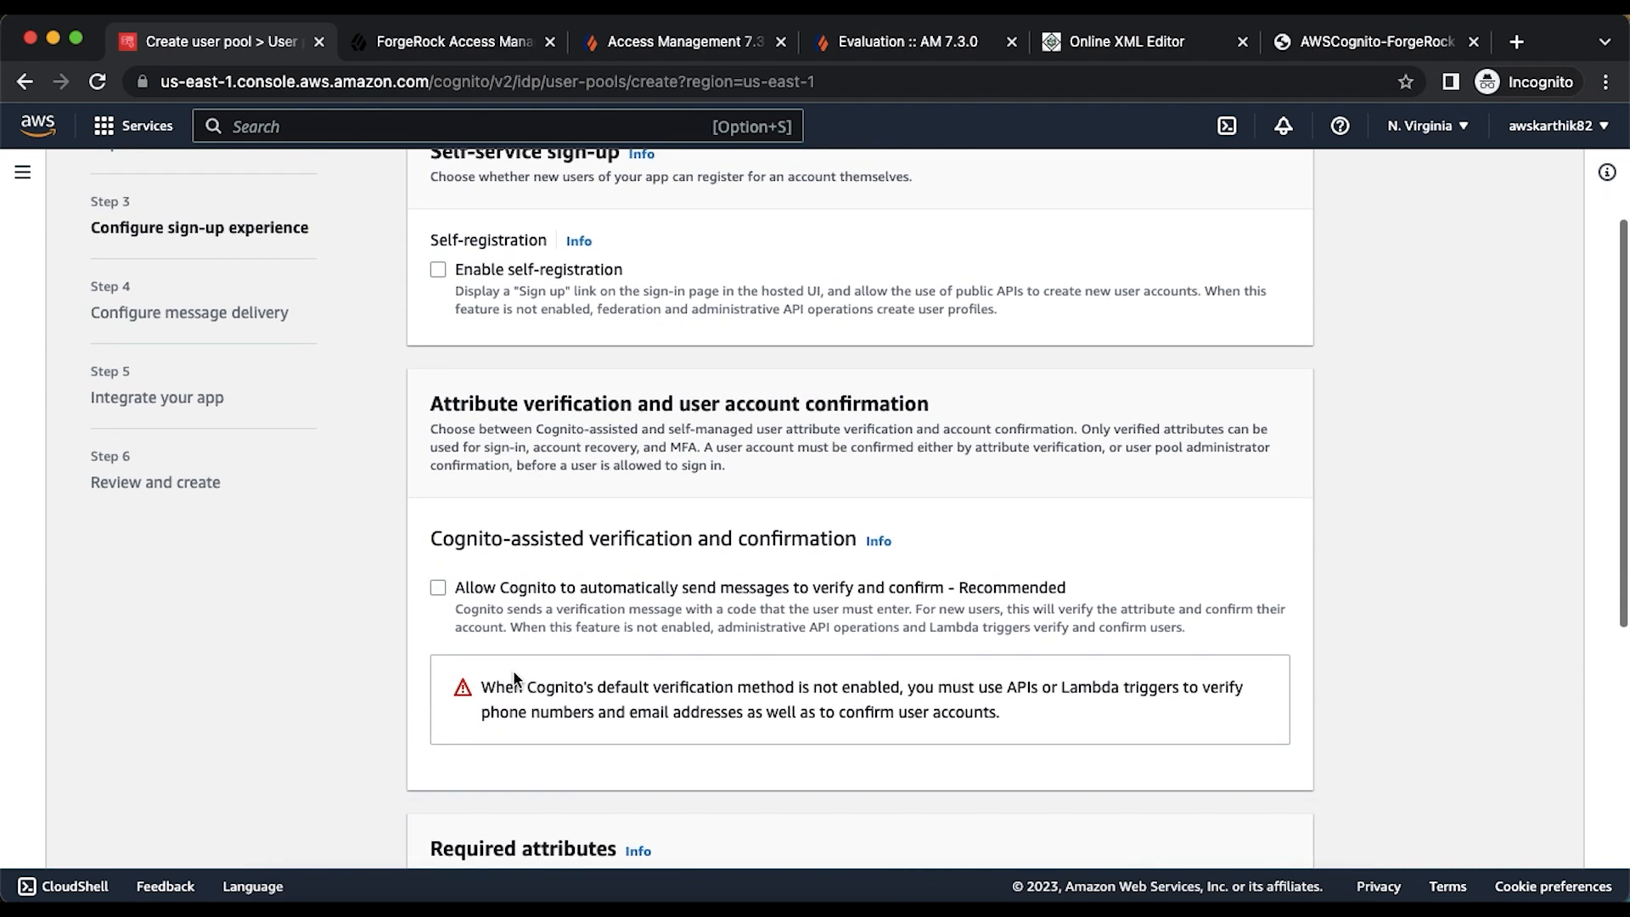
pyautogui.scroll(-6, 512, 670)
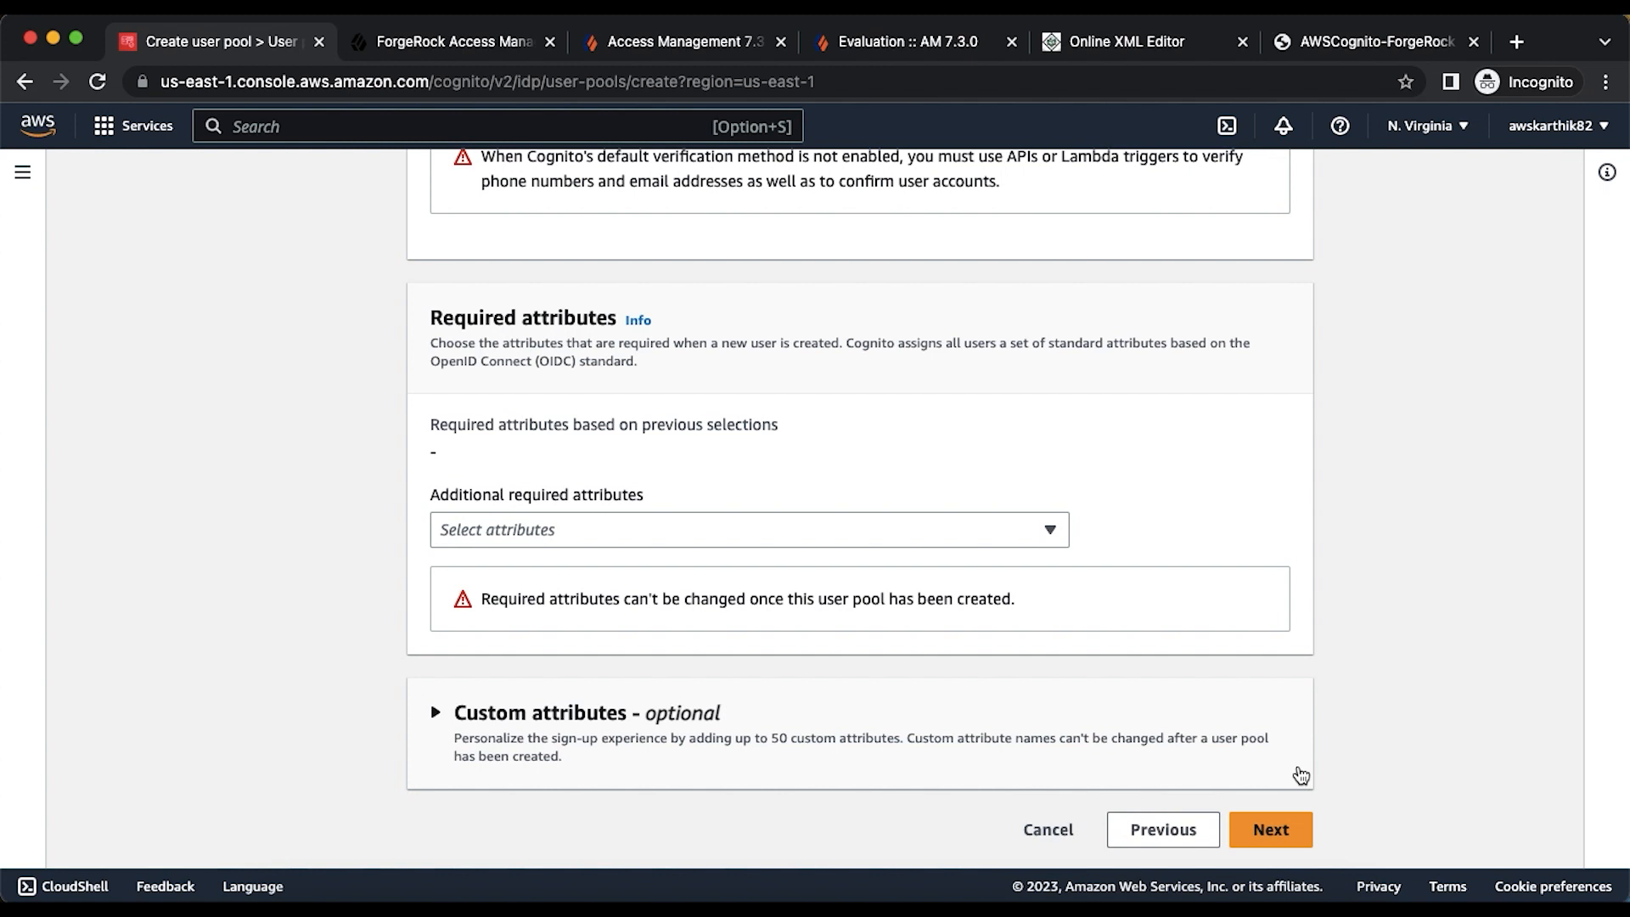
pyautogui.click(1280, 831)
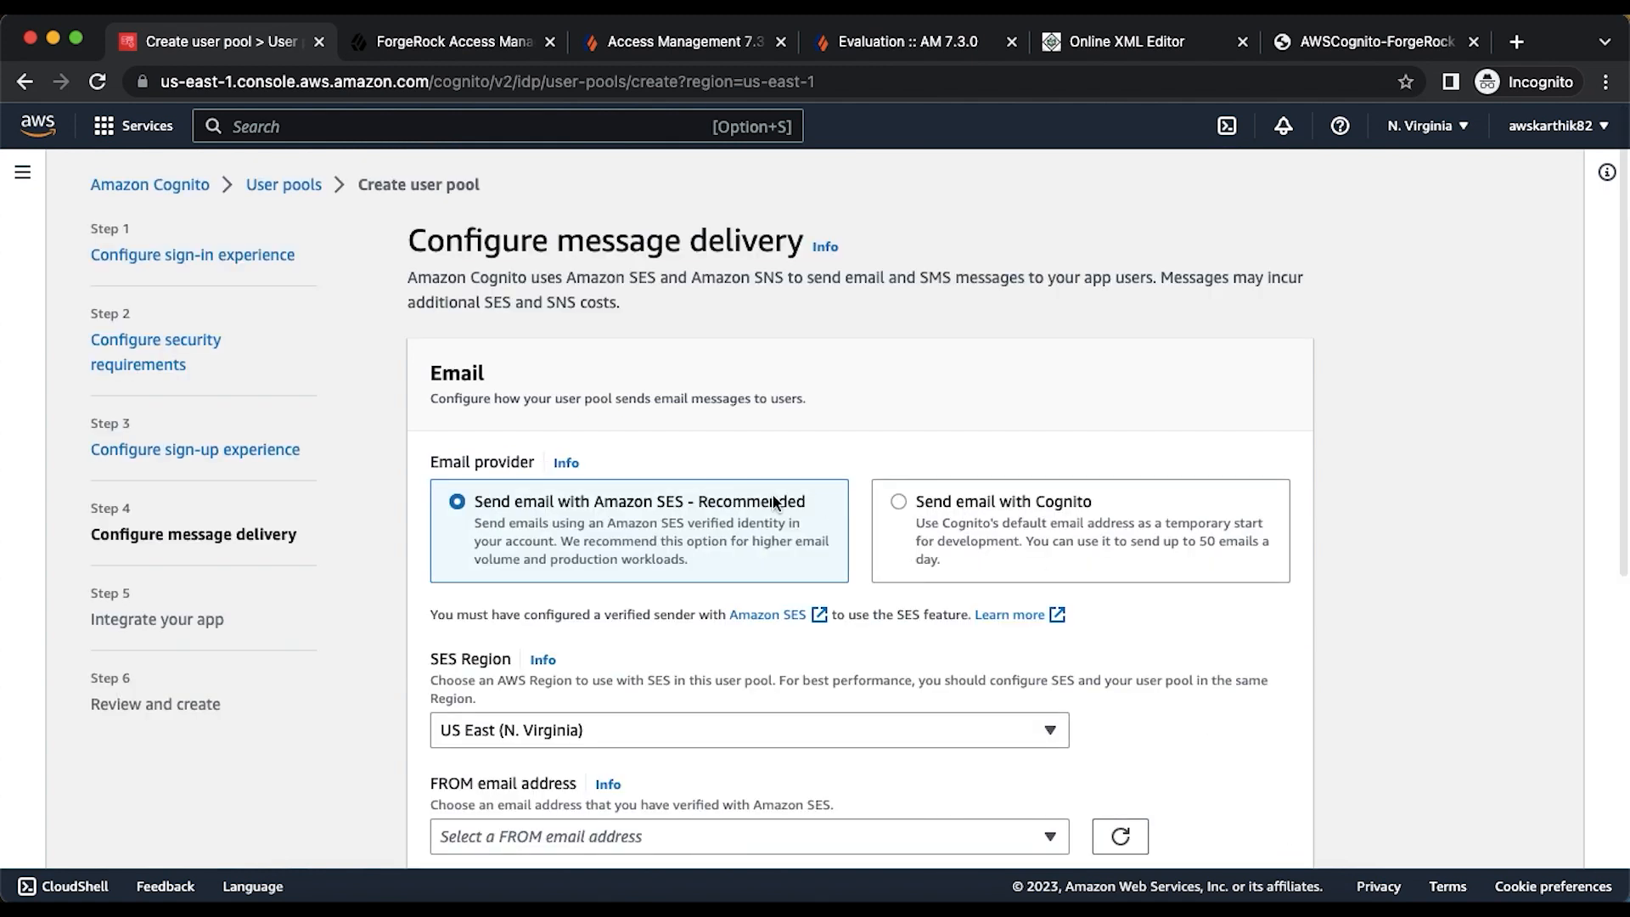
# - Set message delivery to Send email with Cognito instead of SES
pyautogui.click(889, 499)
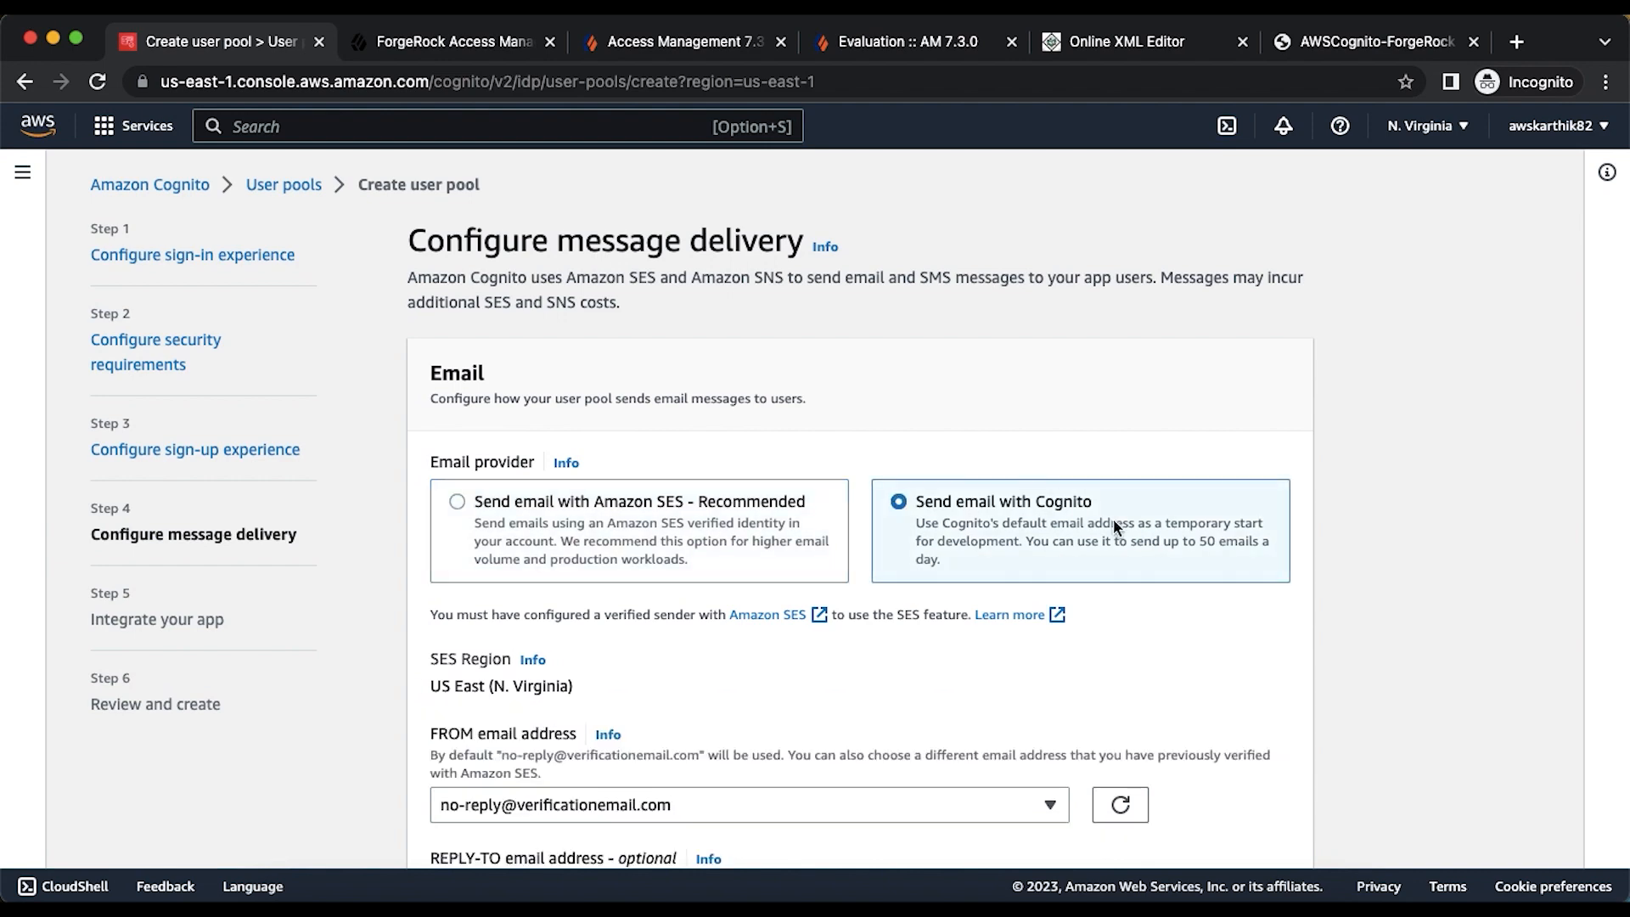
pyautogui.scroll(-3, 1116, 518)
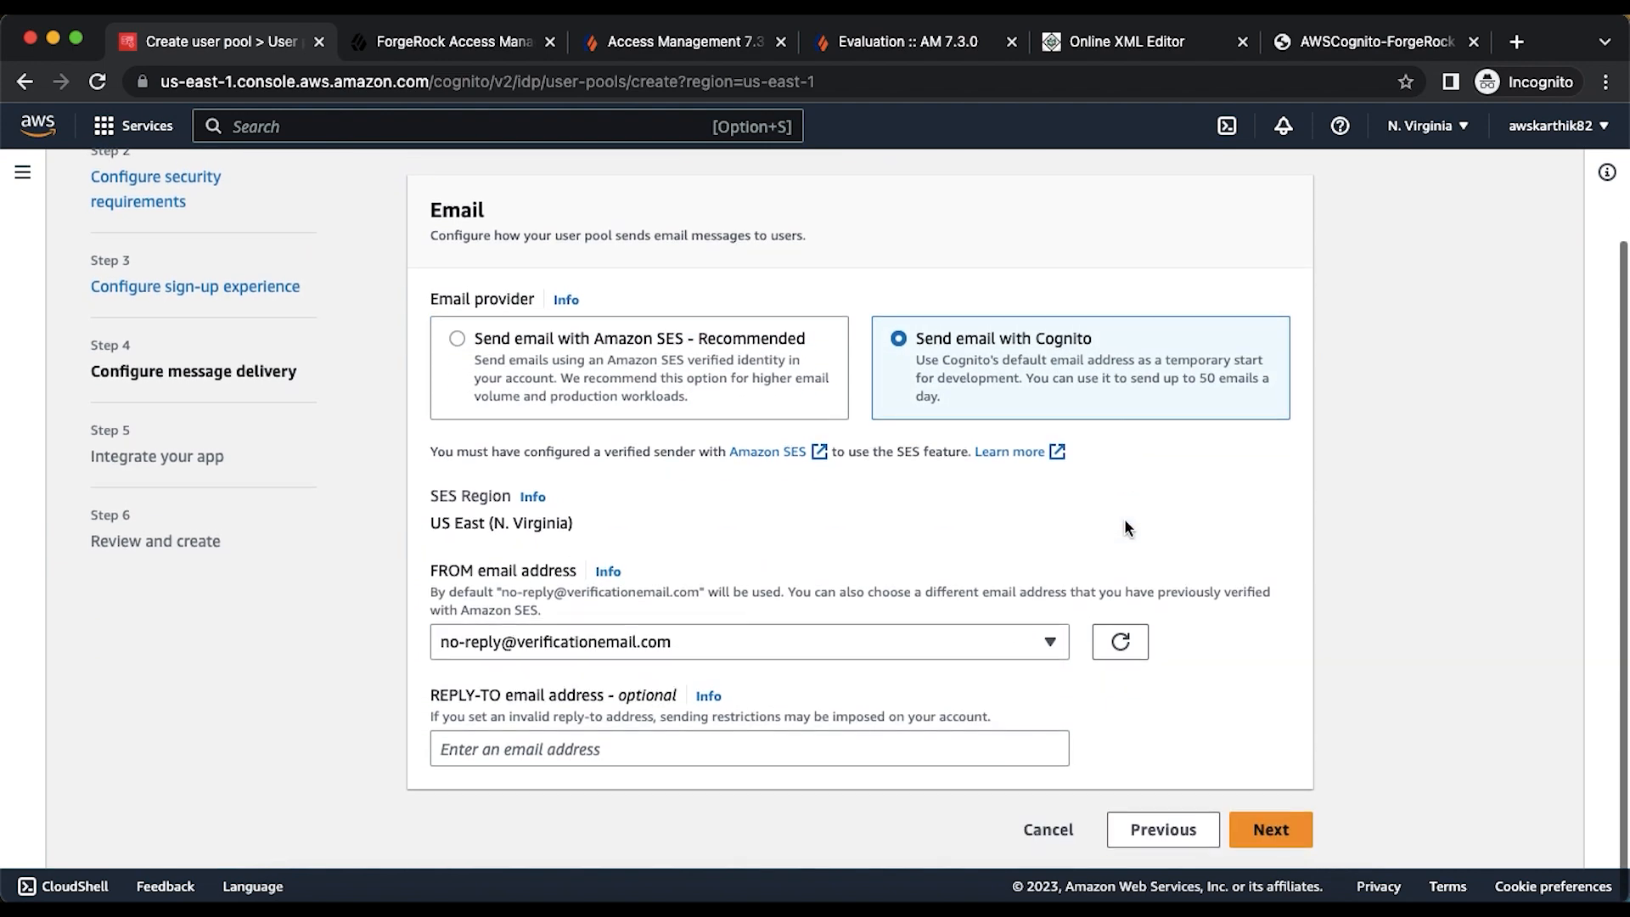
pyautogui.click(1279, 831)
# - Name the user pool 'cogfr' and enable the Cognito Hosted UI
pyautogui.click(601, 475)
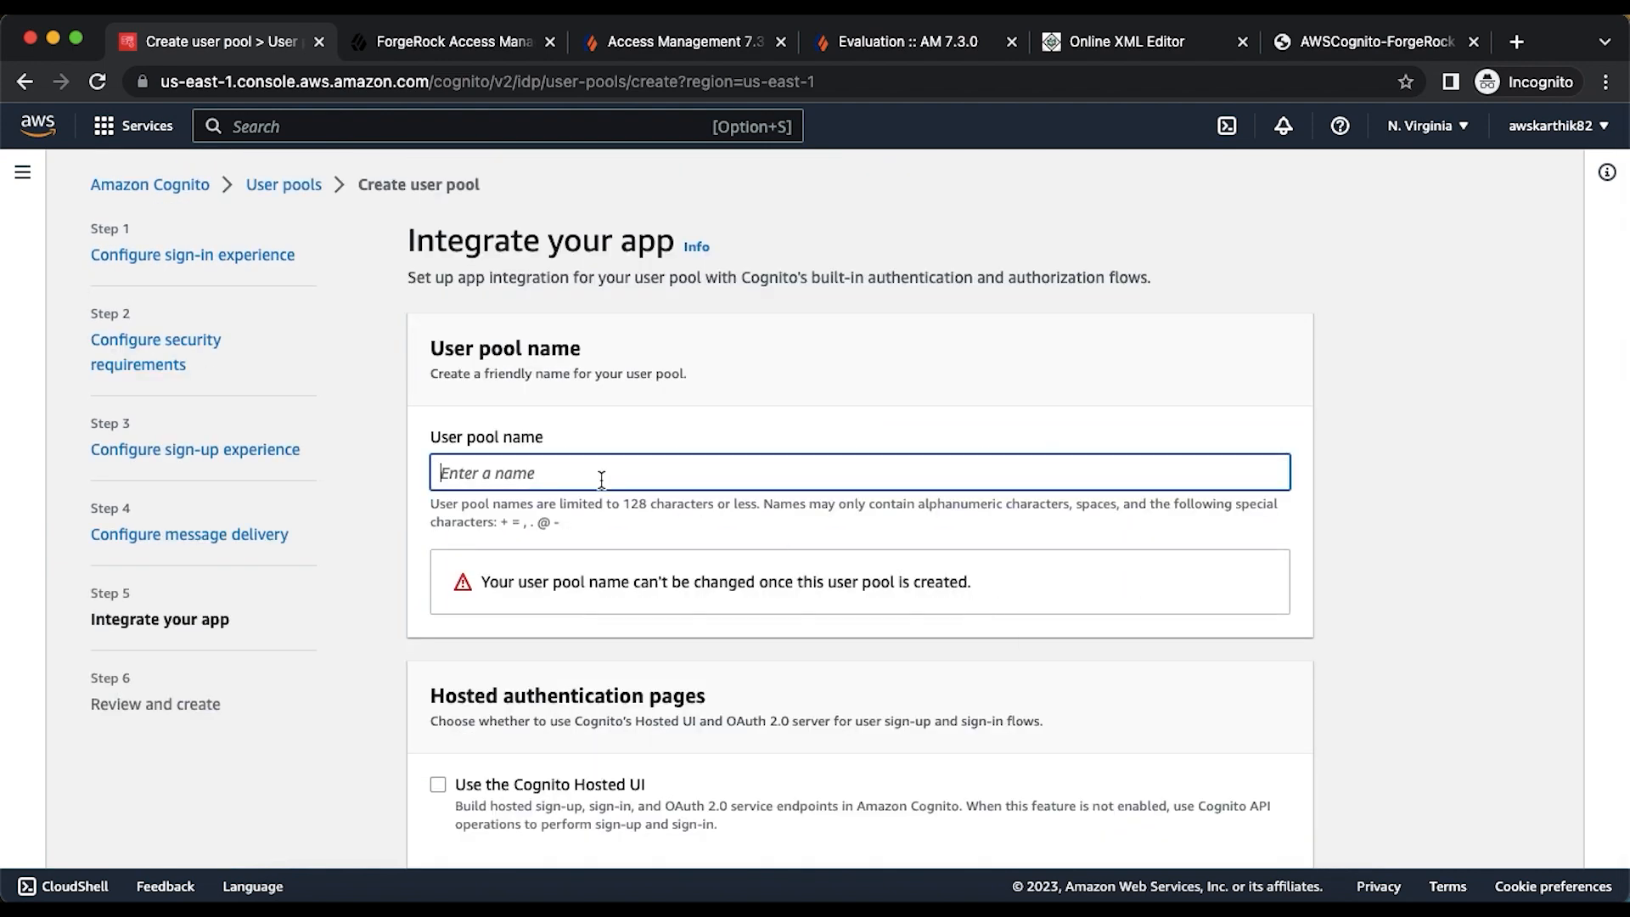
pyautogui.write('cogfr')
pyautogui.scroll(-6, 496, 292)
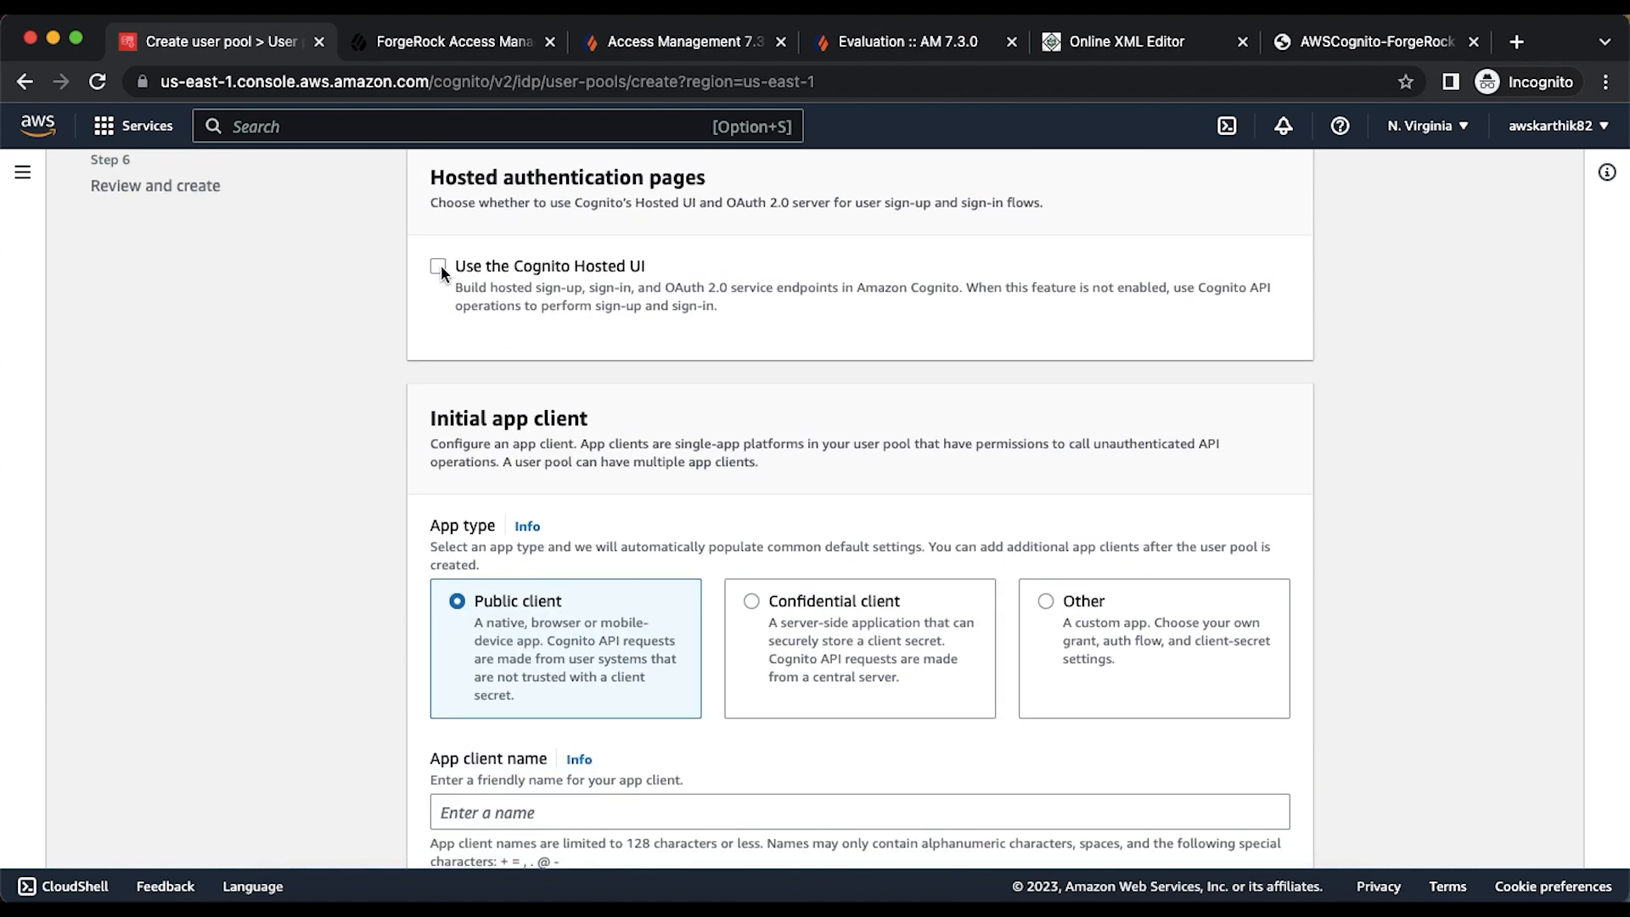
pyautogui.click(438, 268)
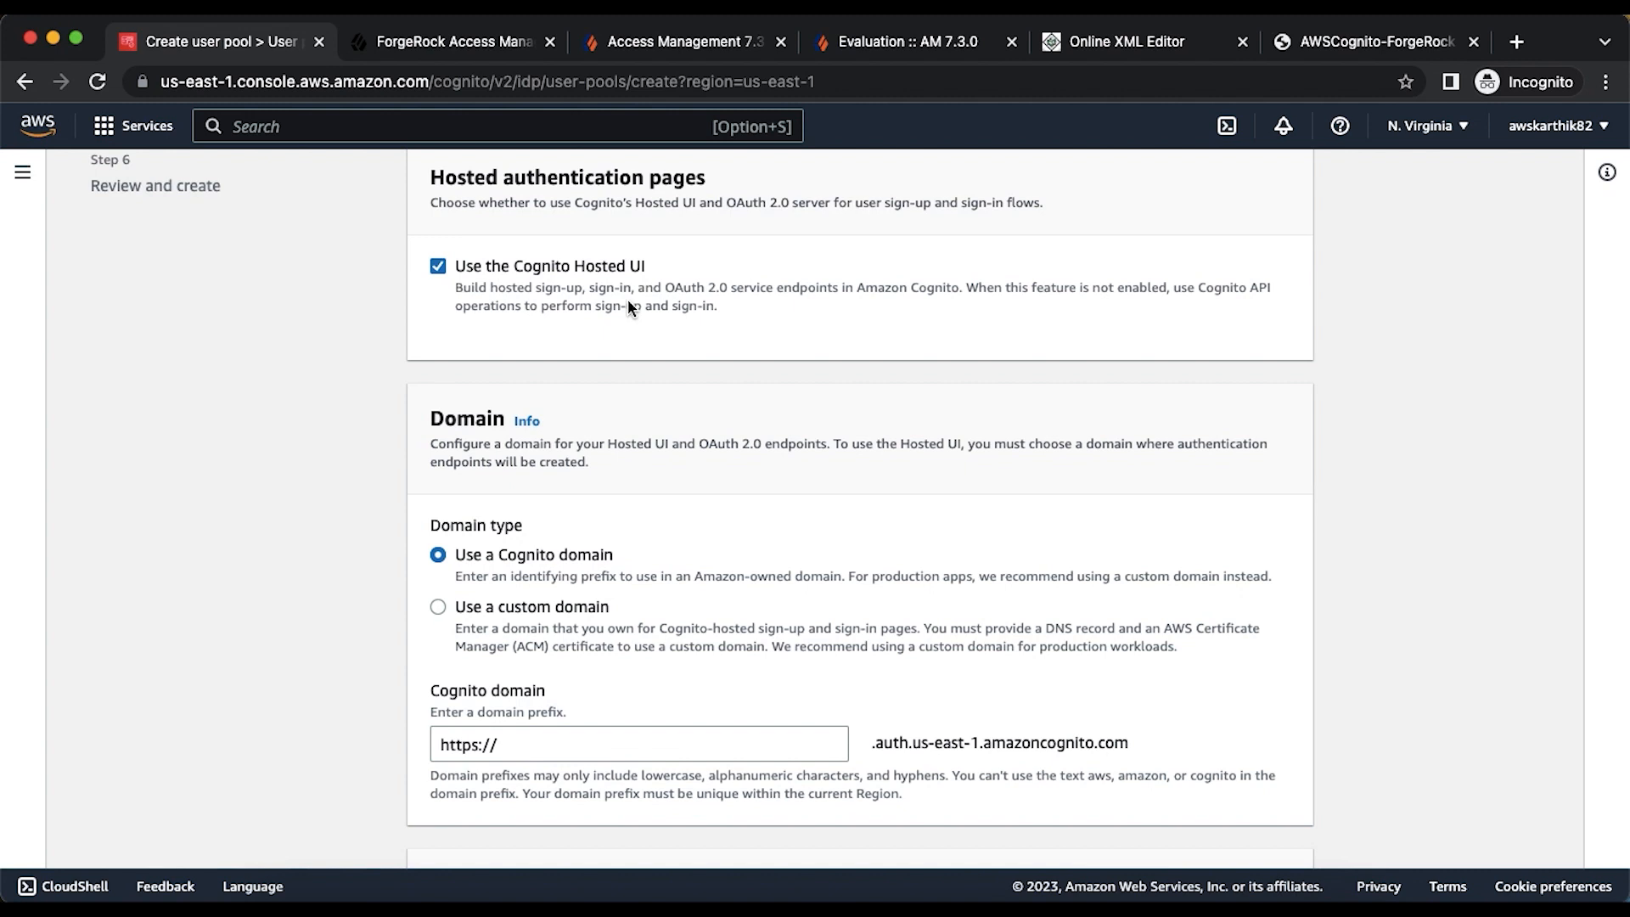
# - Enter 'cogfr1' as the Cognito domain prefix
pyautogui.click(546, 743)
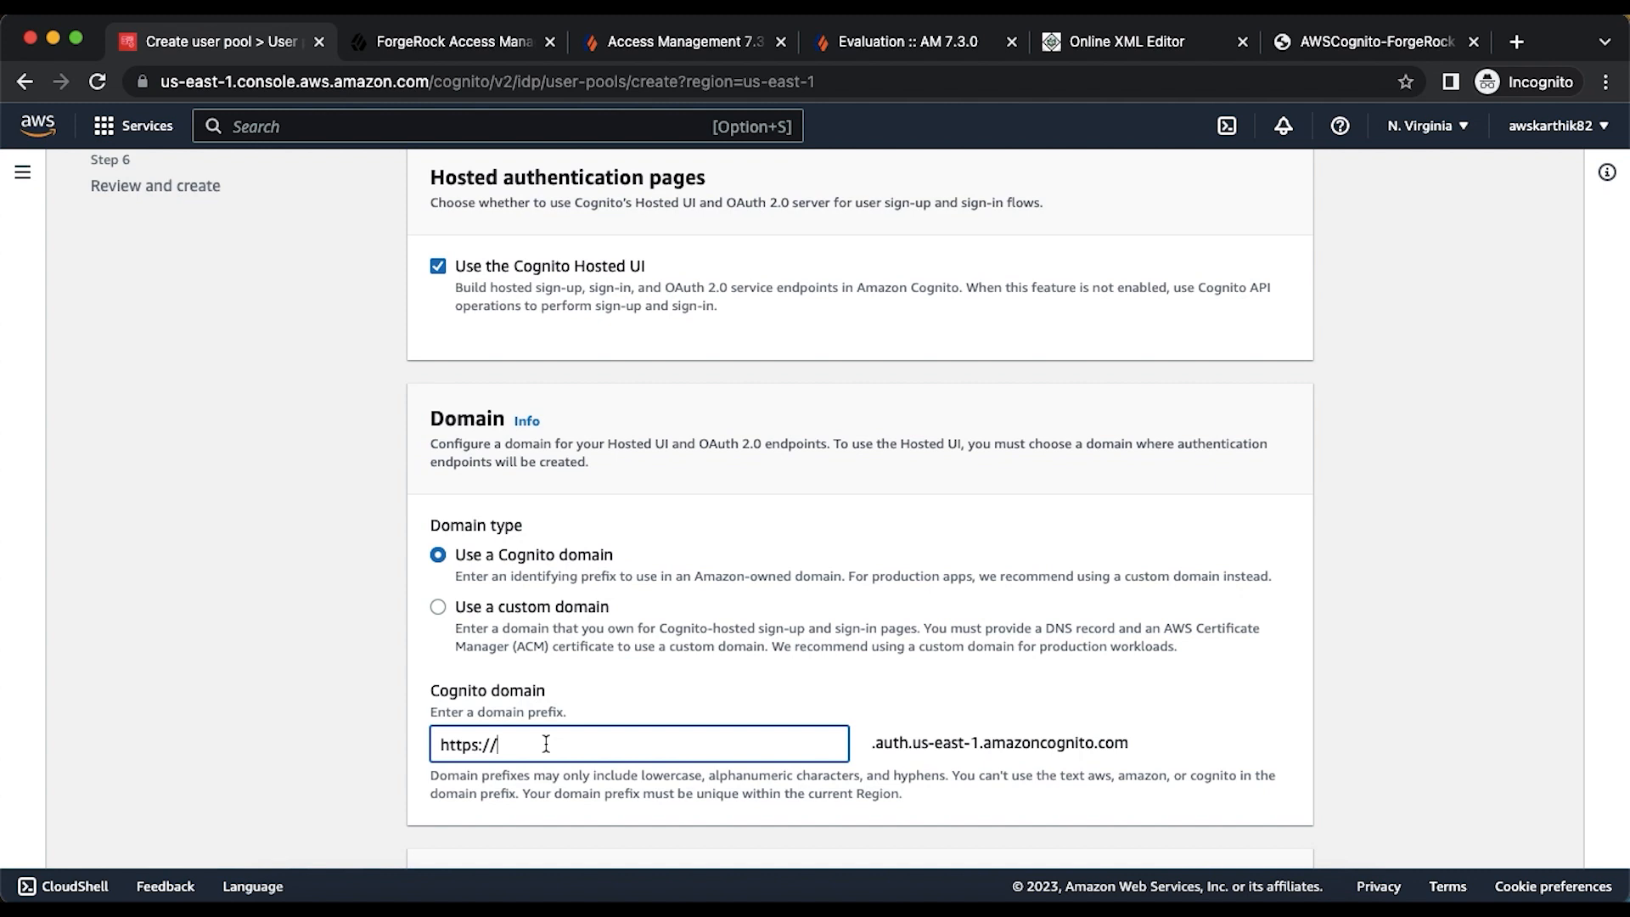
pyautogui.write('co')
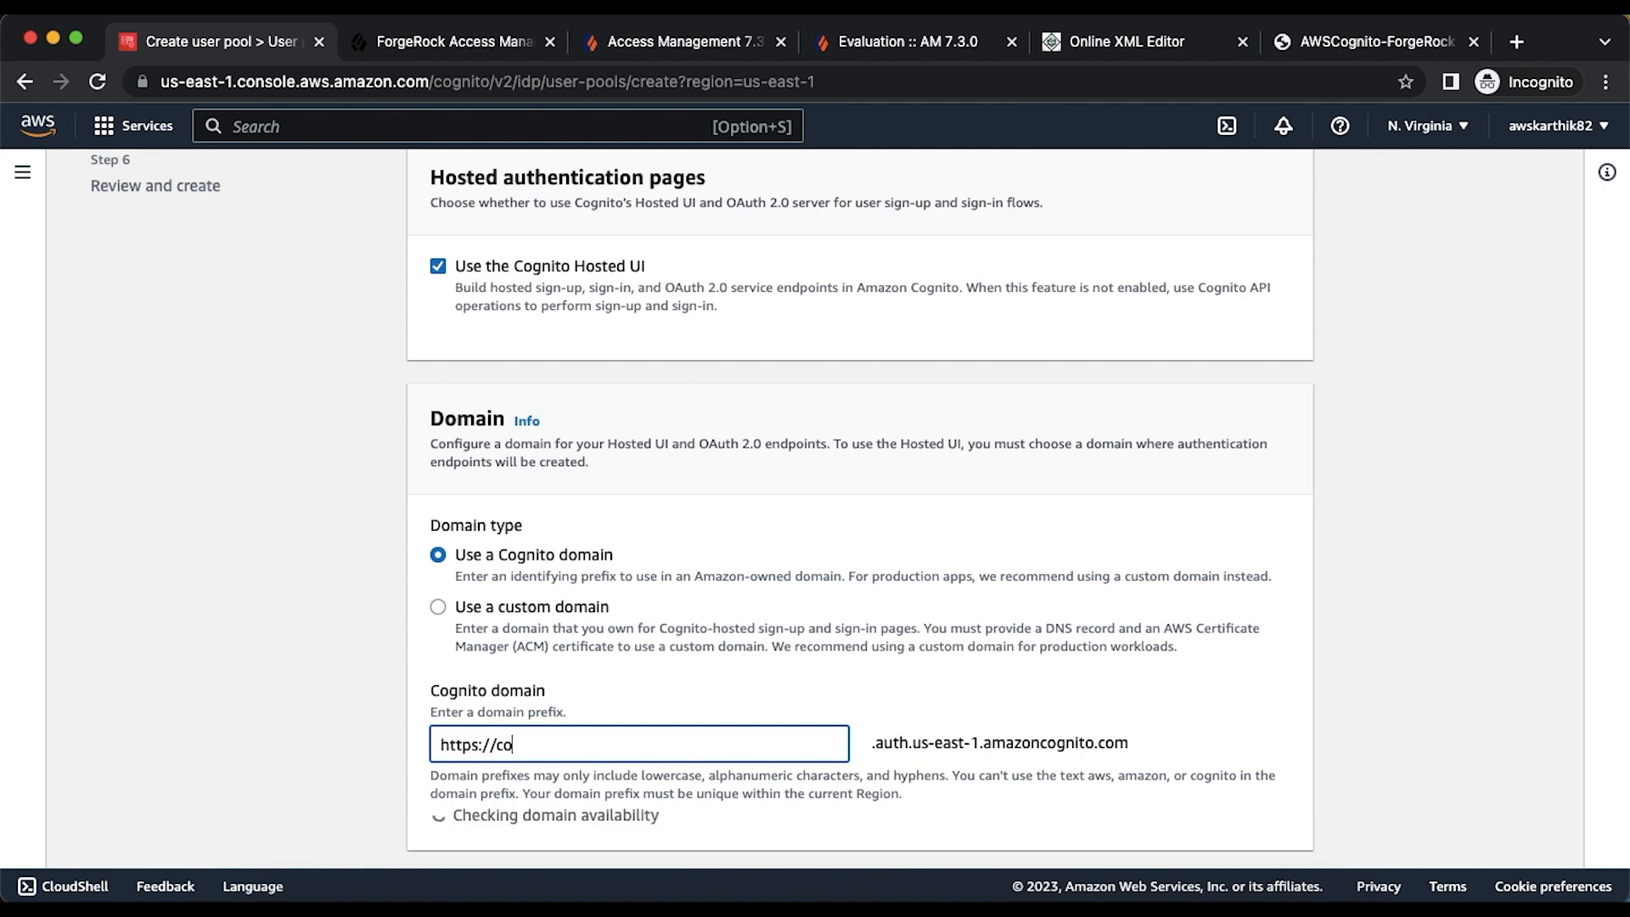
pyautogui.write('gfr1')
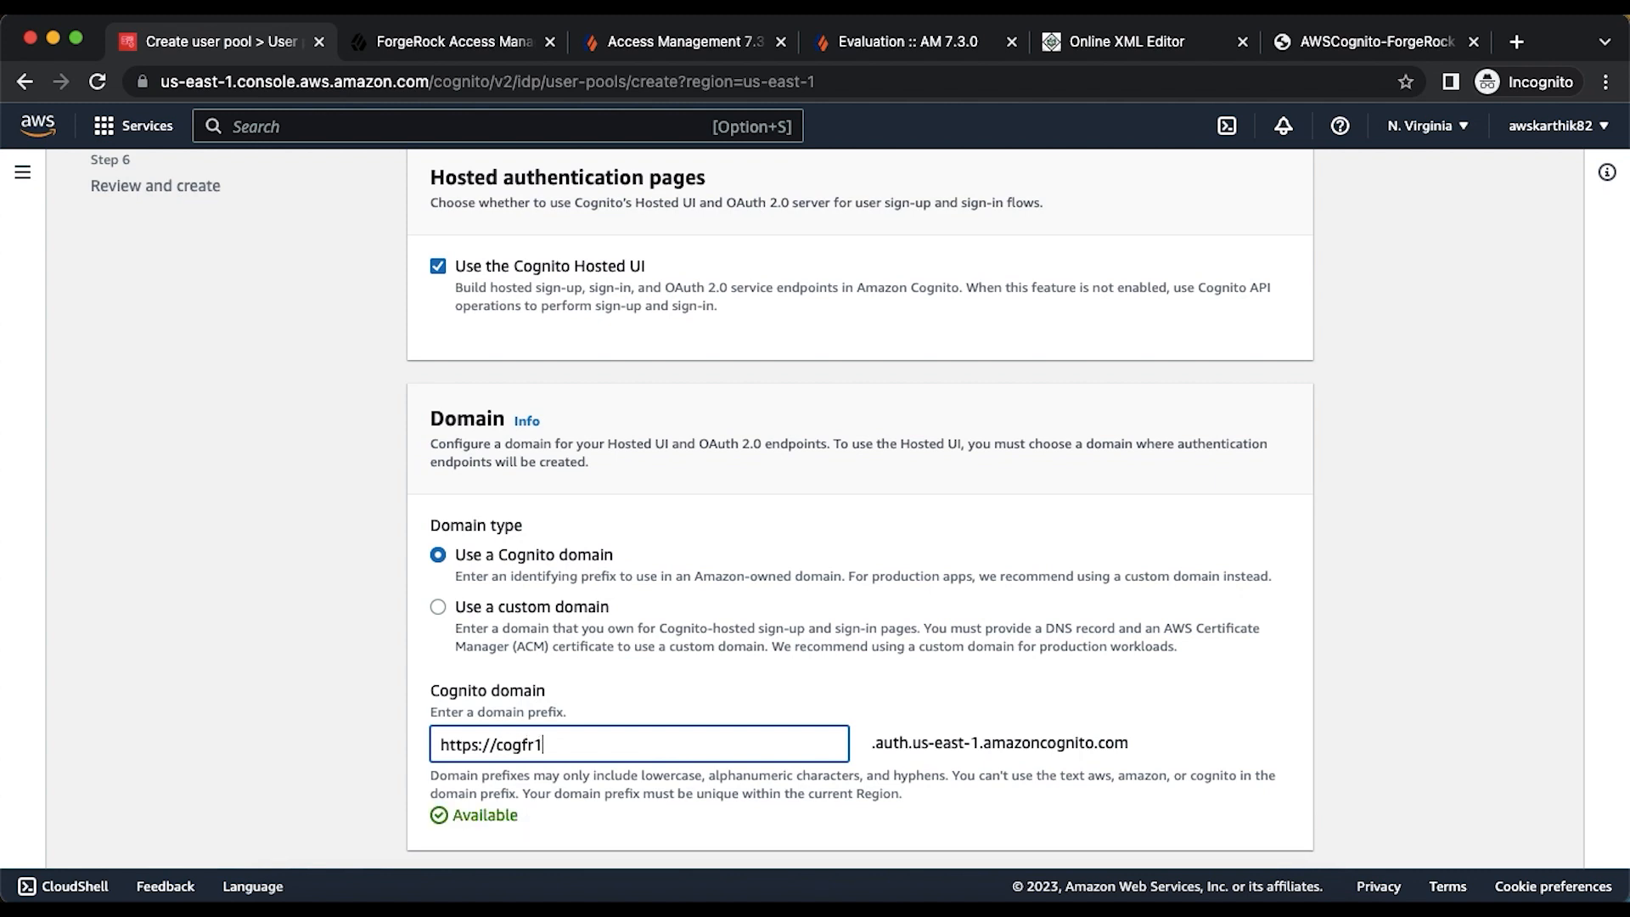
pyautogui.scroll(-5, 859, 509)
pyautogui.scroll(-2, 859, 509)
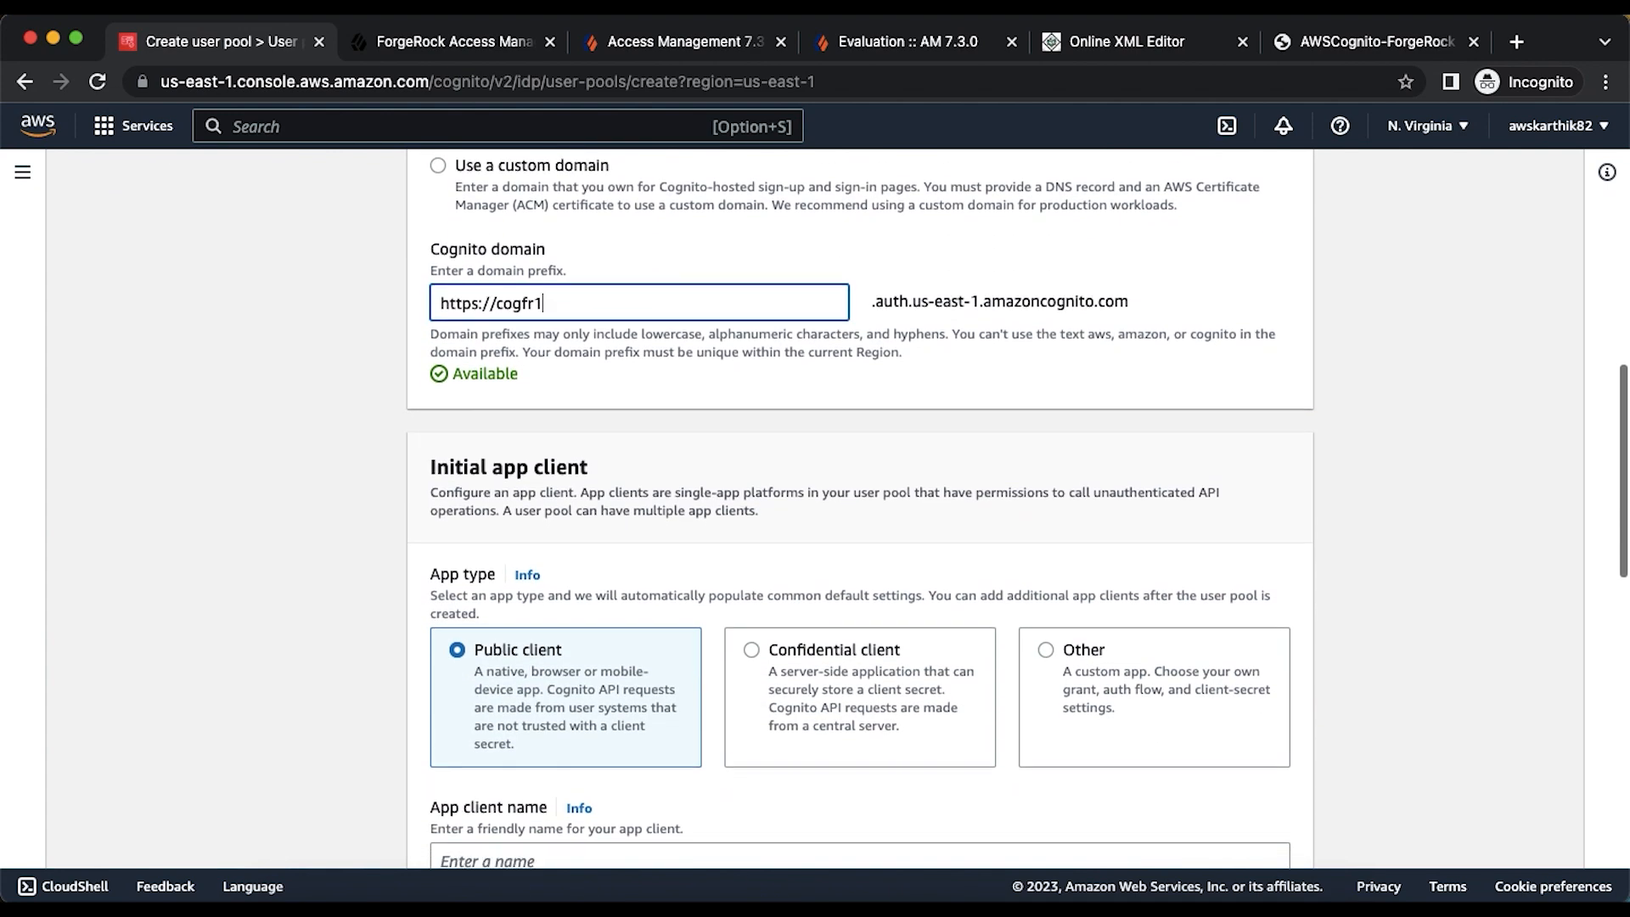
pyautogui.scroll(1, 859, 509)
pyautogui.scroll(-4, 405, 679)
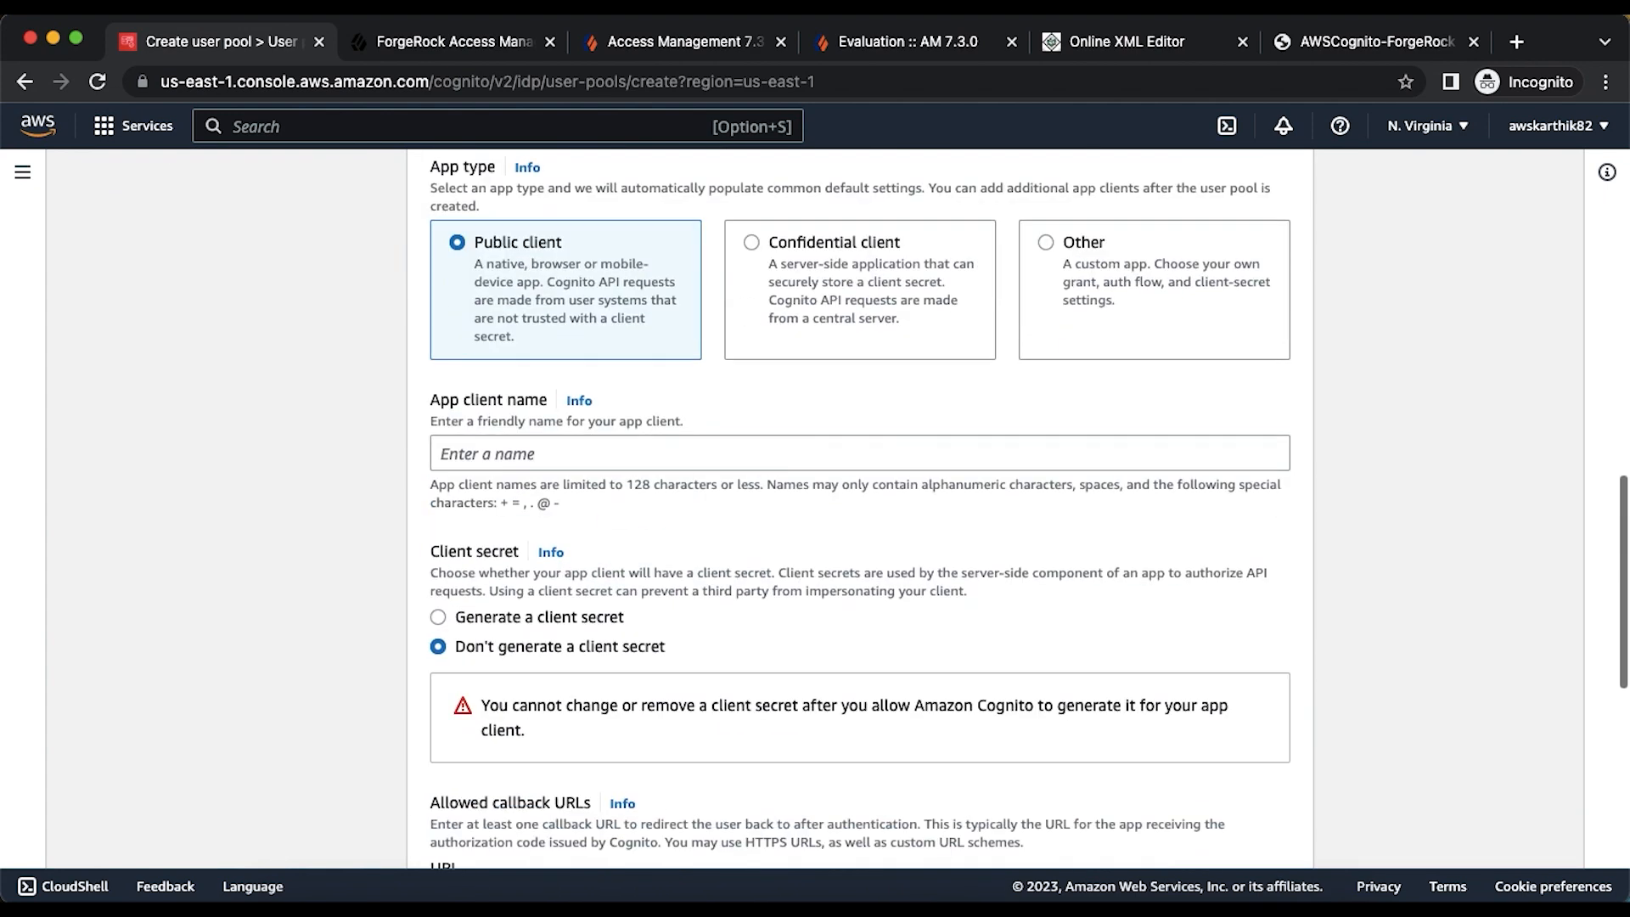
pyautogui.click(553, 466)
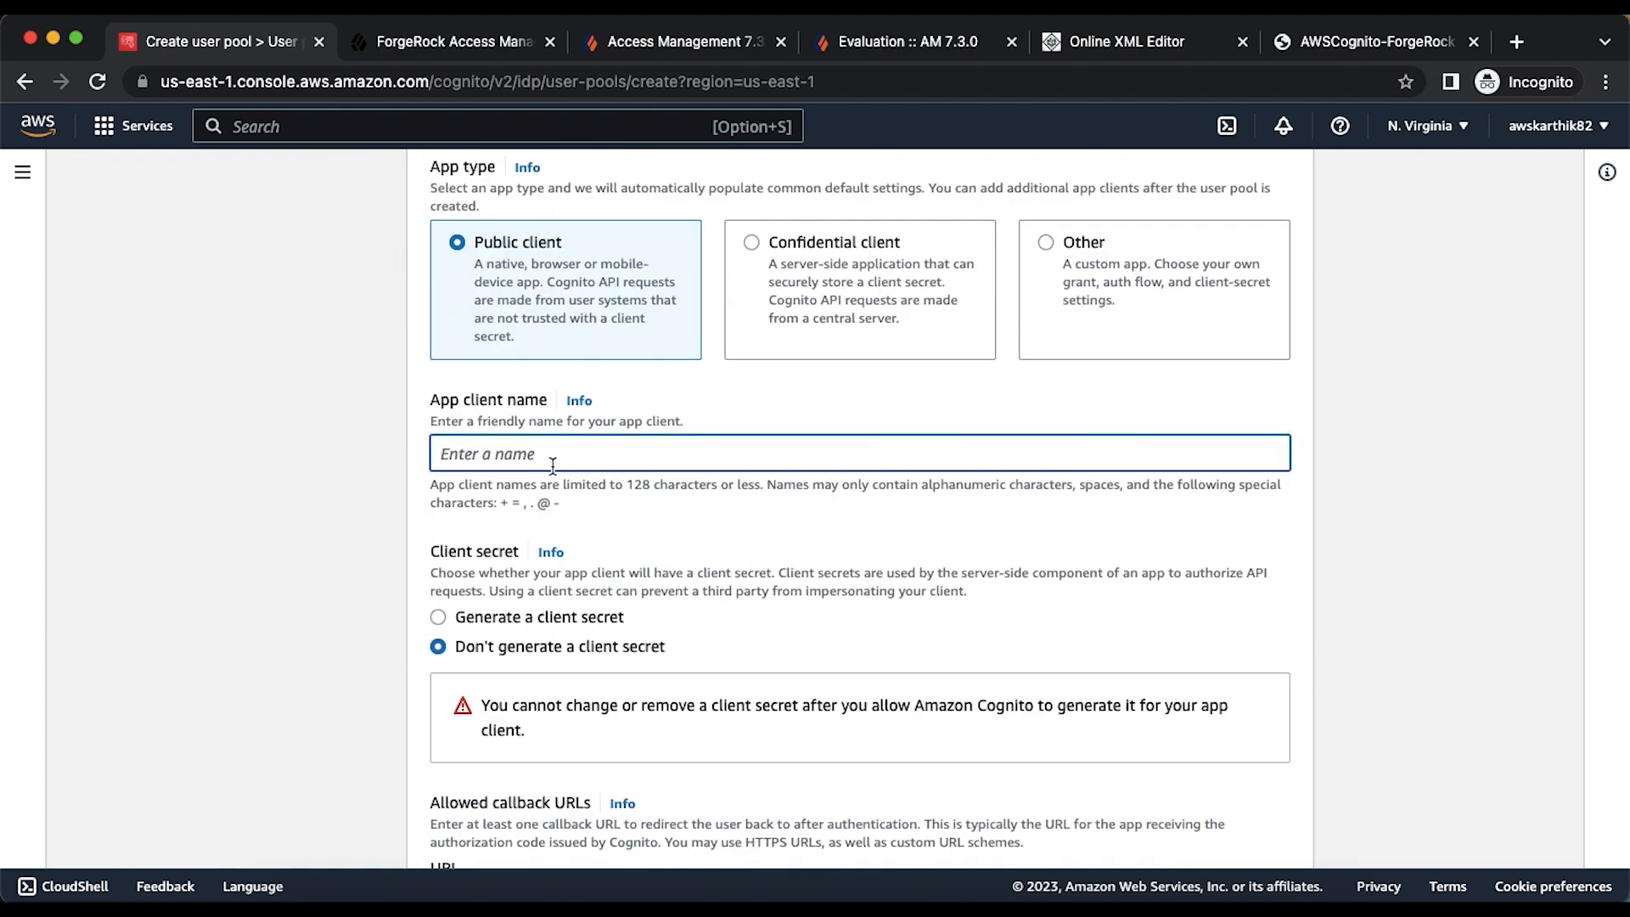
pyautogui.write('cogfrclient')
pyautogui.click(486, 617)
pyautogui.scroll(-5, 486, 617)
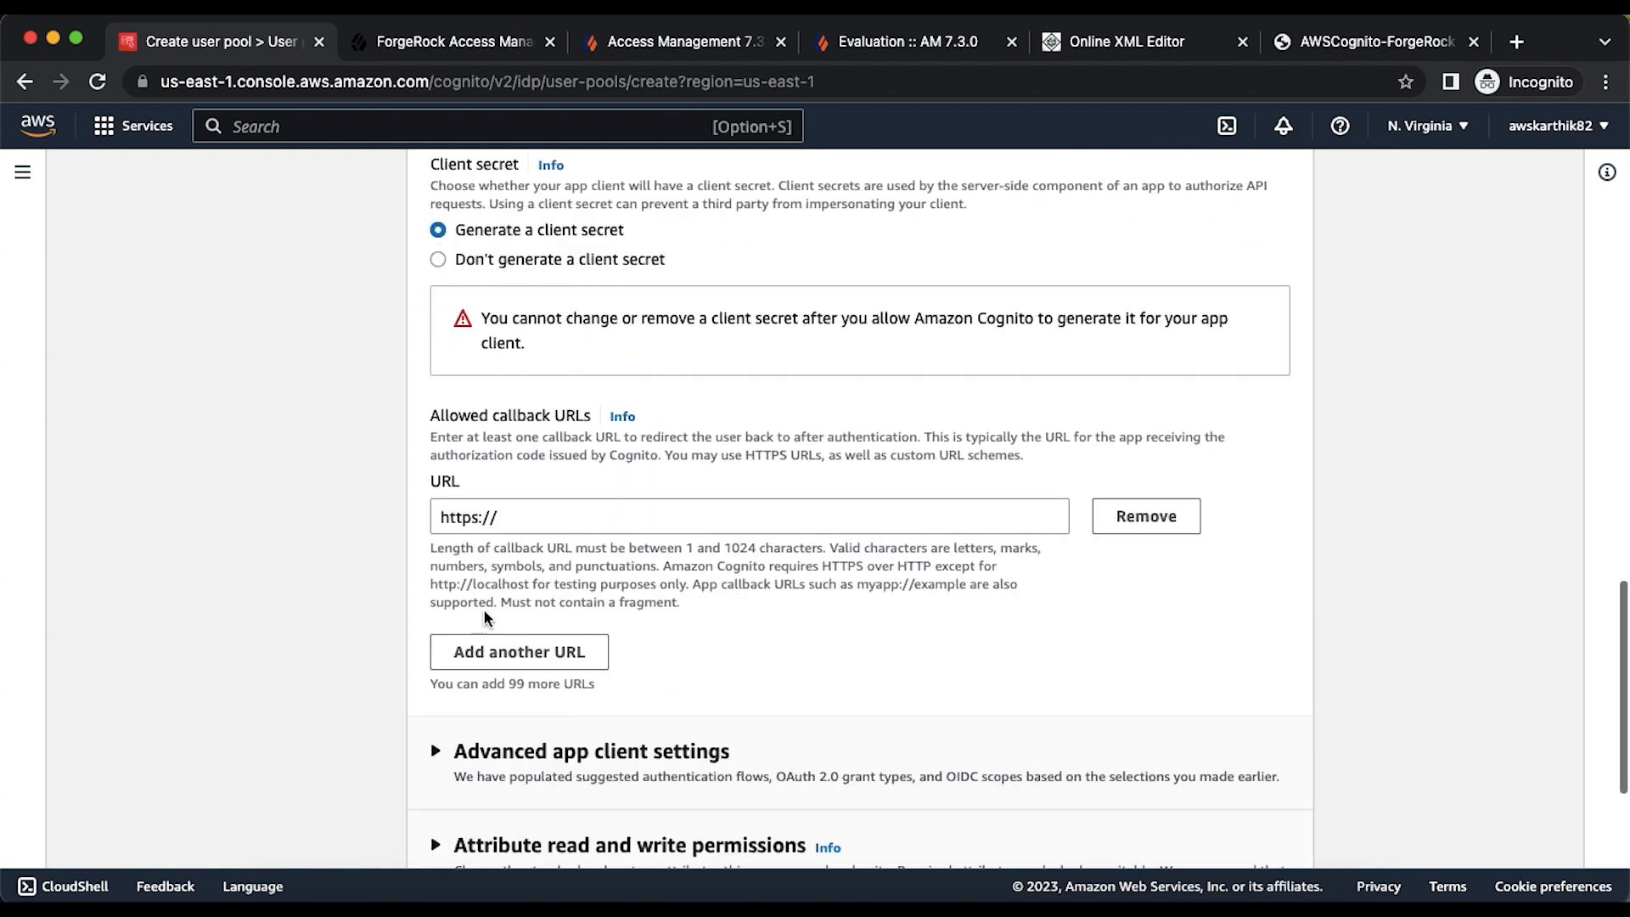
pyautogui.click(549, 519)
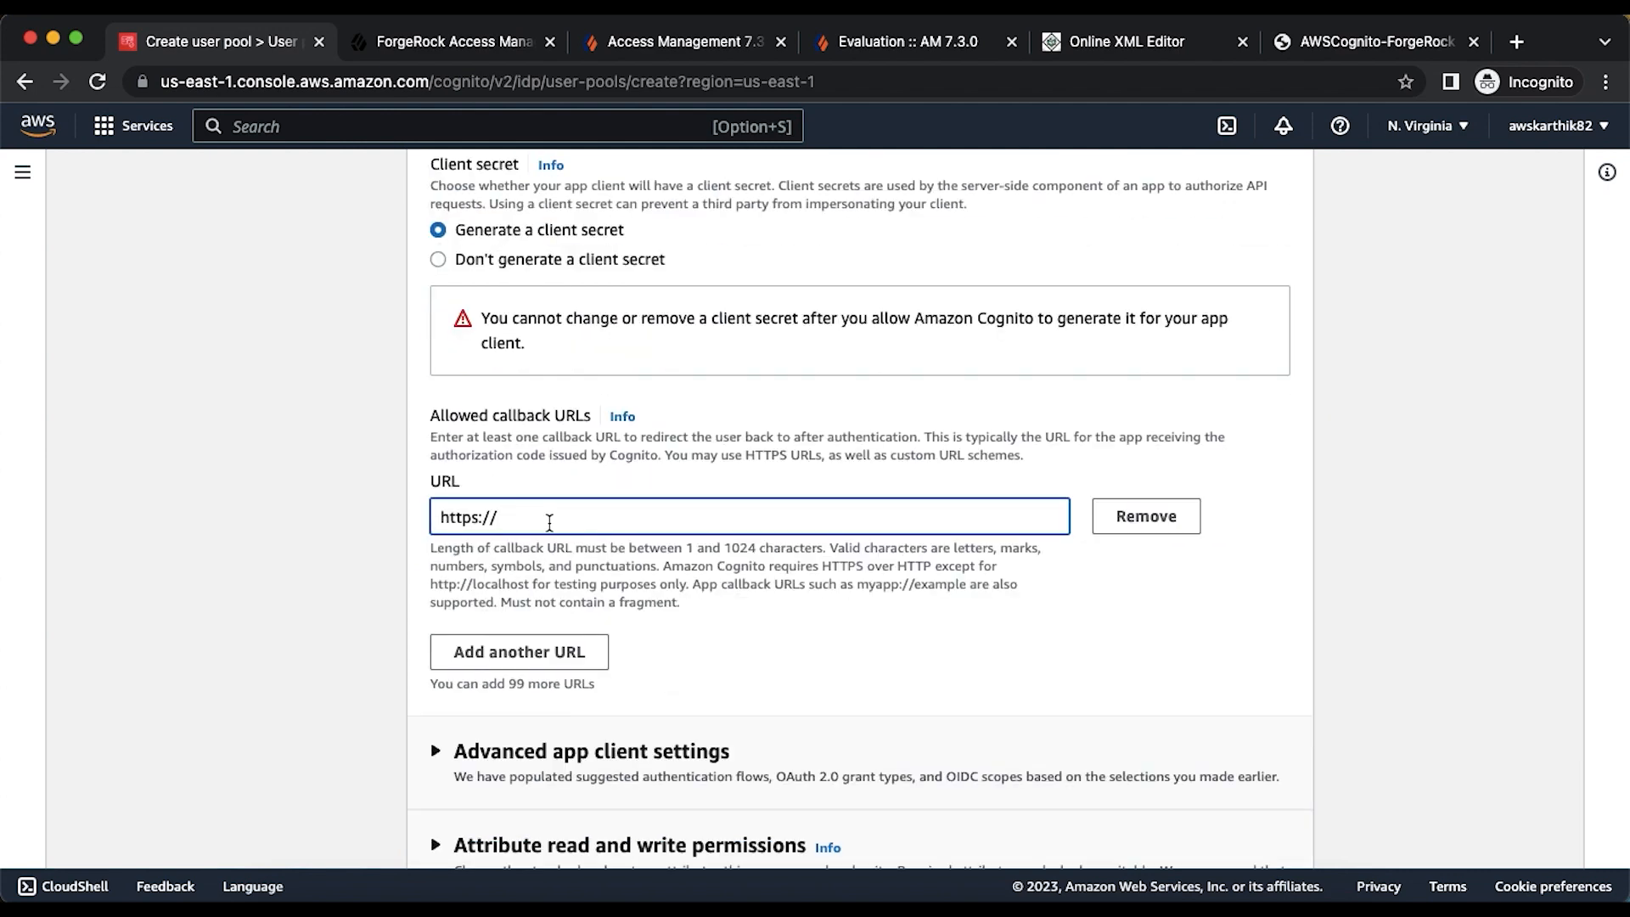
pyautogui.write('jwt.io')
pyautogui.scroll(-3, 497, 570)
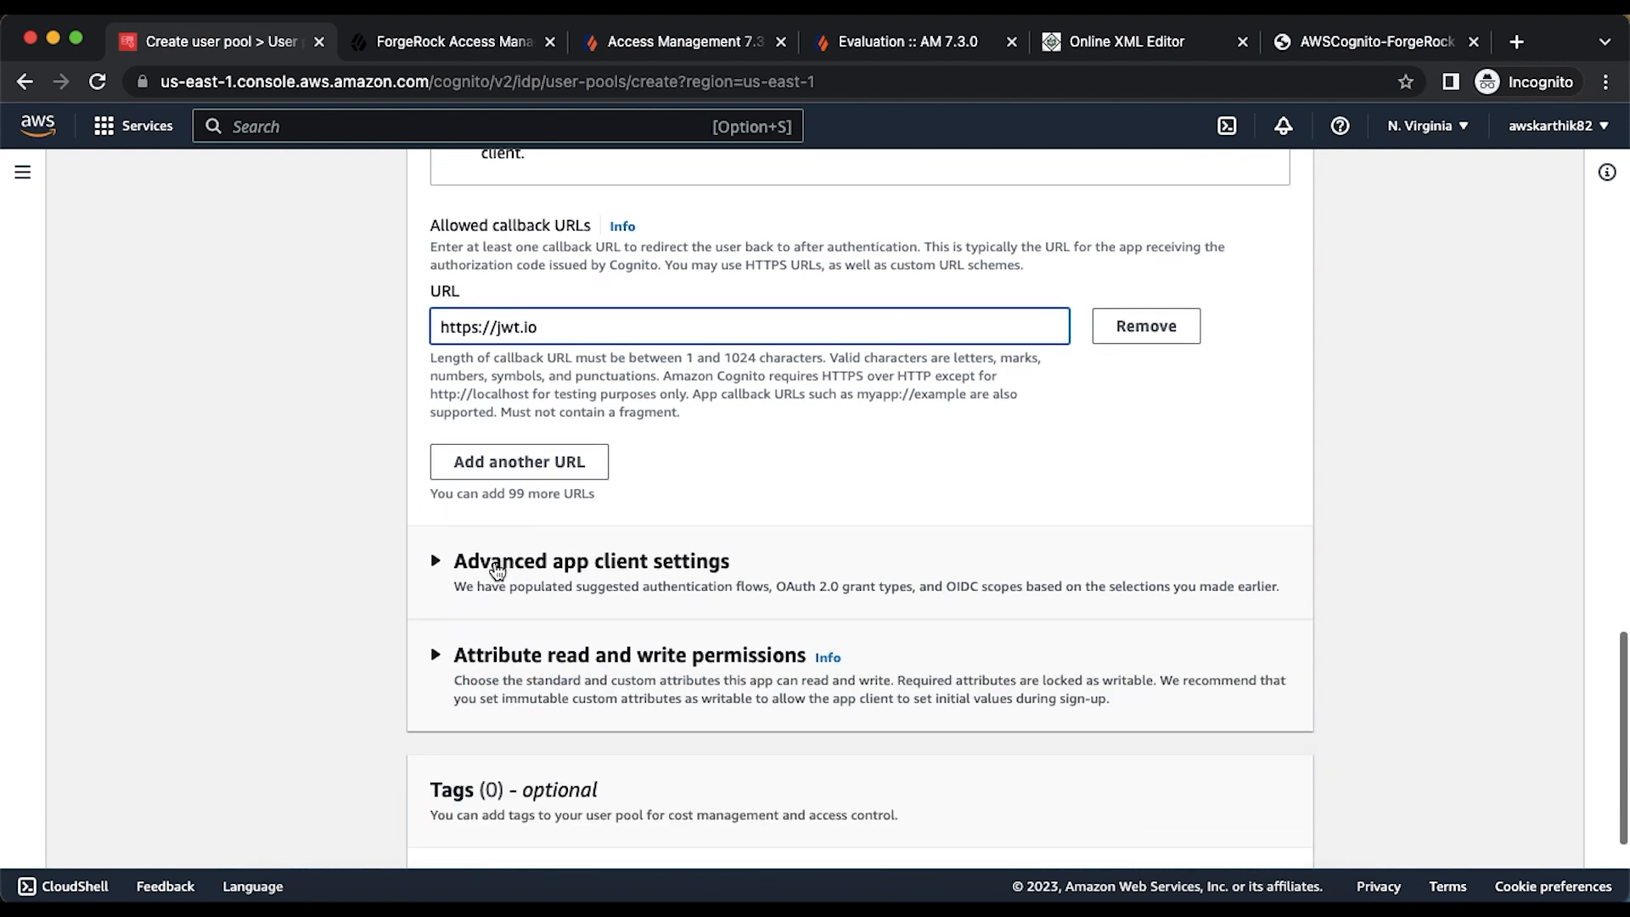
# - In advanced app client settings, replace the Authorization code grant with the Implicit grant
pyautogui.click(497, 571)
pyautogui.scroll(-3, 710, 573)
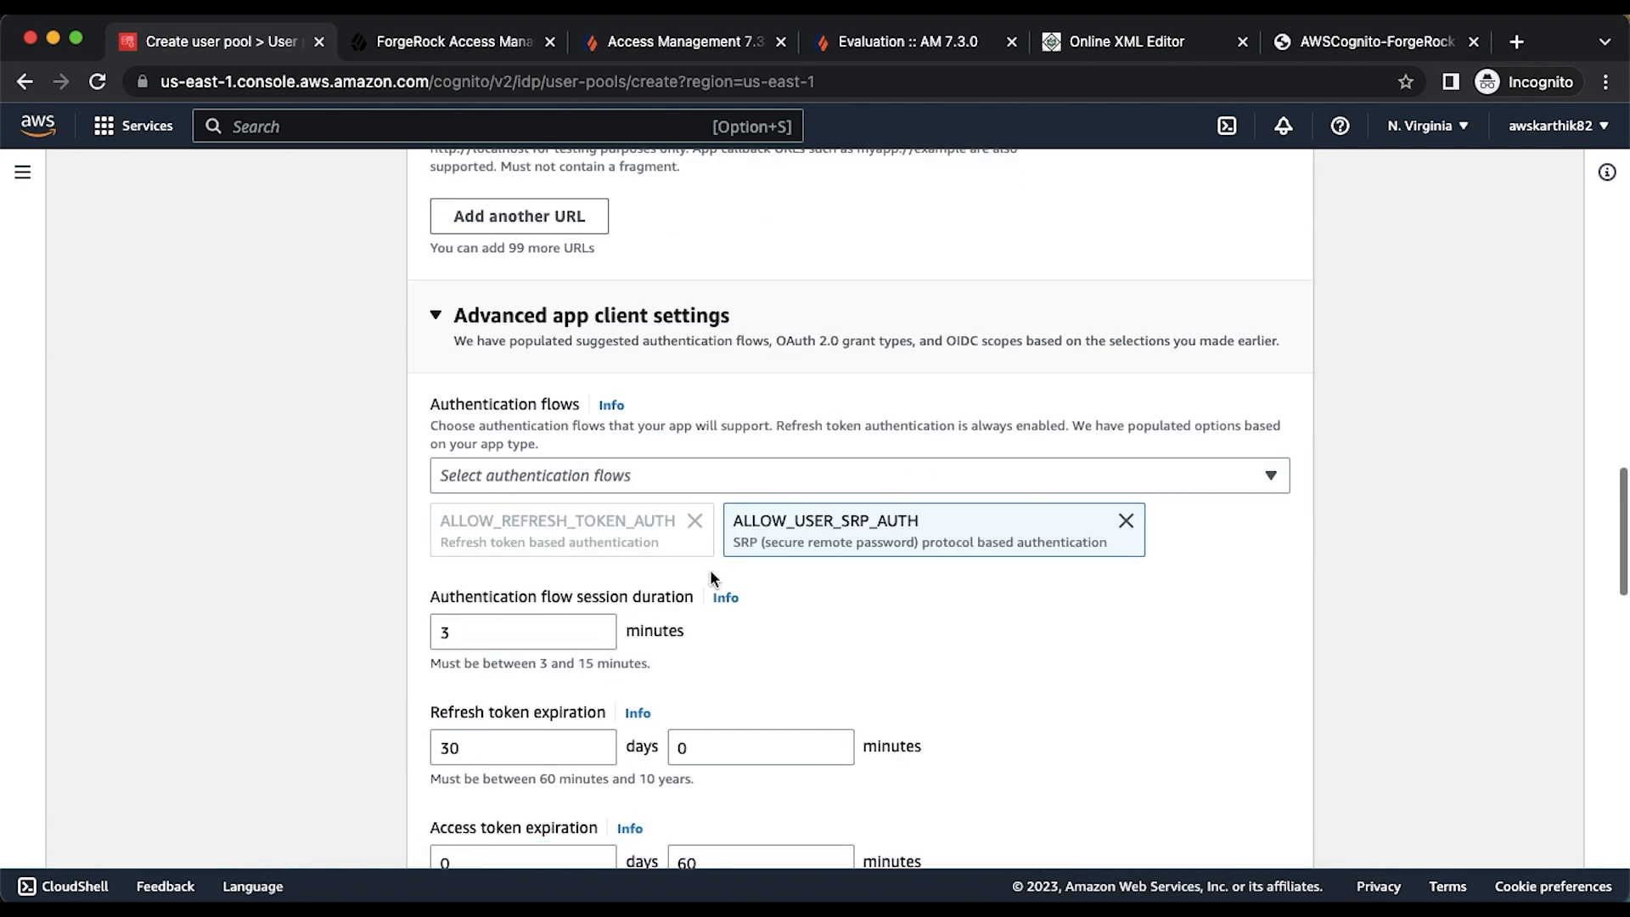
pyautogui.rightClick(711, 567)
pyautogui.click(320, 626)
pyautogui.scroll(-12, 322, 625)
pyautogui.scroll(-2, 323, 633)
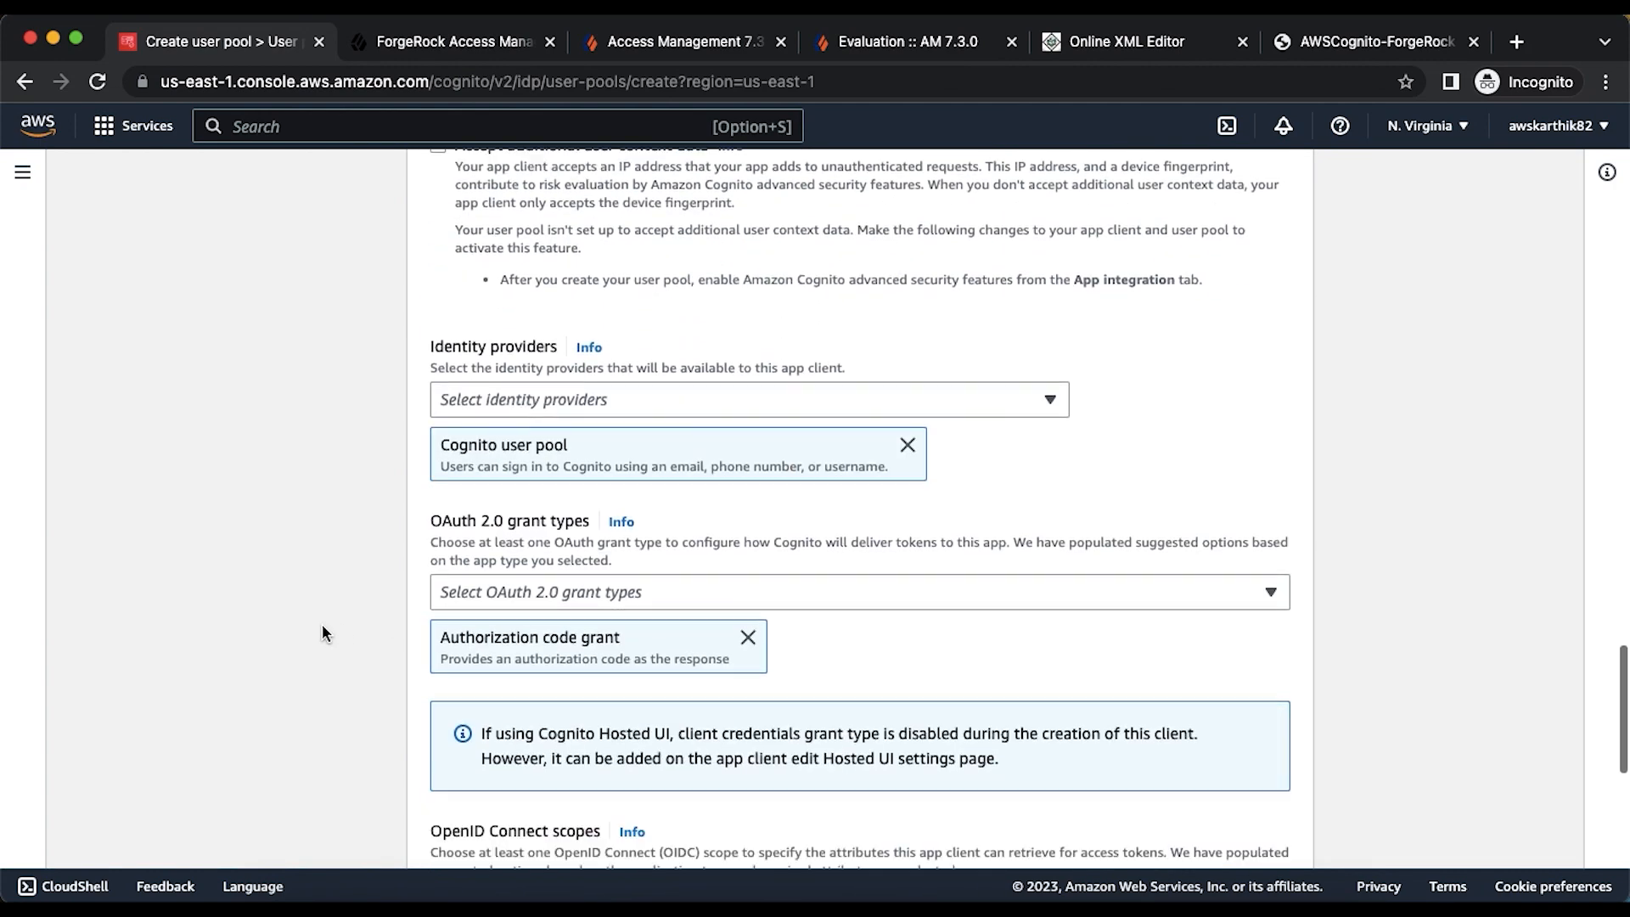
pyautogui.click(747, 637)
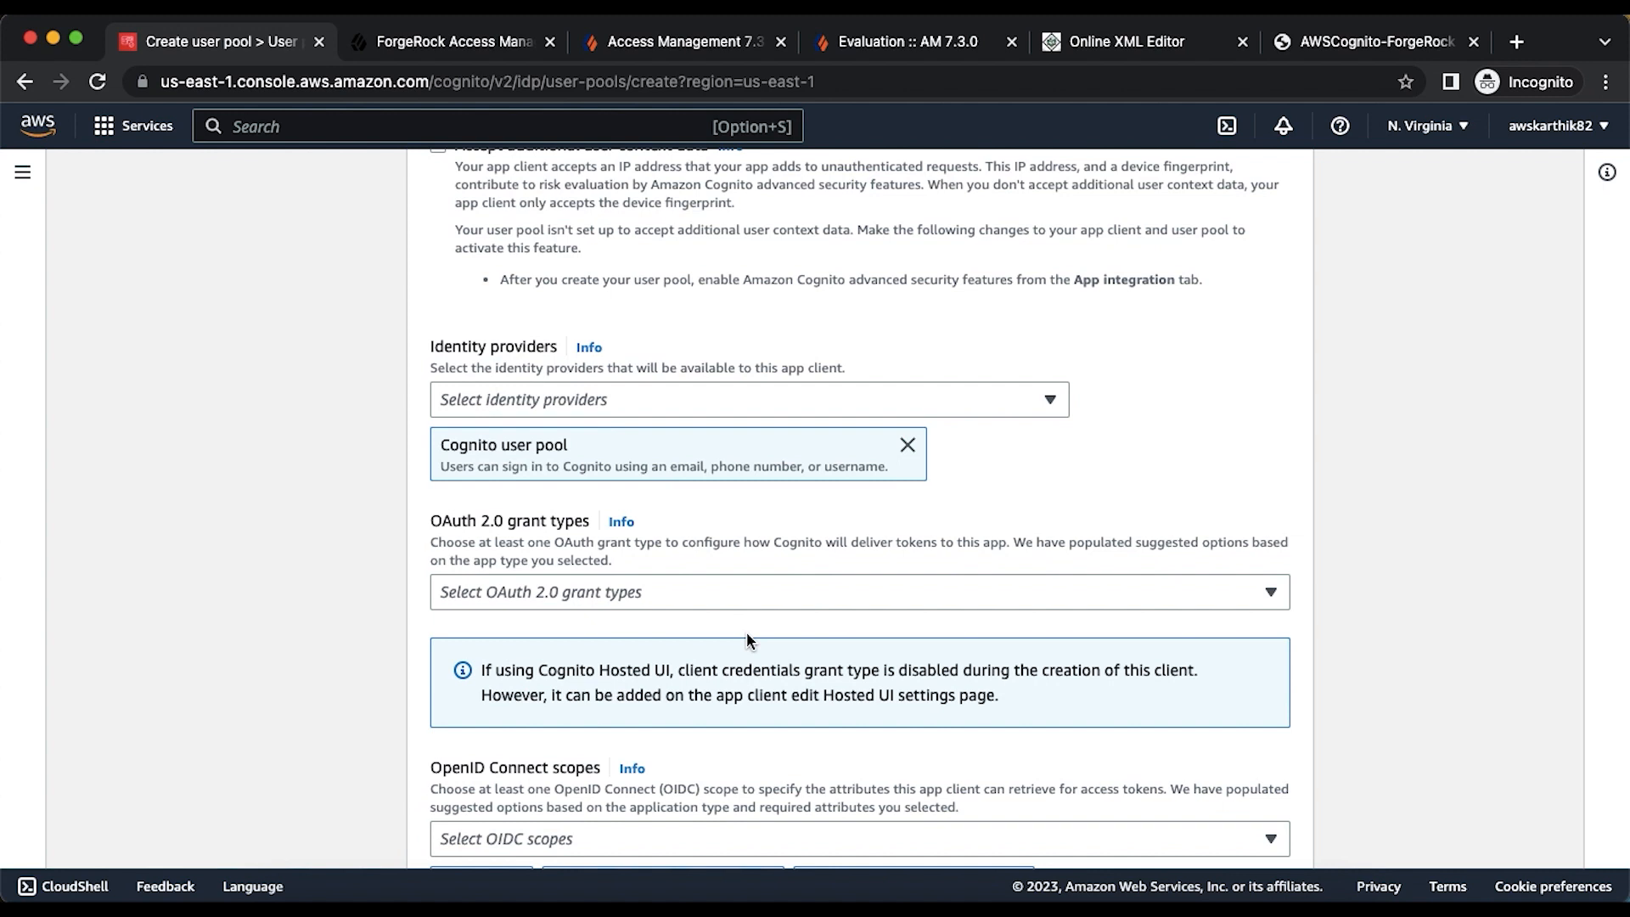
pyautogui.click(695, 593)
pyautogui.click(576, 685)
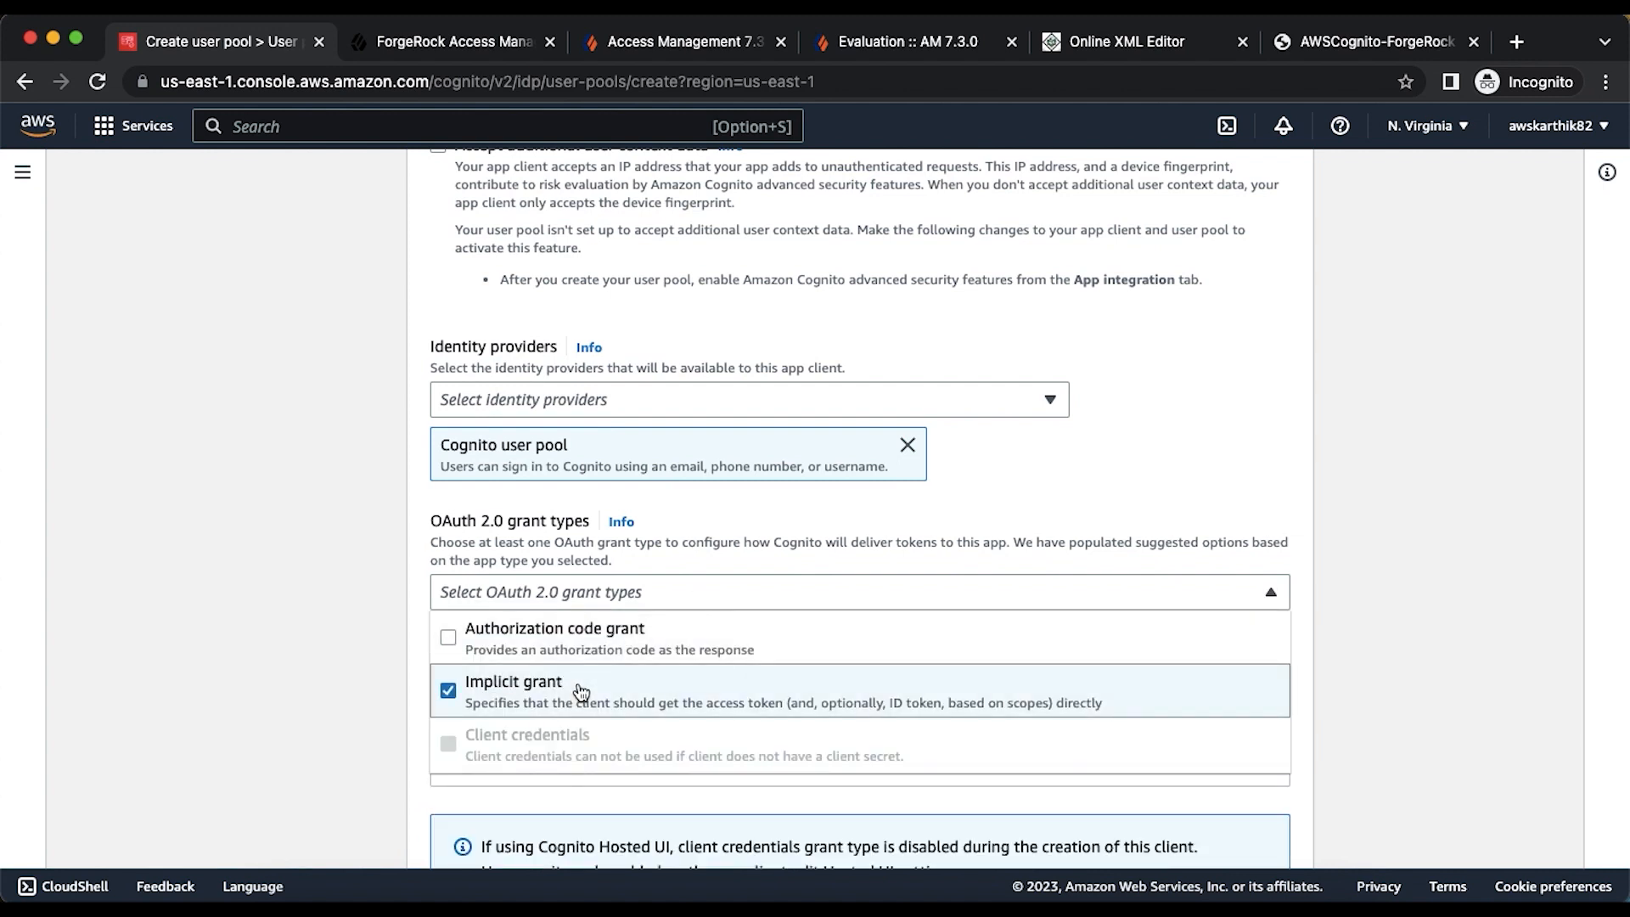
pyautogui.click(313, 629)
pyautogui.scroll(-4, 496, 645)
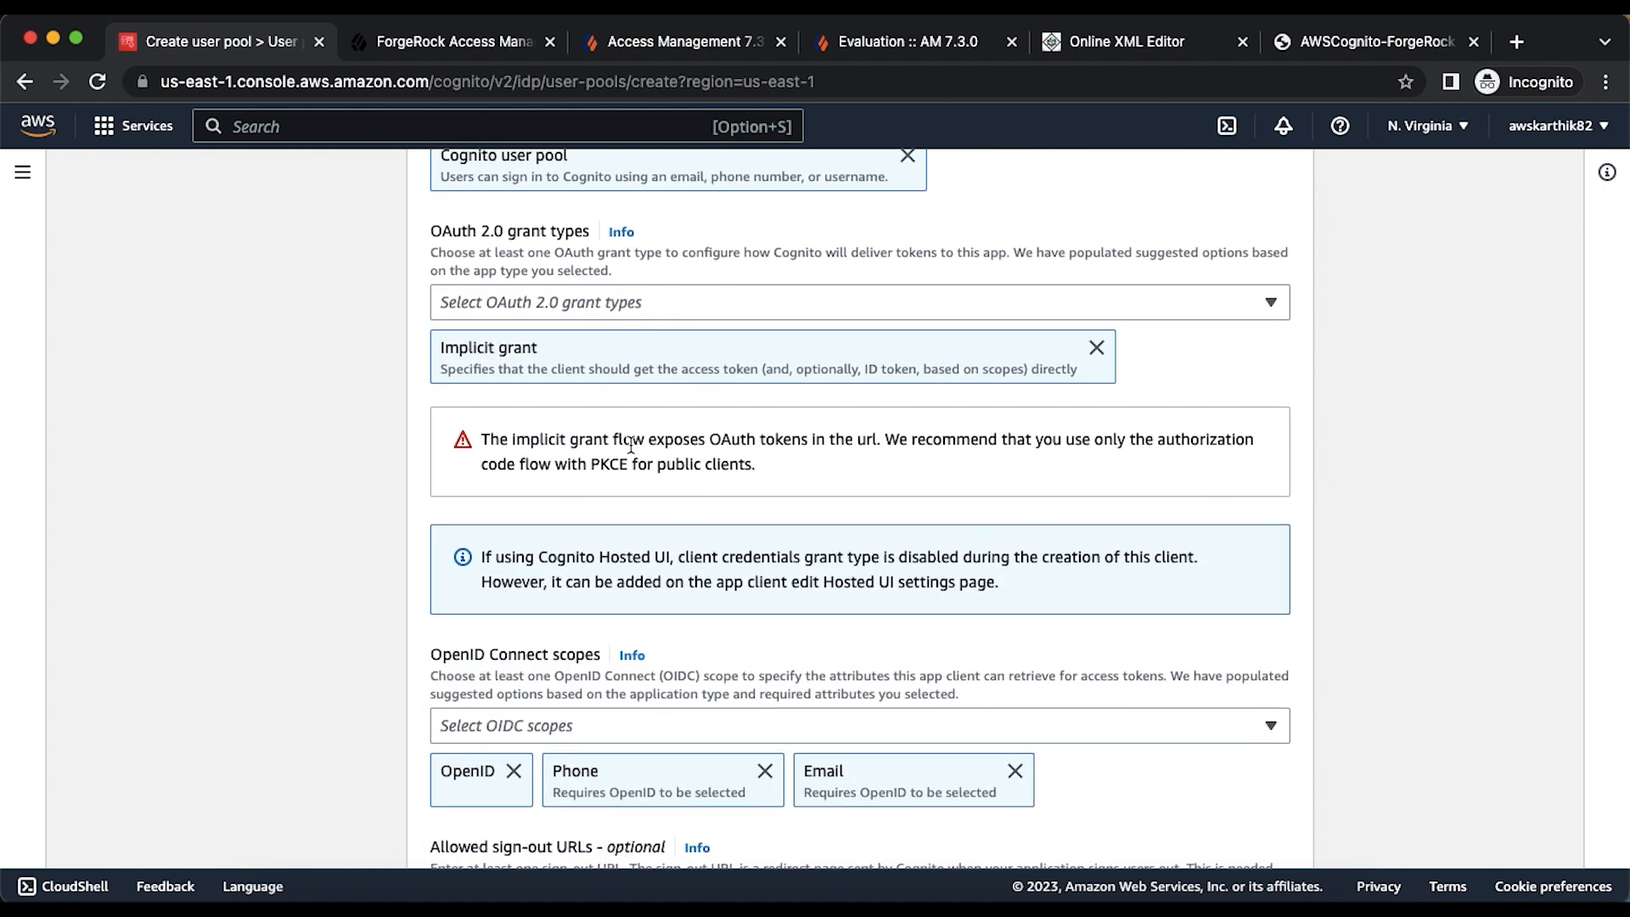
pyautogui.moveTo(481, 440); pyautogui.dragTo(755, 465)
pyautogui.click(765, 464)
# - Swap the Phone OIDC scope for Profile, keeping OpenID and Email
pyautogui.scroll(-3, 765, 470)
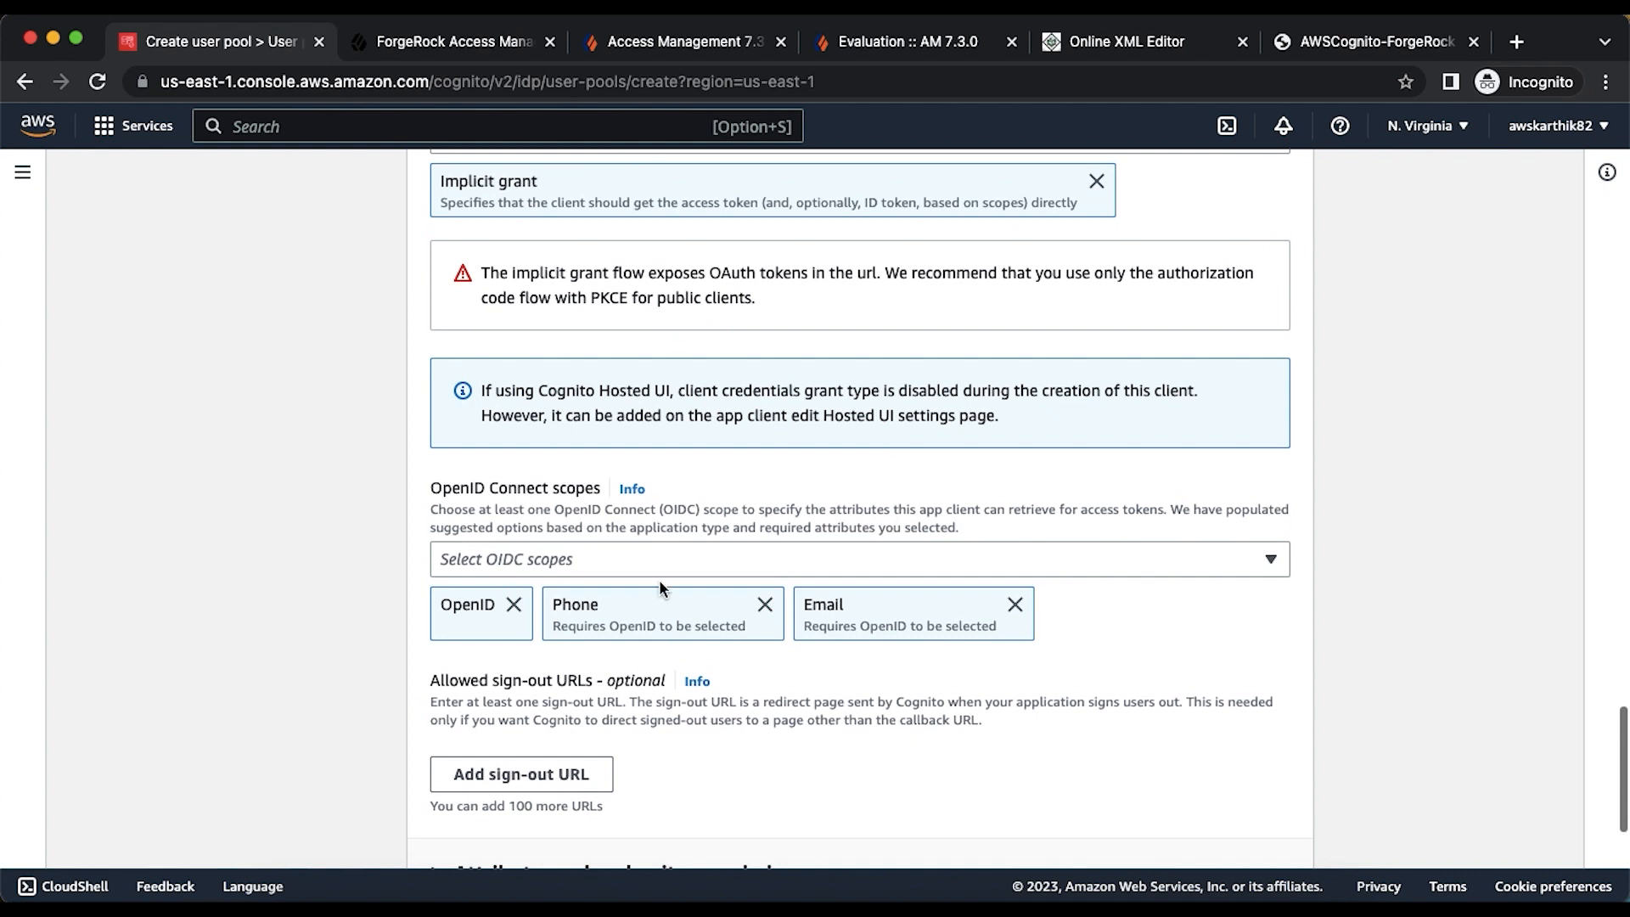
pyautogui.click(765, 606)
pyautogui.click(716, 559)
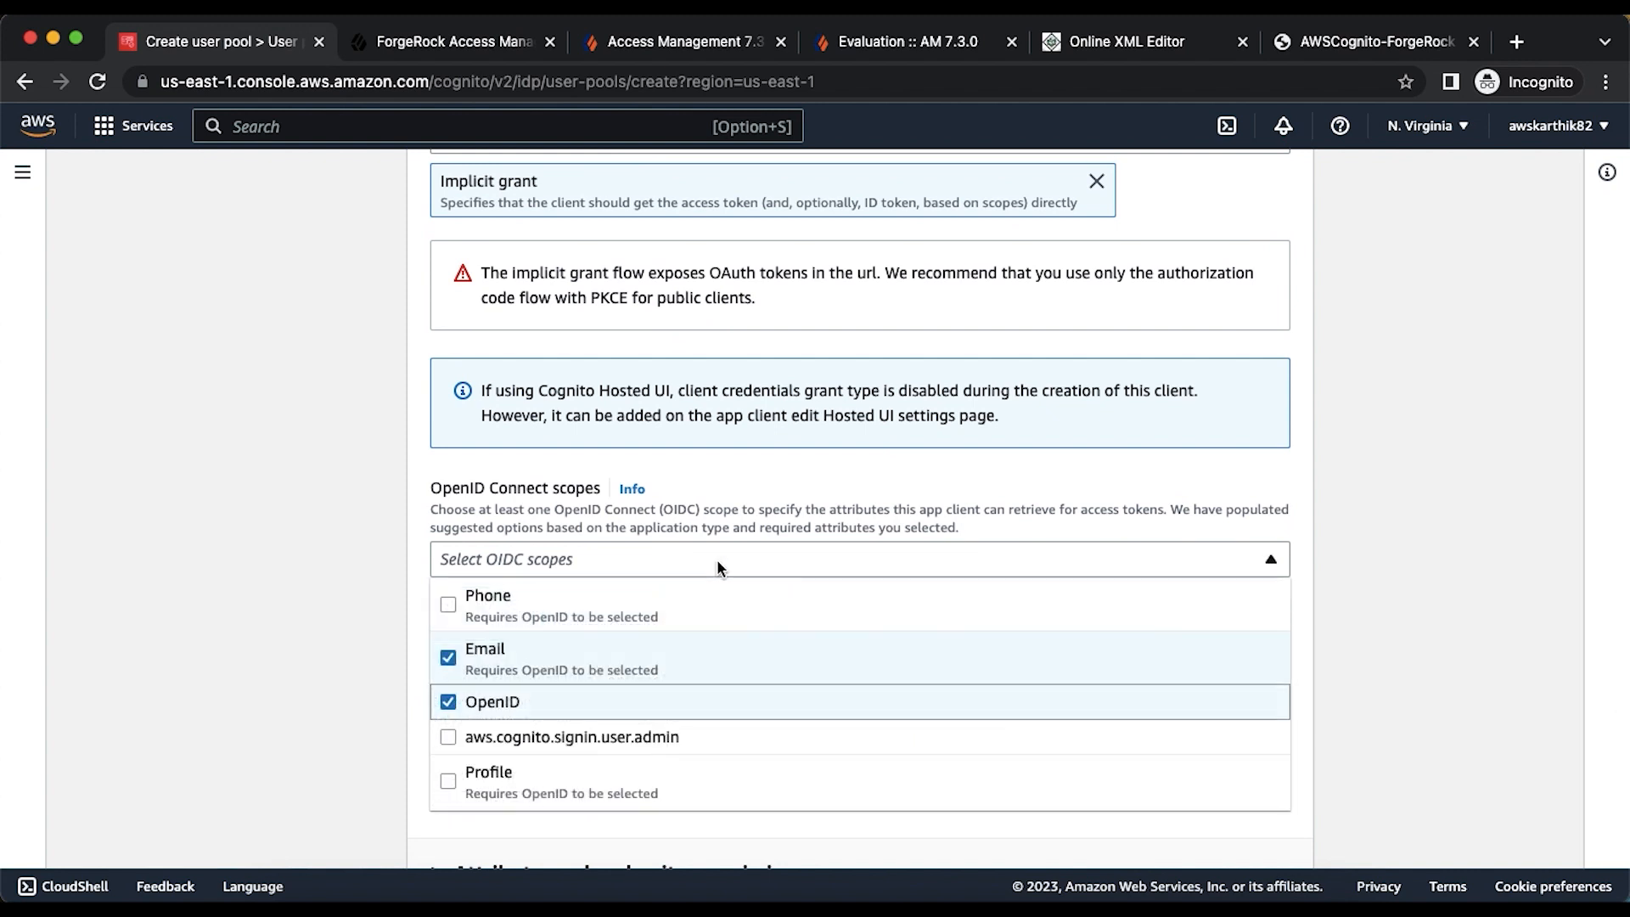
pyautogui.click(501, 780)
pyautogui.click(1367, 599)
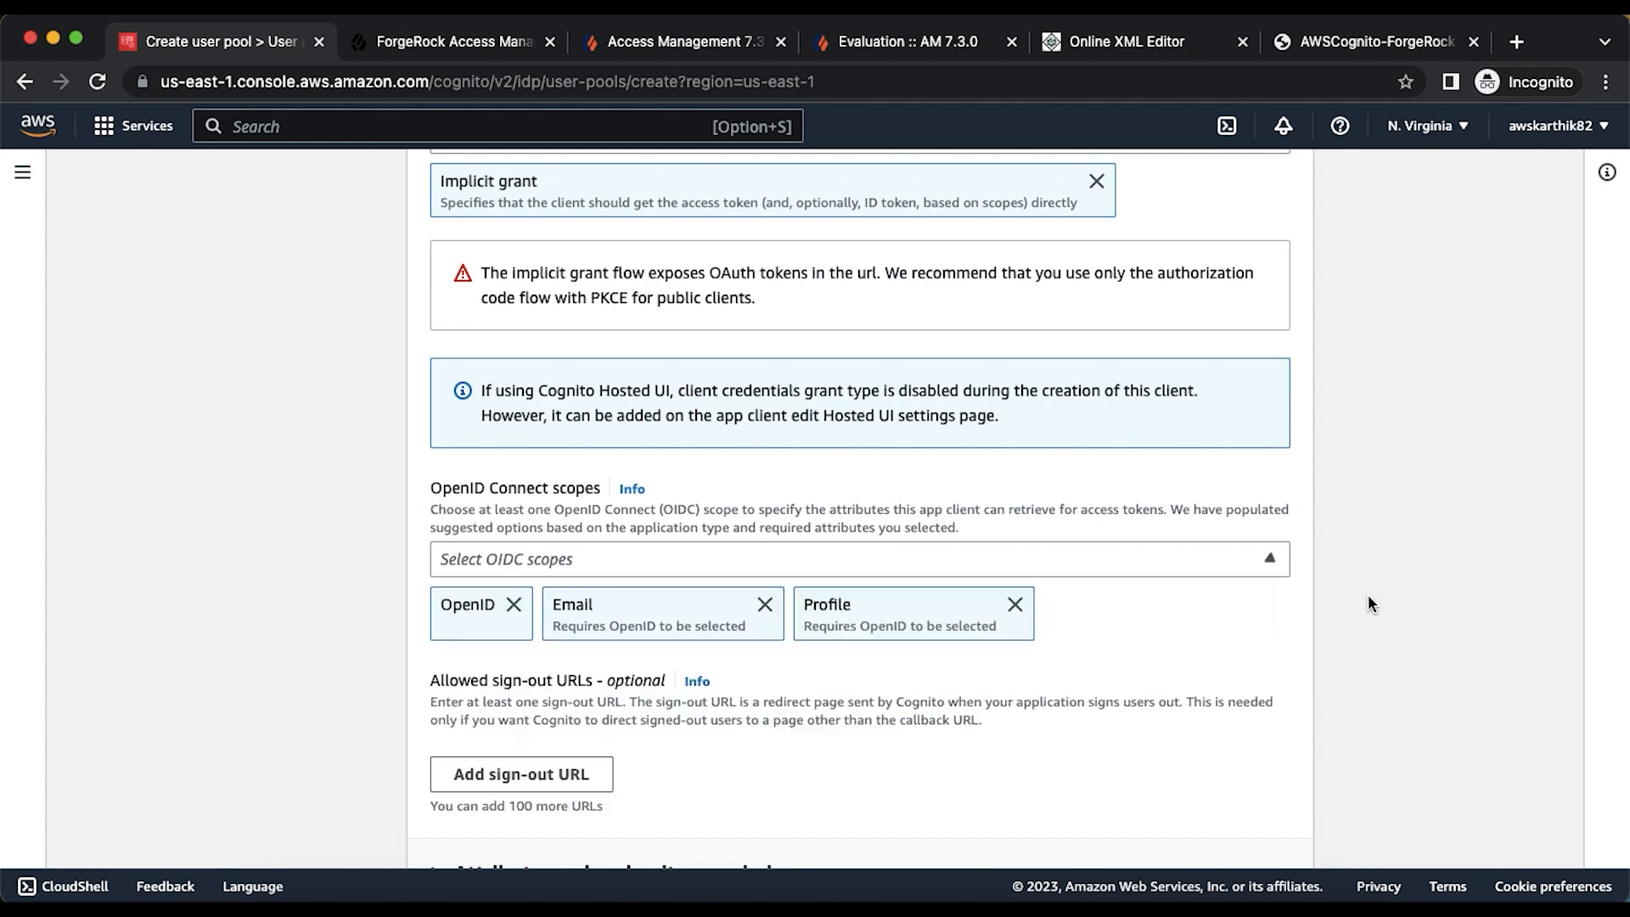
# - Review the settings and create the cogfr user pool
pyautogui.scroll(-5, 1367, 598)
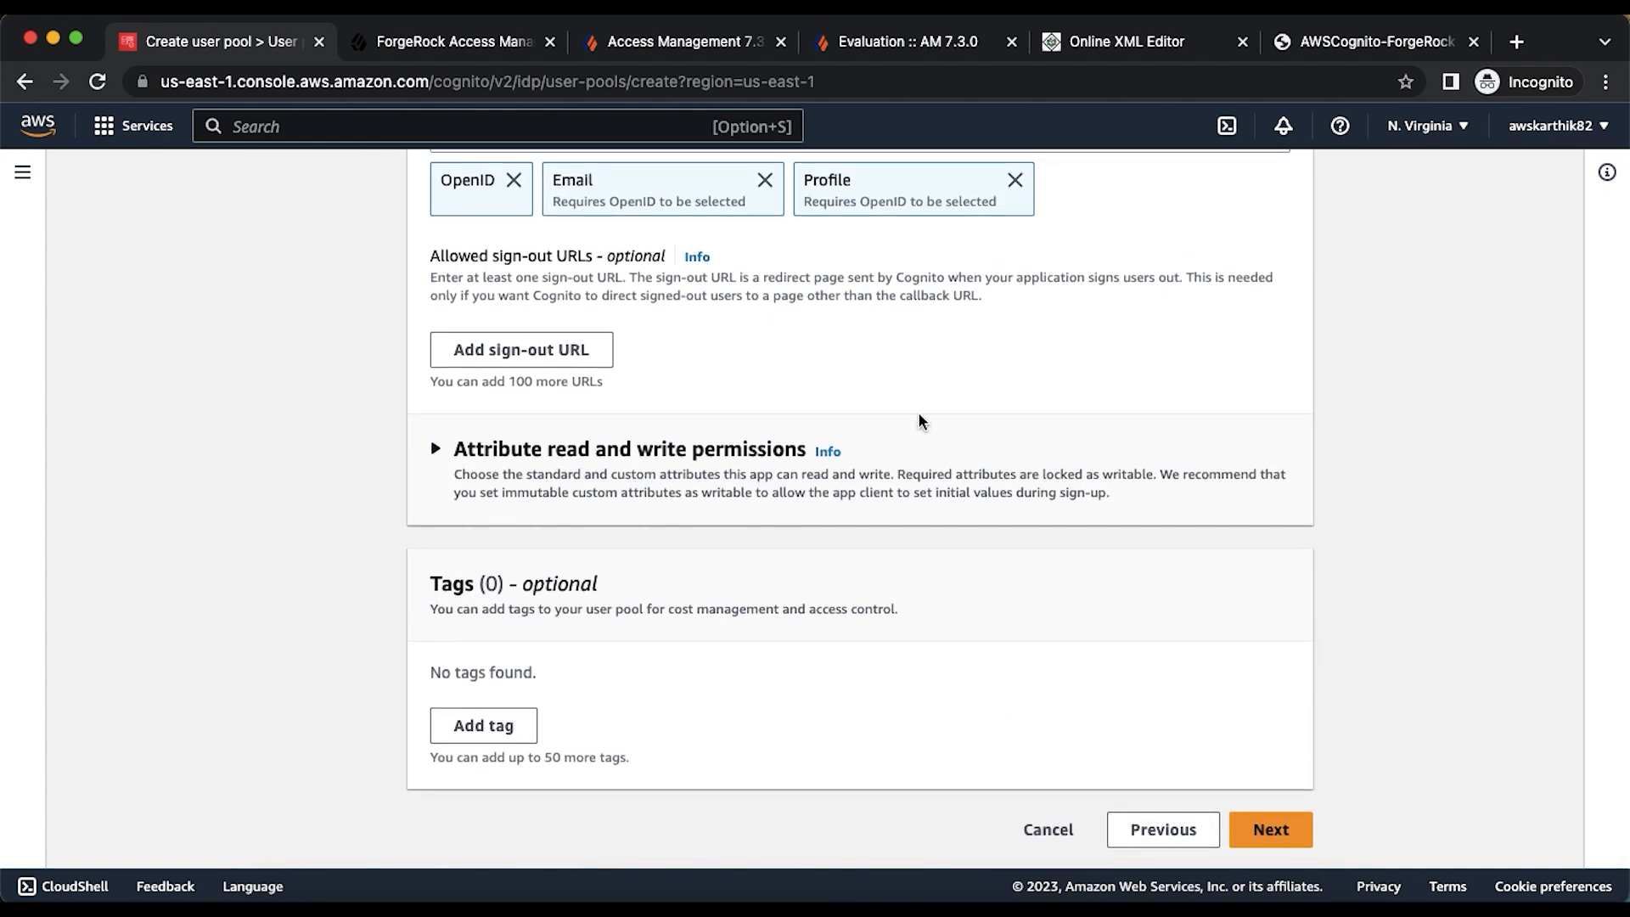
pyautogui.click(1271, 829)
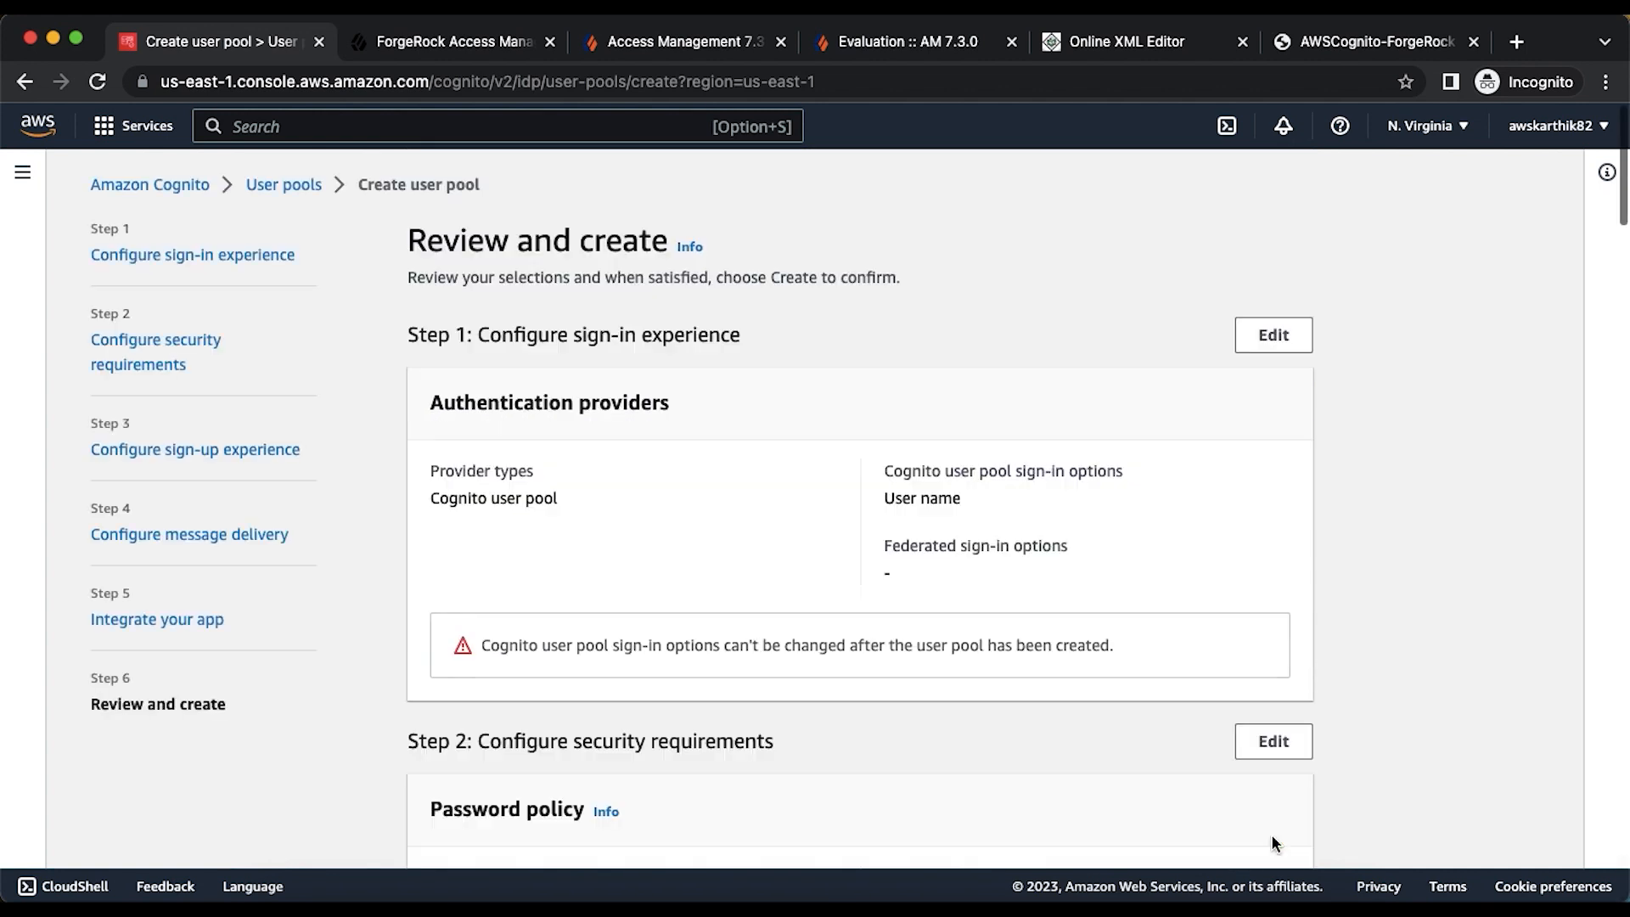
pyautogui.scroll(-10, 1208, 637)
pyautogui.scroll(-15, 1208, 640)
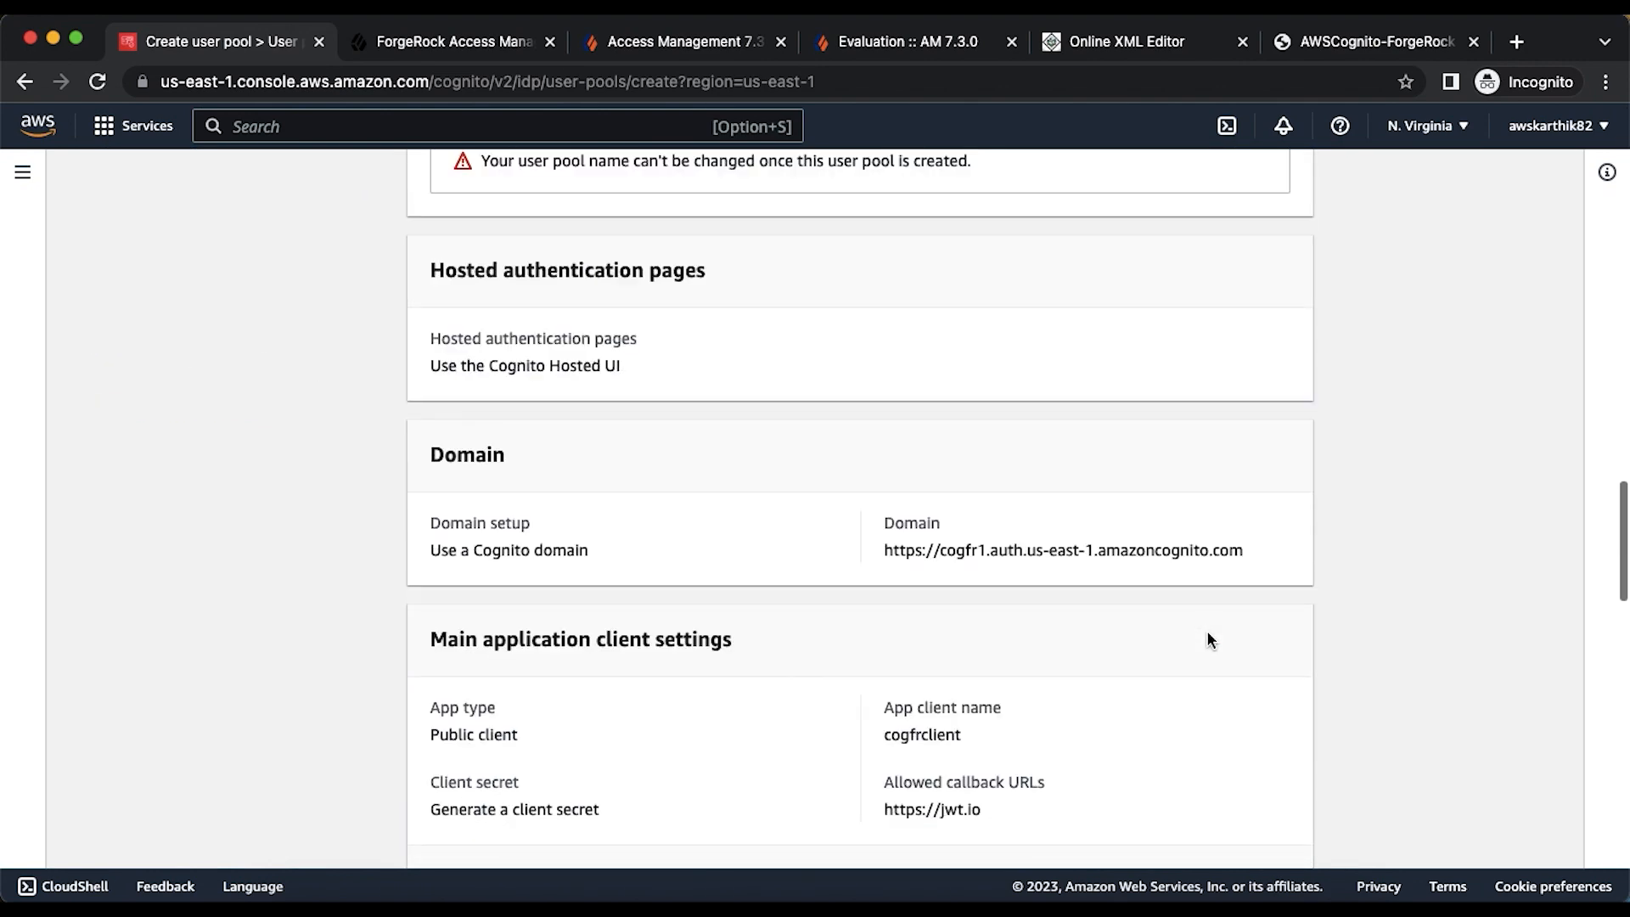
pyautogui.click(1184, 828)
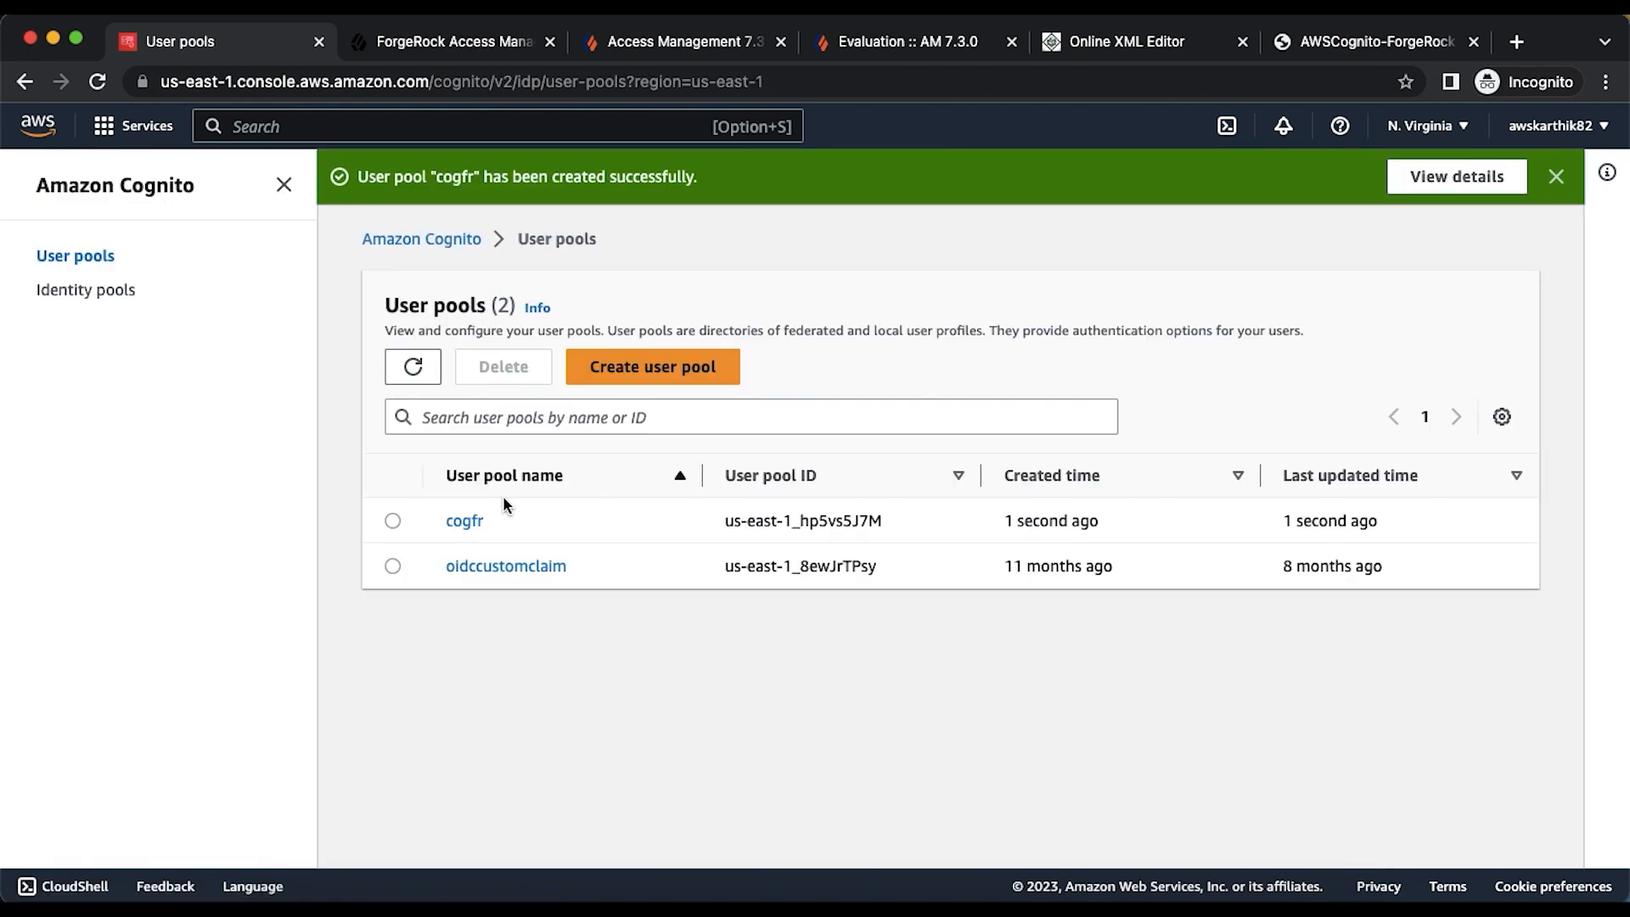
# - Open the cogfr pool and review its App integration domain and cogfrclient app client
pyautogui.click(466, 521)
pyautogui.scroll(-3, 807, 537)
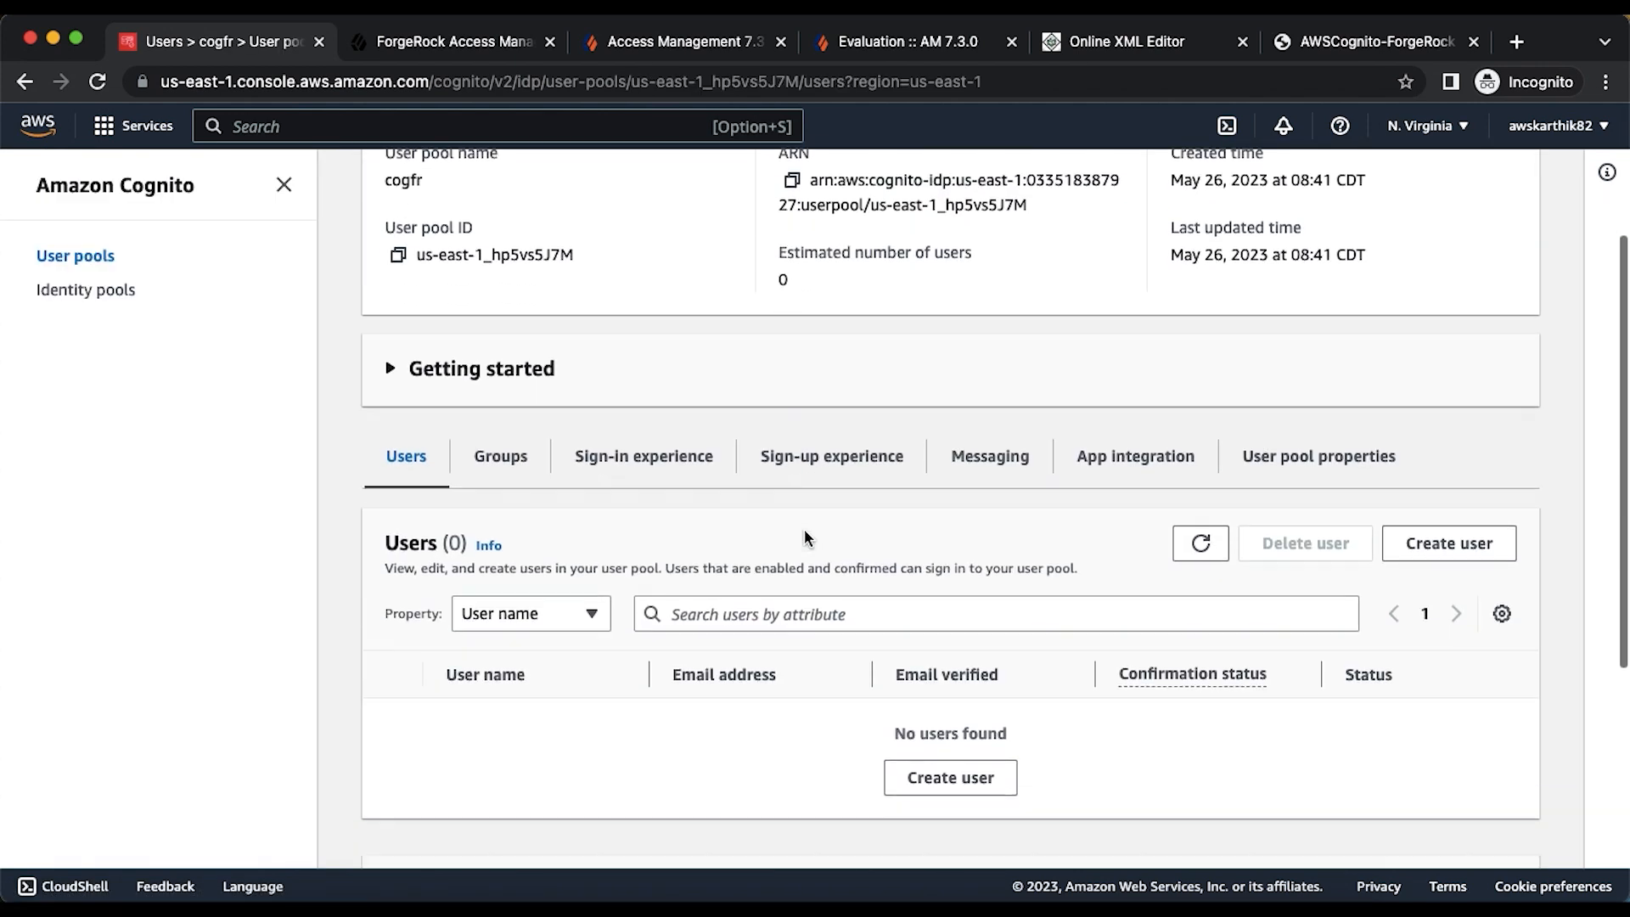
pyautogui.scroll(-1, 807, 536)
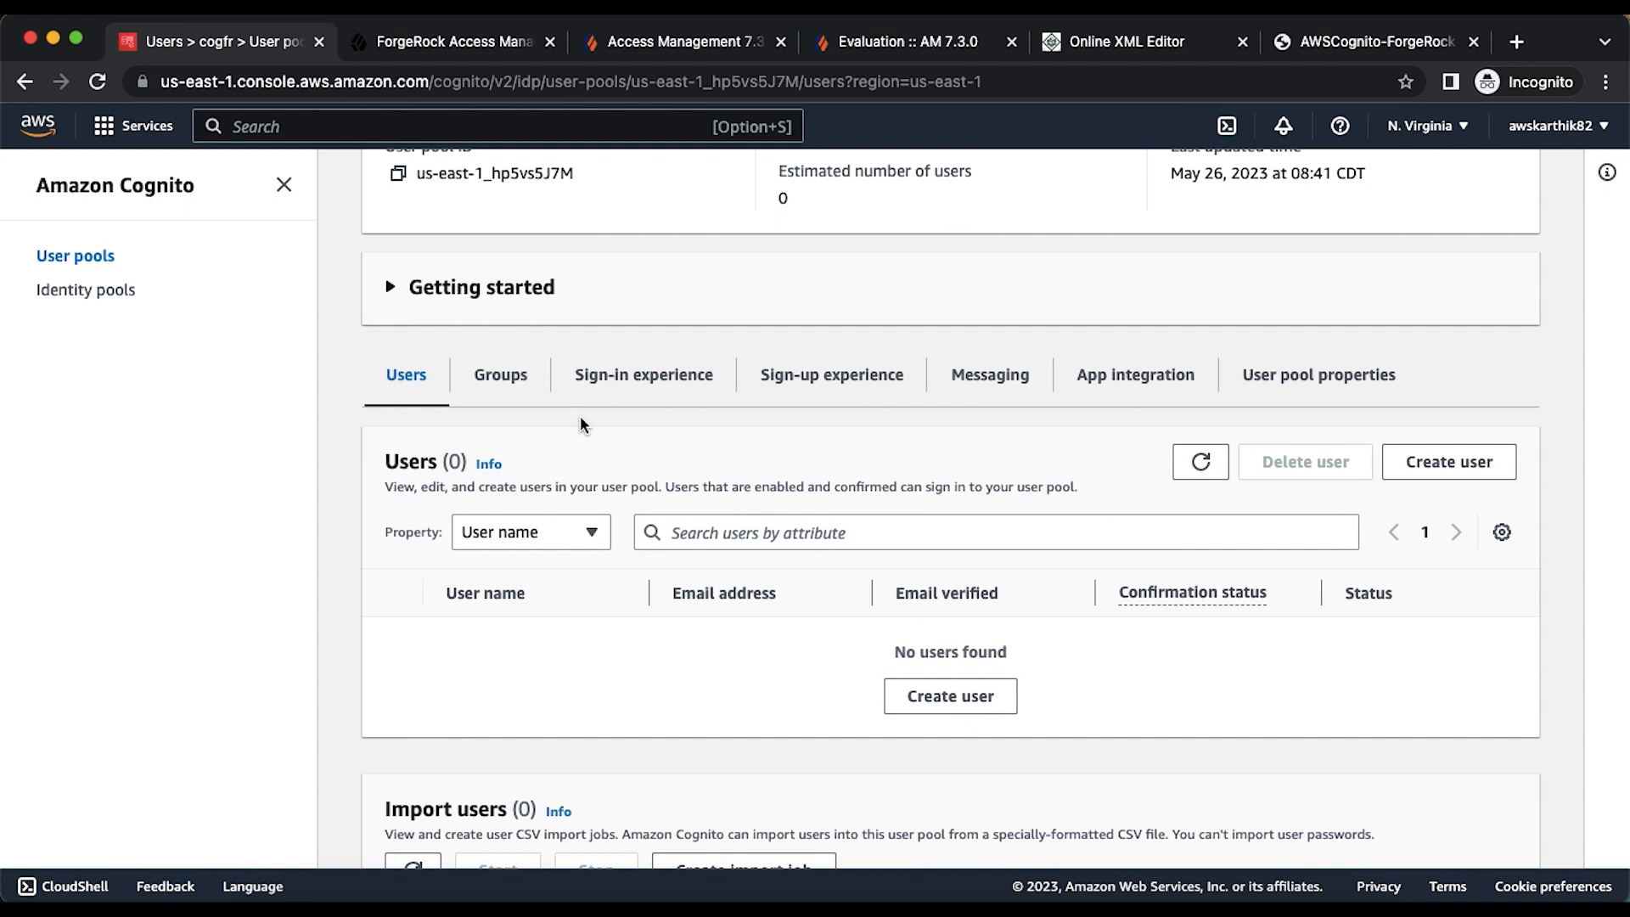
pyautogui.scroll(4, 580, 420)
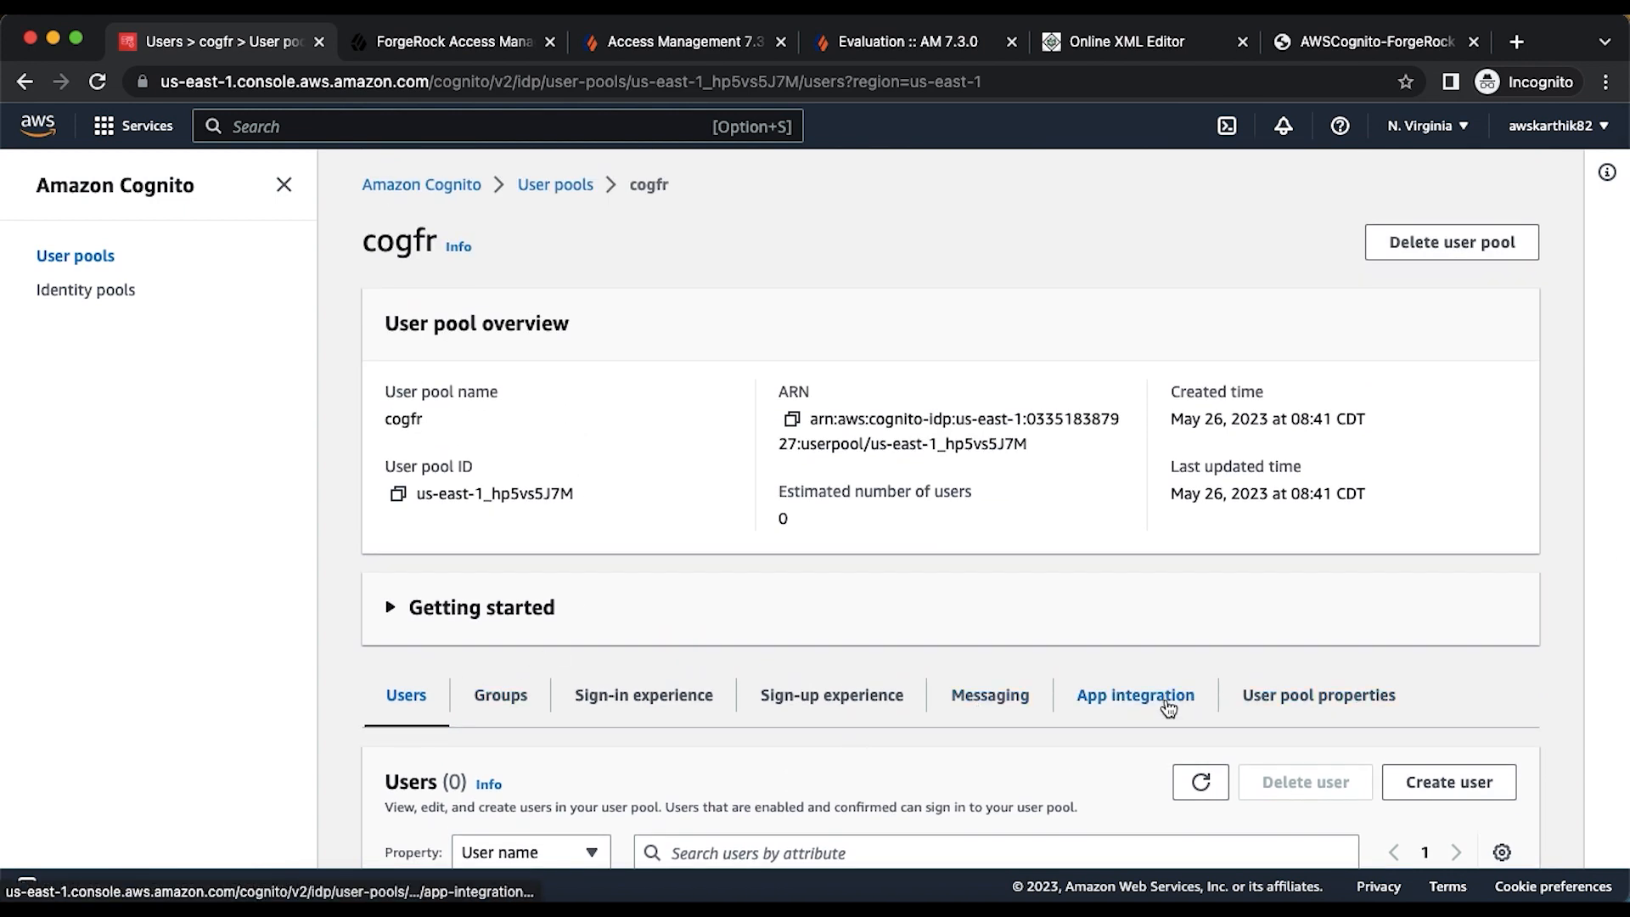
pyautogui.click(1171, 697)
pyautogui.scroll(-4, 1168, 705)
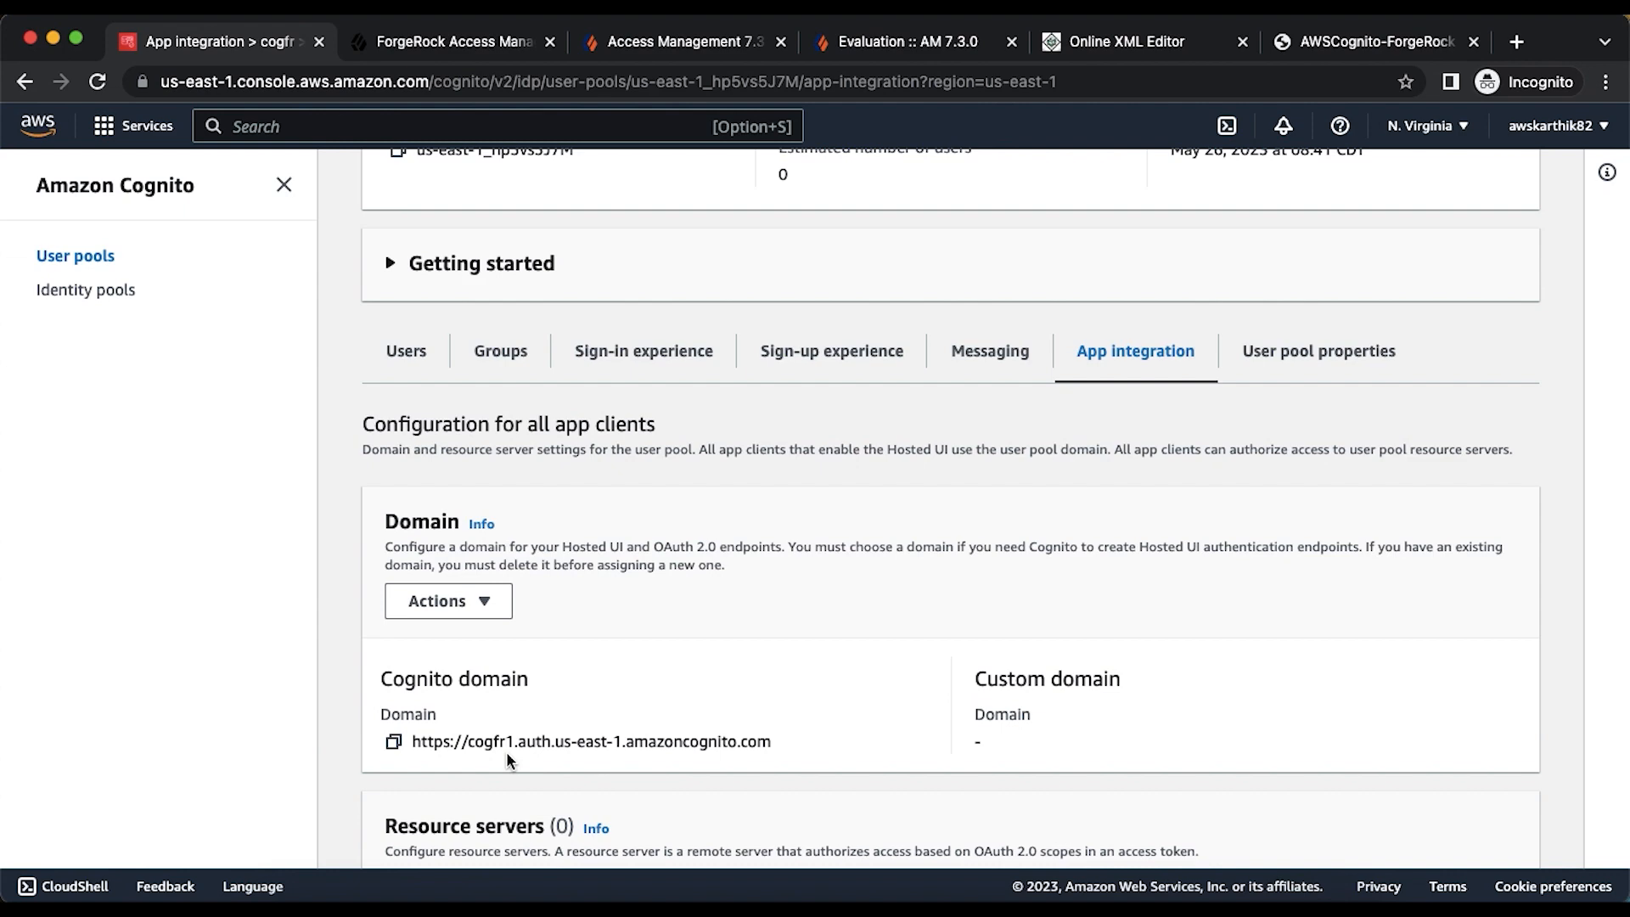
pyautogui.scroll(-12, 508, 757)
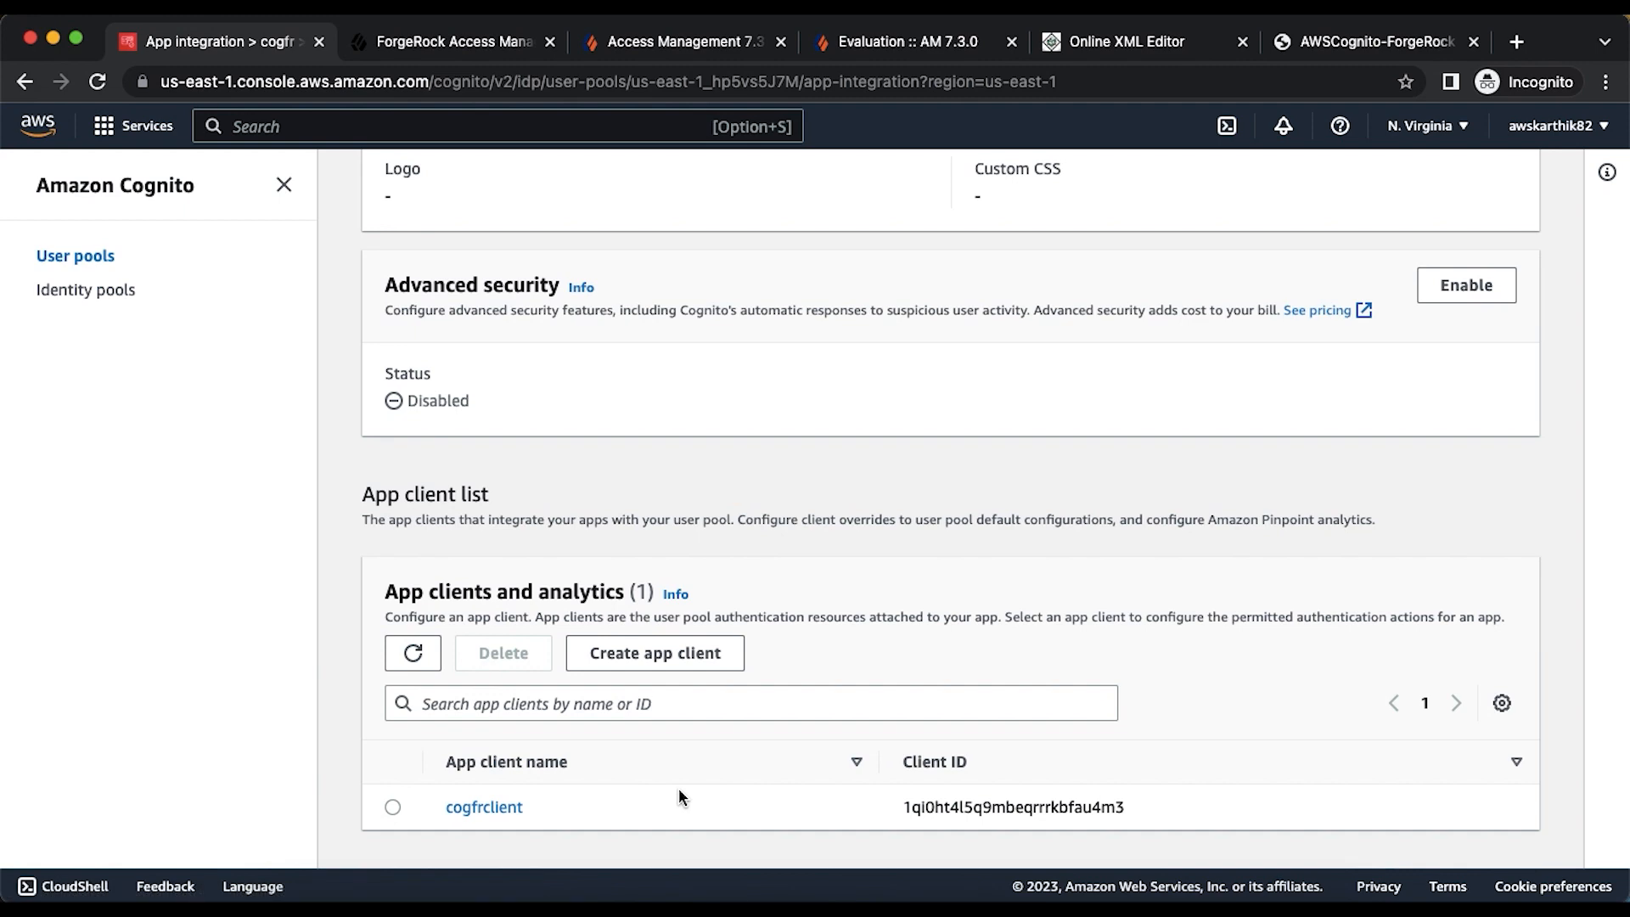
pyautogui.scroll(12, 679, 790)
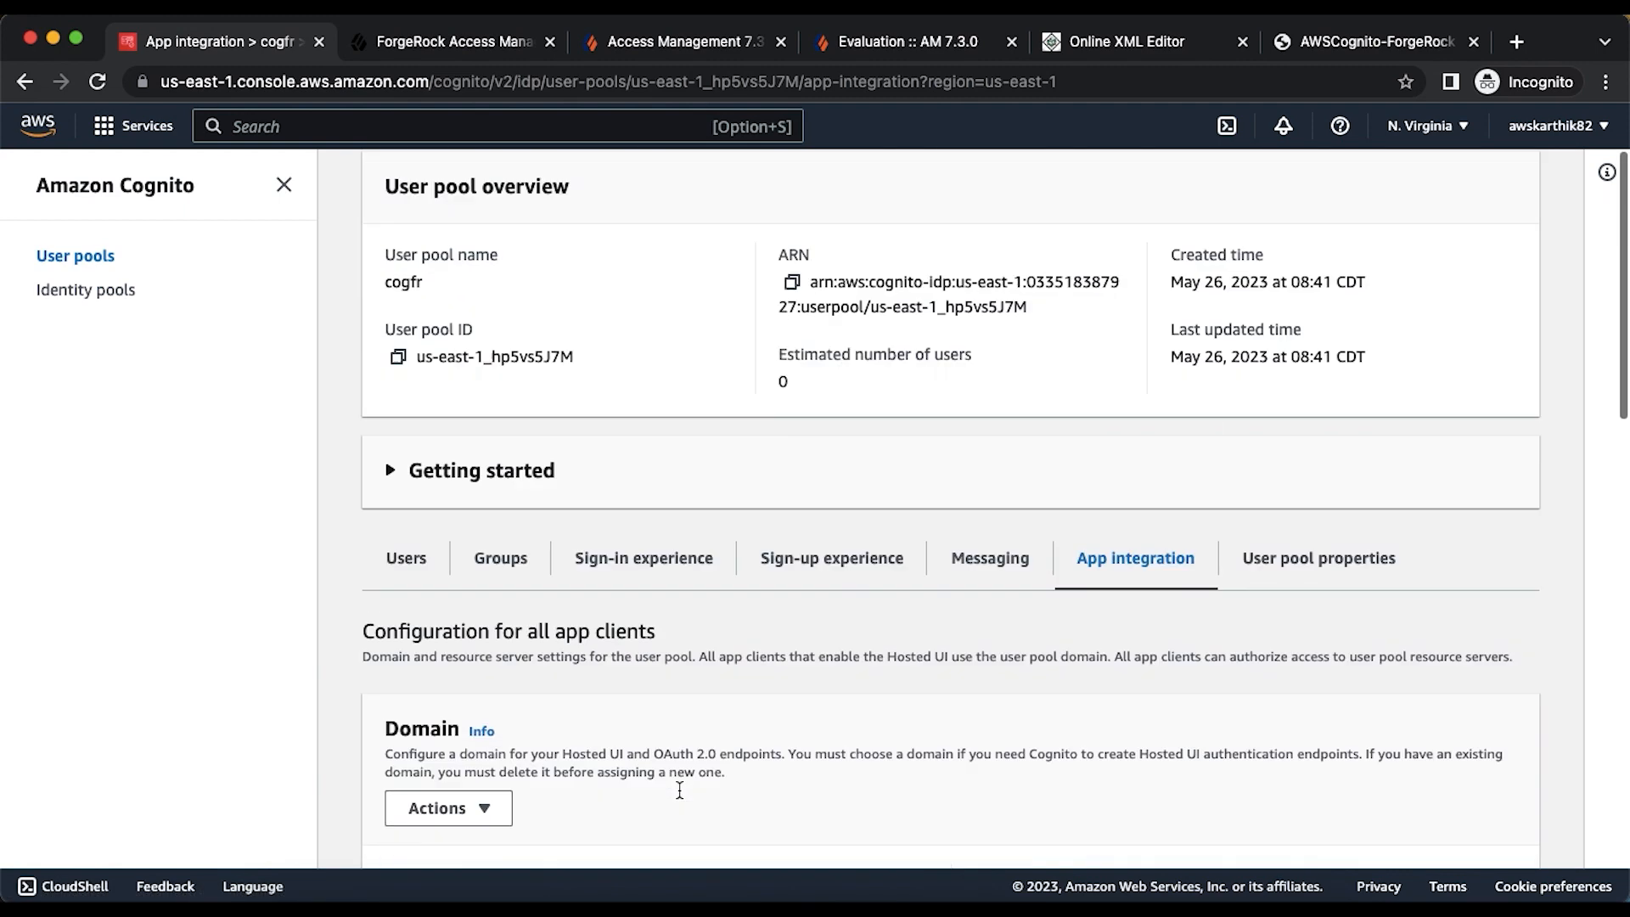
pyautogui.scroll(2, 679, 789)
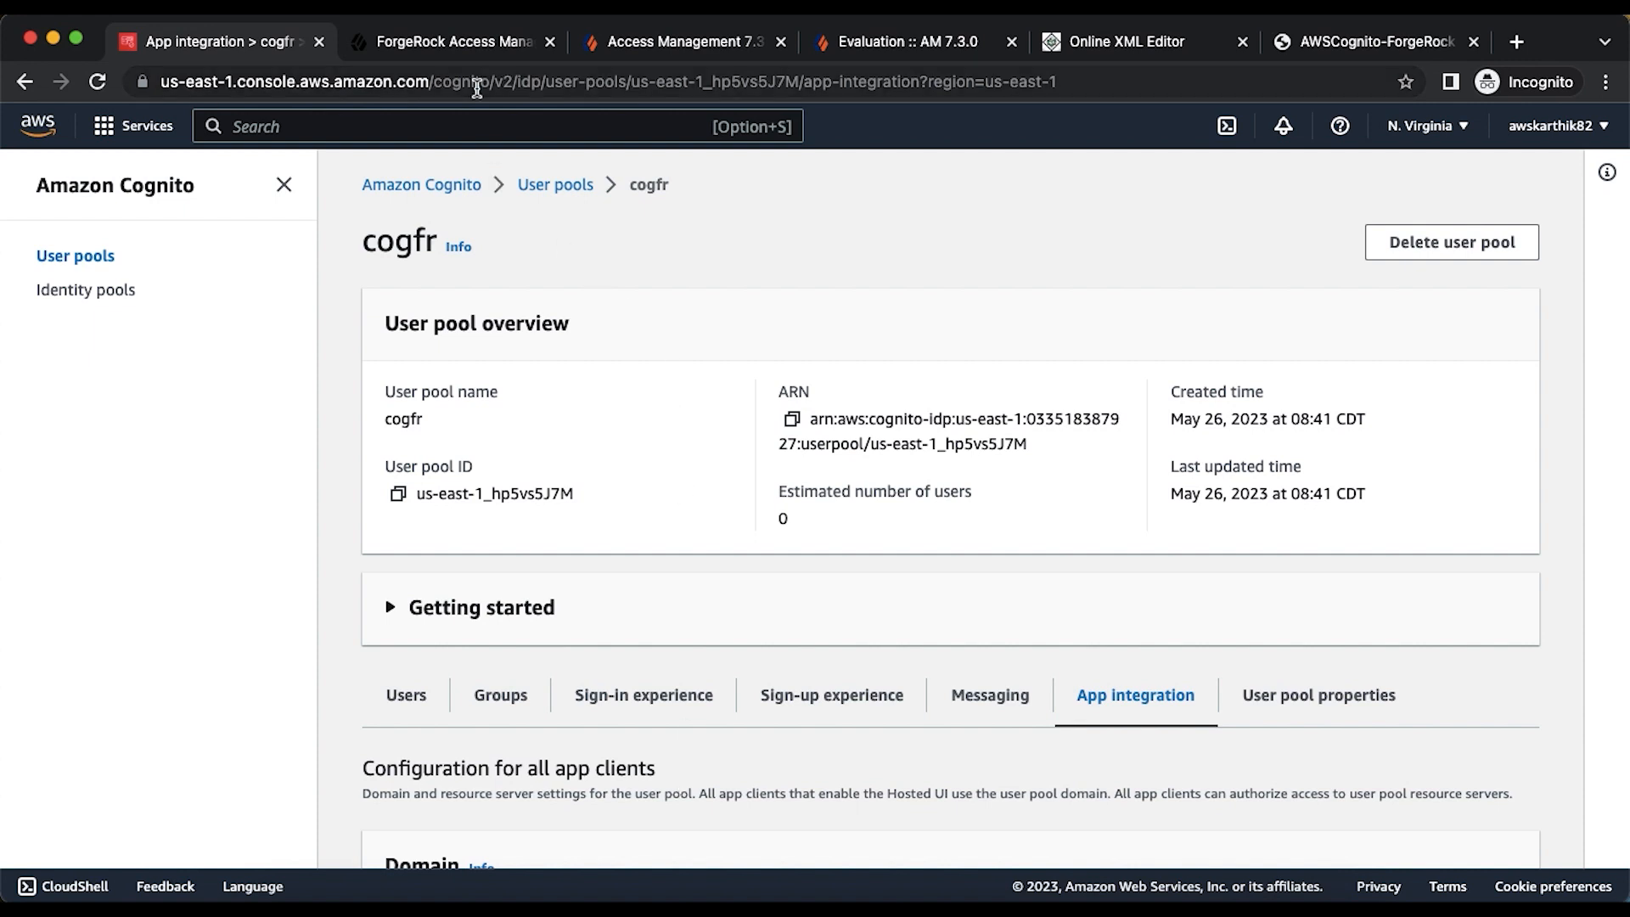
# - Create a new realm named 'cognito' in ForgeRock Access Management
pyautogui.click(460, 43)
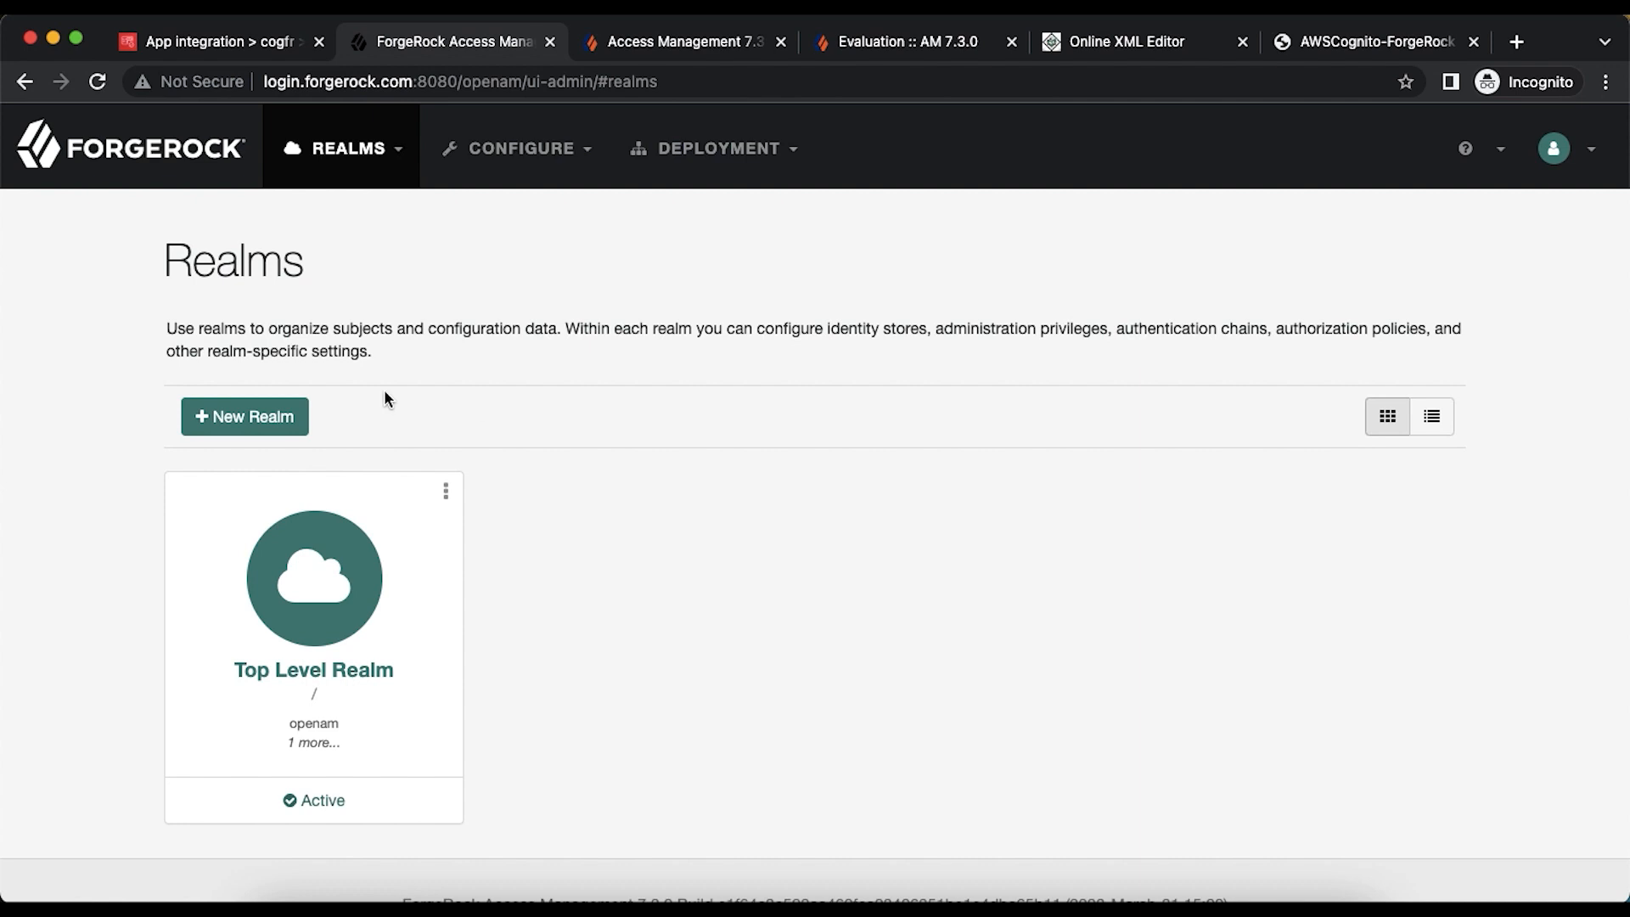
pyautogui.click(207, 424)
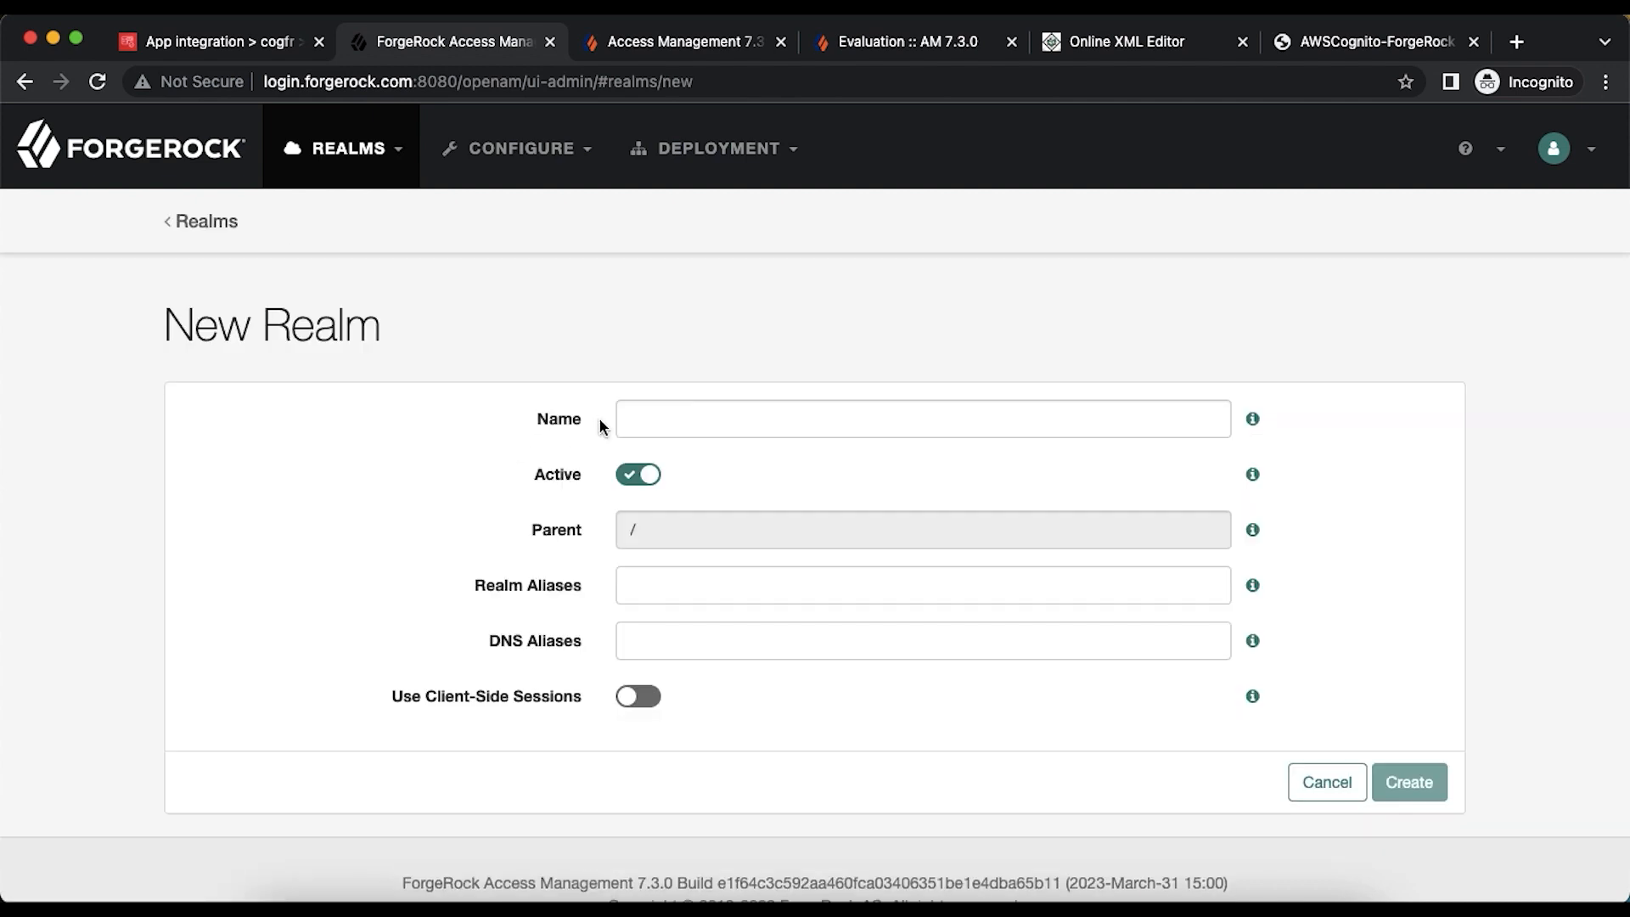
pyautogui.click(679, 422)
pyautogui.write('cognito')
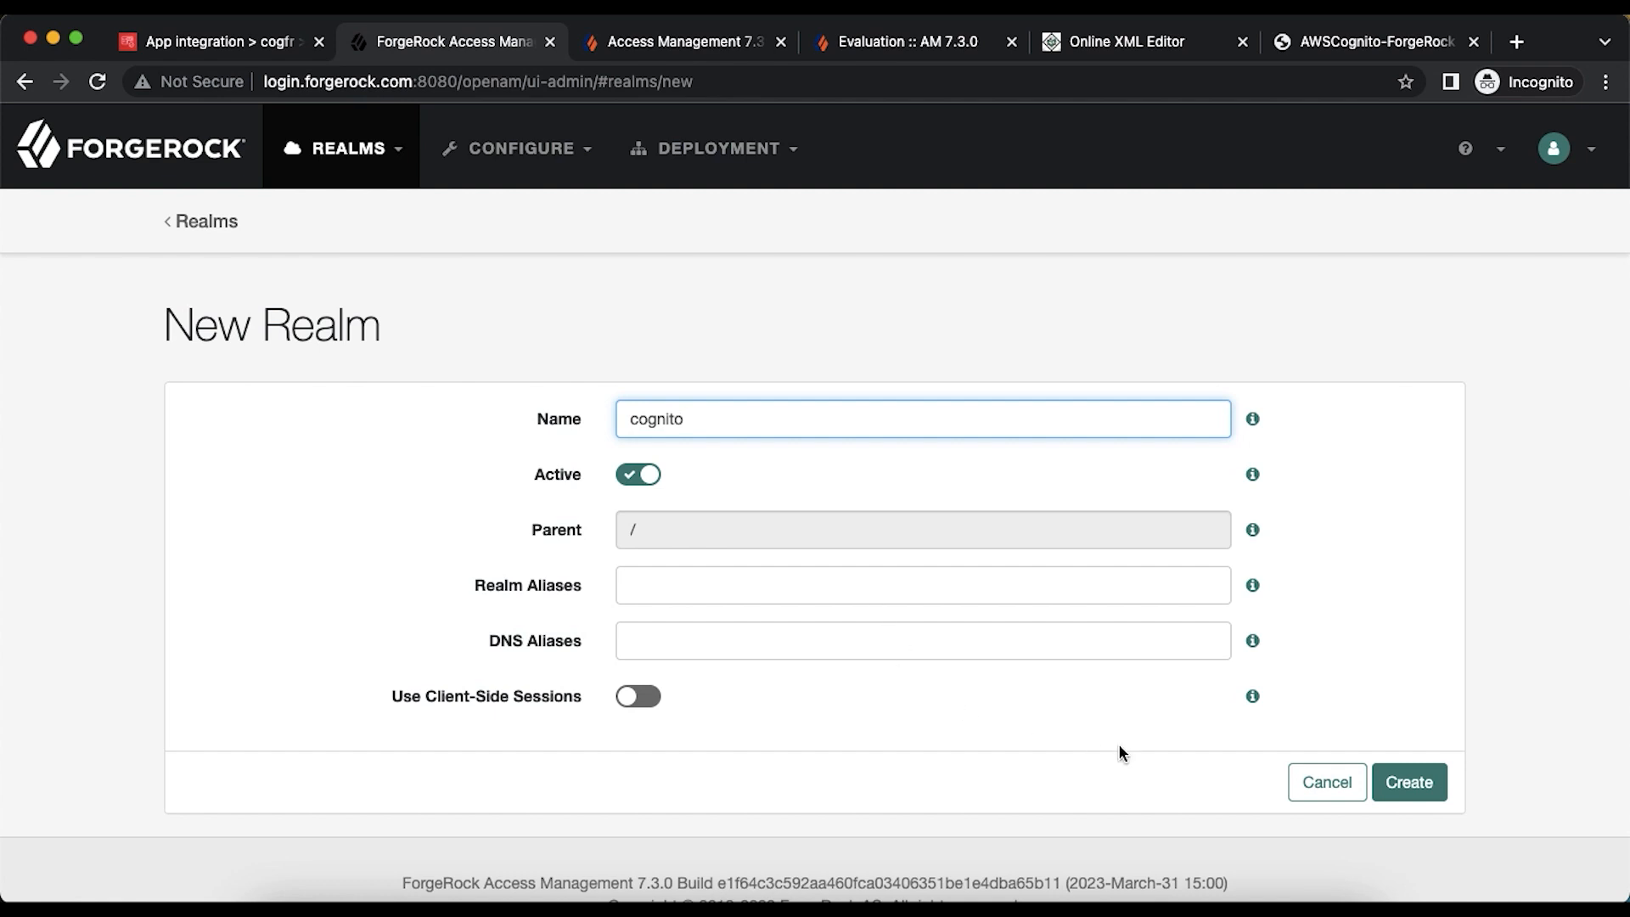
pyautogui.click(1402, 782)
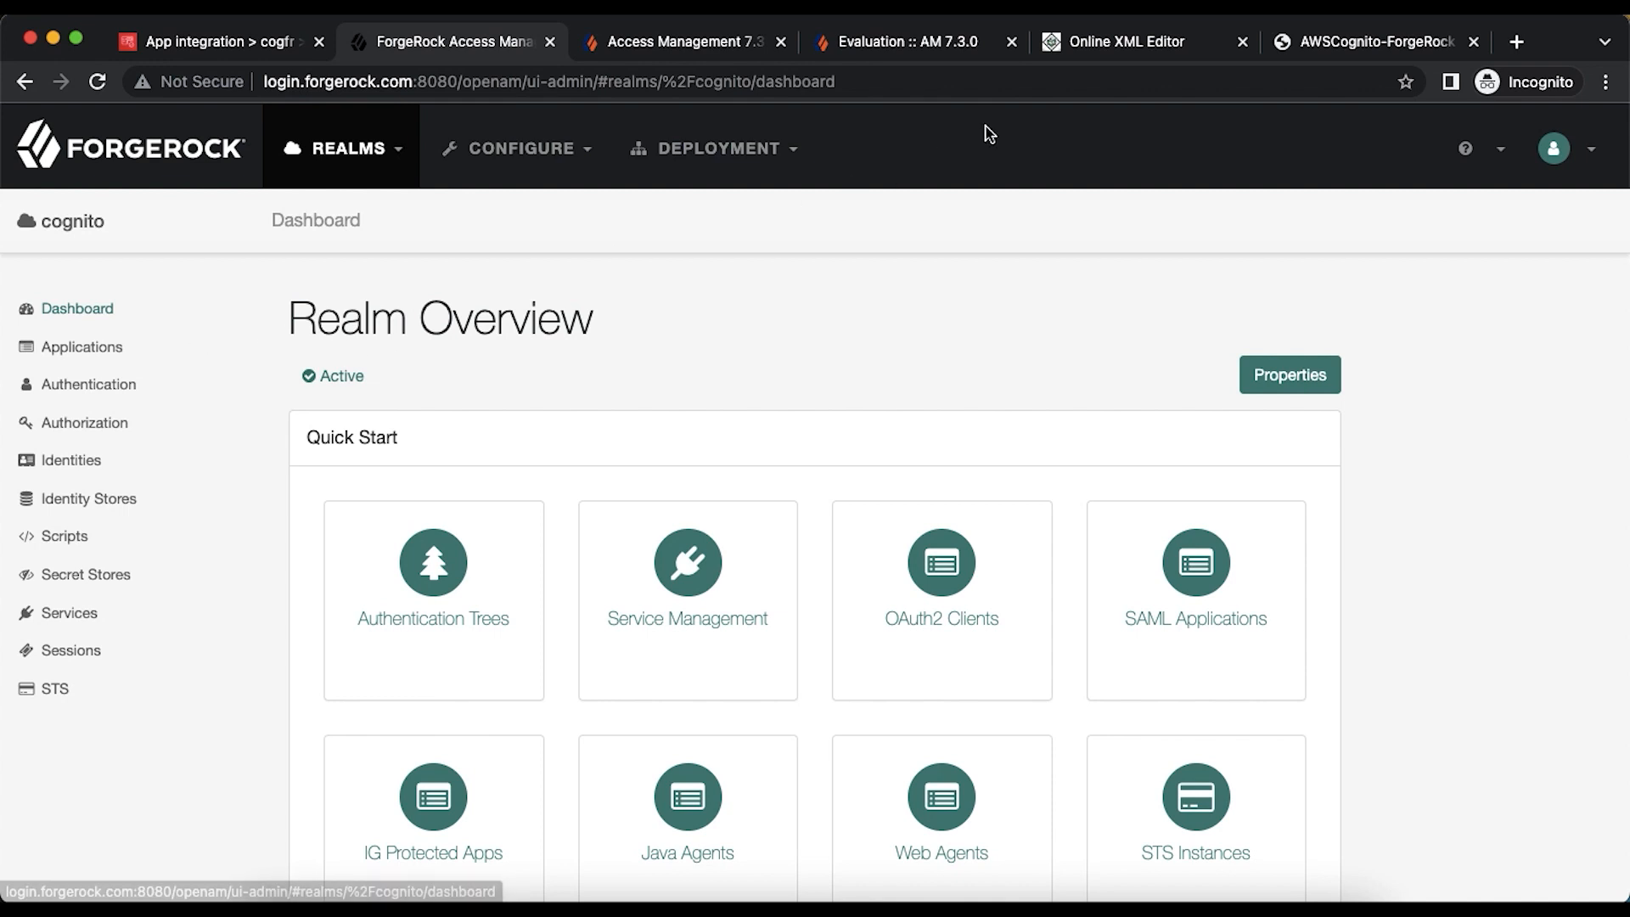
# - Read the SAML v2.0 'Configure IDPs, SPs, and CoTs' guide, then return to the cogfr pool
pyautogui.click(928, 52)
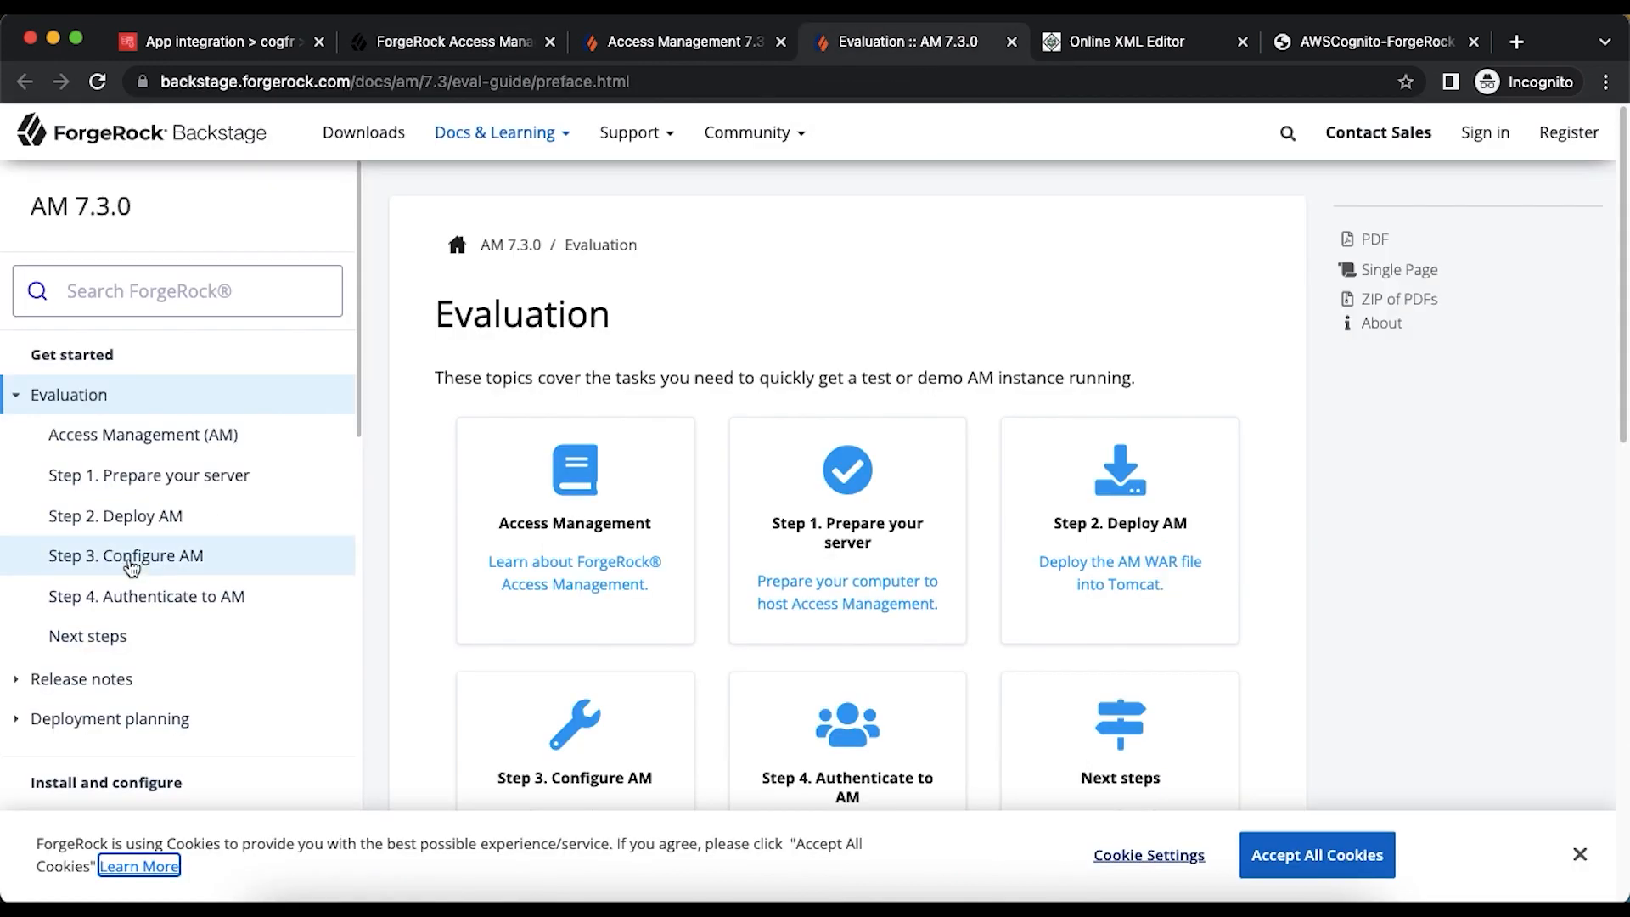
pyautogui.scroll(-10, 130, 567)
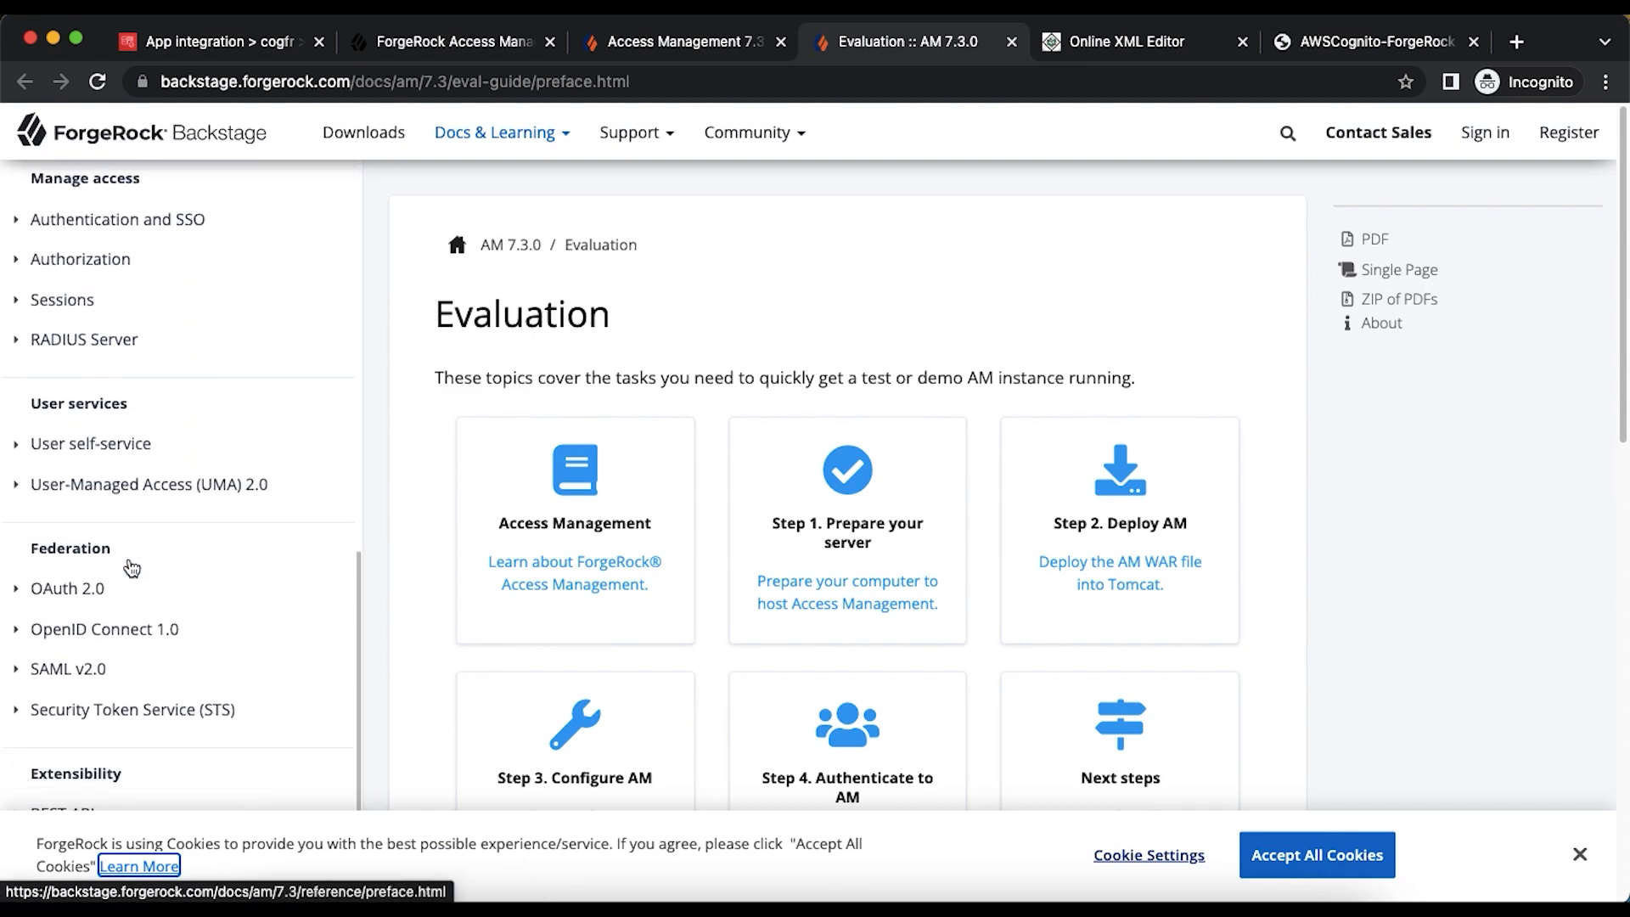
pyautogui.click(89, 649)
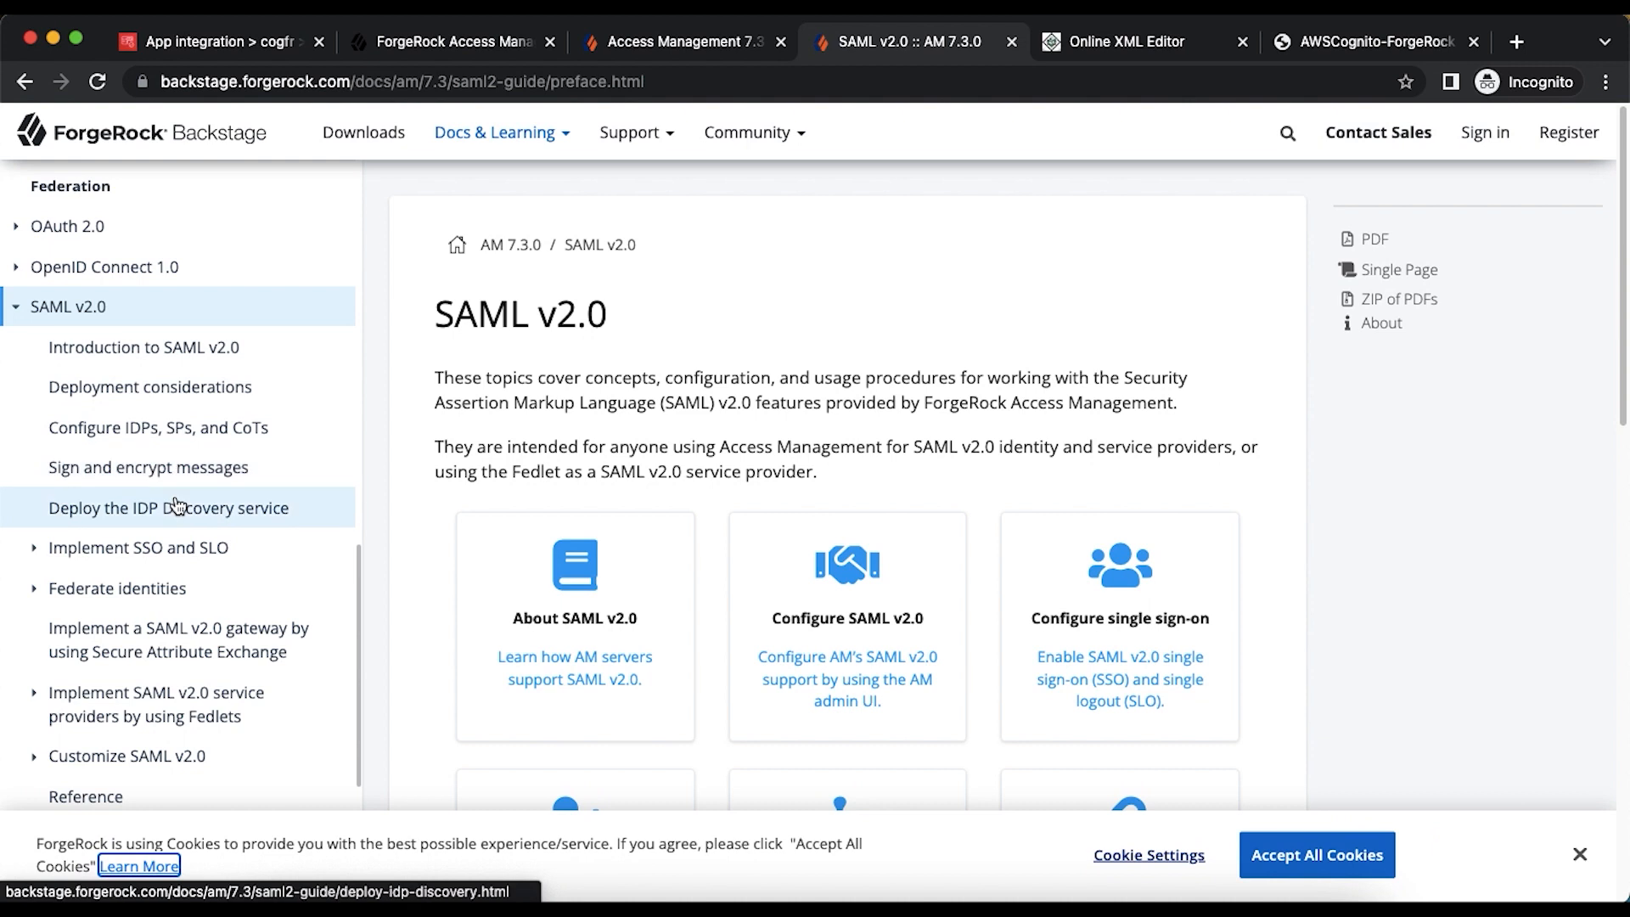
pyautogui.click(202, 432)
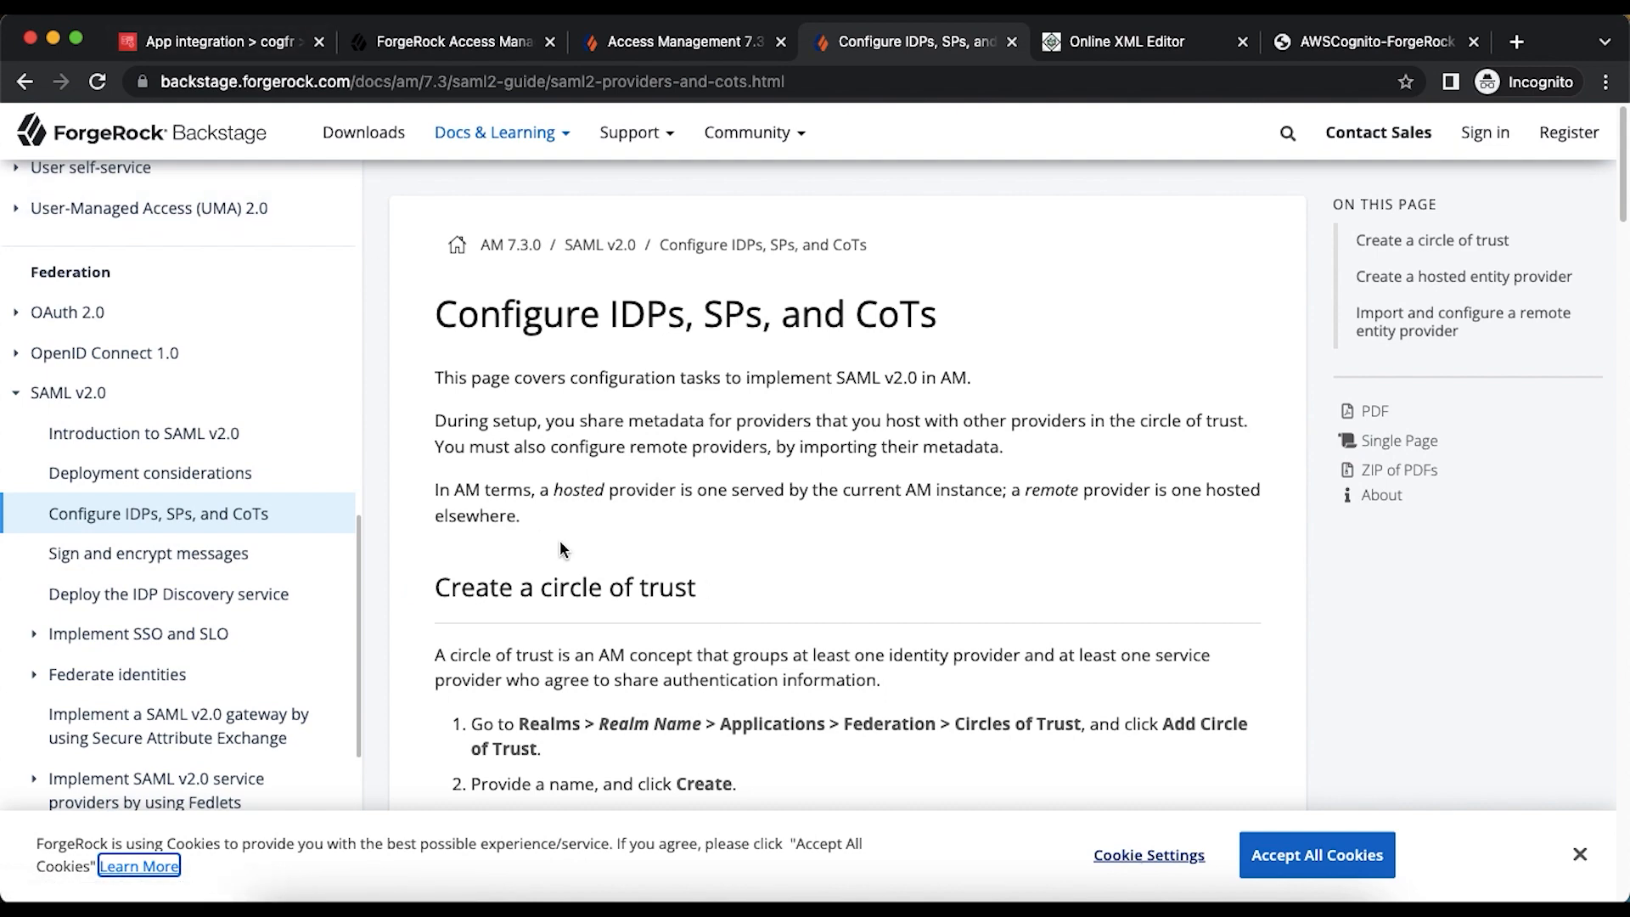
pyautogui.scroll(-15, 560, 549)
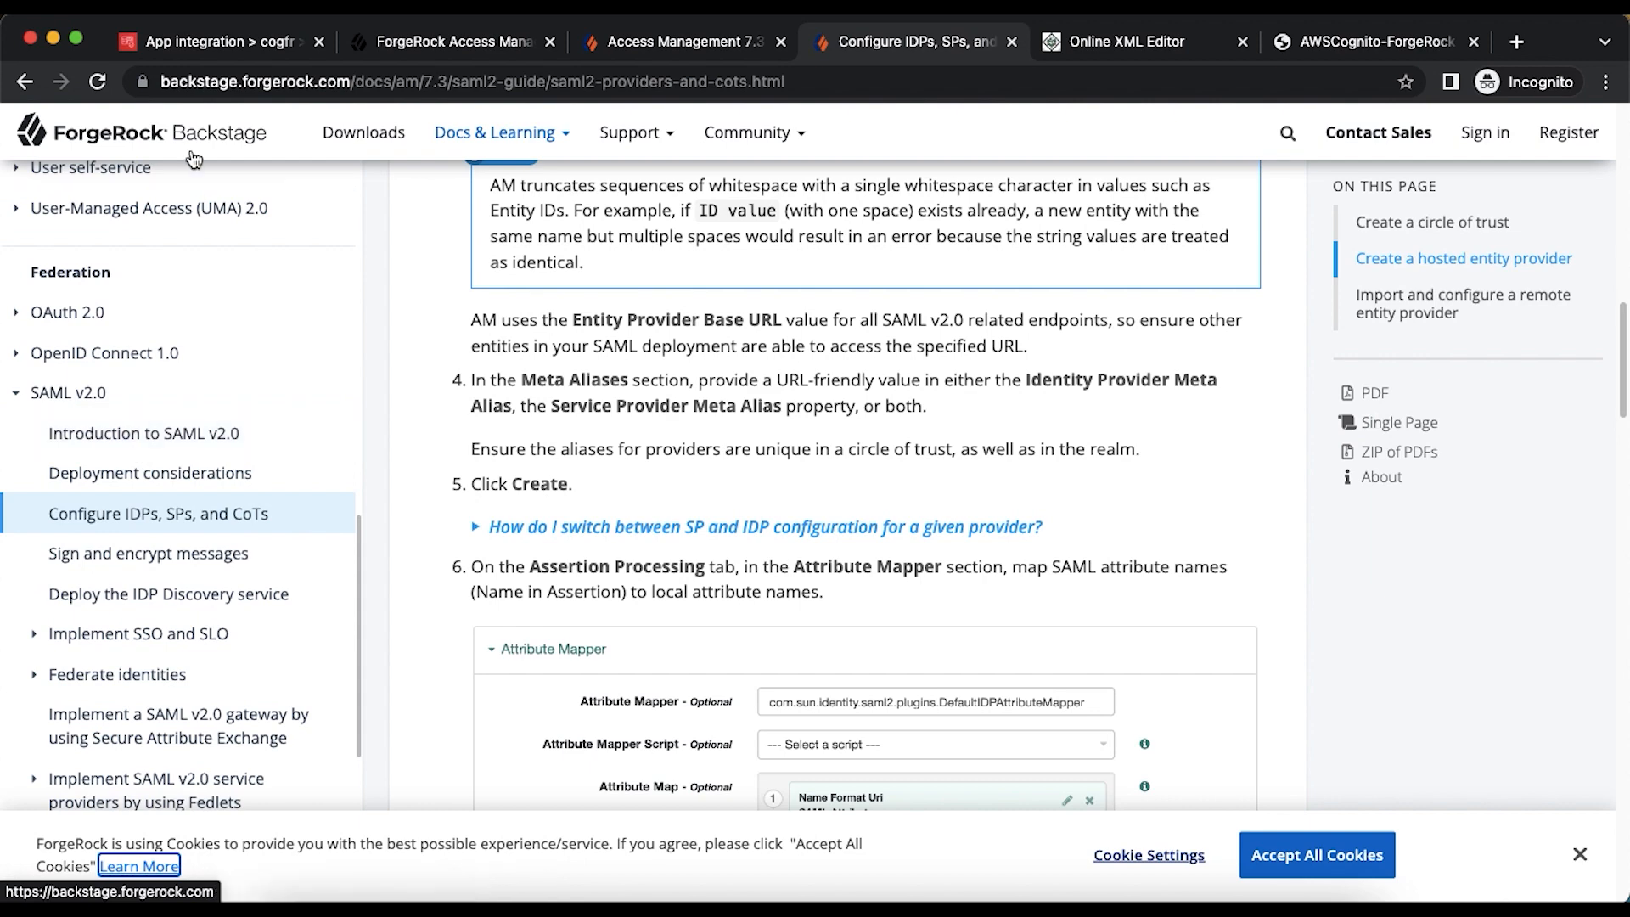
pyautogui.click(197, 44)
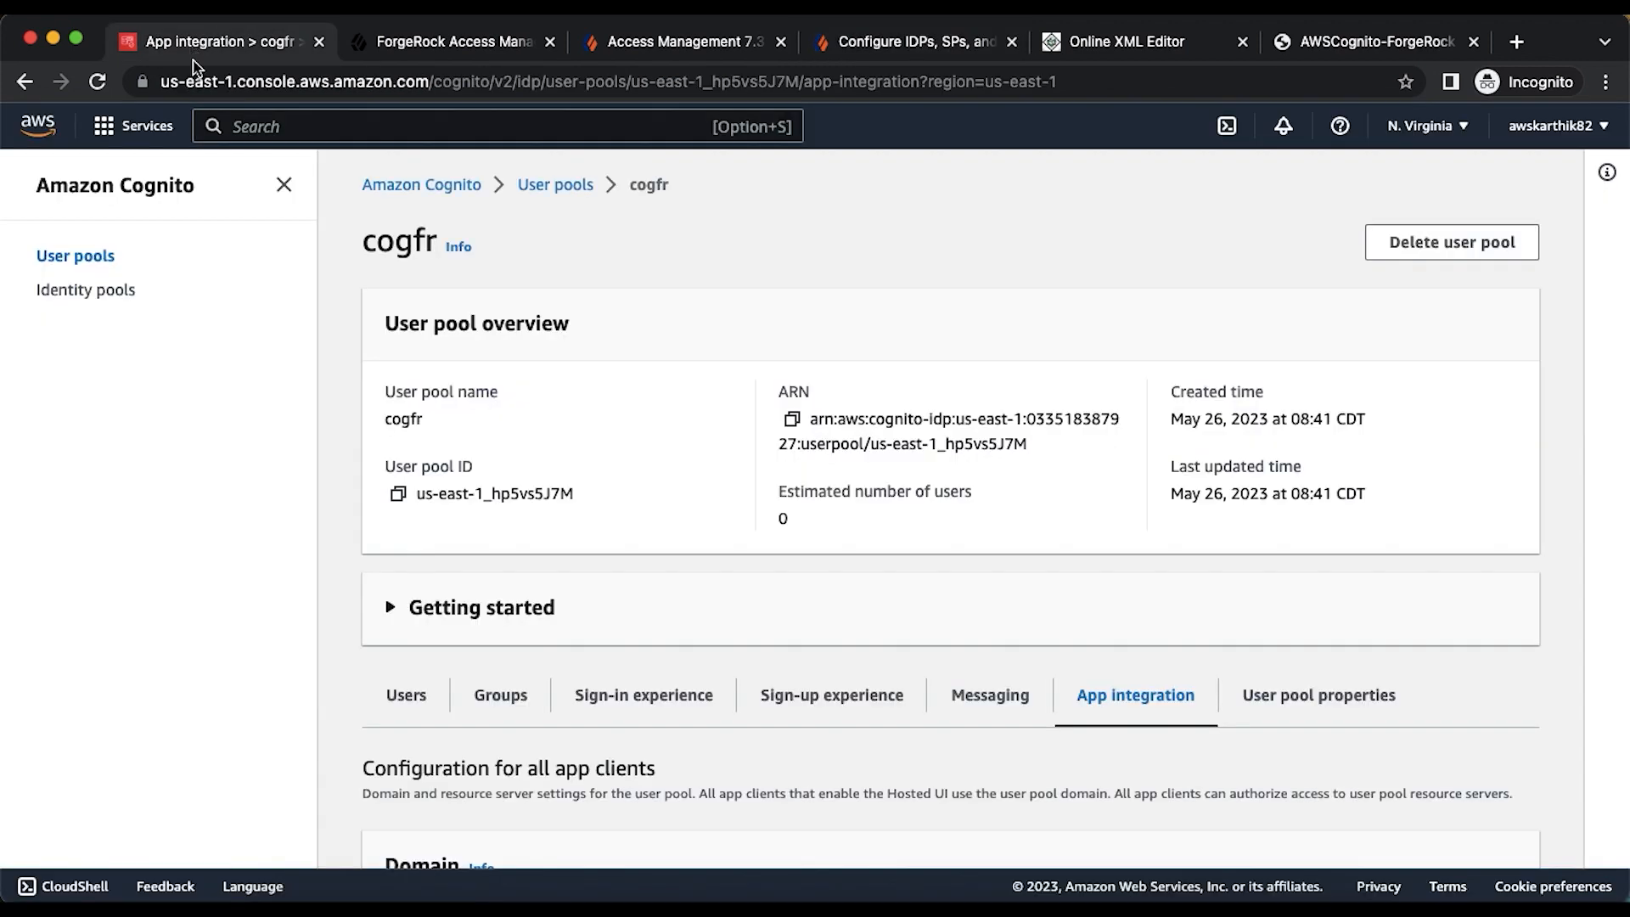
# - Create and save a circle of trust named 'cognitocot' under Applications > Federation
pyautogui.click(450, 42)
pyautogui.click(107, 354)
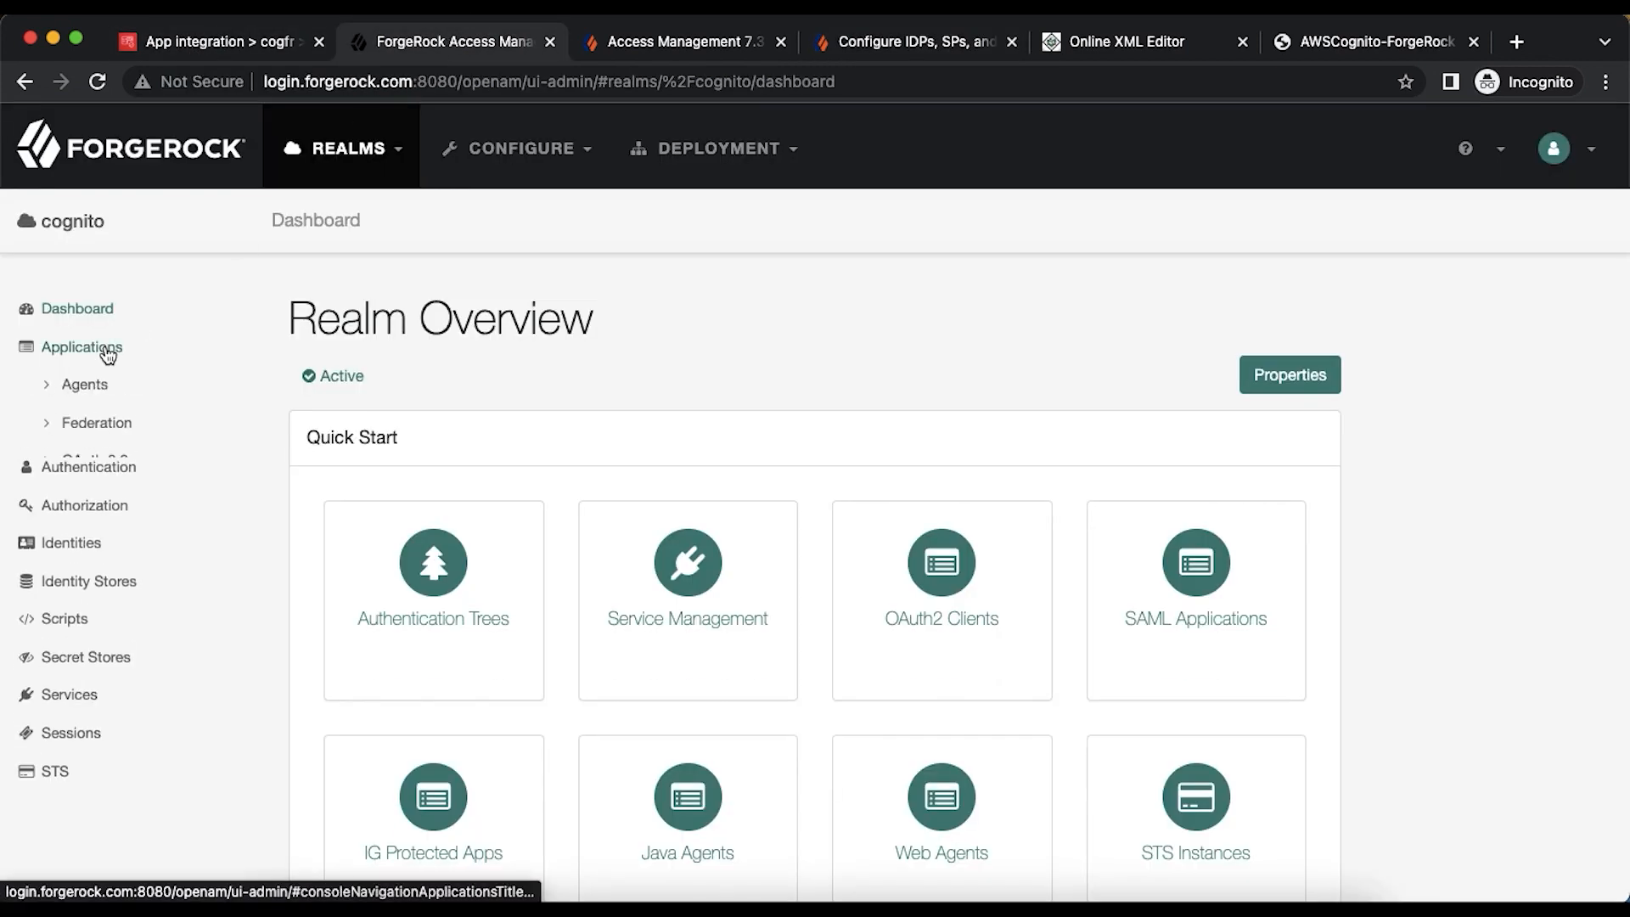
pyautogui.click(109, 428)
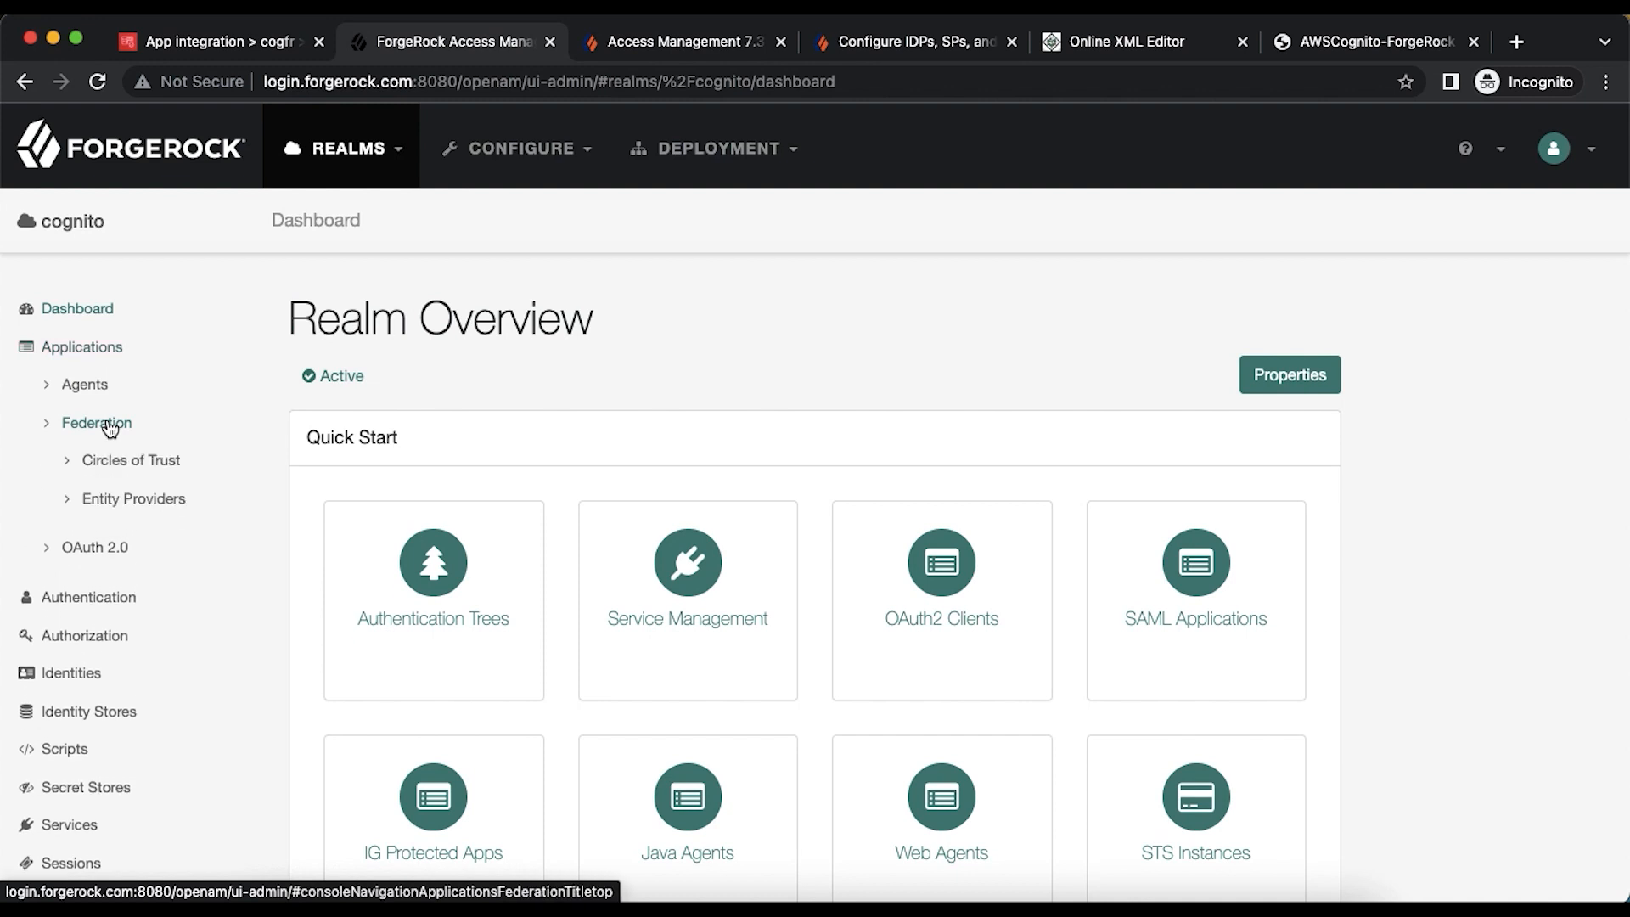
pyautogui.click(142, 462)
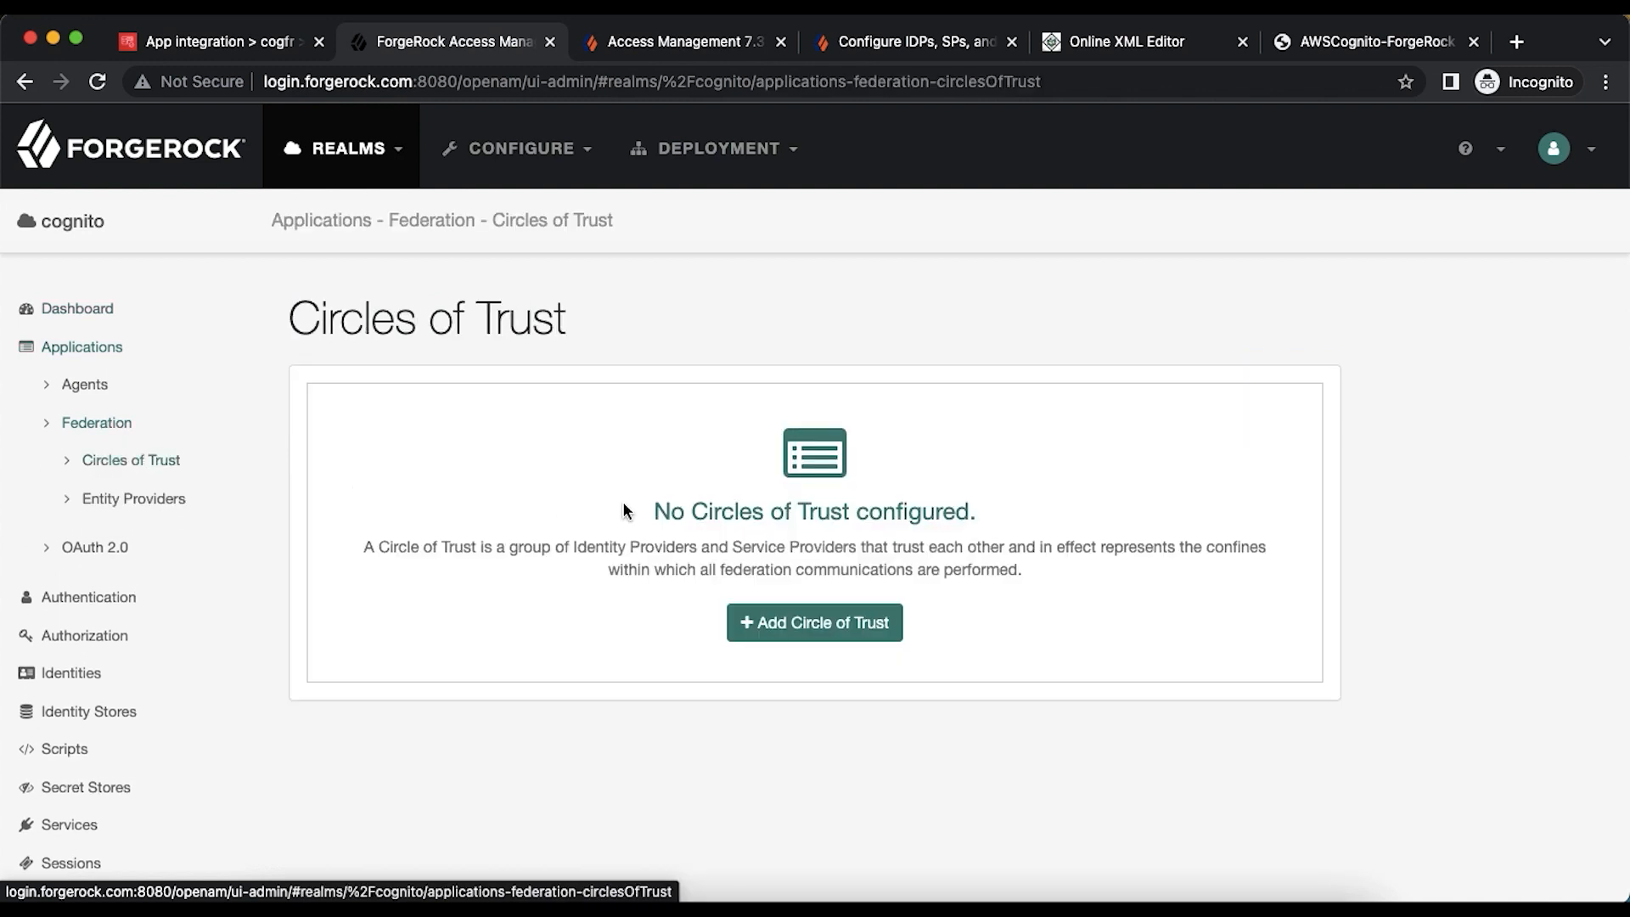
pyautogui.click(815, 633)
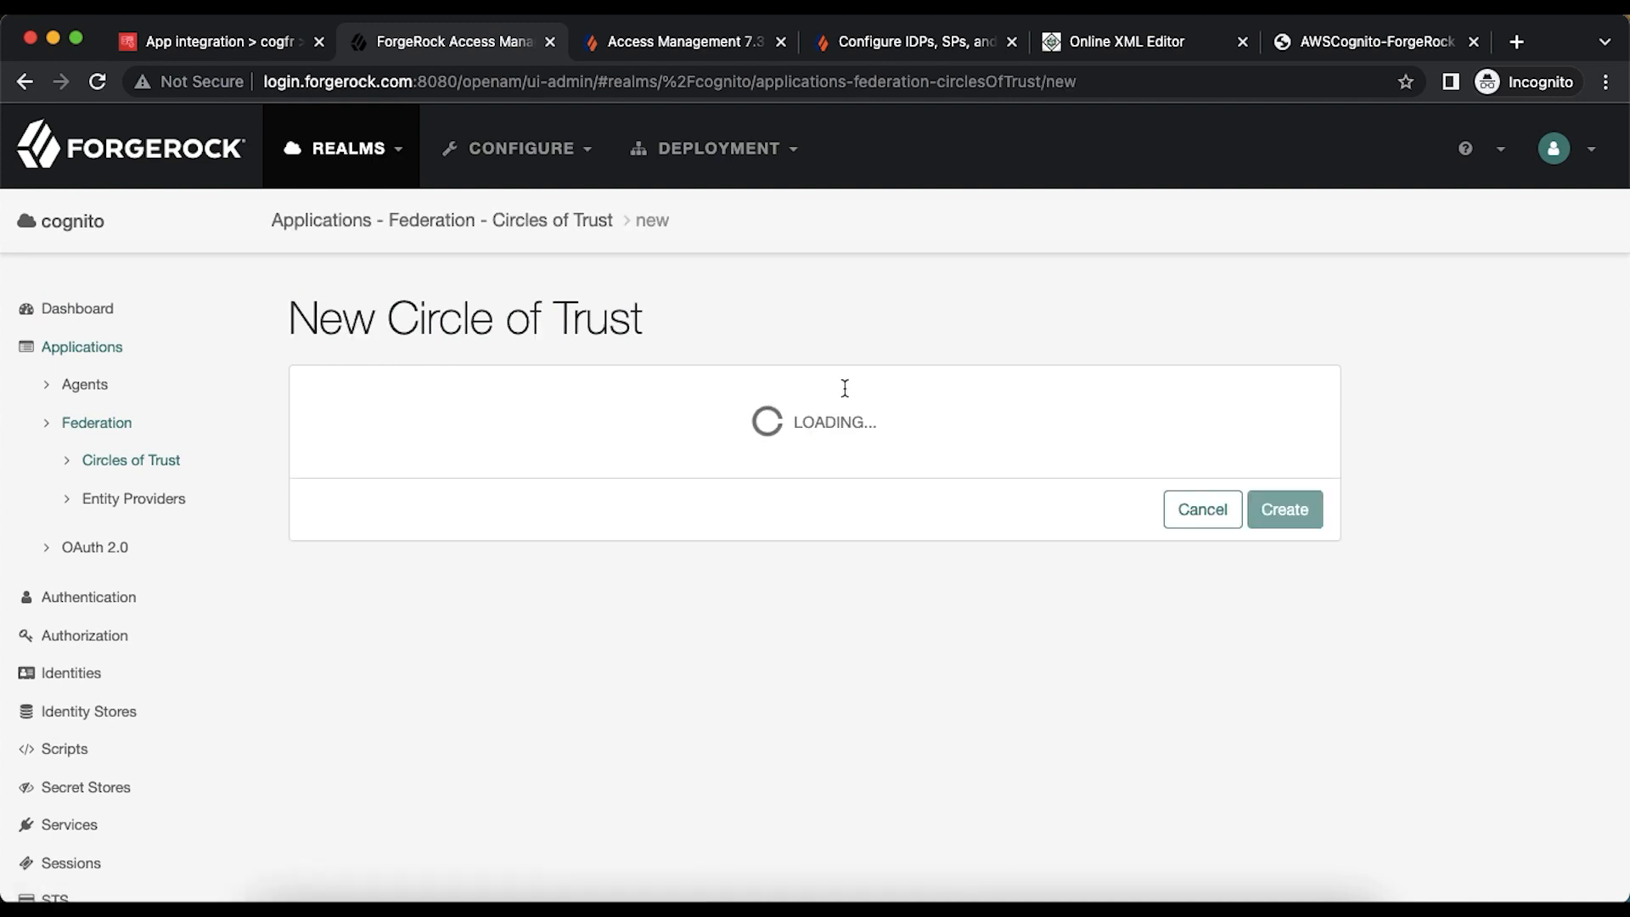
pyautogui.click(776, 396)
pyautogui.write('cogn')
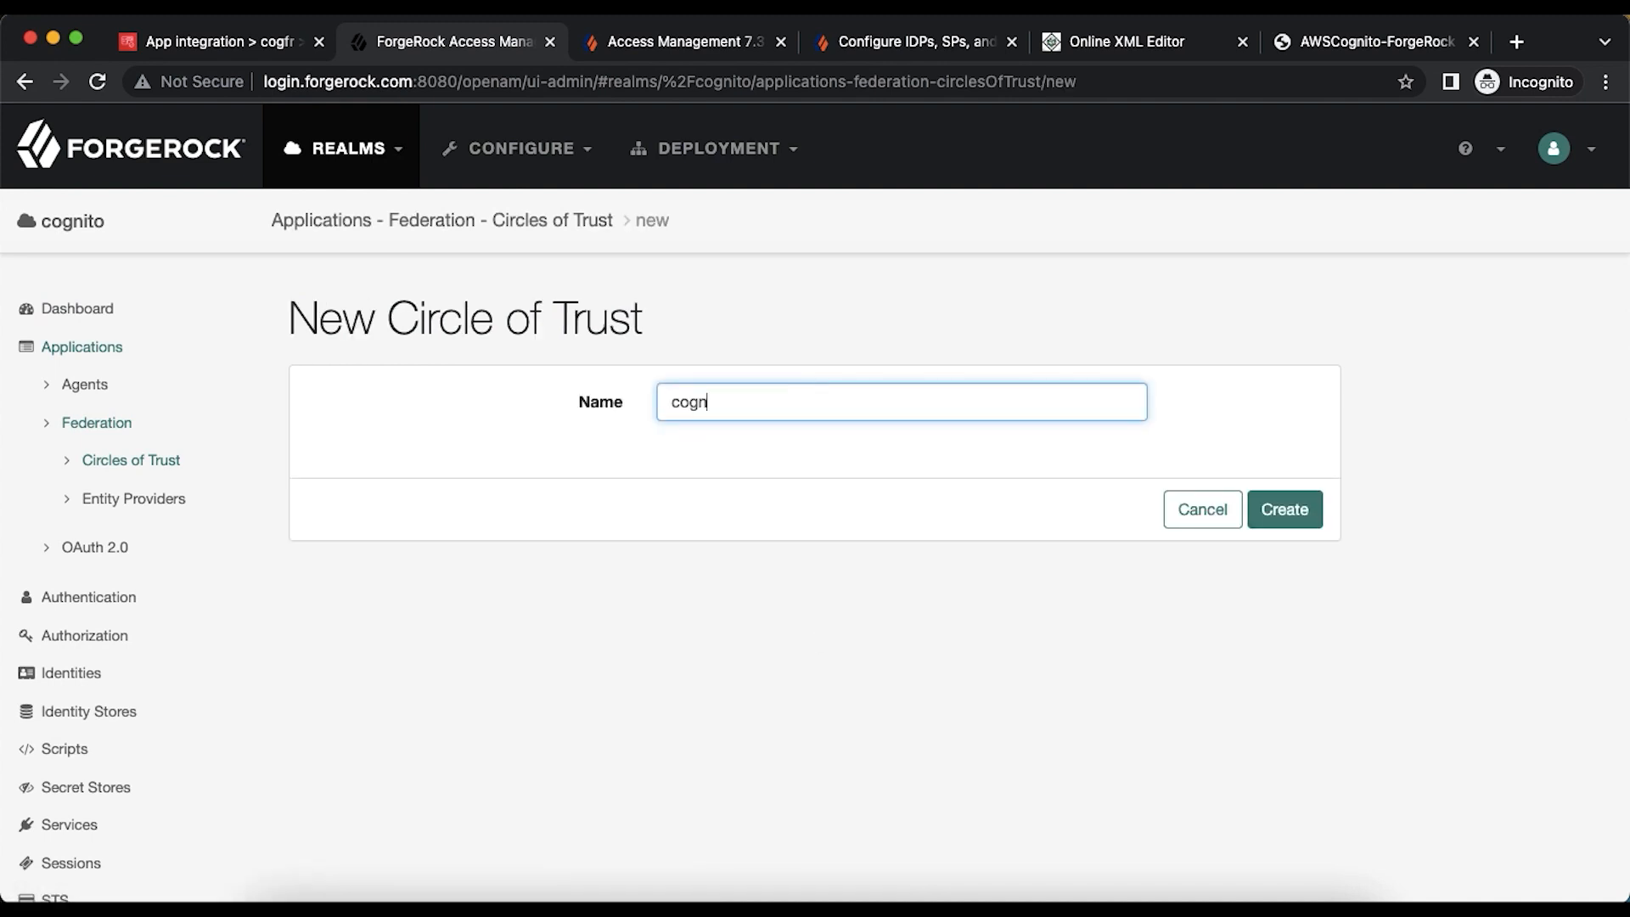
pyautogui.write('itocot')
pyautogui.click(1284, 509)
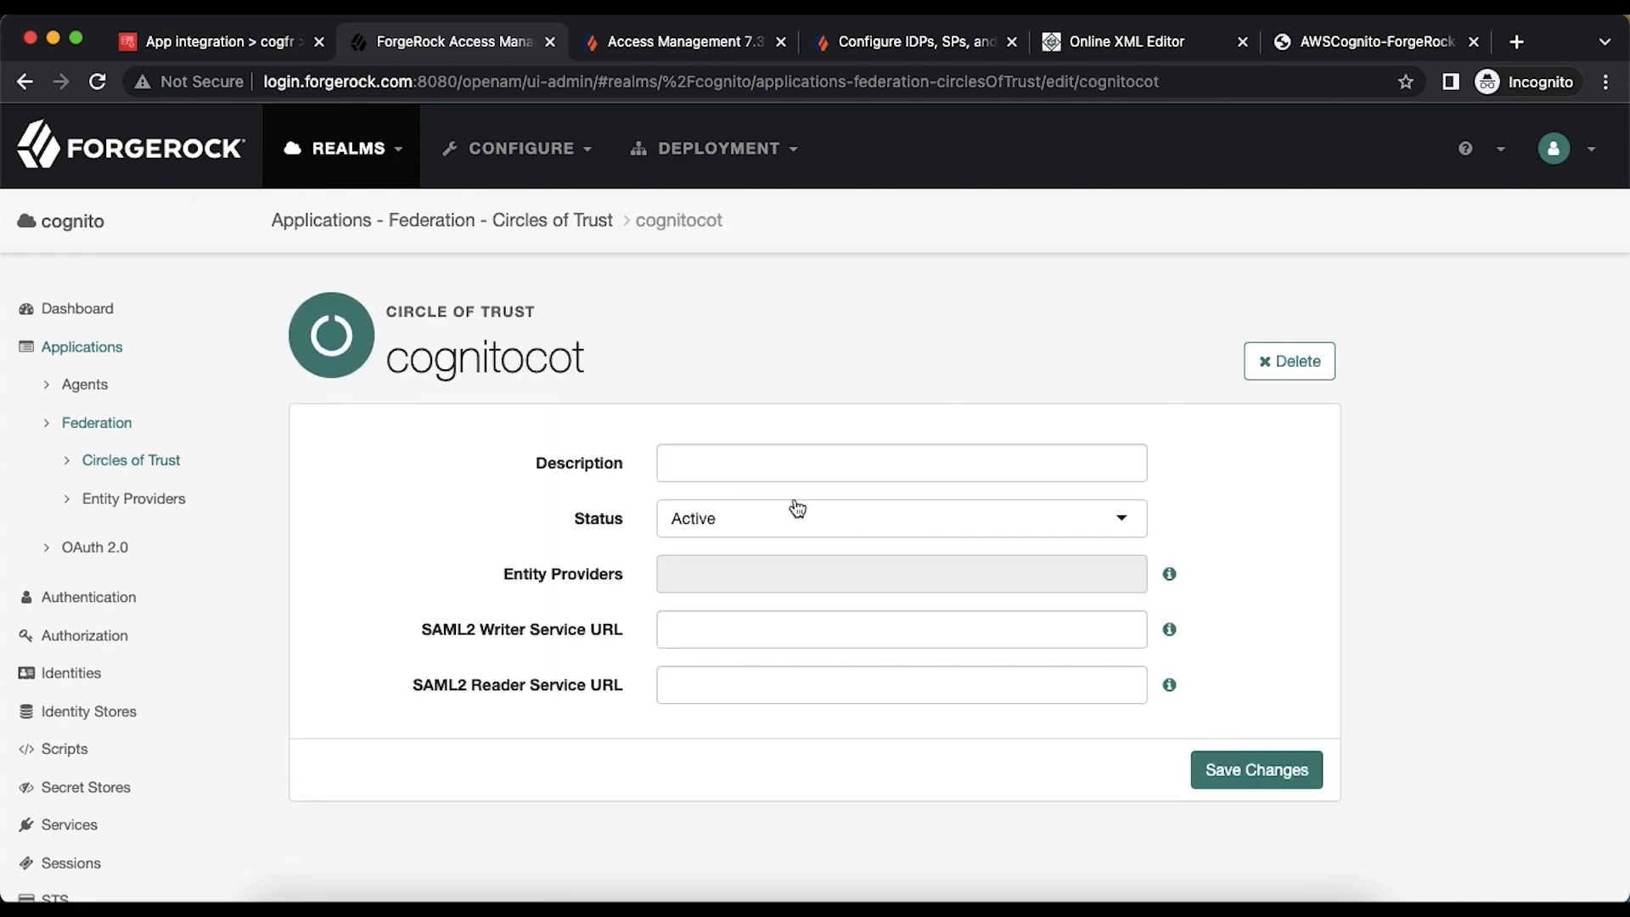
pyautogui.scroll(-3, 819, 618)
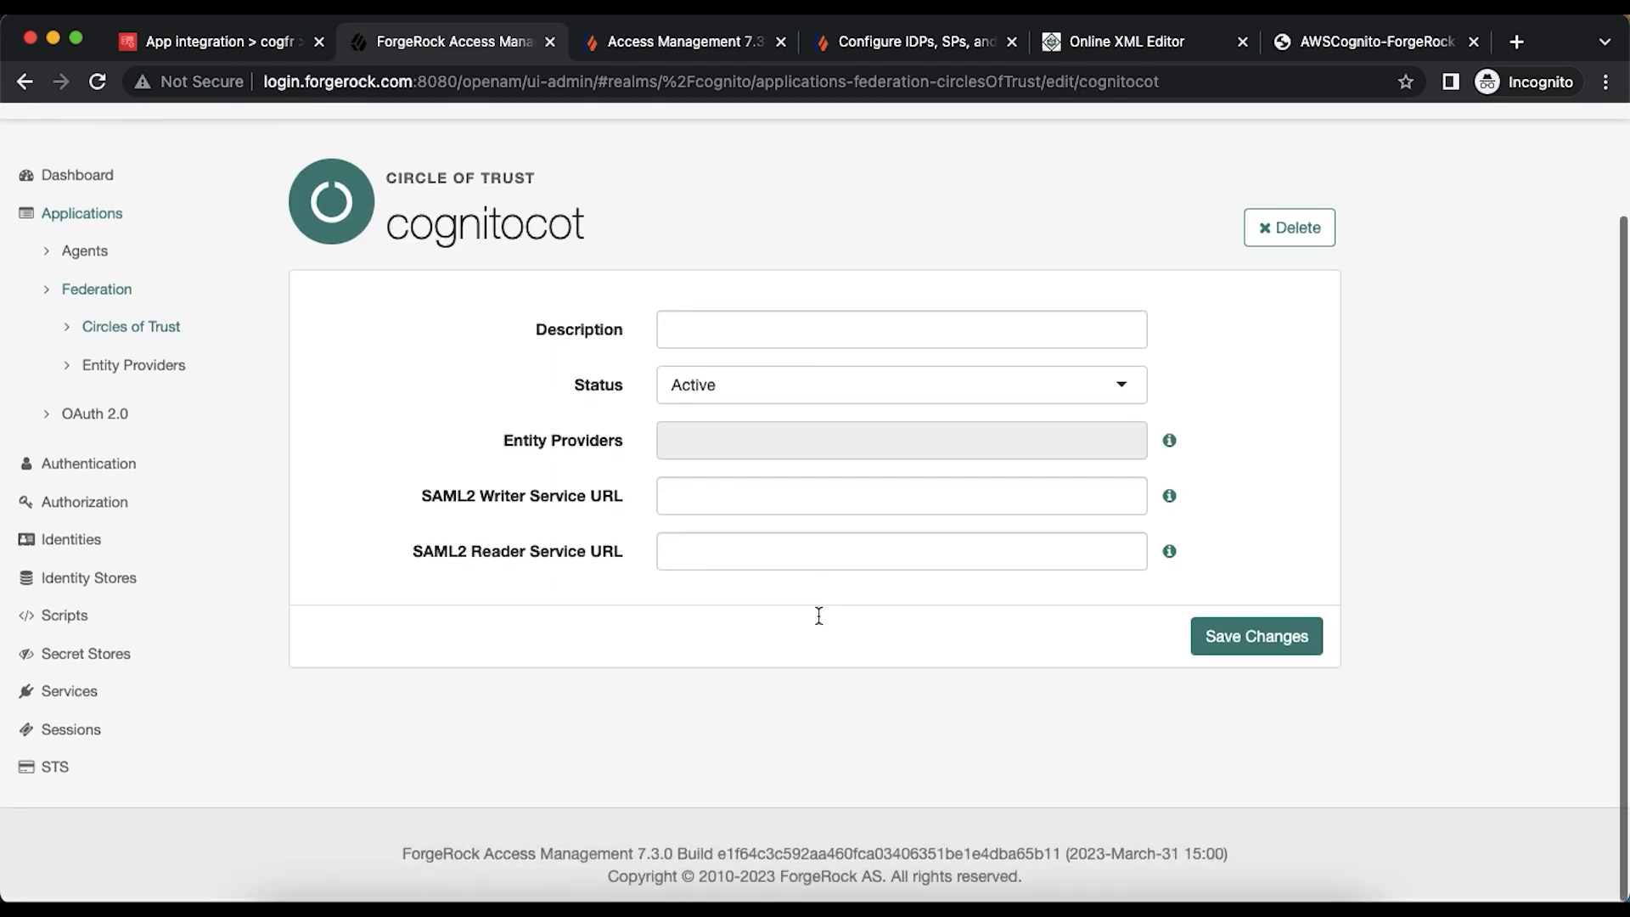
pyautogui.click(1250, 642)
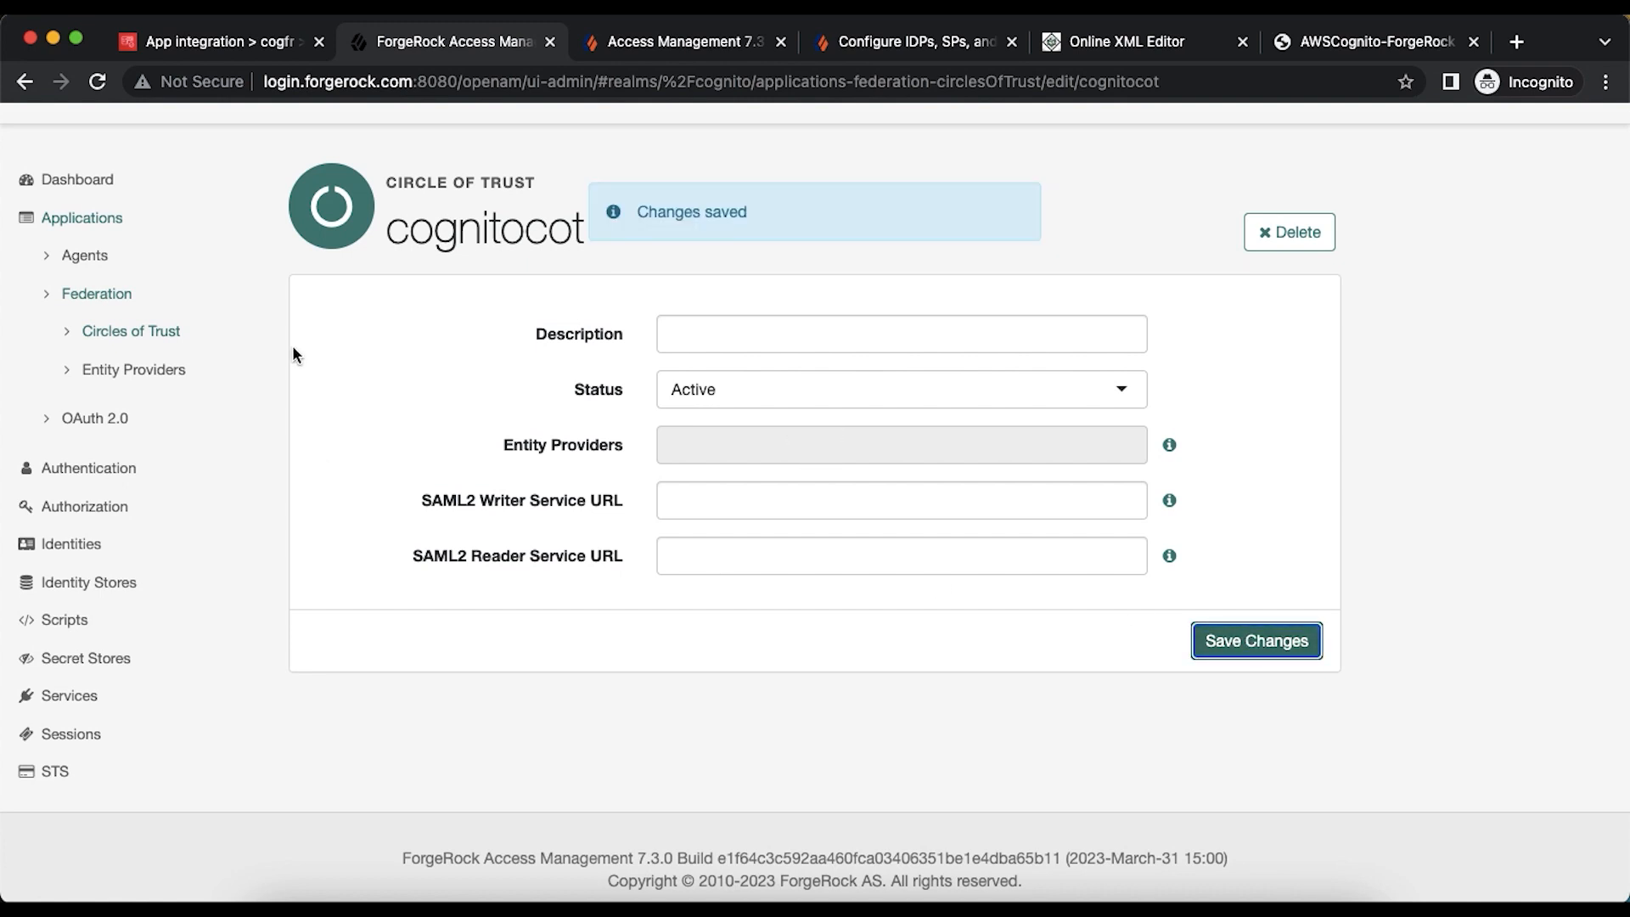
pyautogui.click(161, 333)
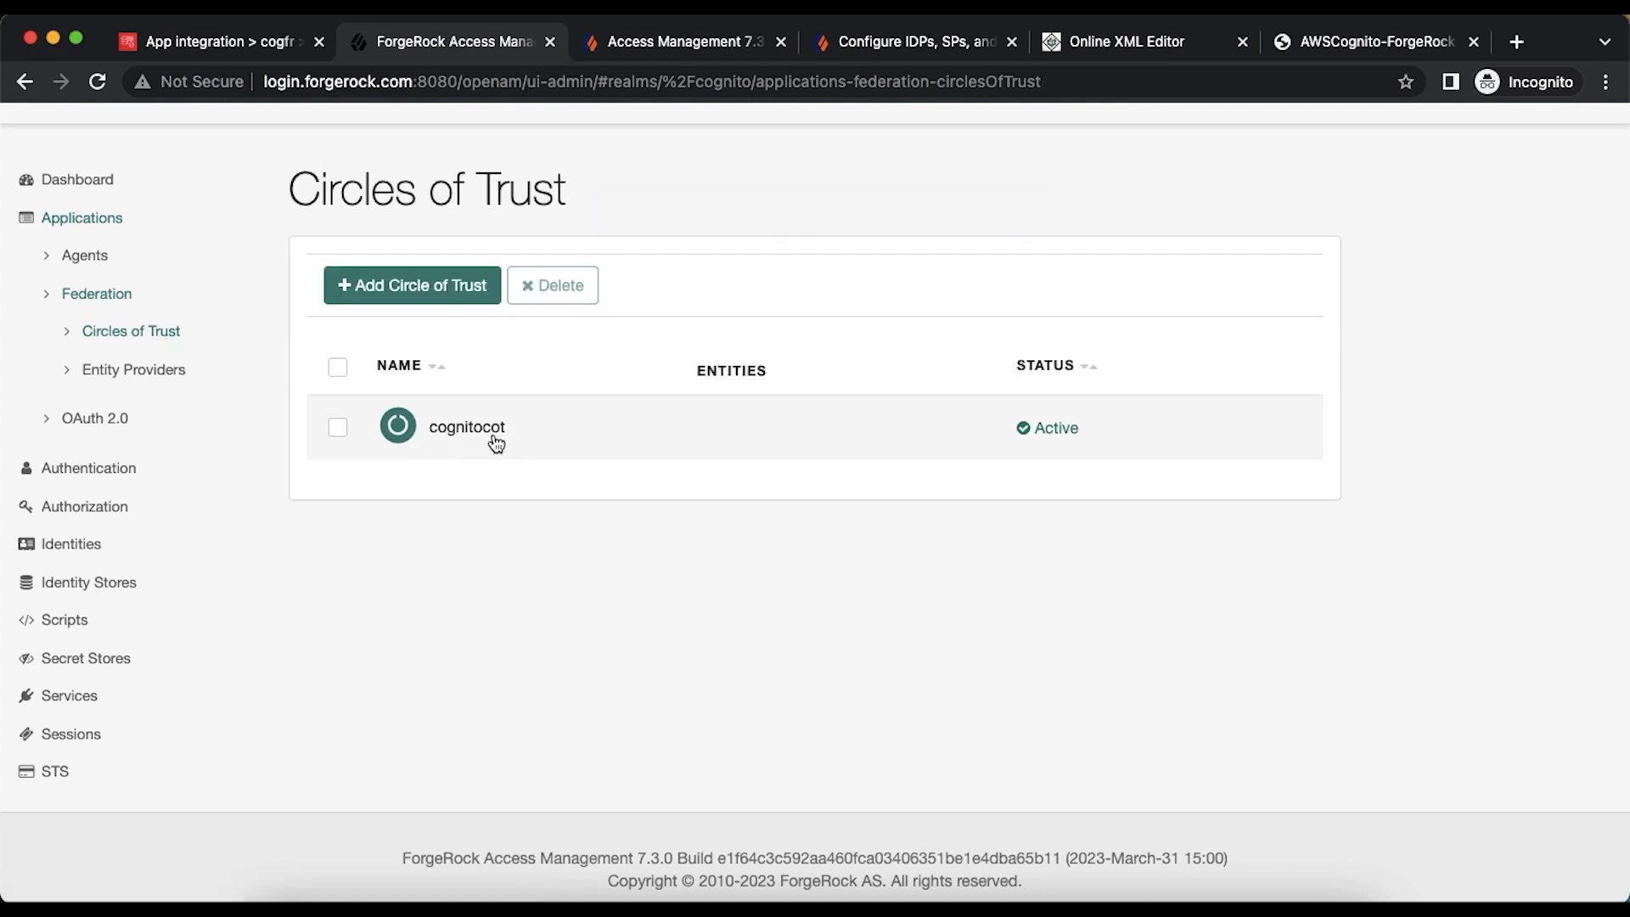
# - Start a hosted entity provider with Entity ID 'login.forgerock.com/cognito'
pyautogui.click(170, 375)
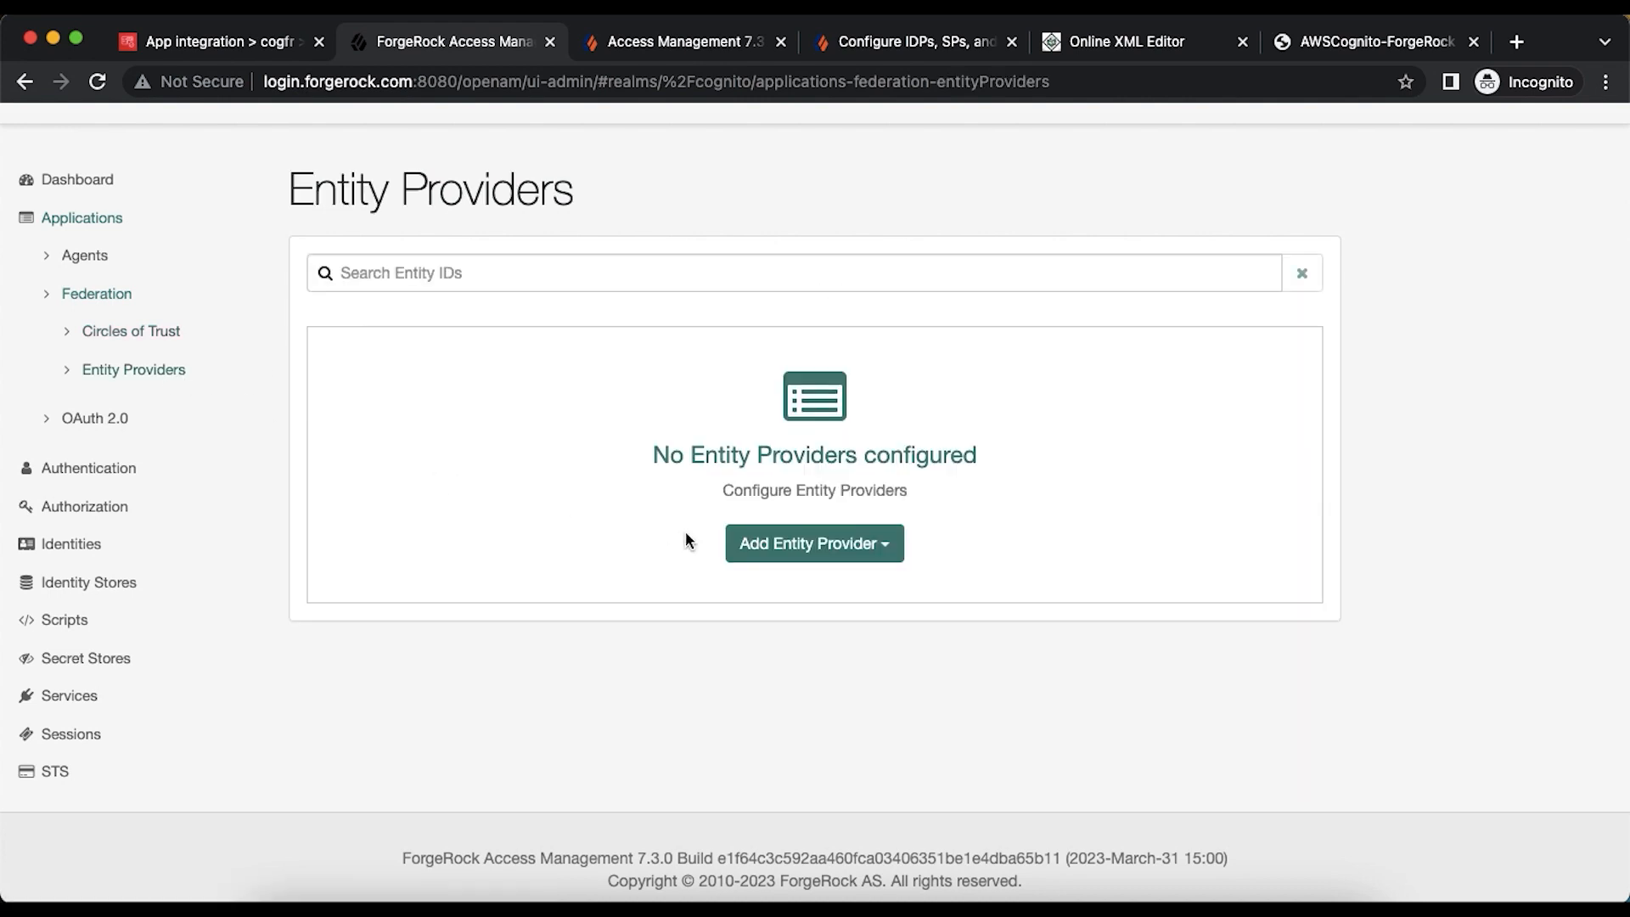
pyautogui.click(887, 546)
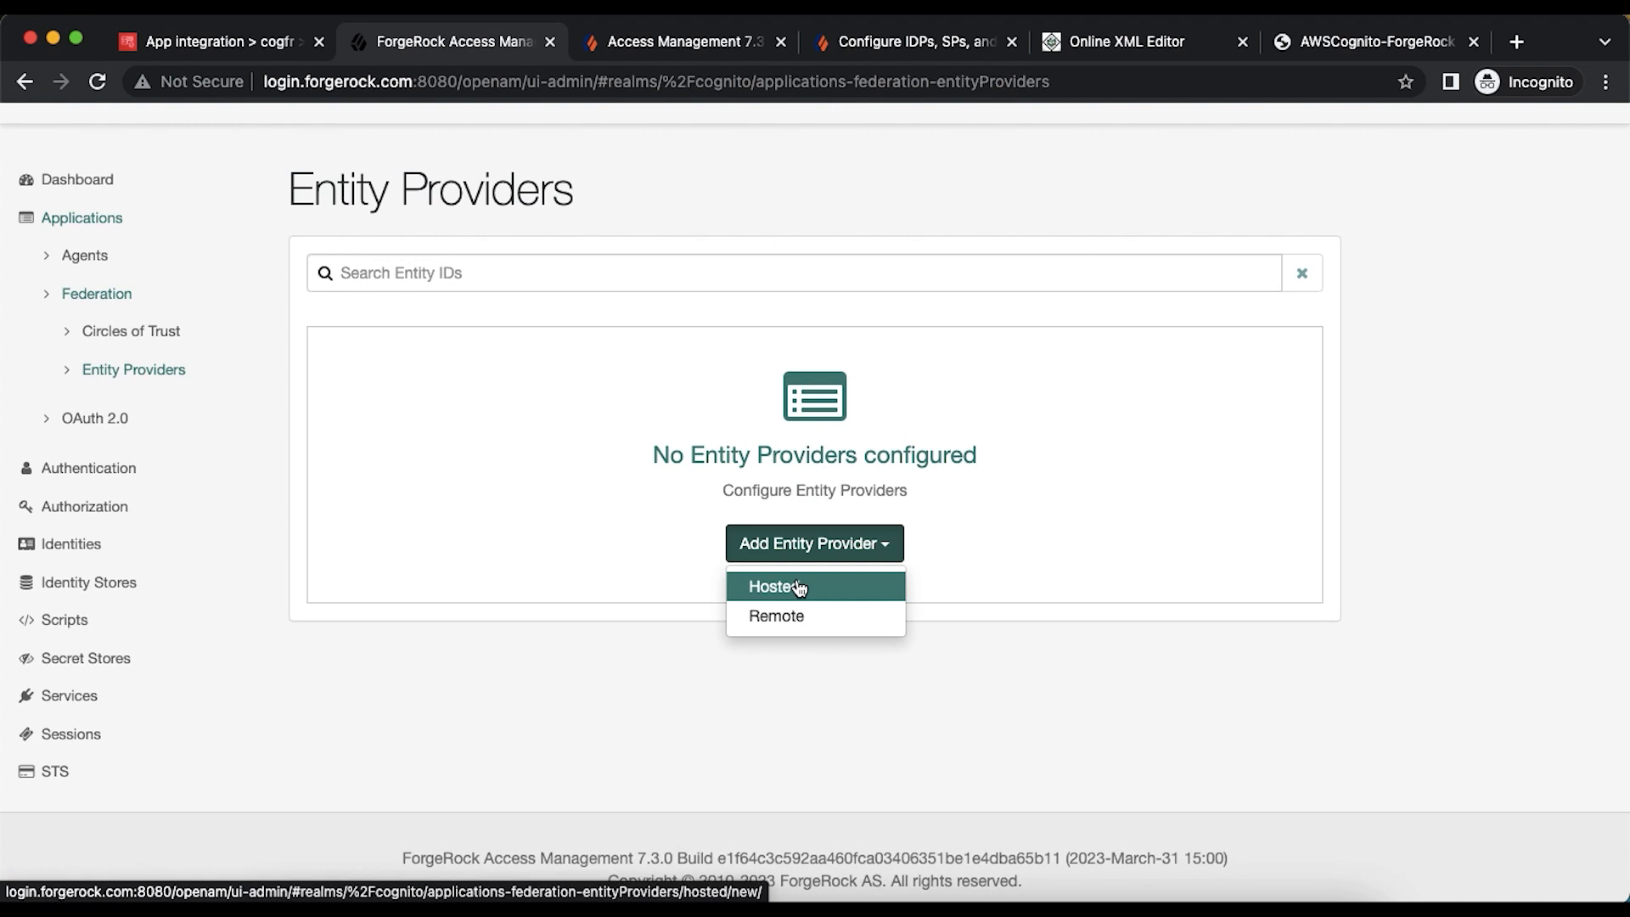
pyautogui.click(798, 587)
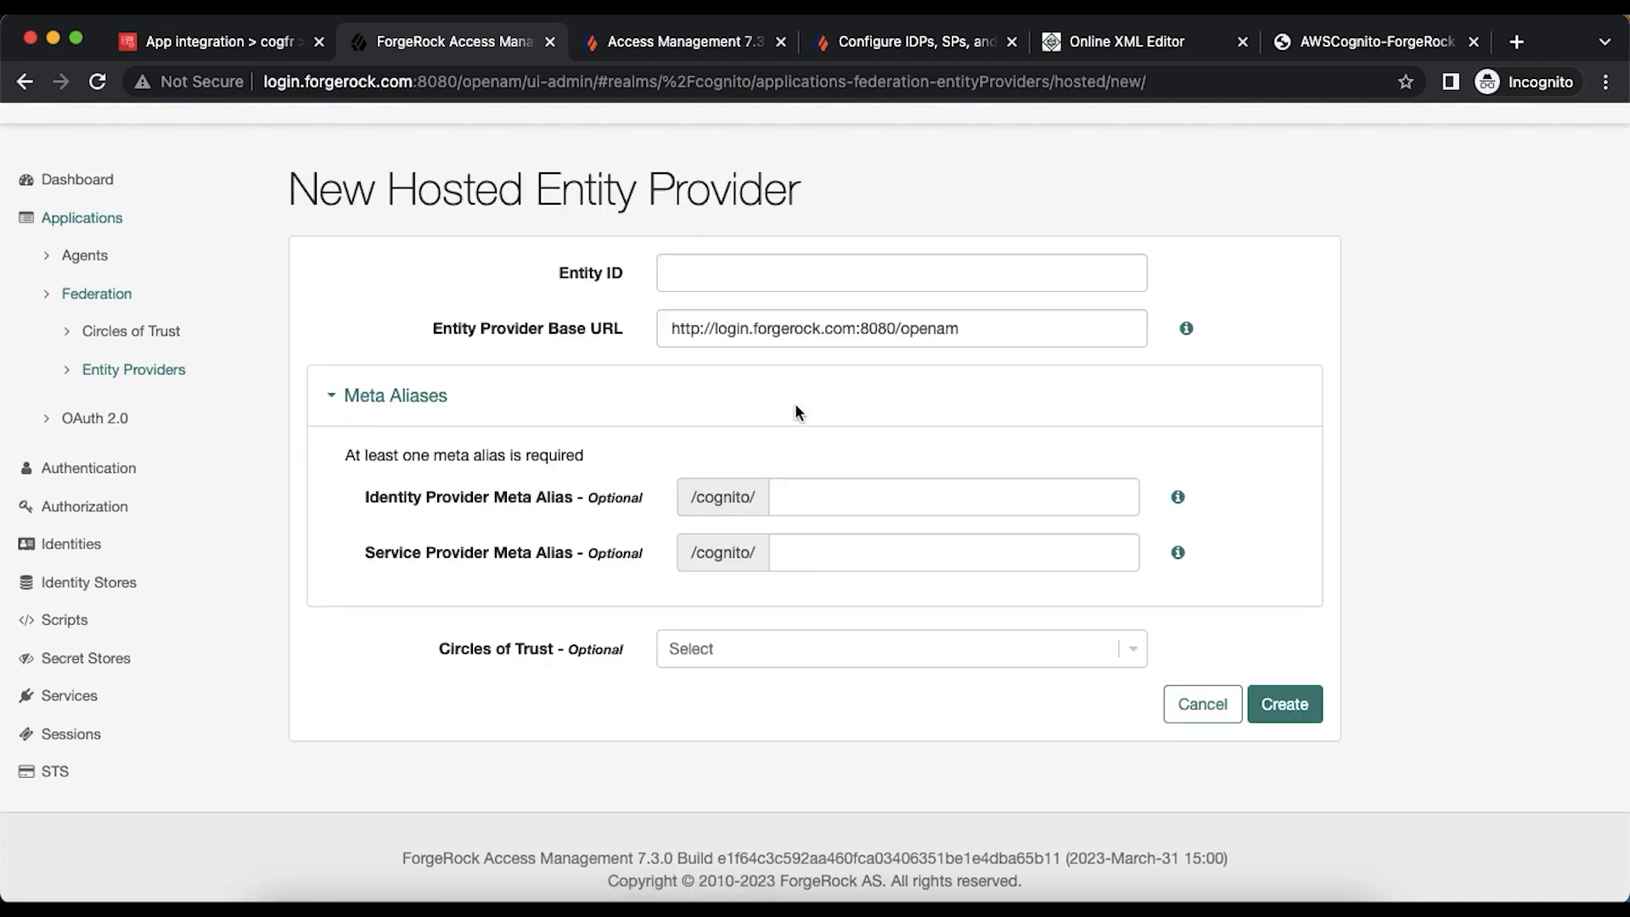
pyautogui.click(750, 276)
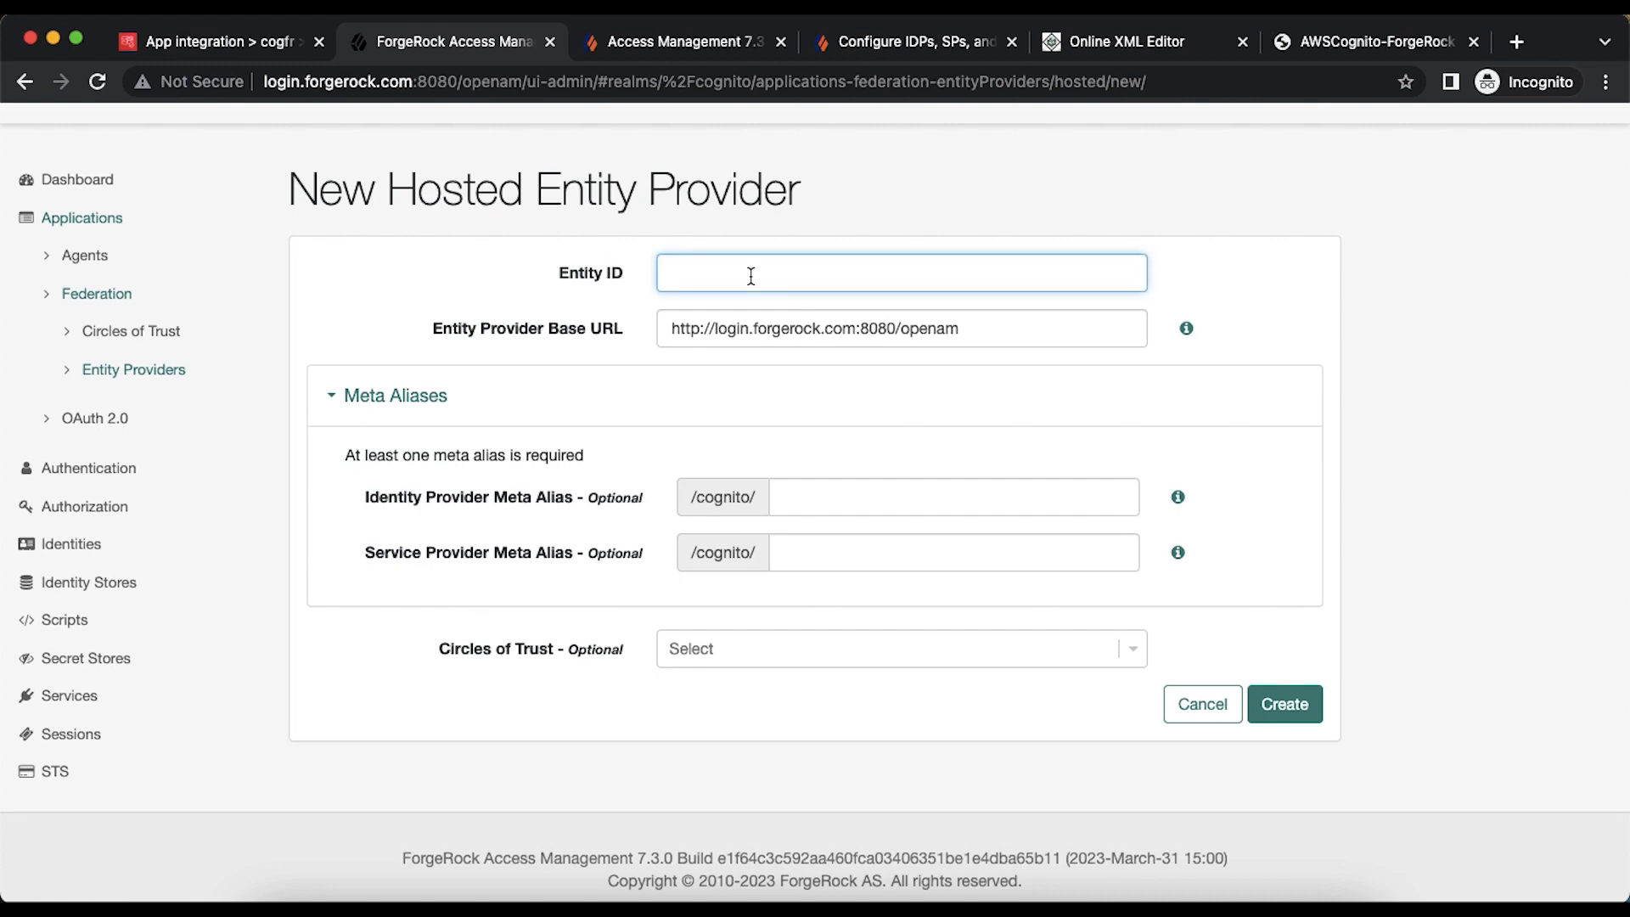
pyautogui.write('login.forgerock.com/cognito')
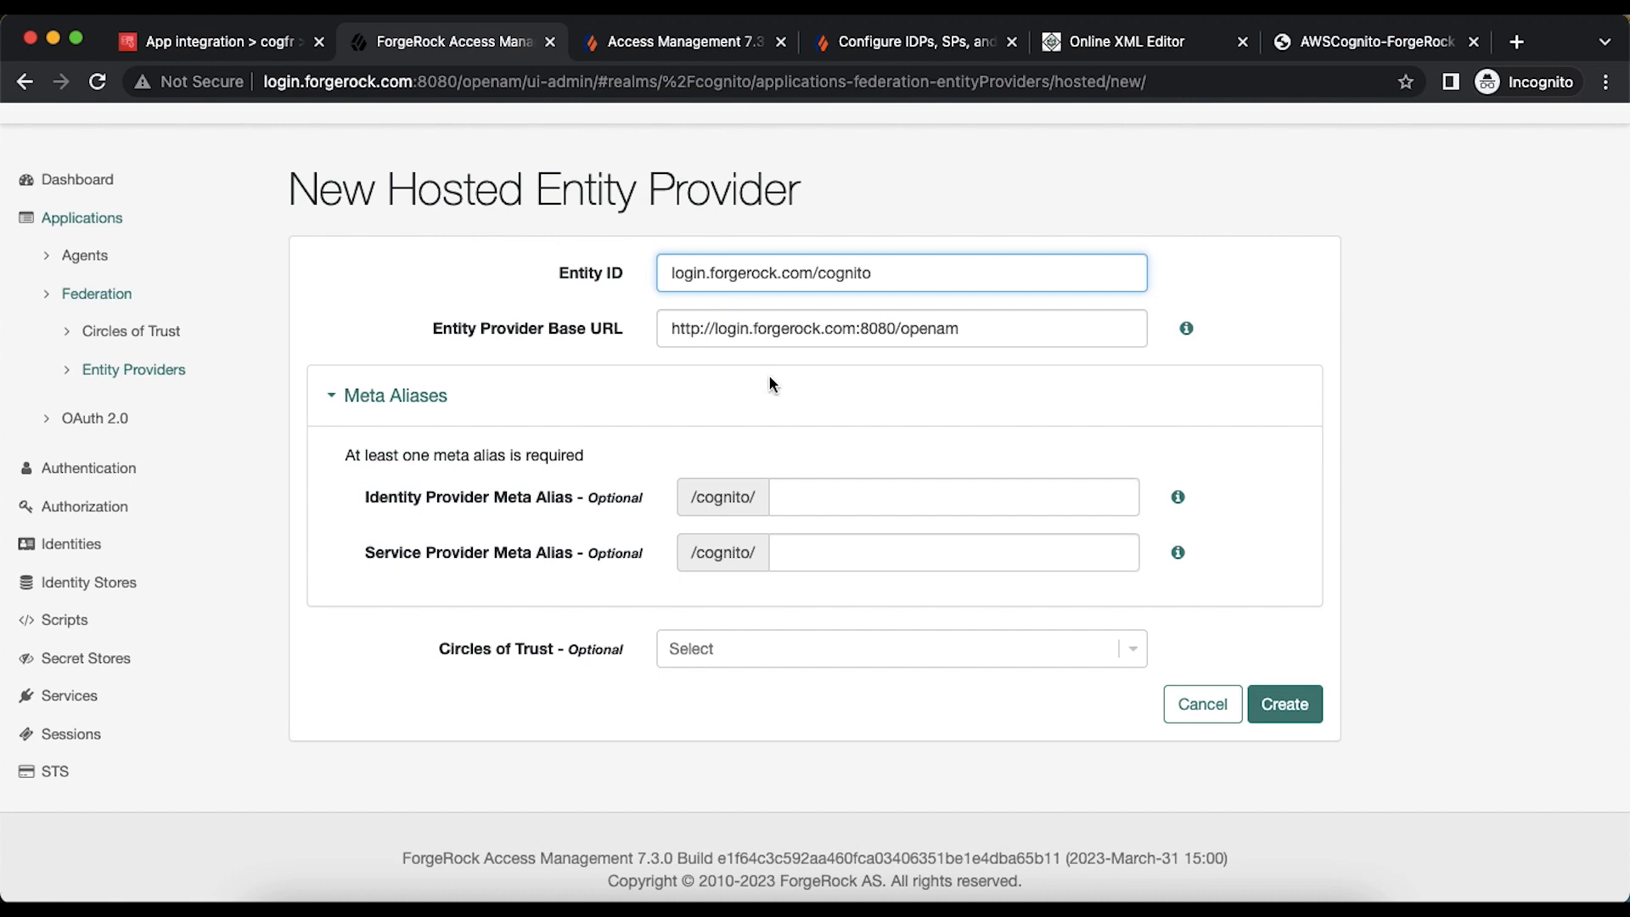
# - Give it meta aliases 'idp' and 'sp', add it to cognitocot, and create it
pyautogui.click(807, 492)
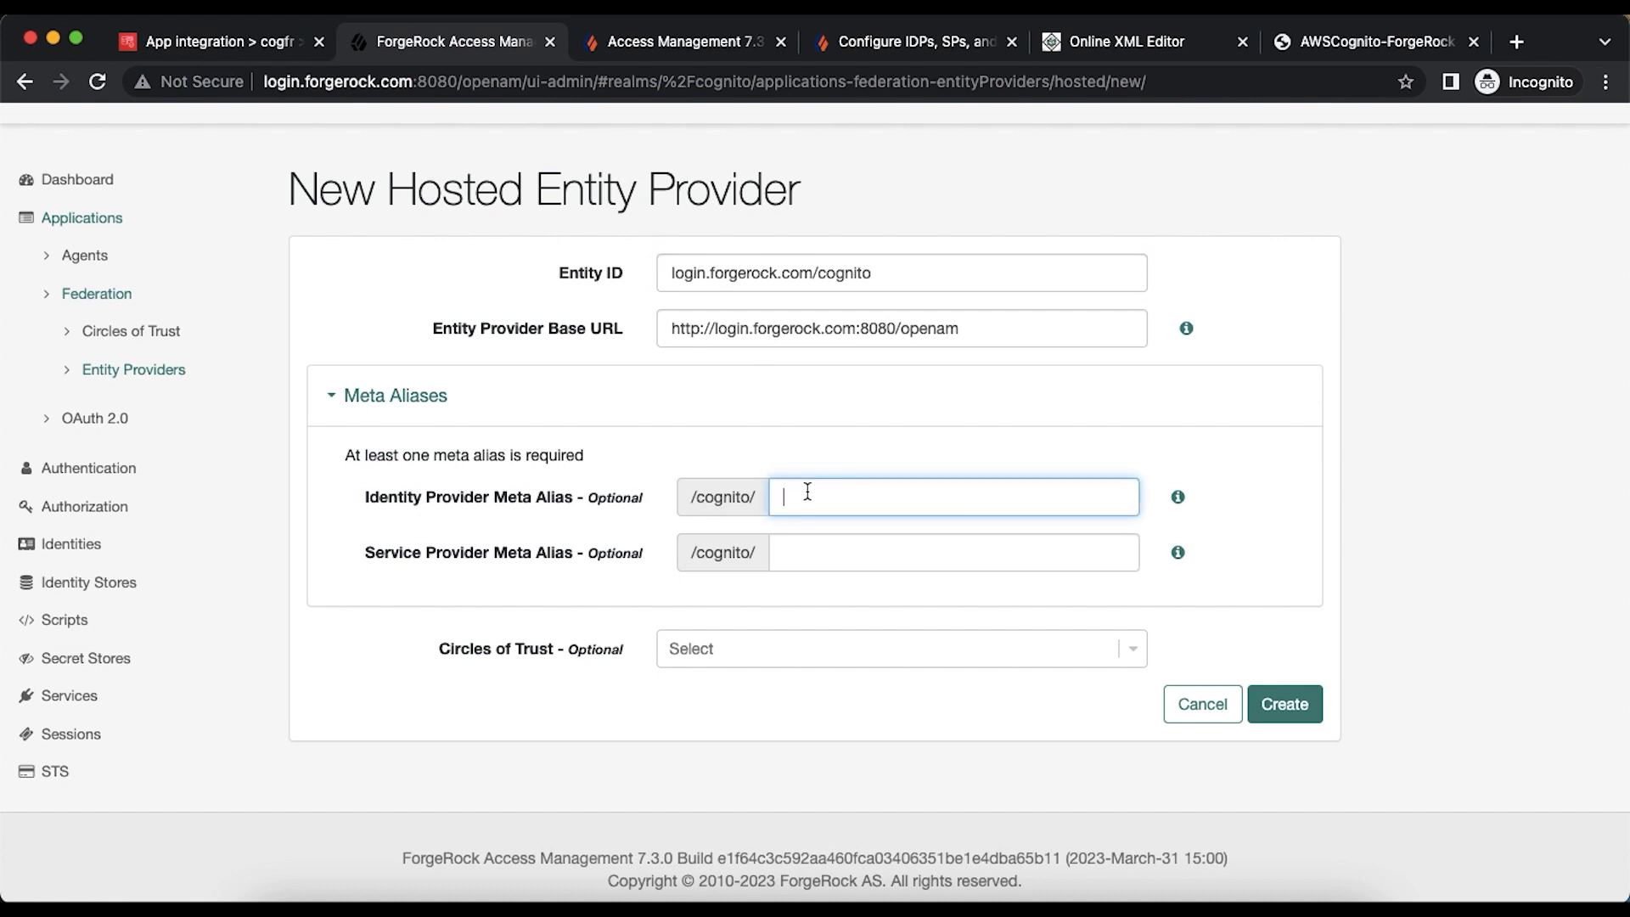
pyautogui.write('idp')
pyautogui.click(825, 550)
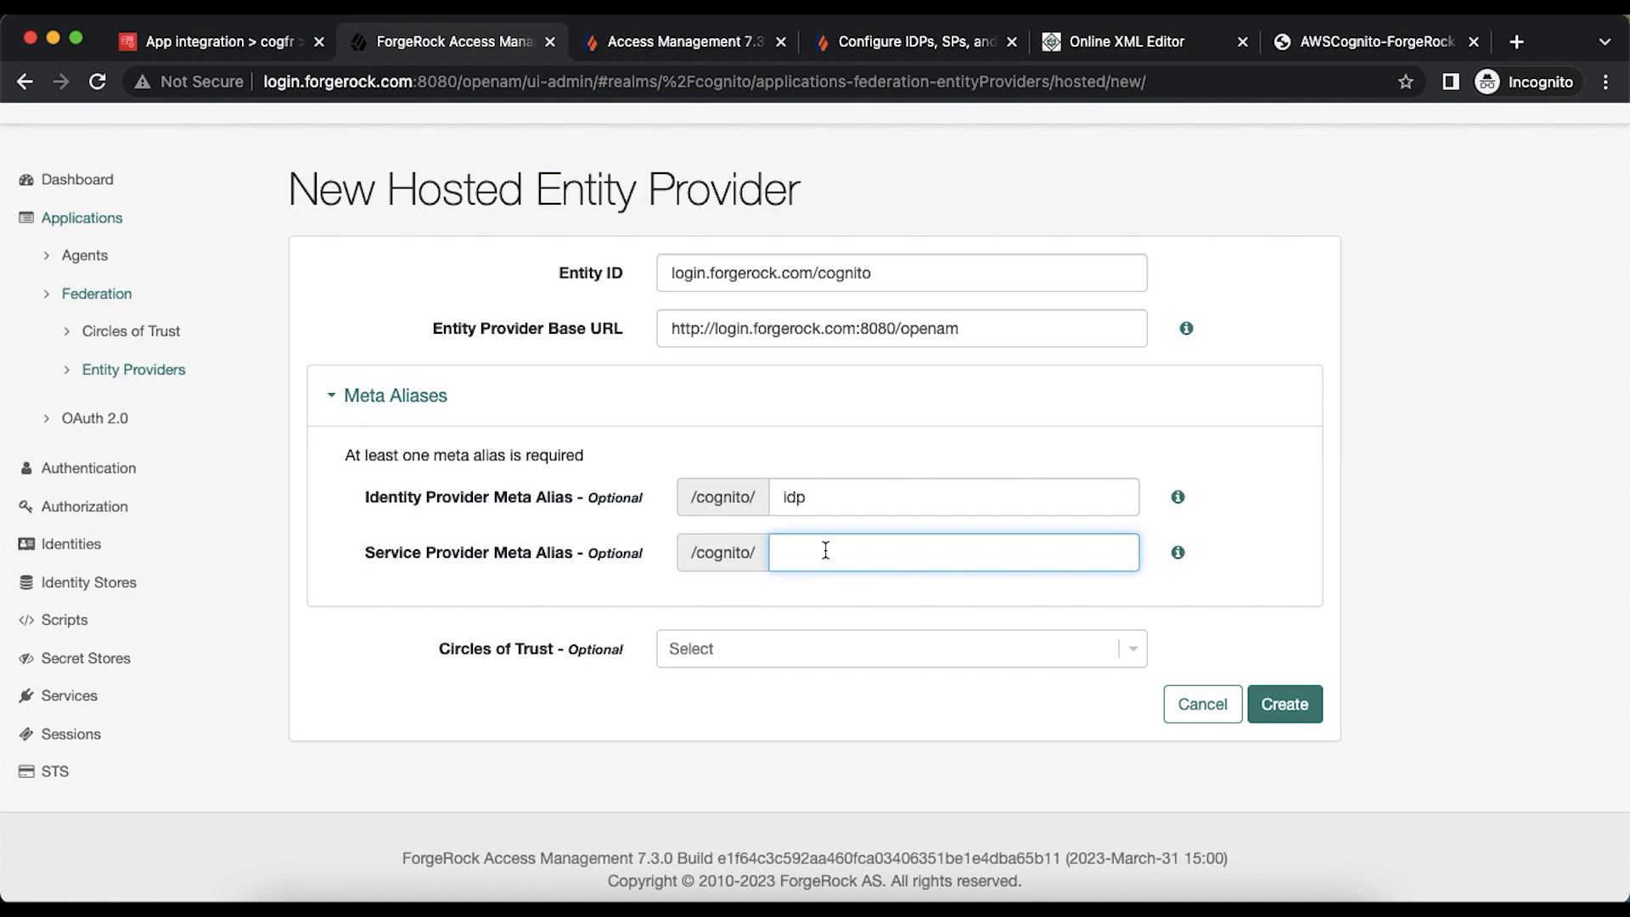
pyautogui.write('sp')
pyautogui.click(884, 650)
pyautogui.click(737, 701)
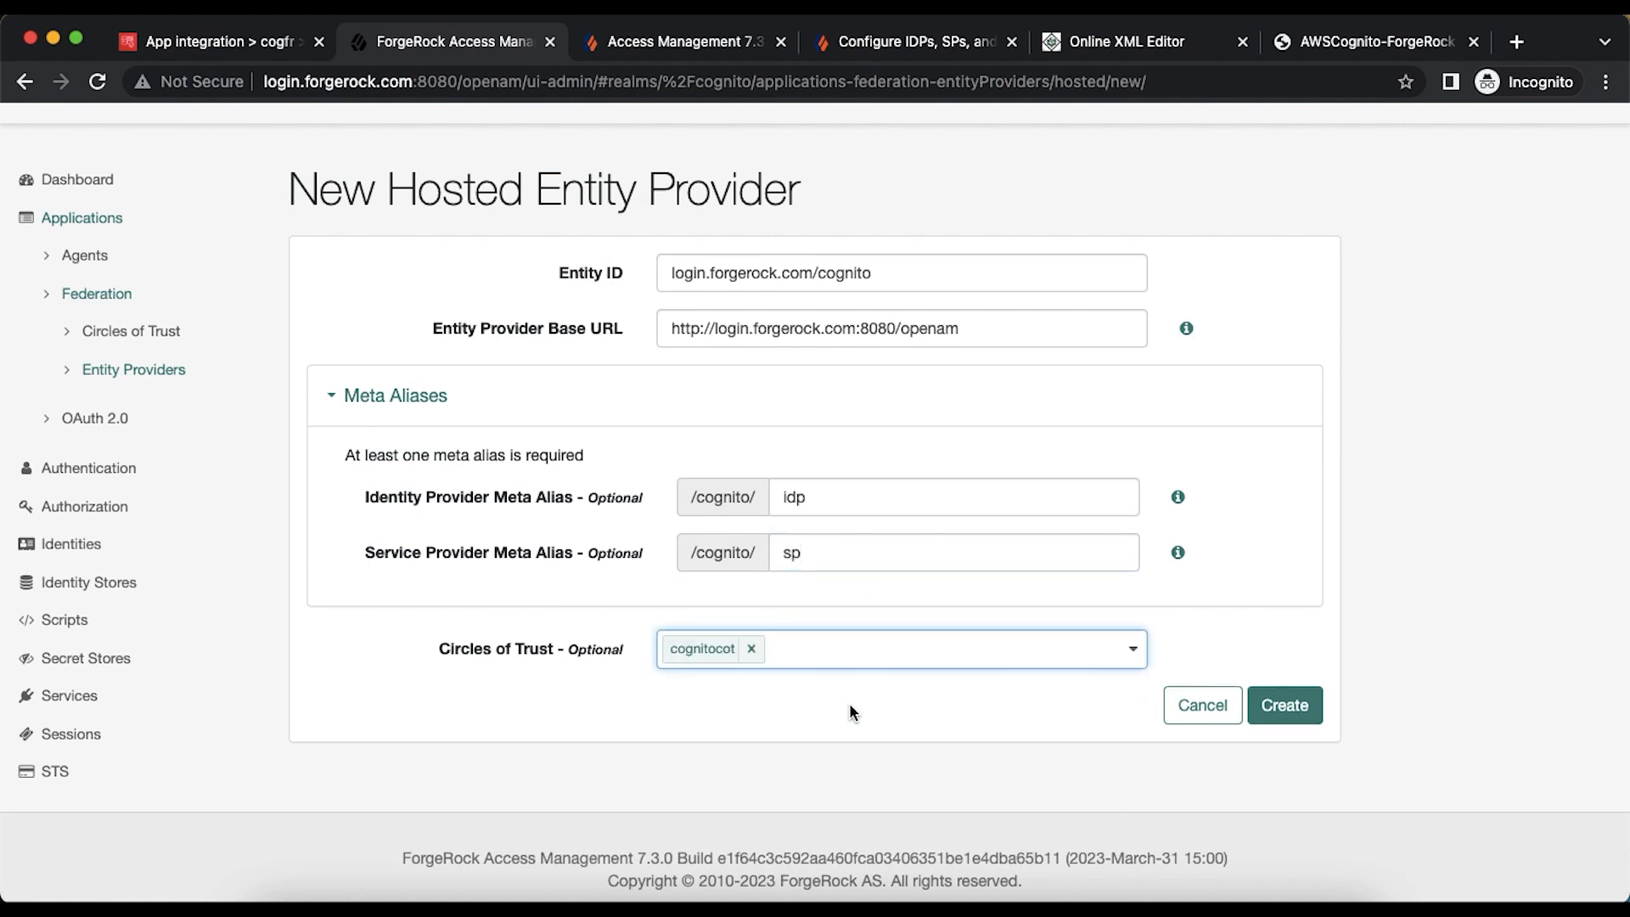
pyautogui.click(1297, 713)
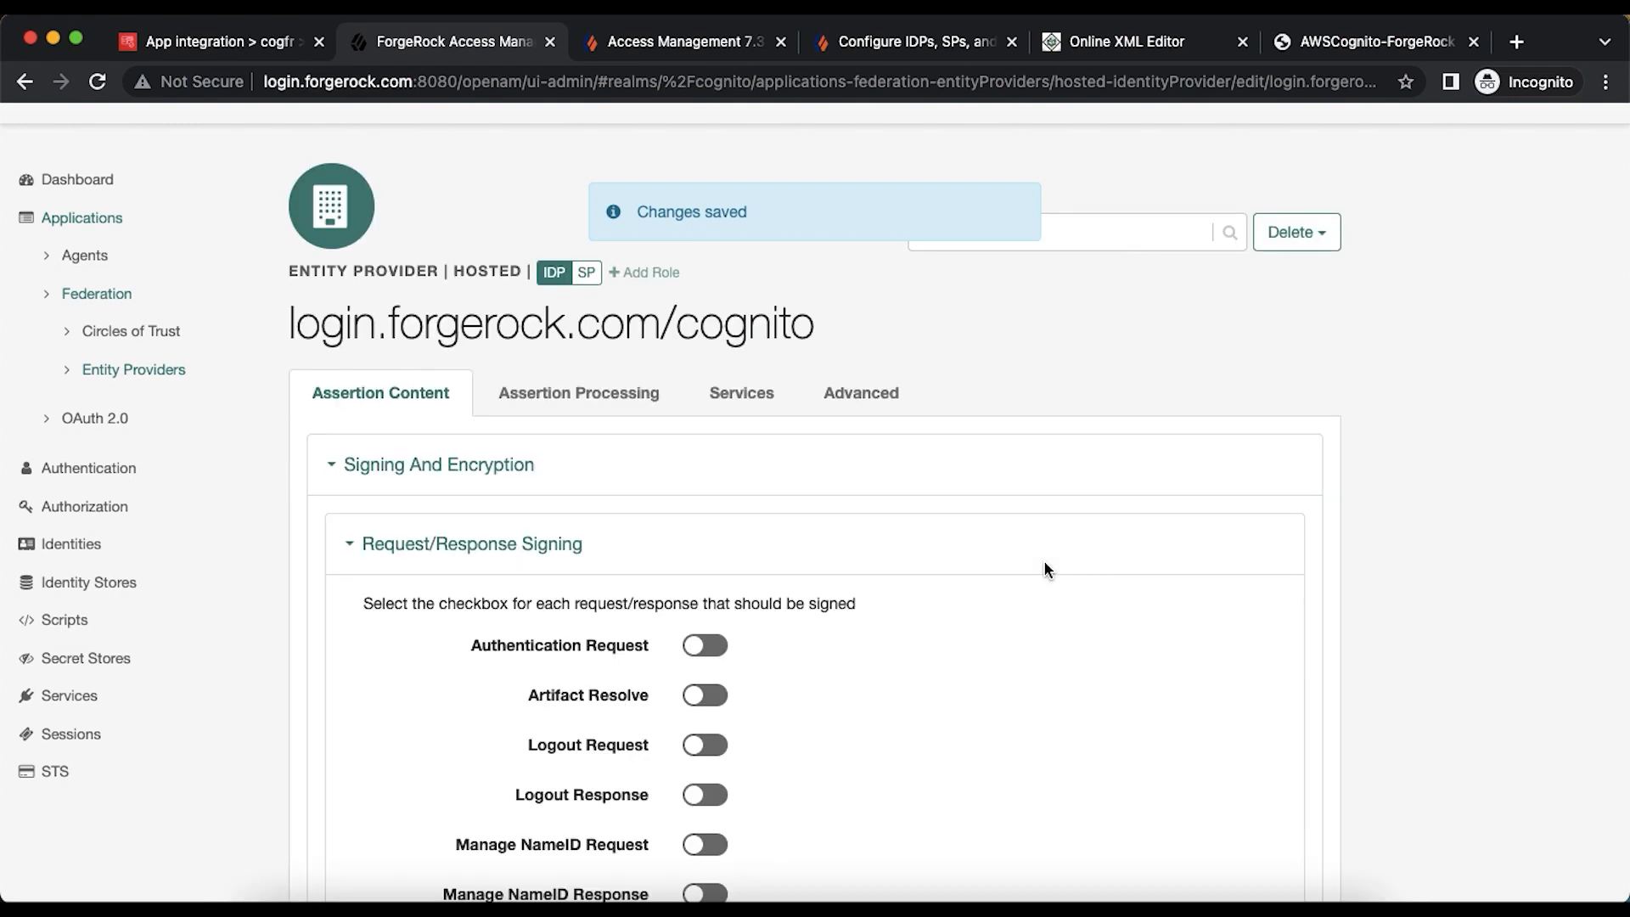
pyautogui.click(180, 371)
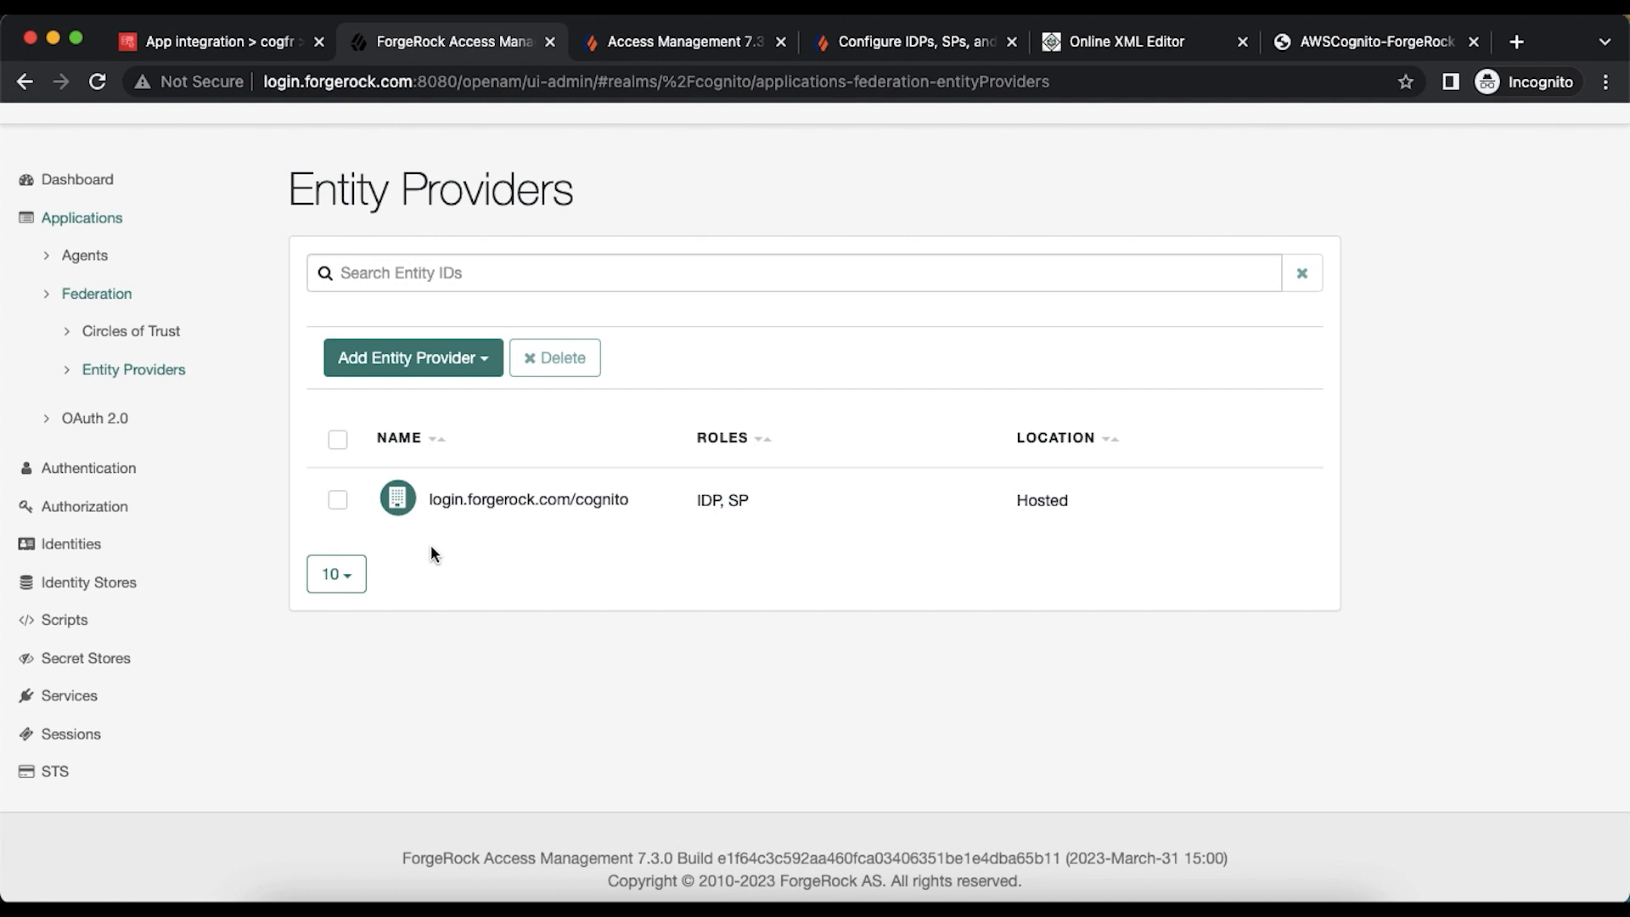
# - Start a Remote entity provider import in ForgeRock, then return to the Cognito cogfr app integration tab
pyautogui.click(473, 357)
pyautogui.click(403, 432)
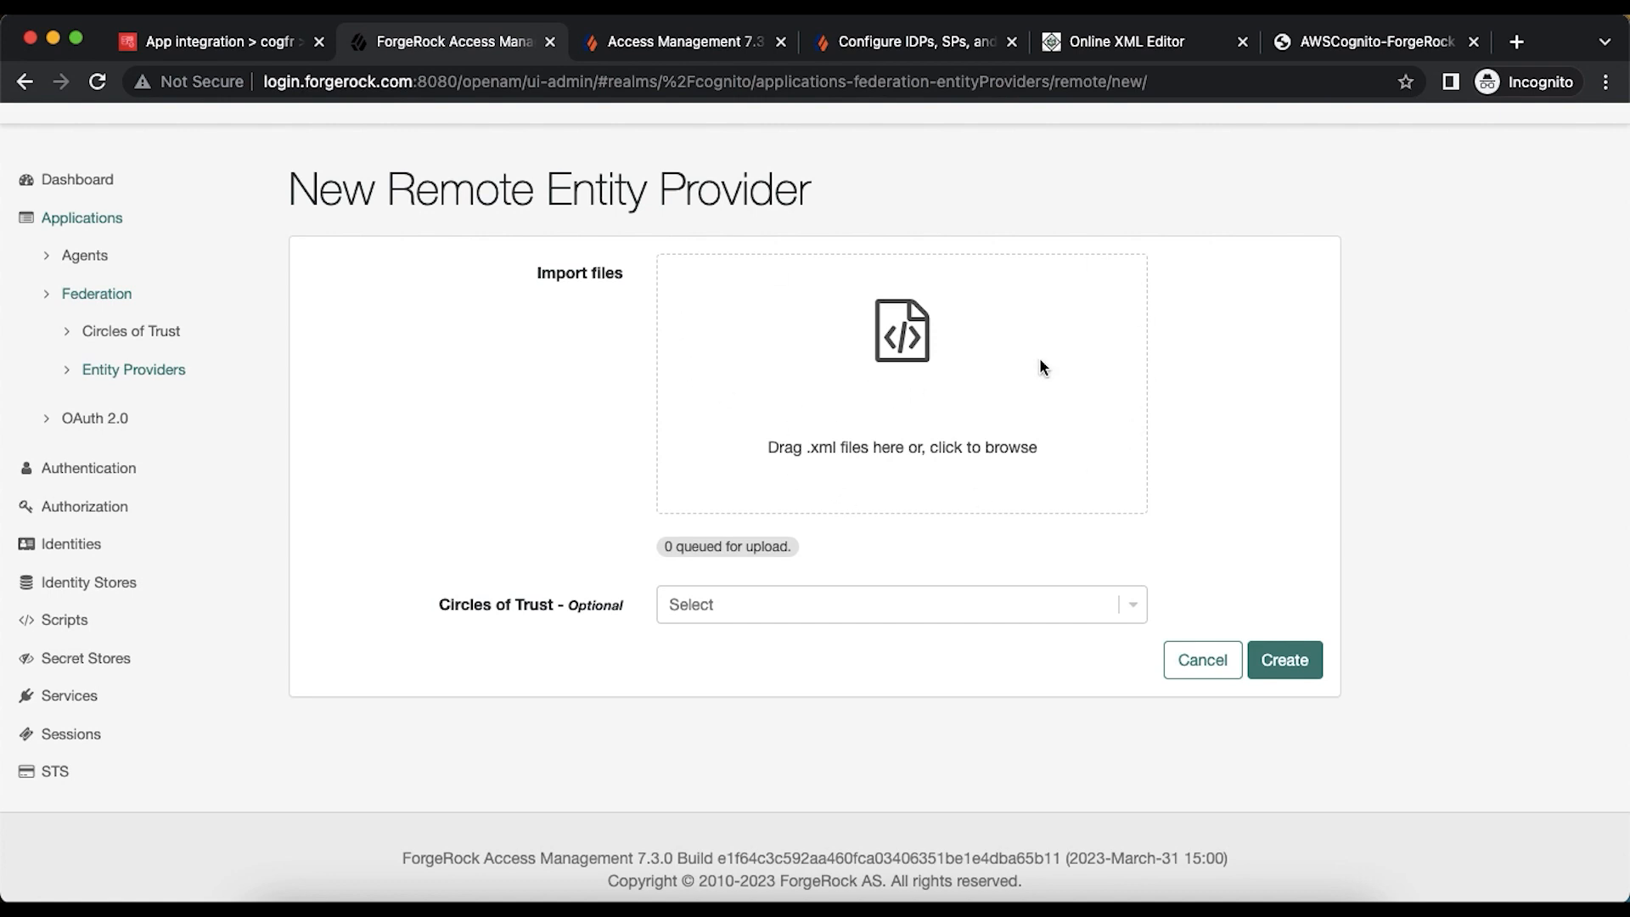
pyautogui.click(221, 44)
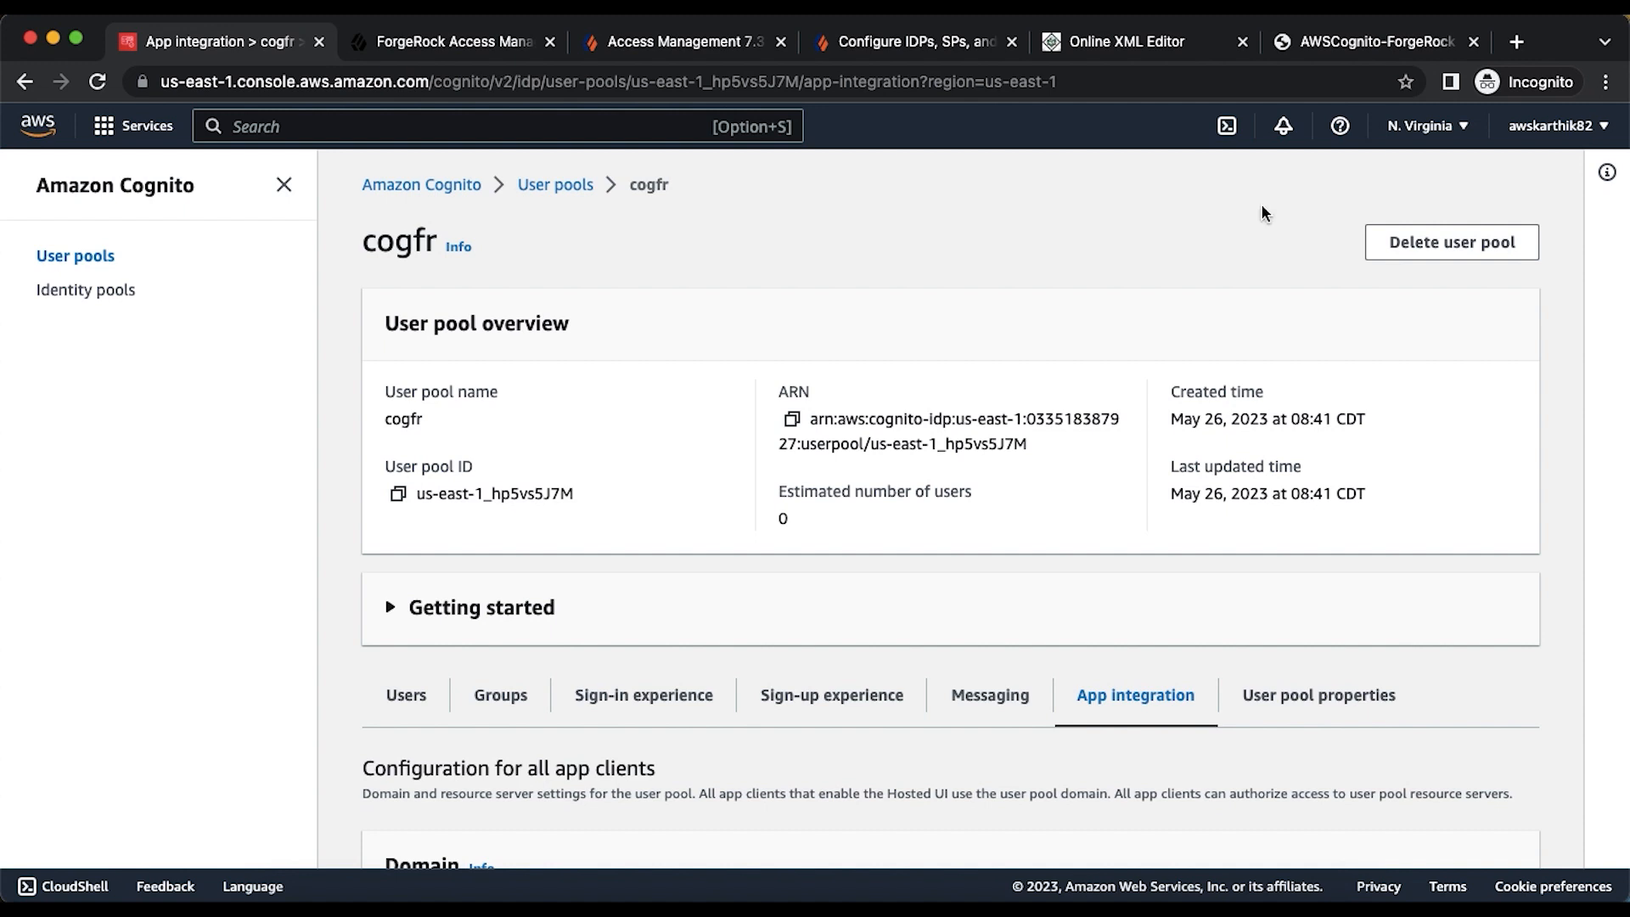
# - Search the web for 'cognito user pool identity provider' and open the AWS identity provider guide
pyautogui.click(1517, 42)
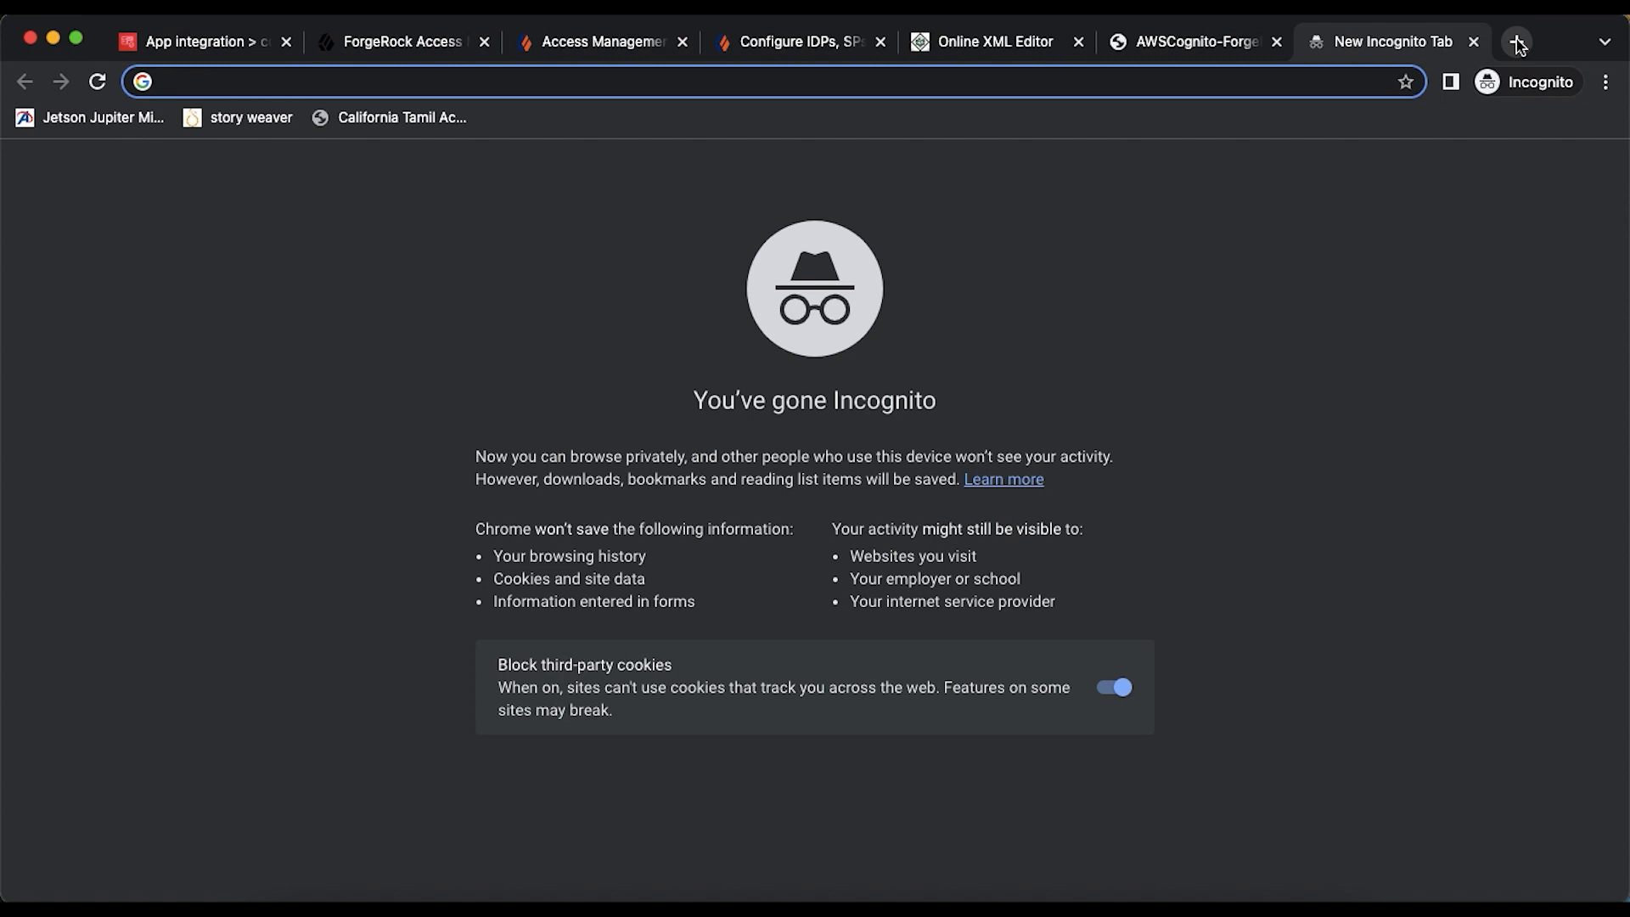
pyautogui.write('cognito ')
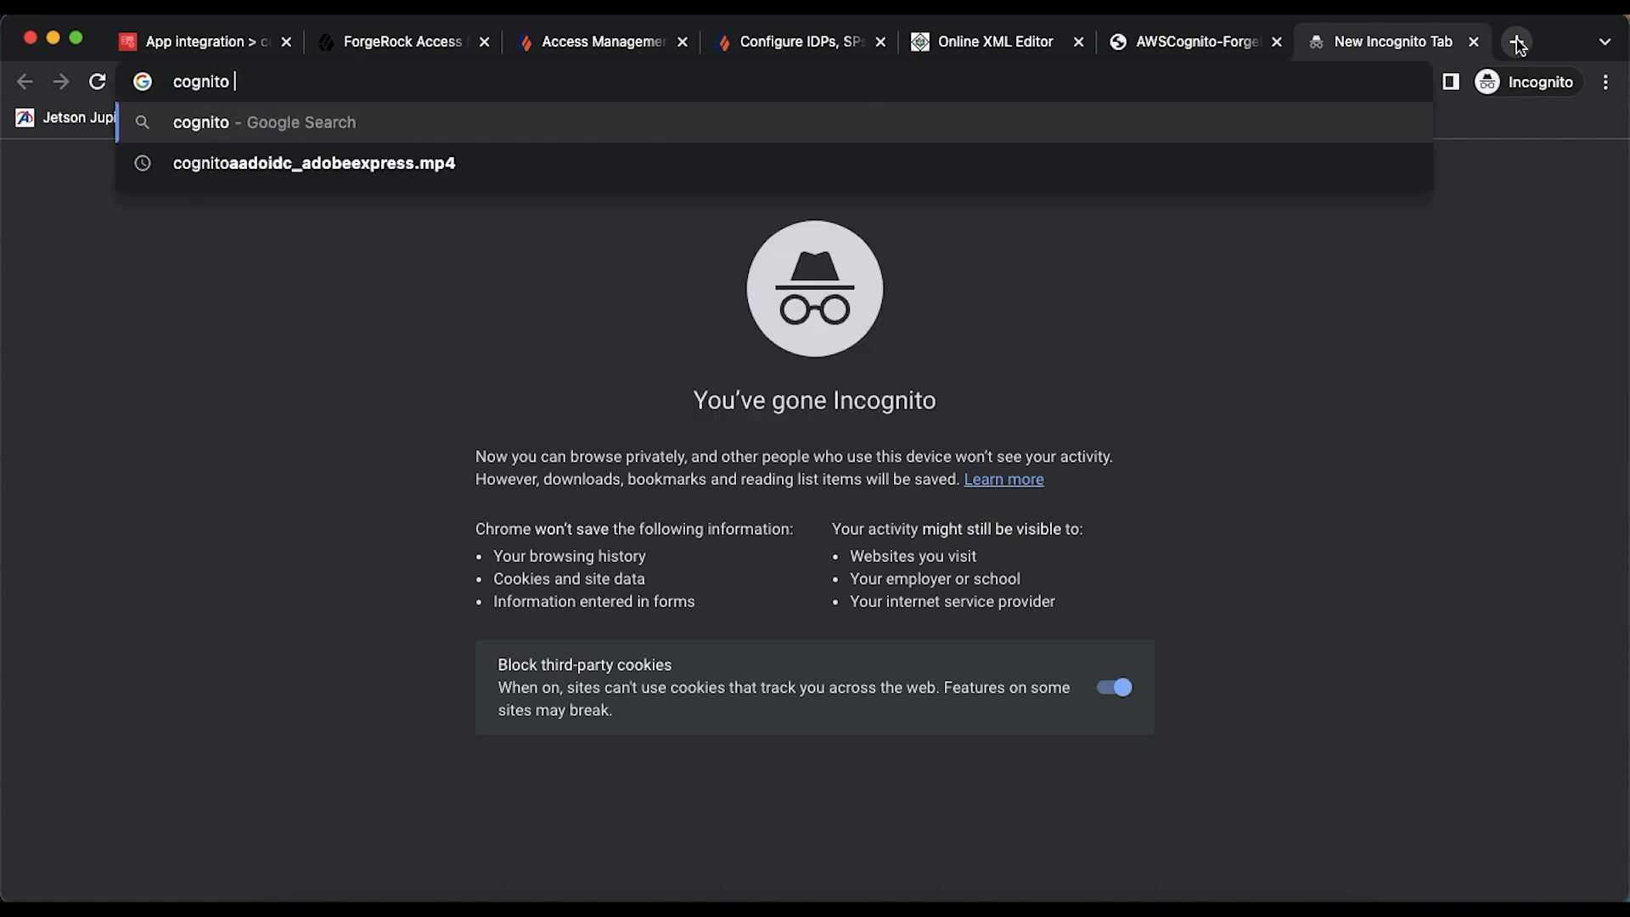
pyautogui.write('user pool')
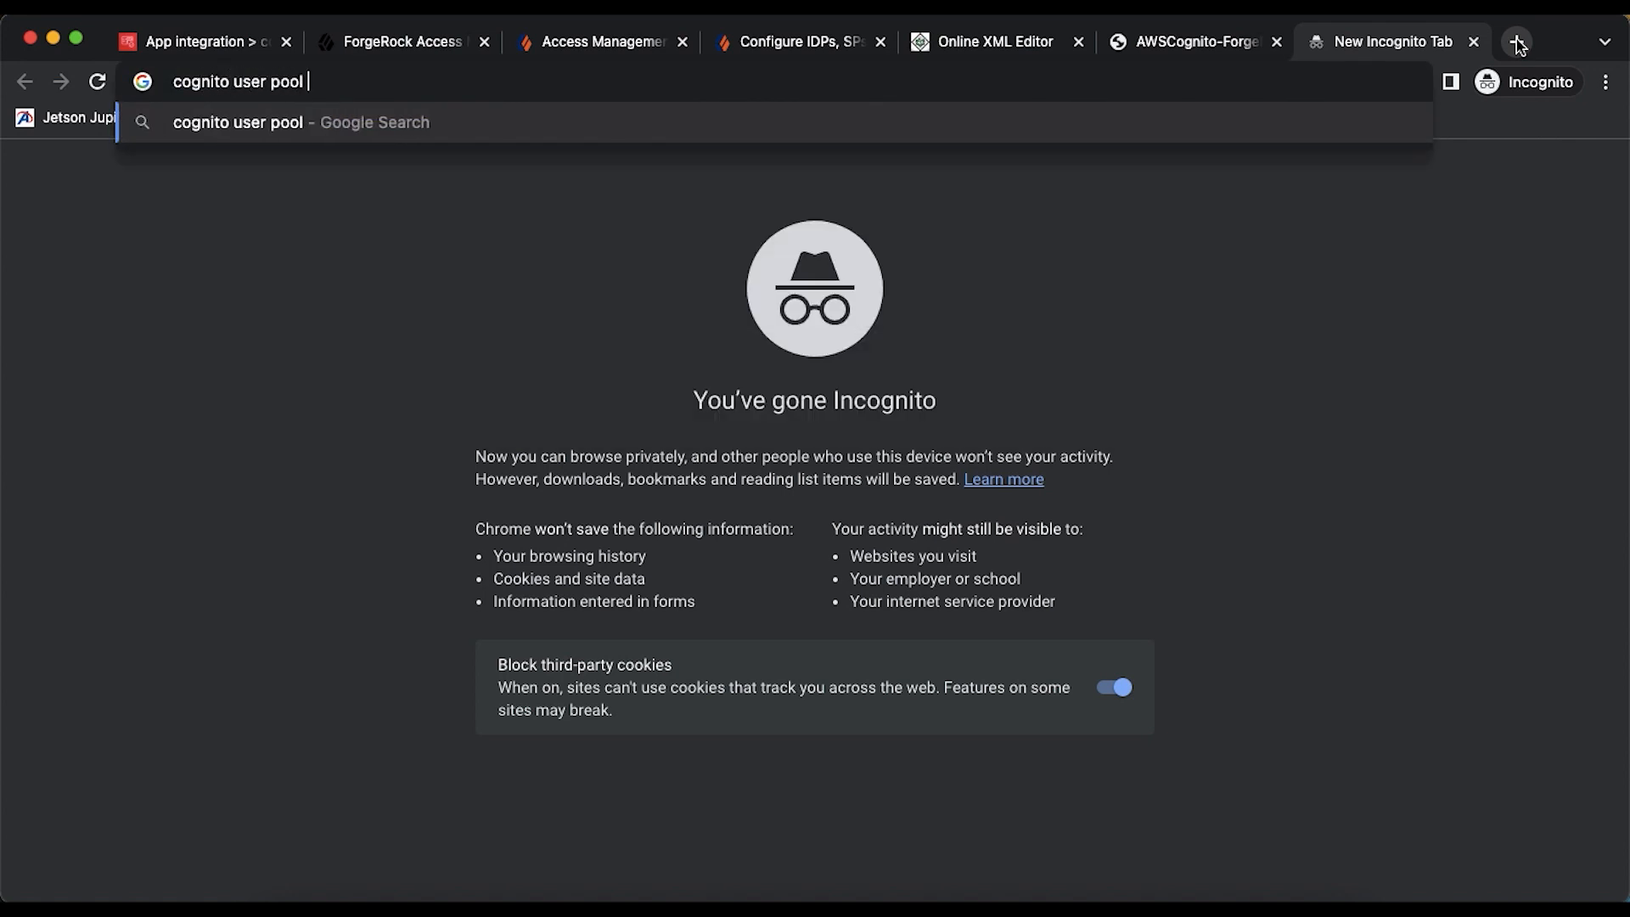
pyautogui.write(' identity provi')
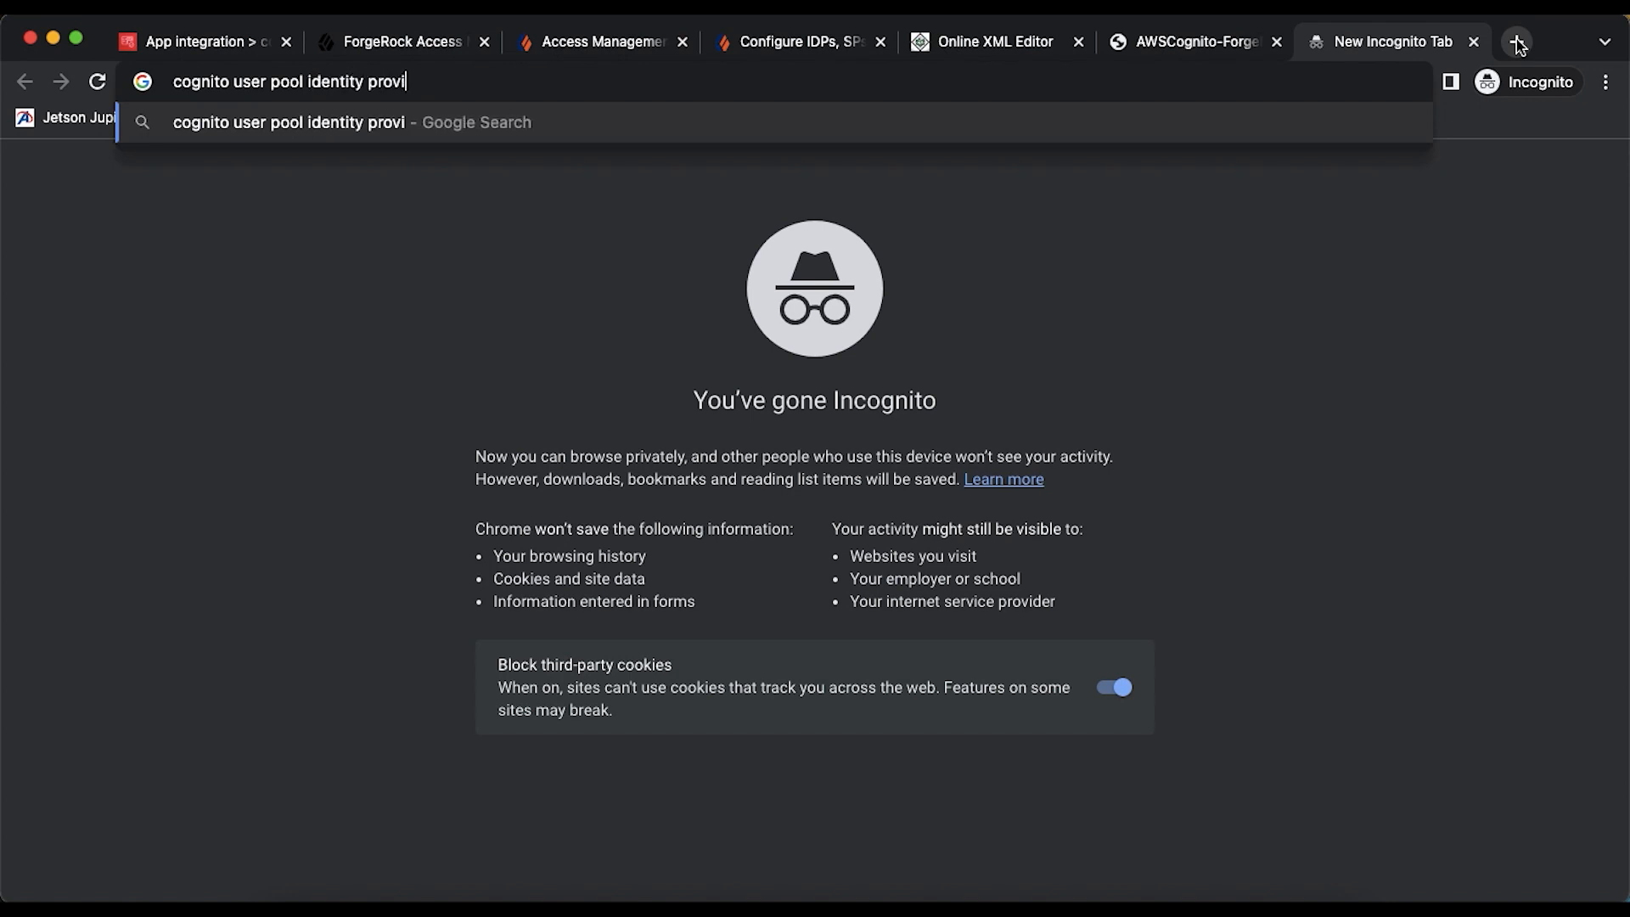
pyautogui.write('der')
pyautogui.press('Return')
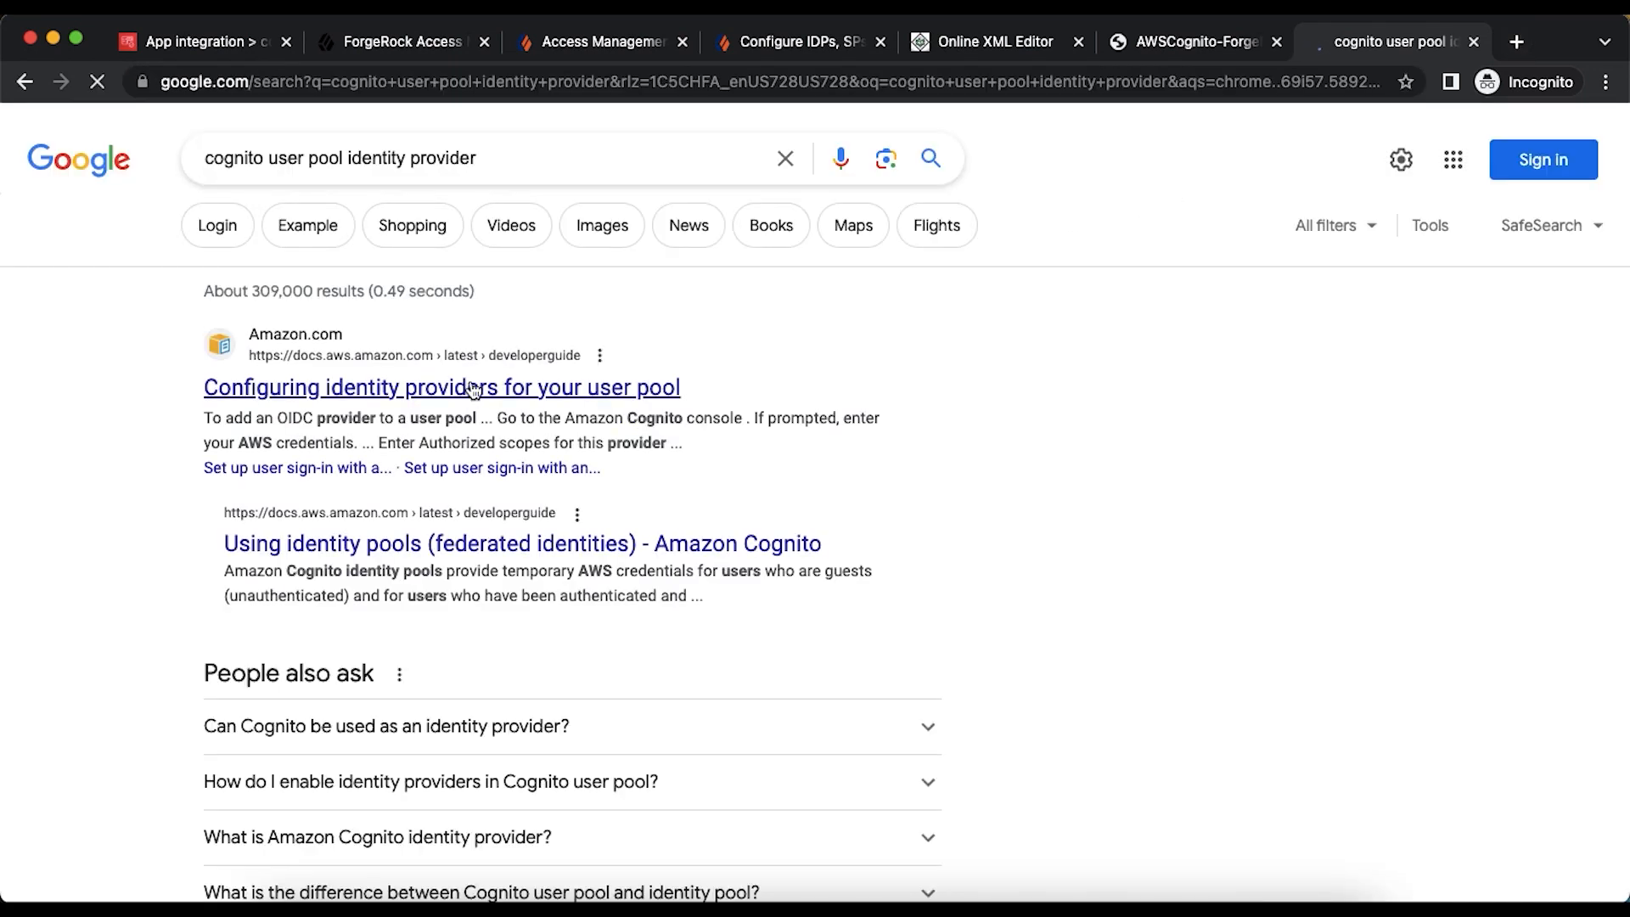
pyautogui.click(469, 389)
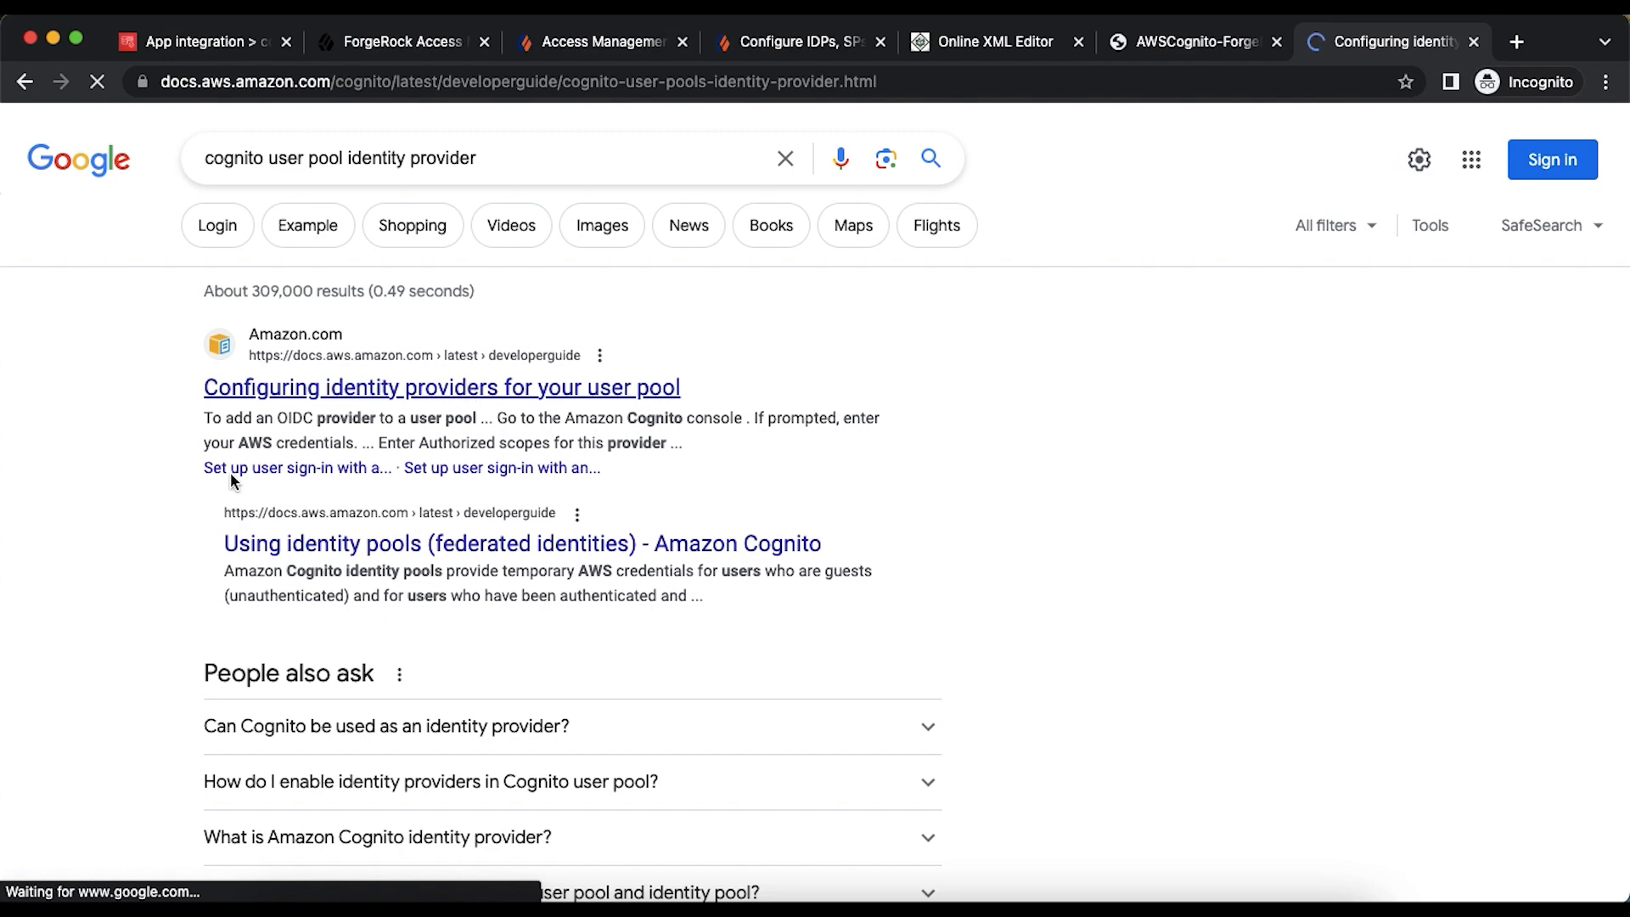
# - Navigate the guide via third-party sign-in to the 'Adding SAML identity providers' page
pyautogui.scroll(10, 231, 476)
pyautogui.scroll(2, 230, 480)
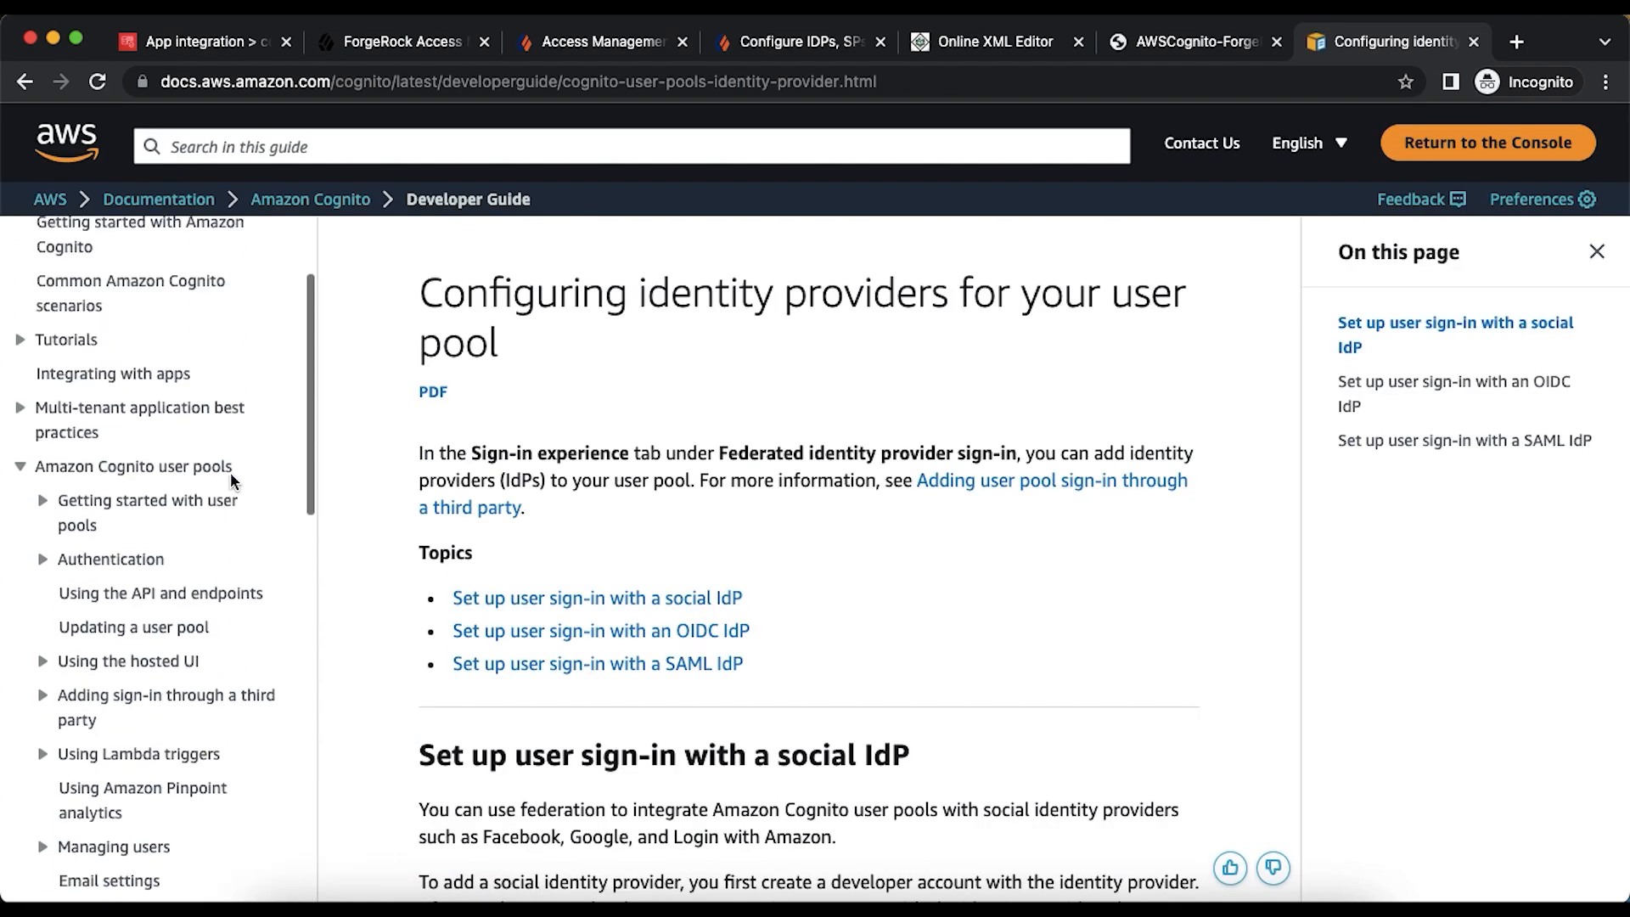
pyautogui.scroll(-5, 153, 506)
pyautogui.click(153, 505)
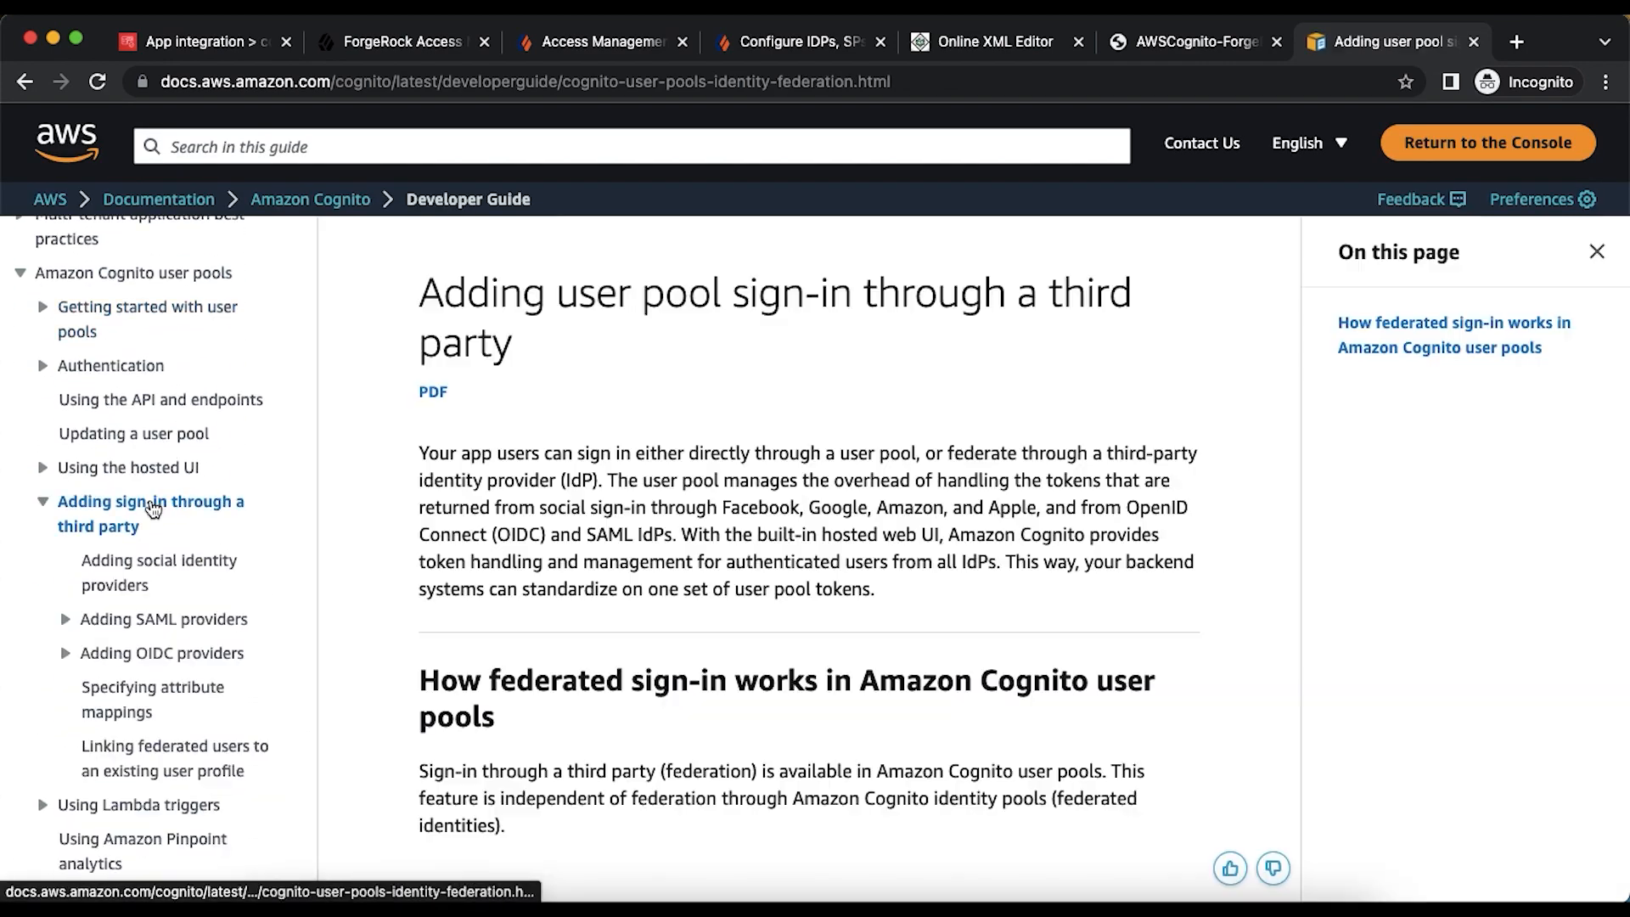
pyautogui.scroll(5, 176, 544)
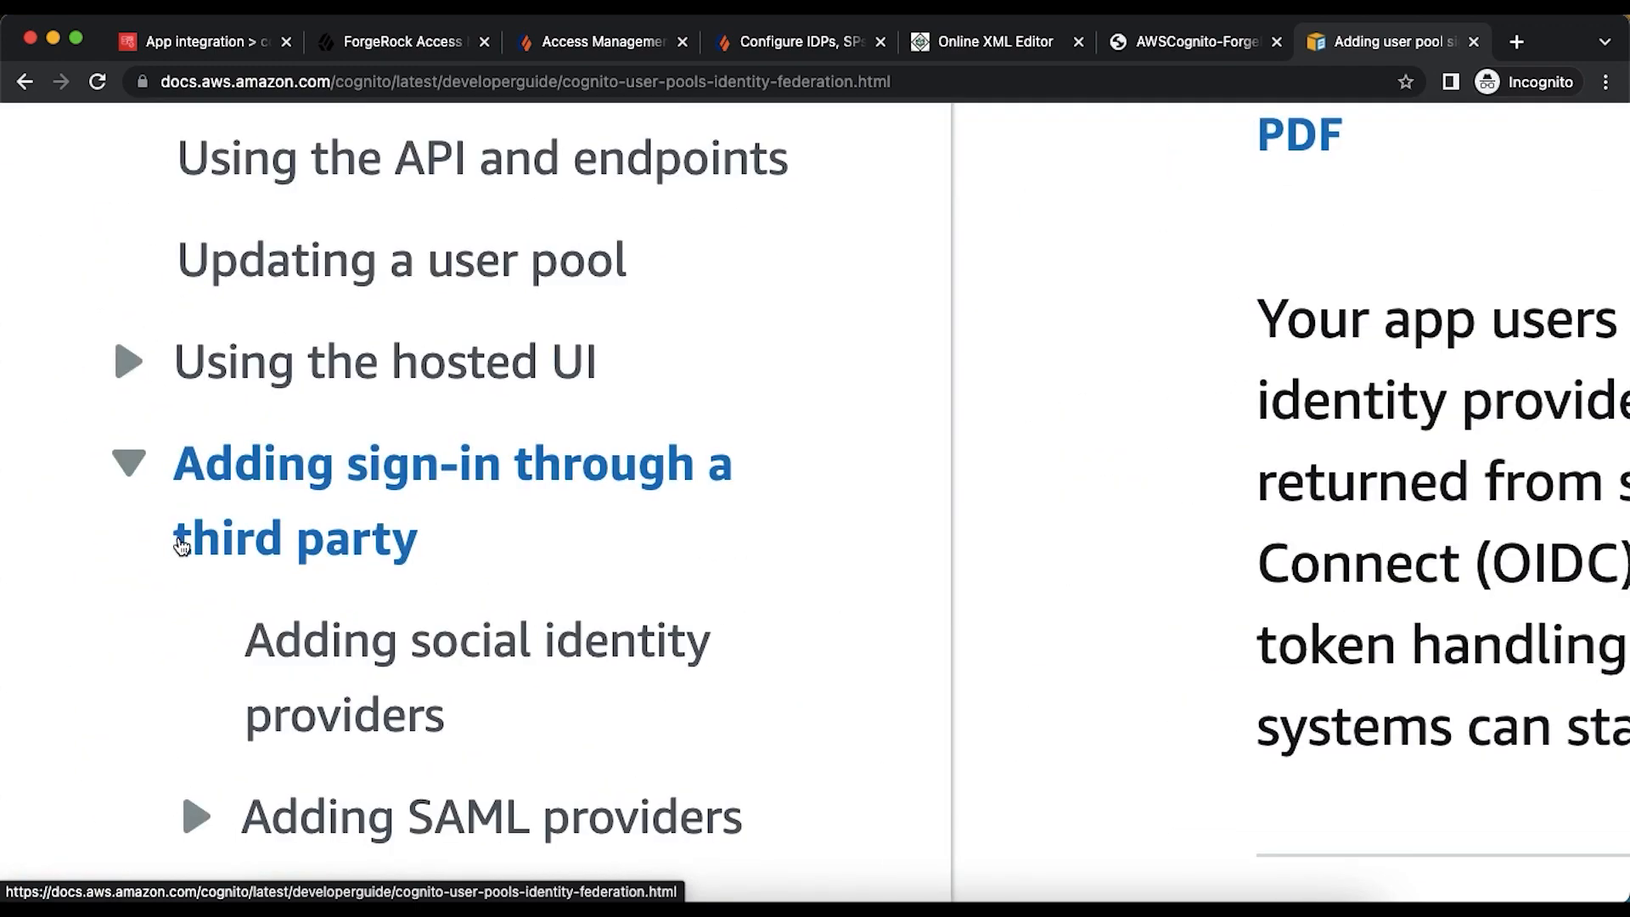
pyautogui.scroll(-3, 181, 546)
pyautogui.scroll(-3, 179, 548)
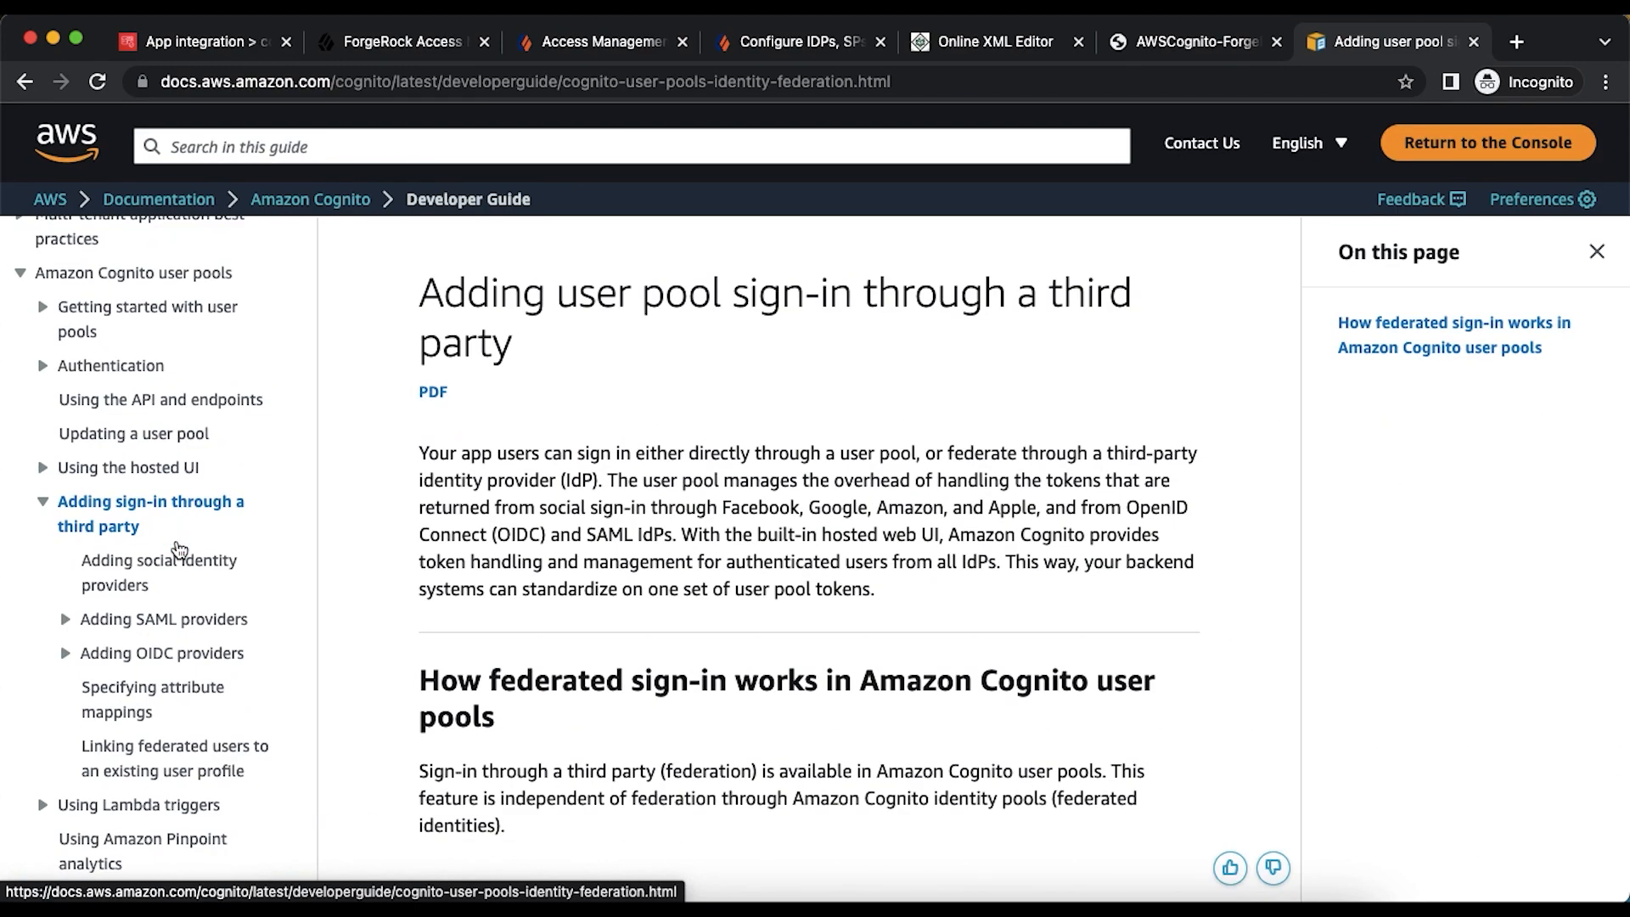
pyautogui.scroll(-5, 178, 548)
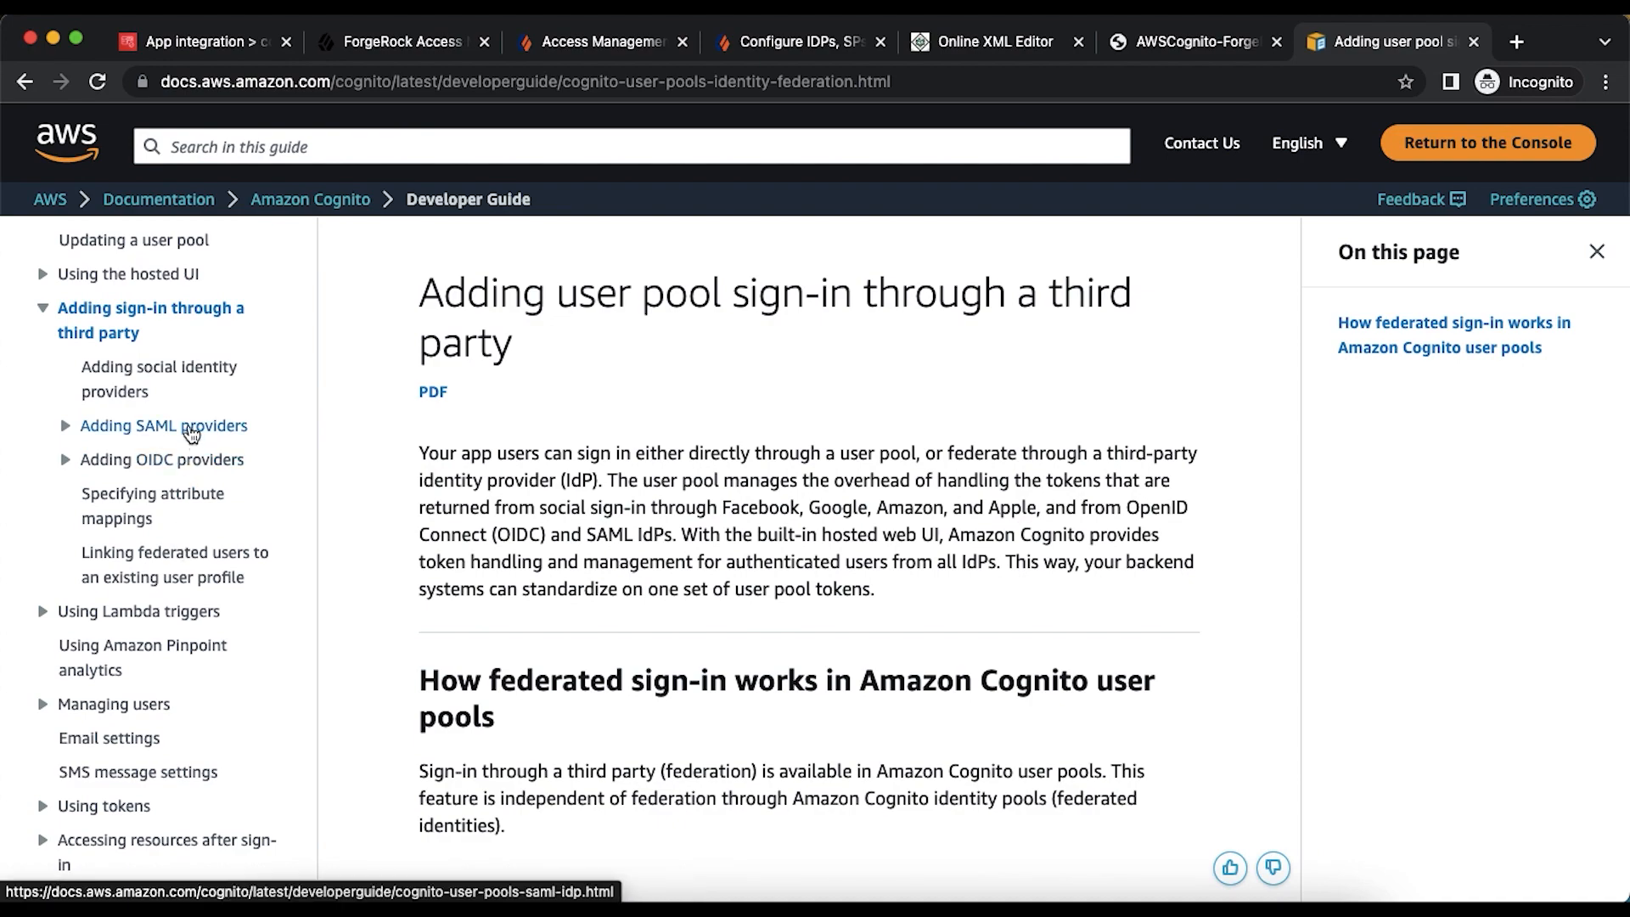
pyautogui.click(188, 427)
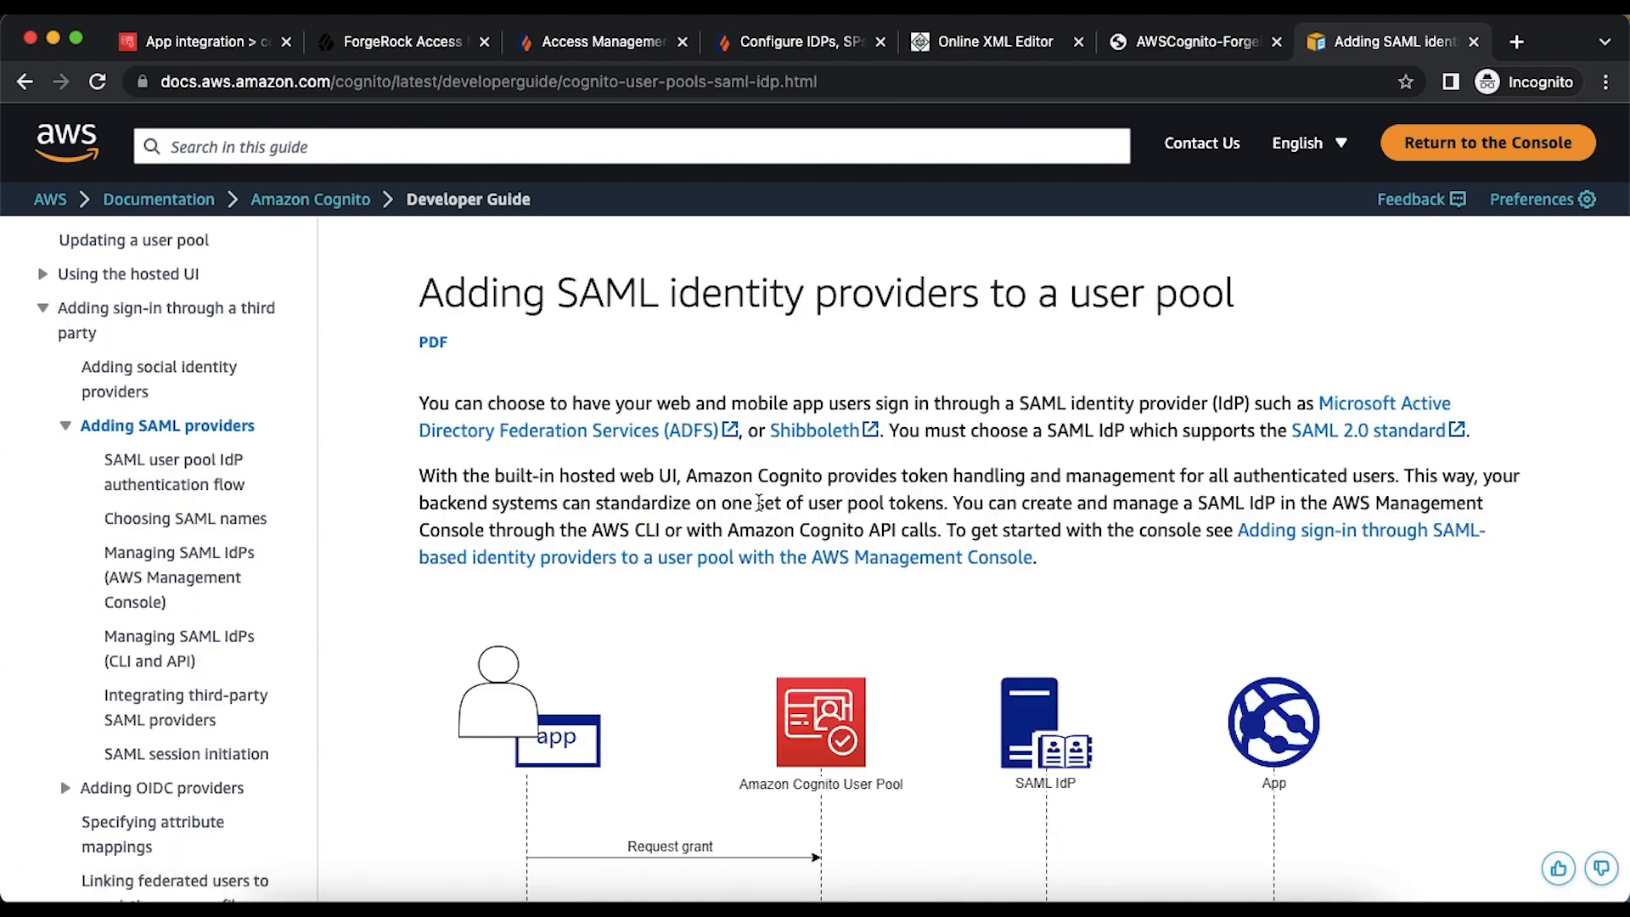
# - Highlight the idpresponse endpoint URL template and the SP urn template line
pyautogui.scroll(-10, 757, 502)
pyautogui.scroll(-10, 757, 502)
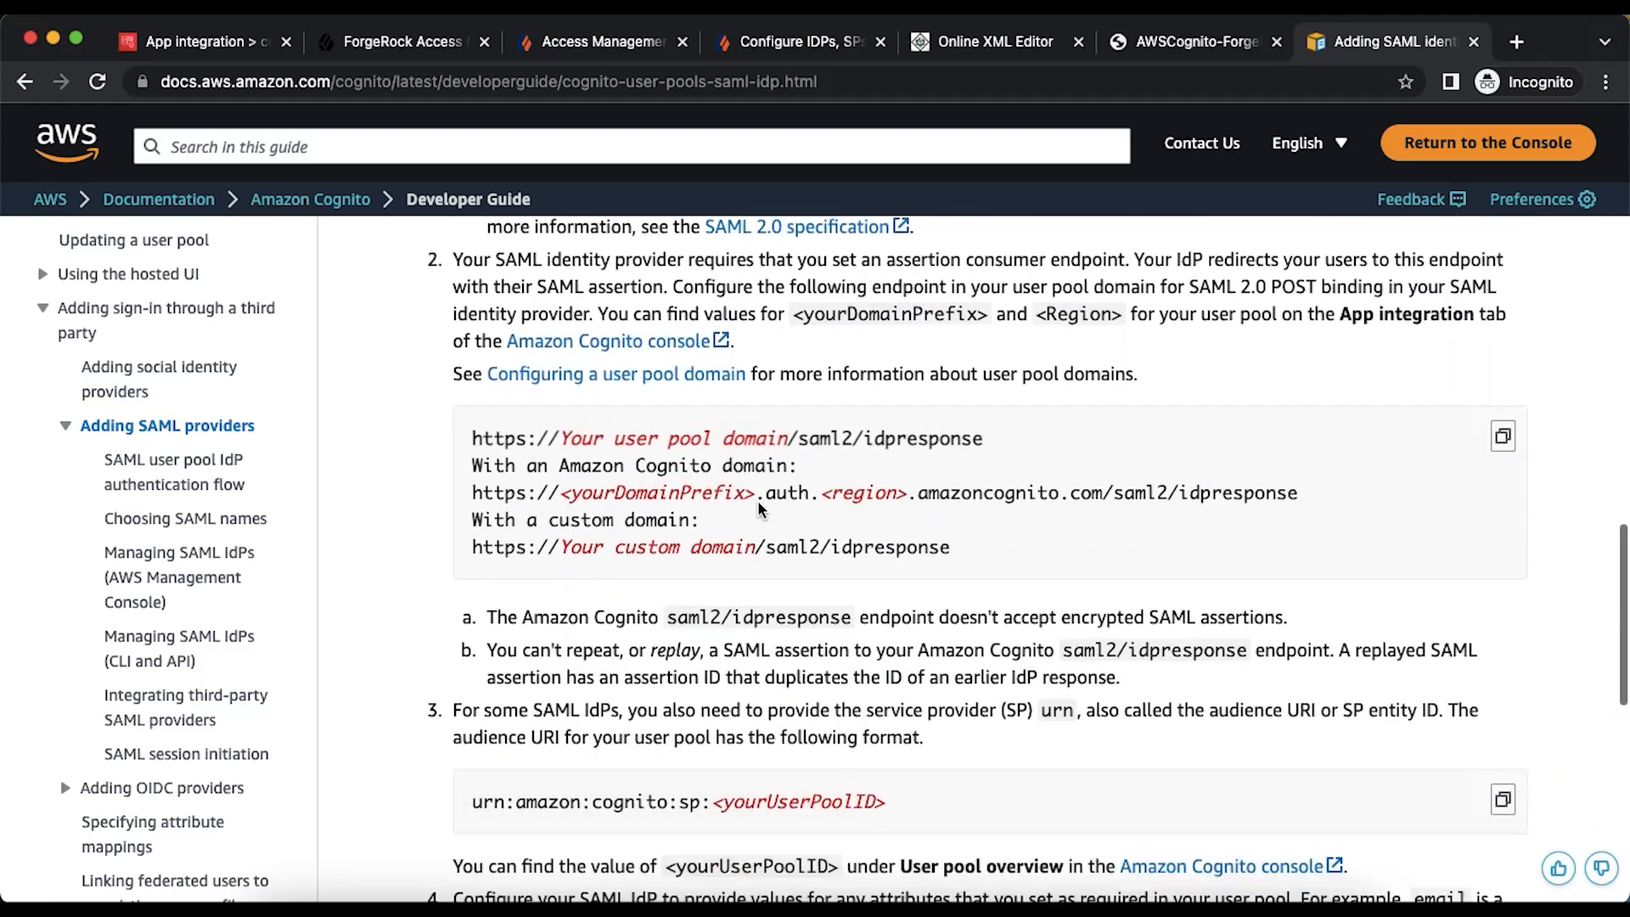
pyautogui.moveTo(475, 375); pyautogui.dragTo(993, 376)
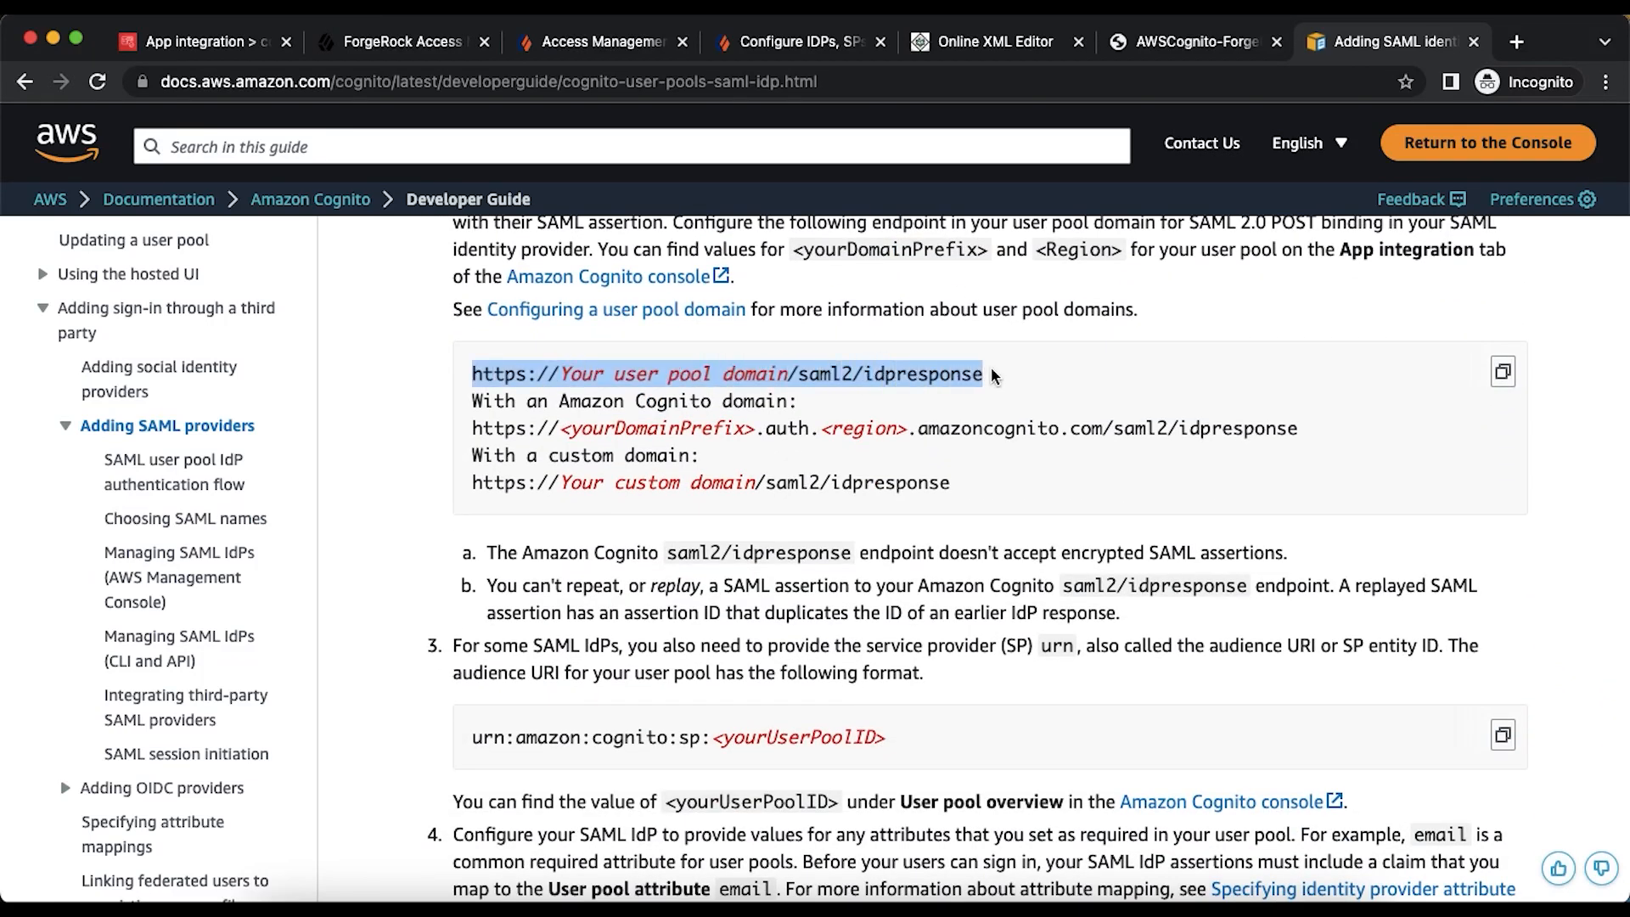
pyautogui.moveTo(476, 739); pyautogui.dragTo(900, 739)
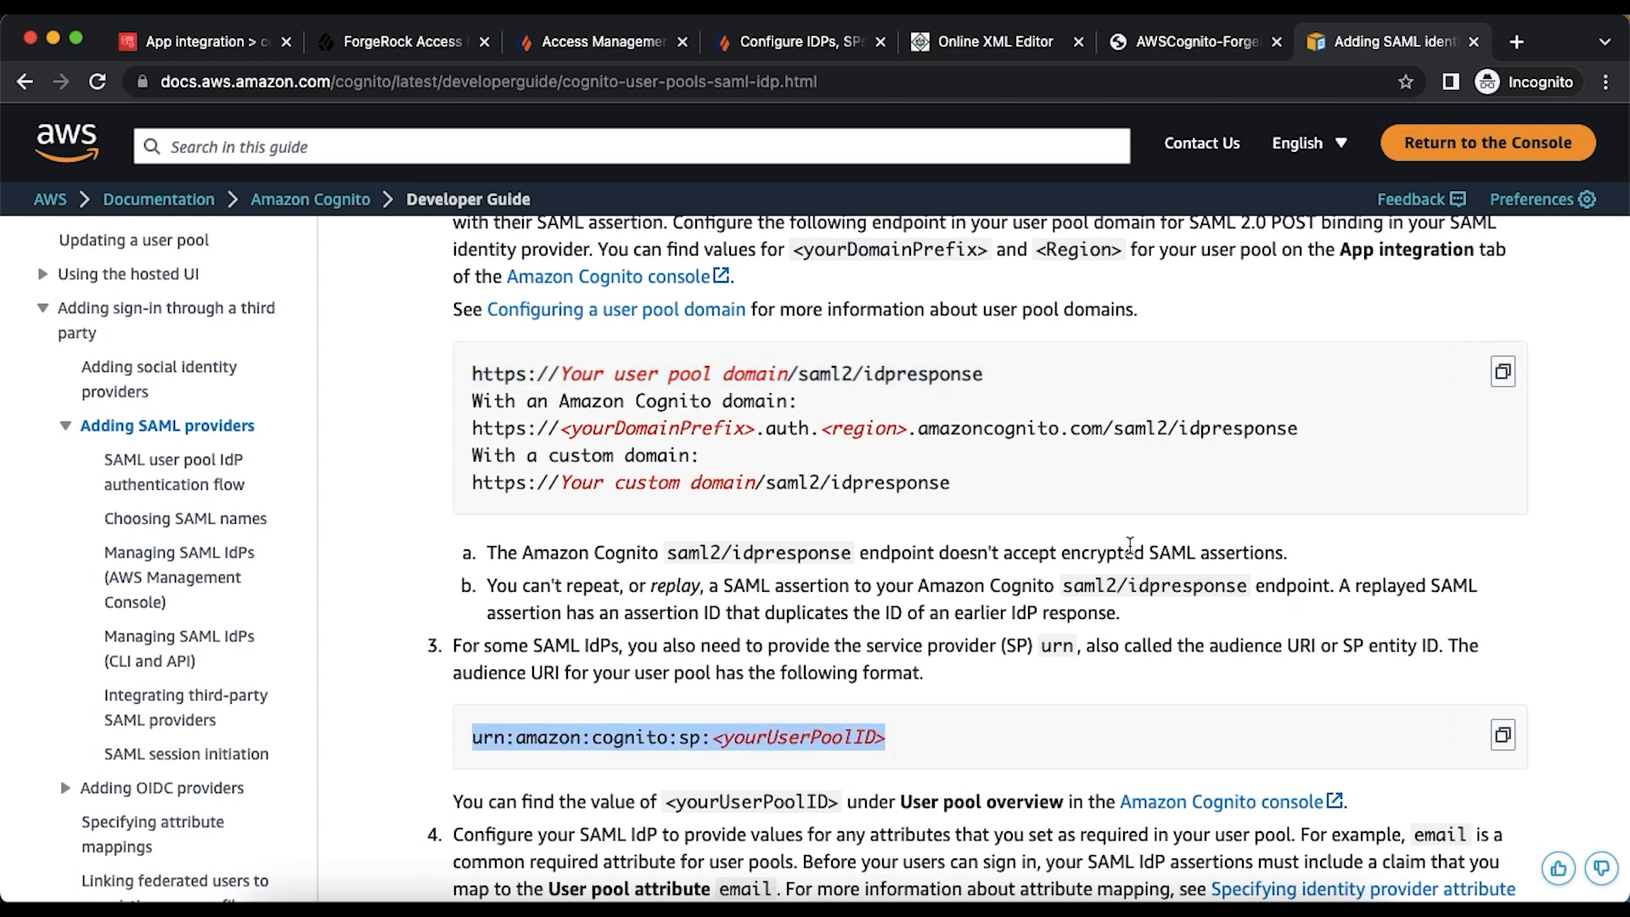
# - Search for 'samltools' in a new tab and open the SAMLTool.com site
pyautogui.click(1517, 42)
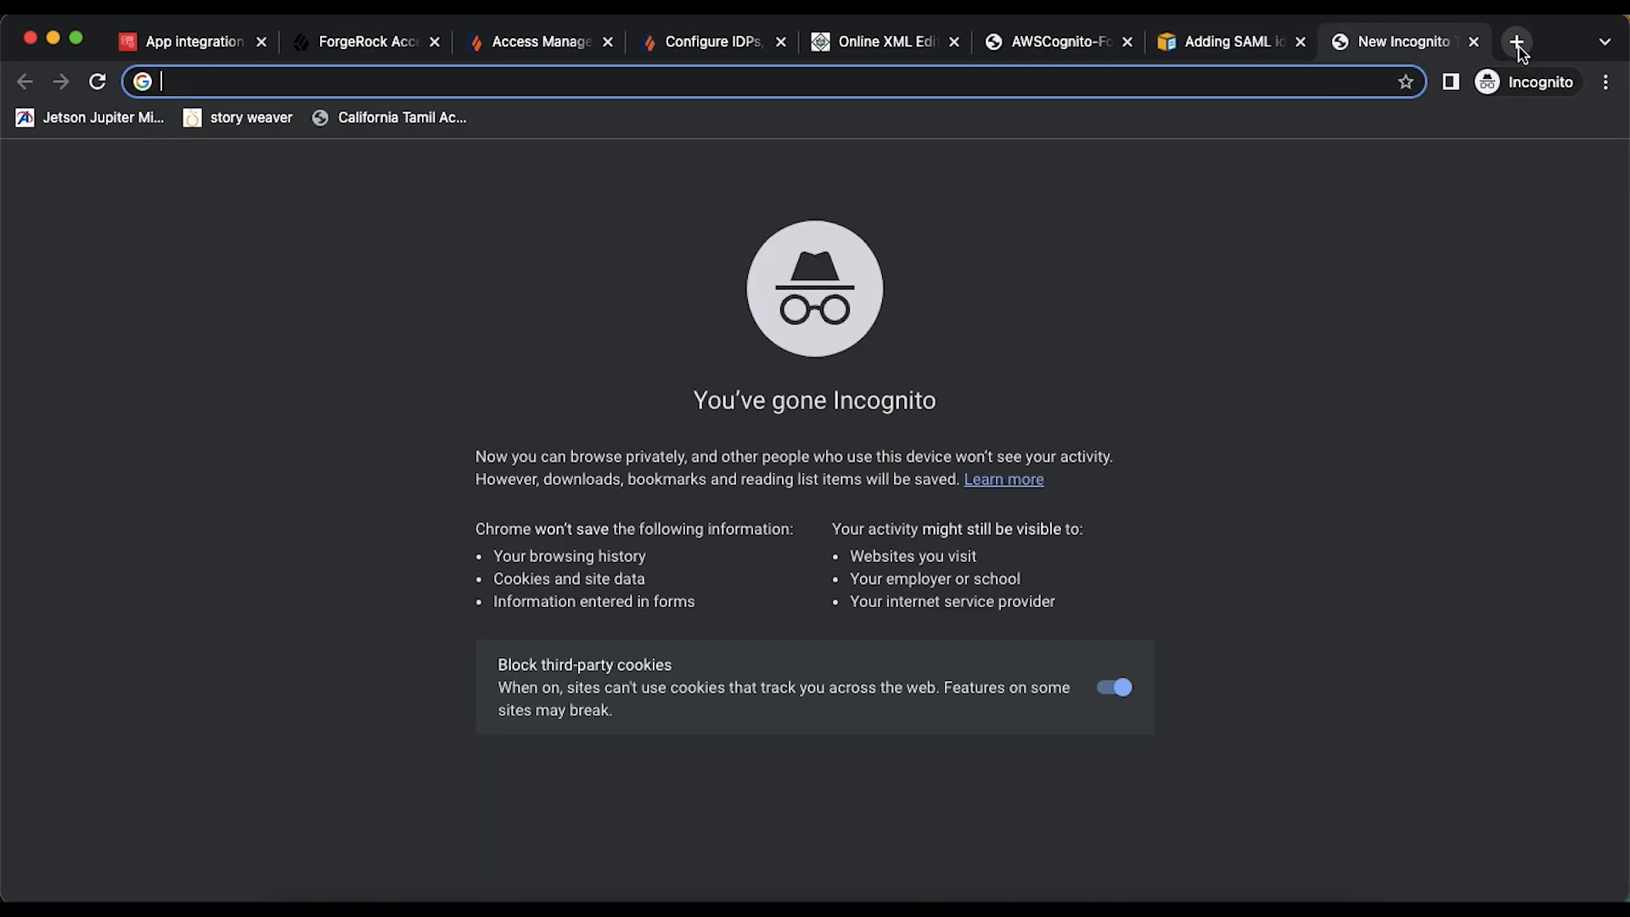
pyautogui.write('samltools')
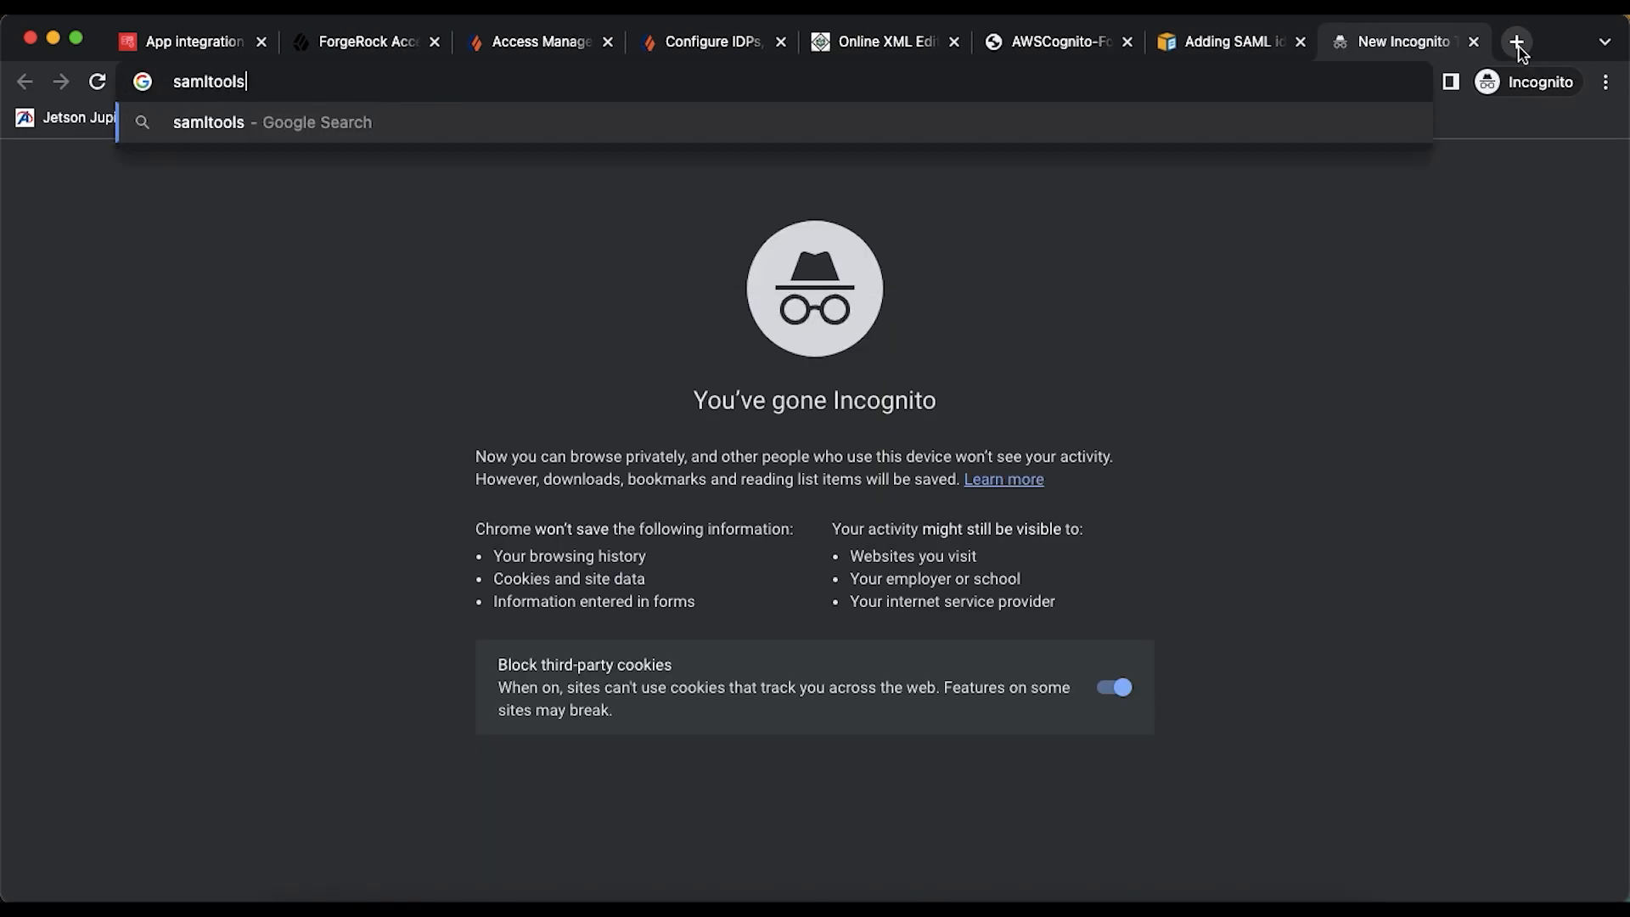
pyautogui.press('Return')
pyautogui.click(344, 471)
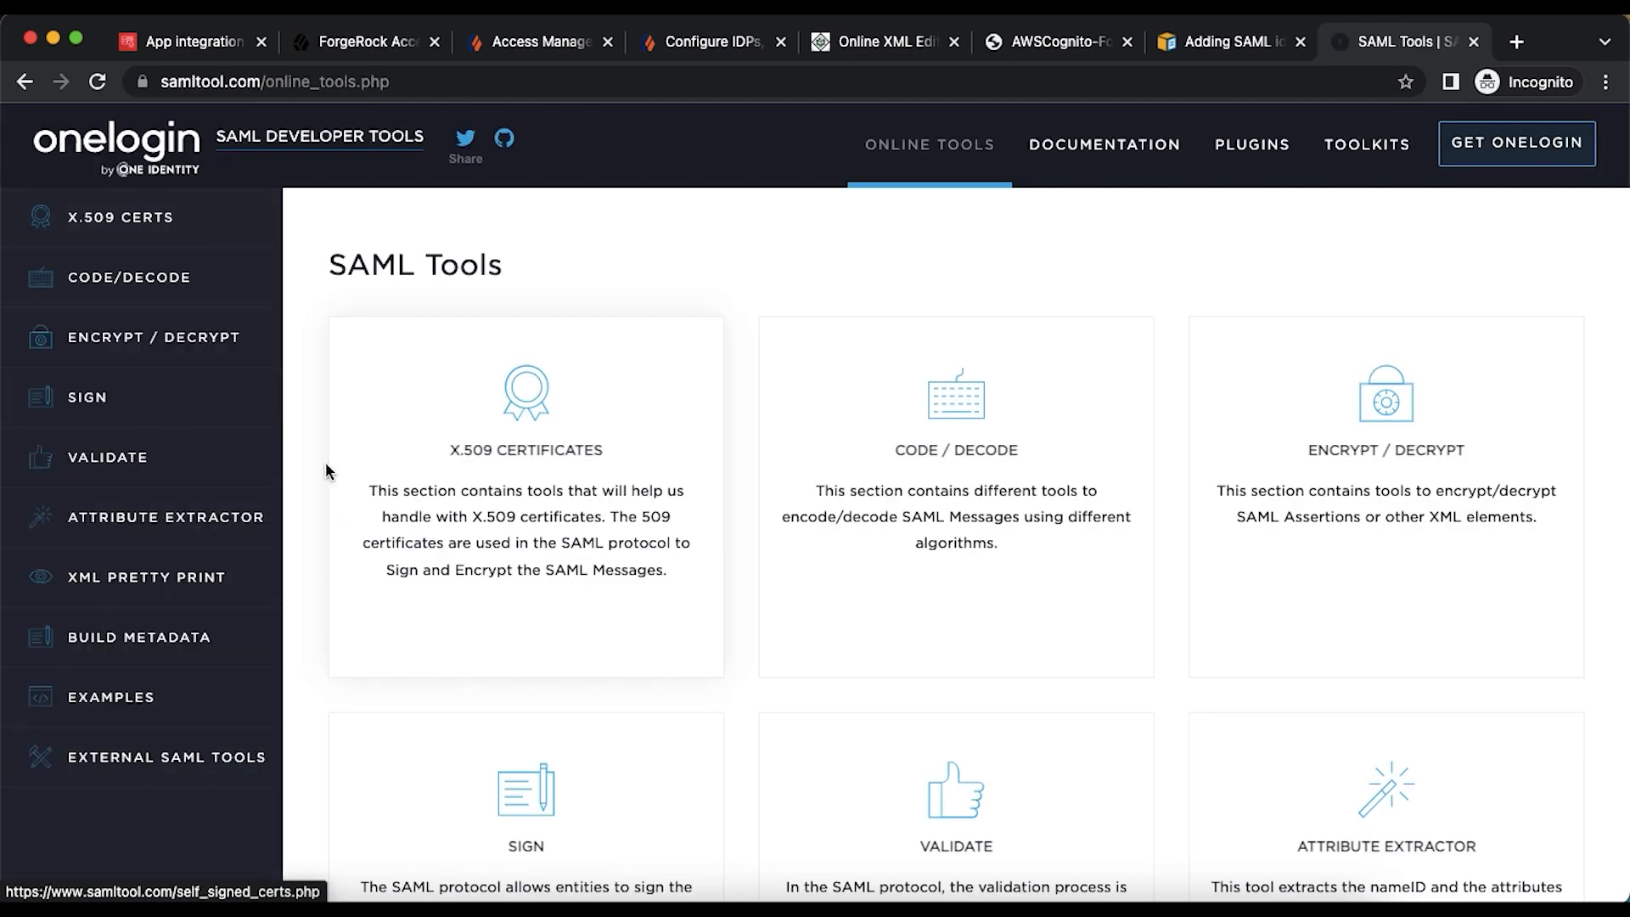
# - Open the Build SP Metadata form, select its EntityId and ACS fields, then return to the guide
pyautogui.click(167, 643)
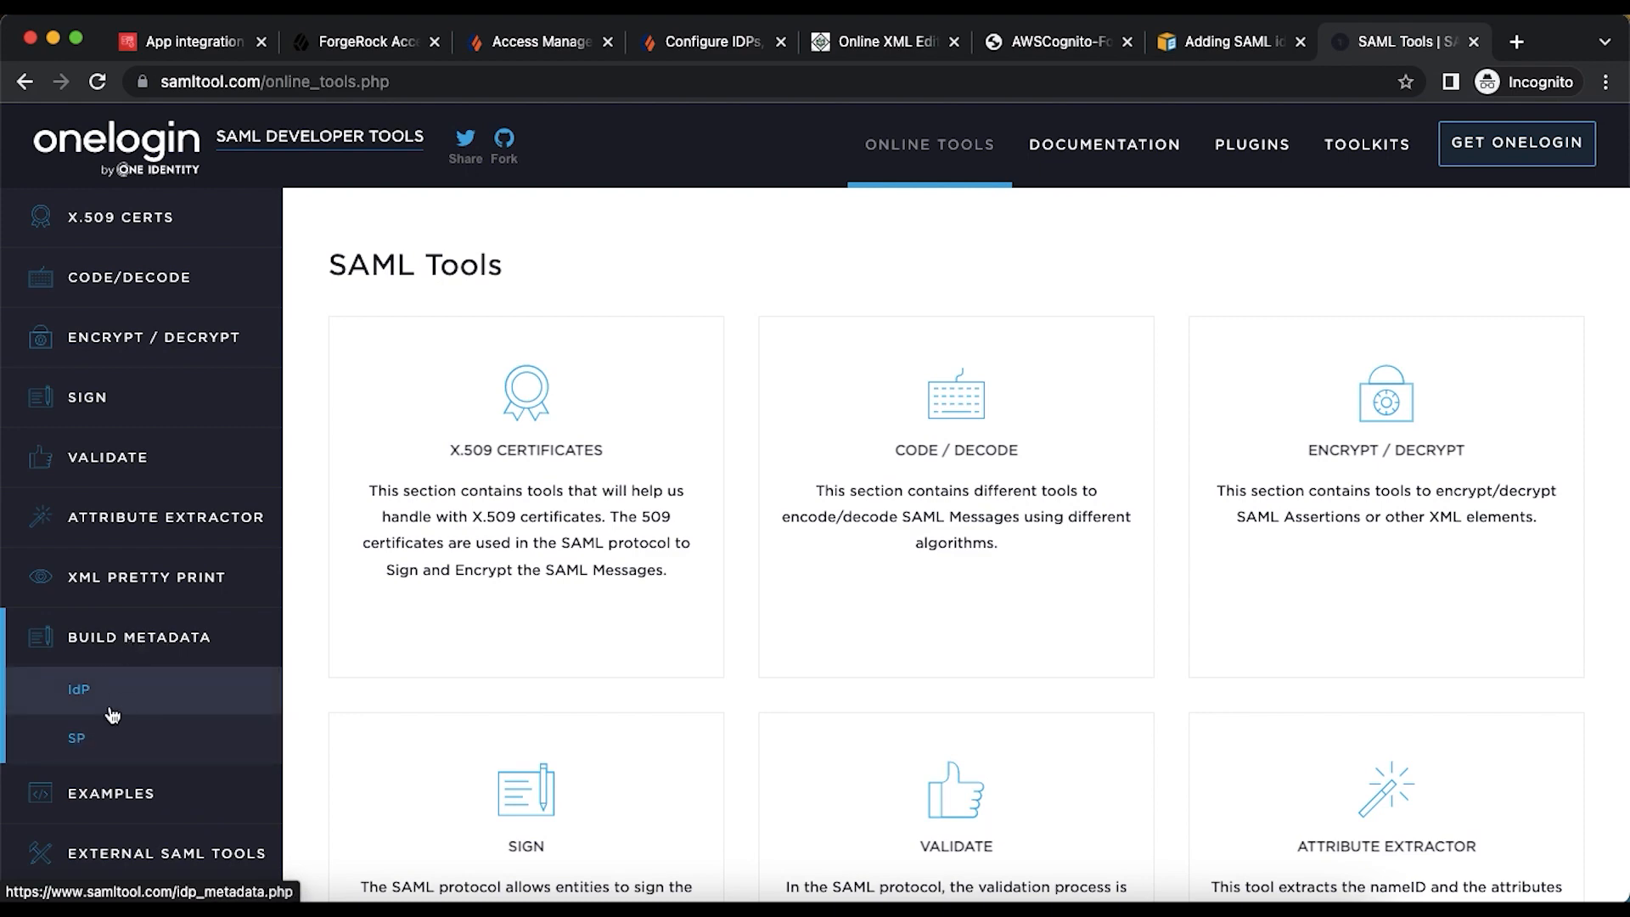
pyautogui.click(84, 739)
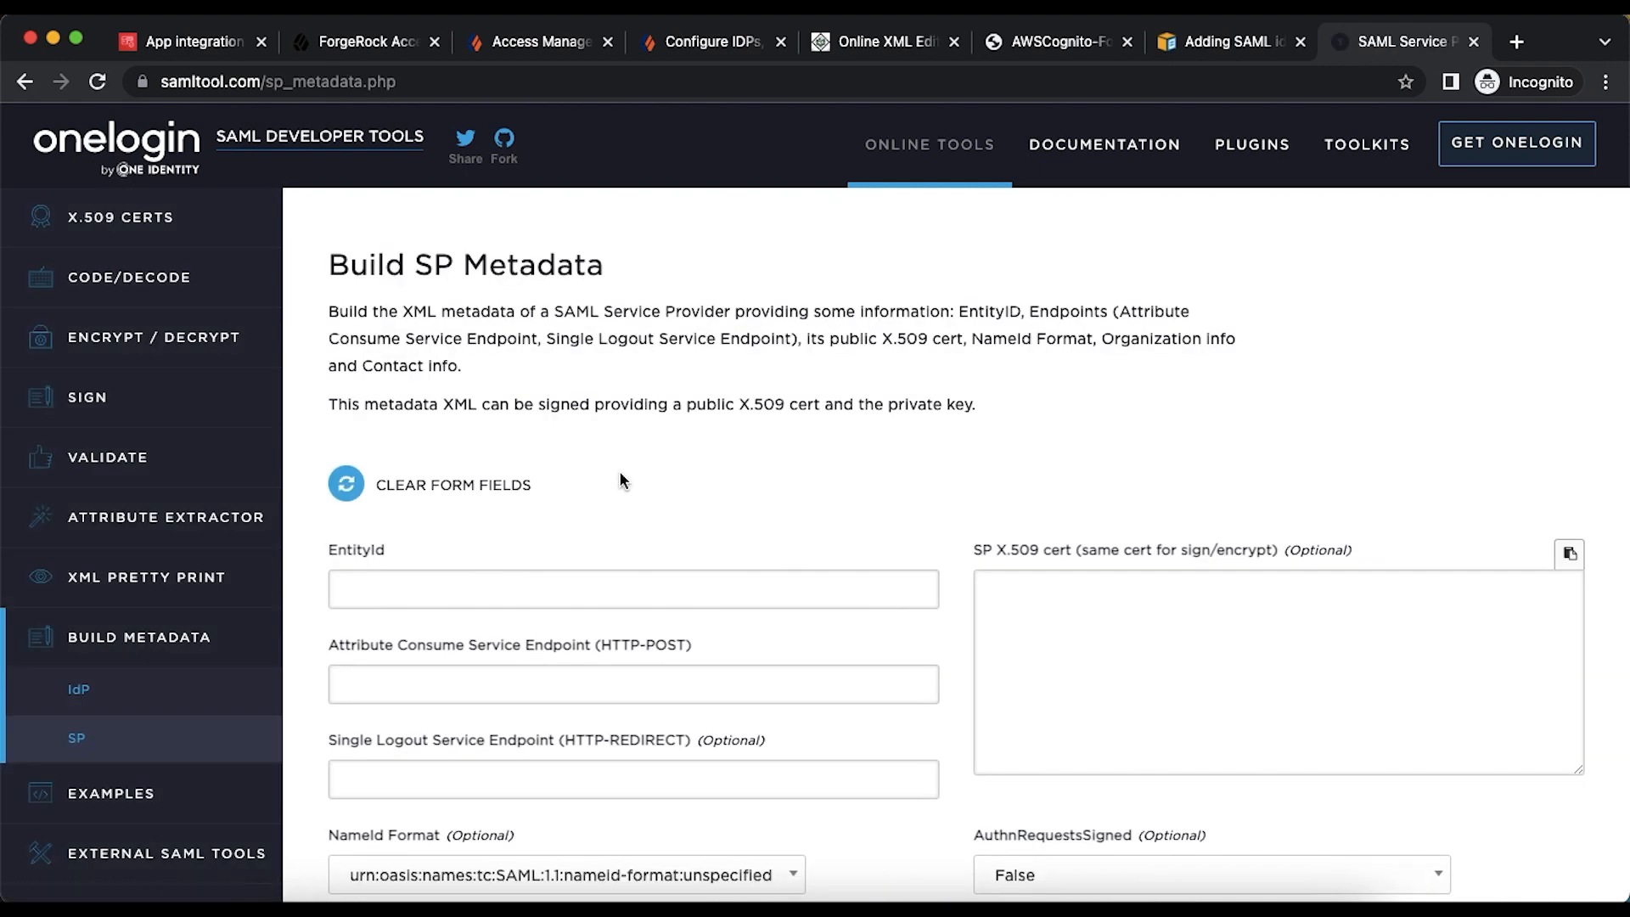
pyautogui.scroll(-3, 615, 456)
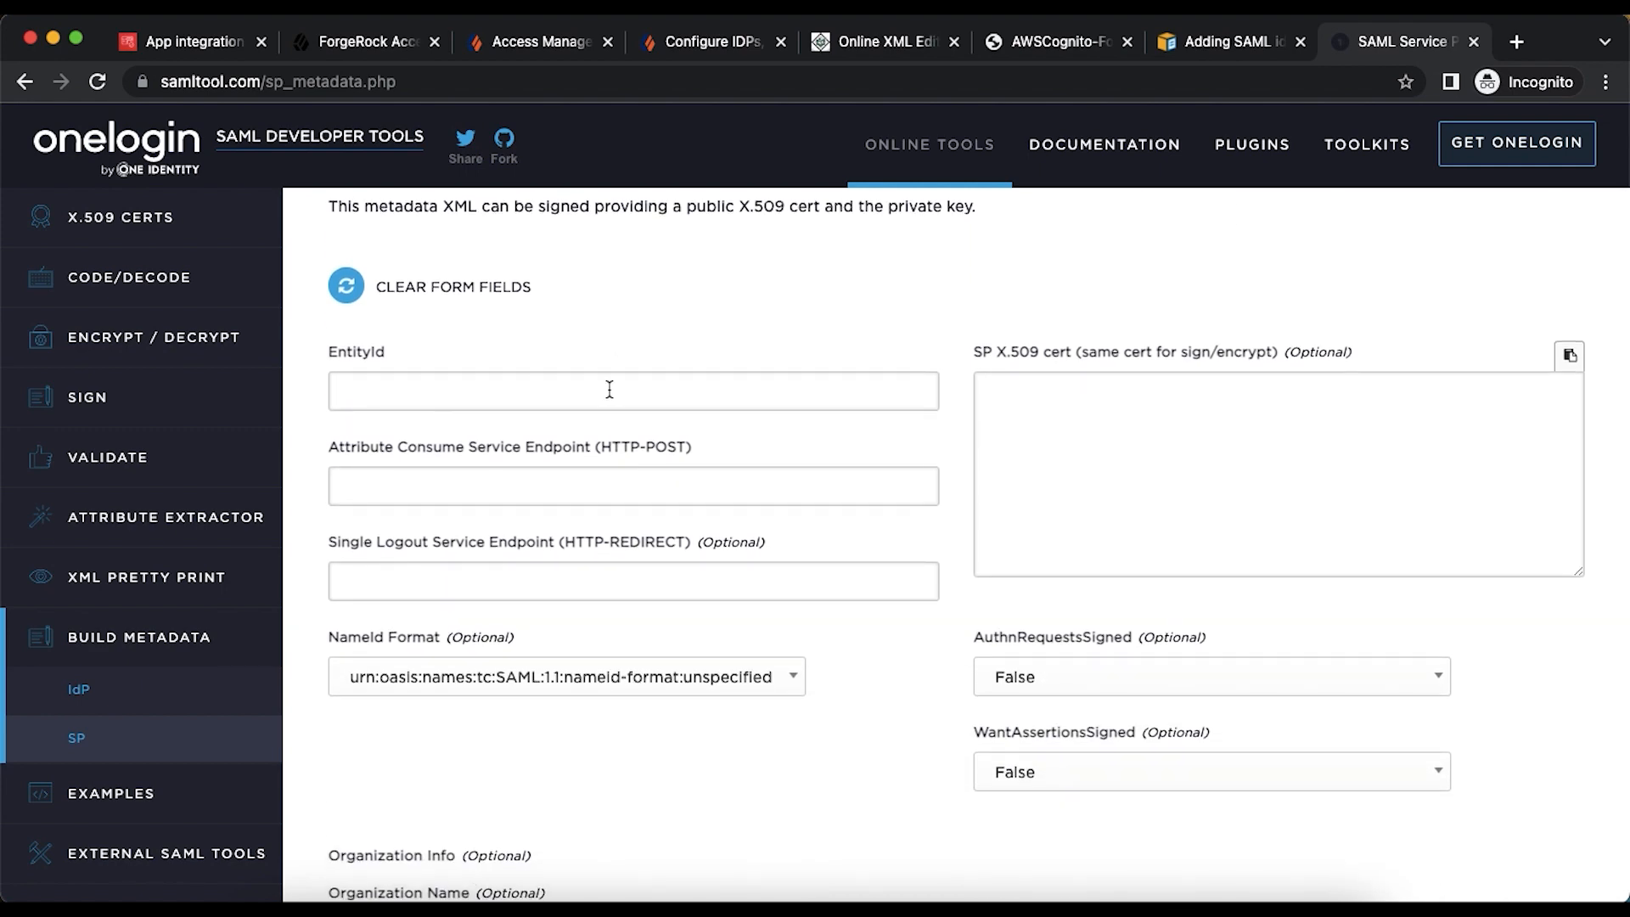
pyautogui.click(608, 387)
pyautogui.click(611, 475)
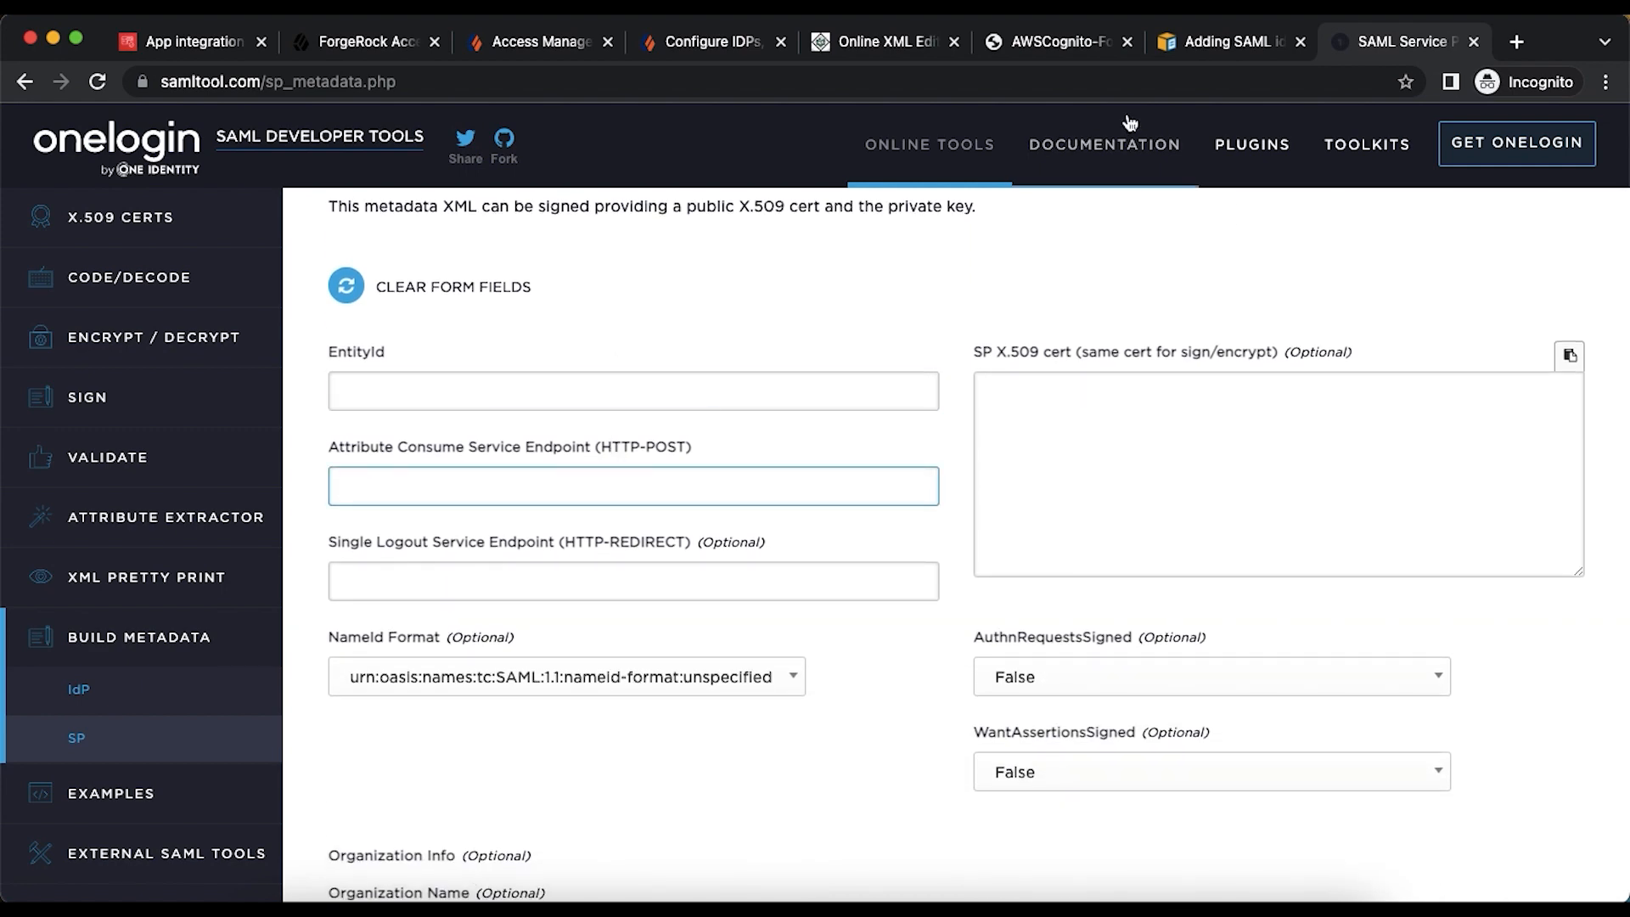
pyautogui.click(1210, 47)
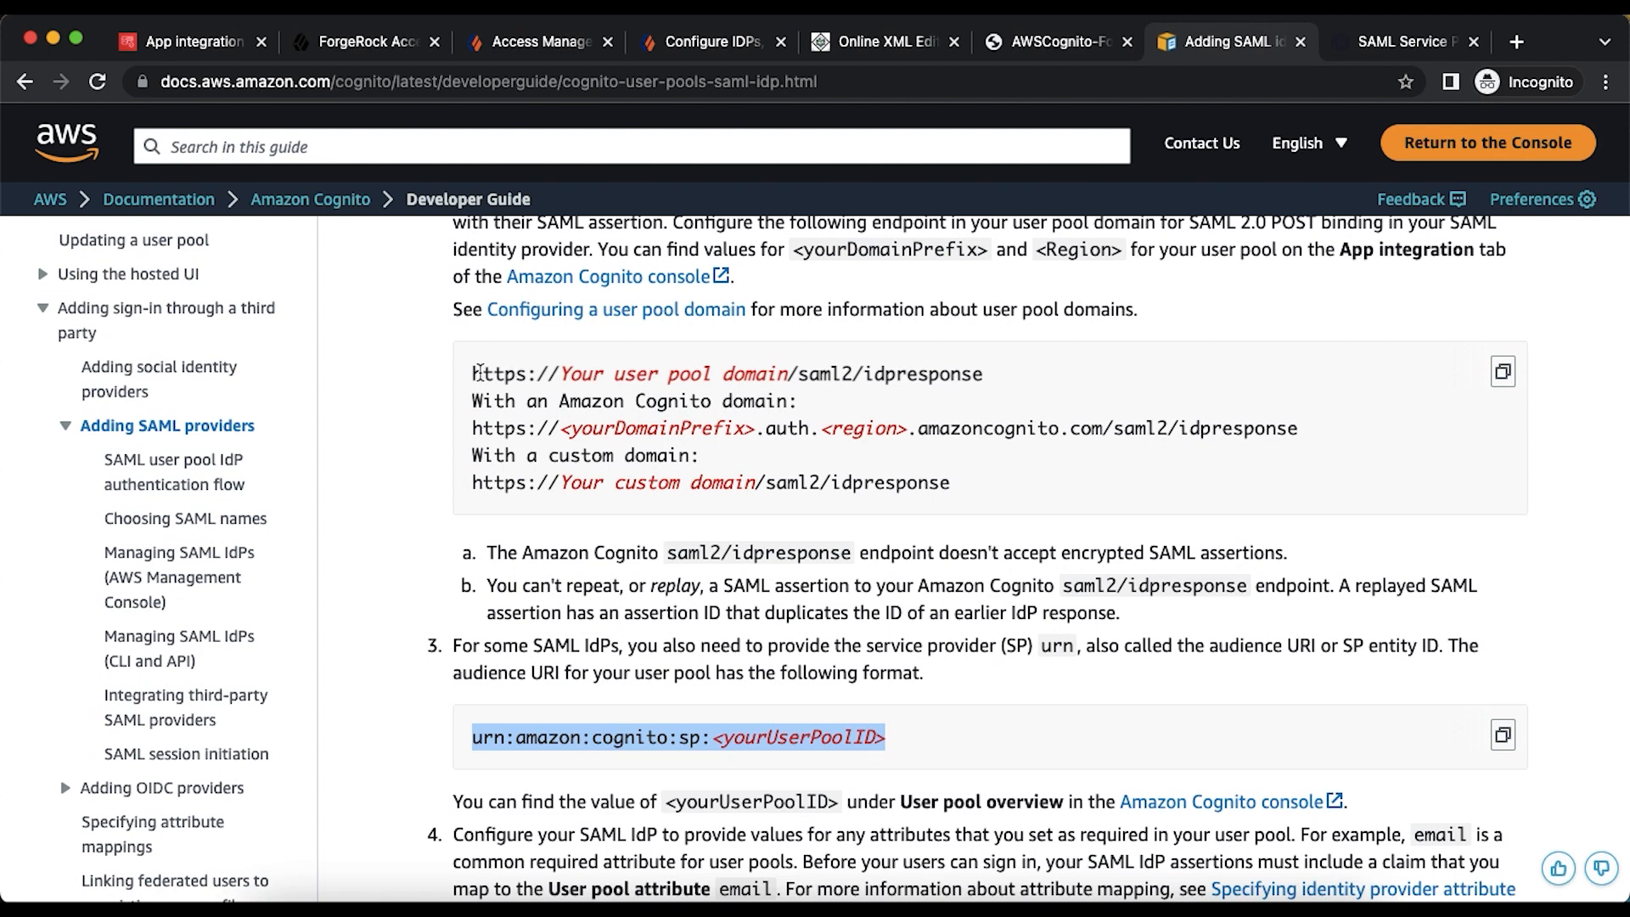
# - Copy the idpresponse URL template into the ACS field and the SP urn line into EntityId
pyautogui.moveTo(478, 373); pyautogui.dragTo(993, 384)
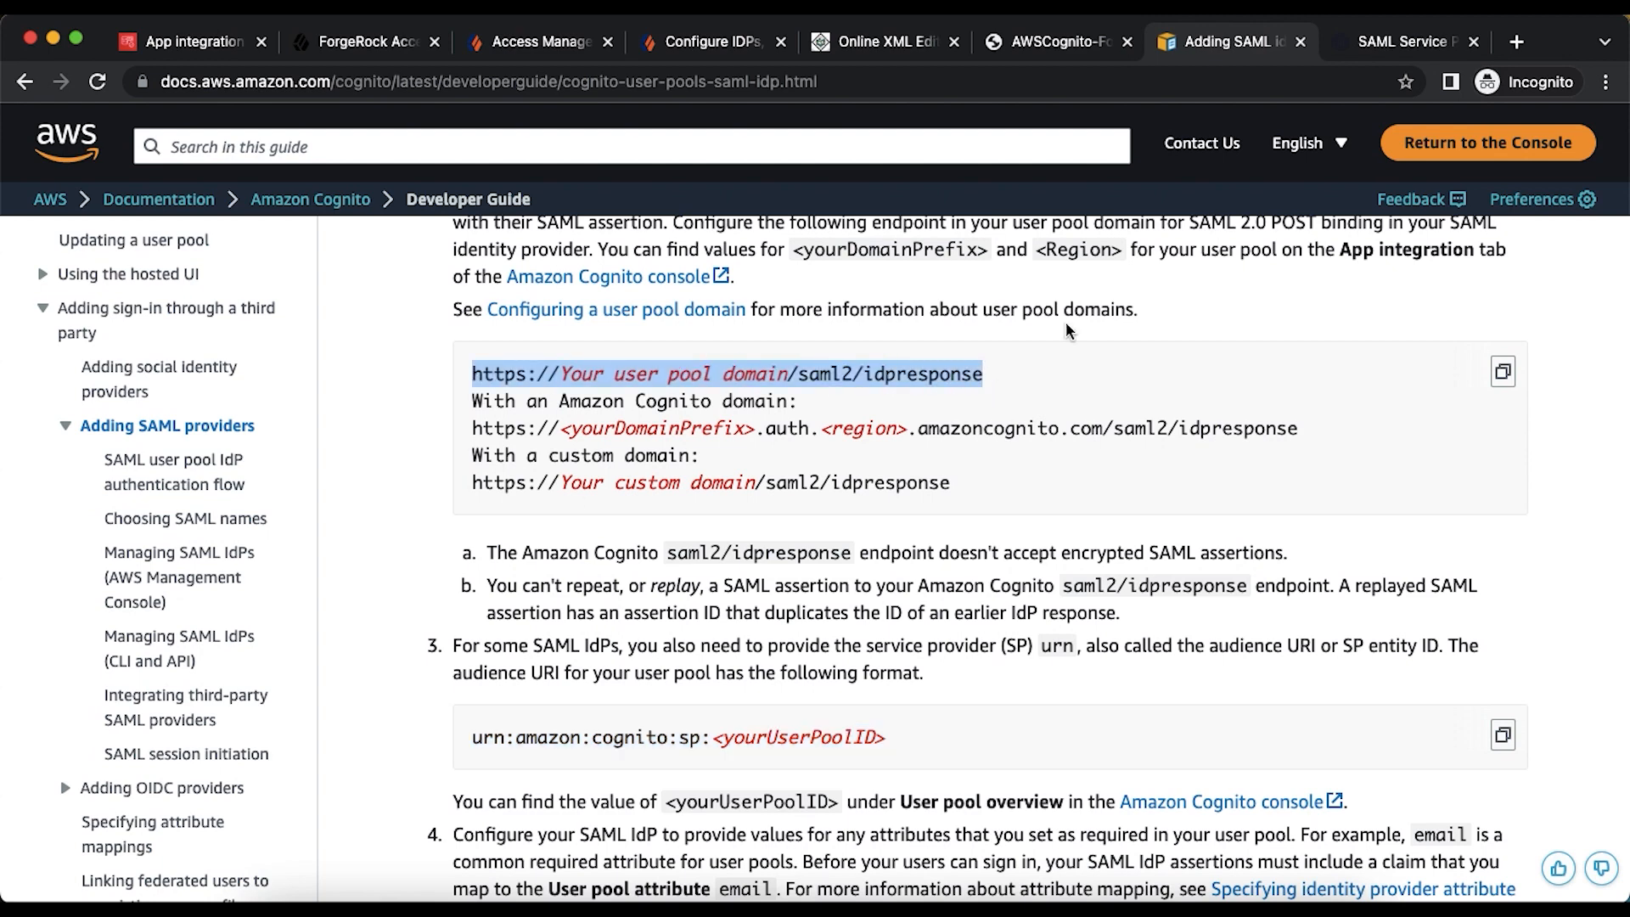
pyautogui.press('super+c')
pyautogui.click(1384, 42)
pyautogui.press('super+v')
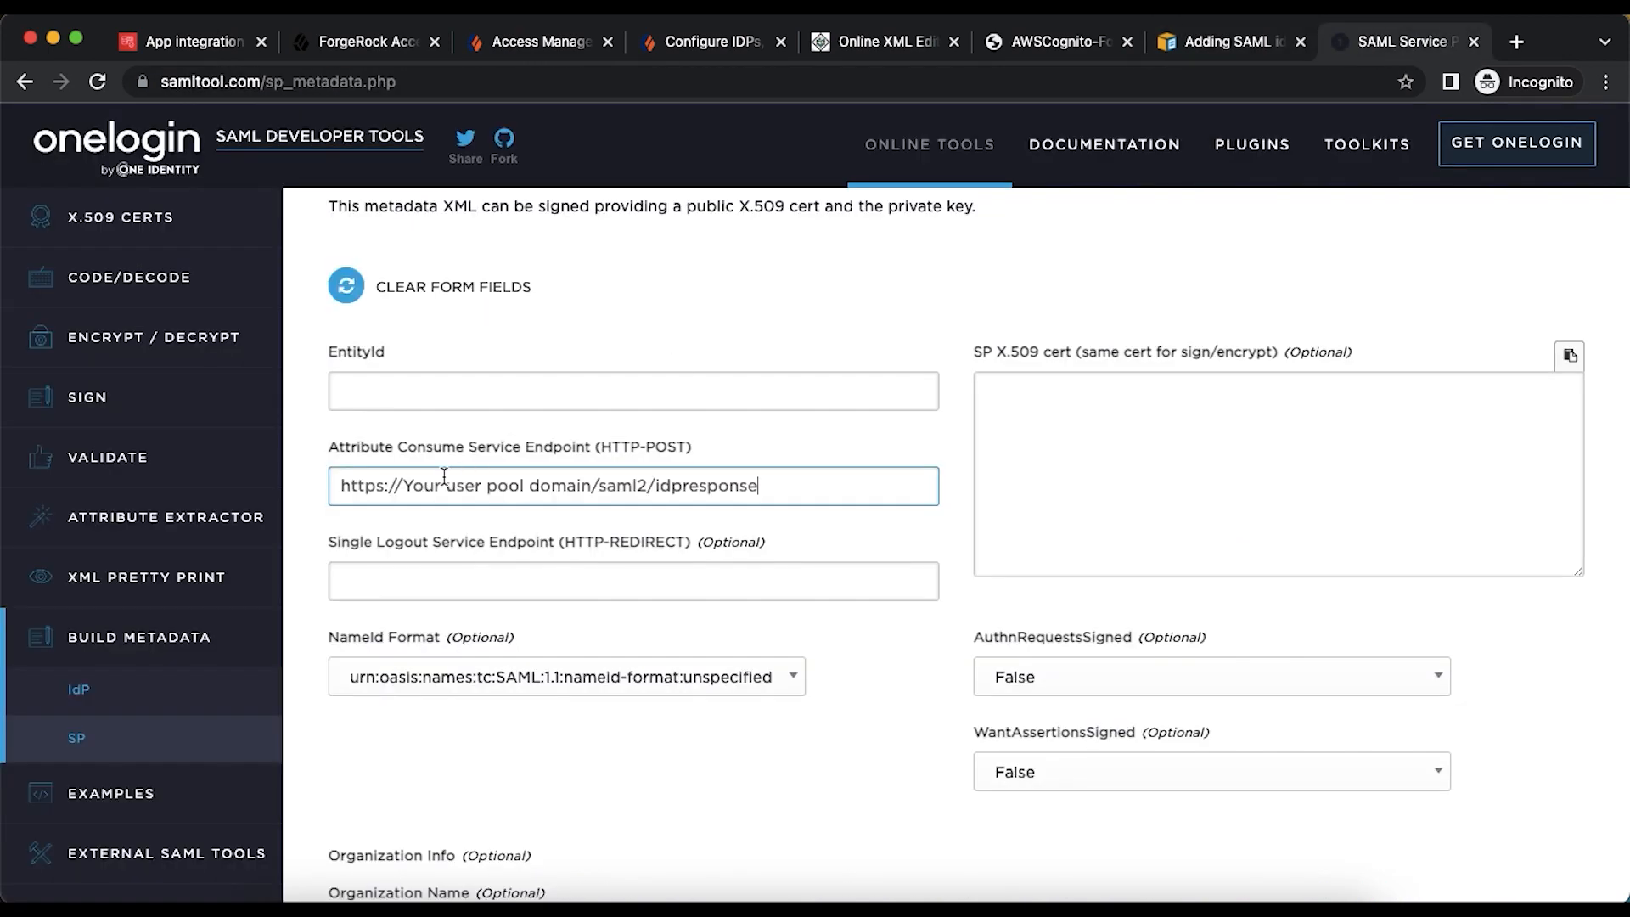
pyautogui.click(1237, 51)
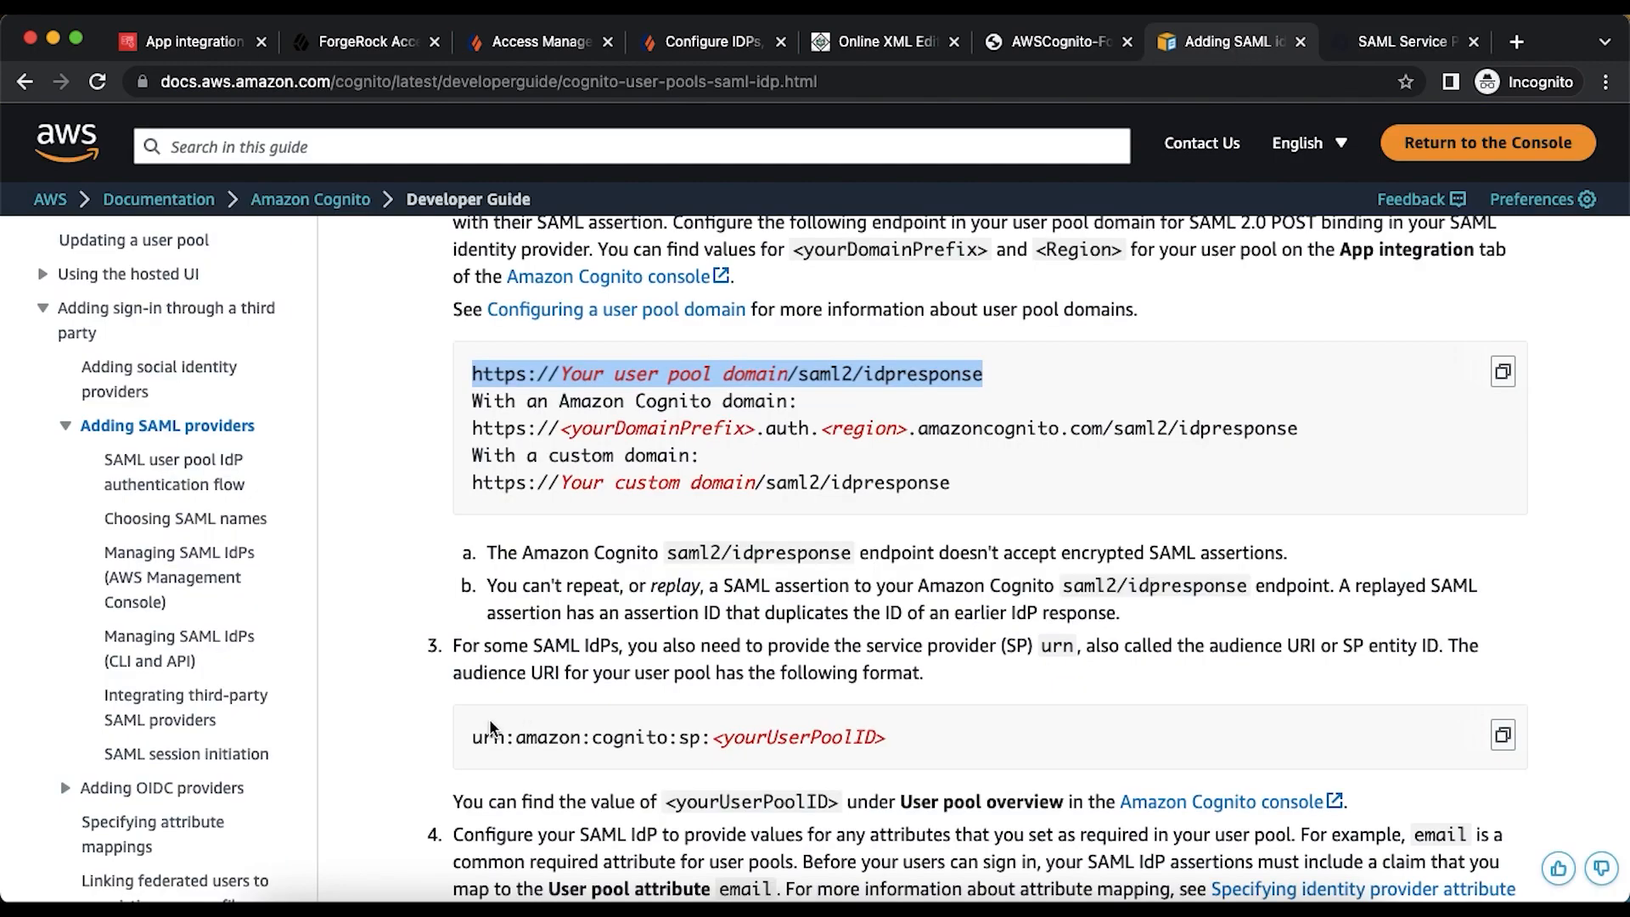
pyautogui.moveTo(473, 739); pyautogui.dragTo(924, 738)
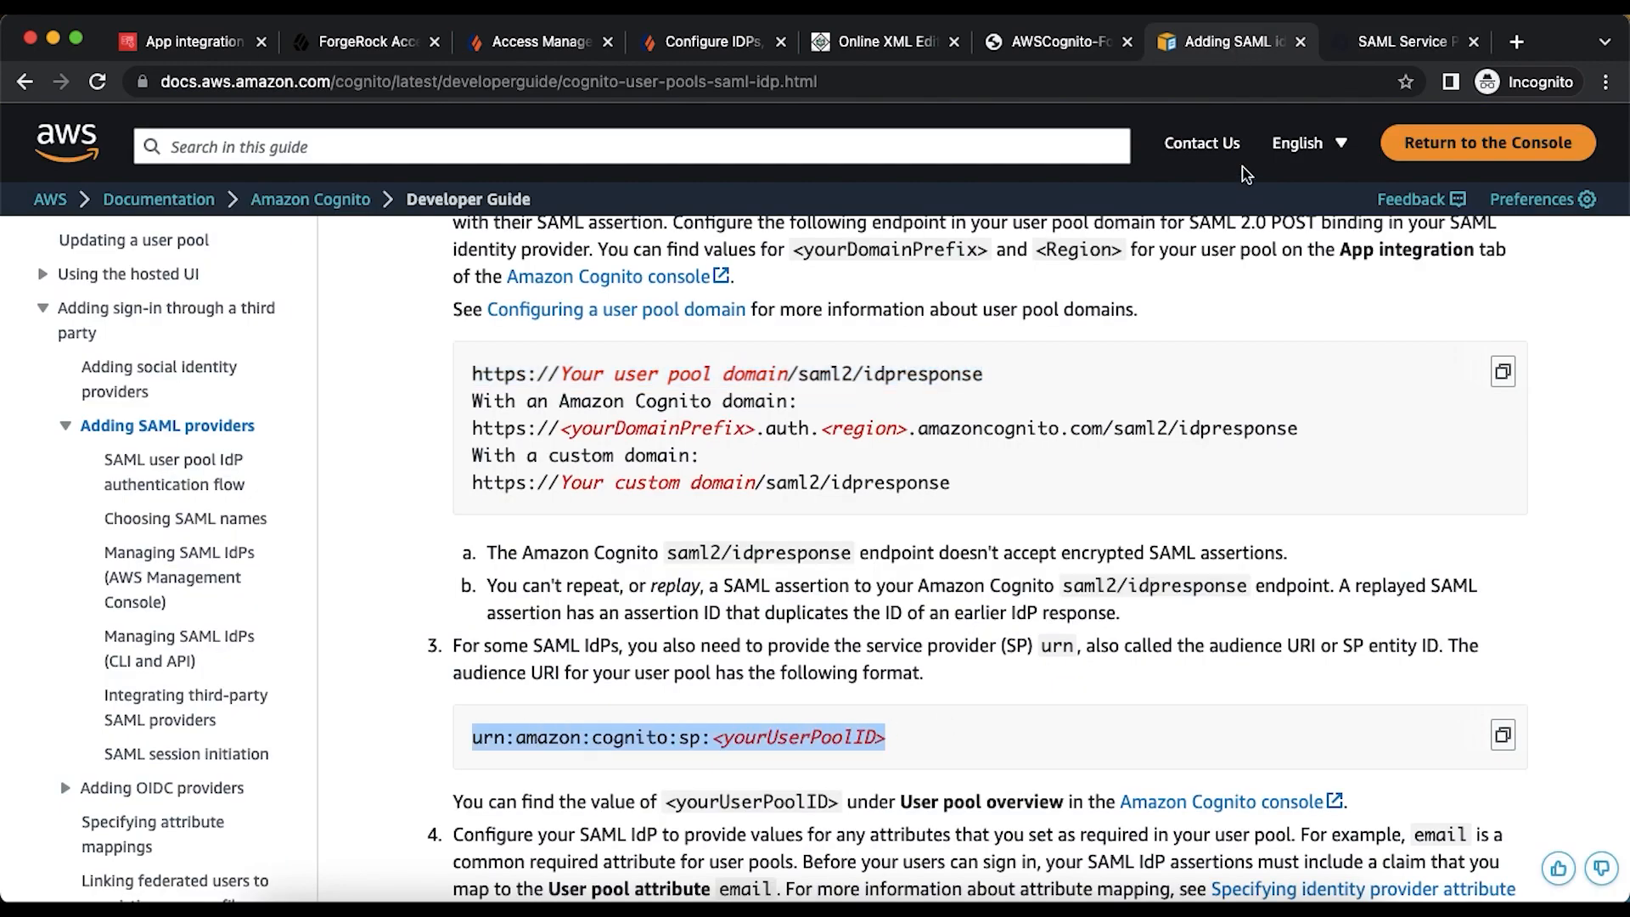
pyautogui.click(1398, 42)
pyautogui.click(564, 394)
pyautogui.press('super+v')
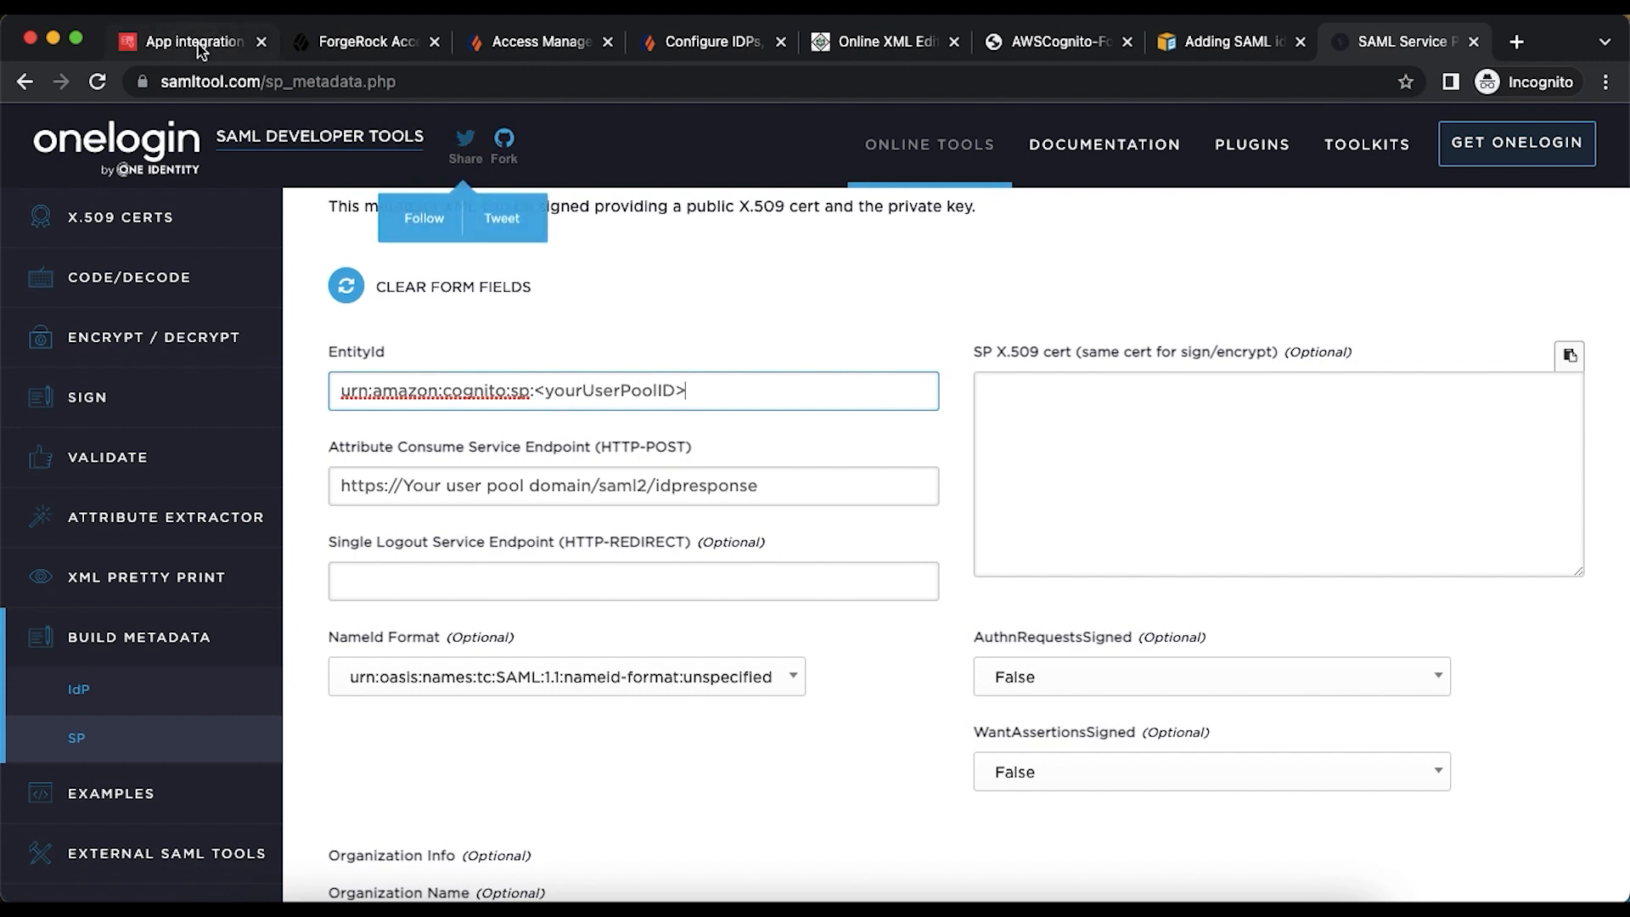
# - Replace the <yourUserPoolID> placeholder in EntityId with the cogfr pool ID
pyautogui.press('super+1')
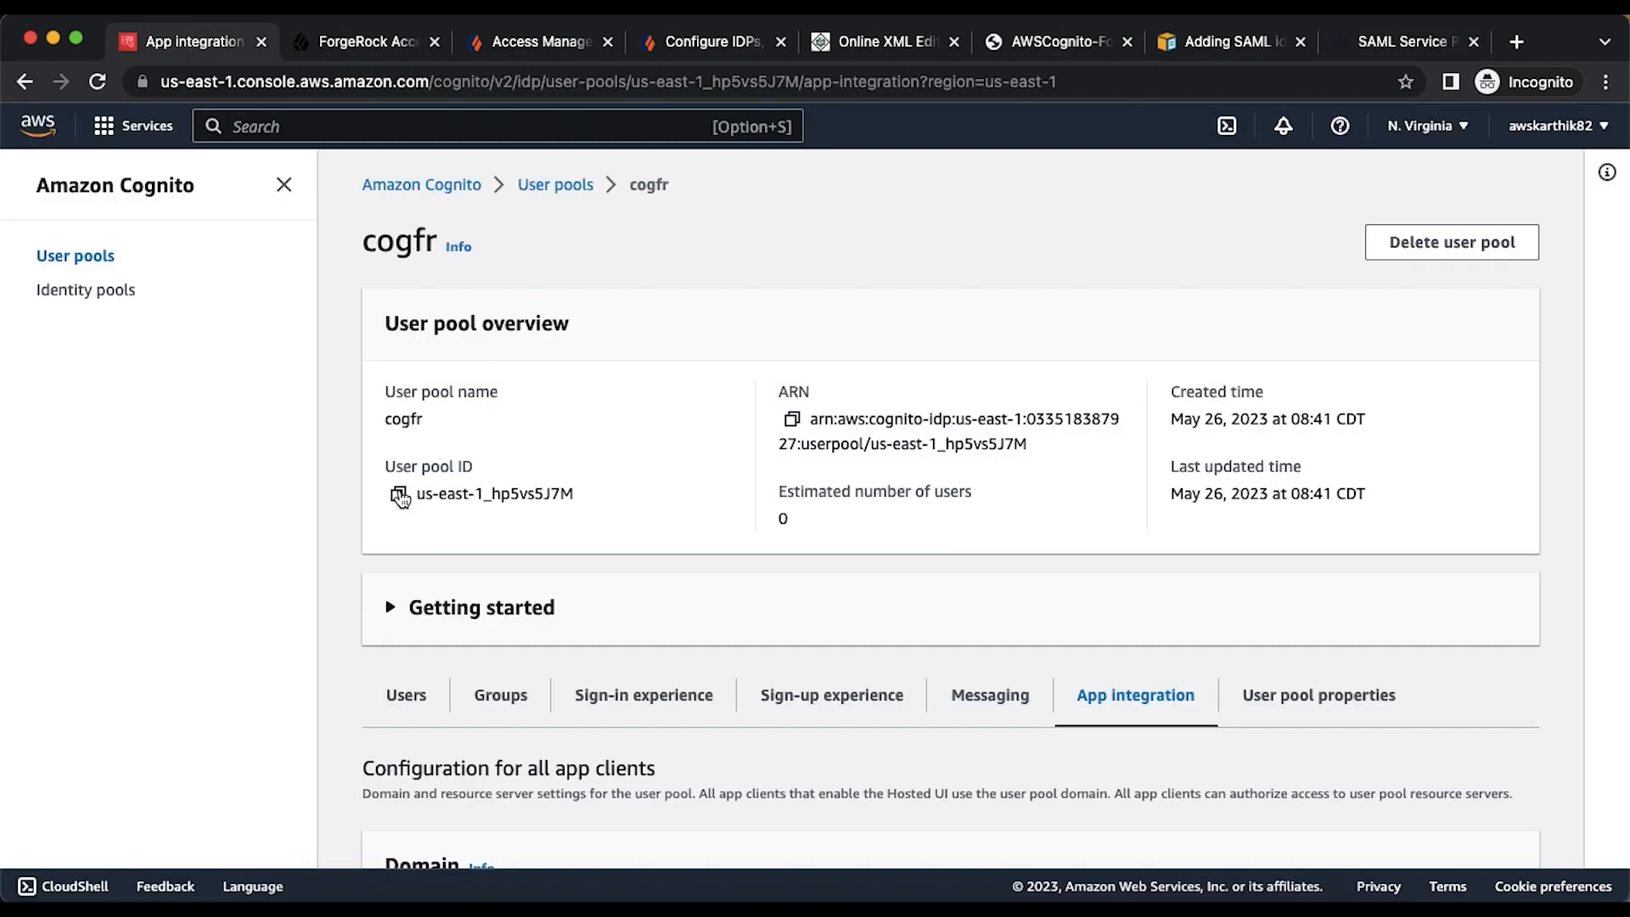
pyautogui.click(397, 493)
pyautogui.click(1405, 41)
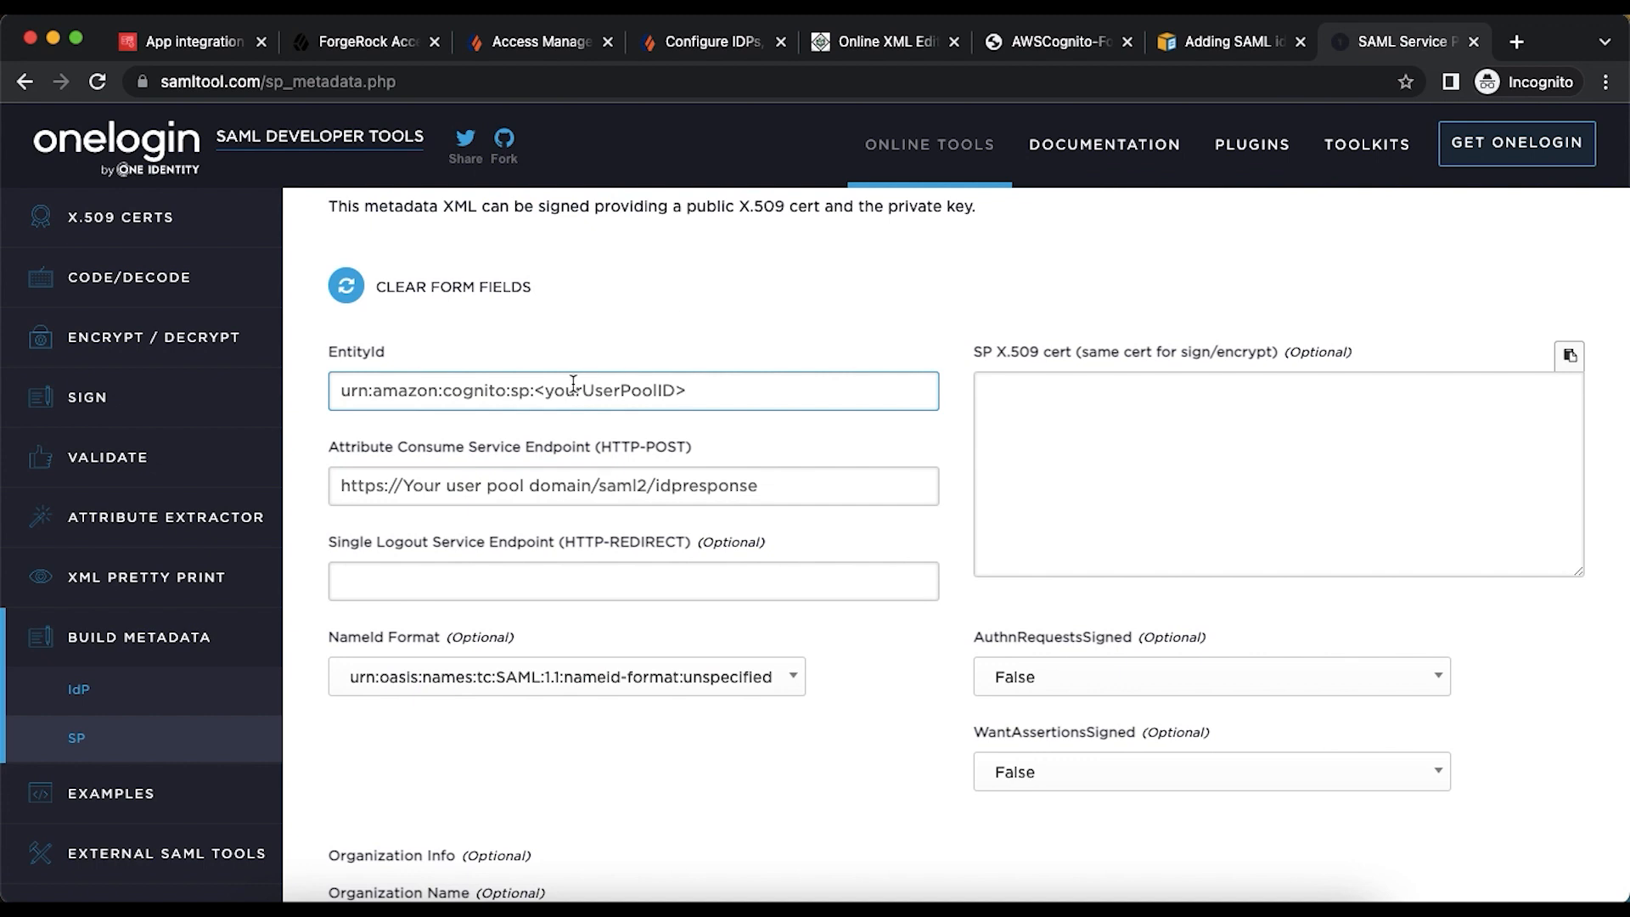
pyautogui.moveTo(537, 389); pyautogui.dragTo(718, 389)
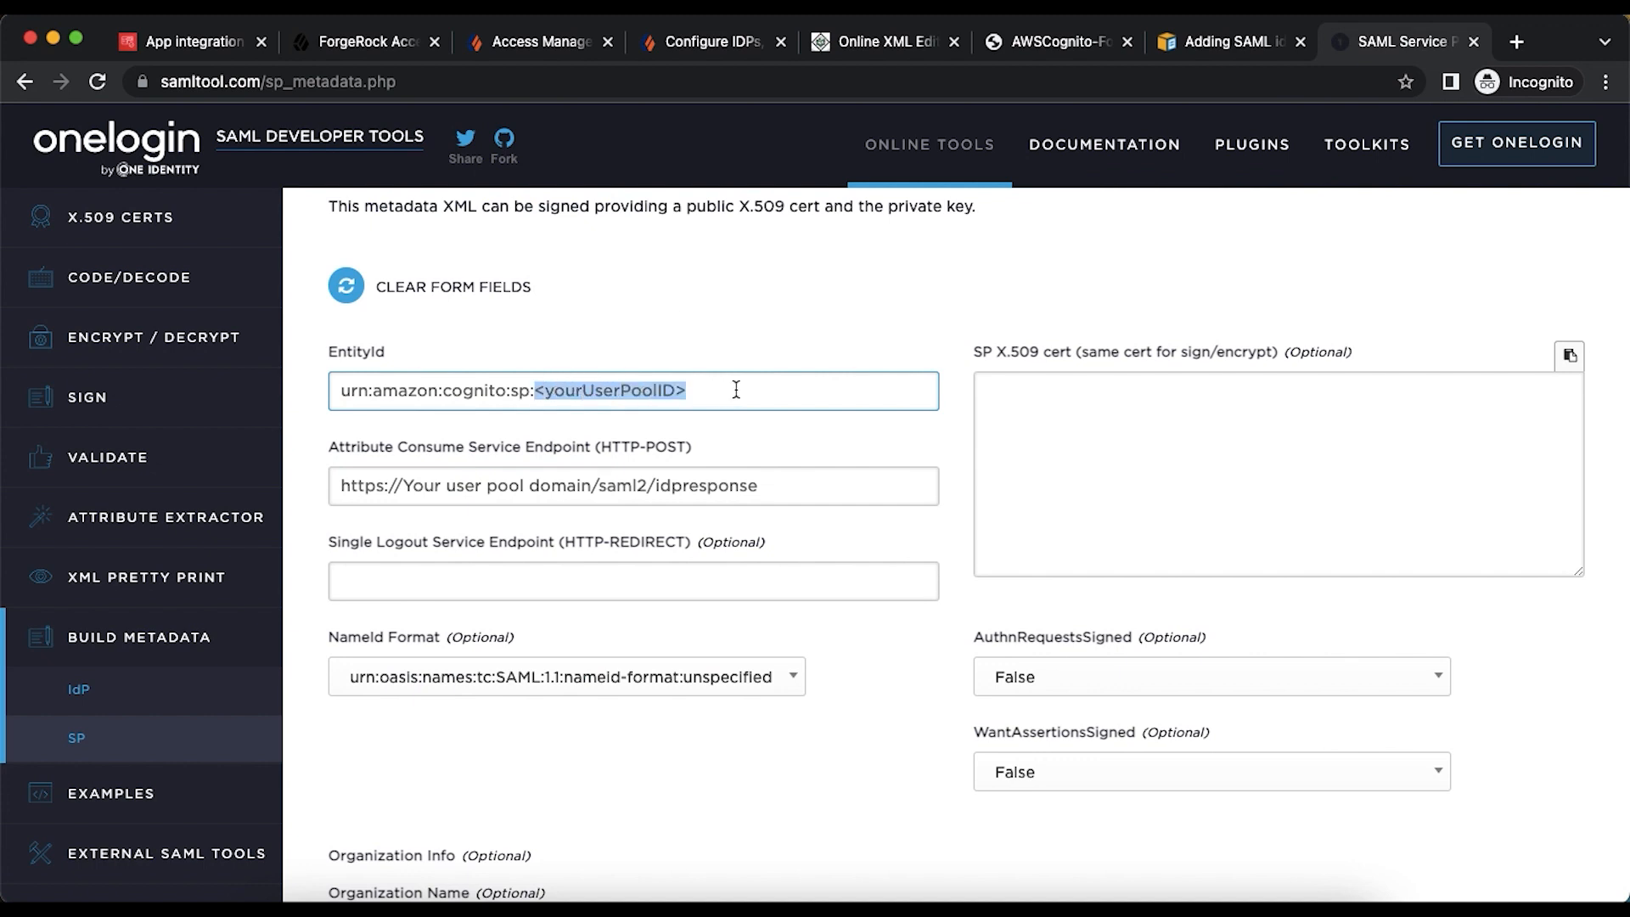
pyautogui.press('super+v')
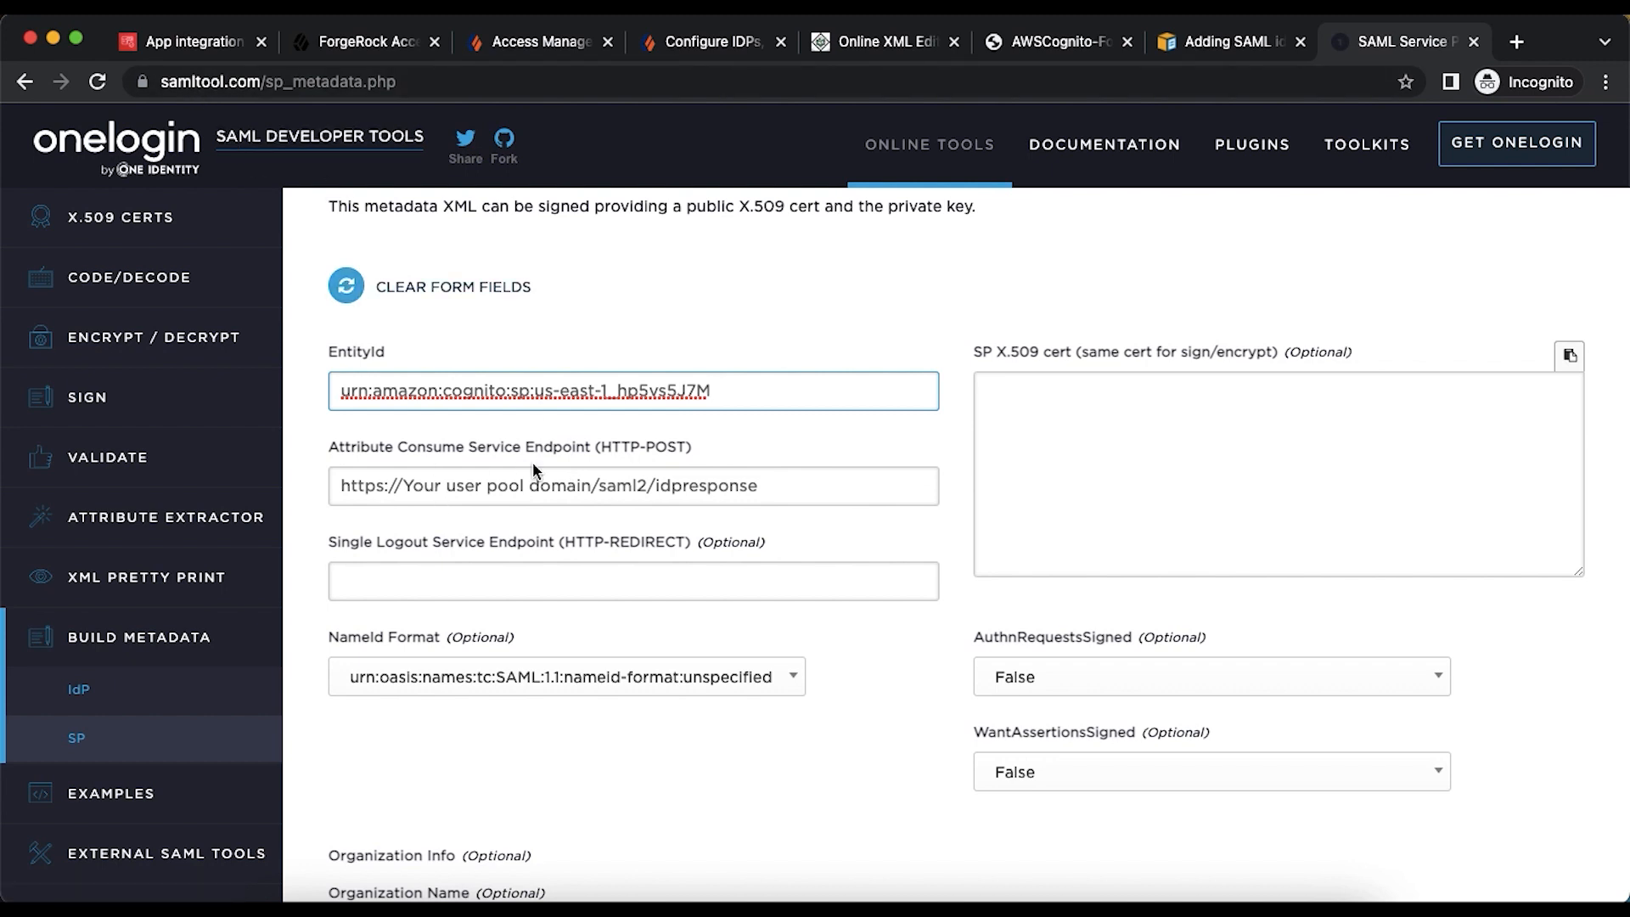
# - Copy the Cognito domain URL from the app integration page
pyautogui.click(175, 47)
pyautogui.scroll(-5, 509, 624)
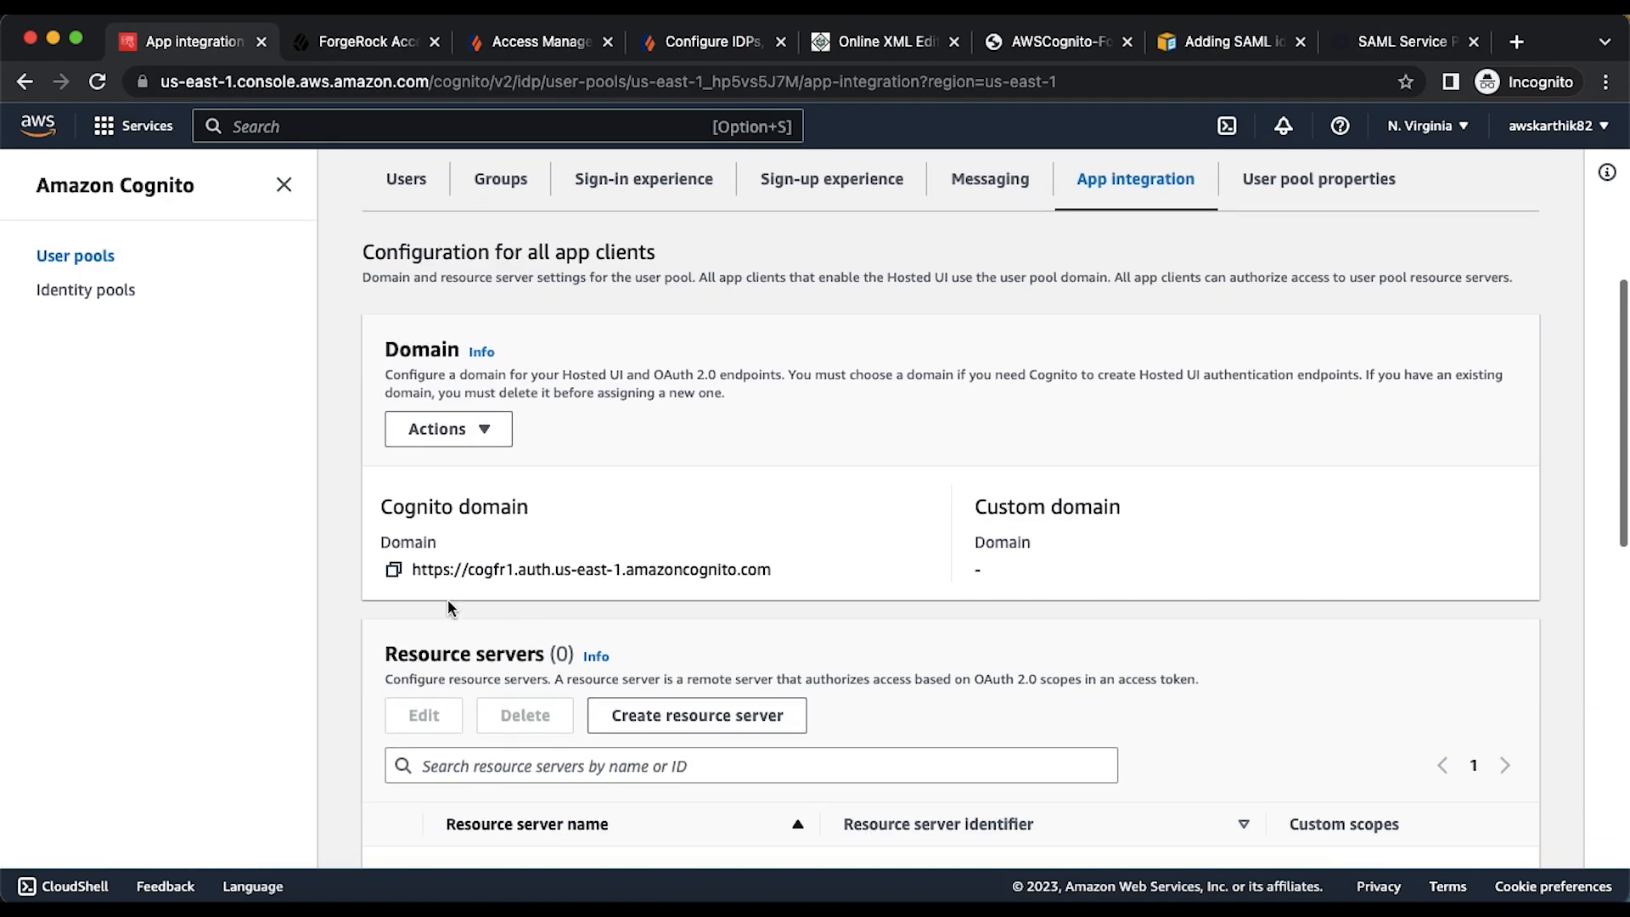
pyautogui.click(394, 571)
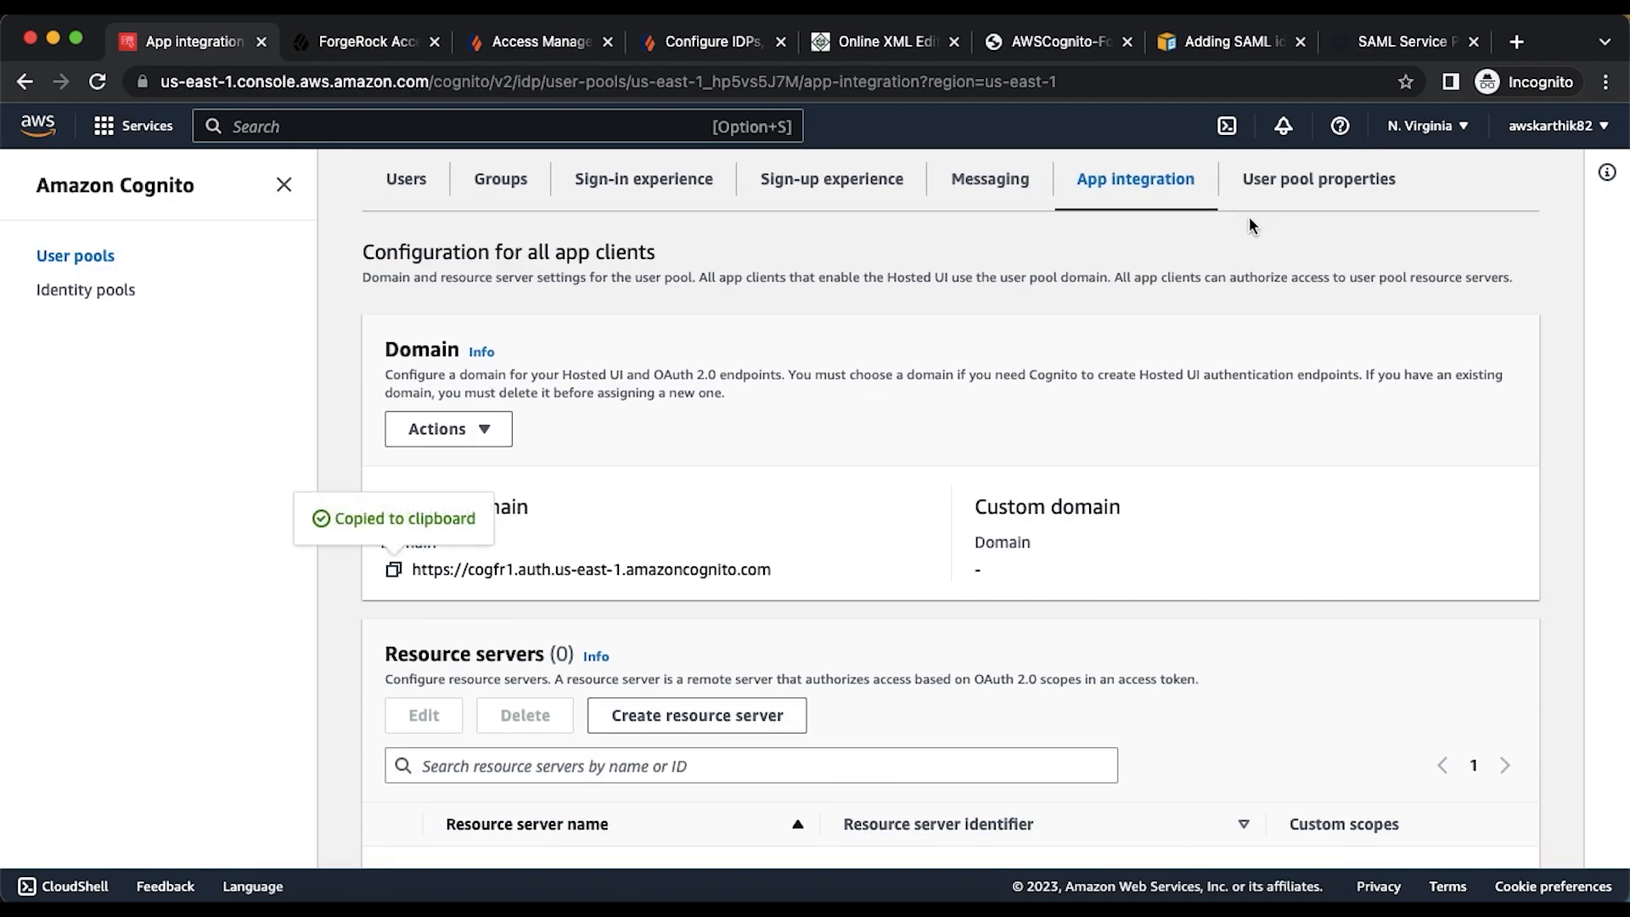
pyautogui.click(1396, 41)
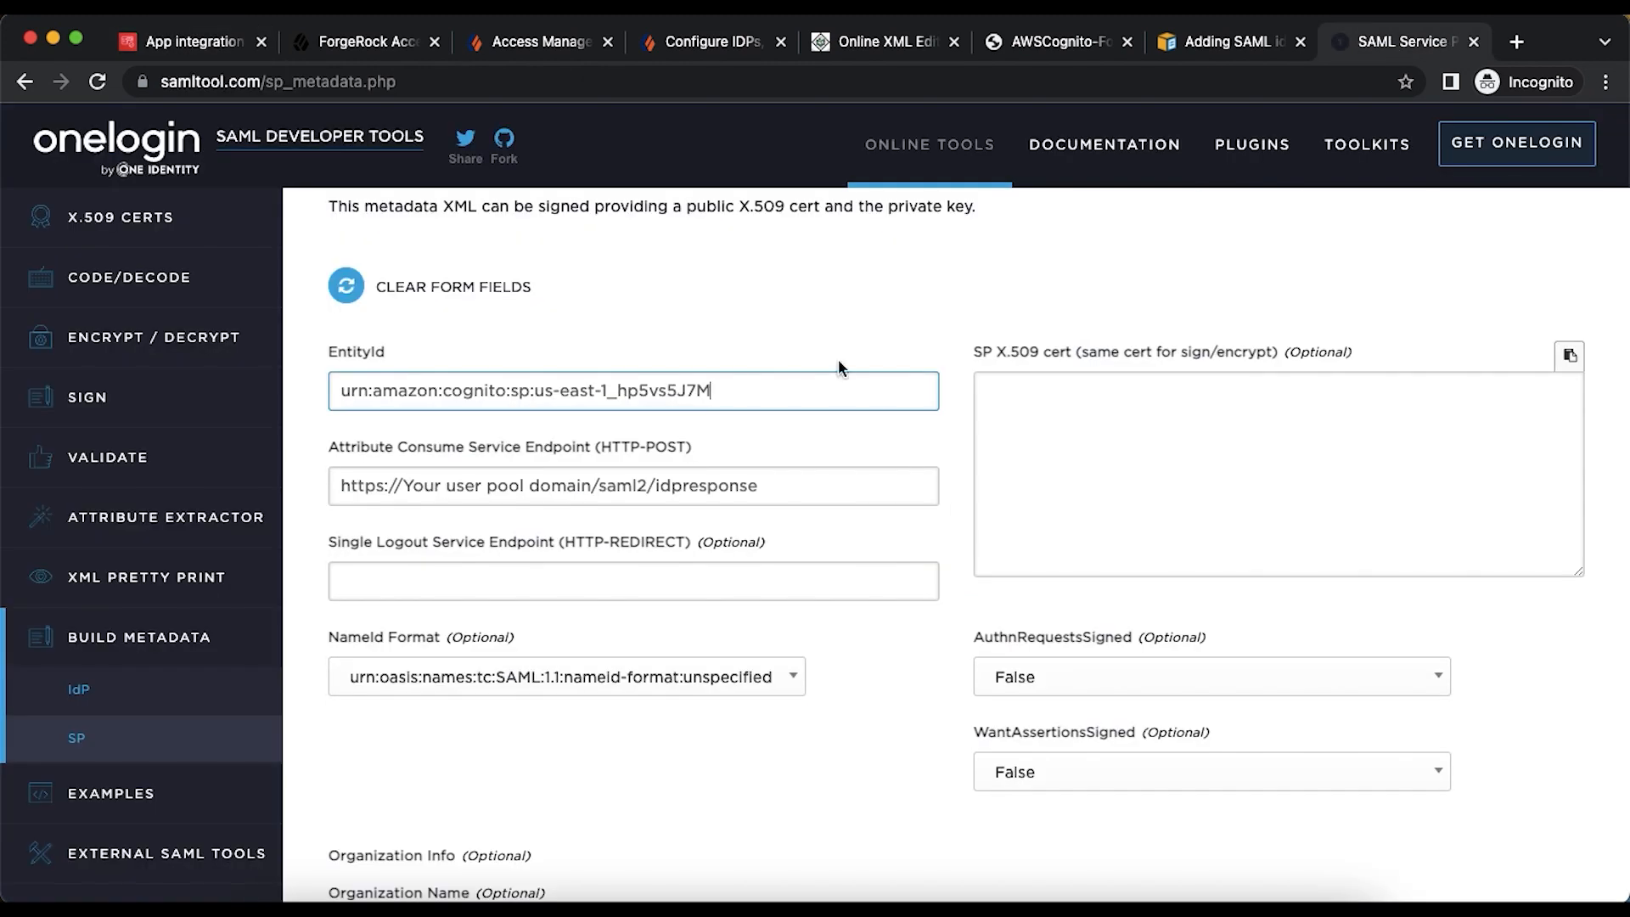
# - Put the Cognito domain into the ACS endpoint, generate the SP metadata, and copy the XML
pyautogui.moveTo(592, 488); pyautogui.dragTo(323, 499)
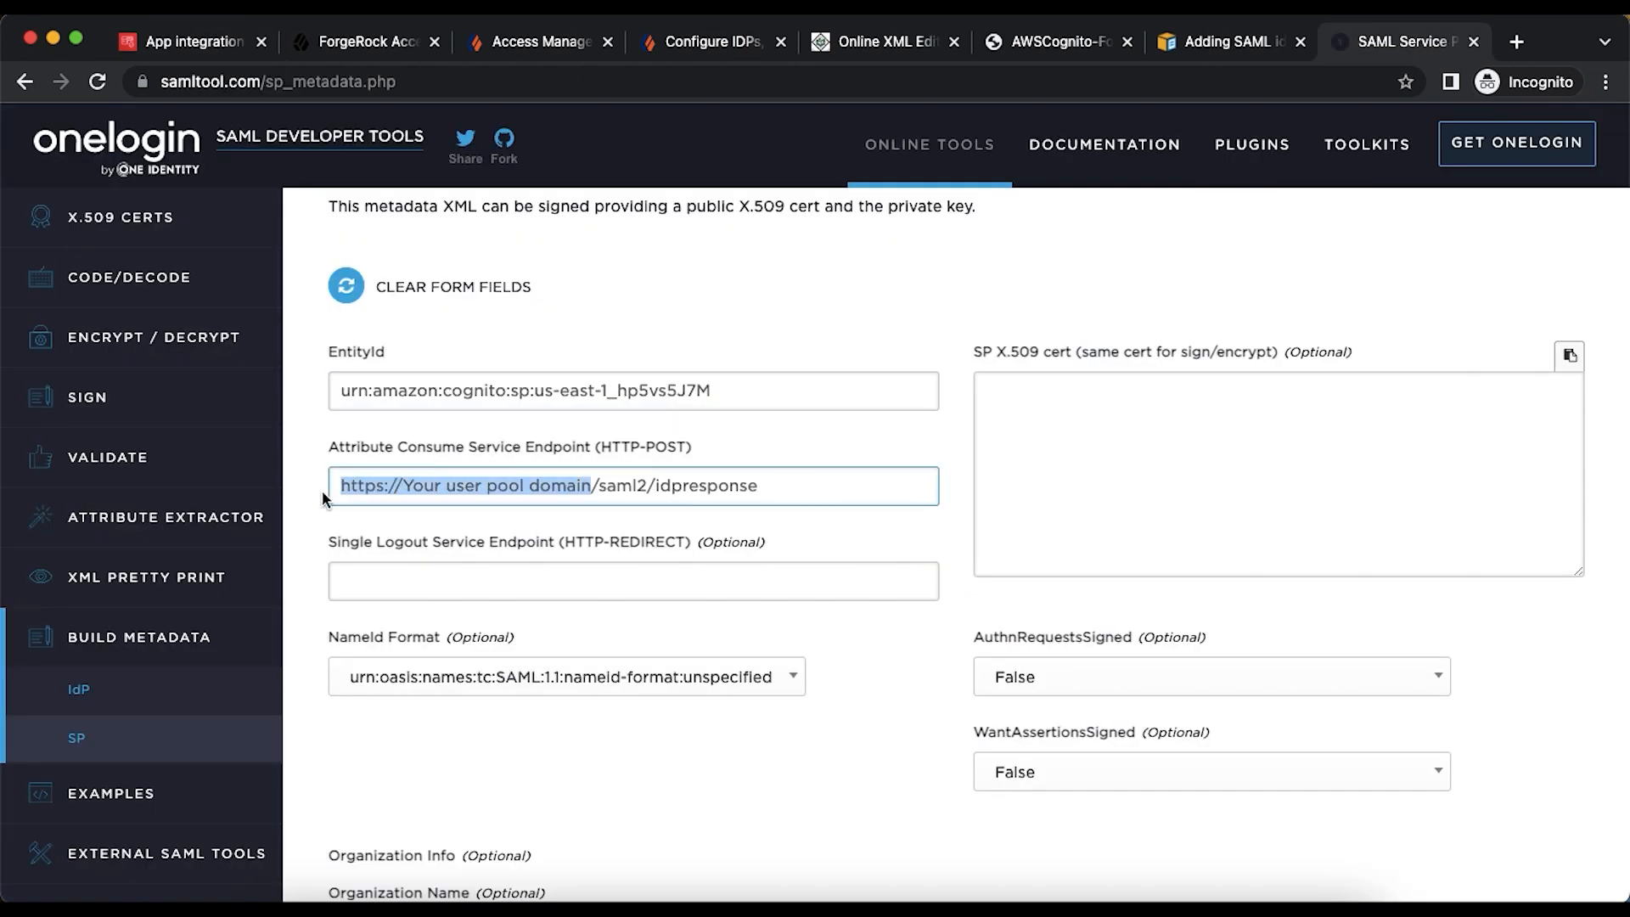
pyautogui.press('super+v')
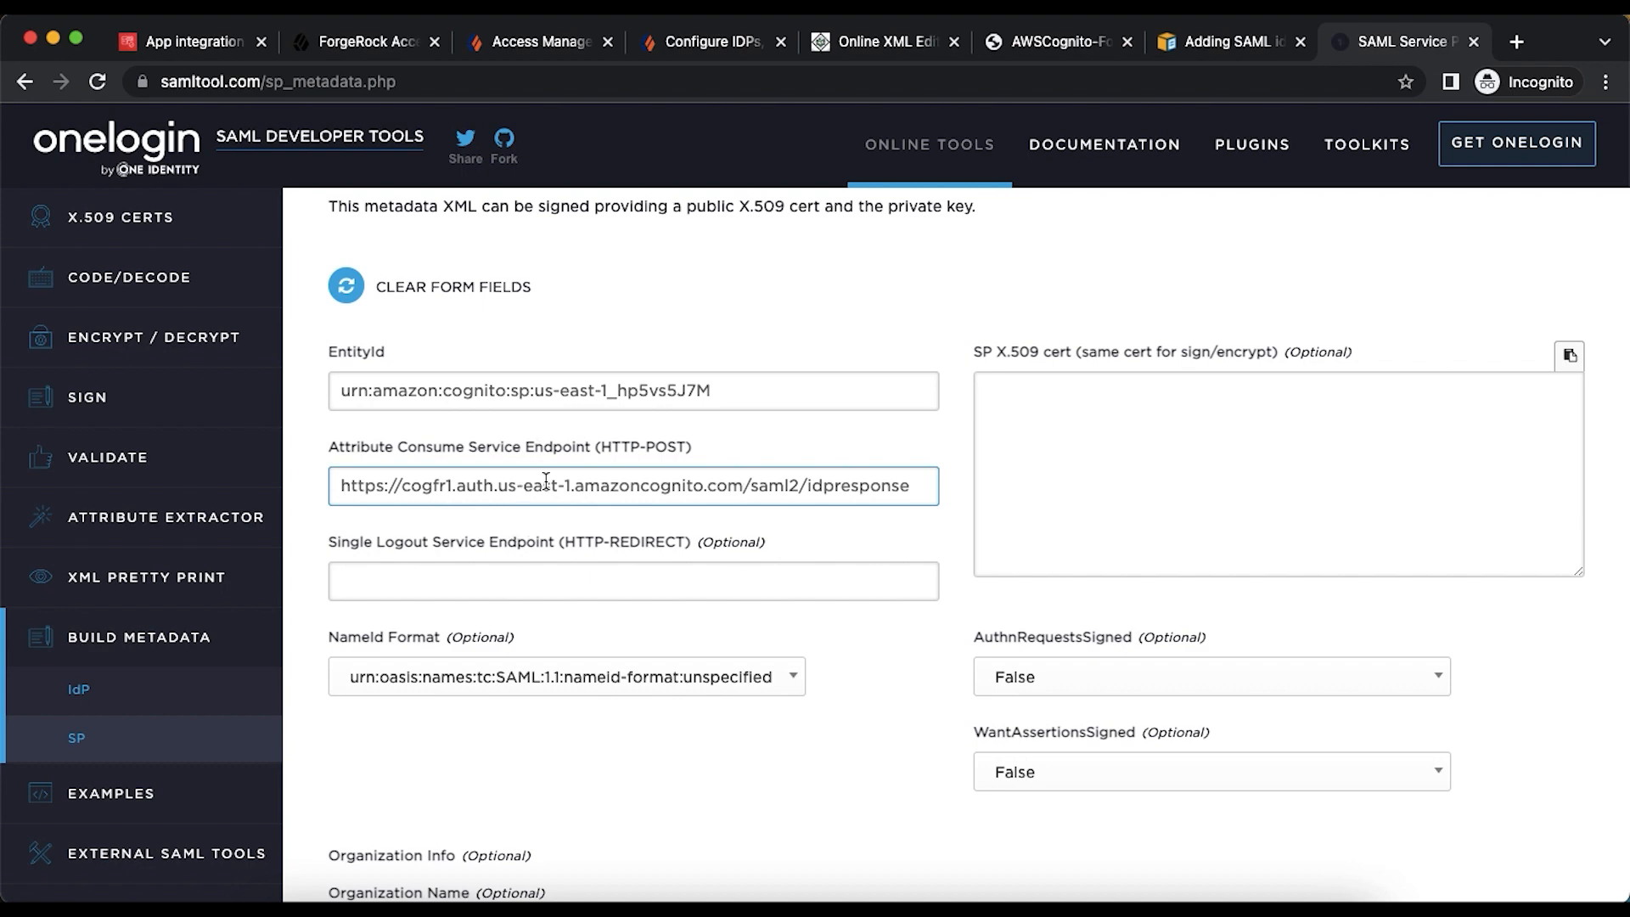
pyautogui.scroll(-15, 545, 482)
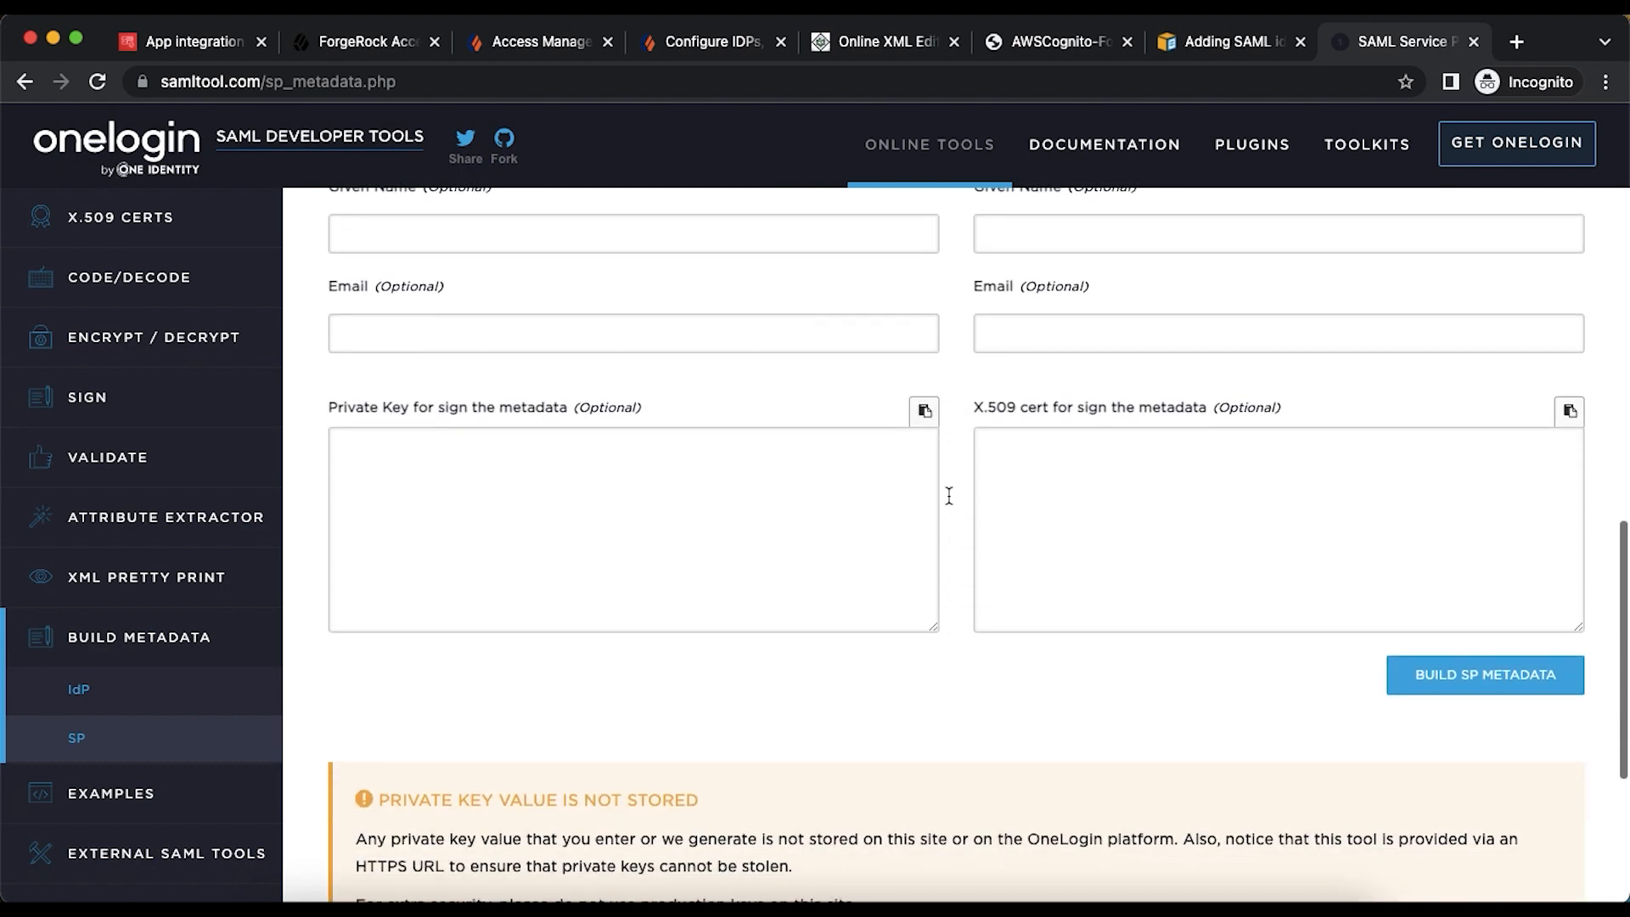
pyautogui.click(1443, 679)
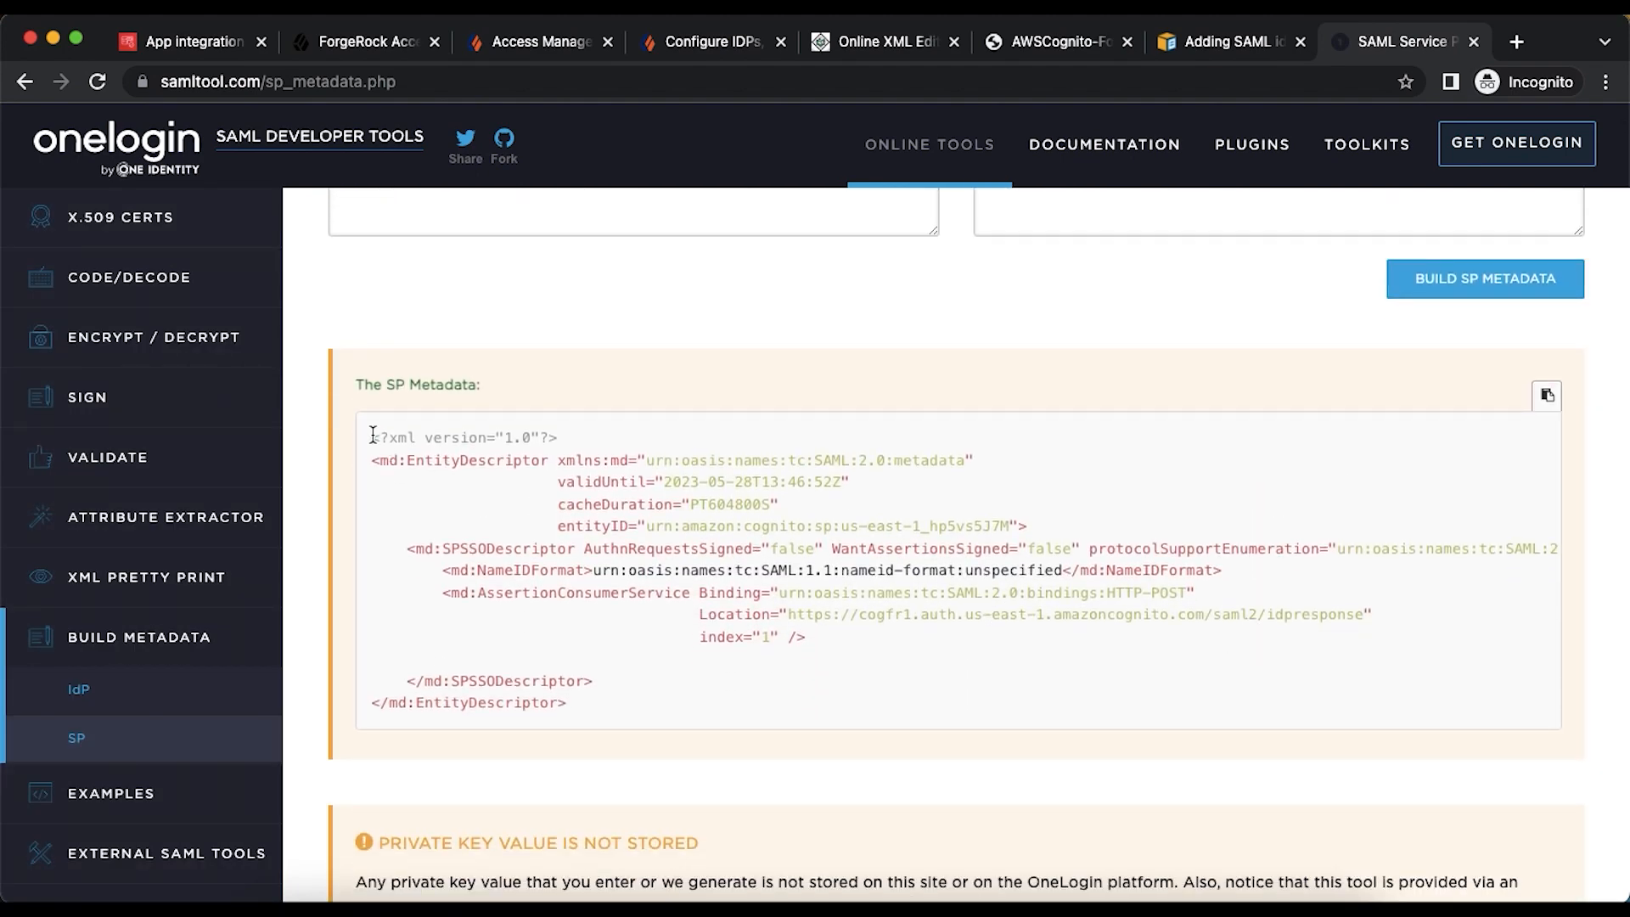
pyautogui.moveTo(373, 439); pyautogui.dragTo(603, 707)
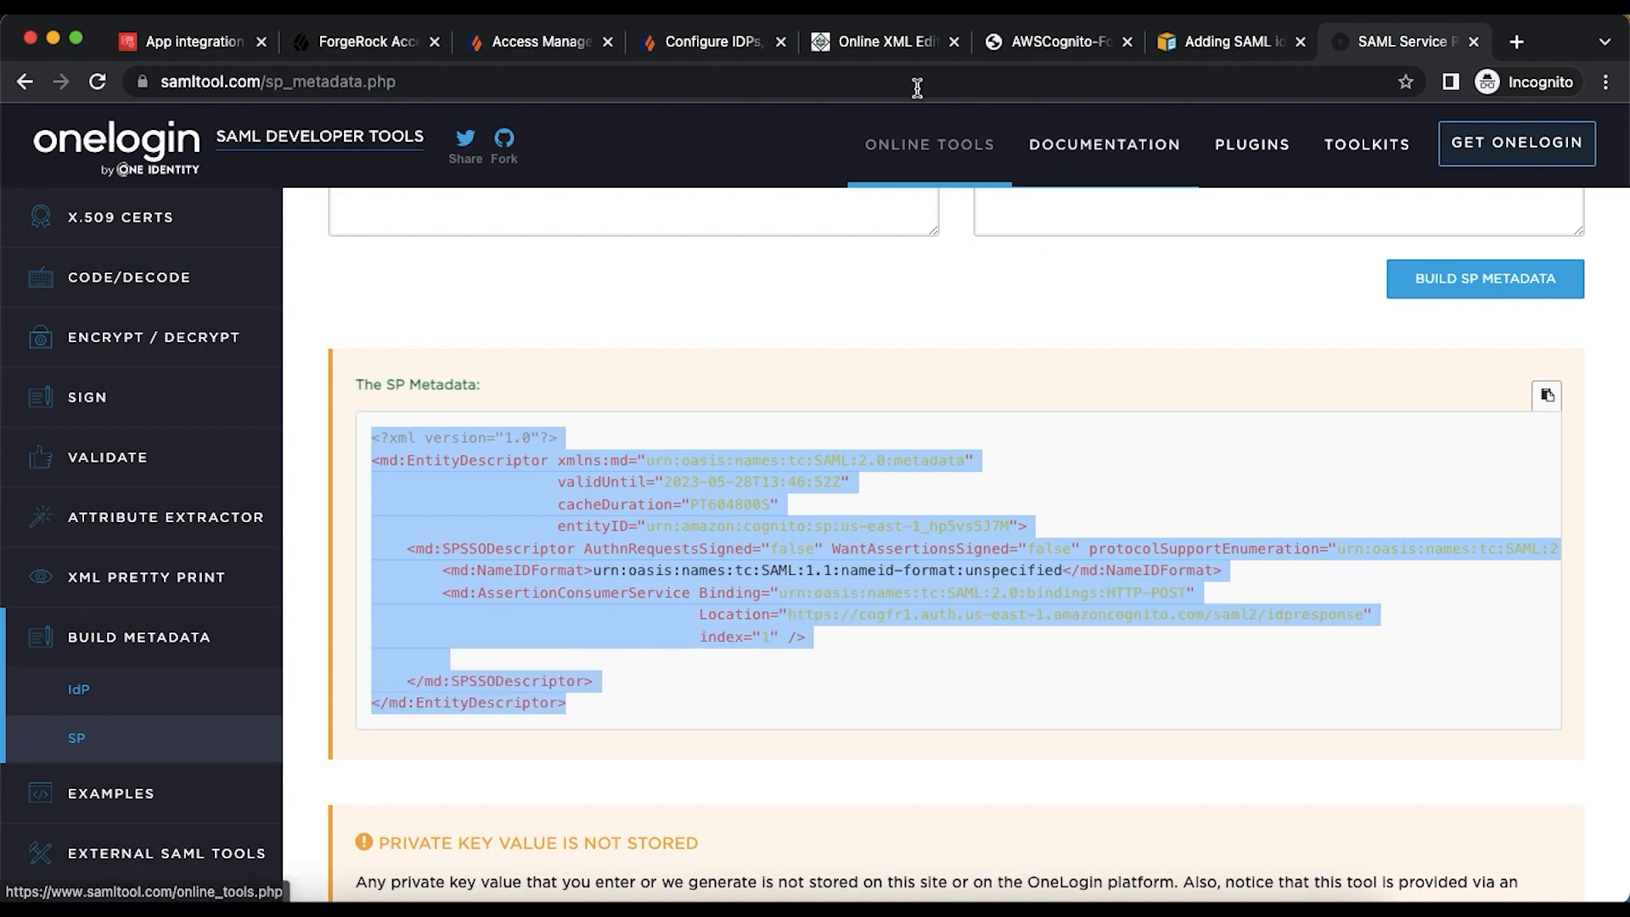
pyautogui.click(863, 49)
# - Replace the sample XML in the Online XML Editor with the Cognito SP metadata
pyautogui.click(387, 339)
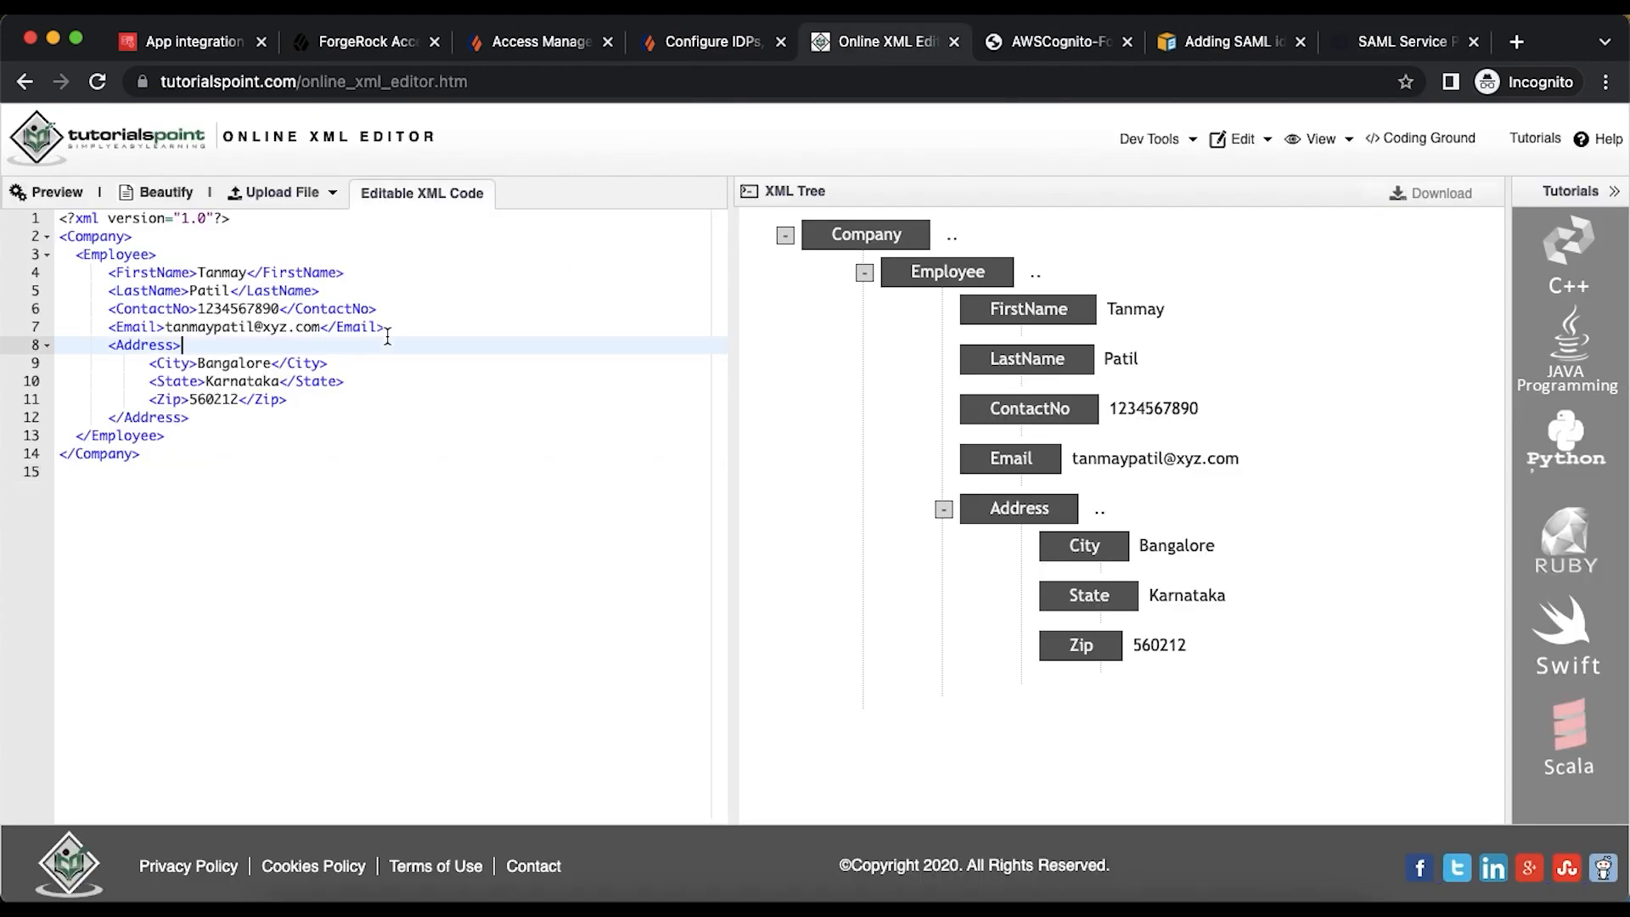
pyautogui.press('super+a')
pyautogui.press('super+v')
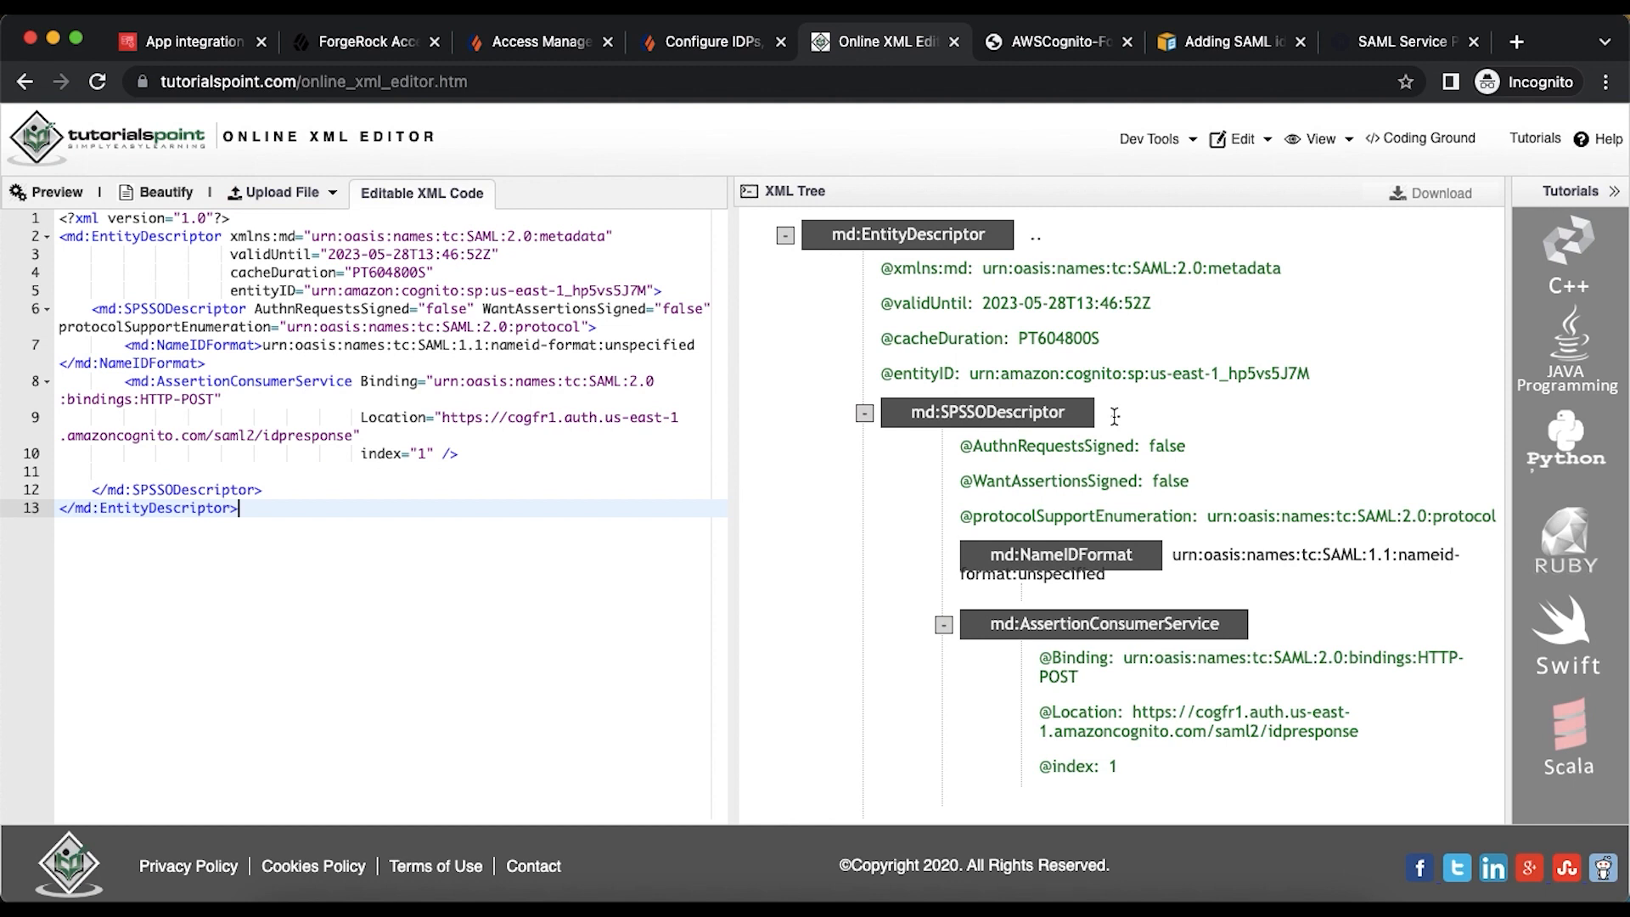
pyautogui.scroll(-1, 1114, 416)
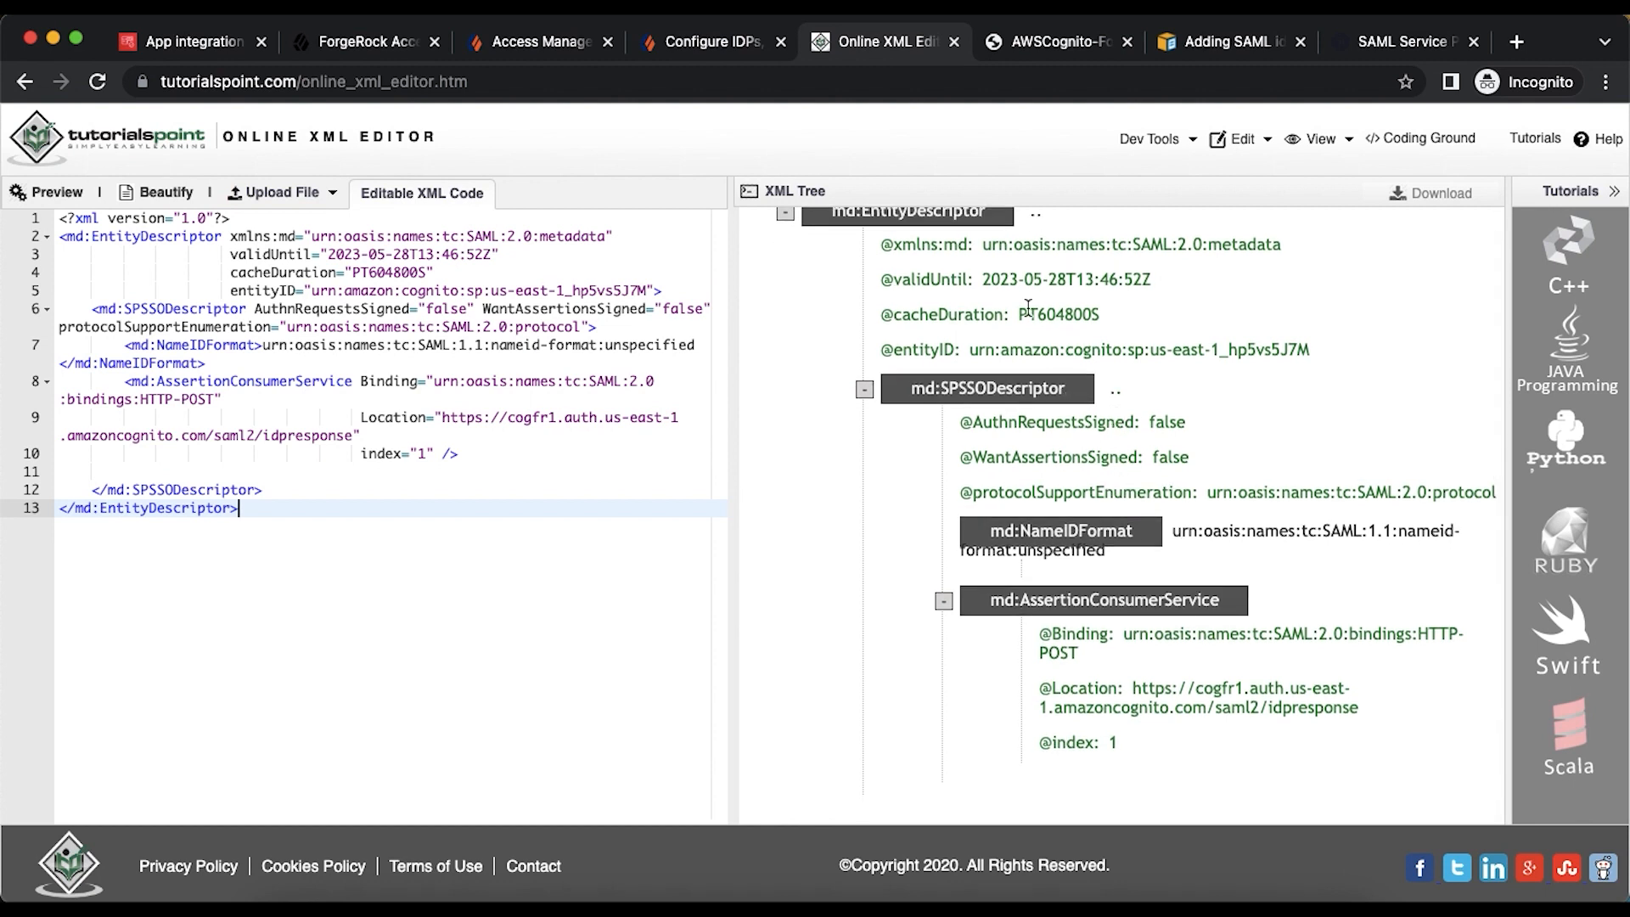
pyautogui.scroll(1, 1029, 365)
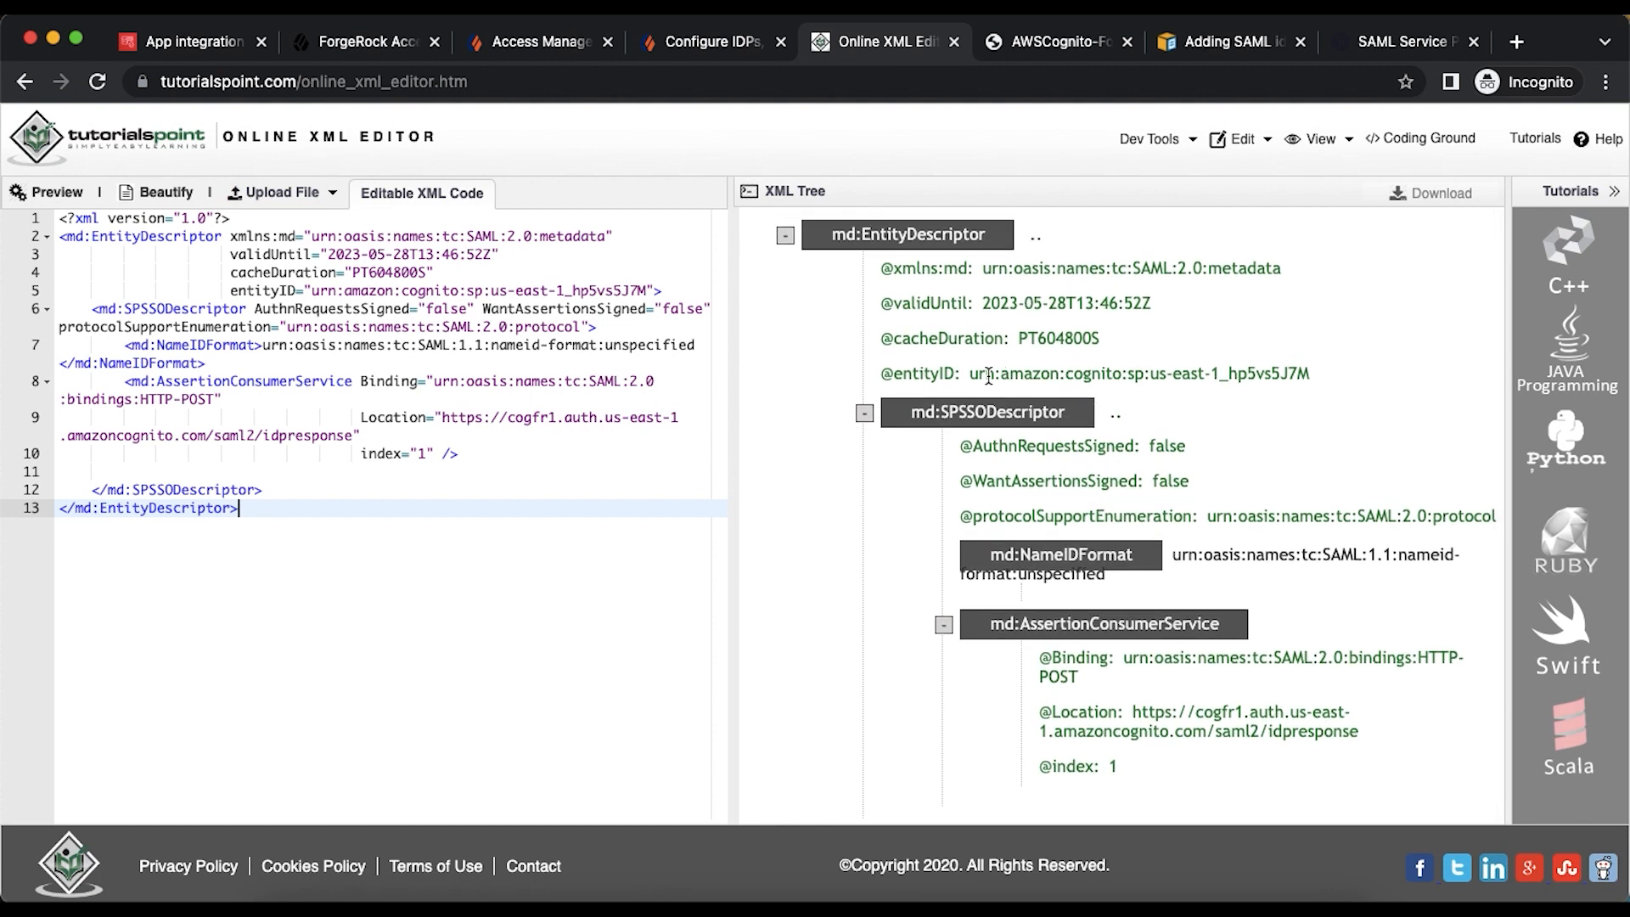
# - Check the entityID and ACS Location values in the tree and download the XML as file.xml
pyautogui.moveTo(972, 376); pyautogui.dragTo(1320, 382)
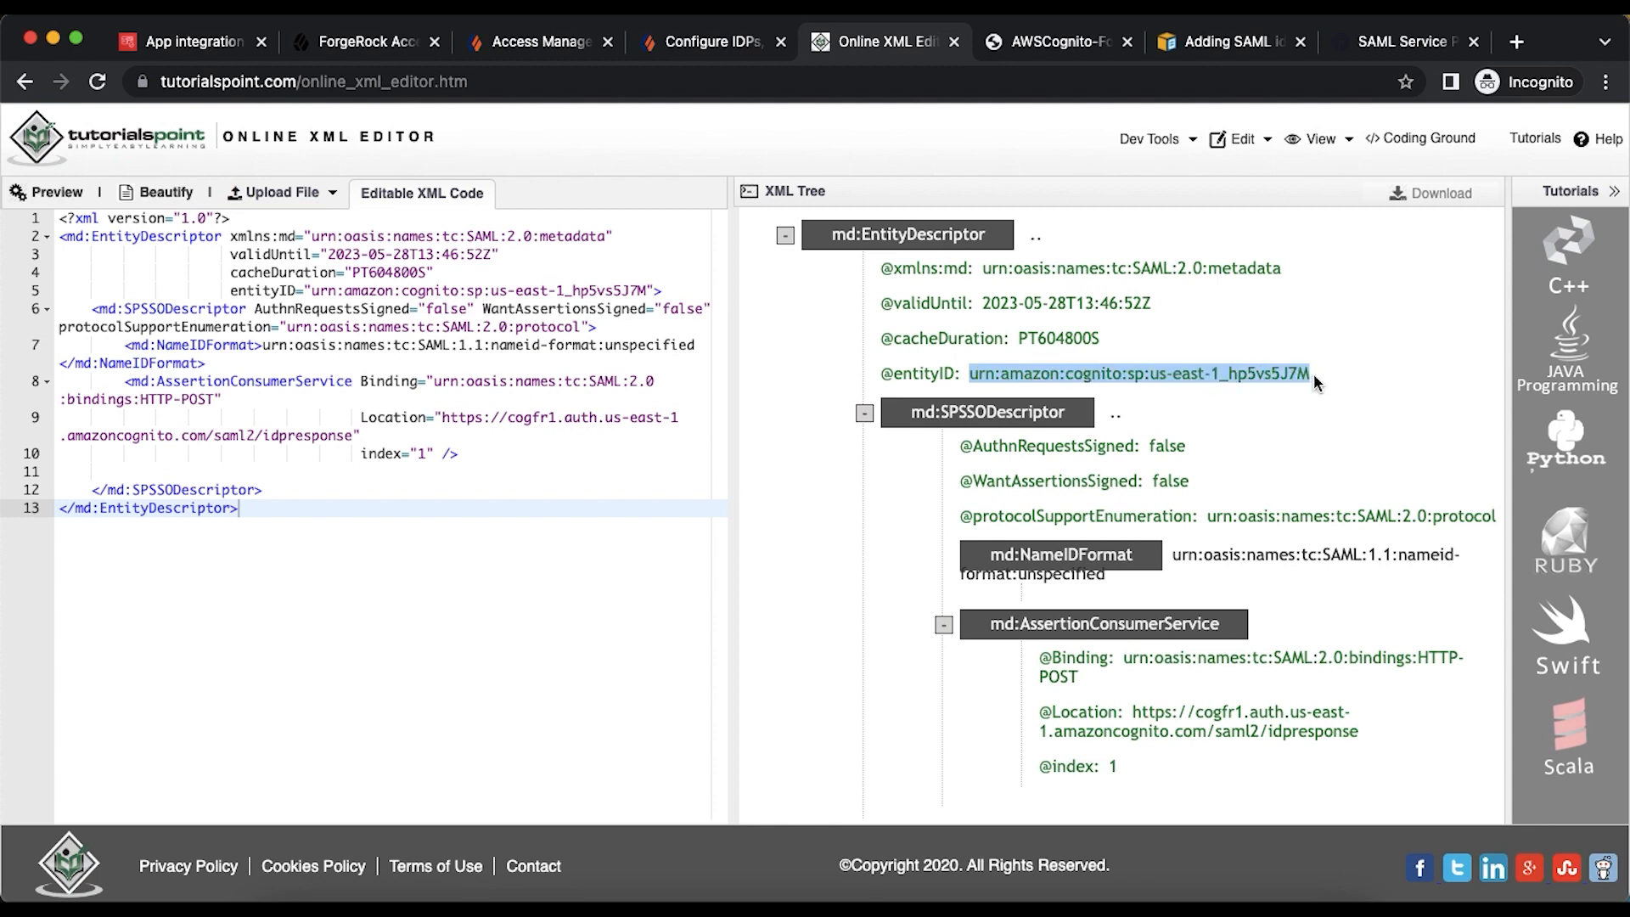
pyautogui.moveTo(1134, 713); pyautogui.dragTo(1349, 728)
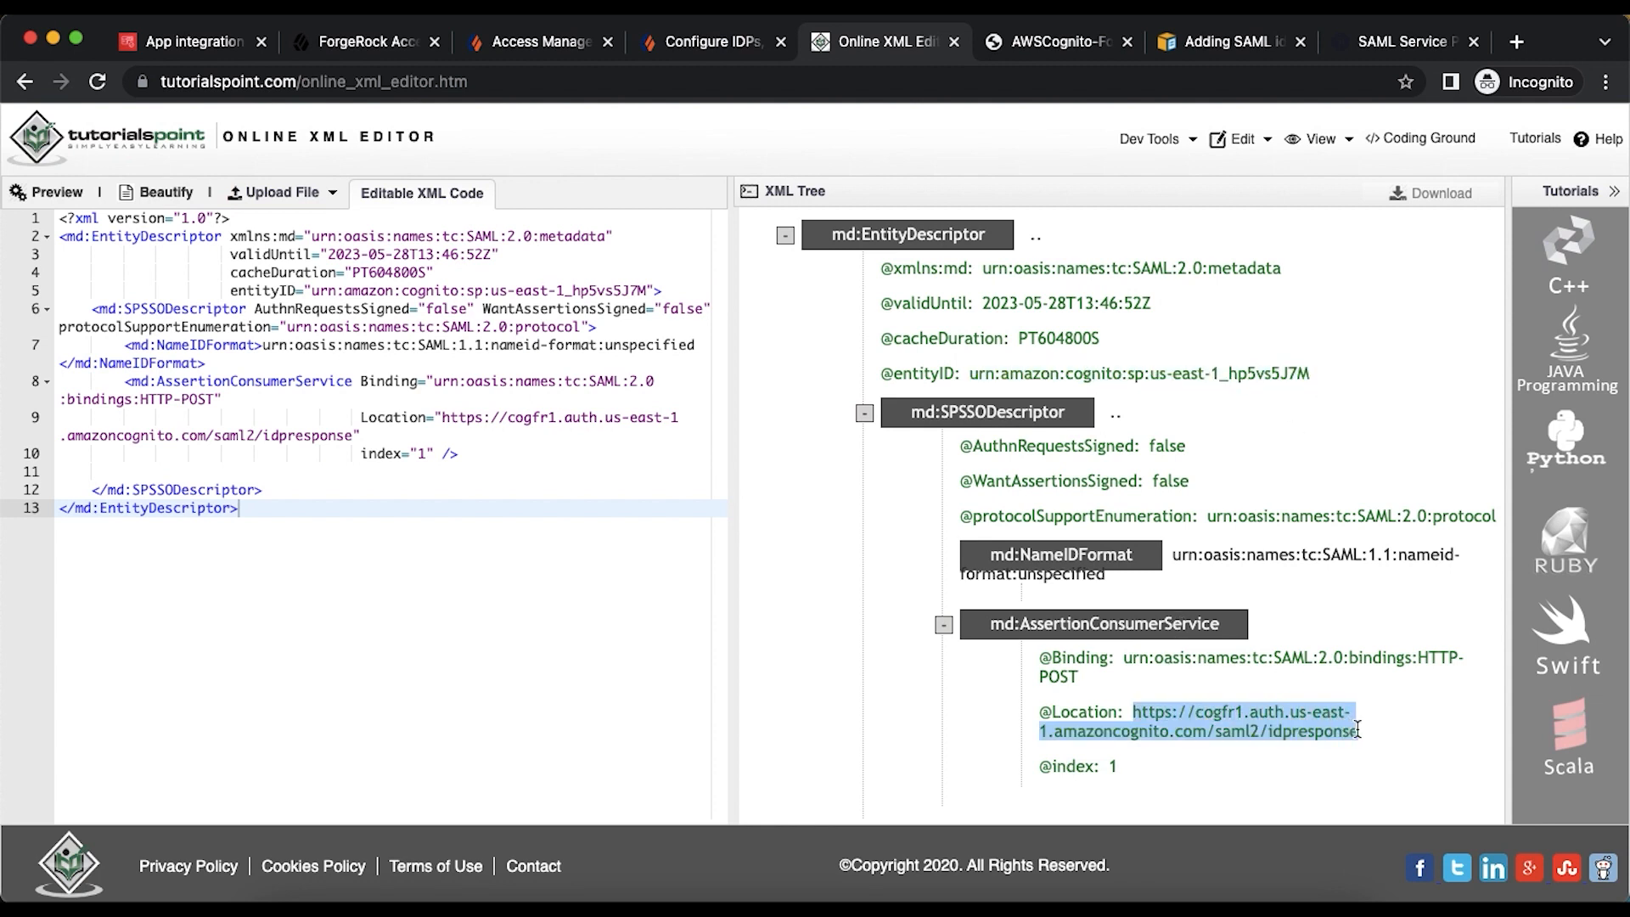
pyautogui.click(1423, 203)
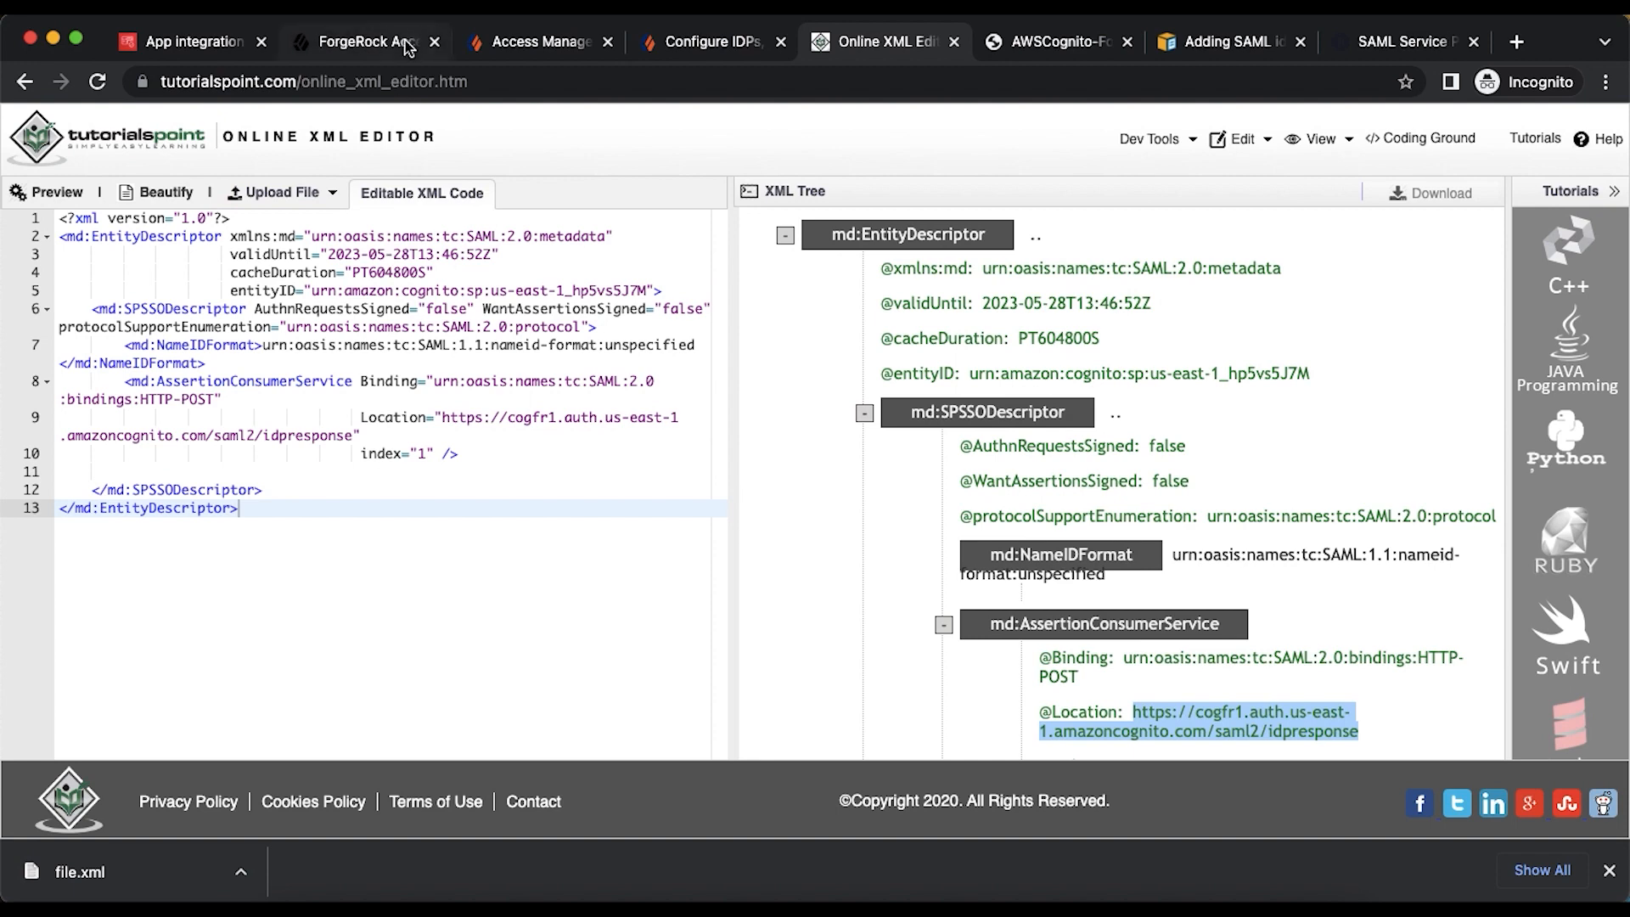
pyautogui.click(367, 42)
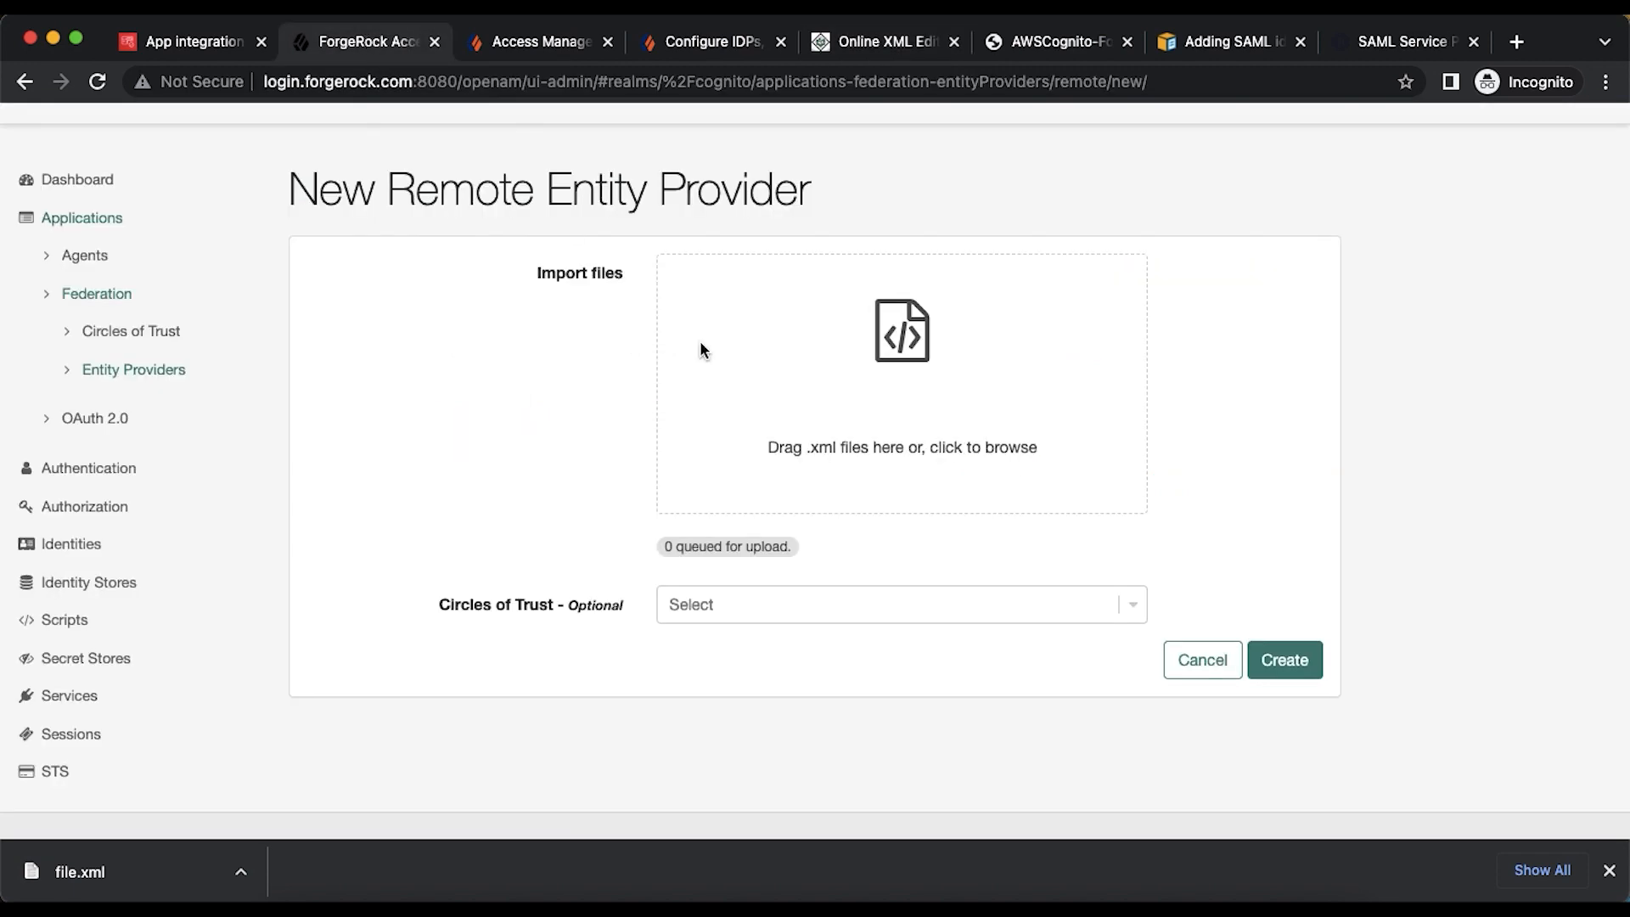
# - Import file.xml from Downloads as a remote entity provider in the cognitocot circle of trust
pyautogui.click(871, 370)
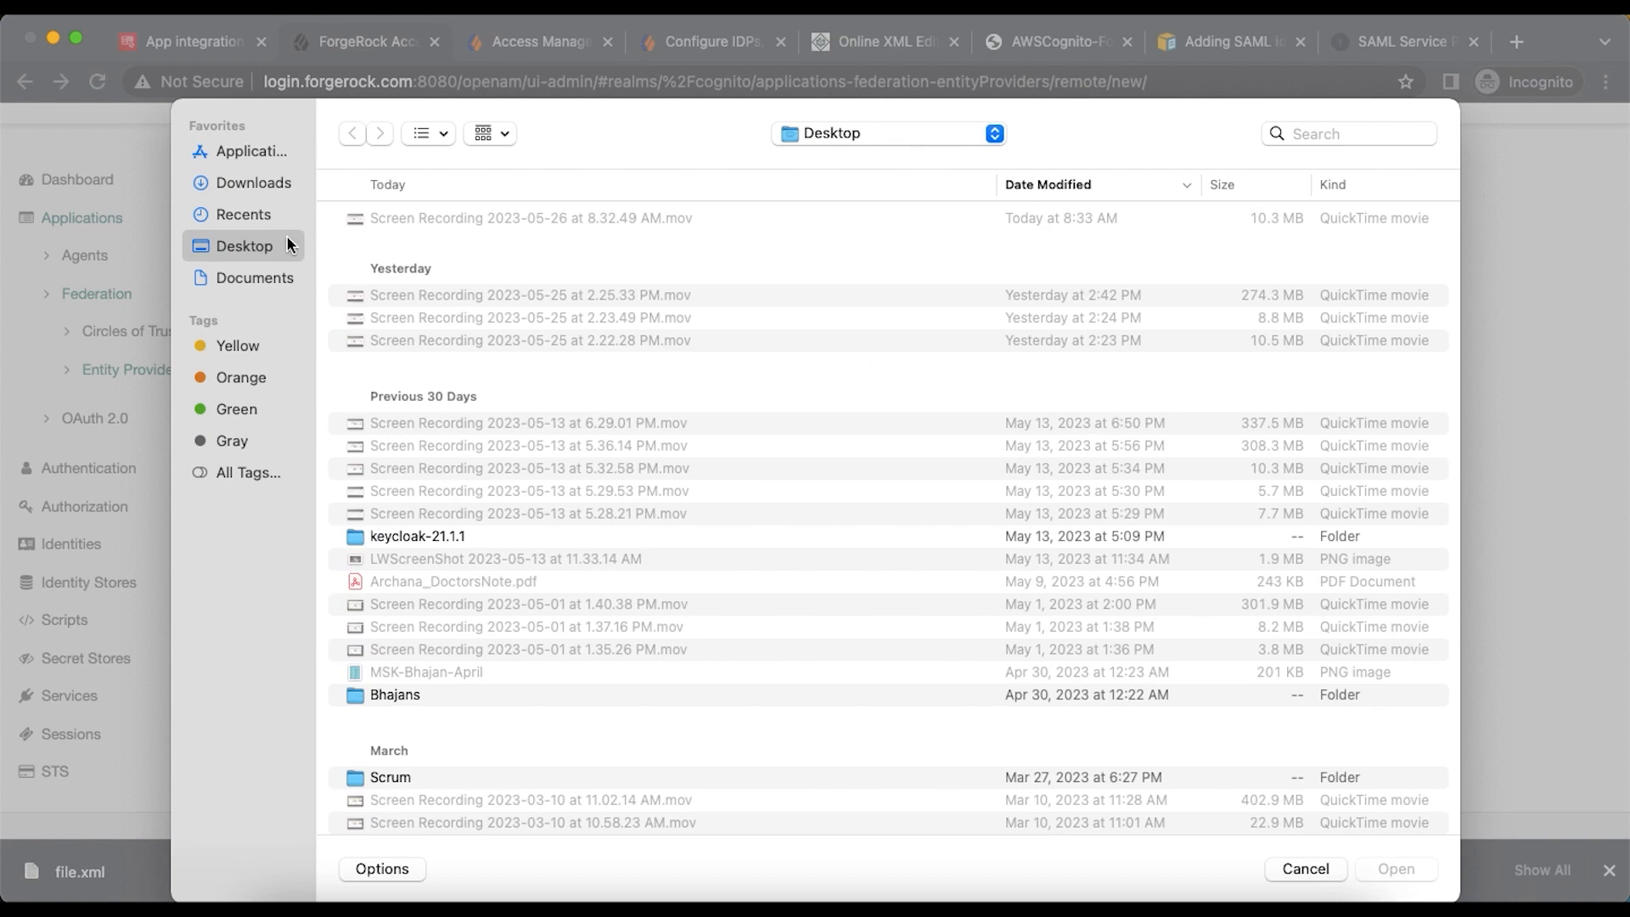
pyautogui.click(251, 185)
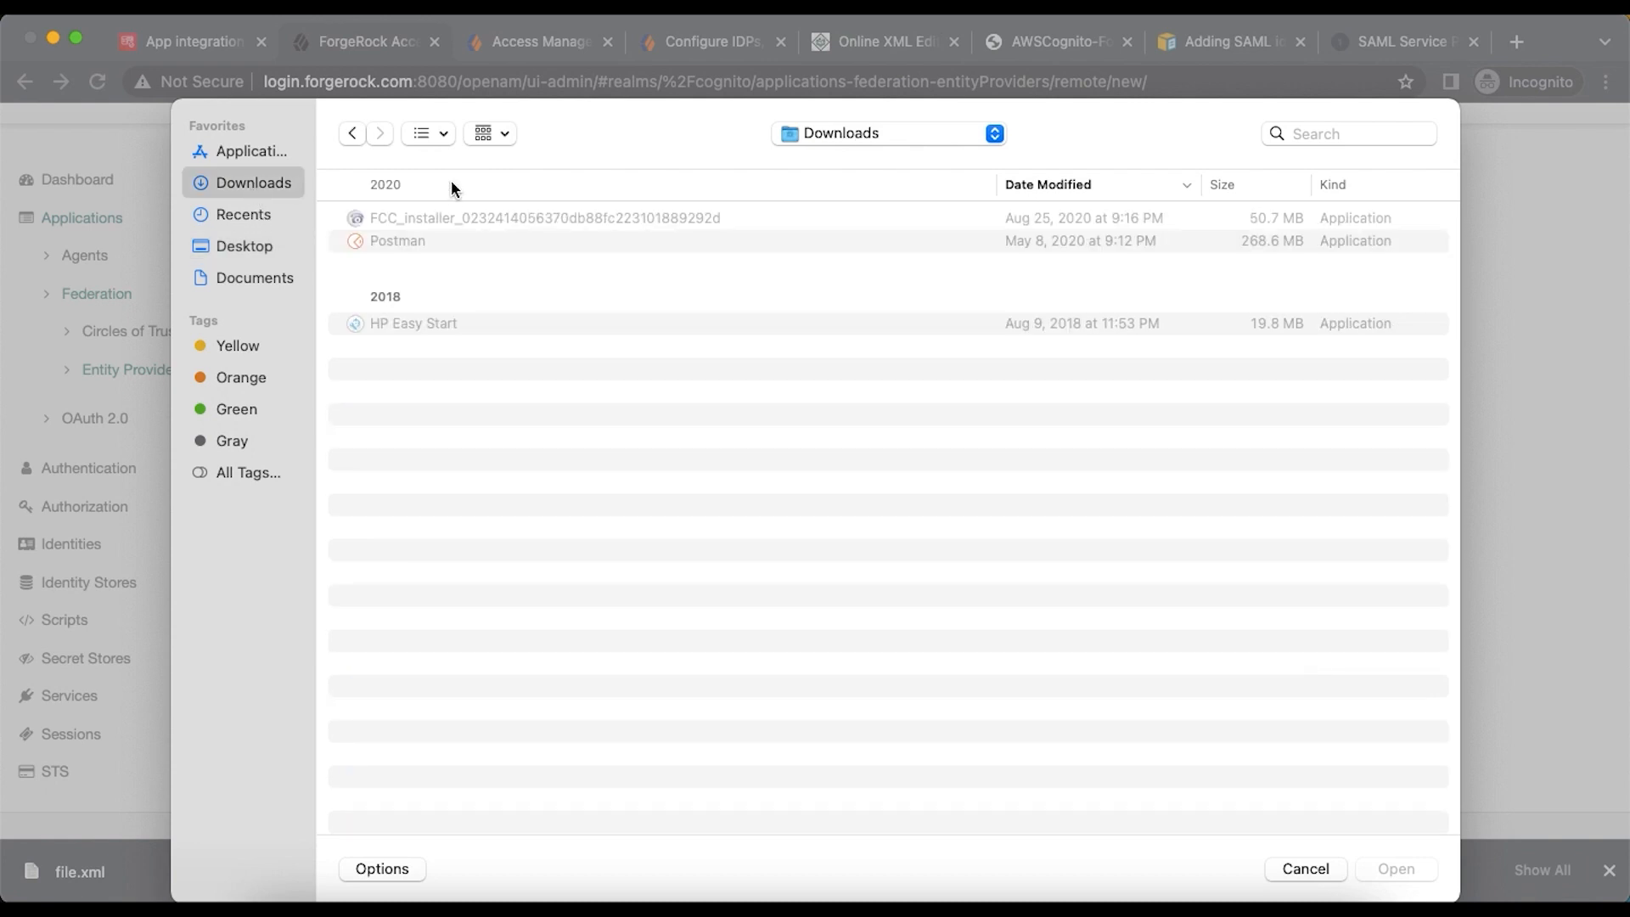
pyautogui.doubleClick(399, 219)
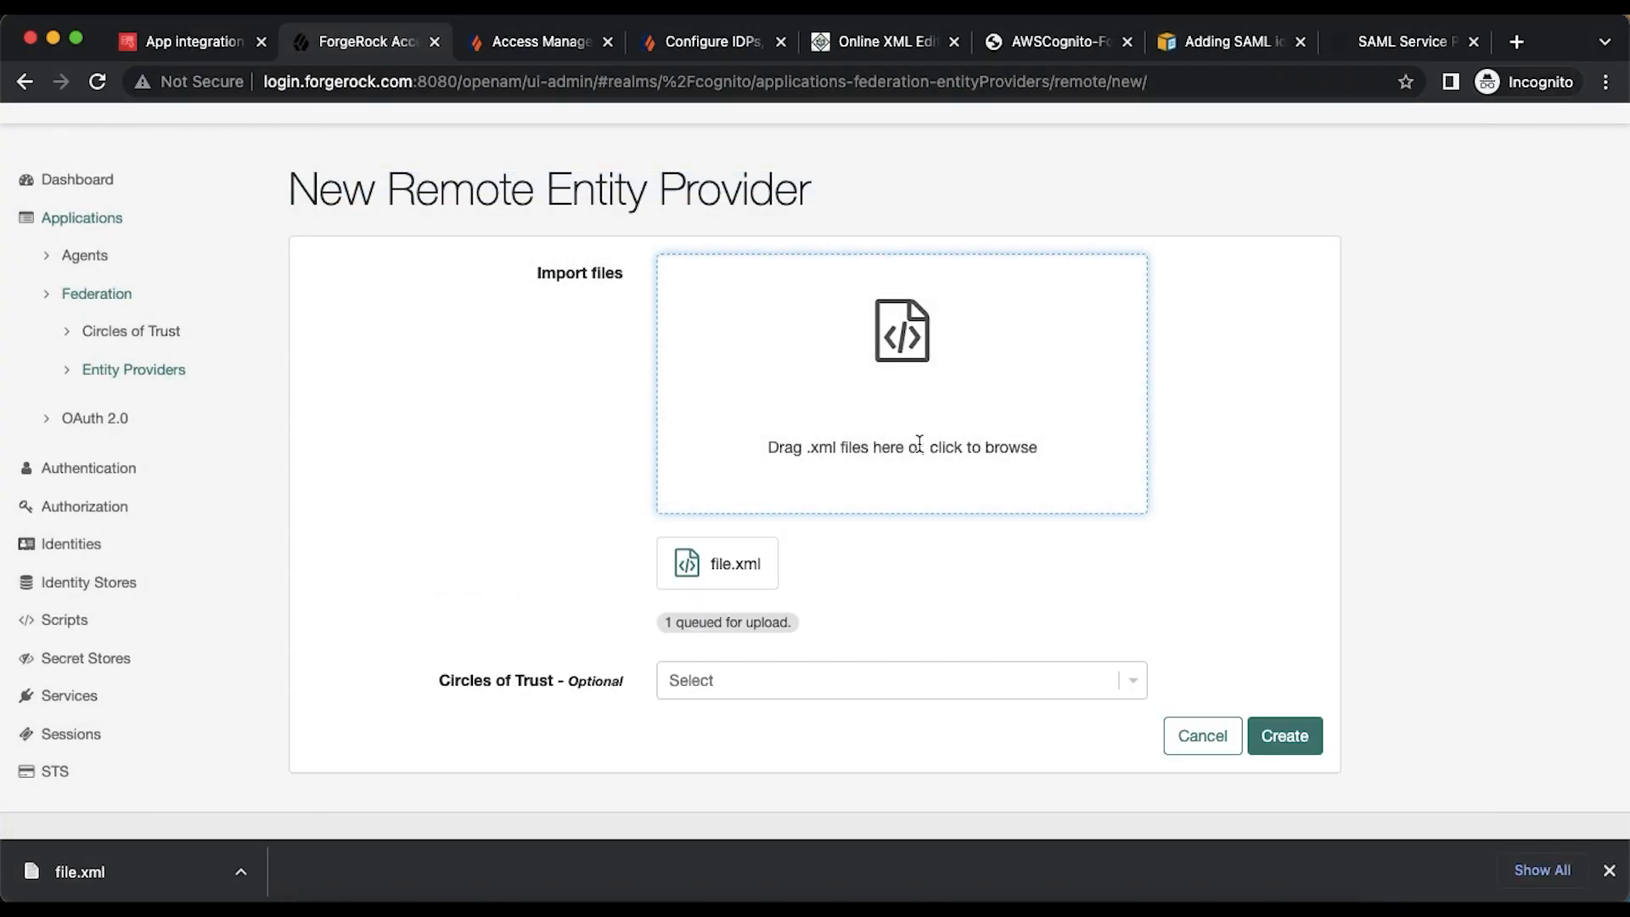
pyautogui.click(820, 679)
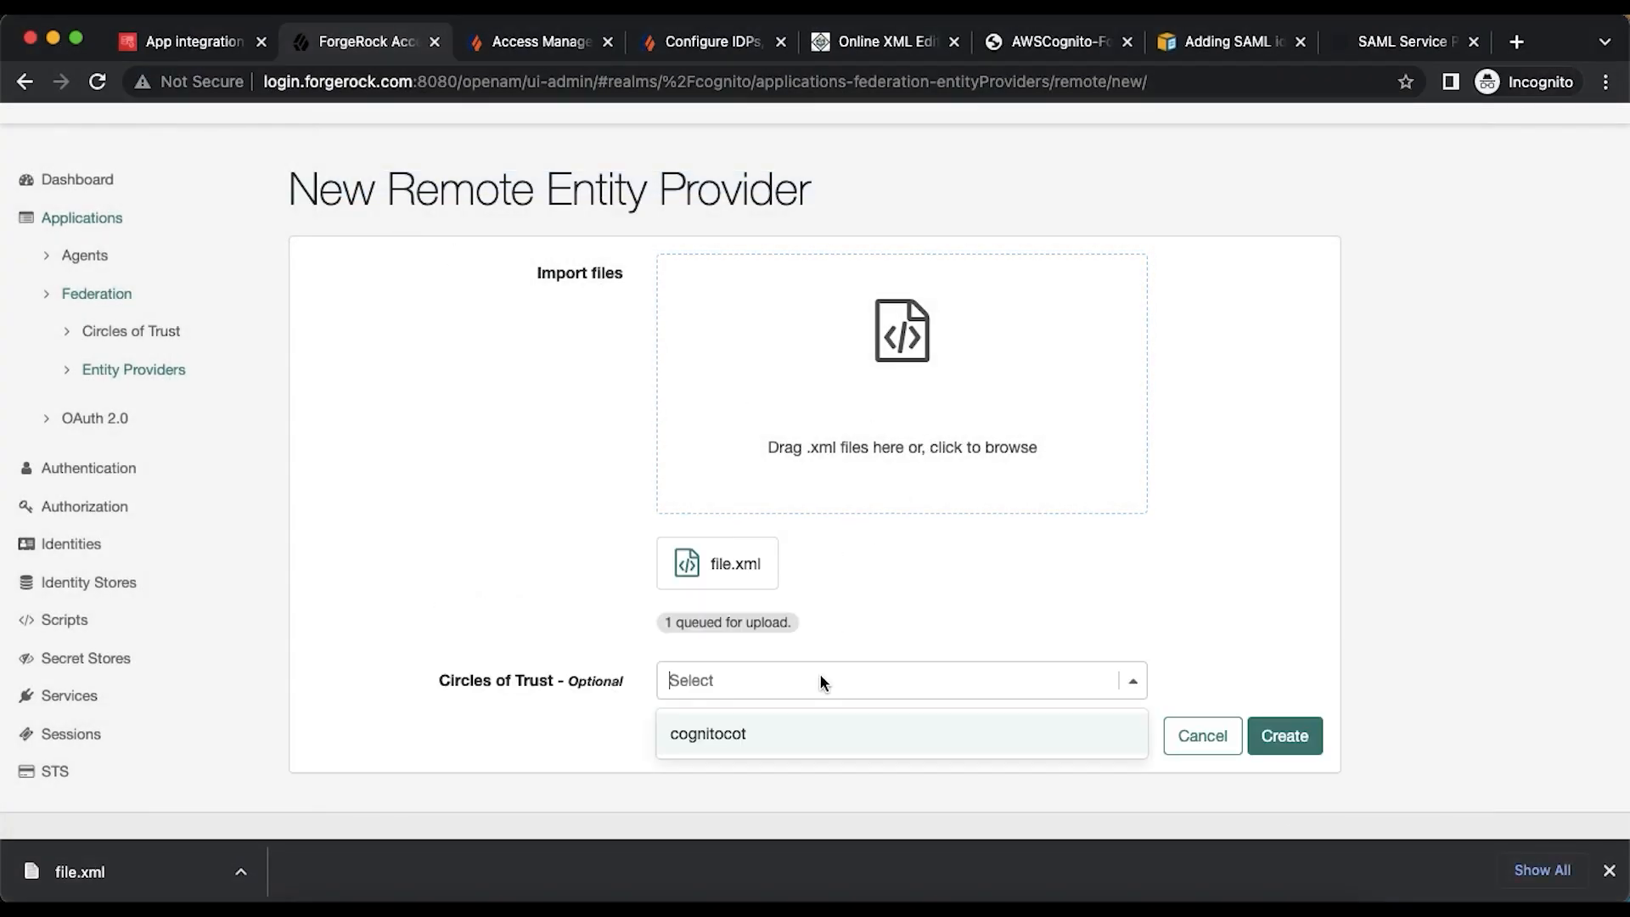
pyautogui.click(740, 738)
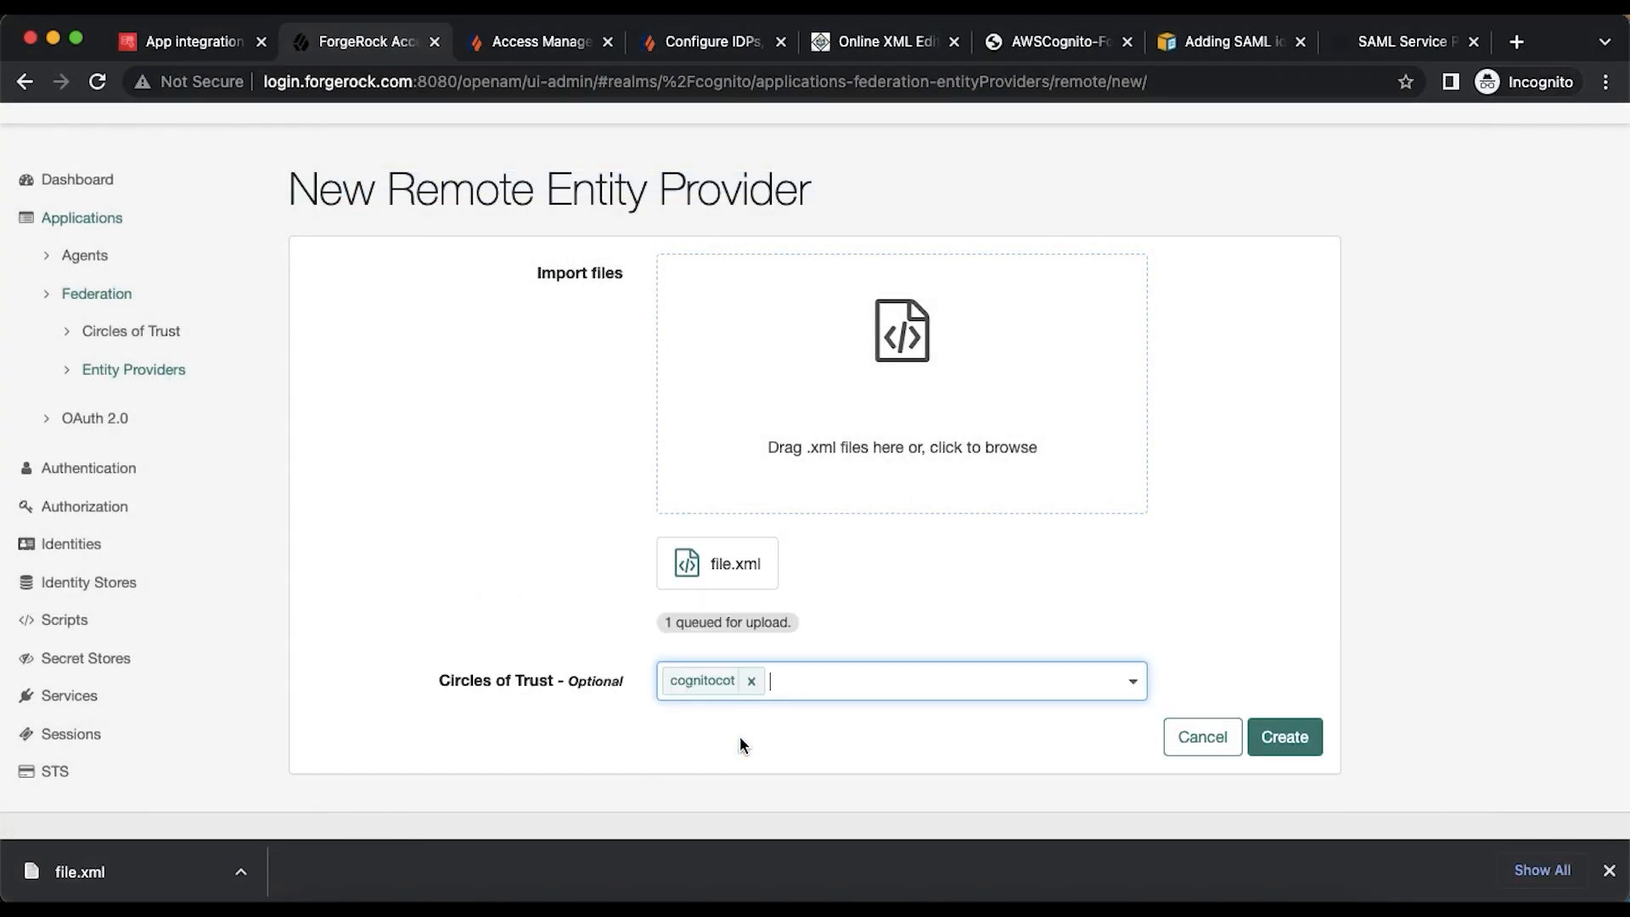
pyautogui.click(1286, 740)
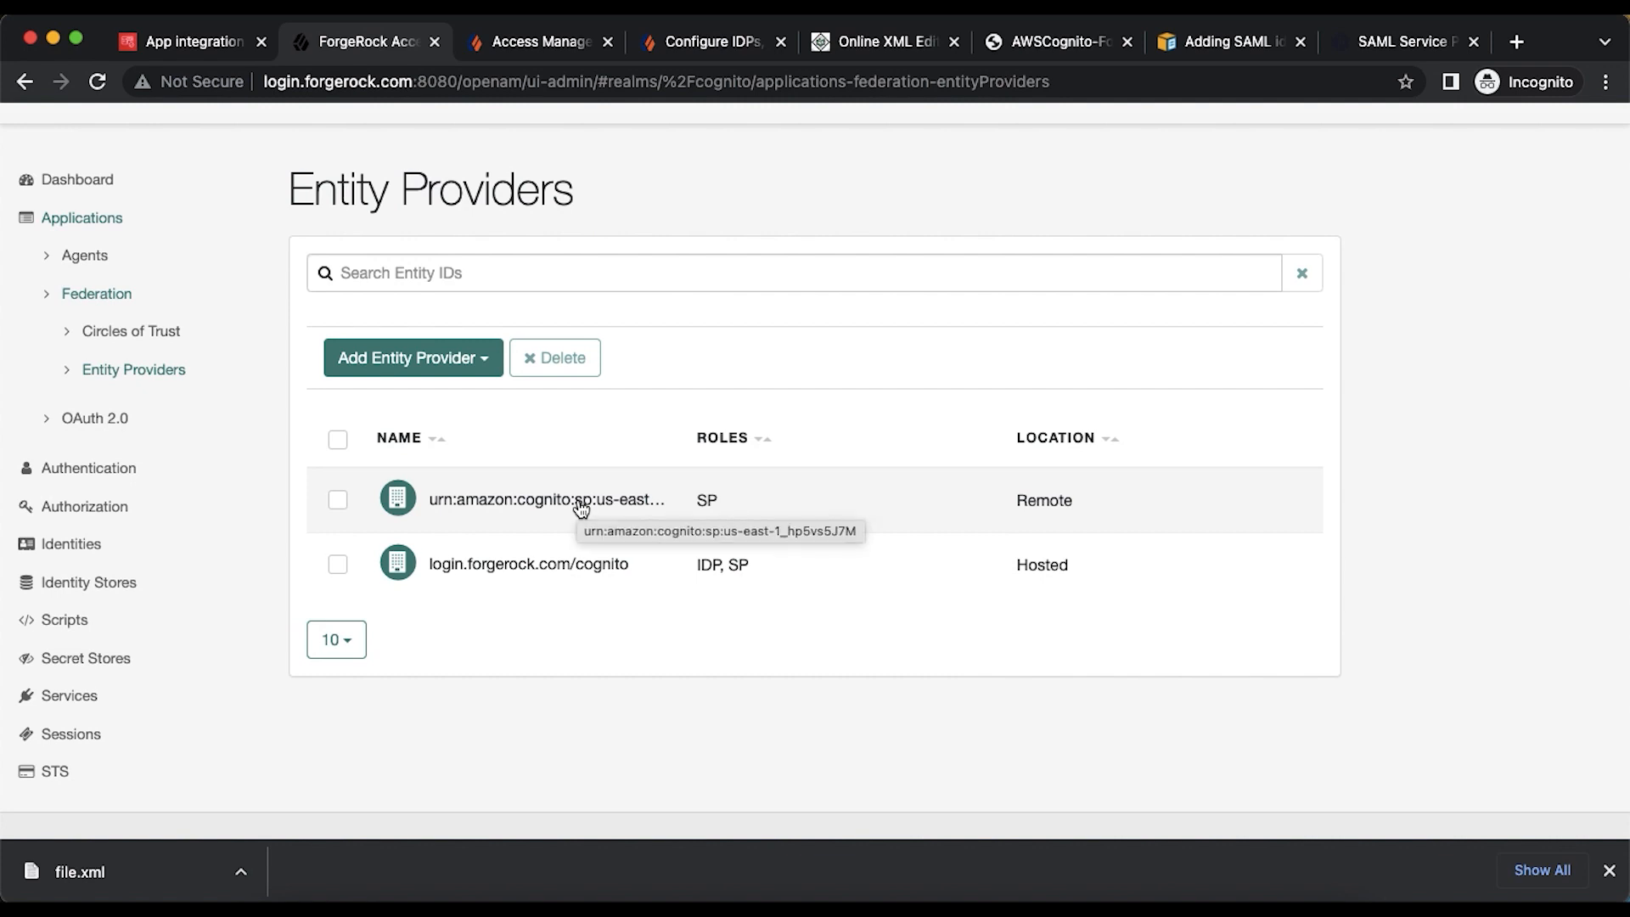
# - Close the downloads bar and open the new Cognito SP entity to review its Assertion Content
pyautogui.click(1609, 870)
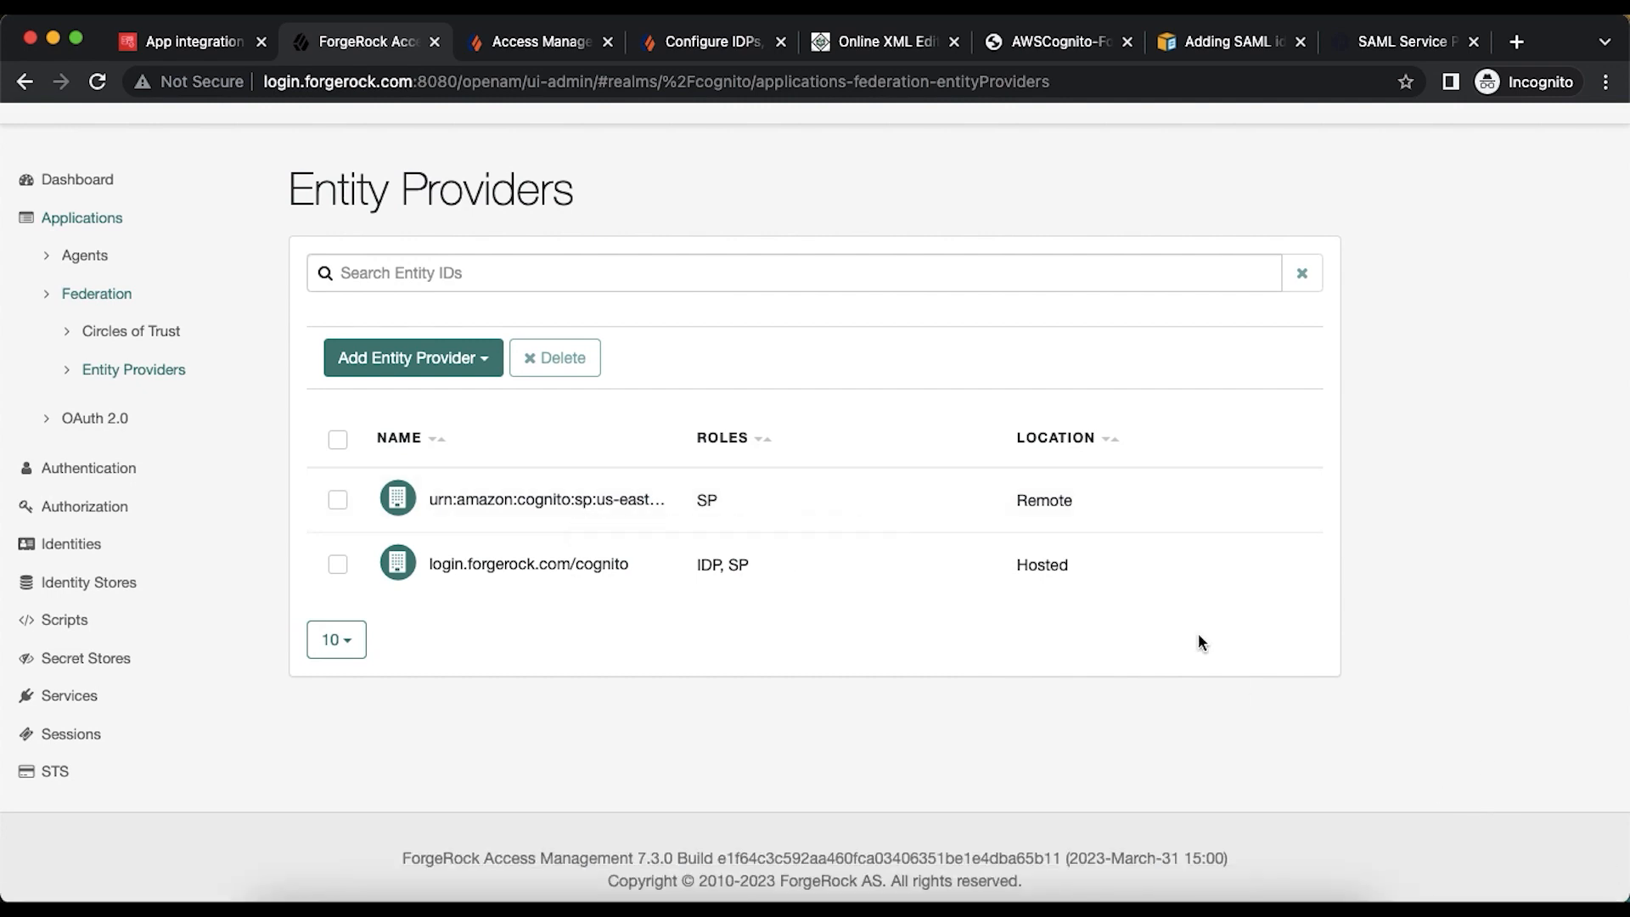
pyautogui.click(566, 502)
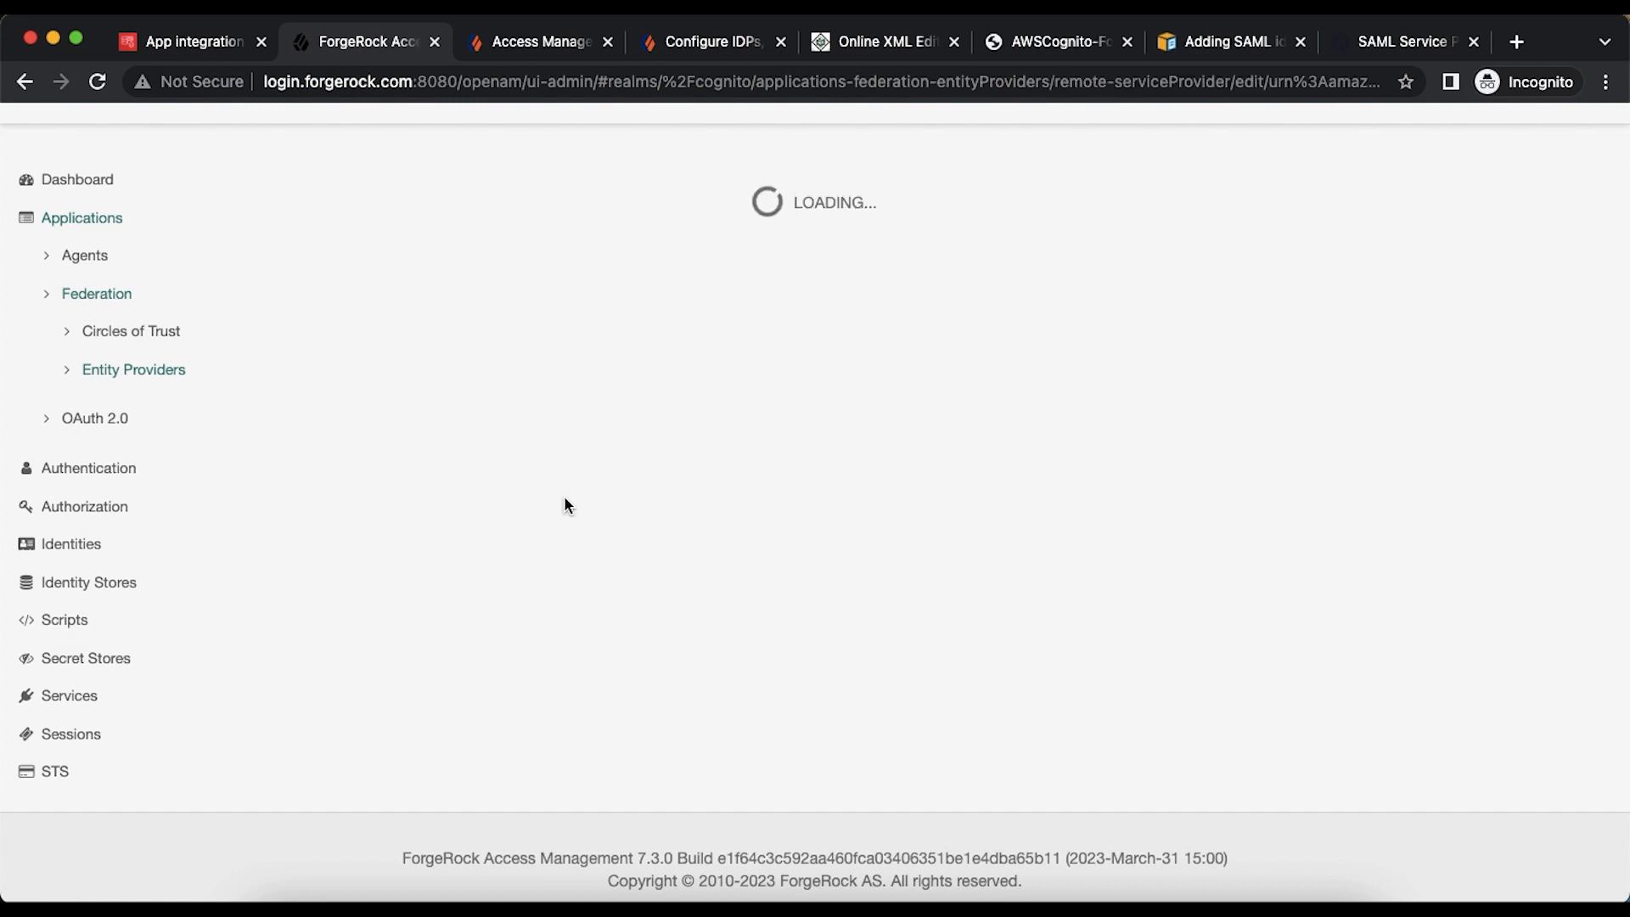
pyautogui.scroll(-3, 566, 502)
pyautogui.scroll(3, 565, 497)
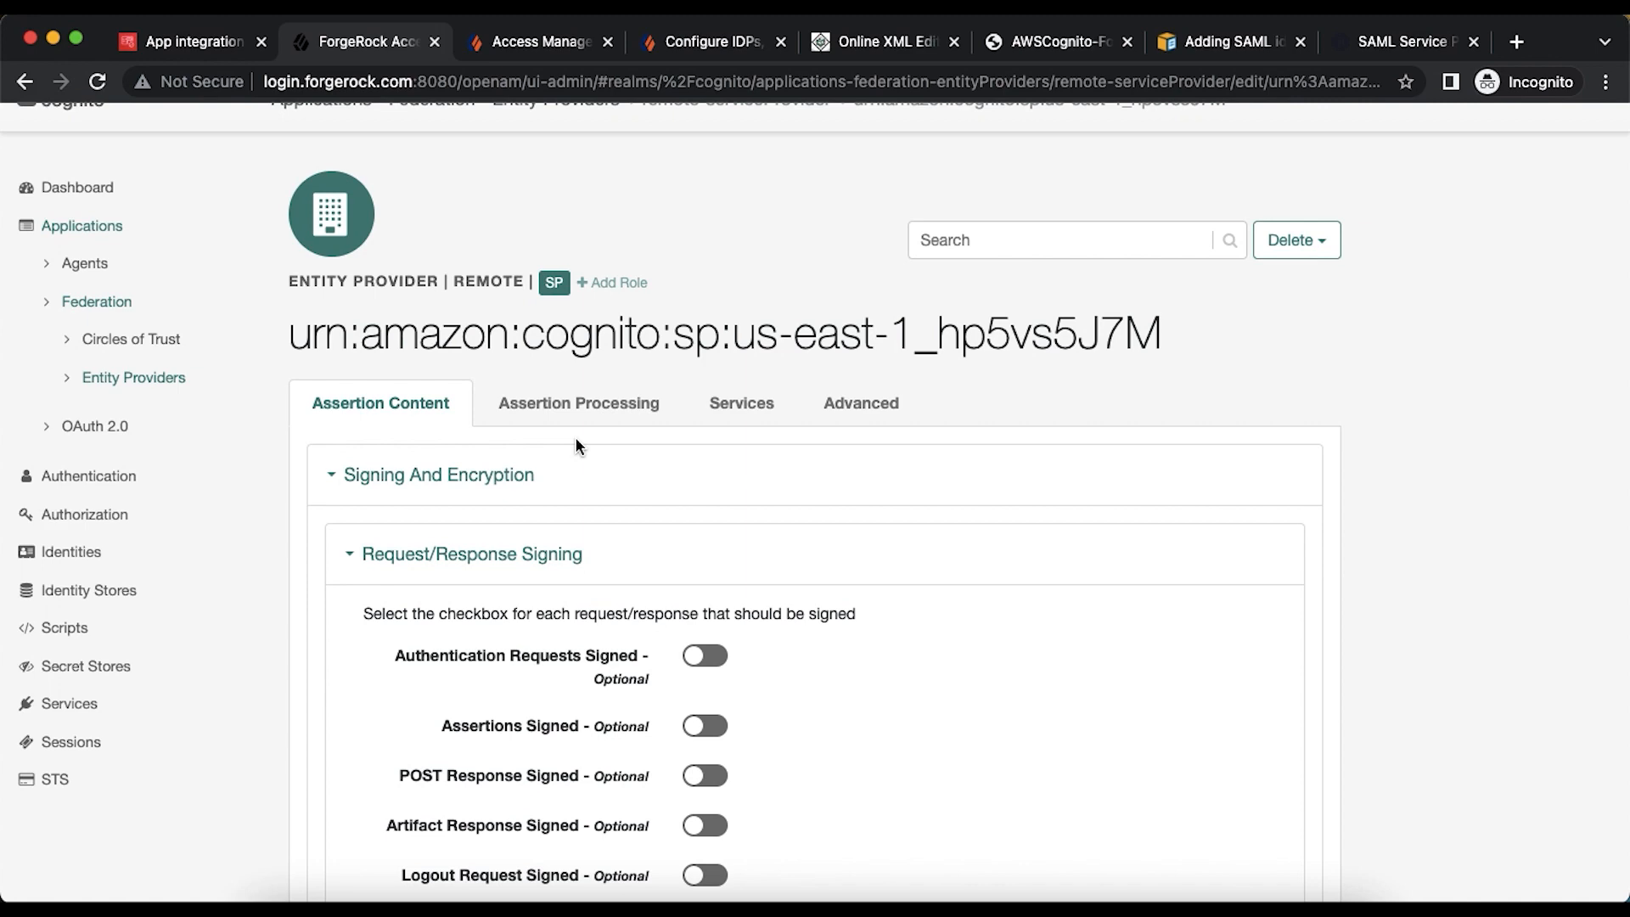
pyautogui.scroll(-20, 574, 445)
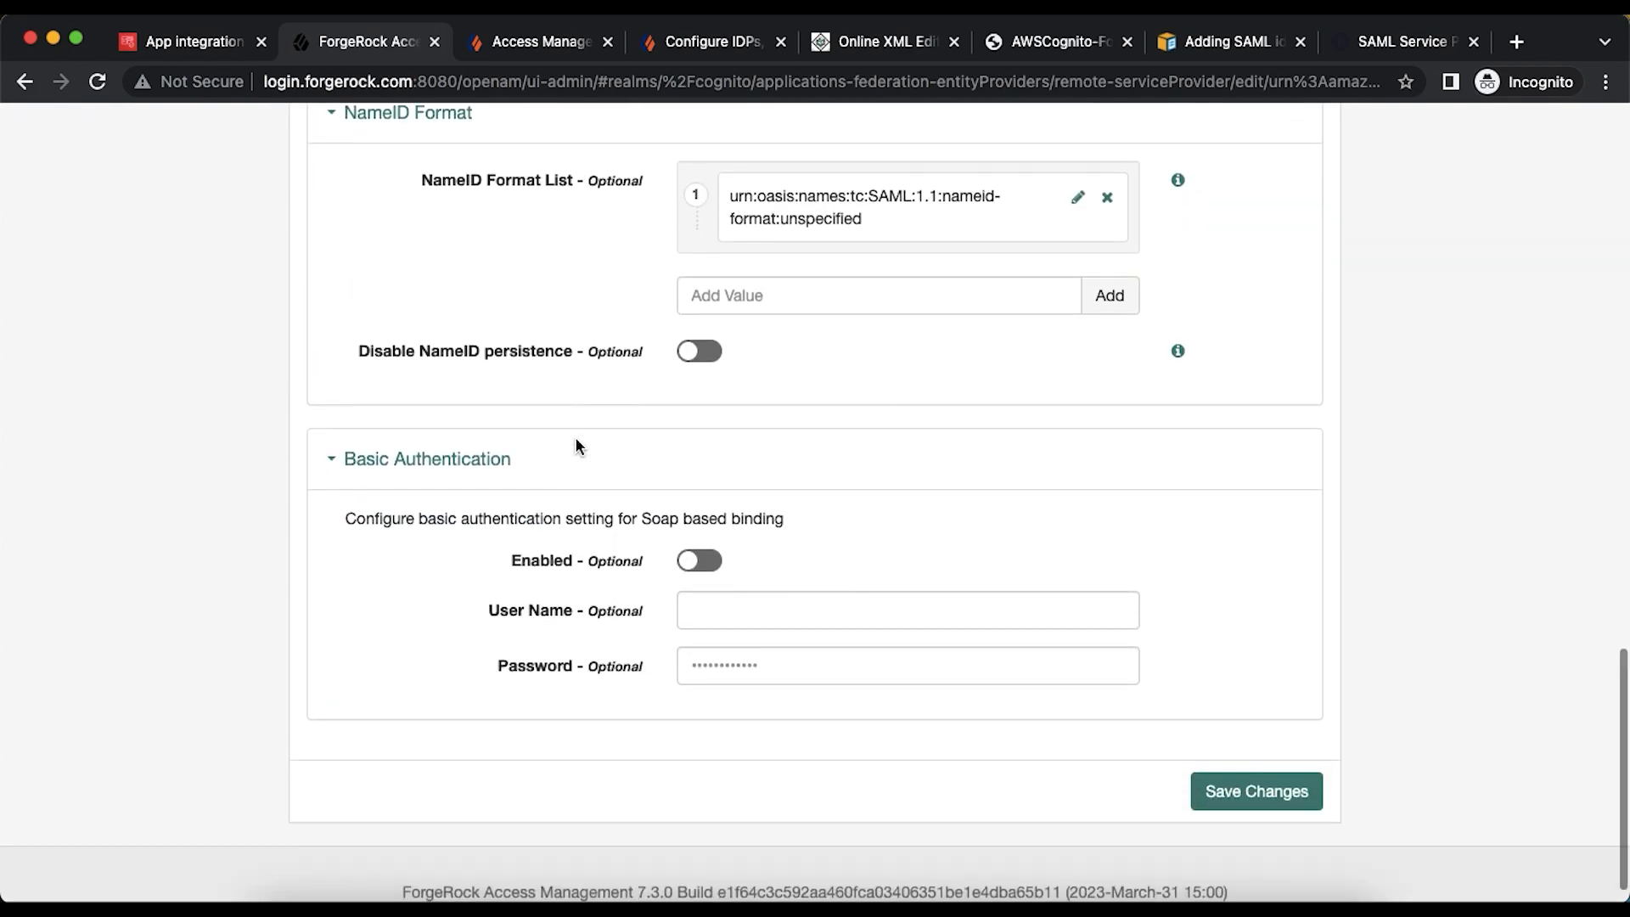
pyautogui.scroll(3, 575, 445)
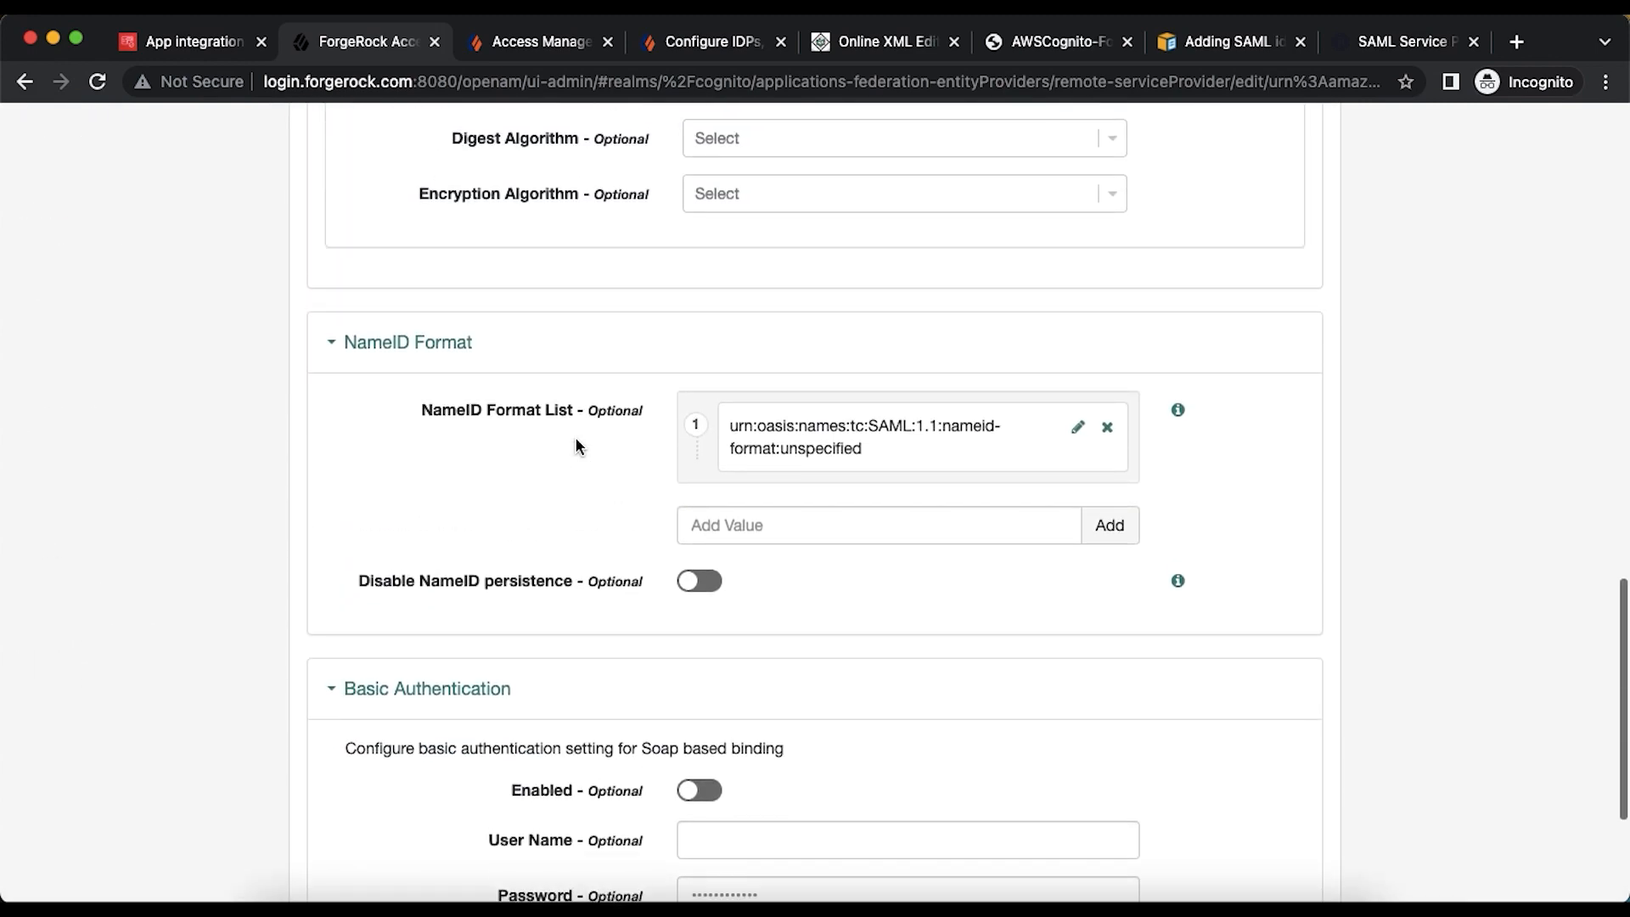
pyautogui.scroll(-3, 574, 445)
pyautogui.scroll(20, 574, 444)
# - Look over the empty Attribute Mapper under Assertion Processing, then go to Identity Stores
pyautogui.click(552, 527)
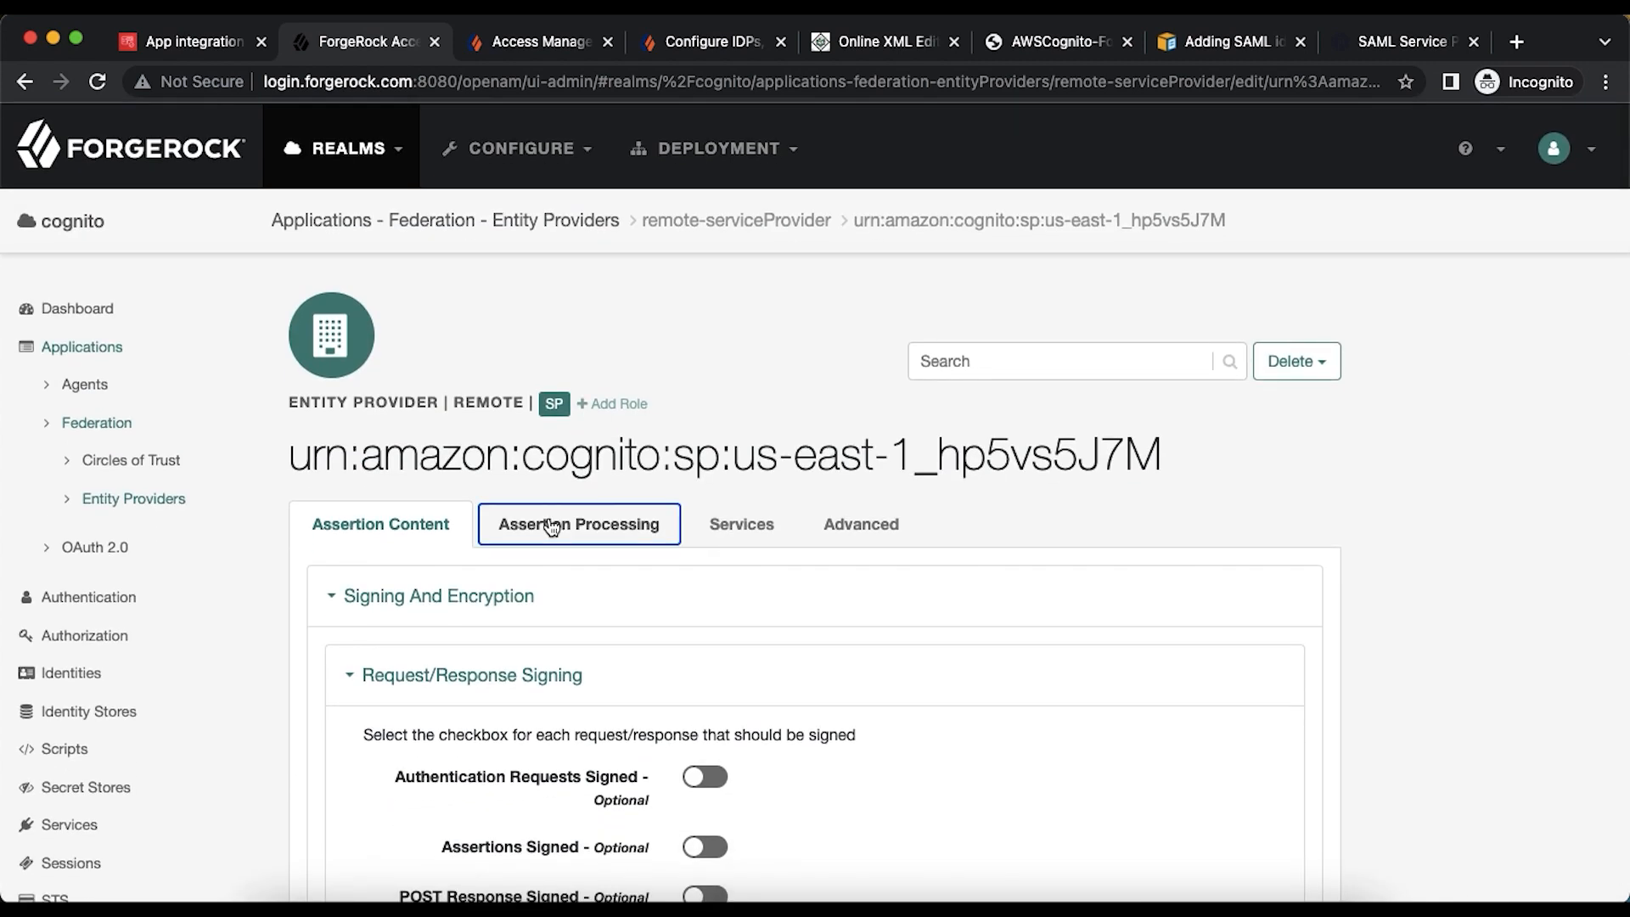
pyautogui.scroll(-3, 764, 602)
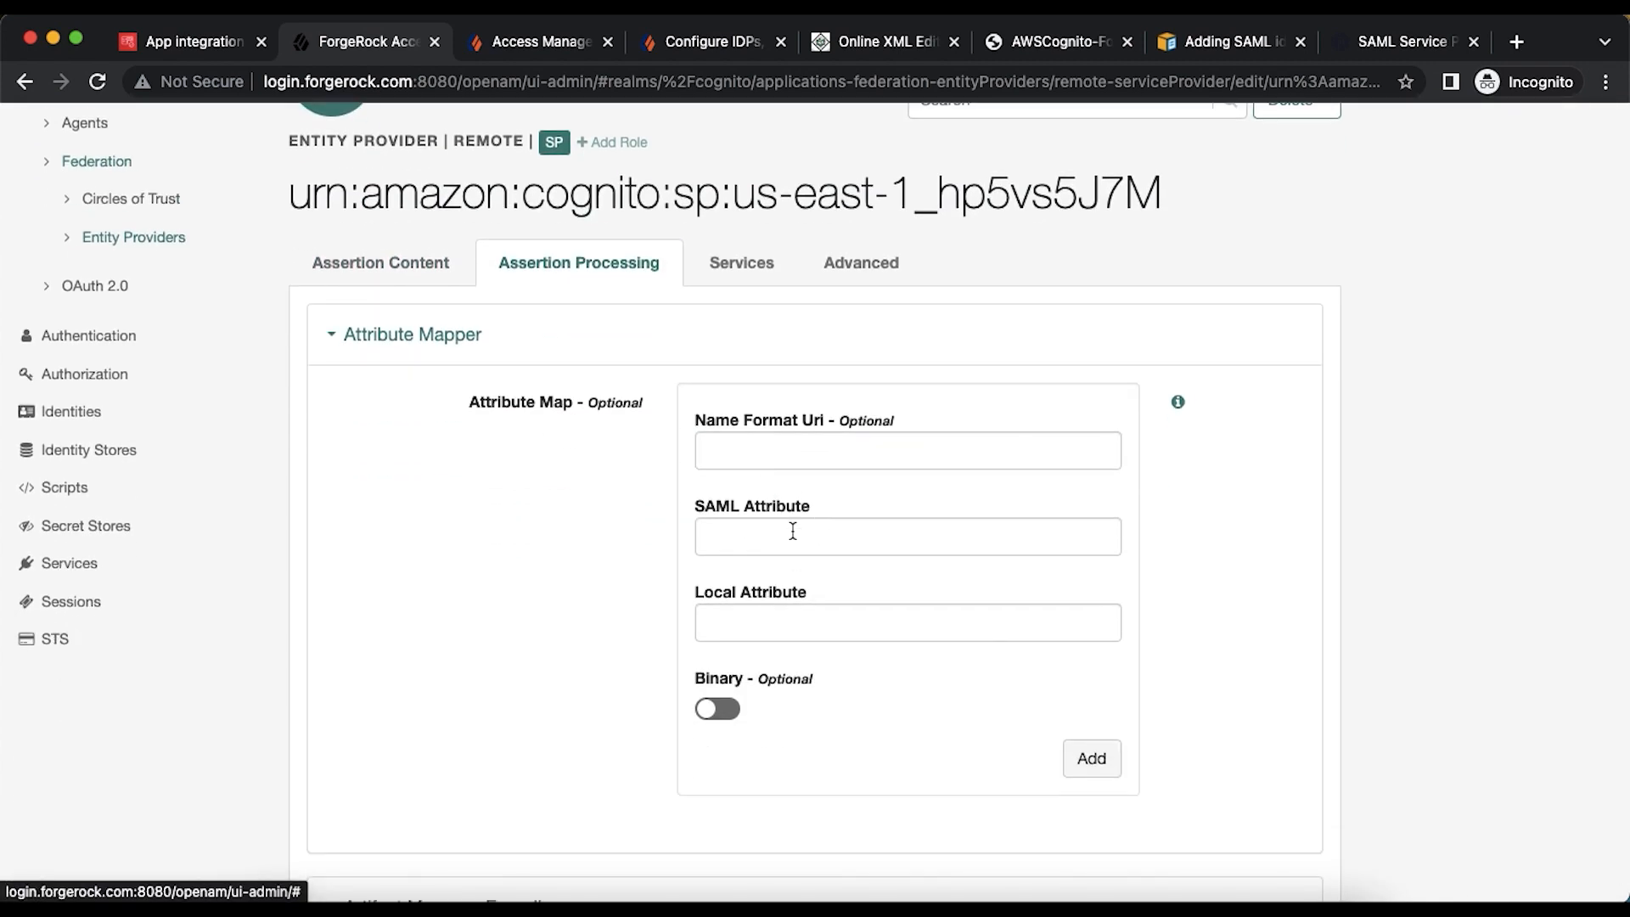
pyautogui.click(746, 535)
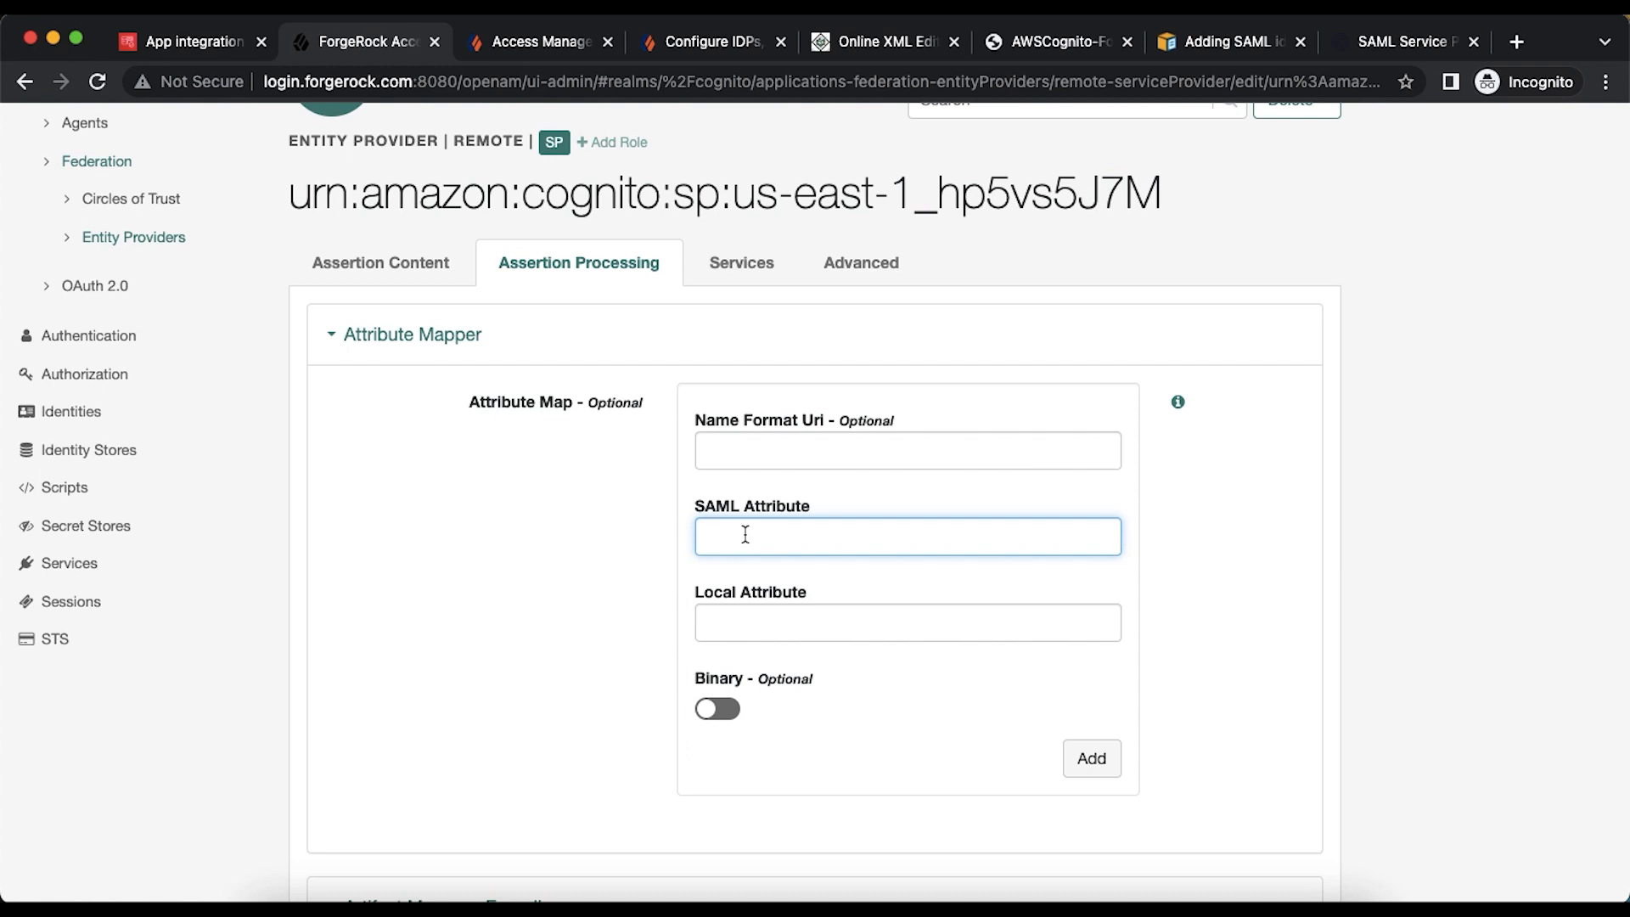
pyautogui.click(735, 616)
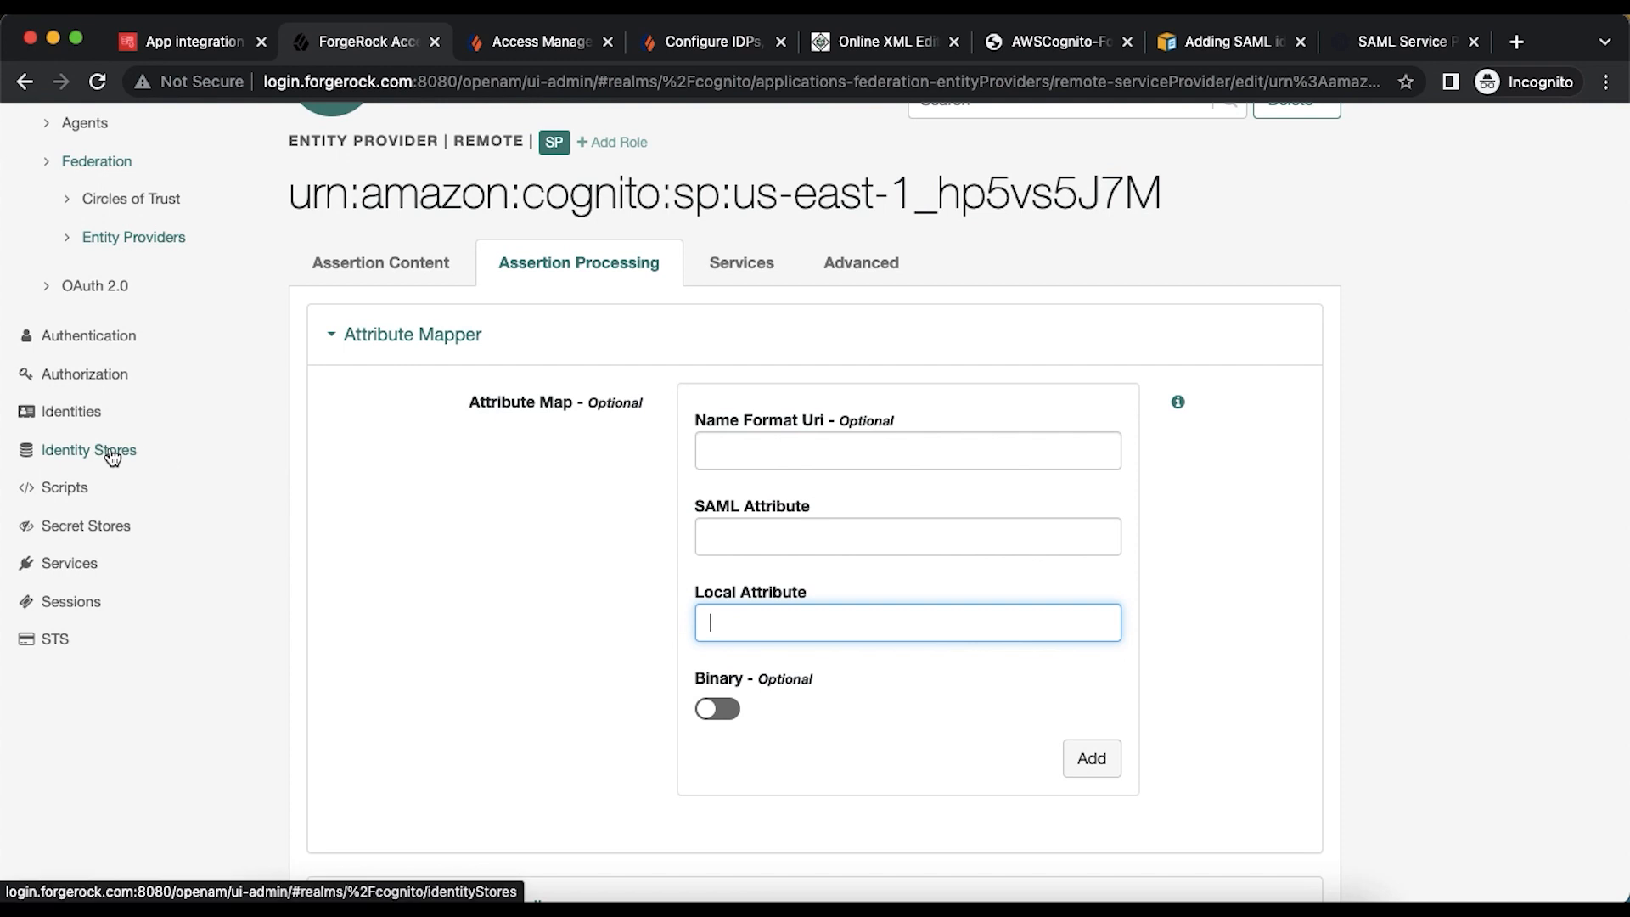
pyautogui.click(161, 449)
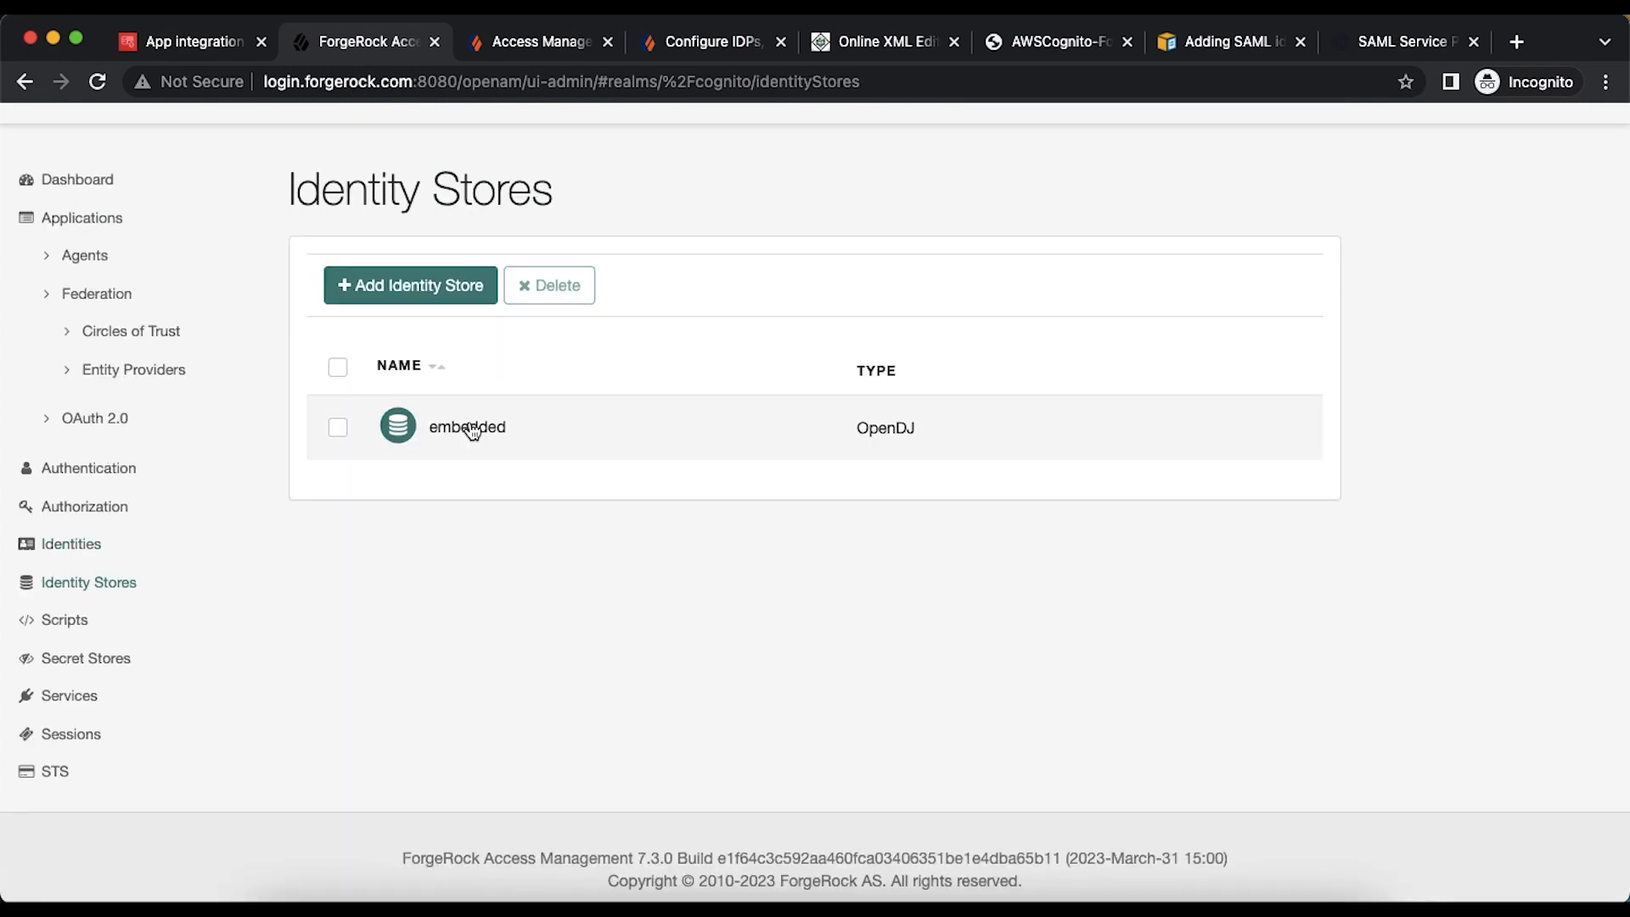
# - Open the embedded OpenDJ store's User Configuration settings
pyautogui.click(470, 424)
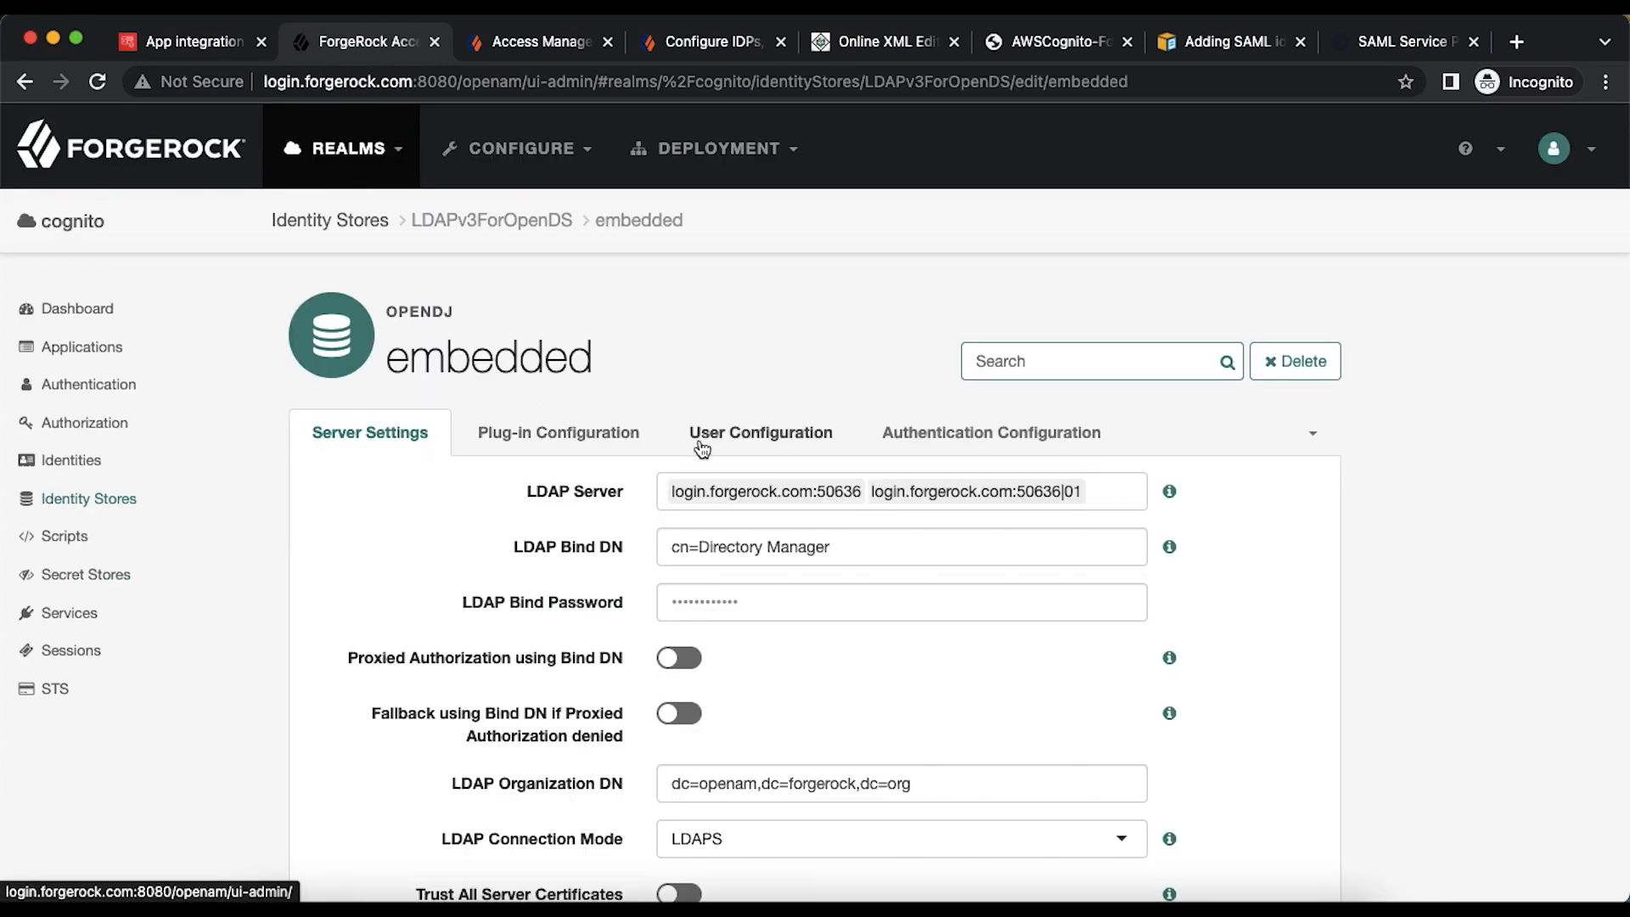
pyautogui.click(700, 436)
pyautogui.scroll(-7, 1256, 532)
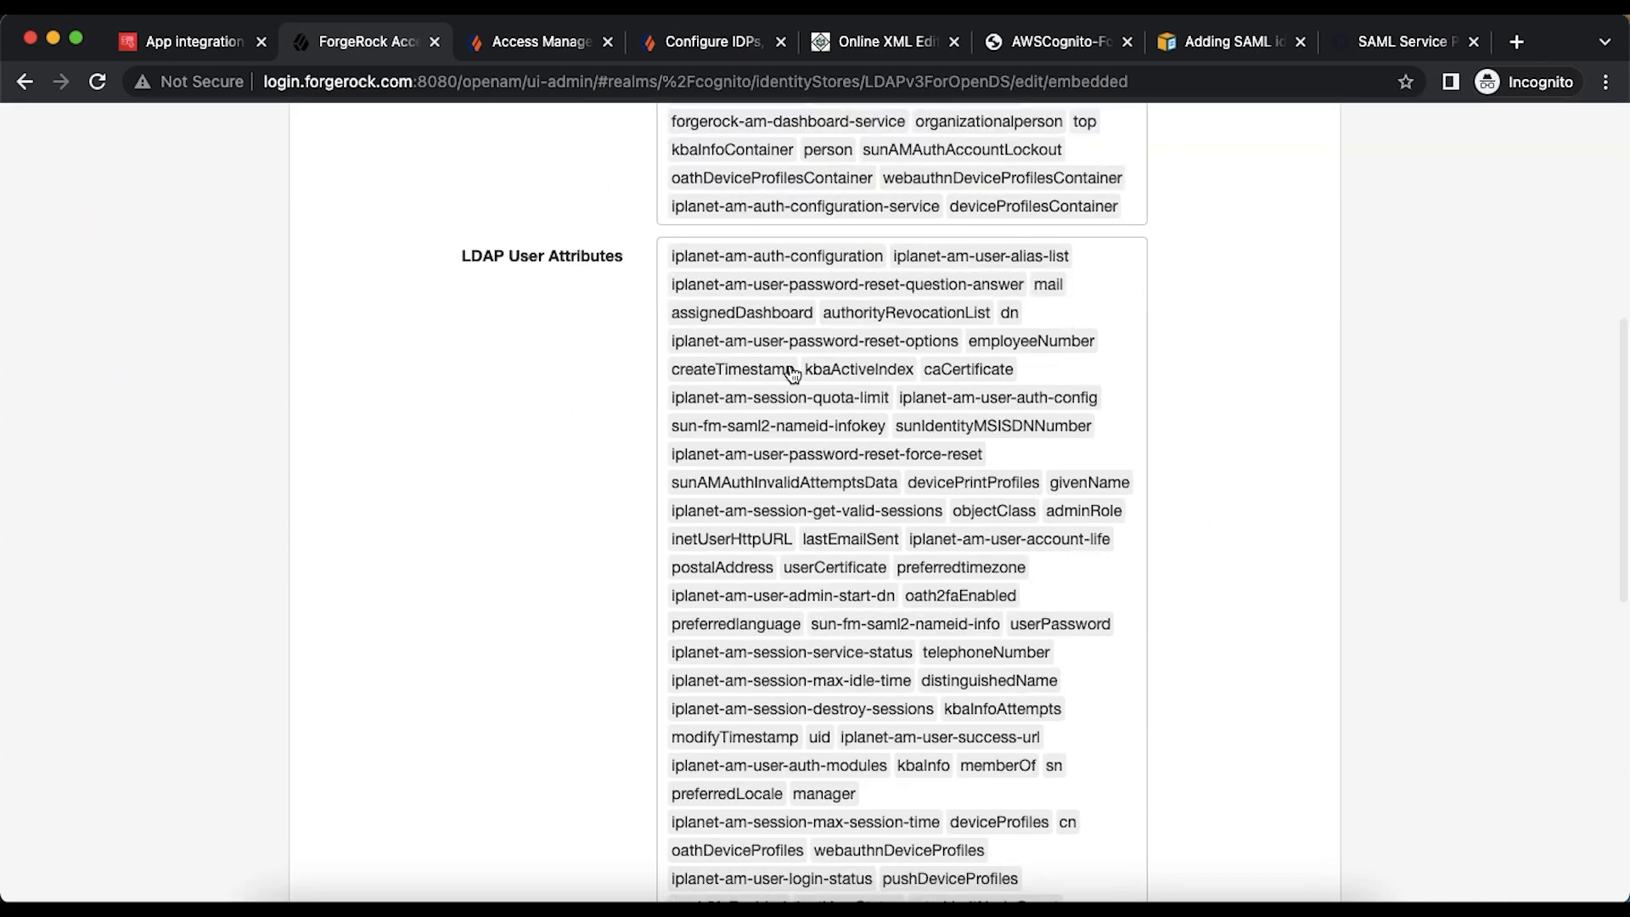
pyautogui.scroll(-4, 875, 612)
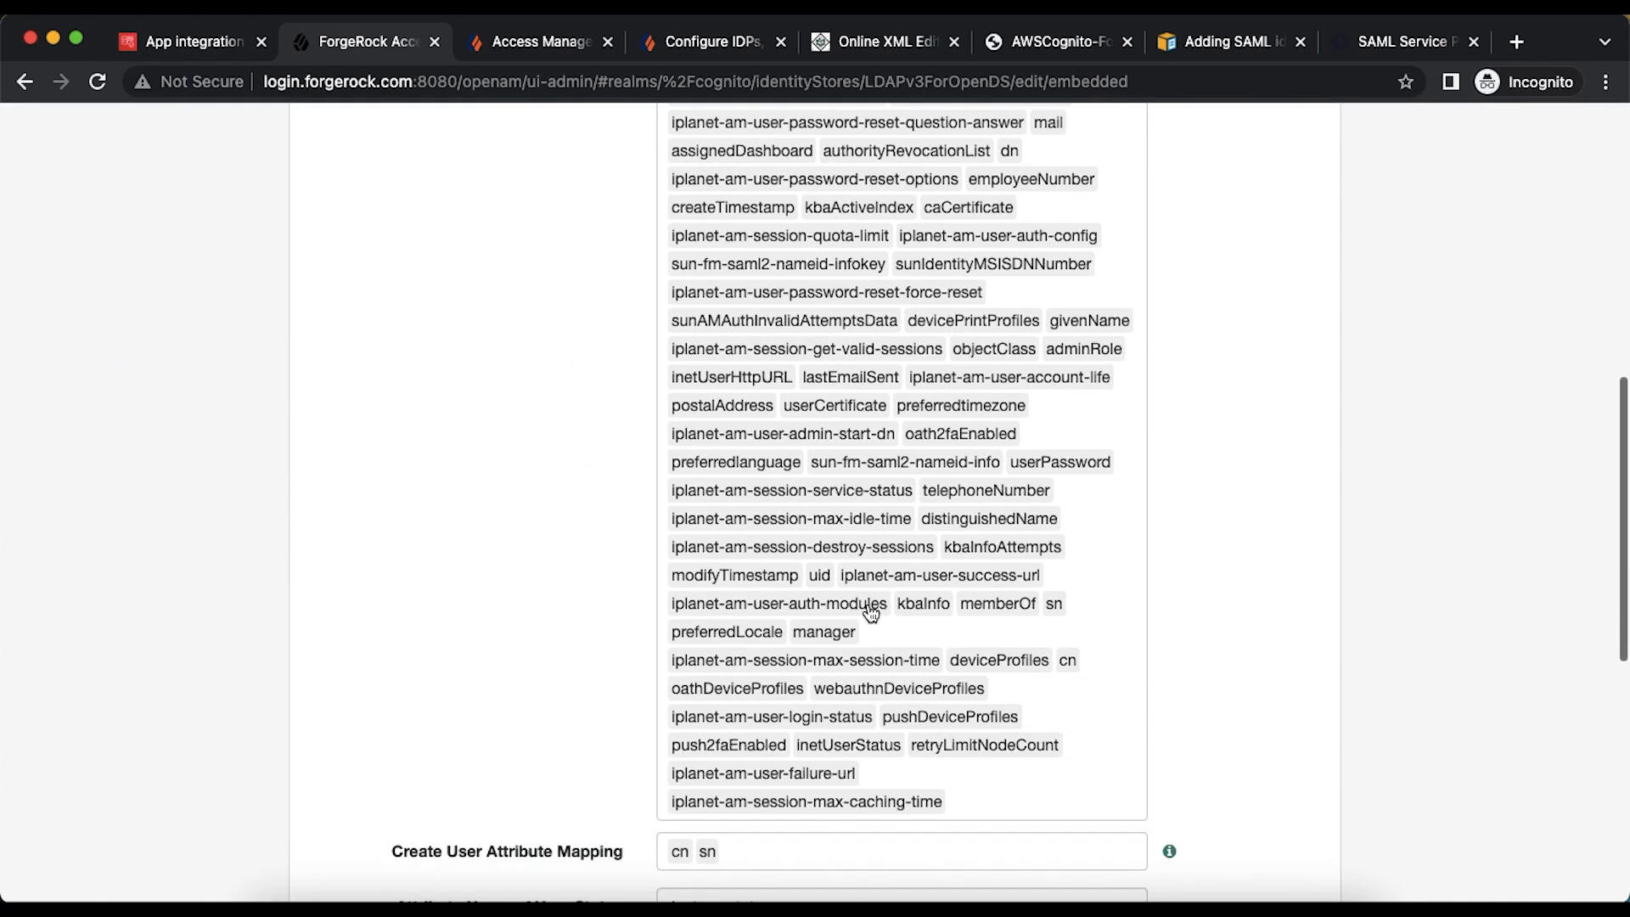
pyautogui.scroll(4, 940, 557)
# - Find sn, cn, givenName and mail in the LDAP User Attributes list
pyautogui.press('super+f')
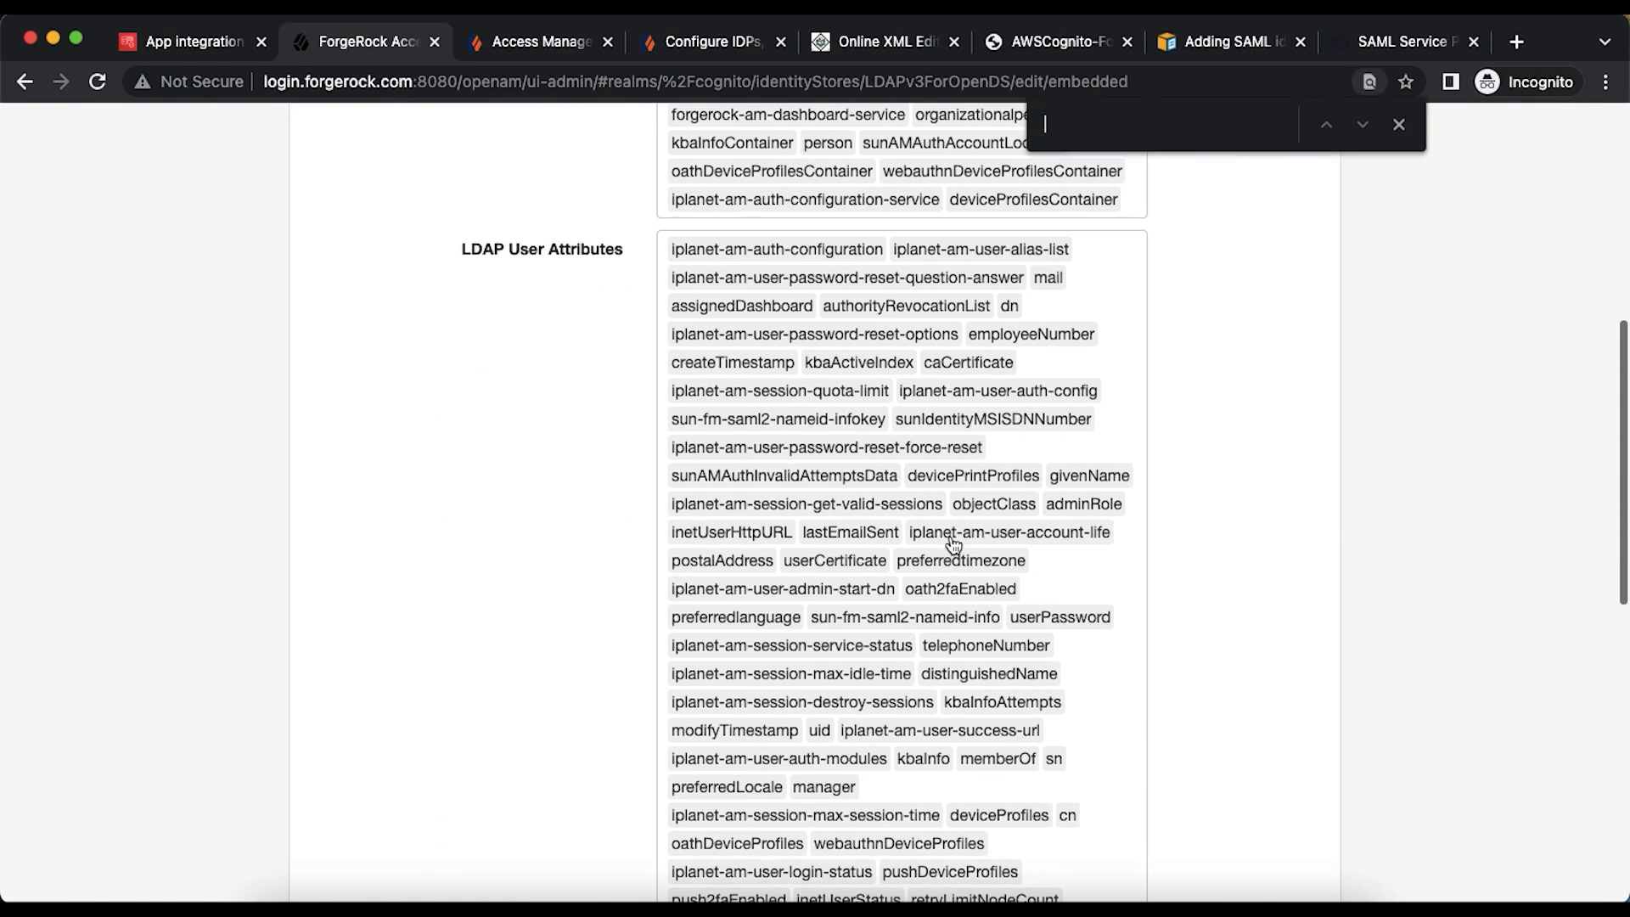
pyautogui.write('sn')
pyautogui.press('Return')
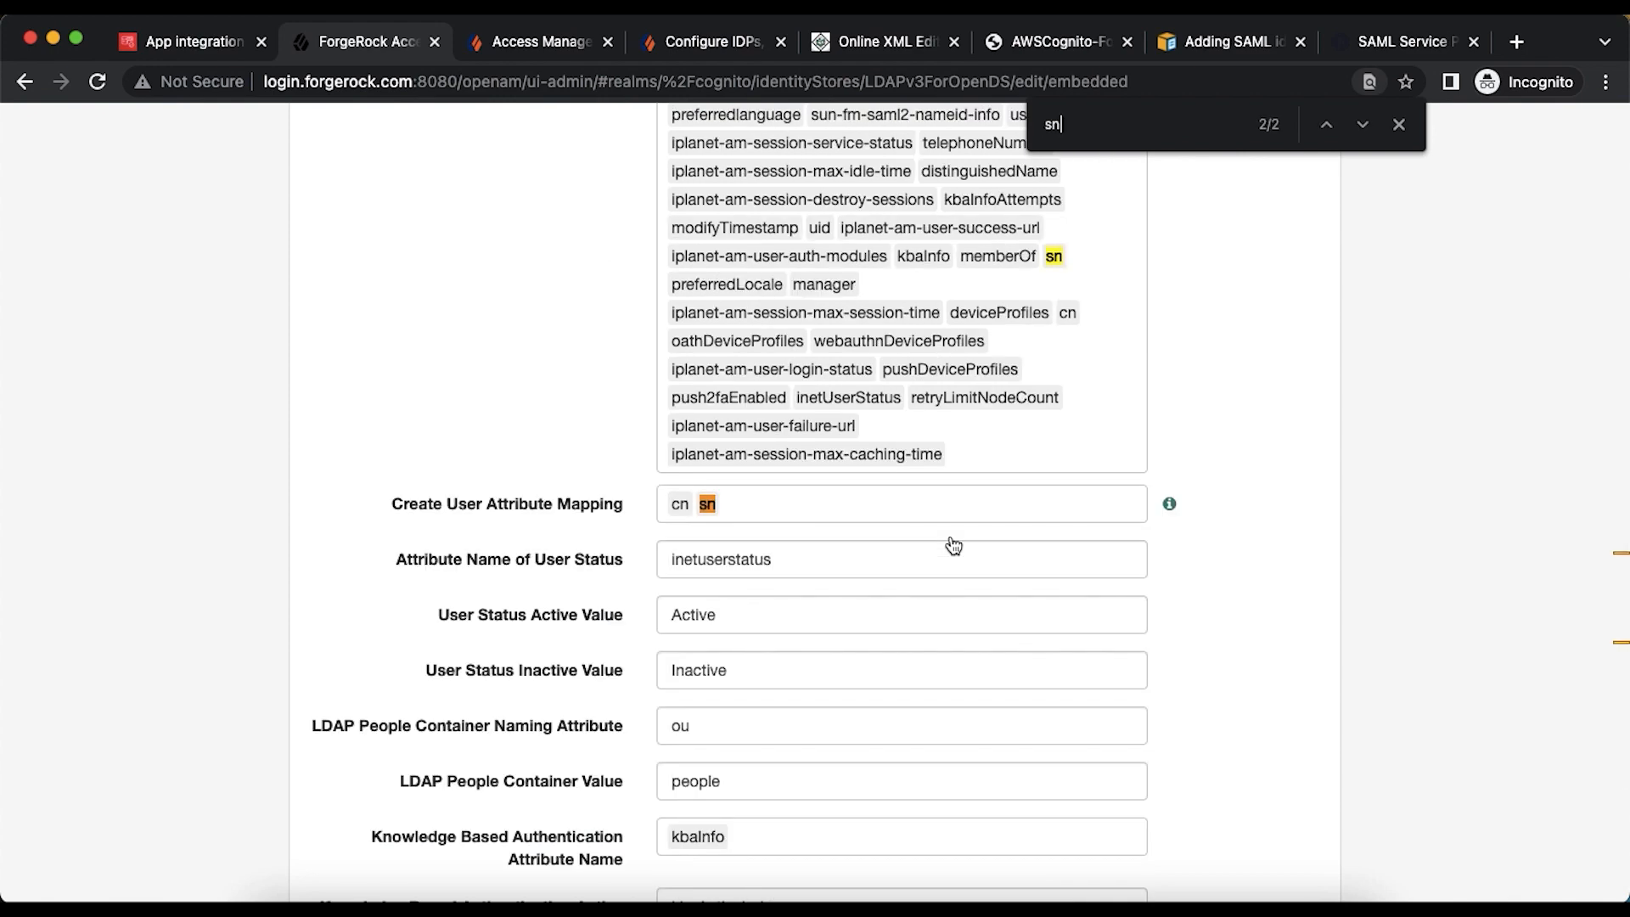
pyautogui.press('BackSpace')
pyautogui.write('cn')
pyautogui.press('Return')
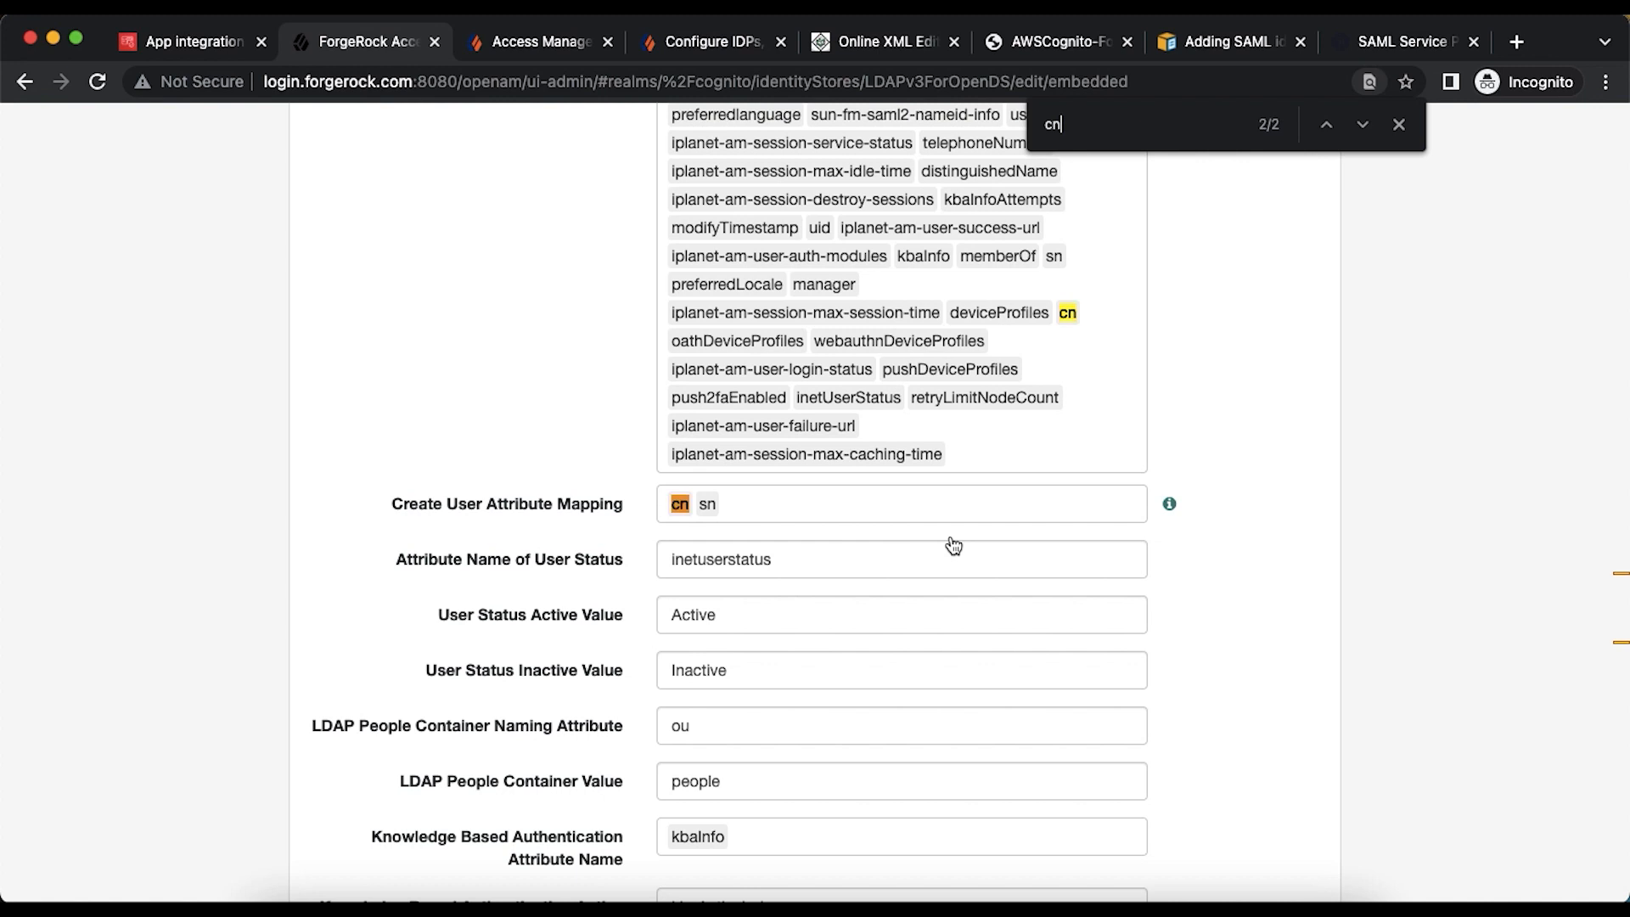
pyautogui.press('BackSpace')
pyautogui.press('BackSpace')
pyautogui.write('n')
pyautogui.press('BackSpace')
pyautogui.write('given')
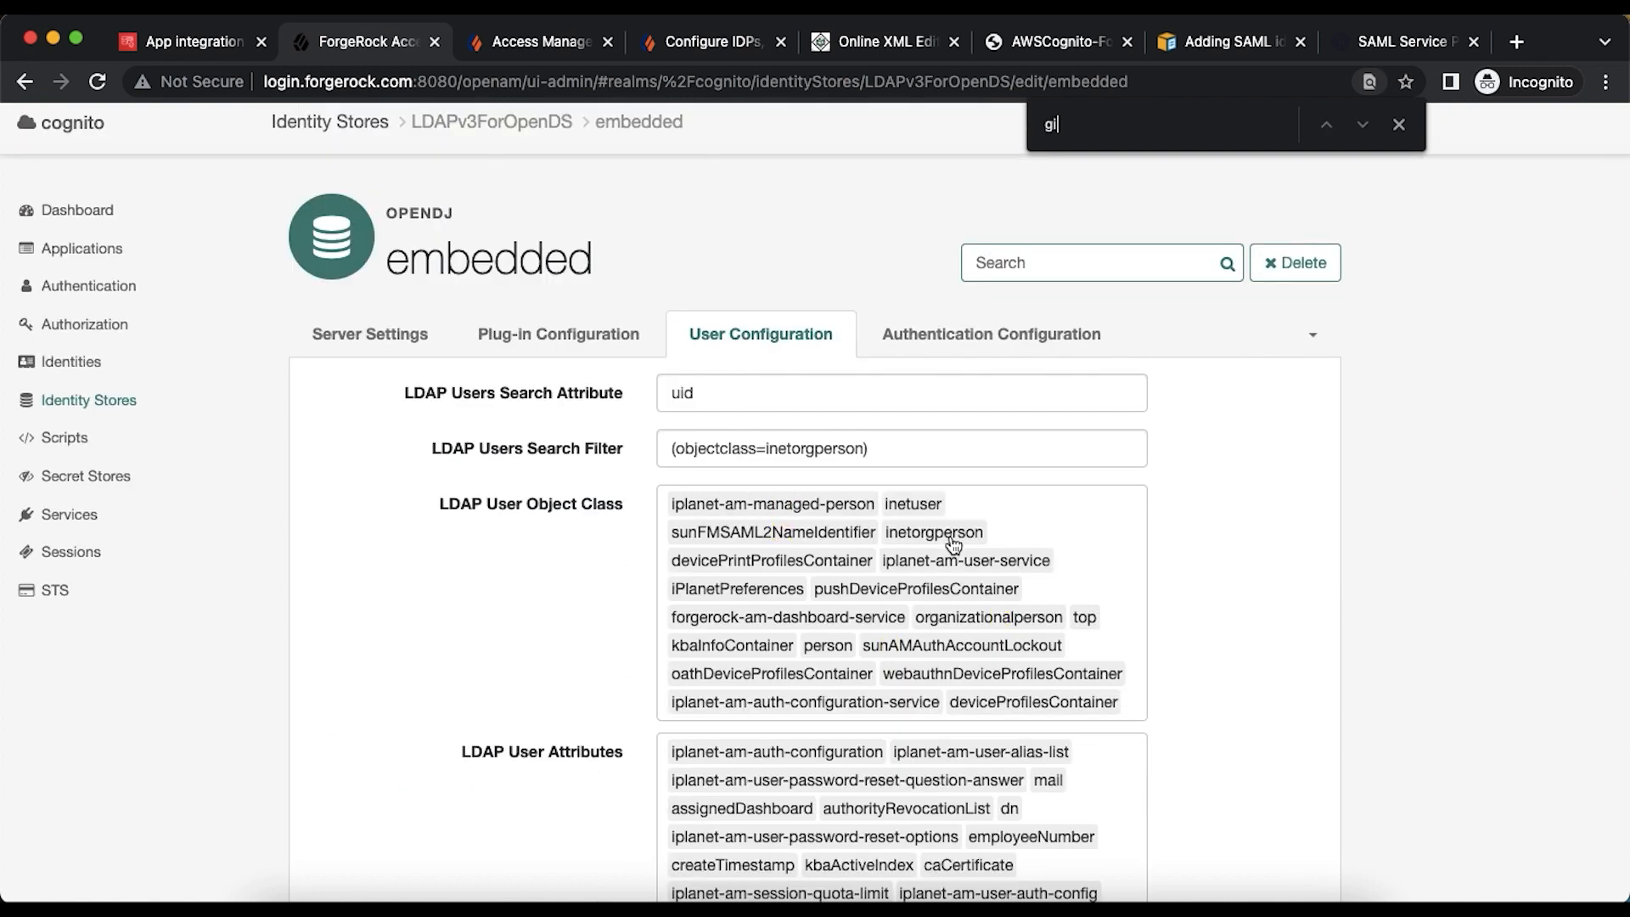
pyautogui.press('BackSpace')
pyautogui.press('BackSpace')
pyautogui.press('BackSpace')
pyautogui.press('BackSpace')
pyautogui.press('BackSpace')
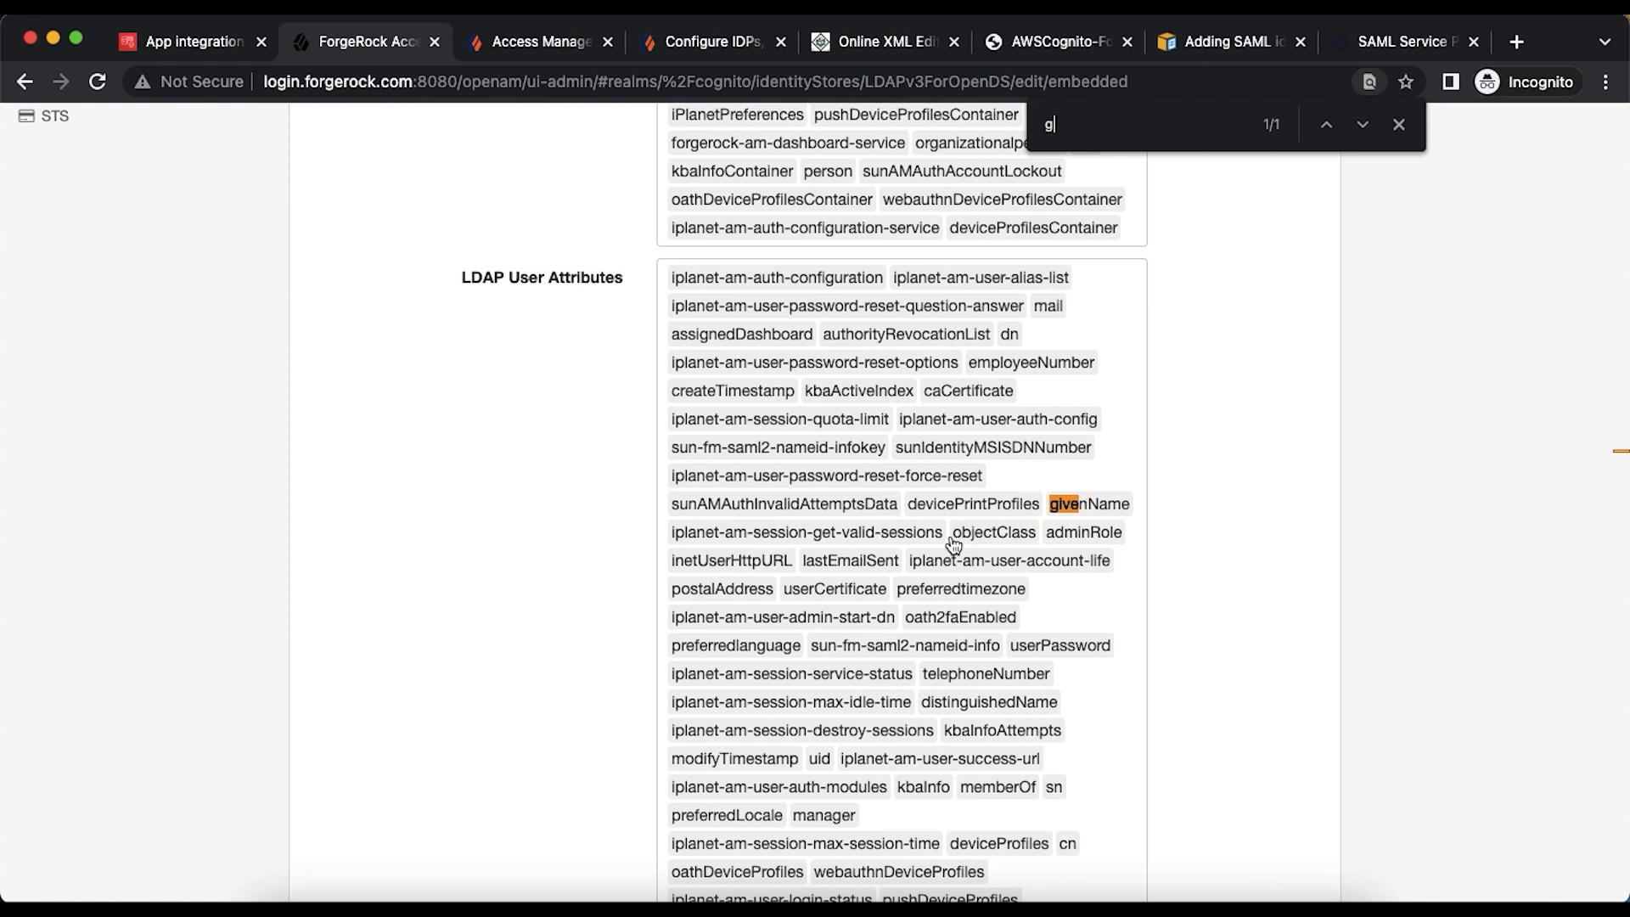
pyautogui.write('mail')
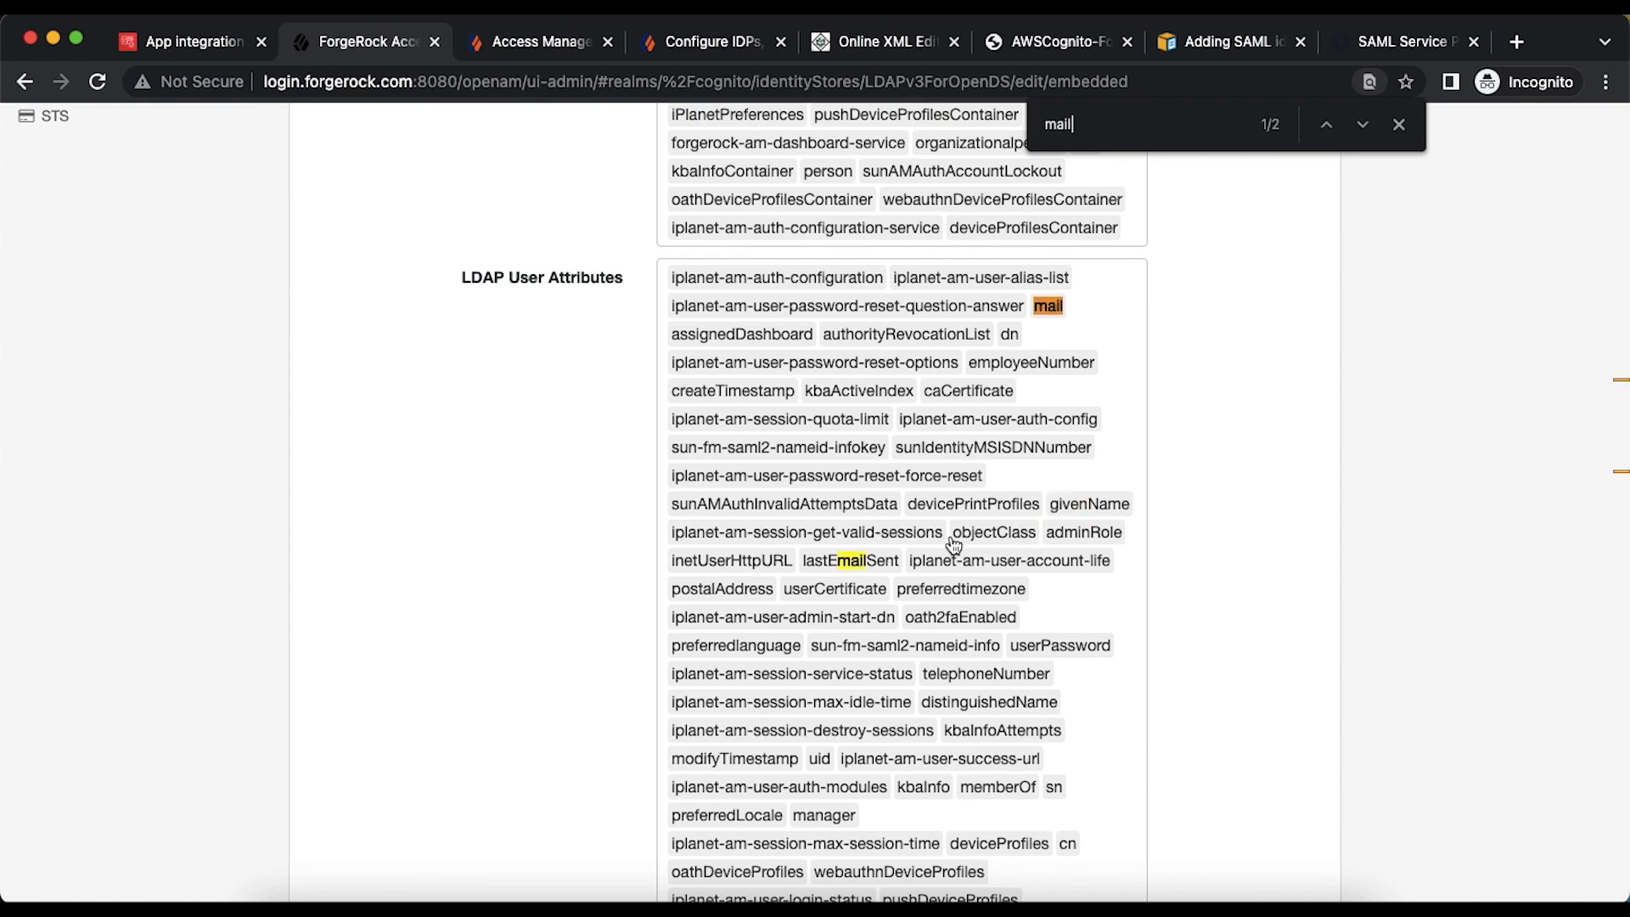
pyautogui.click(1397, 126)
# - Go to Applications > Federation > Entity Providers
pyautogui.scroll(10, 1341, 254)
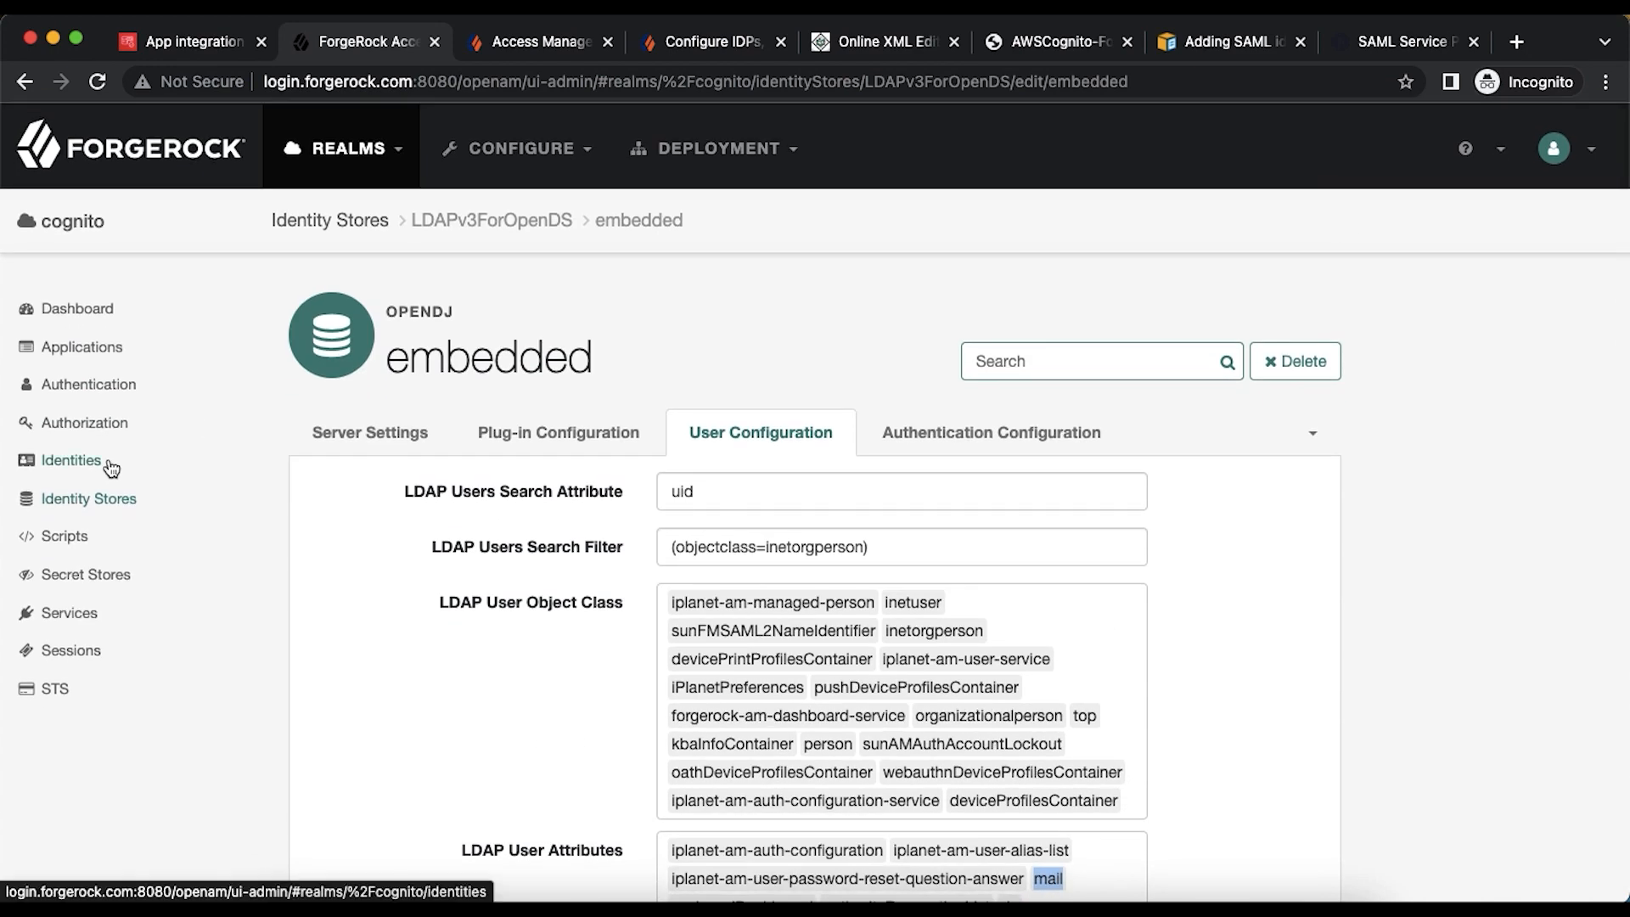
pyautogui.click(93, 381)
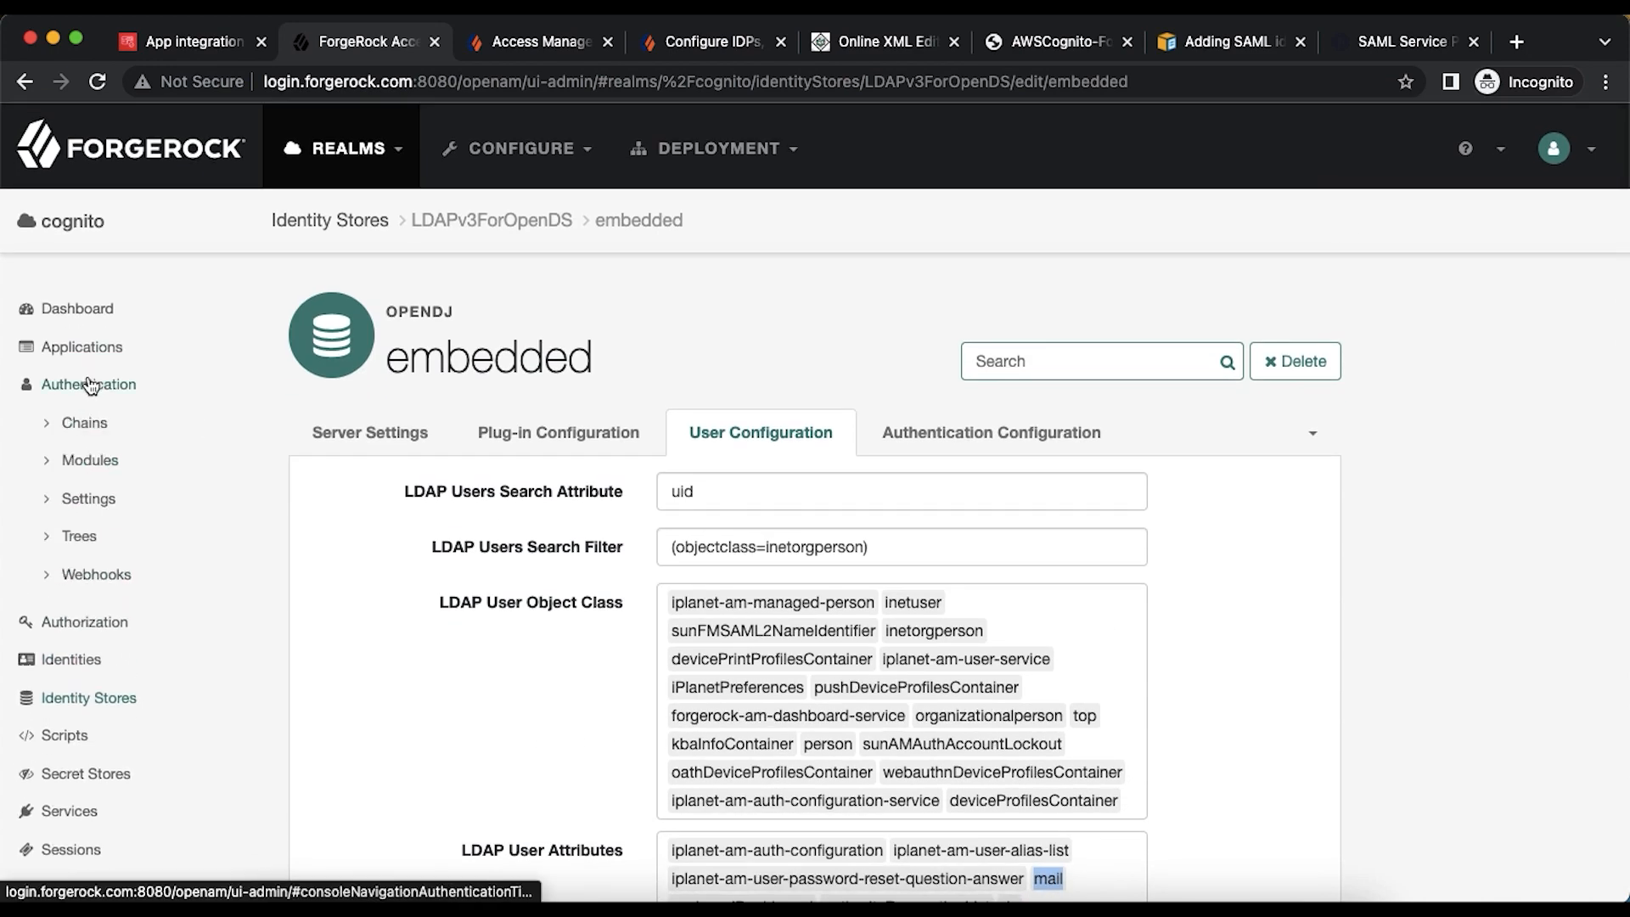
pyautogui.click(81, 357)
pyautogui.click(94, 423)
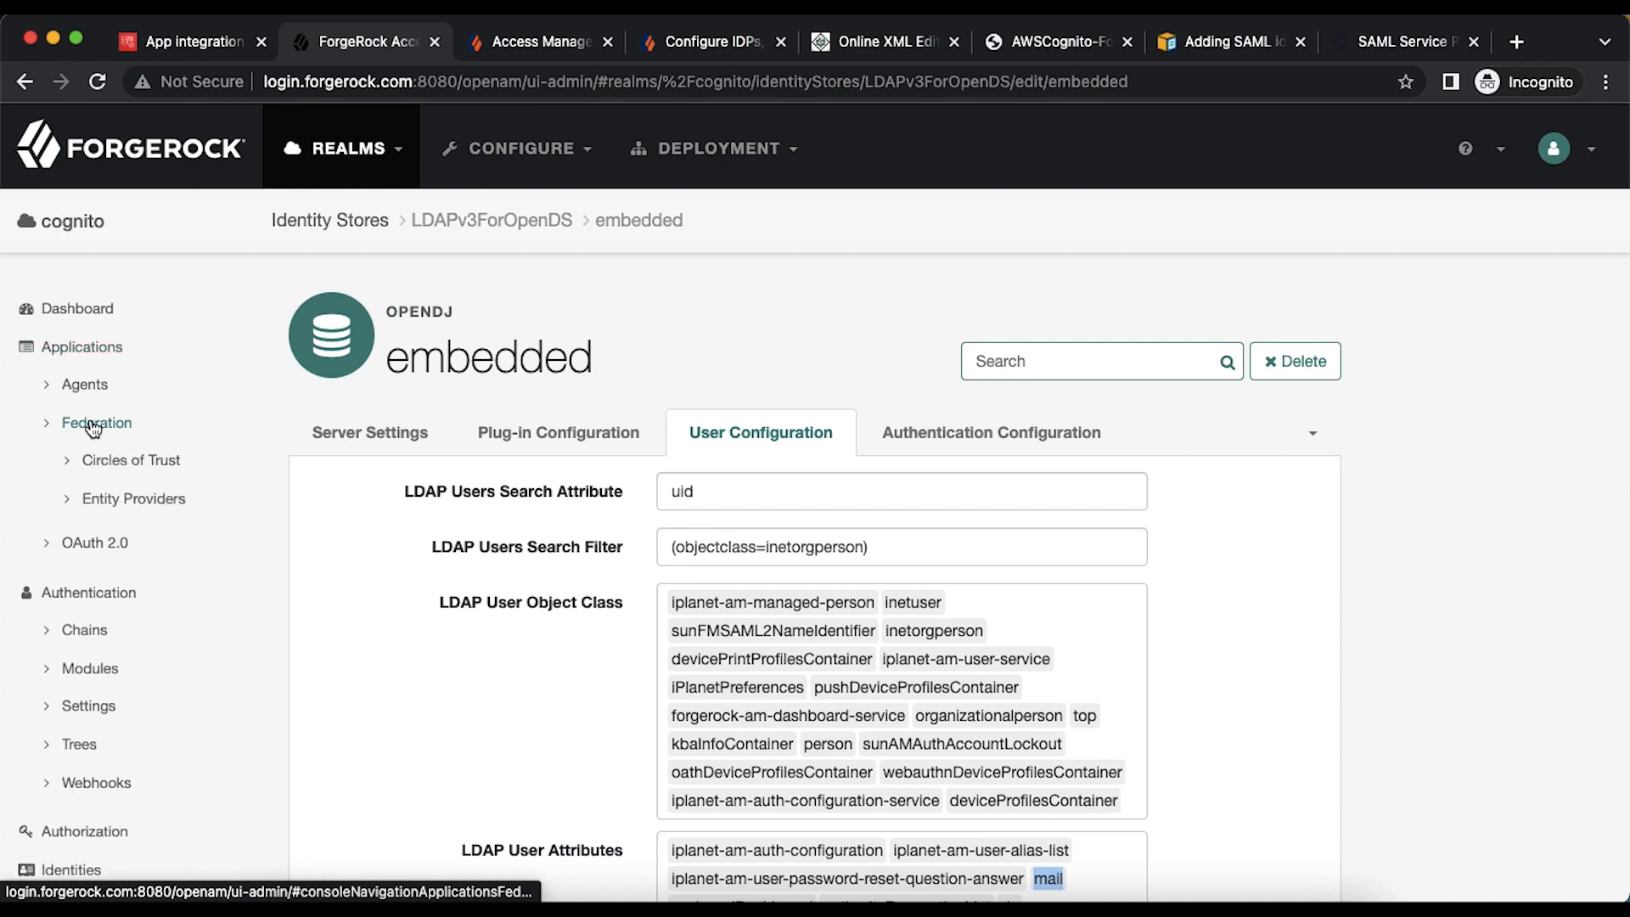
pyautogui.click(126, 501)
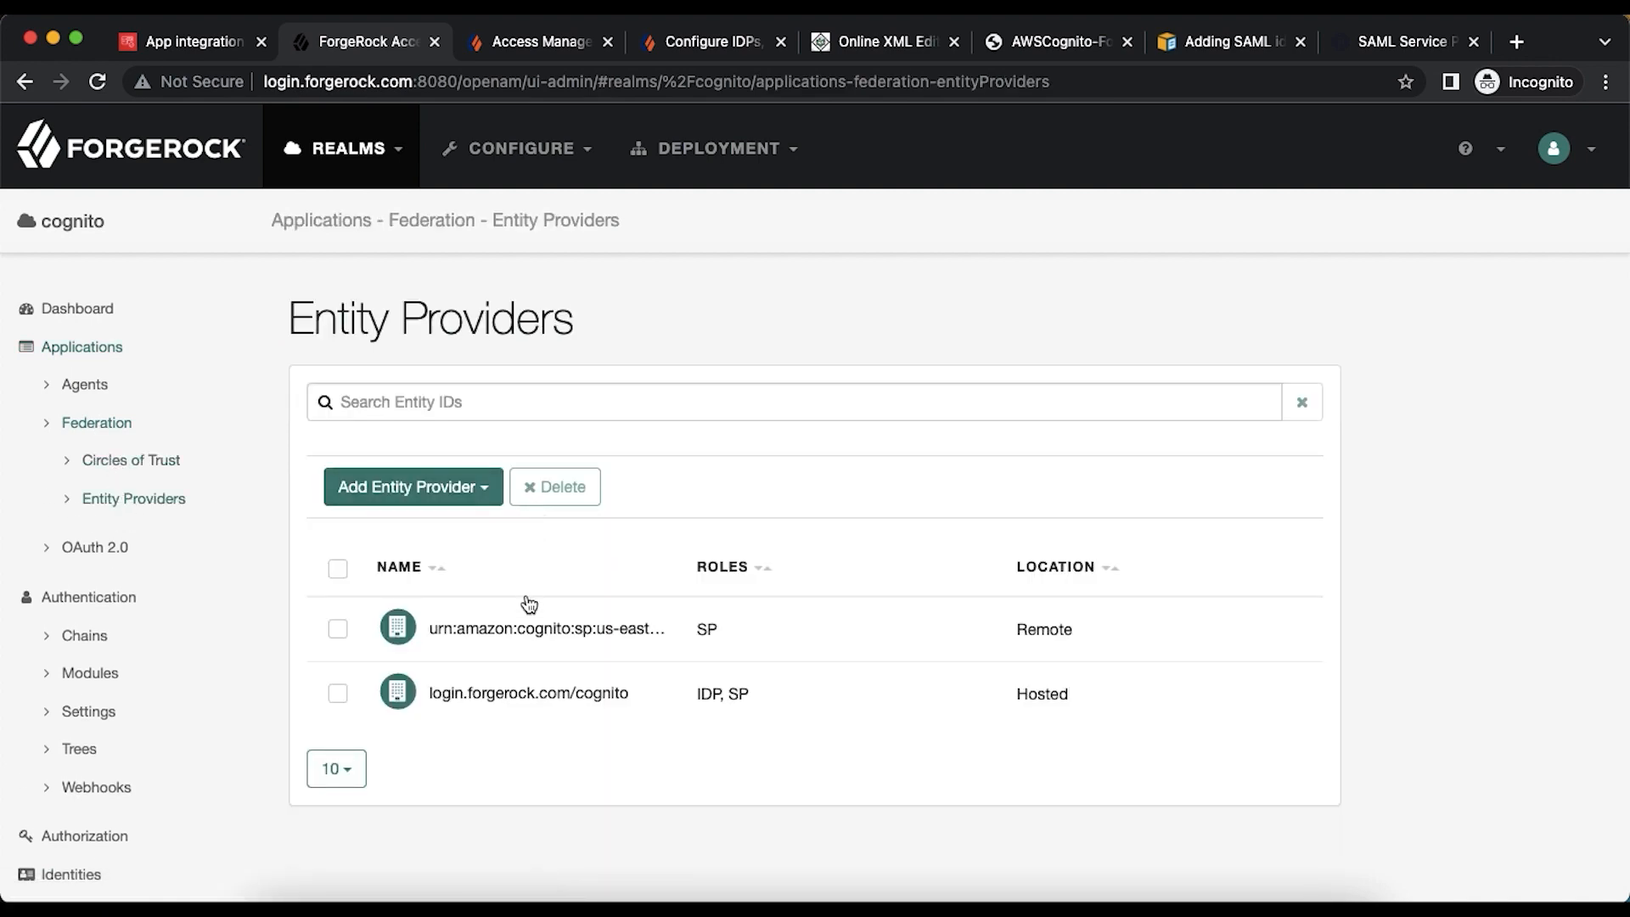
# - Open the Cognito SP's Assertion Processing tab and map SAML attribute mail to local mail
pyautogui.click(533, 632)
pyautogui.click(581, 521)
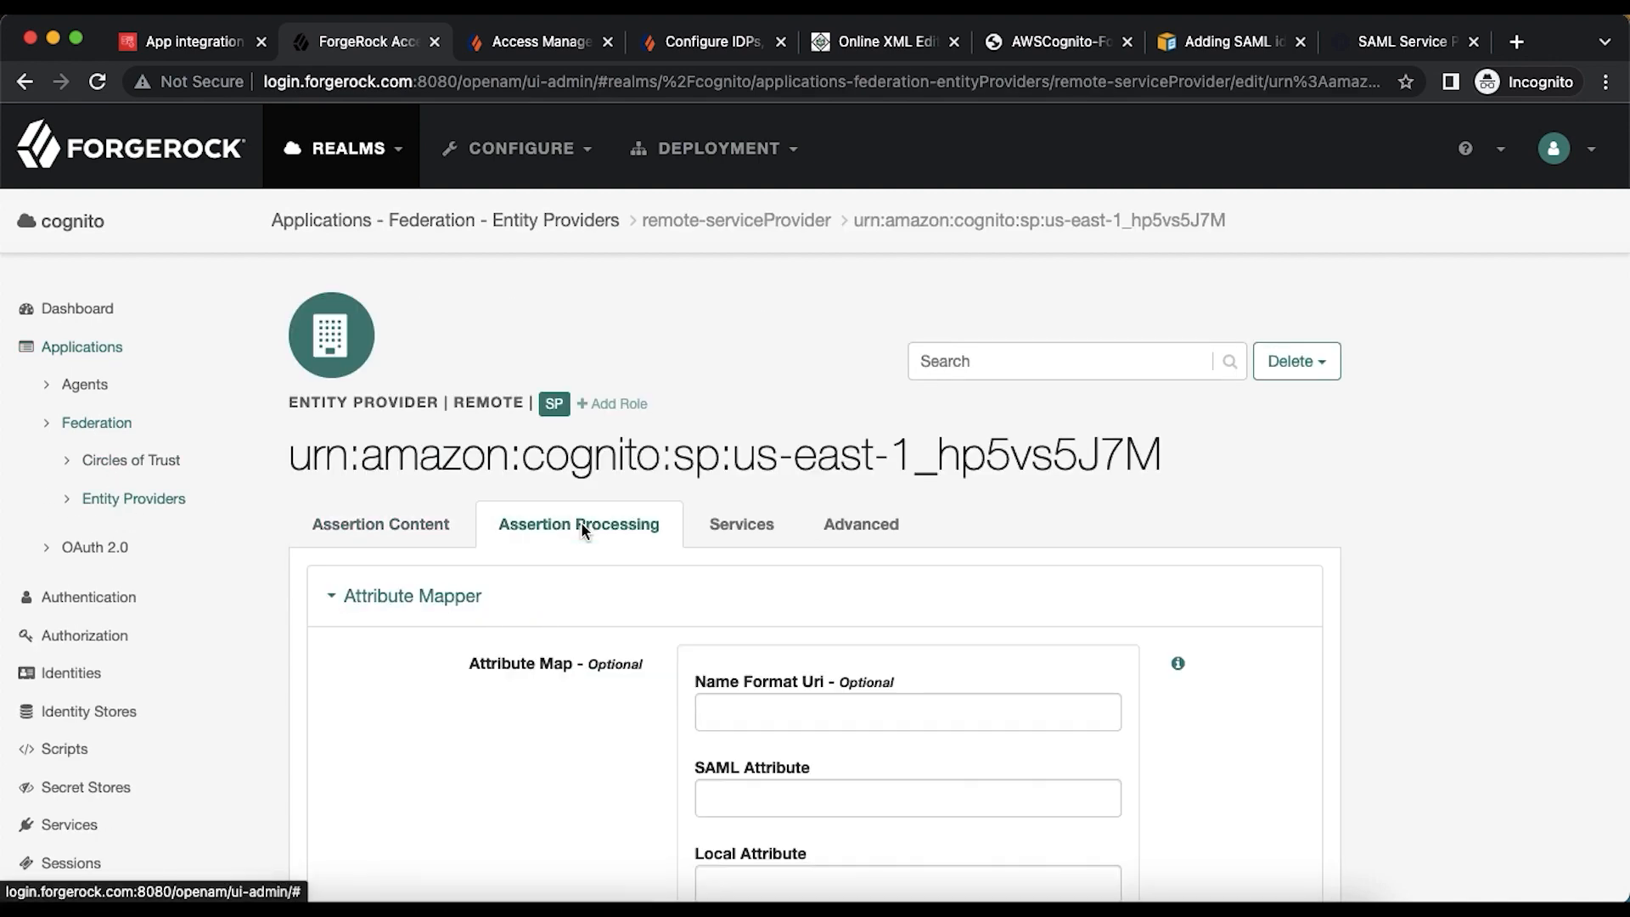
pyautogui.scroll(-3, 581, 526)
pyautogui.click(763, 513)
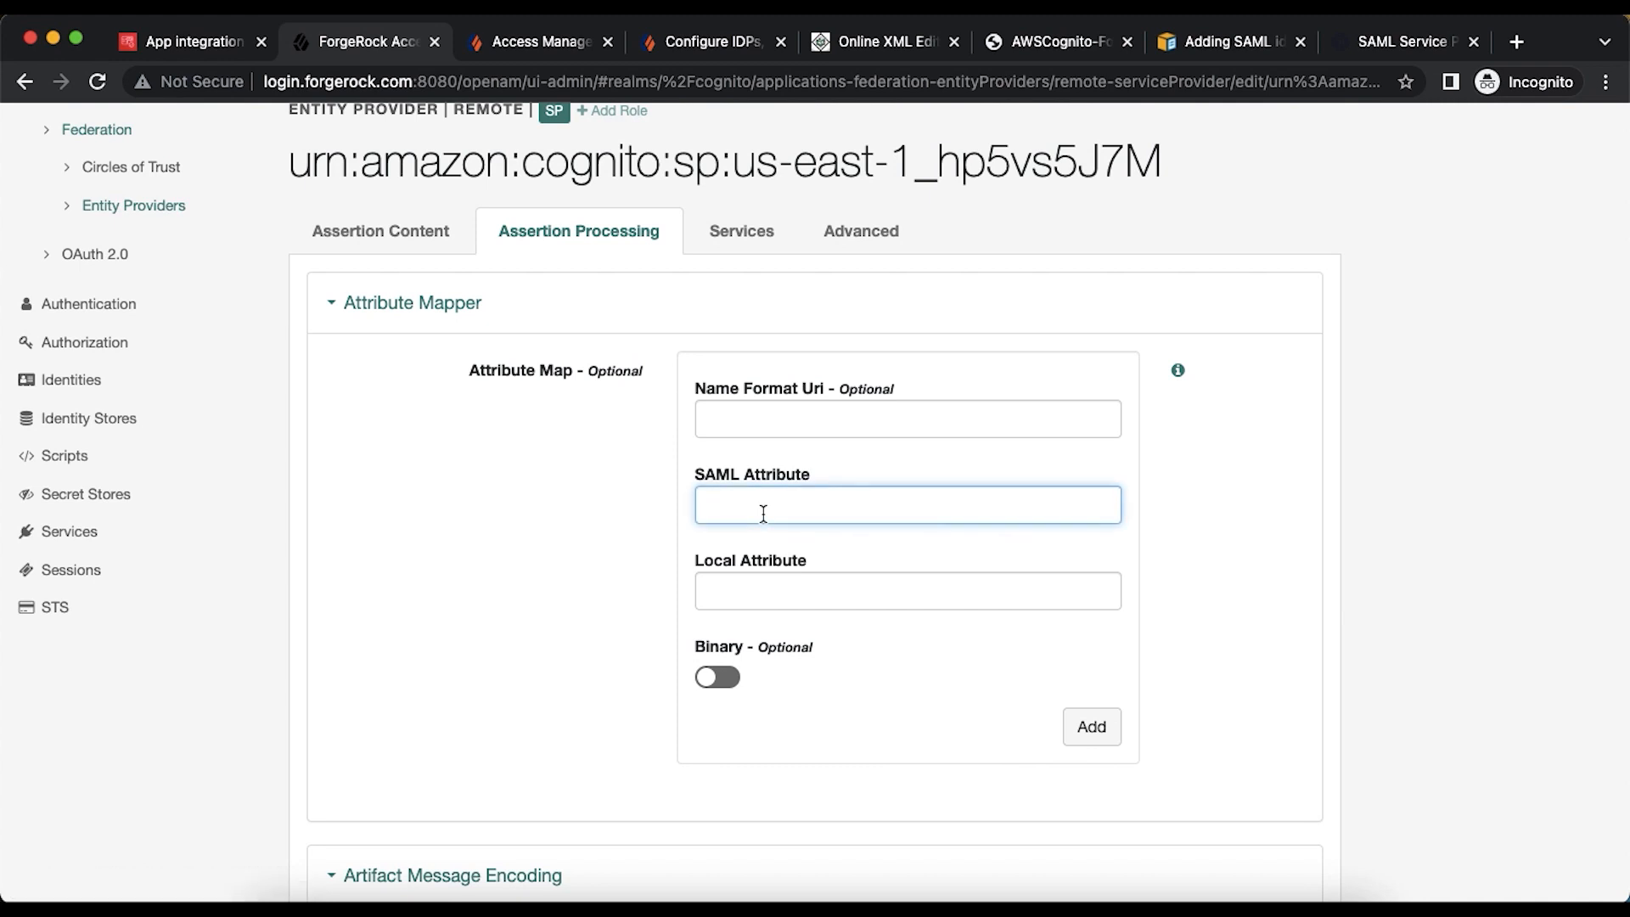
pyautogui.write('mail')
pyautogui.press('Tab')
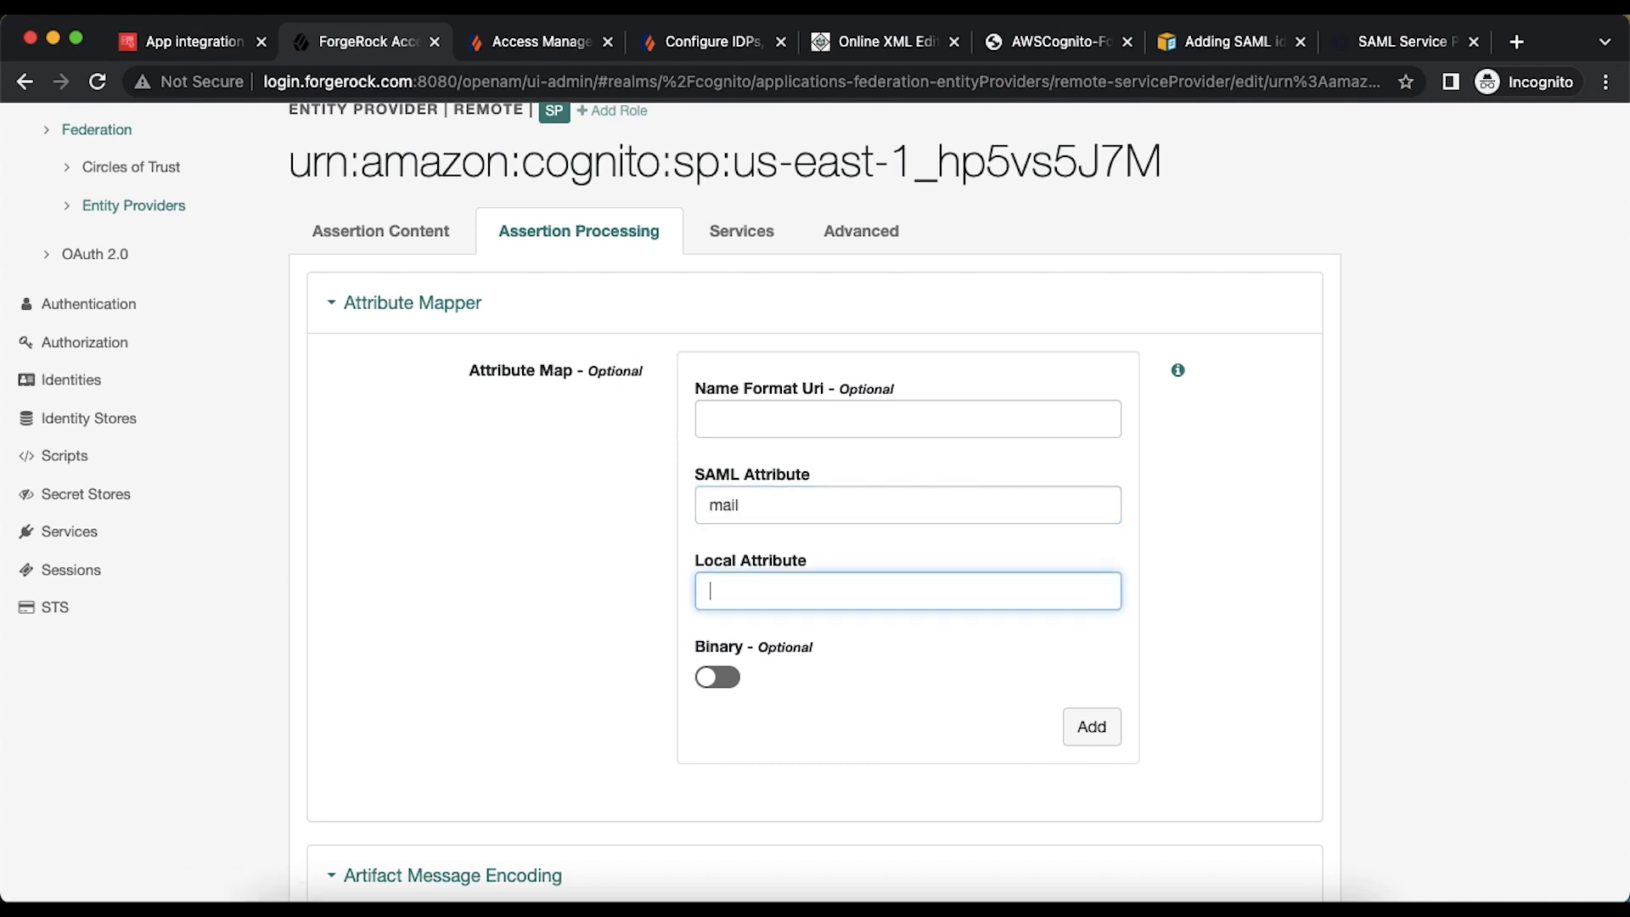
pyautogui.write('mail')
pyautogui.click(1090, 727)
# - Add attribute mappings givenName→givenName and lastName→sn
pyautogui.scroll(-3, 1098, 728)
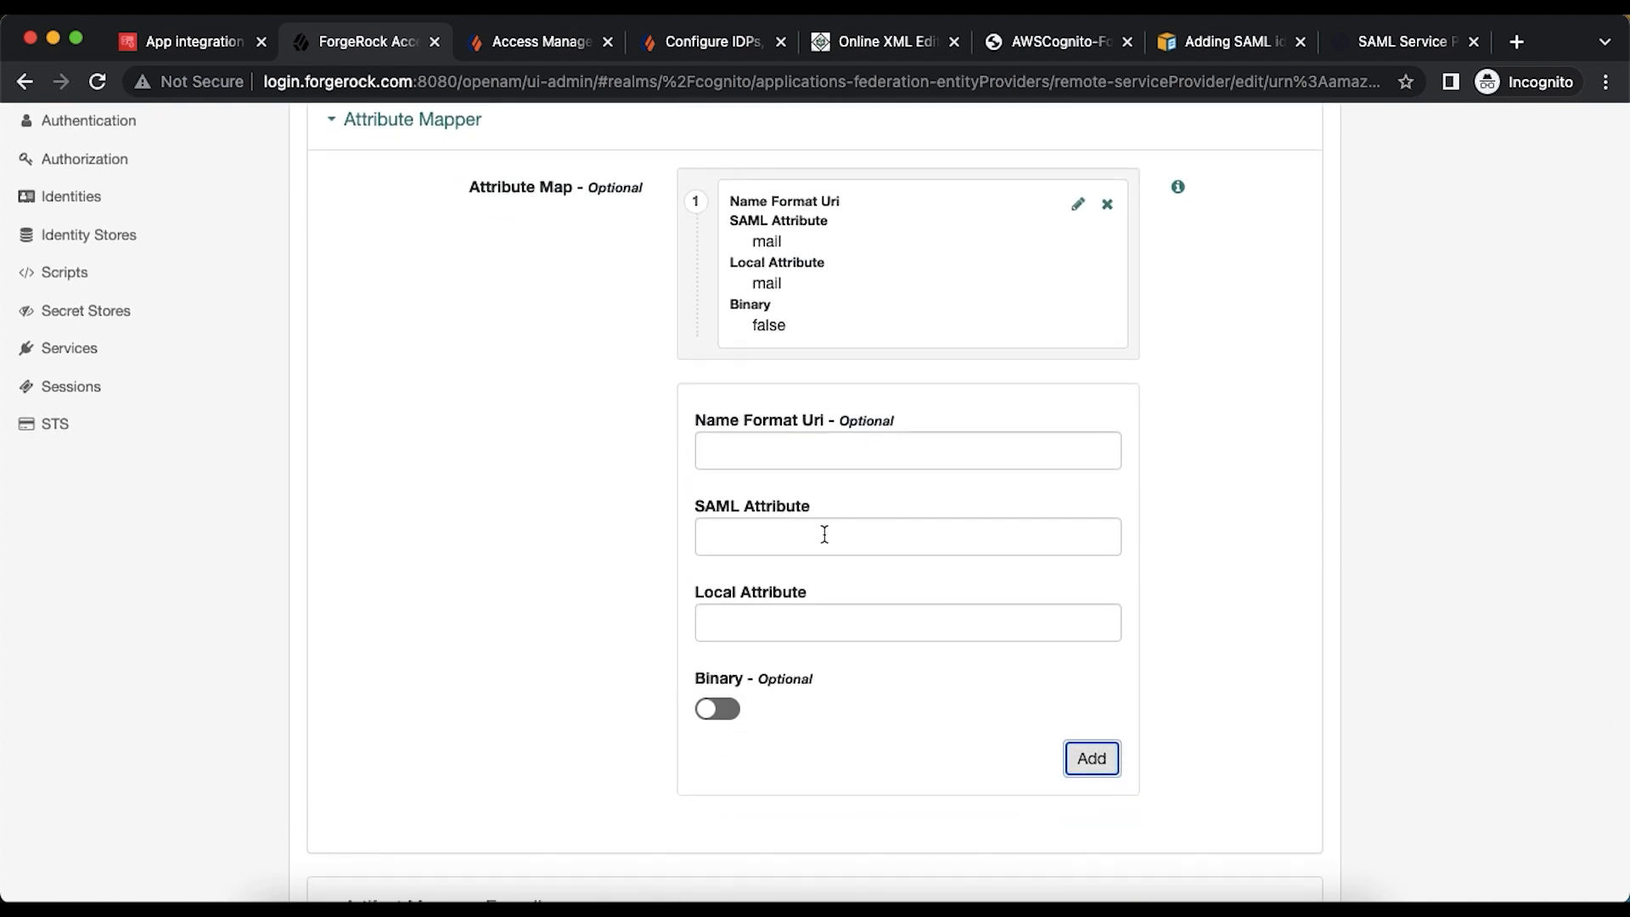
pyautogui.click(815, 535)
pyautogui.write('given')
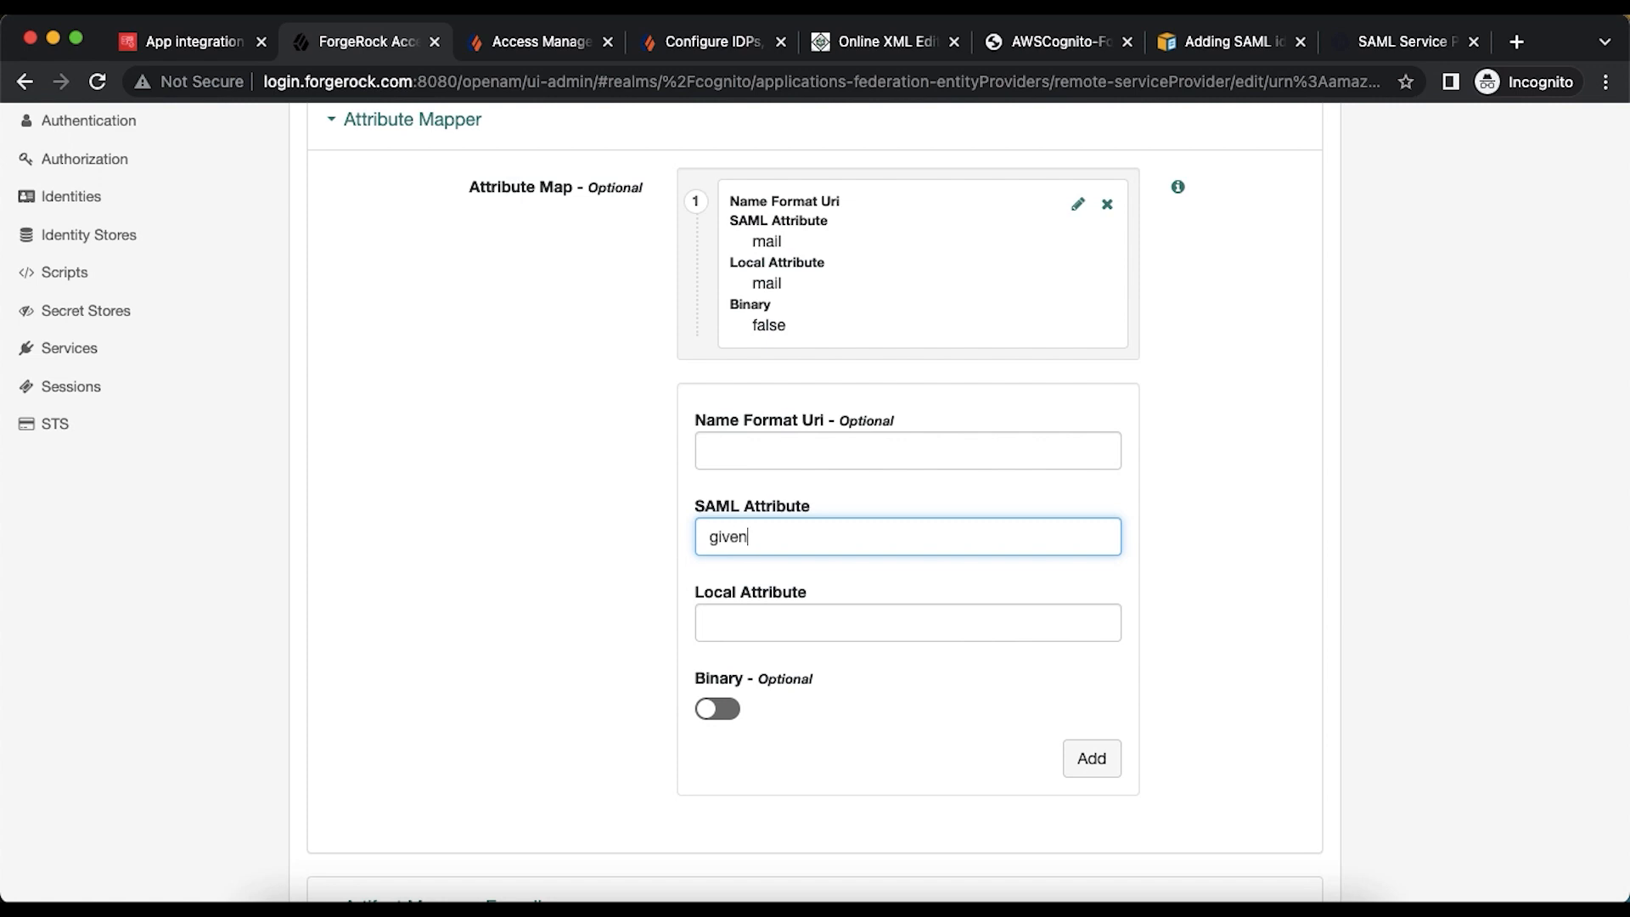
pyautogui.write('Name')
pyautogui.press('Tab')
pyautogui.write('gi')
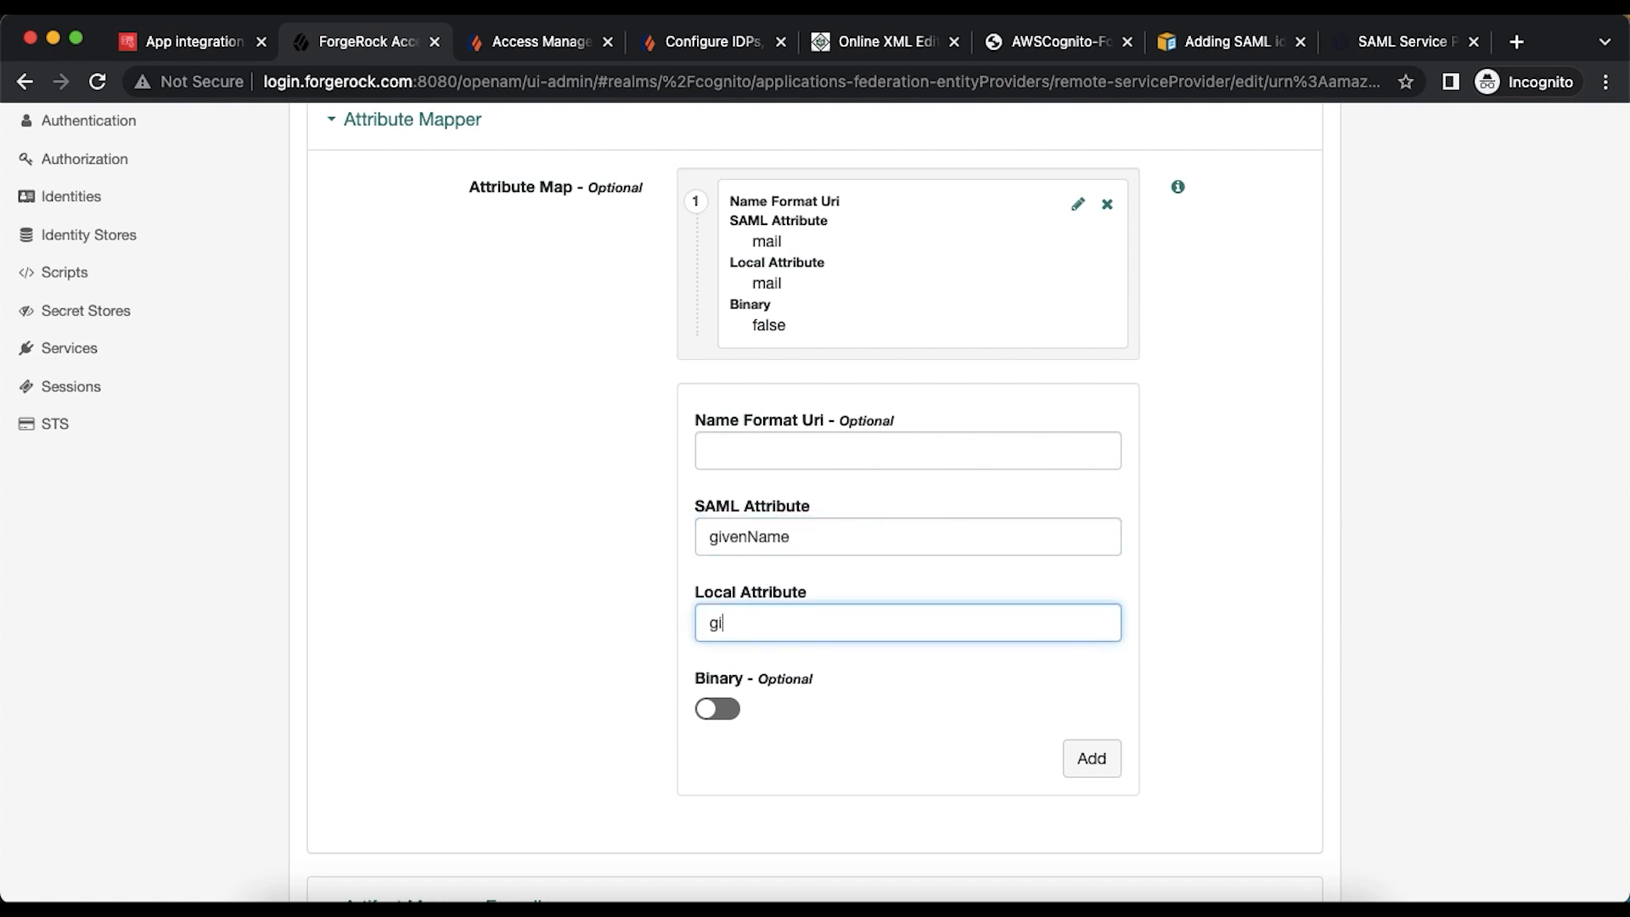
pyautogui.write('venName')
pyautogui.click(1071, 757)
pyautogui.click(812, 619)
pyautogui.click(800, 713)
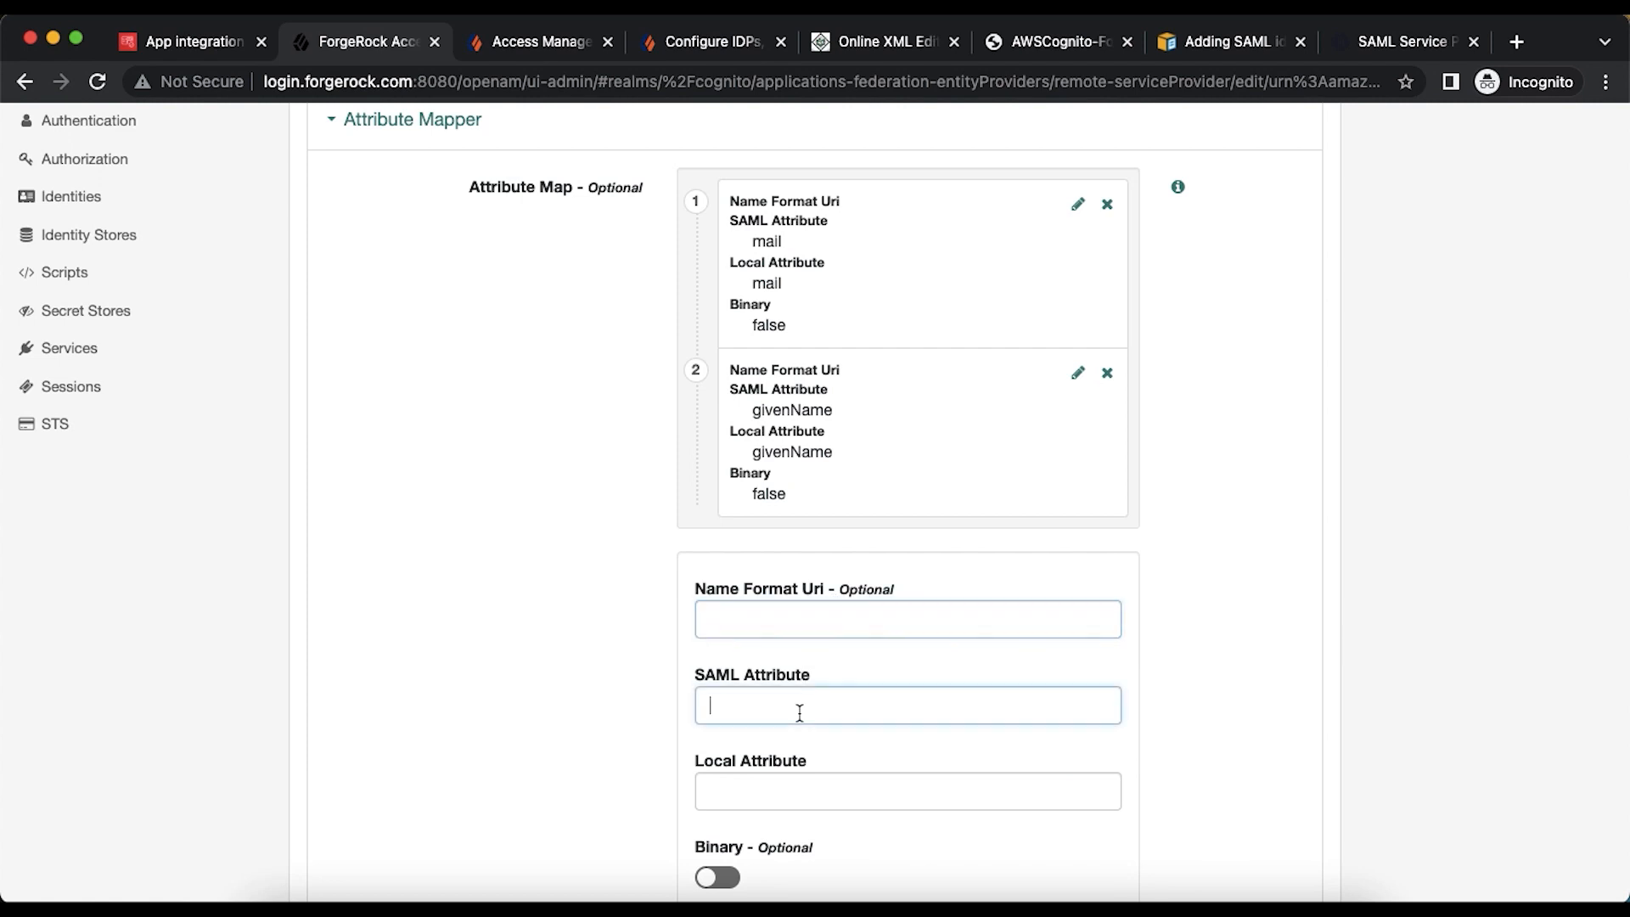
pyautogui.write('la')
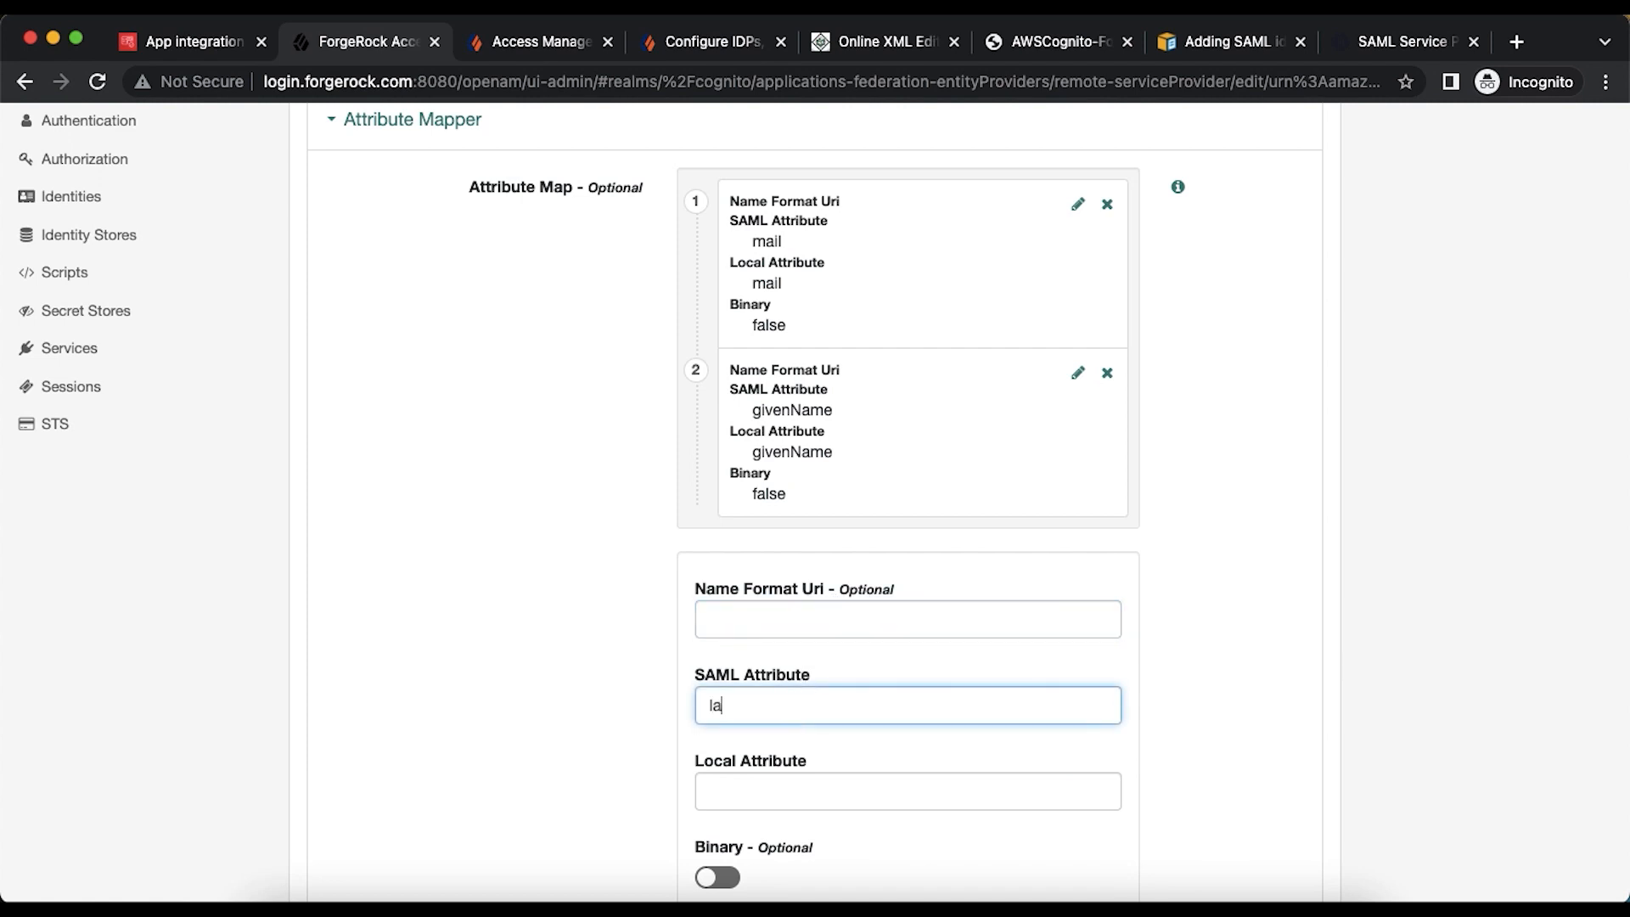
pyautogui.write('stName')
pyautogui.click(744, 790)
pyautogui.write('sn')
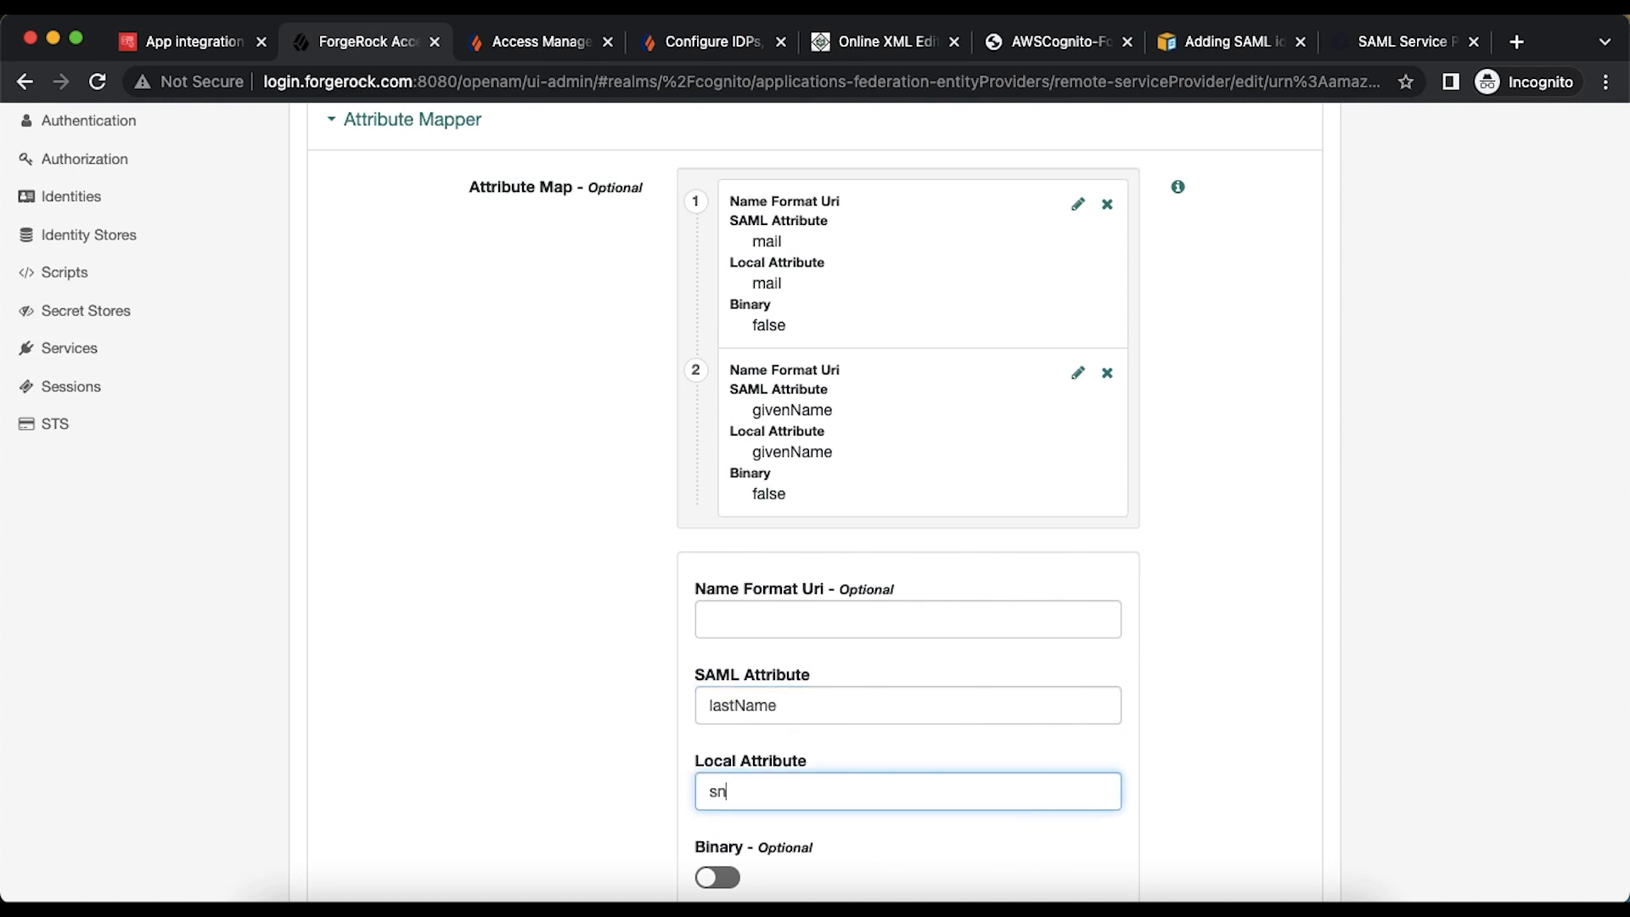
pyautogui.scroll(-3, 933, 594)
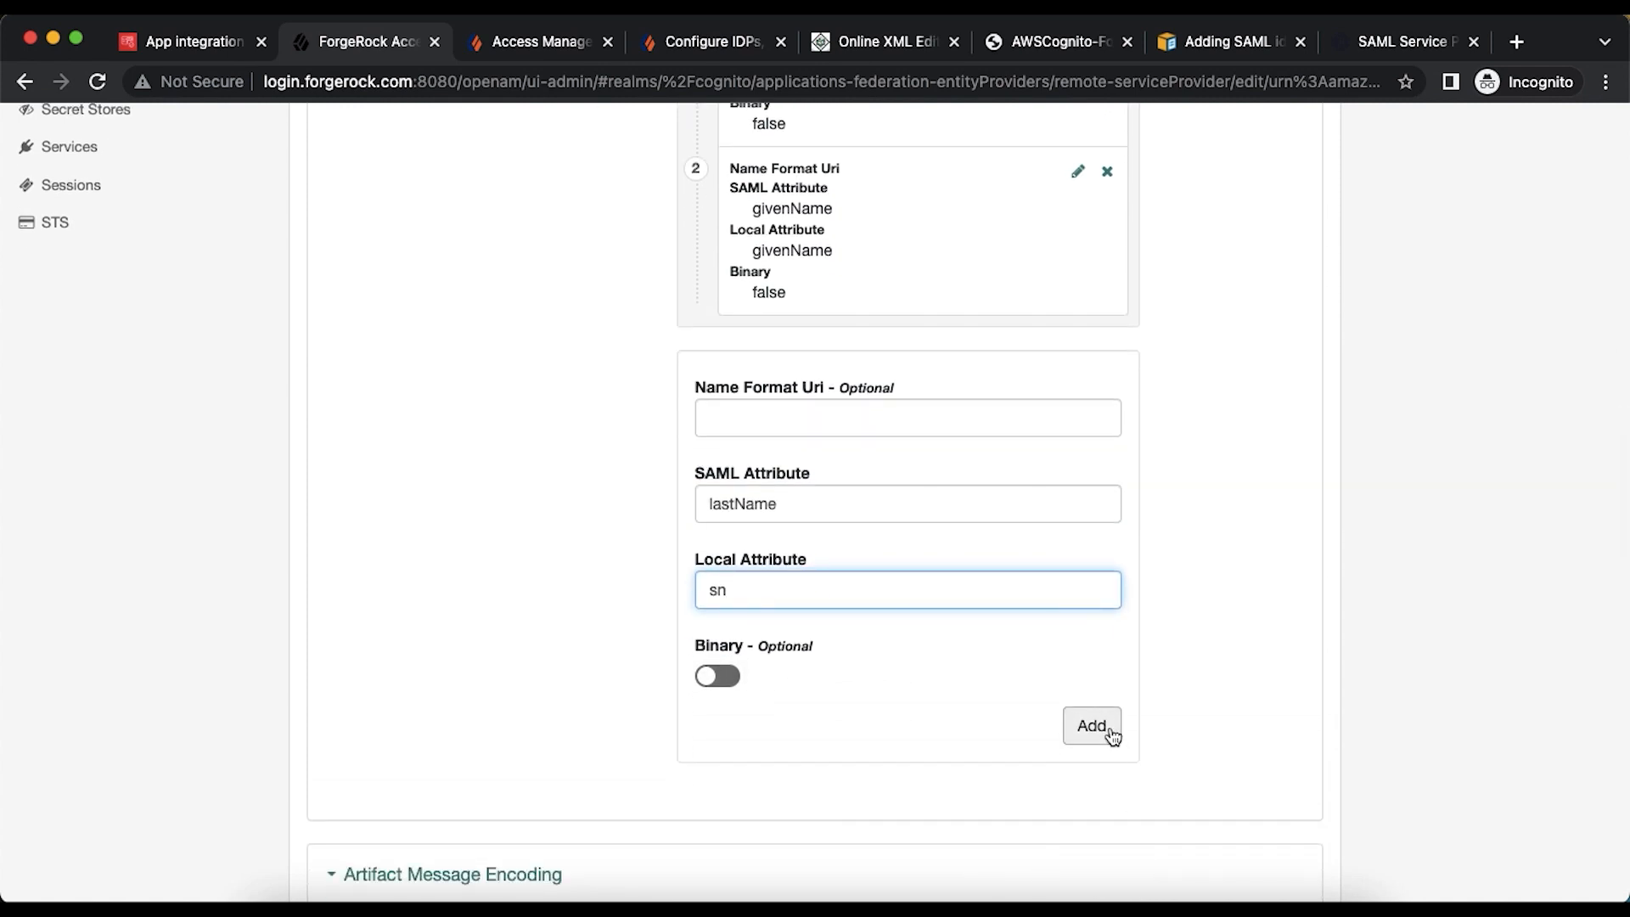
pyautogui.click(1106, 730)
# - Add the name→cn mapping and save the attribute map
pyautogui.click(798, 667)
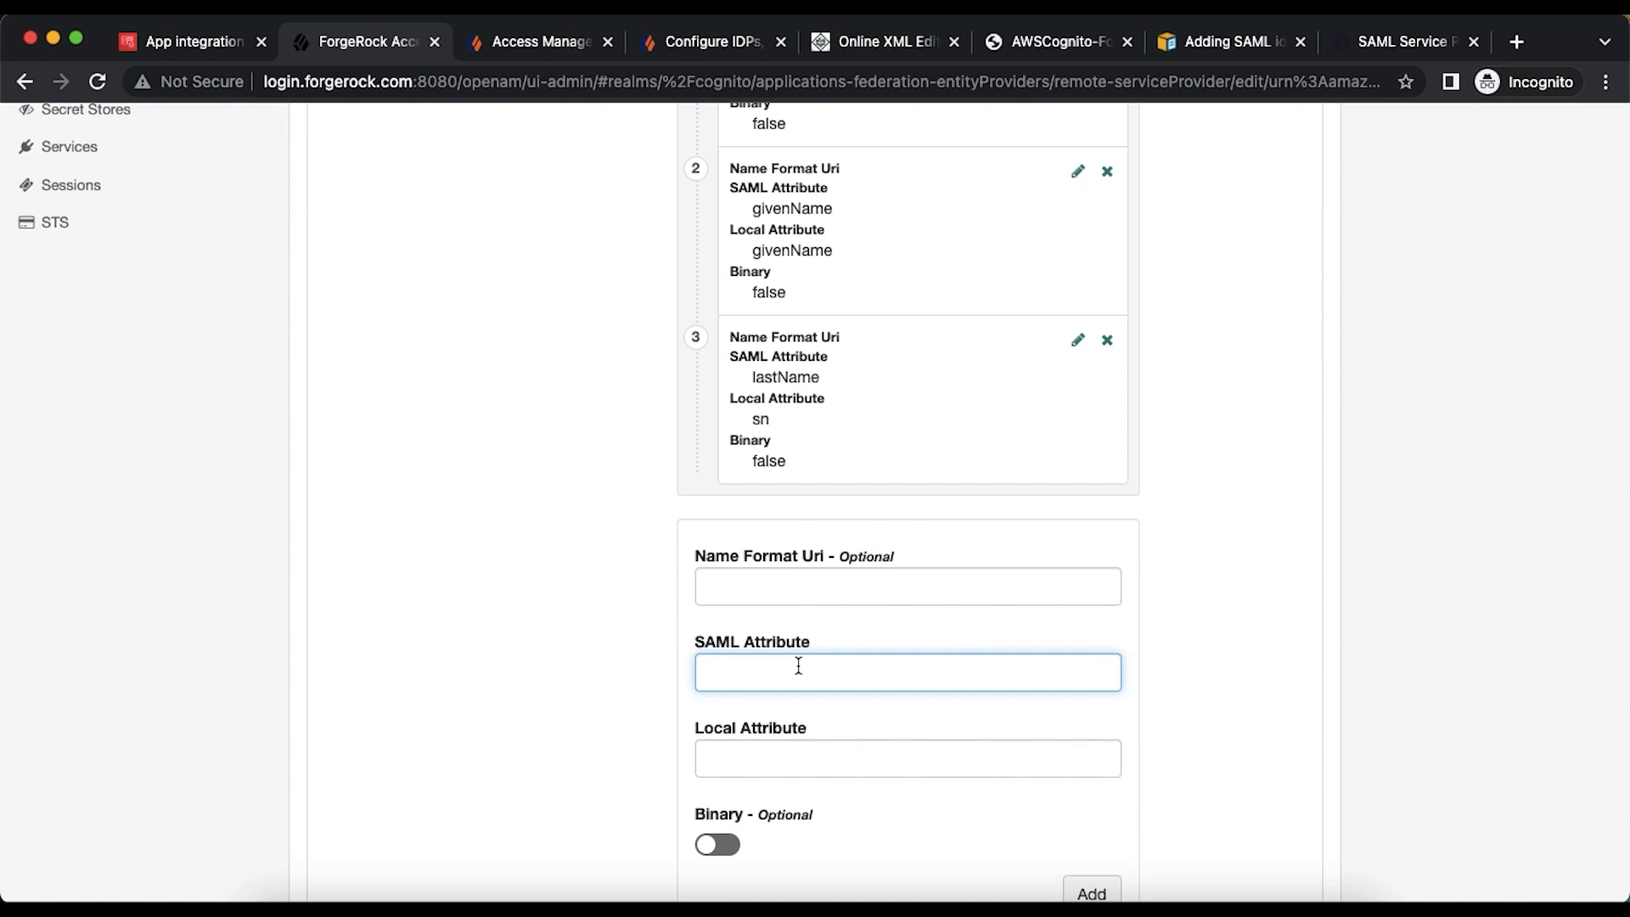
pyautogui.write('name')
pyautogui.press('Tab')
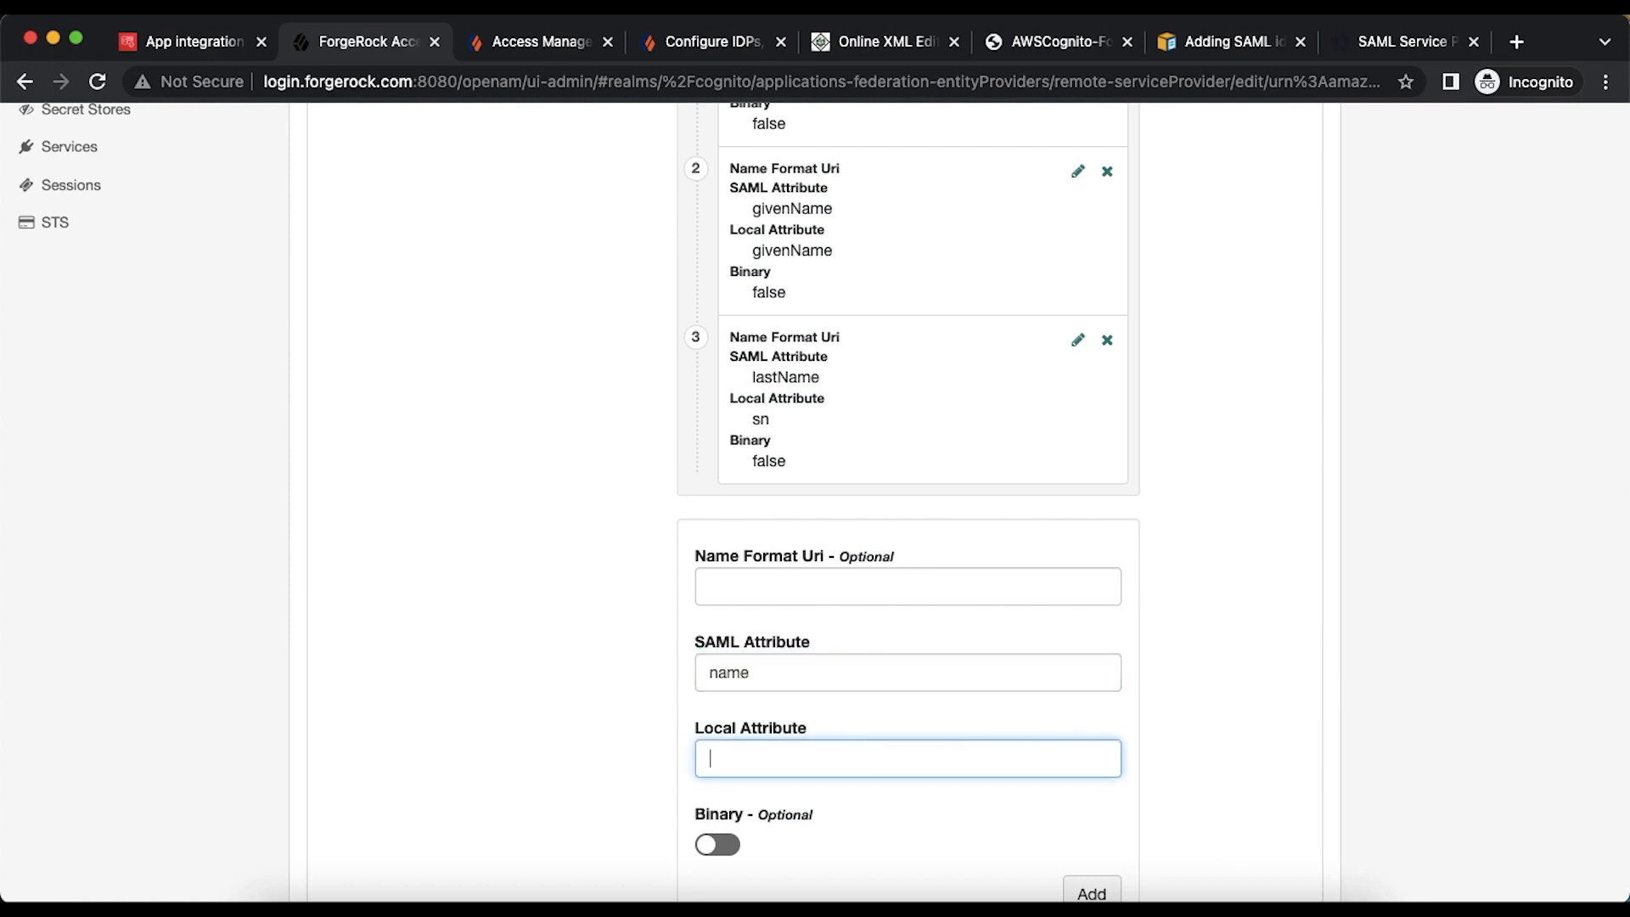
pyautogui.write('cn')
pyautogui.scroll(-3, 1102, 833)
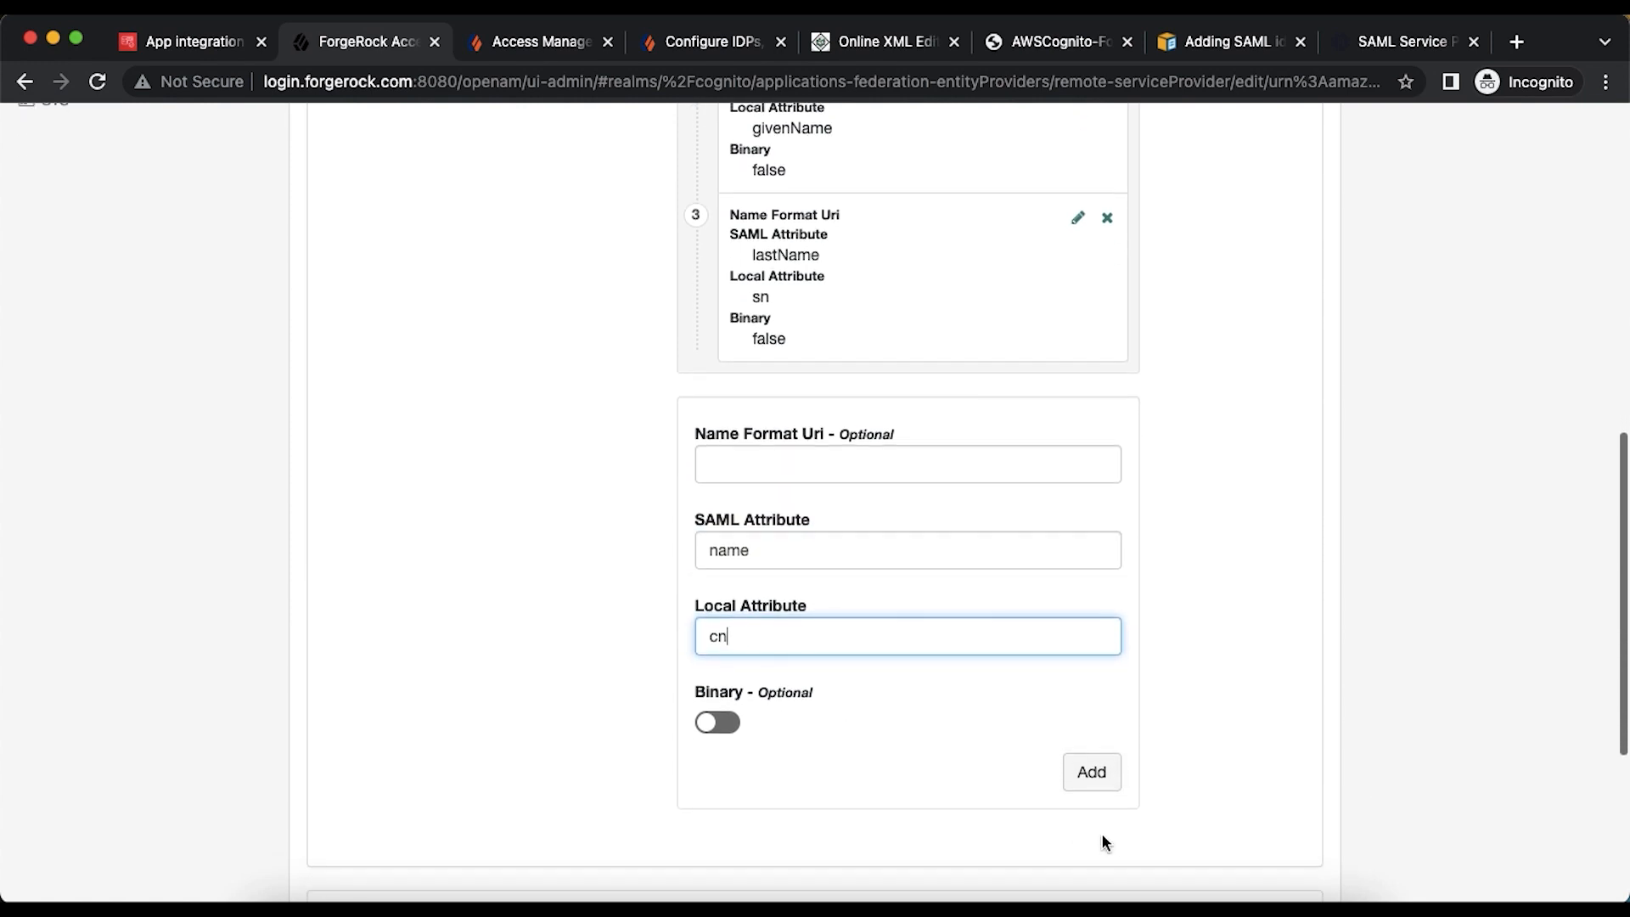
pyautogui.click(1101, 788)
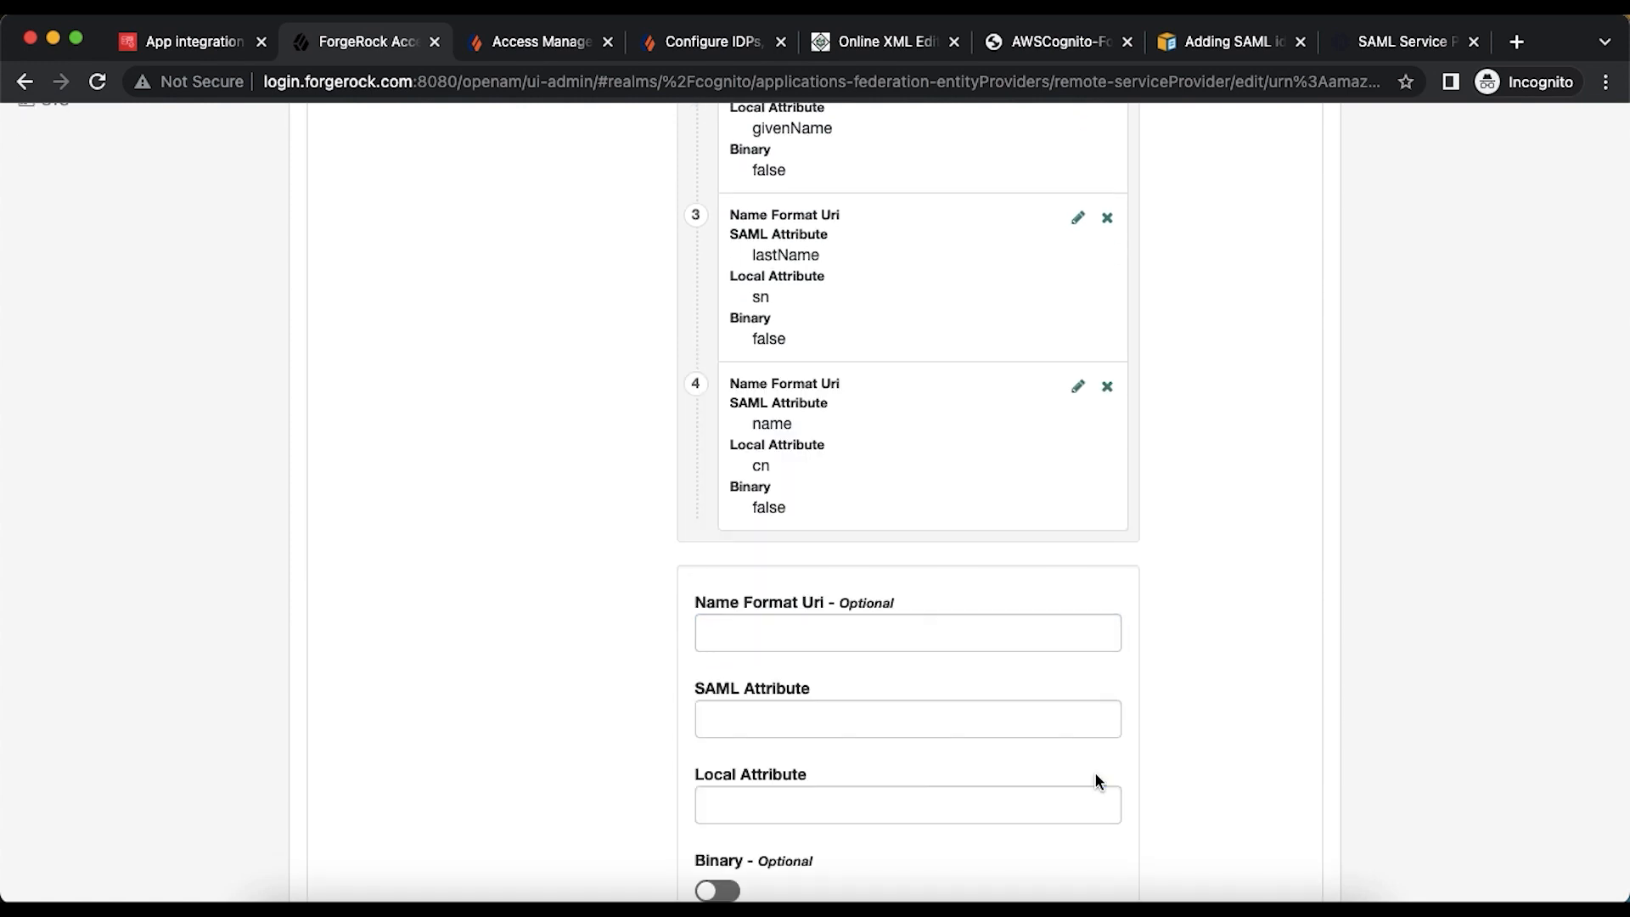
pyautogui.scroll(5, 1095, 779)
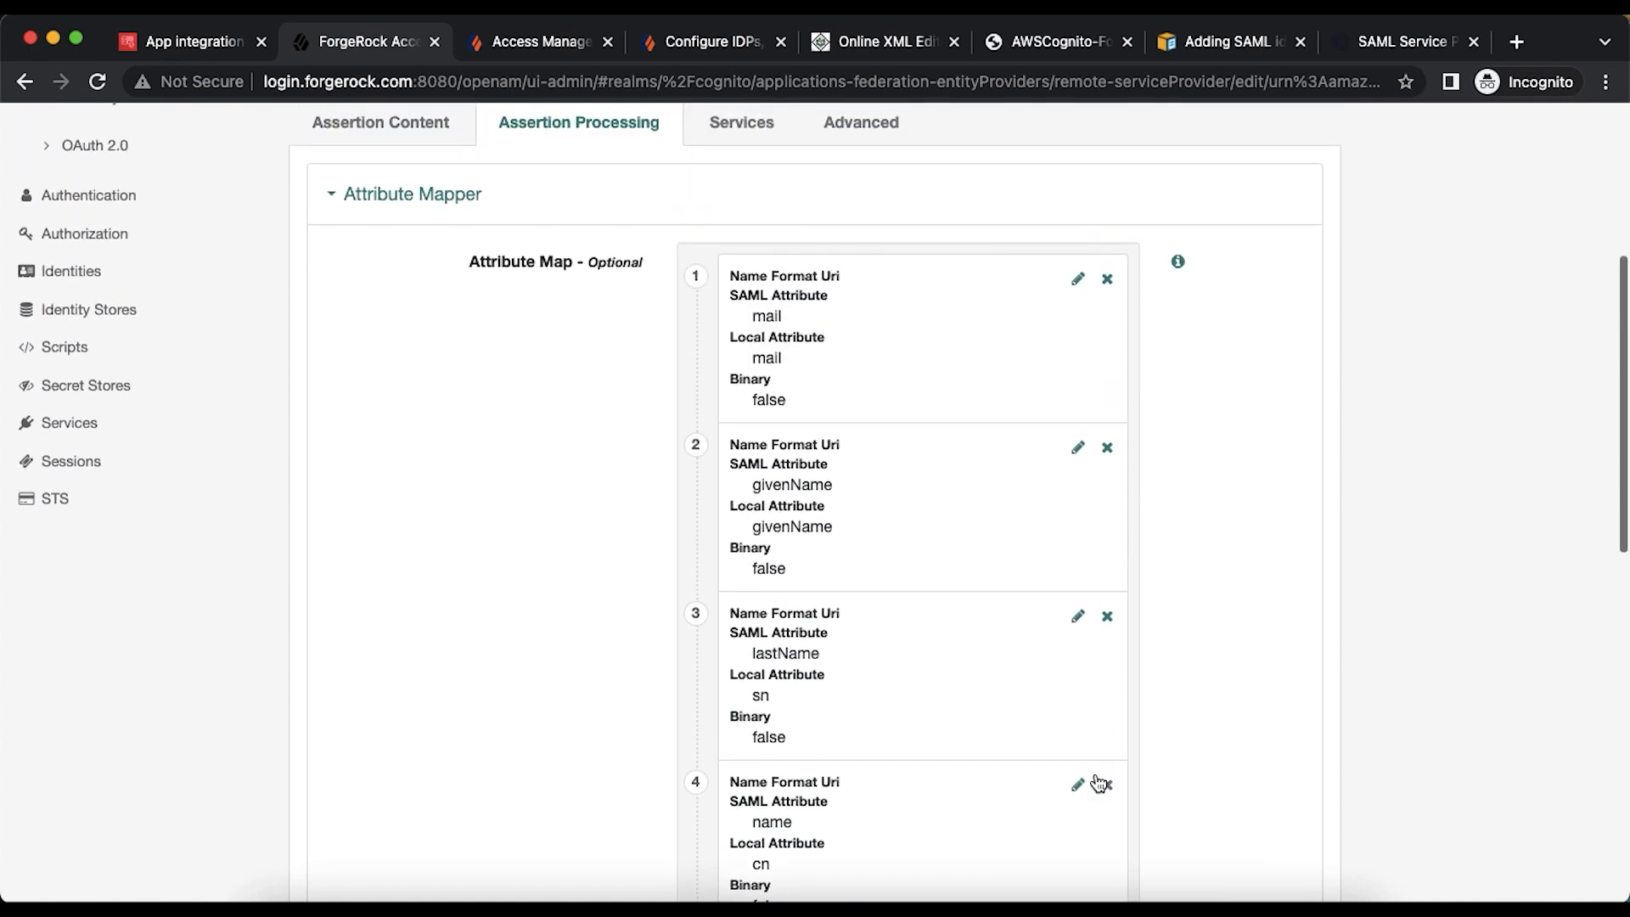
pyautogui.scroll(-10, 1098, 779)
pyautogui.click(1233, 764)
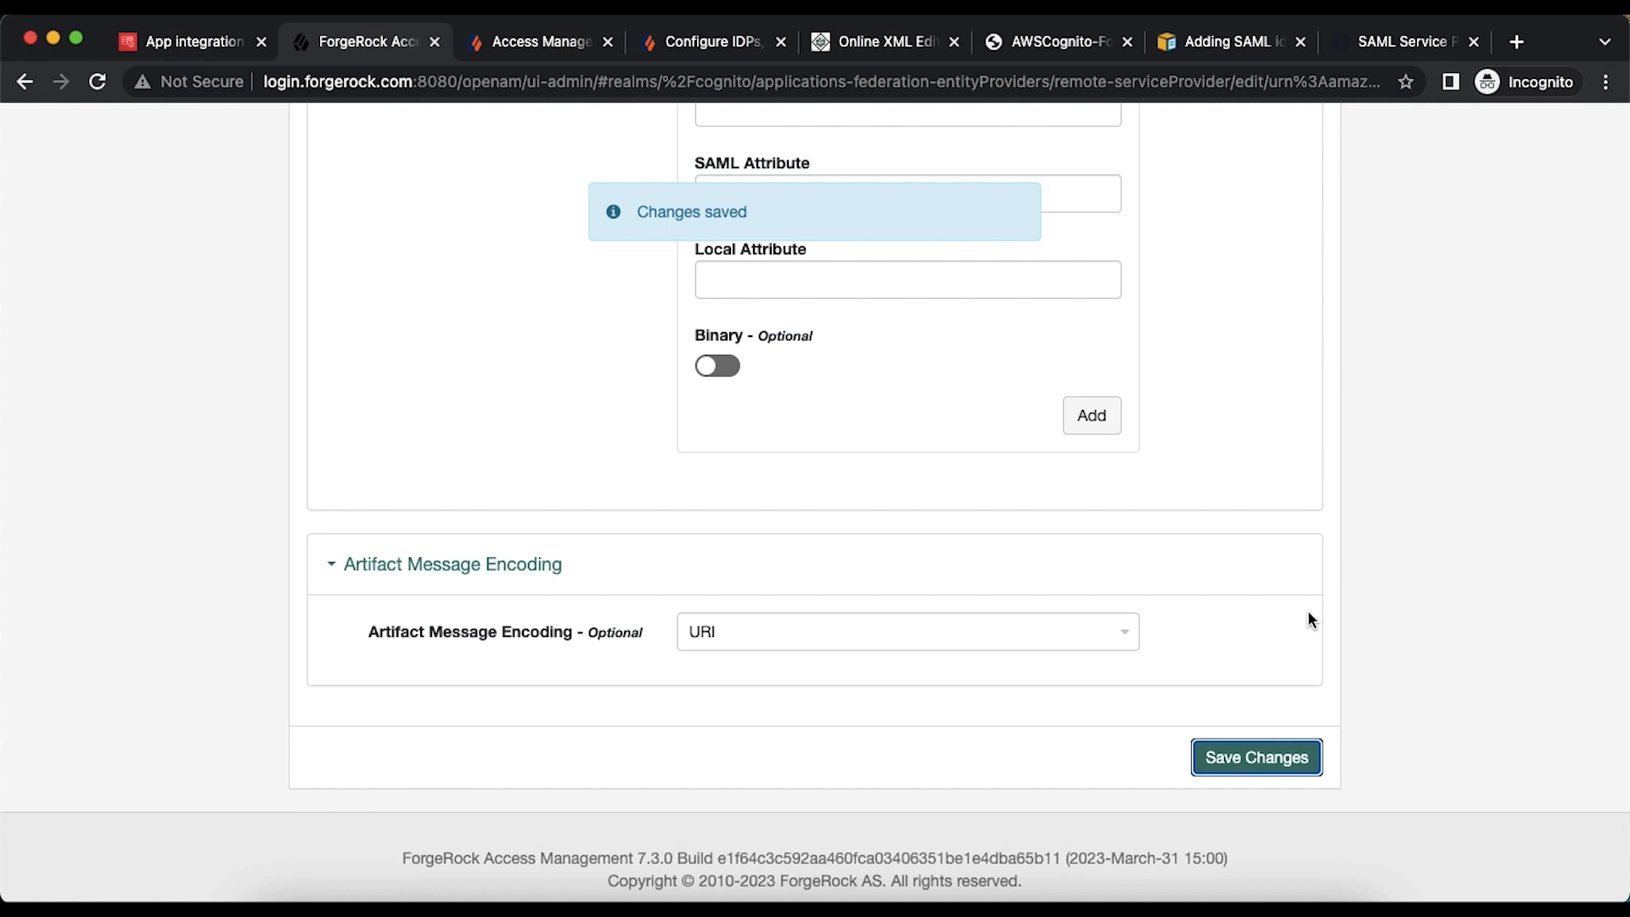
pyautogui.scroll(10, 1307, 619)
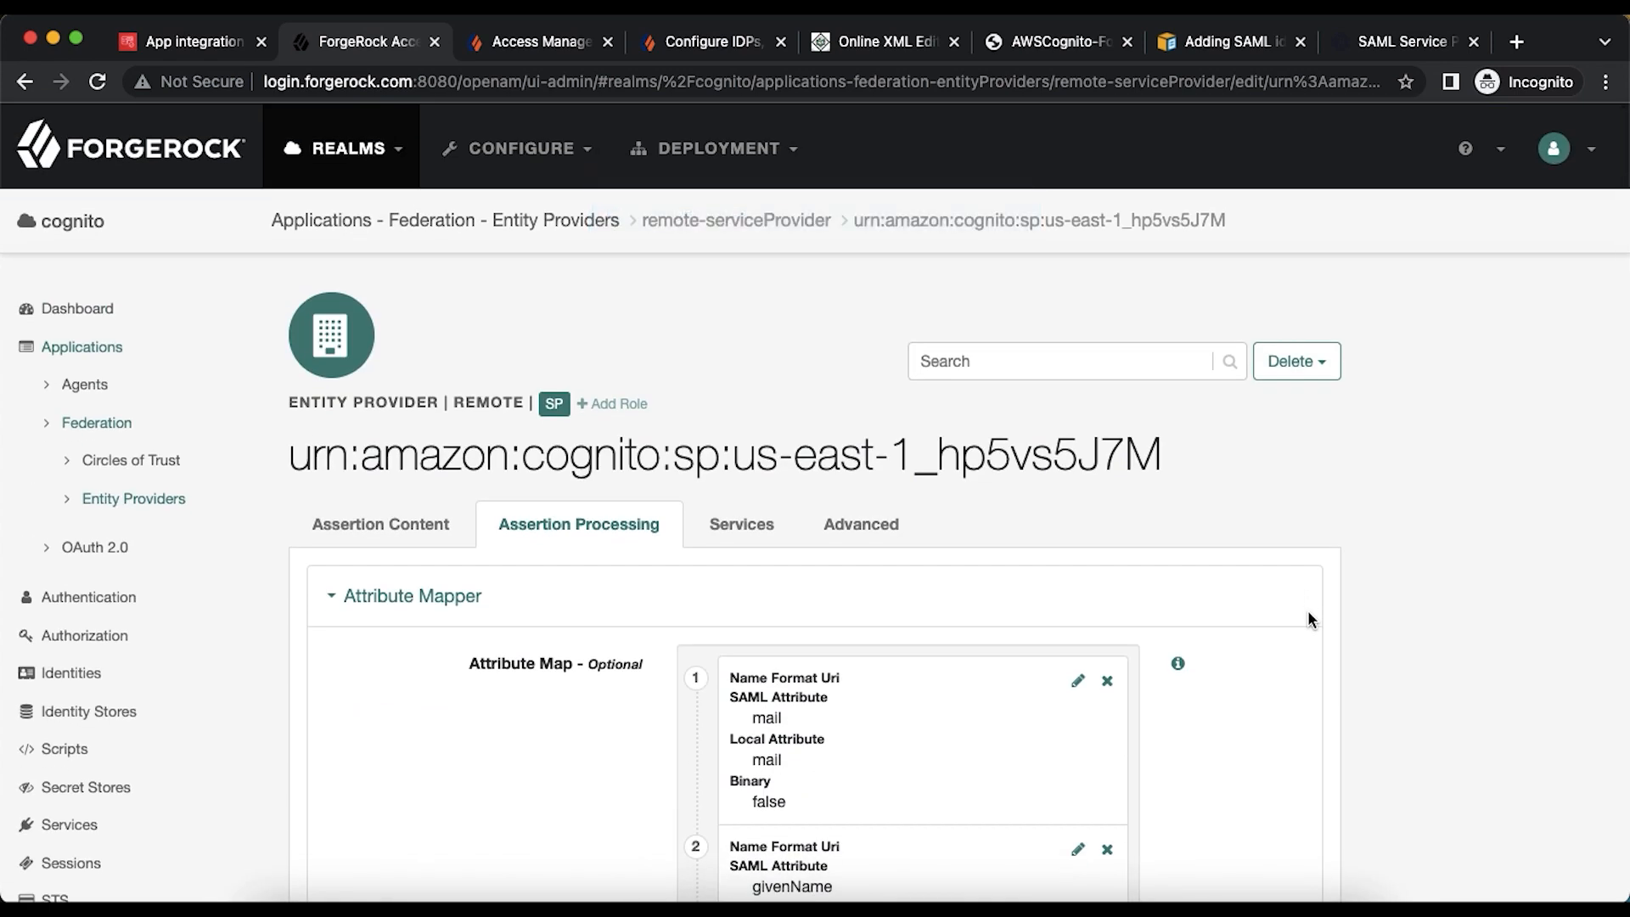
# - Review the Cognito SP's Assertion Content settings, then return to the cognito realm's Entity Providers list
pyautogui.scroll(-3, 984, 574)
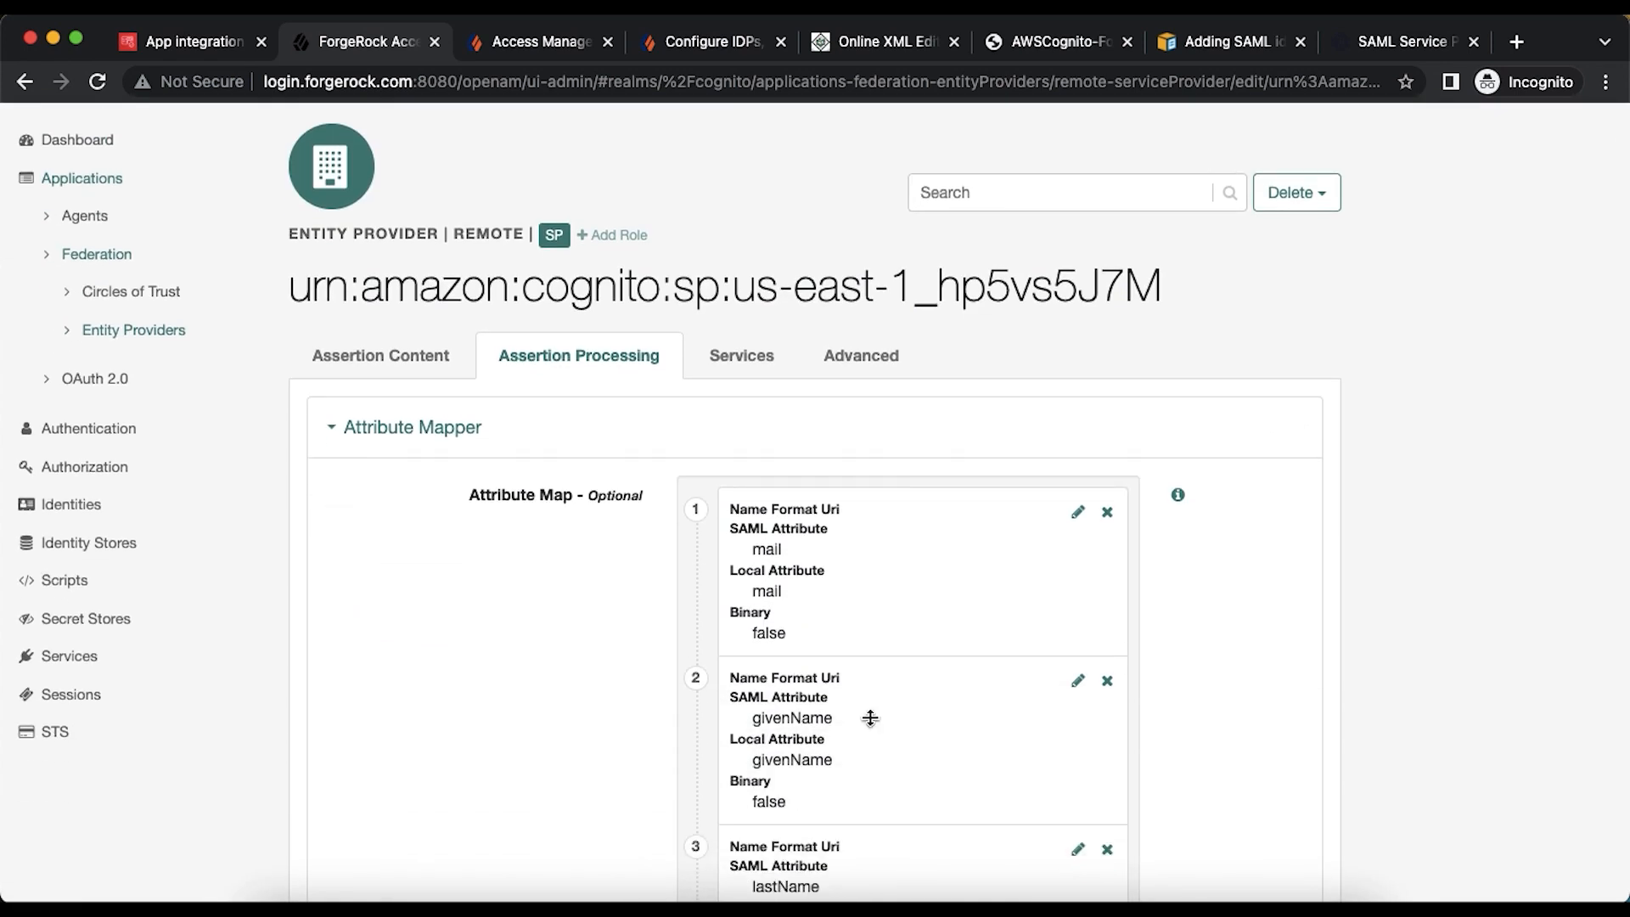
pyautogui.scroll(-2, 876, 733)
pyautogui.scroll(4, 876, 734)
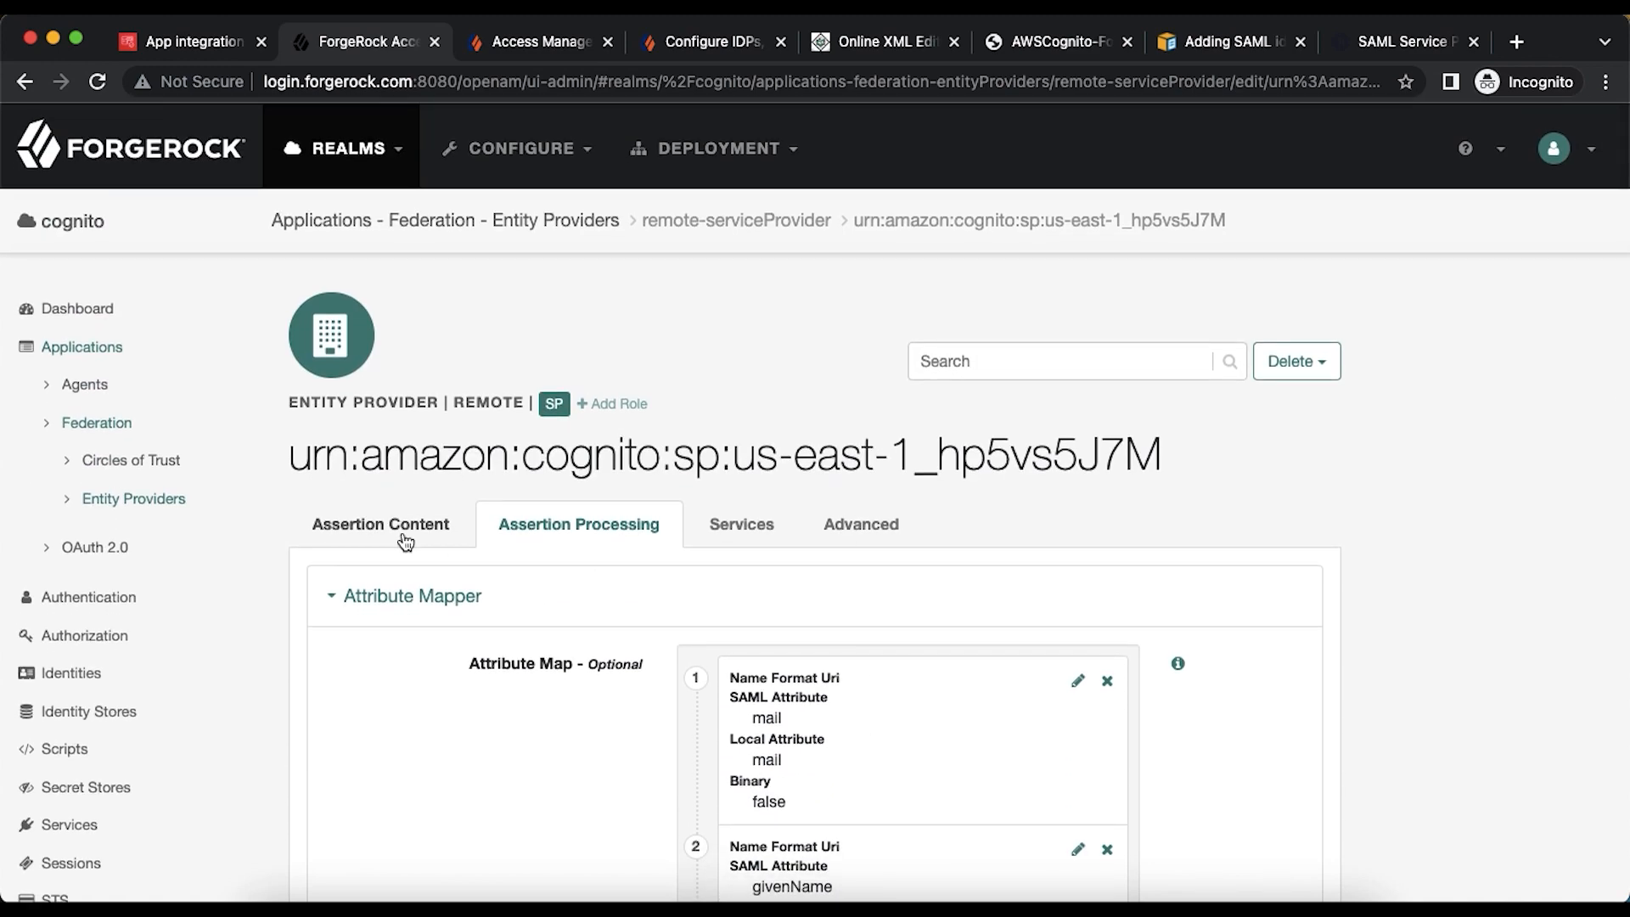
pyautogui.click(394, 523)
pyautogui.scroll(-10, 394, 526)
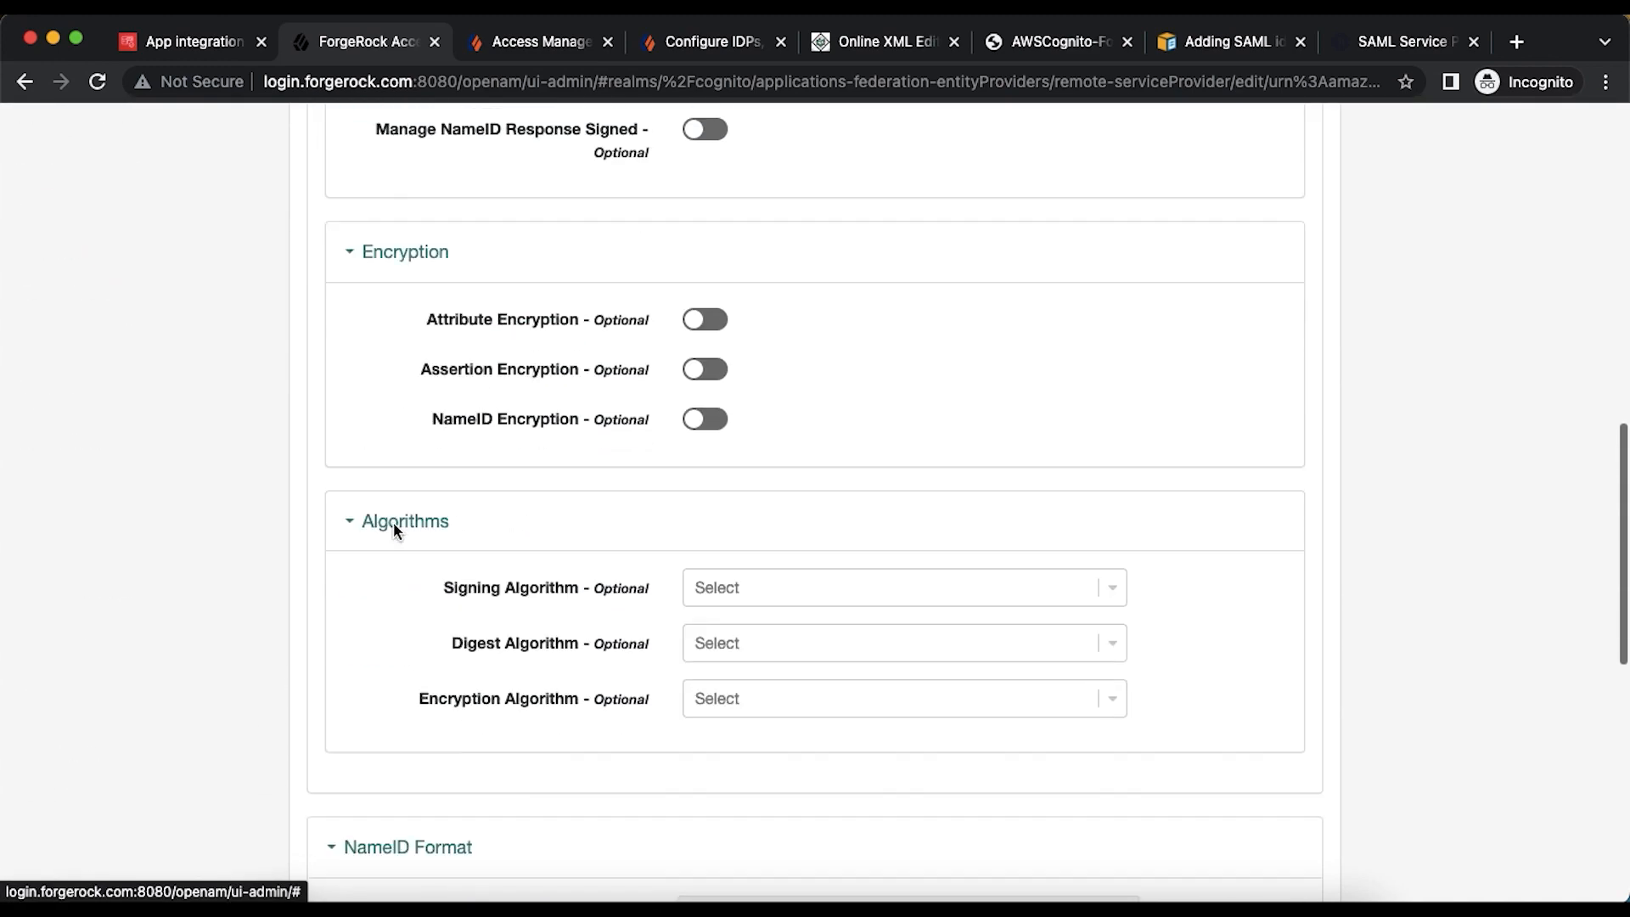
pyautogui.scroll(10, 393, 521)
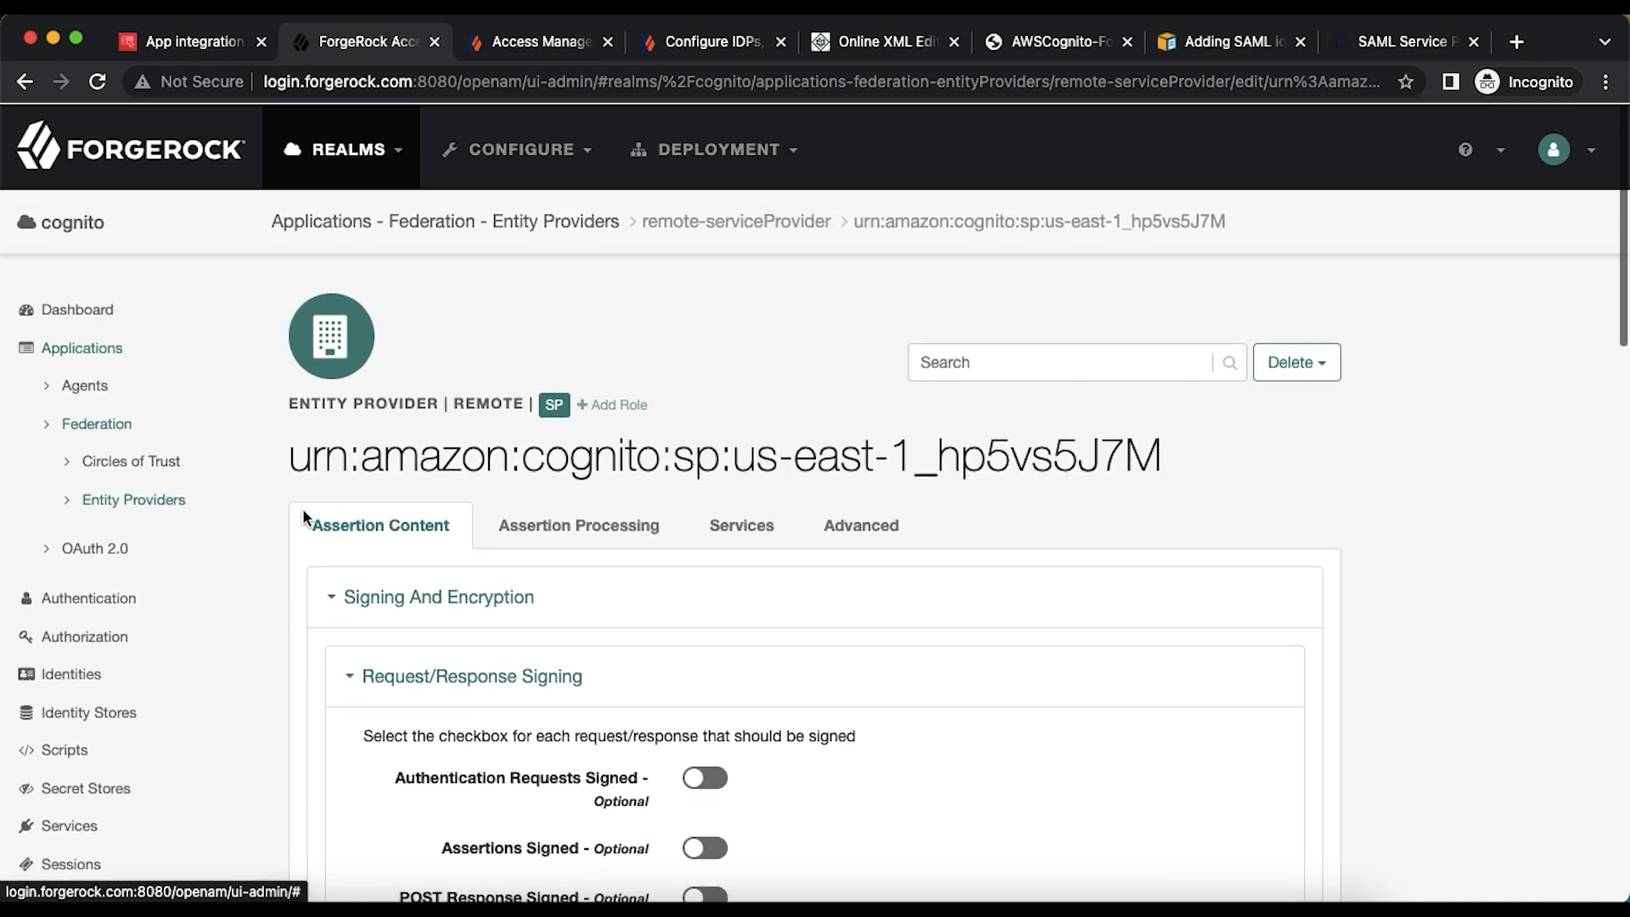
pyautogui.click(170, 498)
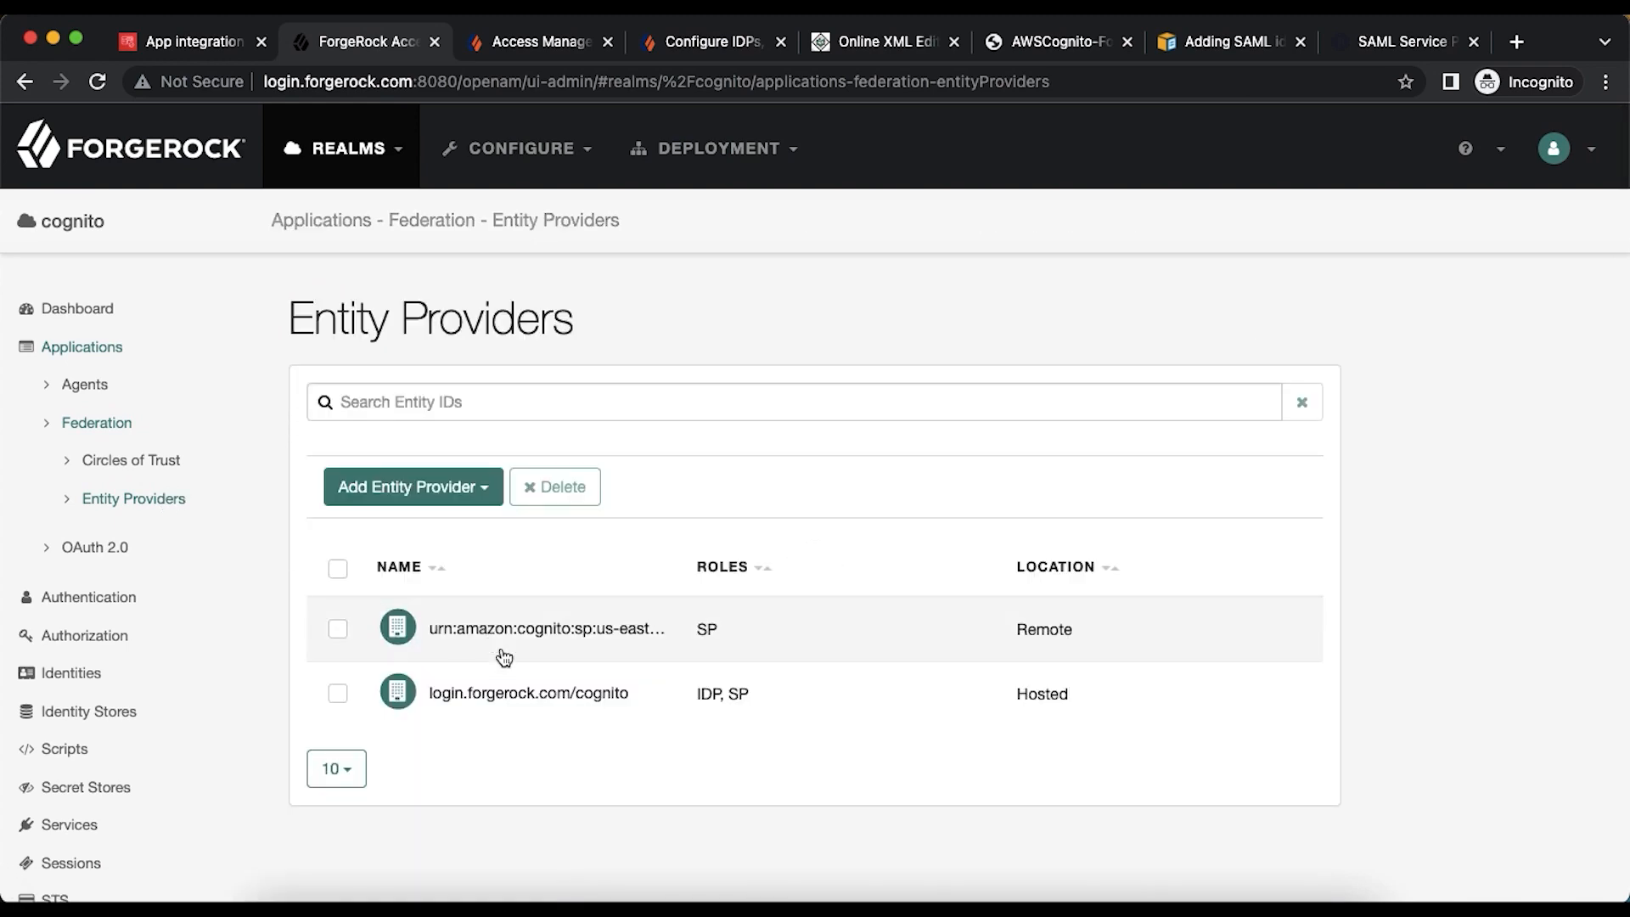
# - In the hosted identity provider, copy the unspecified NameID format value from its existing entry
pyautogui.click(520, 693)
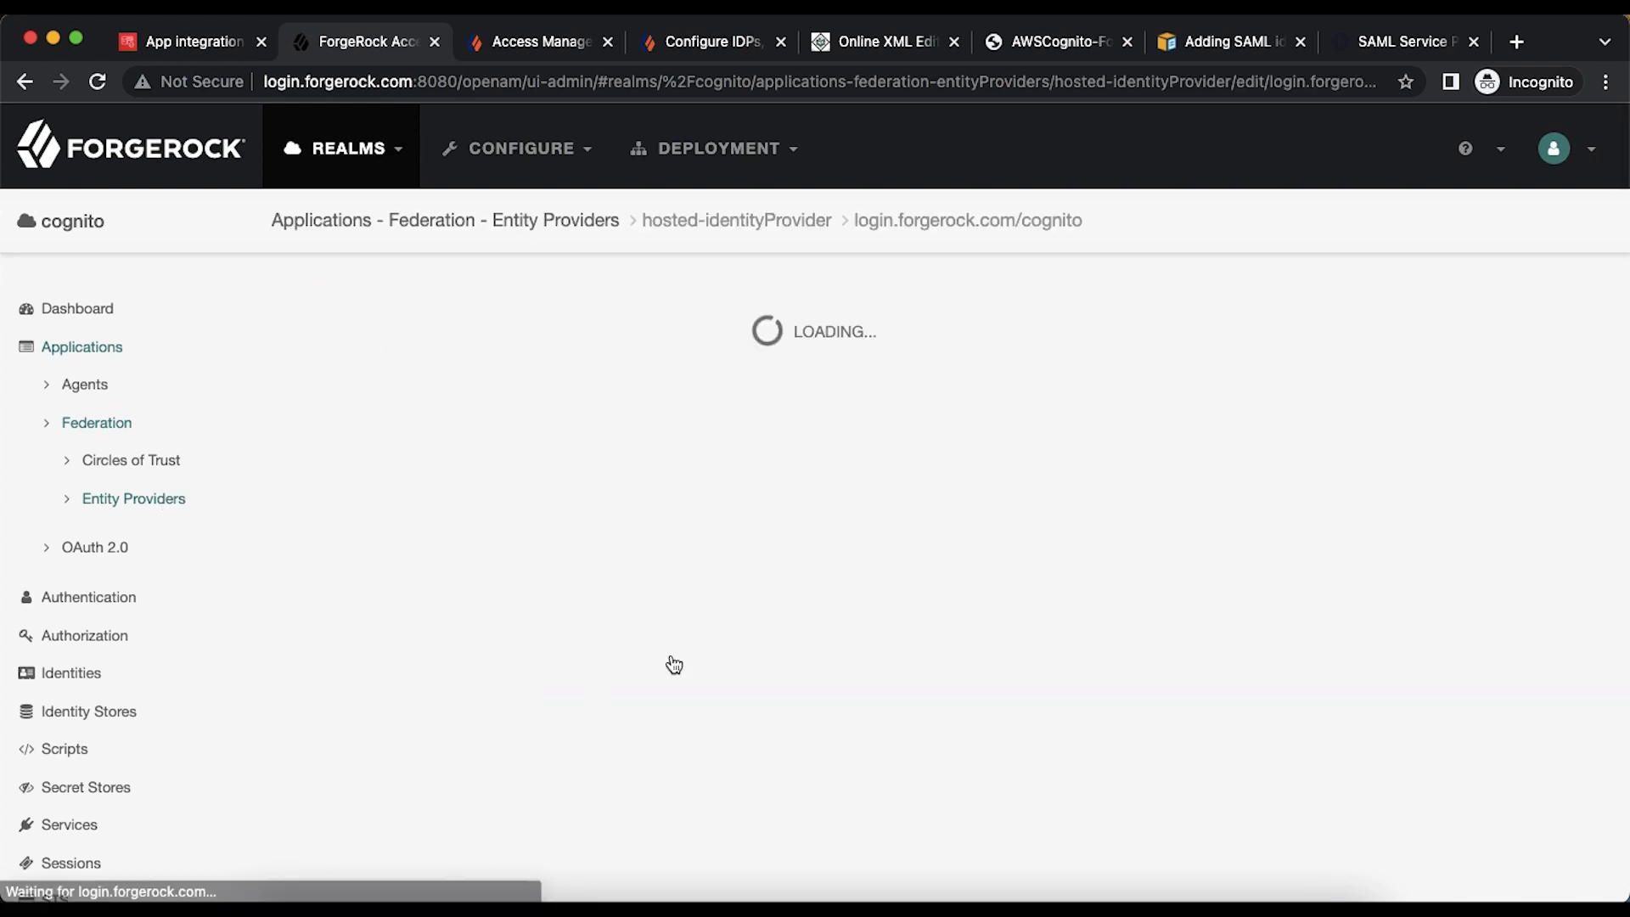
pyautogui.scroll(-15, 706, 651)
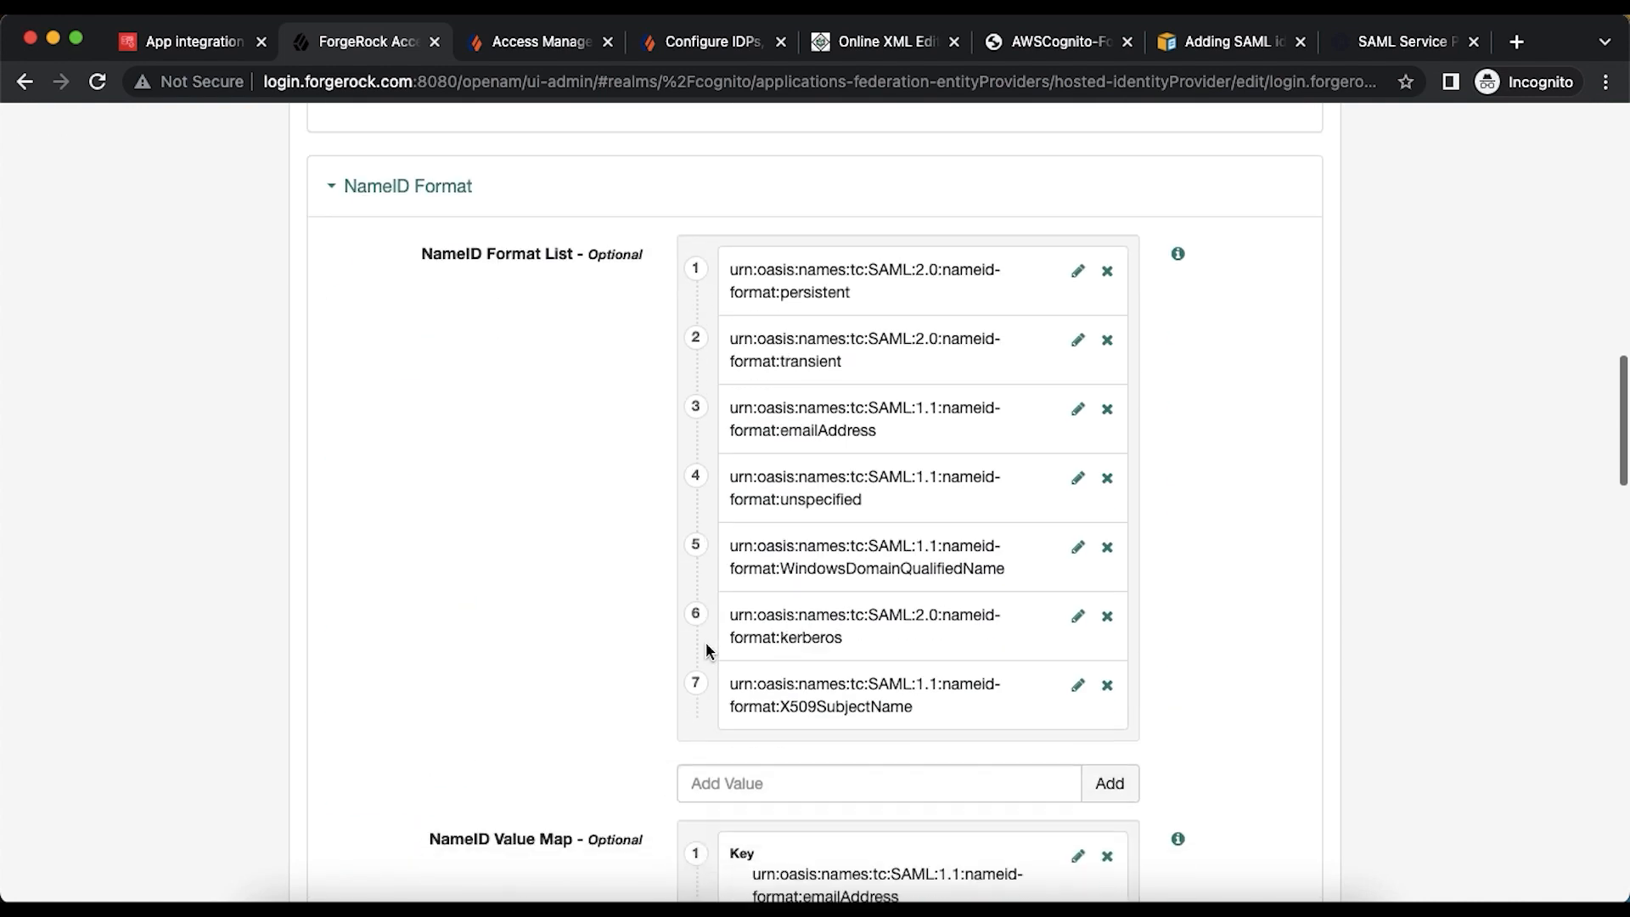
pyautogui.scroll(-3, 707, 649)
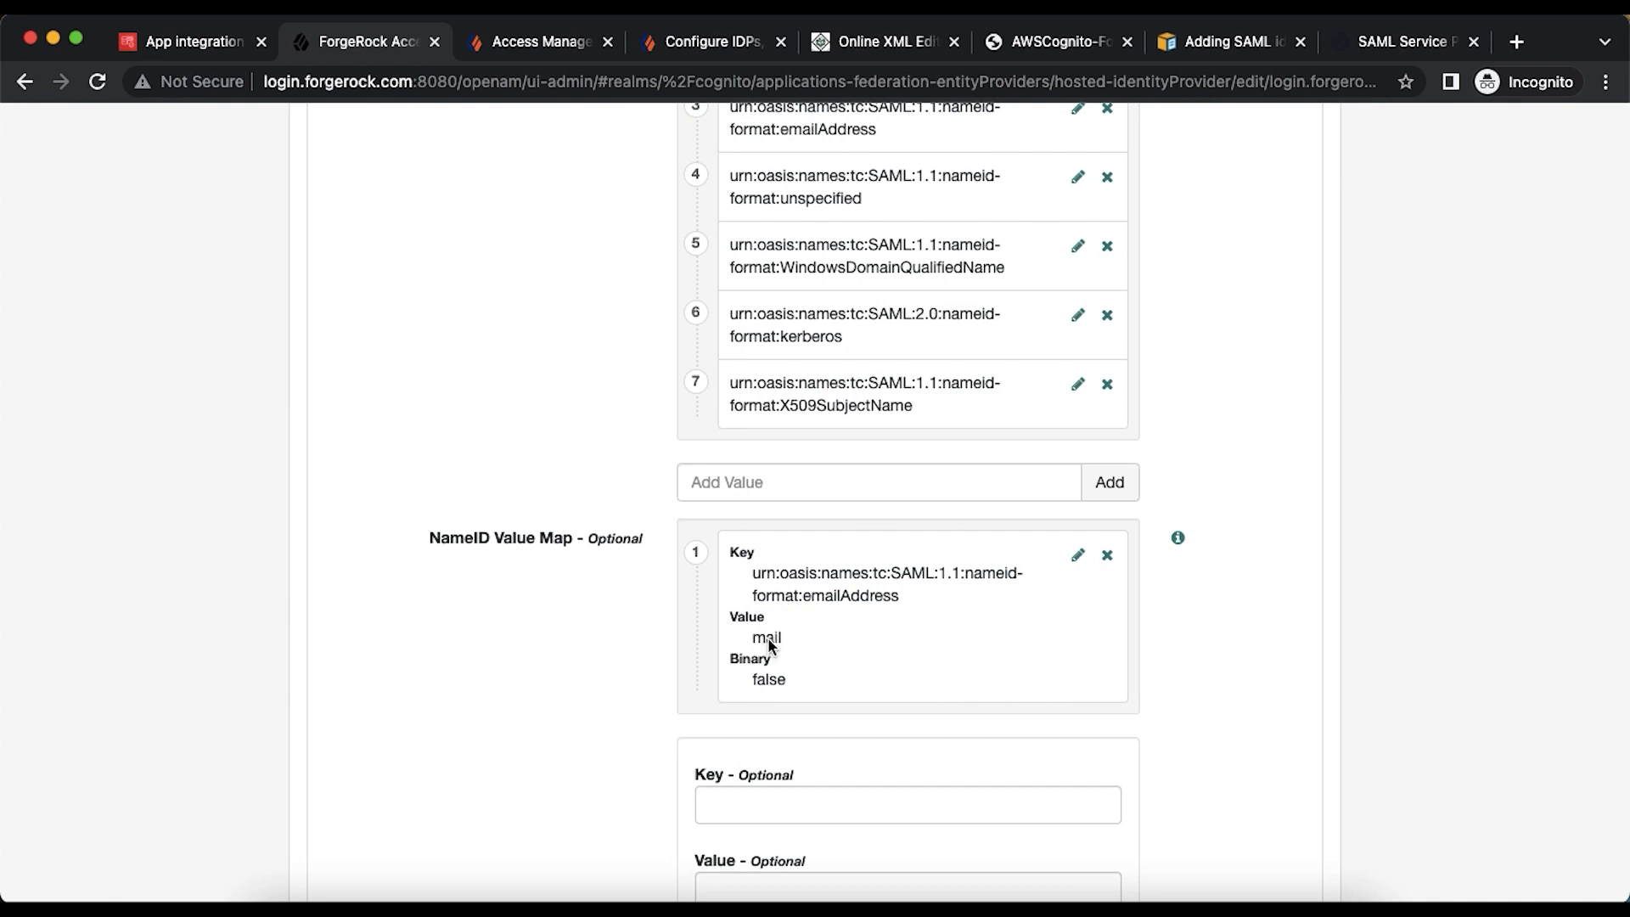
pyautogui.scroll(5, 768, 641)
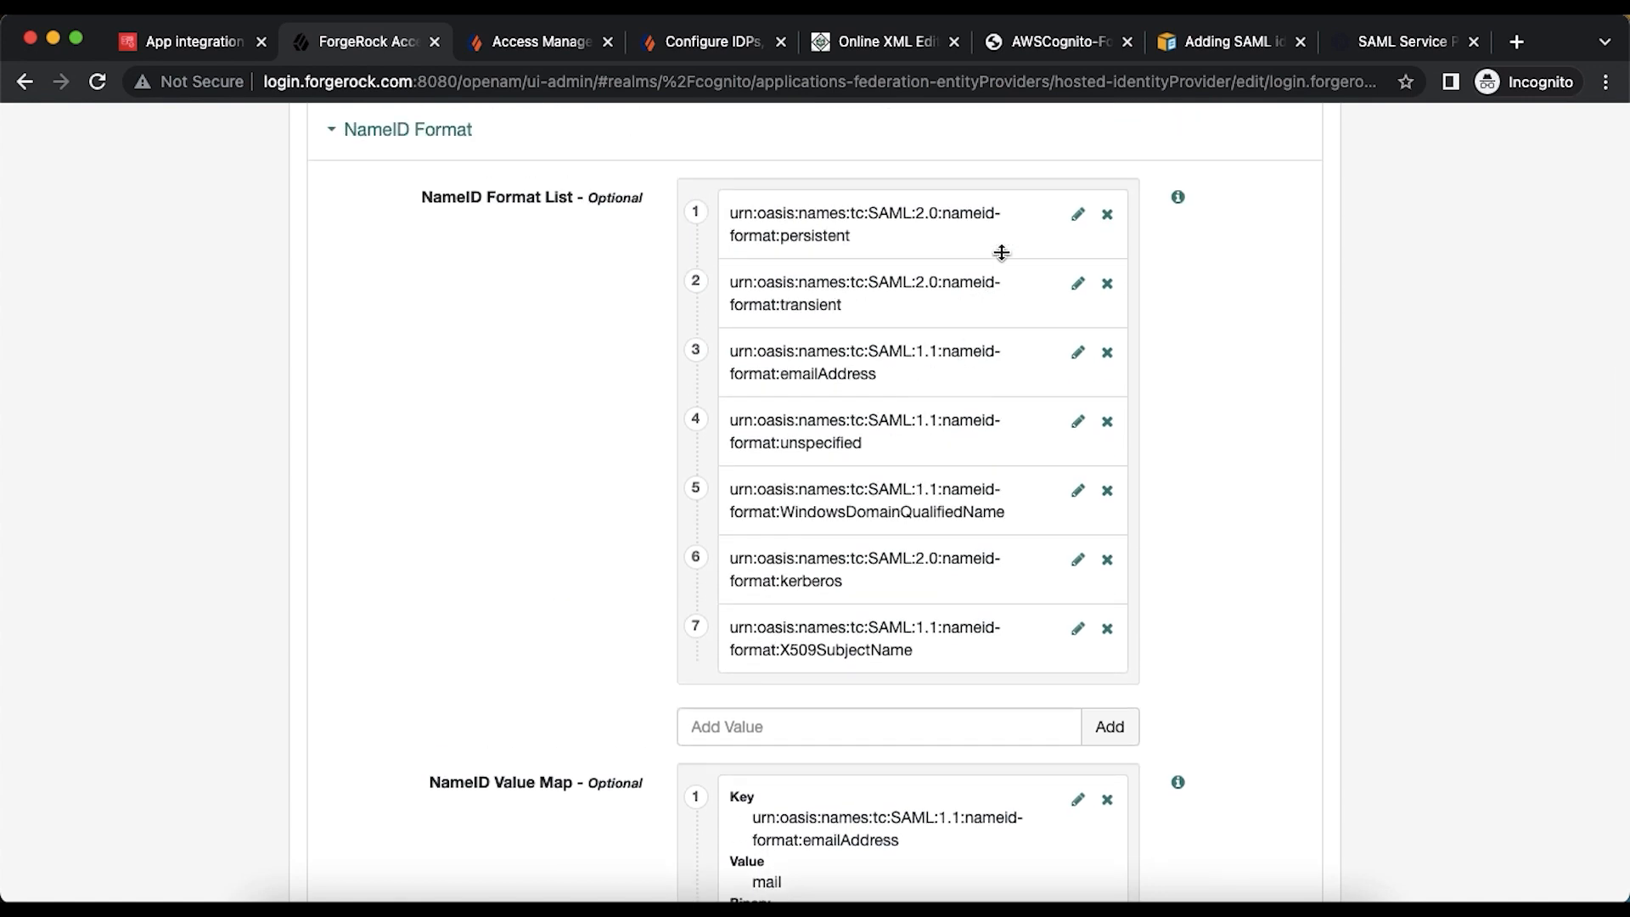
pyautogui.click(1077, 421)
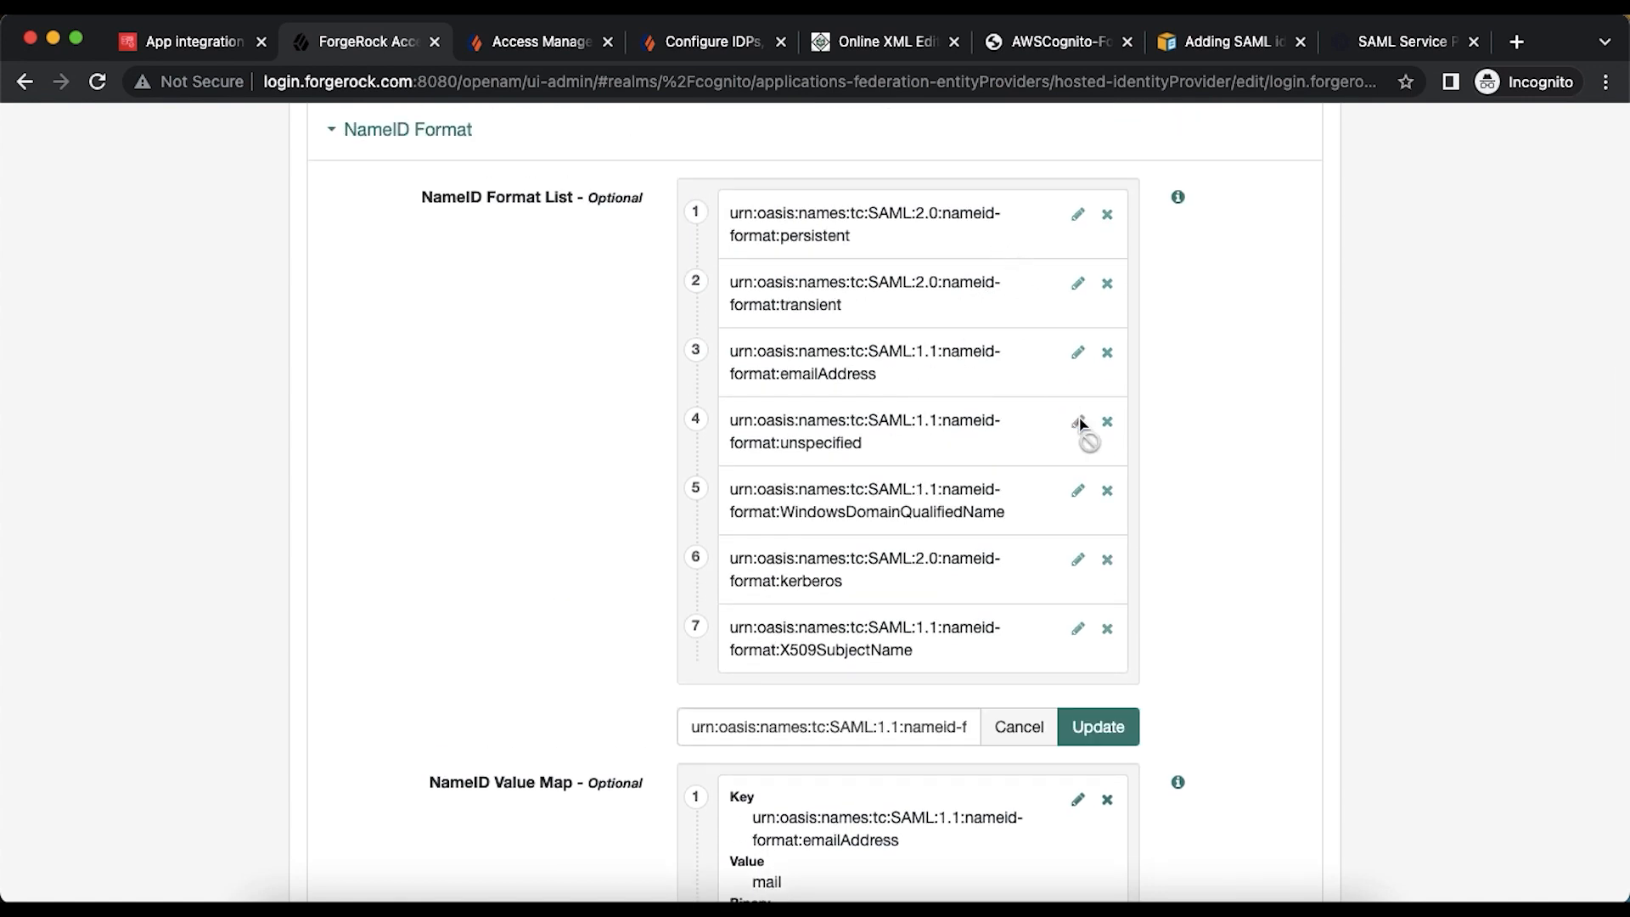
pyautogui.click(850, 730)
pyautogui.press('super+a')
pyautogui.press('super+c')
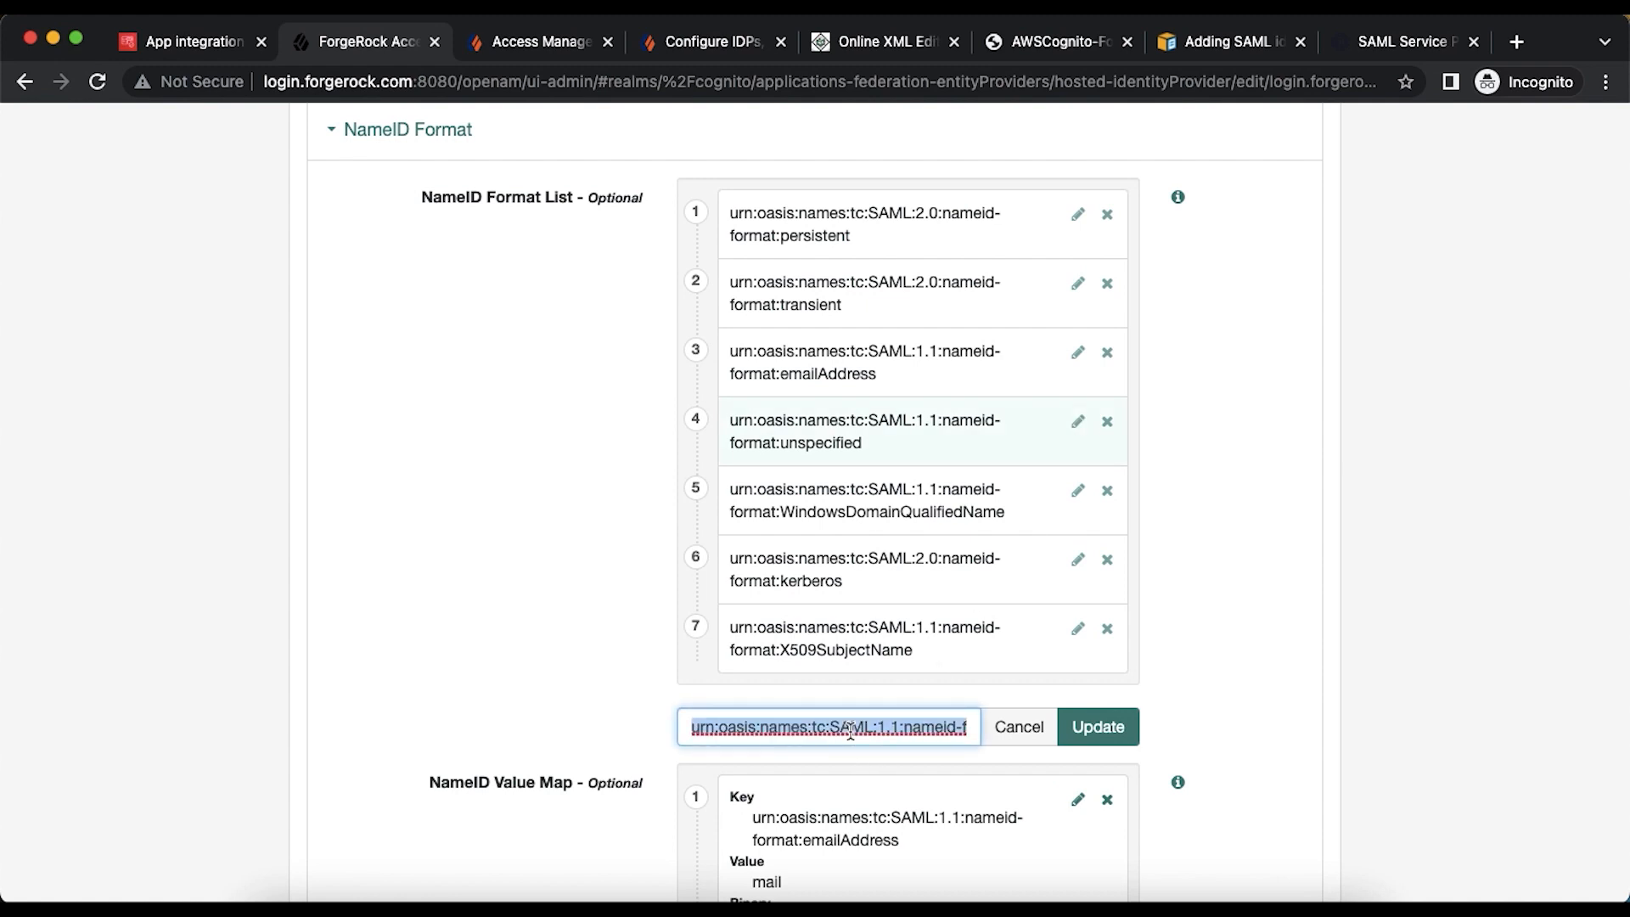
pyautogui.click(1008, 736)
# - Add a NameID Value Map entry mapping the unspecified format to mail and save the changes
pyautogui.scroll(-3, 1005, 728)
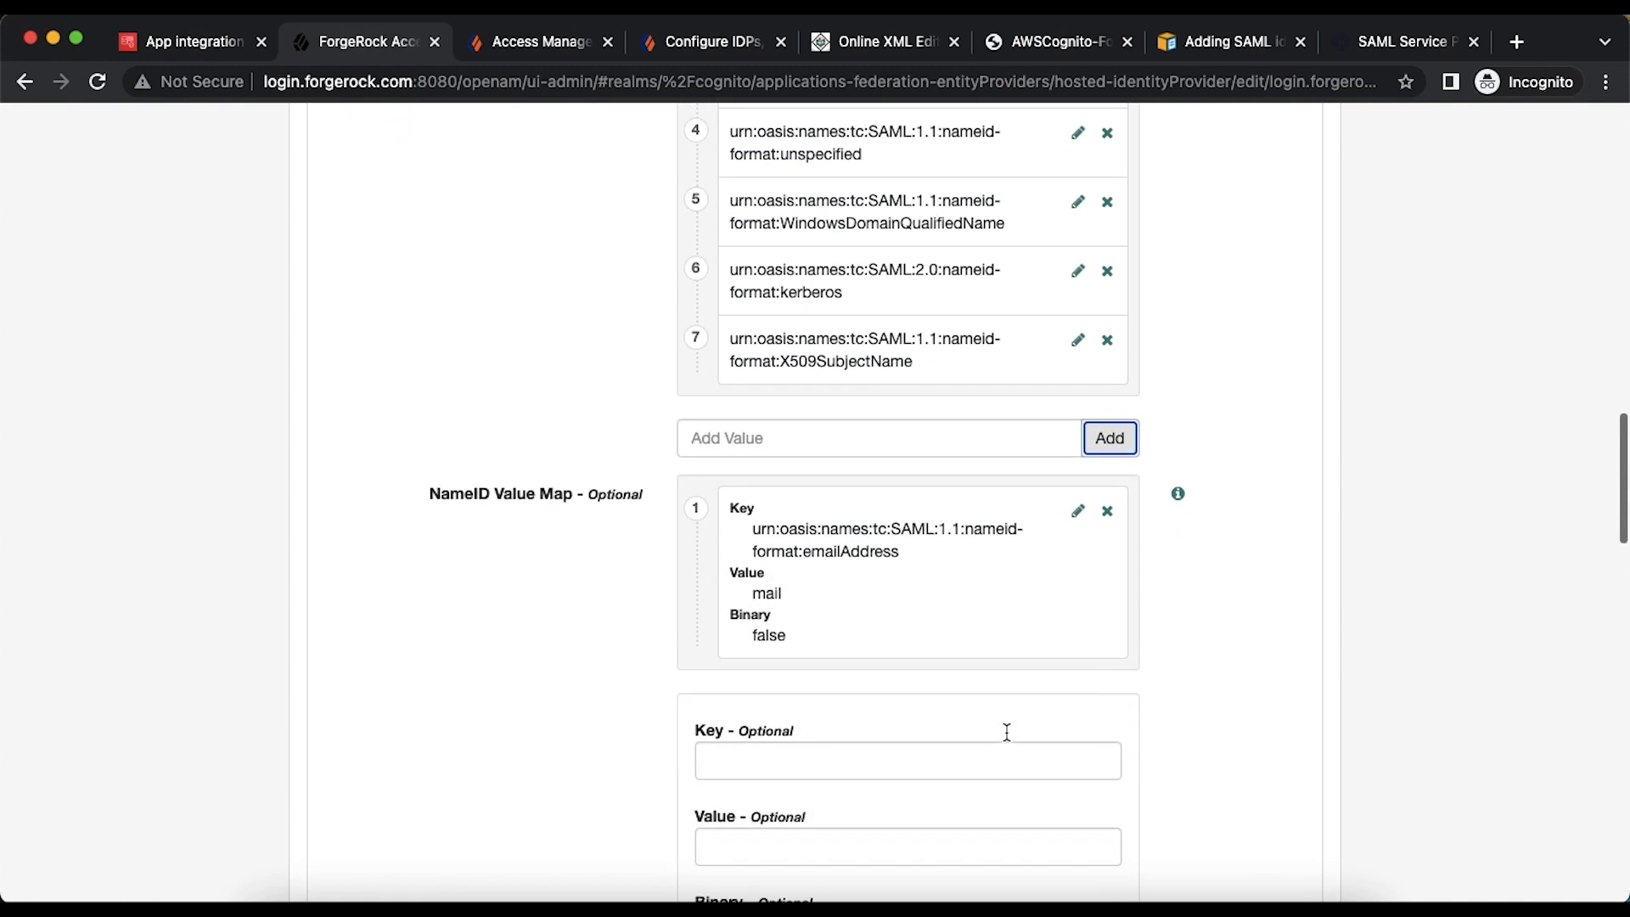
pyautogui.click(779, 752)
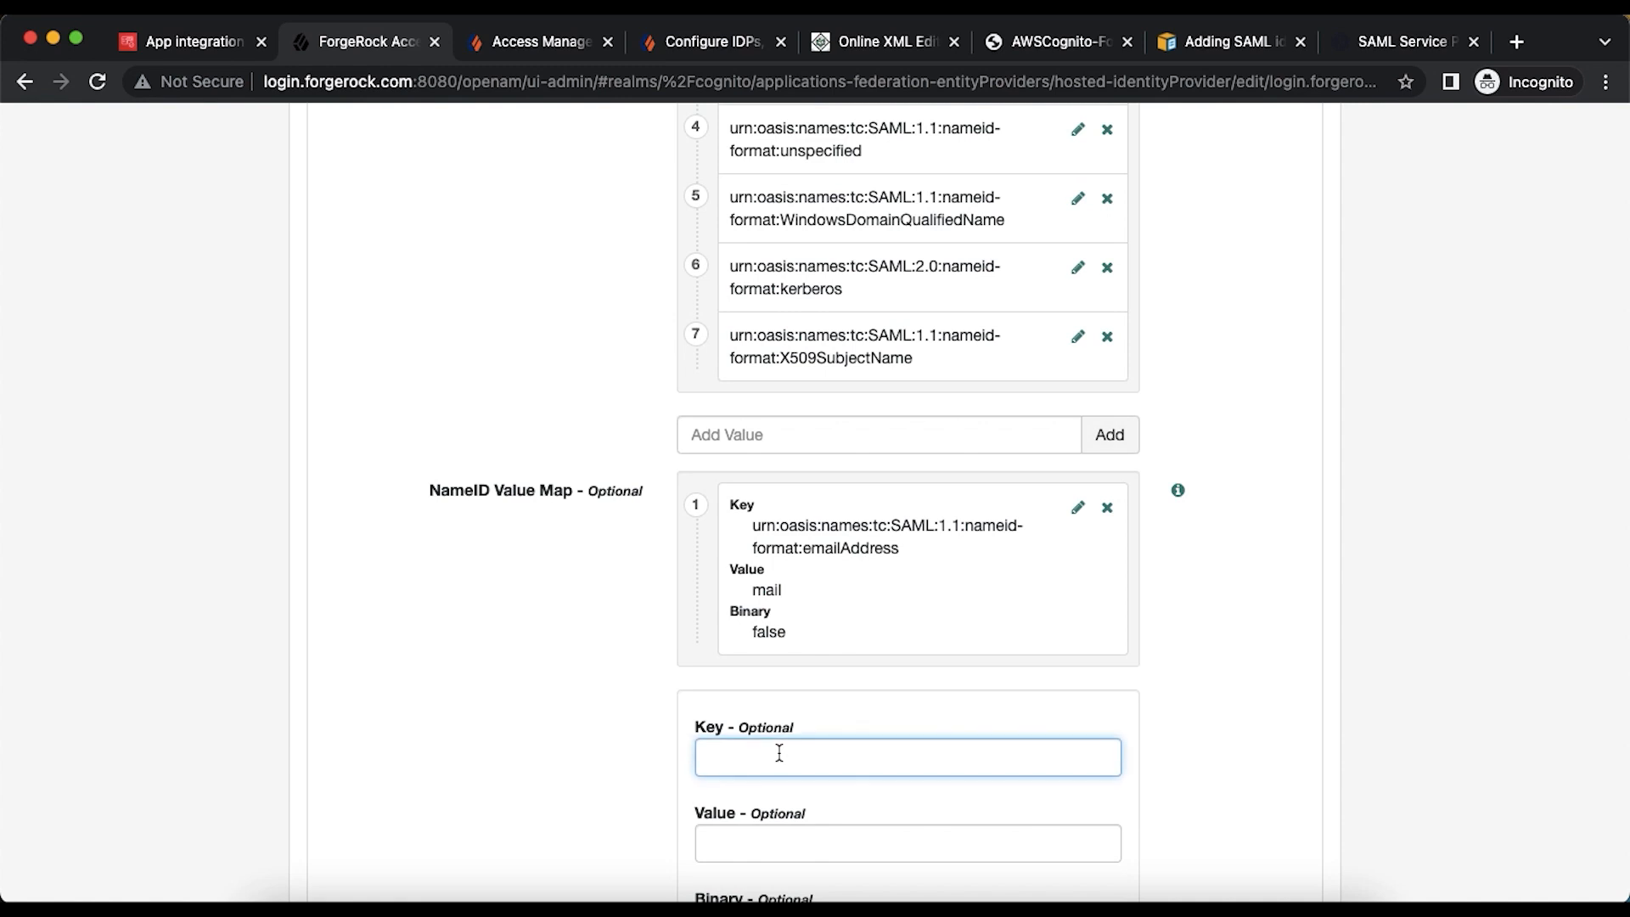
pyautogui.press('super+v')
pyautogui.click(820, 840)
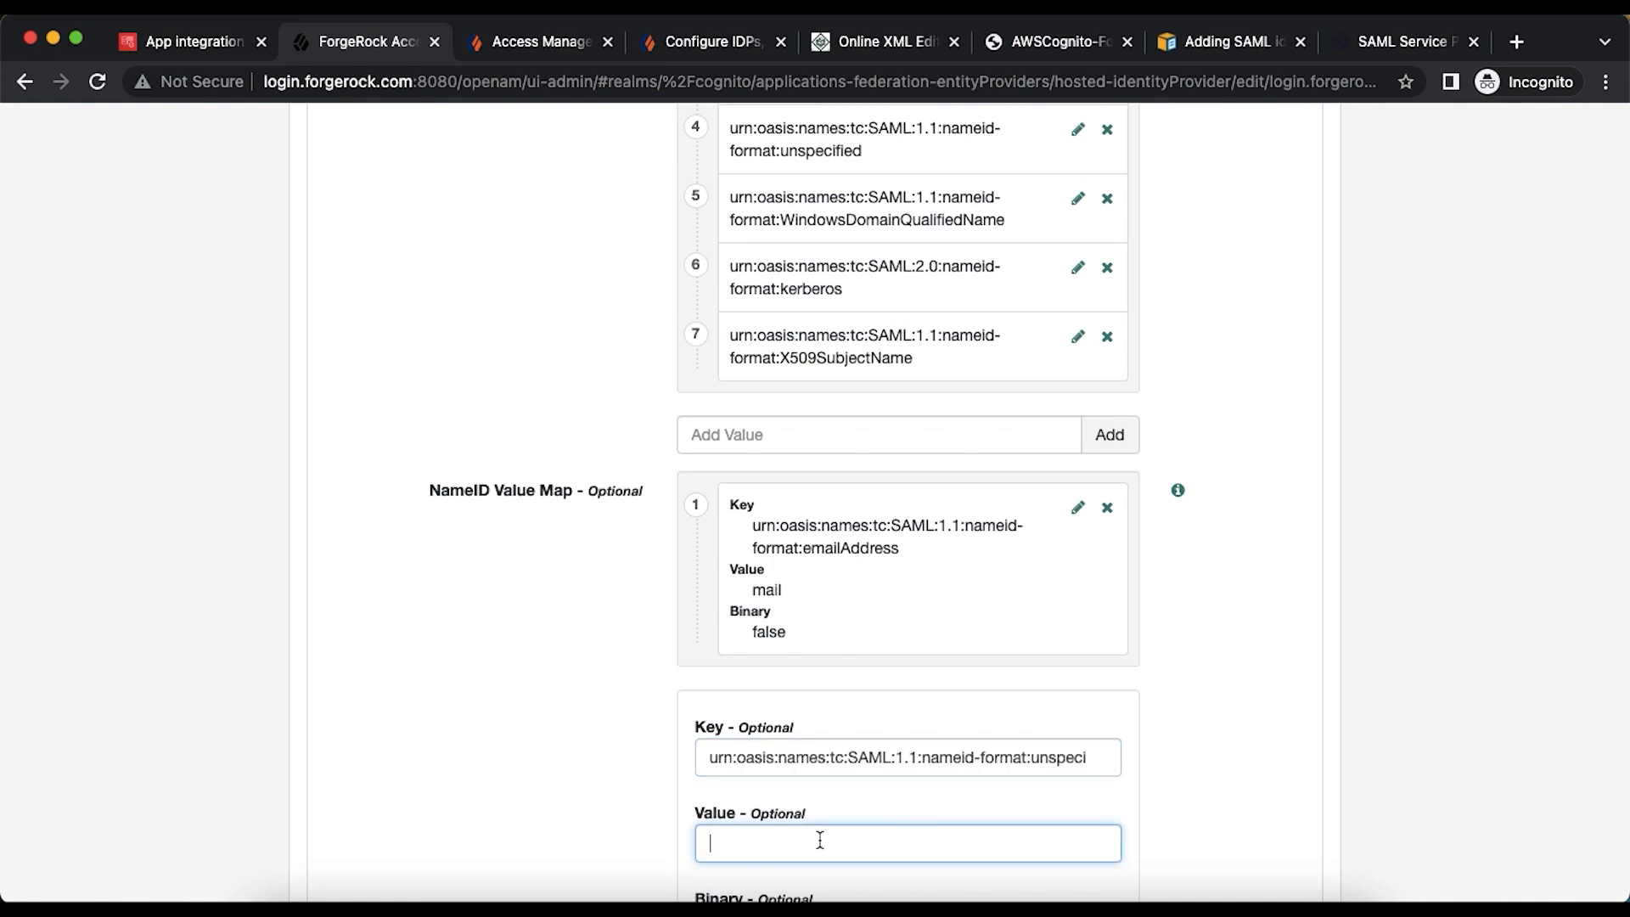
pyautogui.write('mail')
pyautogui.scroll(-3, 1154, 699)
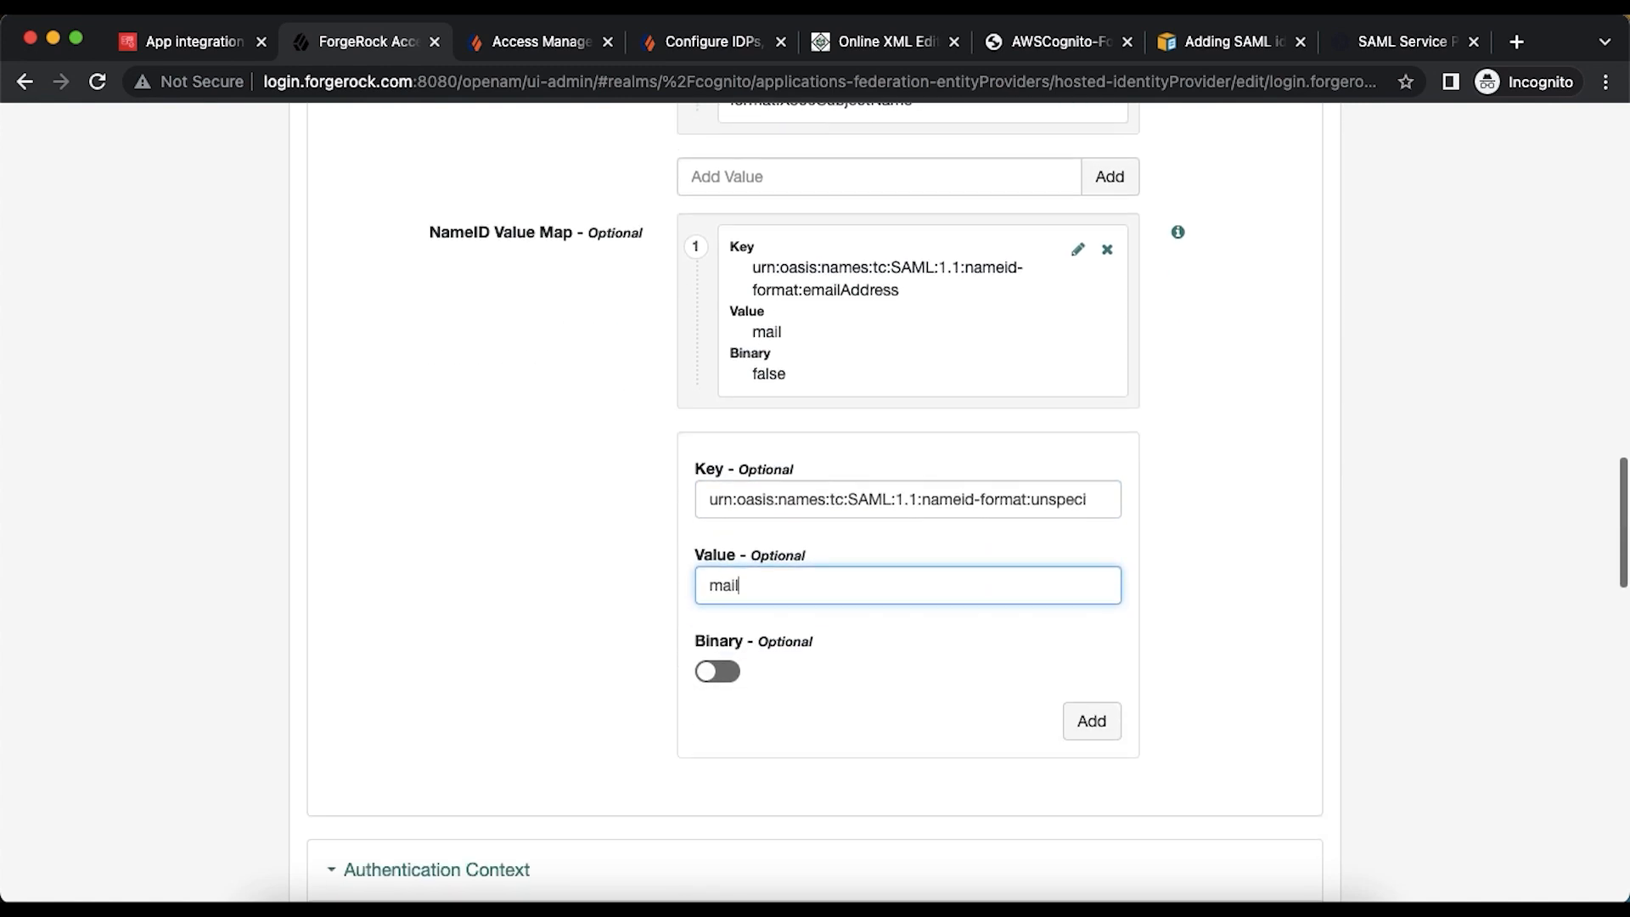
pyautogui.click(1106, 715)
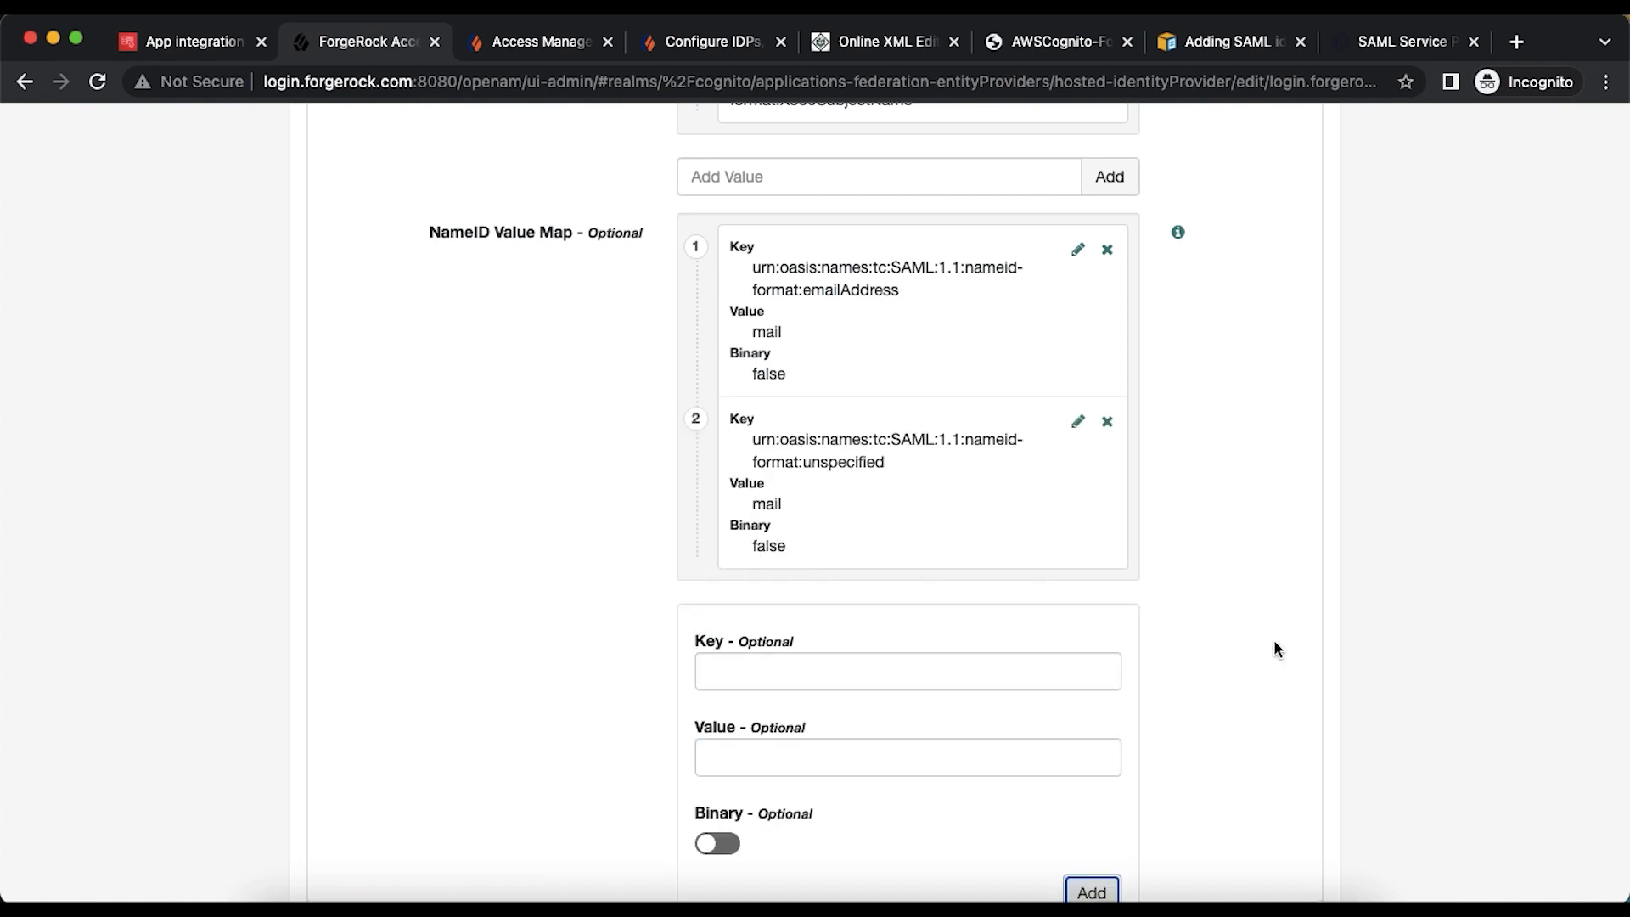
pyautogui.scroll(-15, 1273, 639)
pyautogui.scroll(-8, 1275, 643)
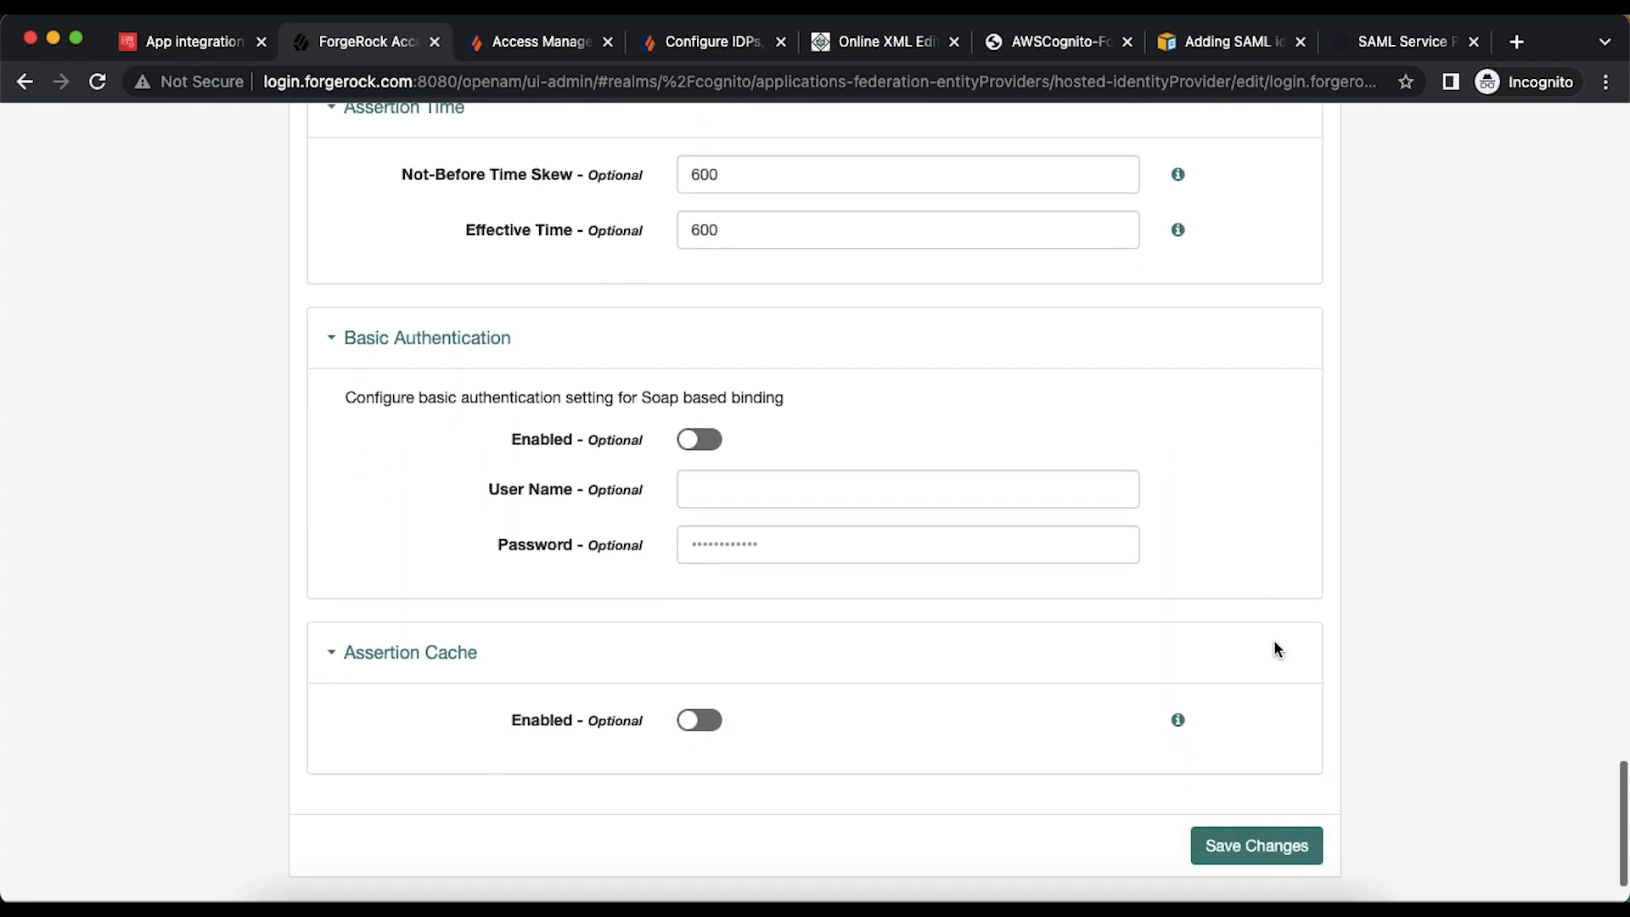
pyautogui.click(1273, 761)
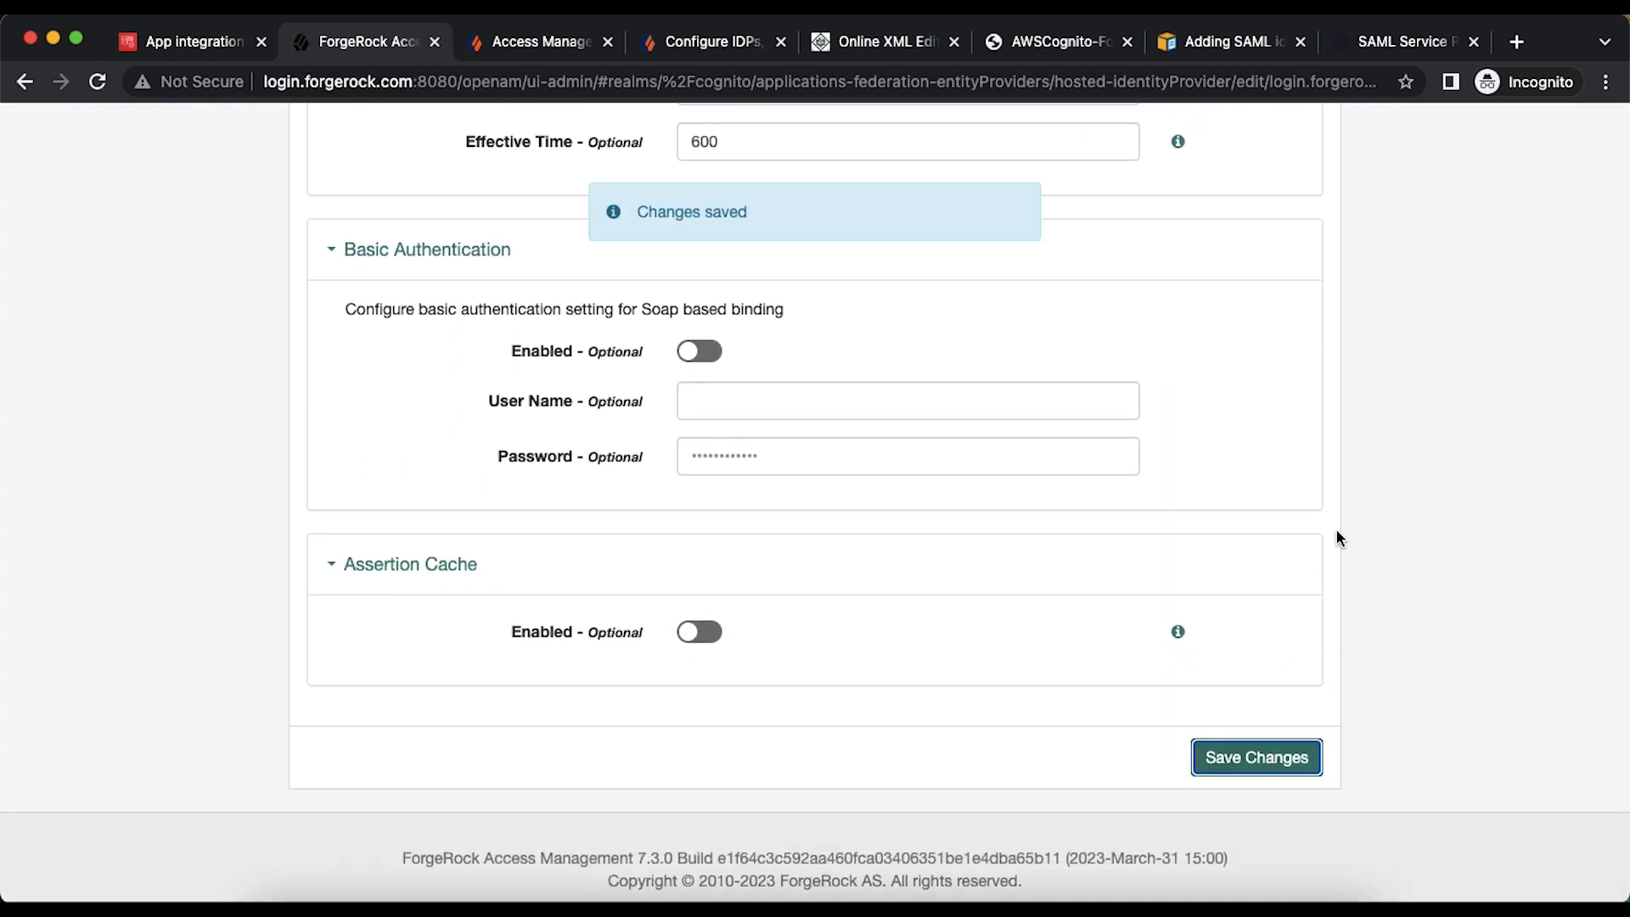
# - Go from the entity providers to the realm's Identities list and start adding a new identity
pyautogui.scroll(20, 1336, 531)
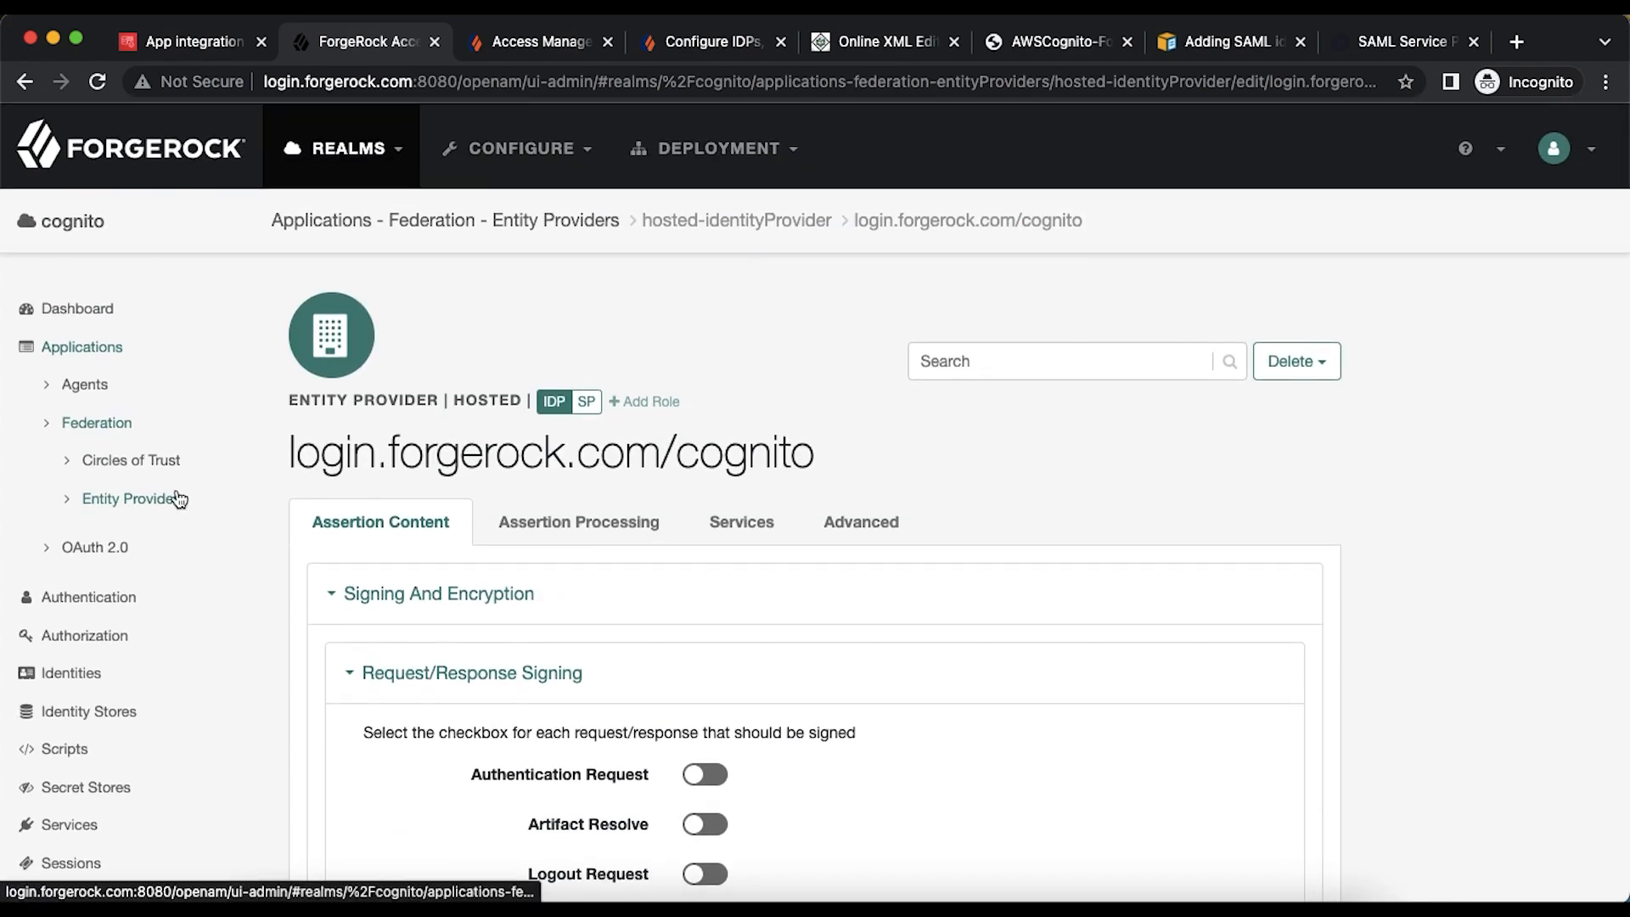
pyautogui.click(172, 498)
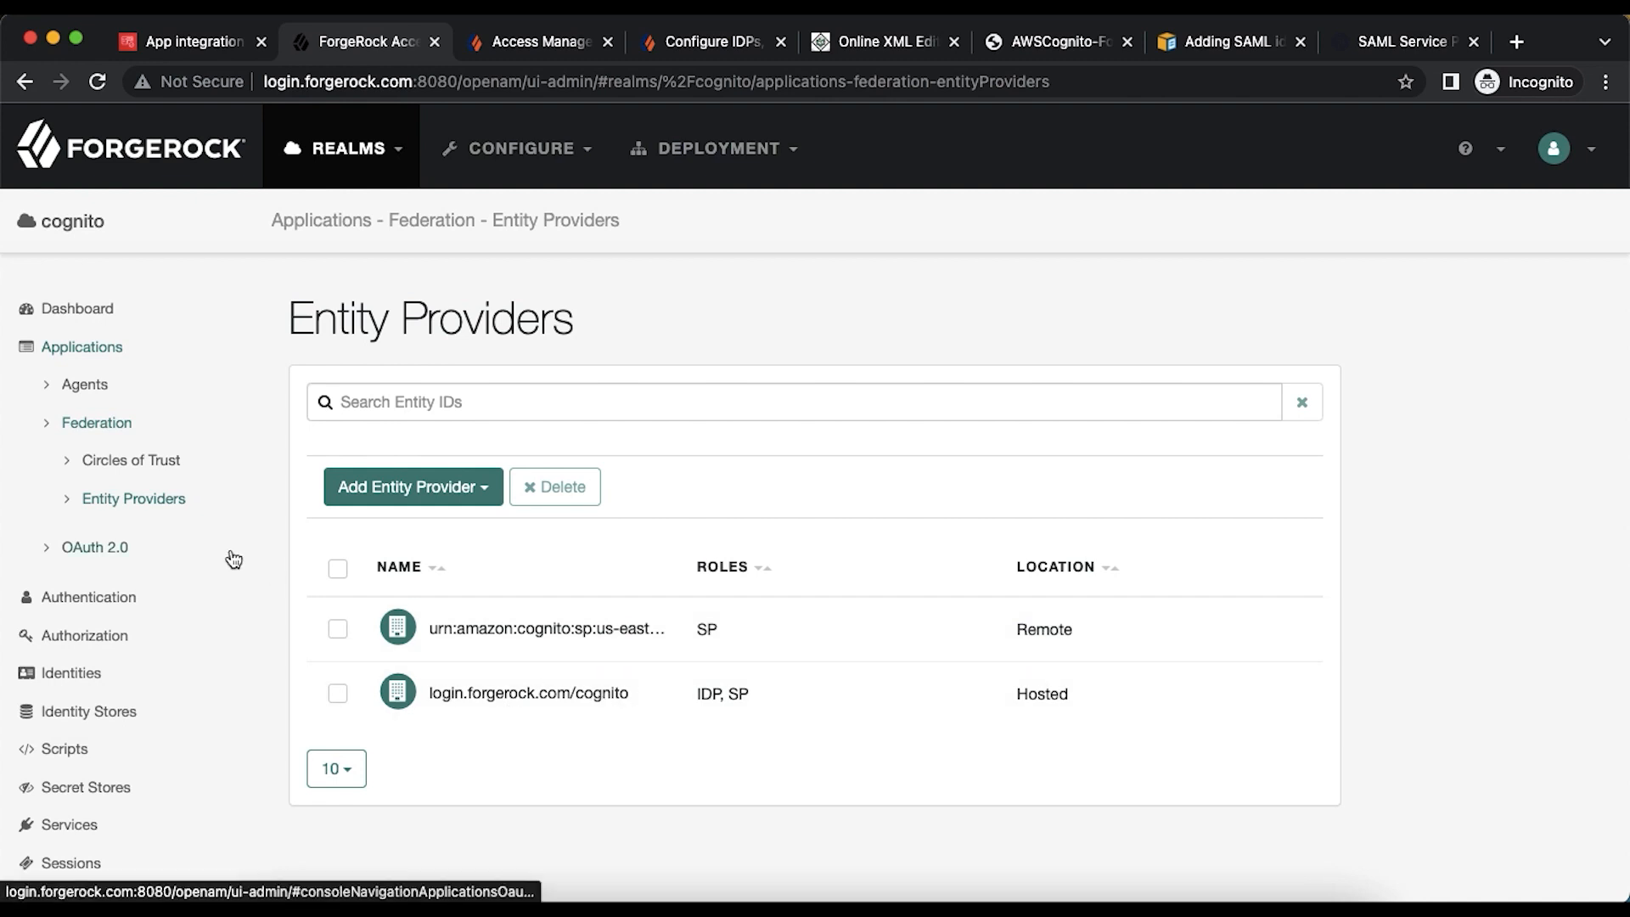
pyautogui.click(92, 674)
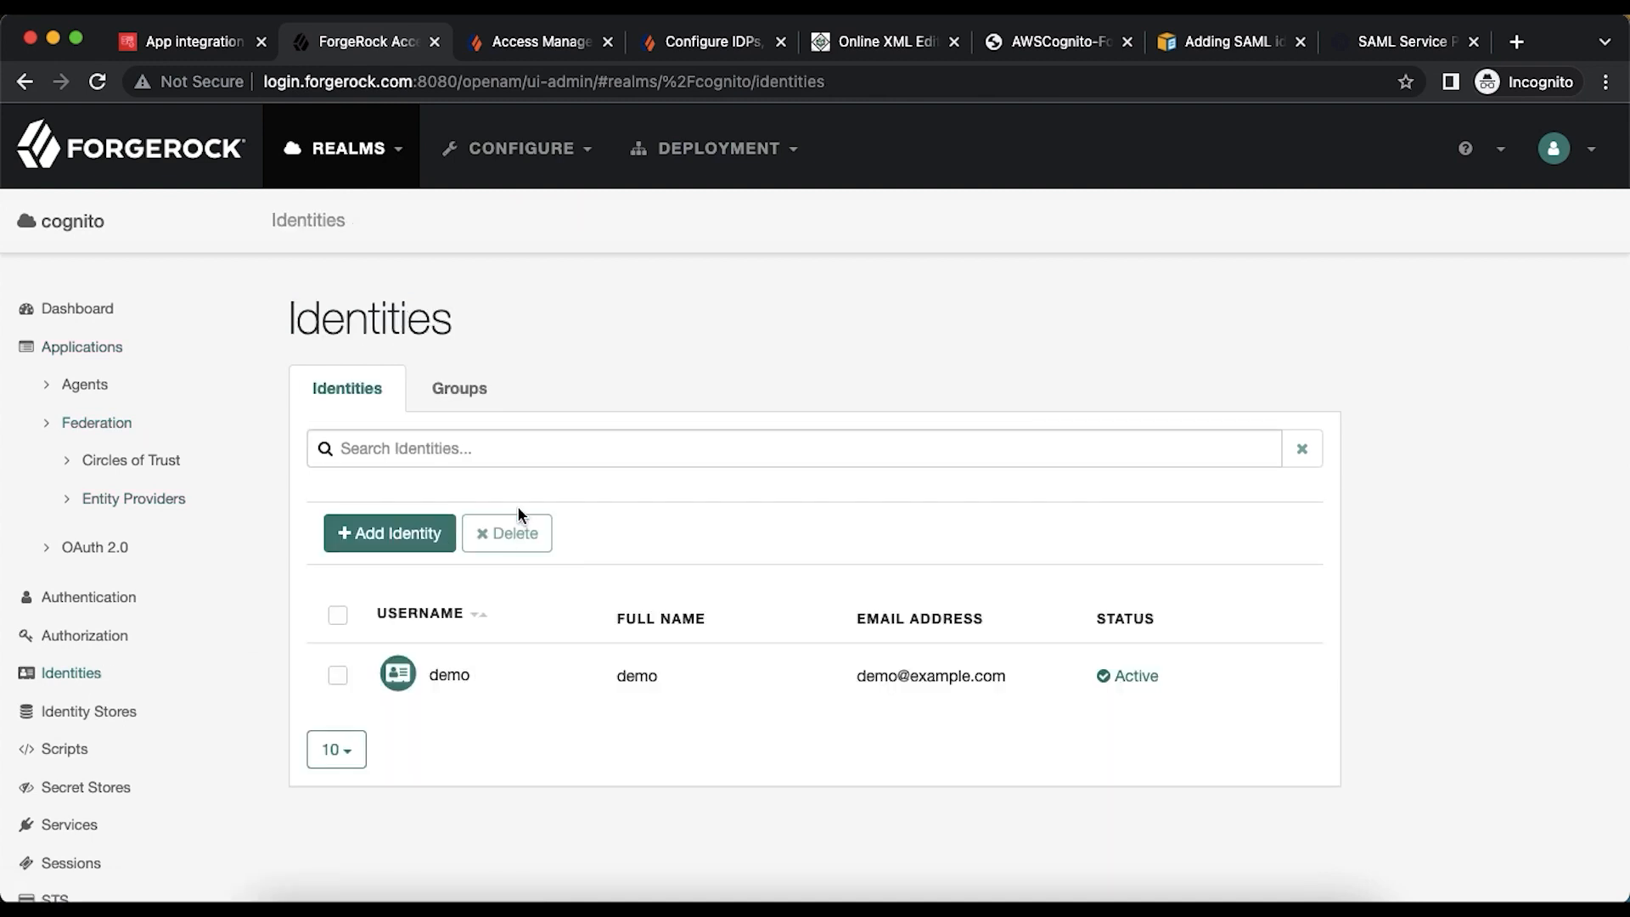
pyautogui.click(415, 534)
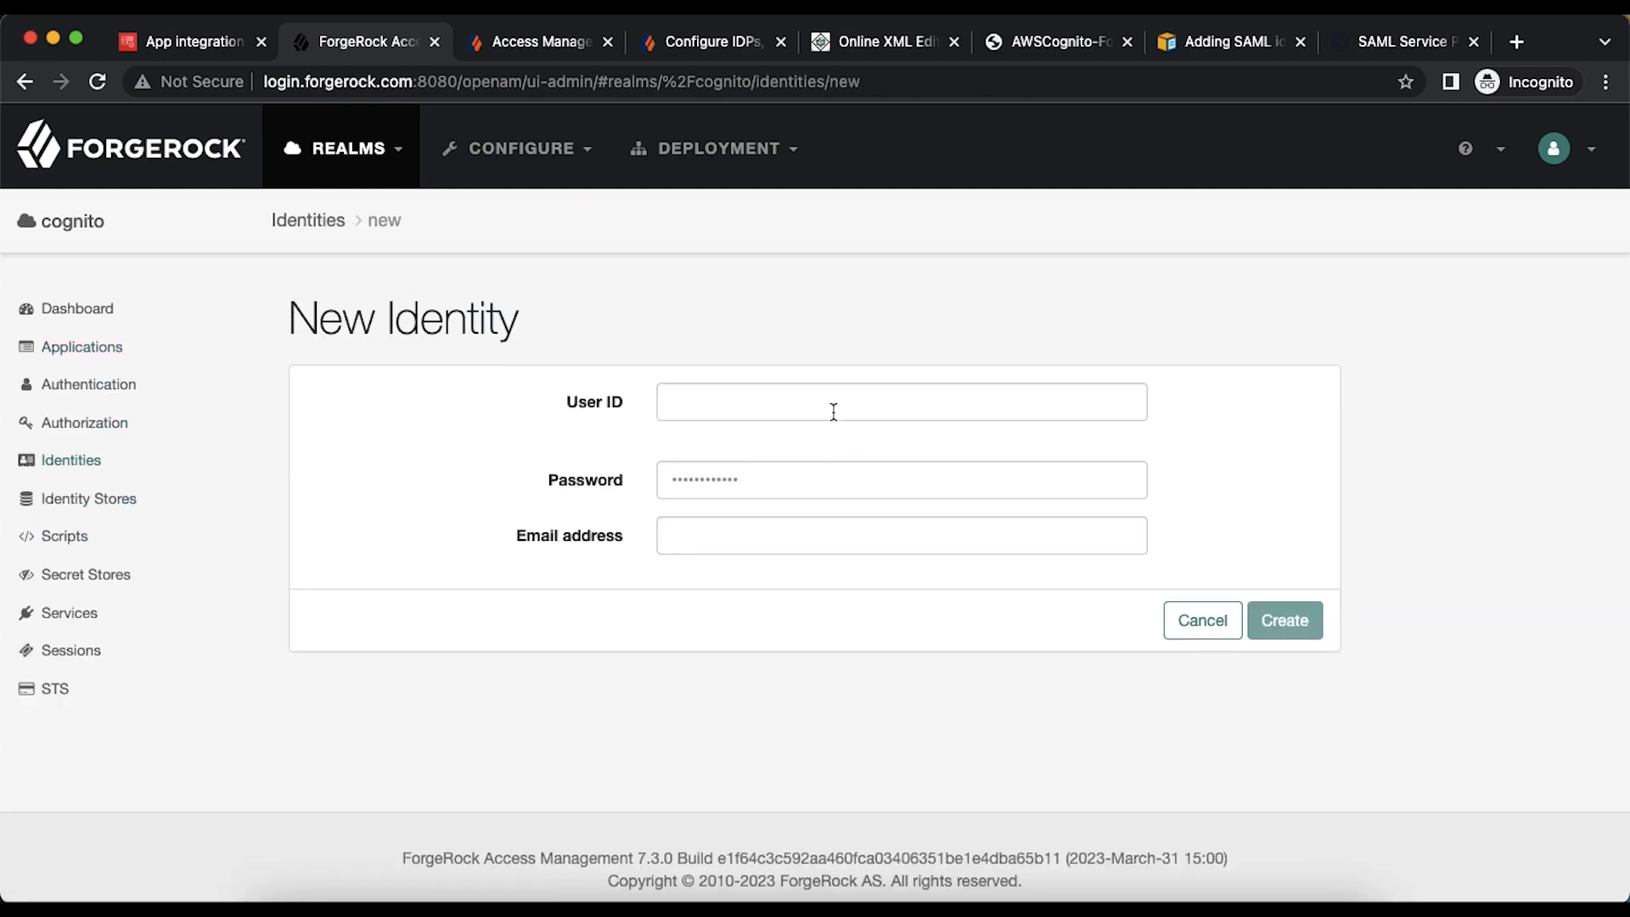
# - Create user cogtestuser1 with a password and an example.com e-mail built from the user ID
pyautogui.click(830, 409)
pyautogui.write('cogtes')
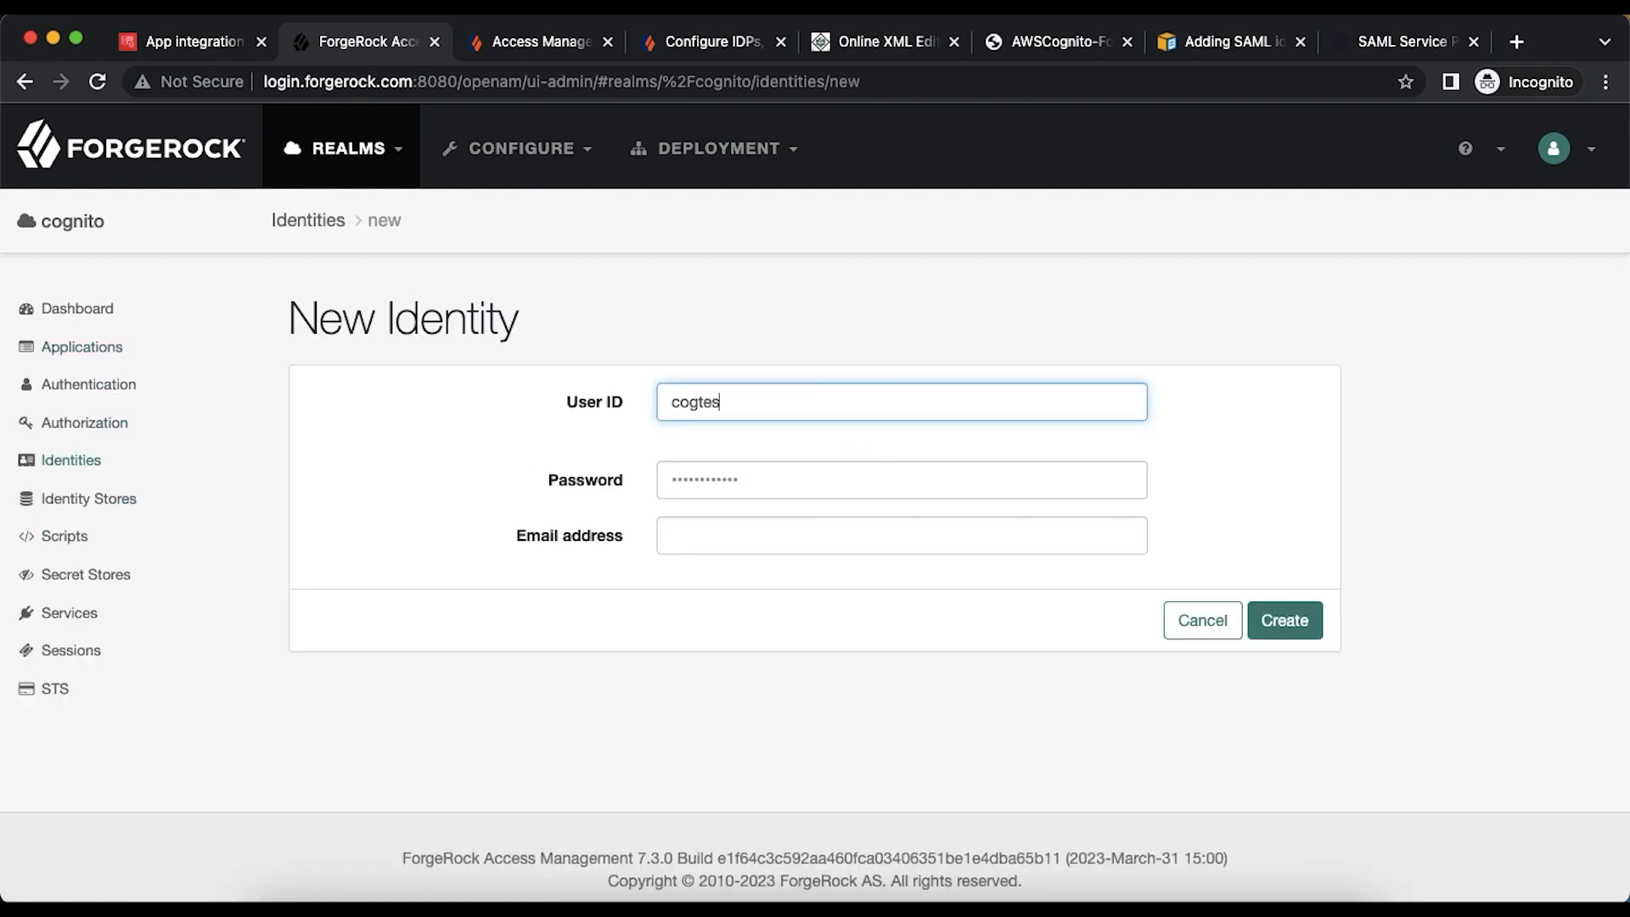
pyautogui.write('tuser1')
pyautogui.click(795, 482)
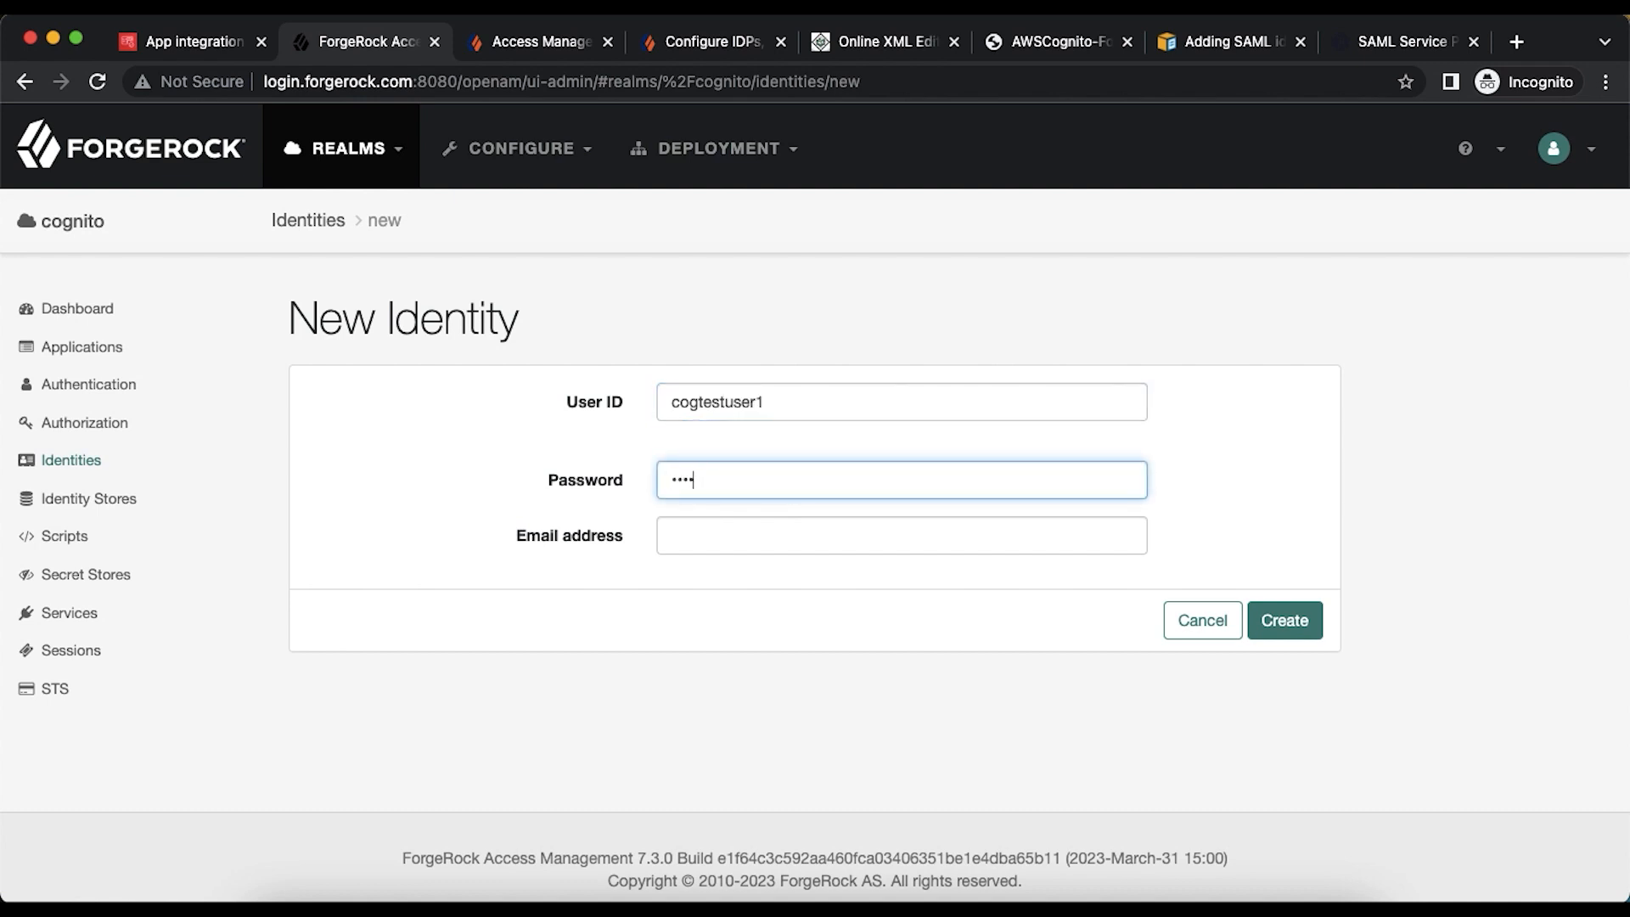
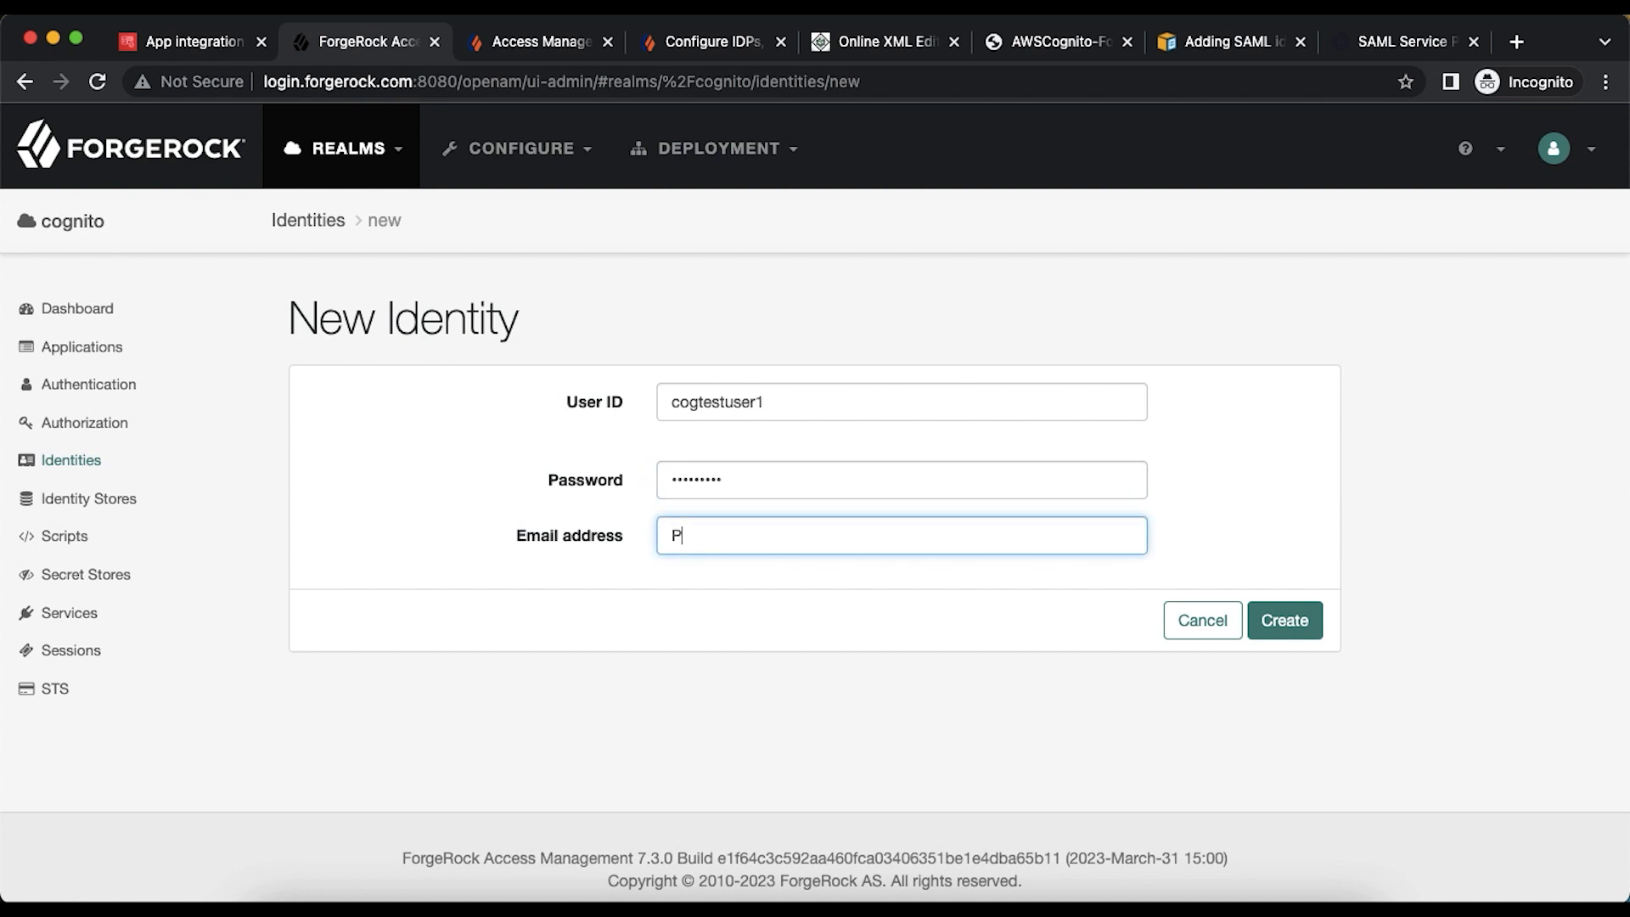
pyautogui.doubleClick(730, 401)
pyautogui.press('super+c')
pyautogui.doubleClick(688, 535)
pyautogui.press('super+v')
pyautogui.write('@example.com')
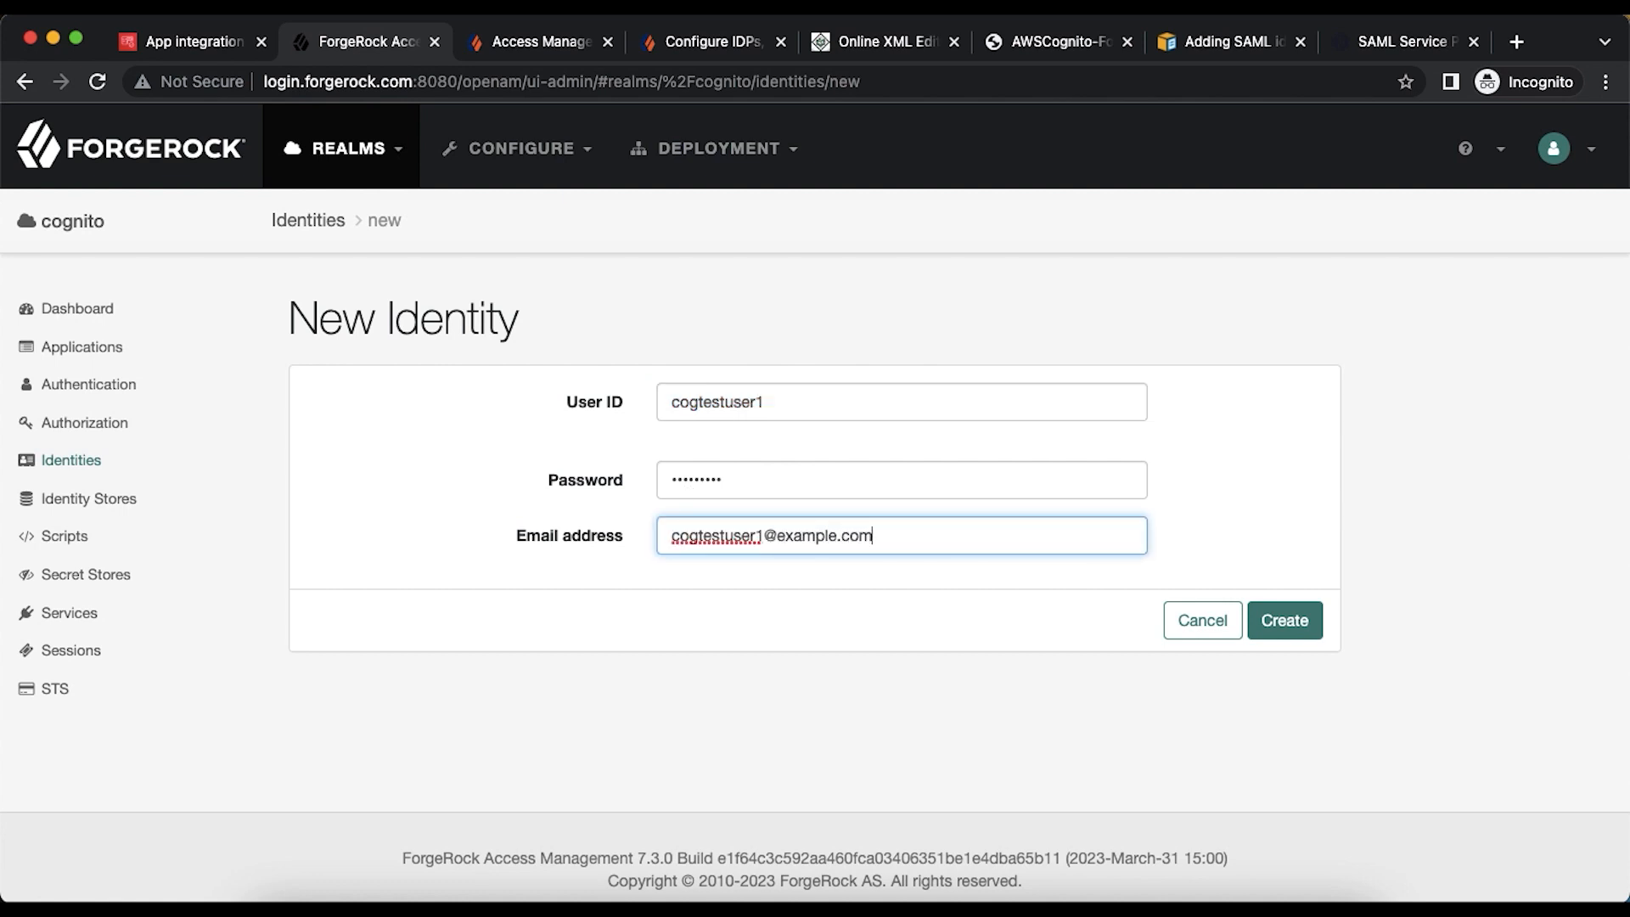
pyautogui.click(1284, 621)
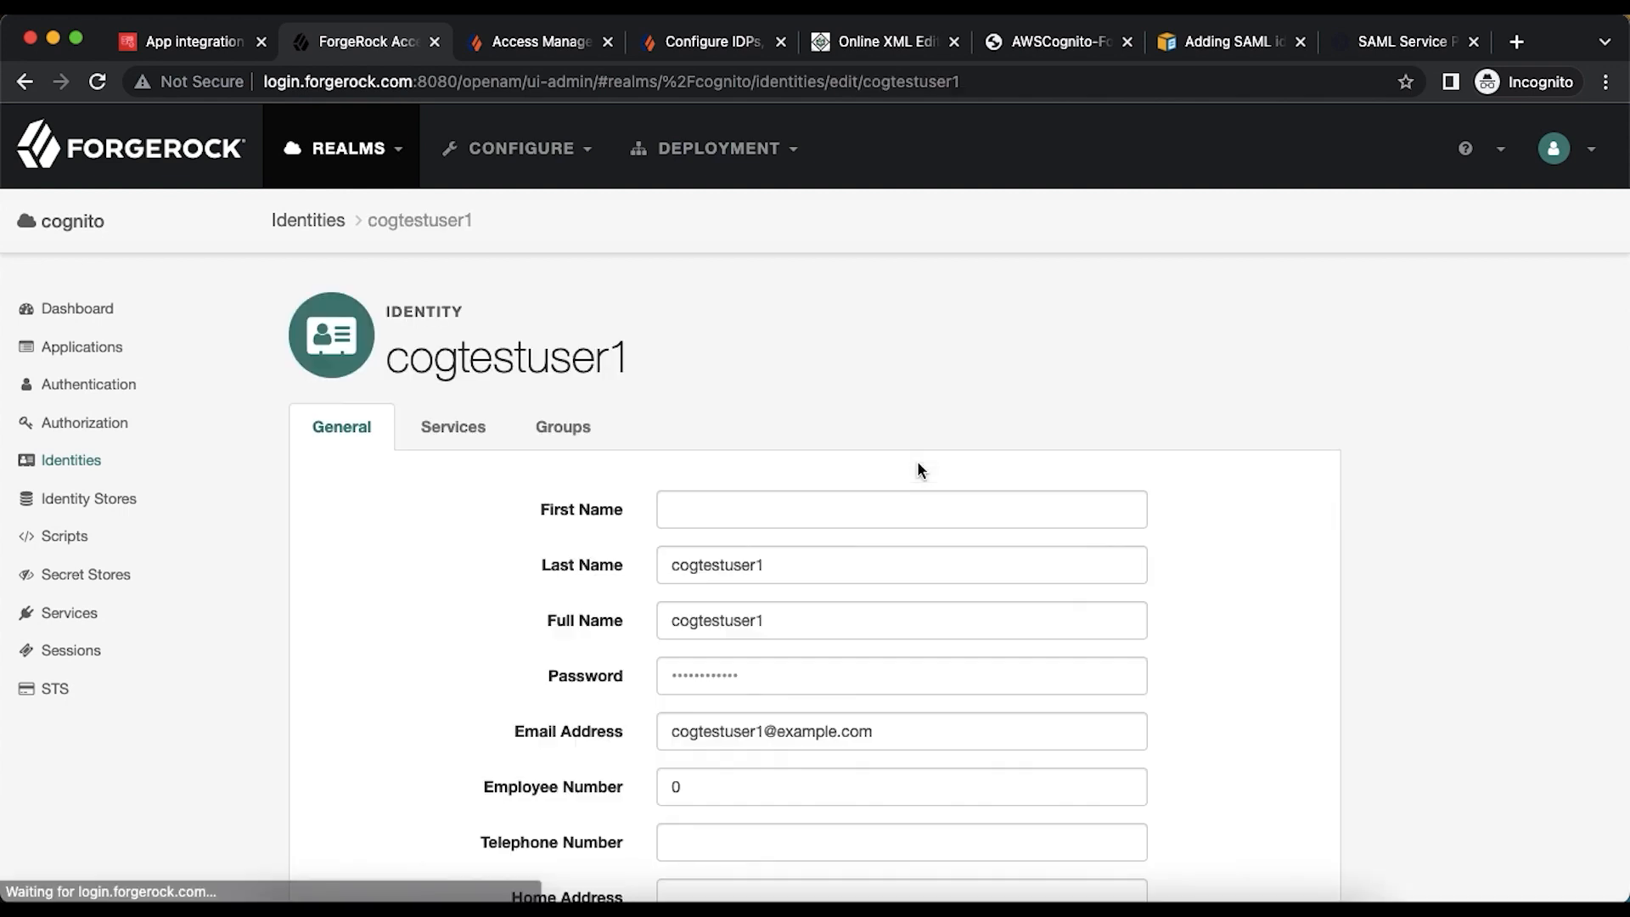
# - Set first name 'Cognito', last name 'Test User 1', full name 'Cognito Test User', and save
pyautogui.click(744, 508)
pyautogui.write('Cognito')
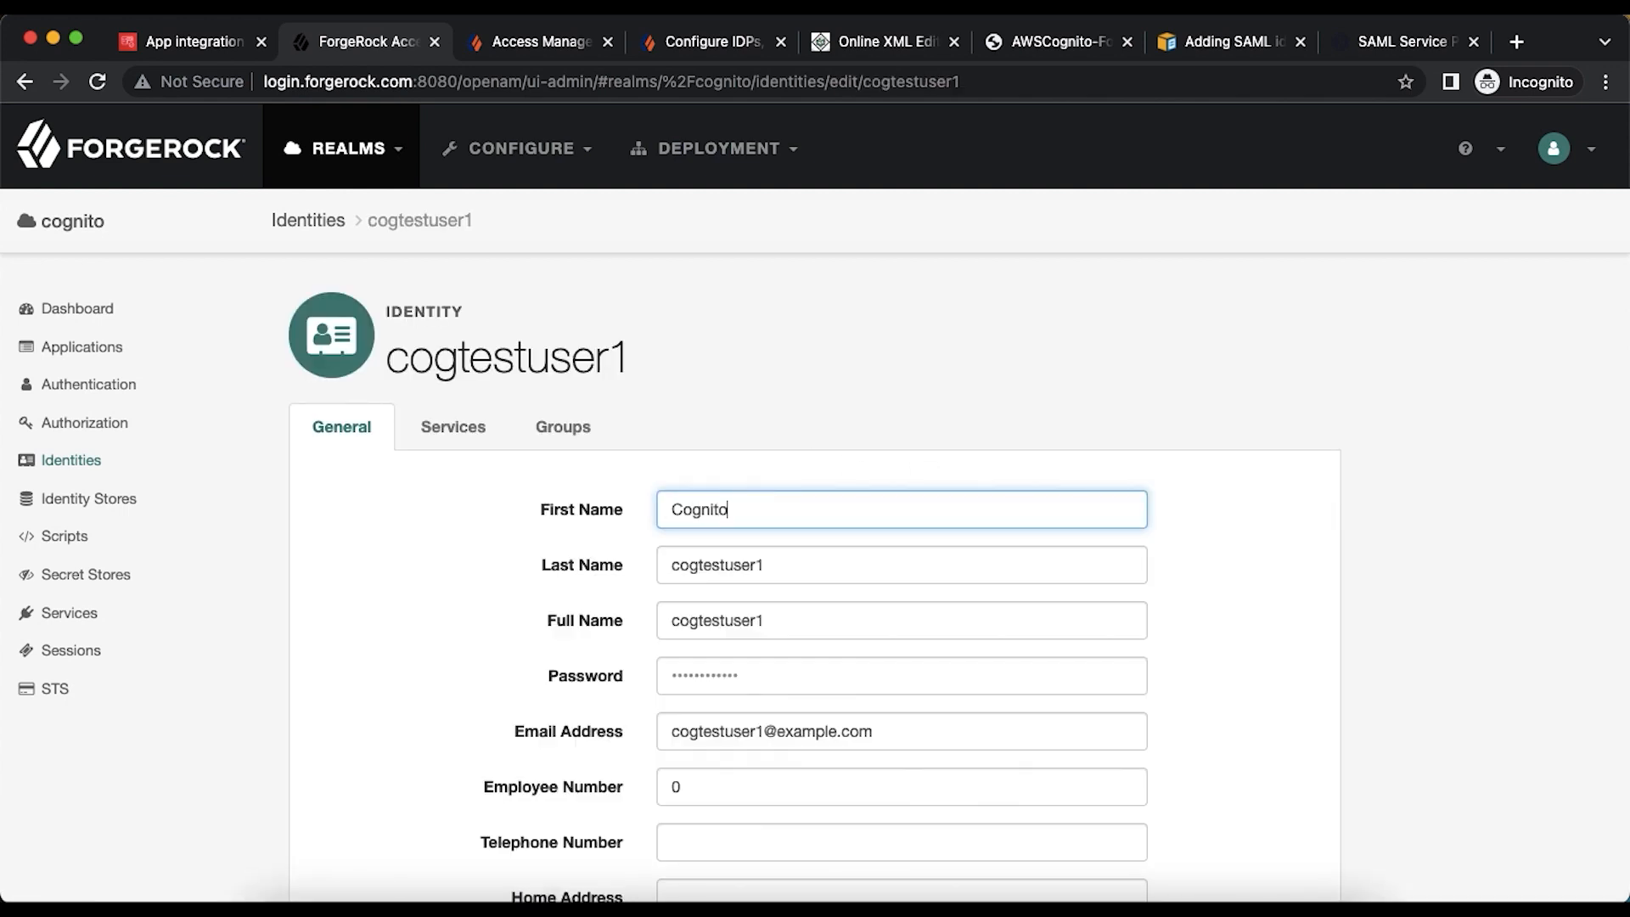
pyautogui.press('Tab')
pyautogui.write('T')
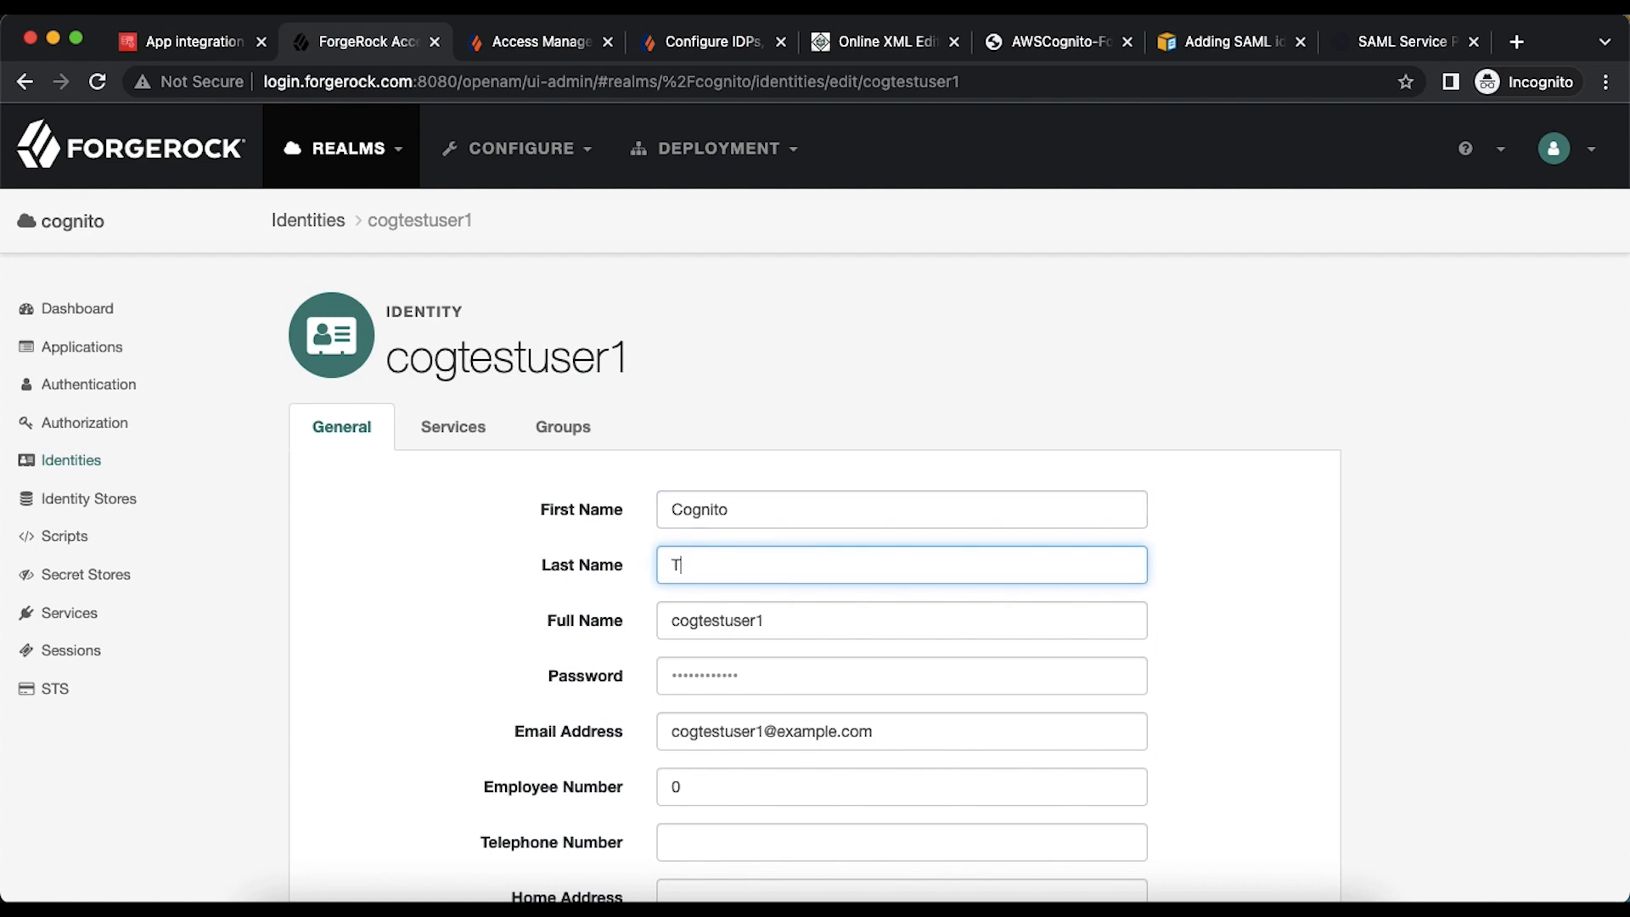
pyautogui.write('est User 1')
pyautogui.press('Tab')
pyautogui.write('Cog')
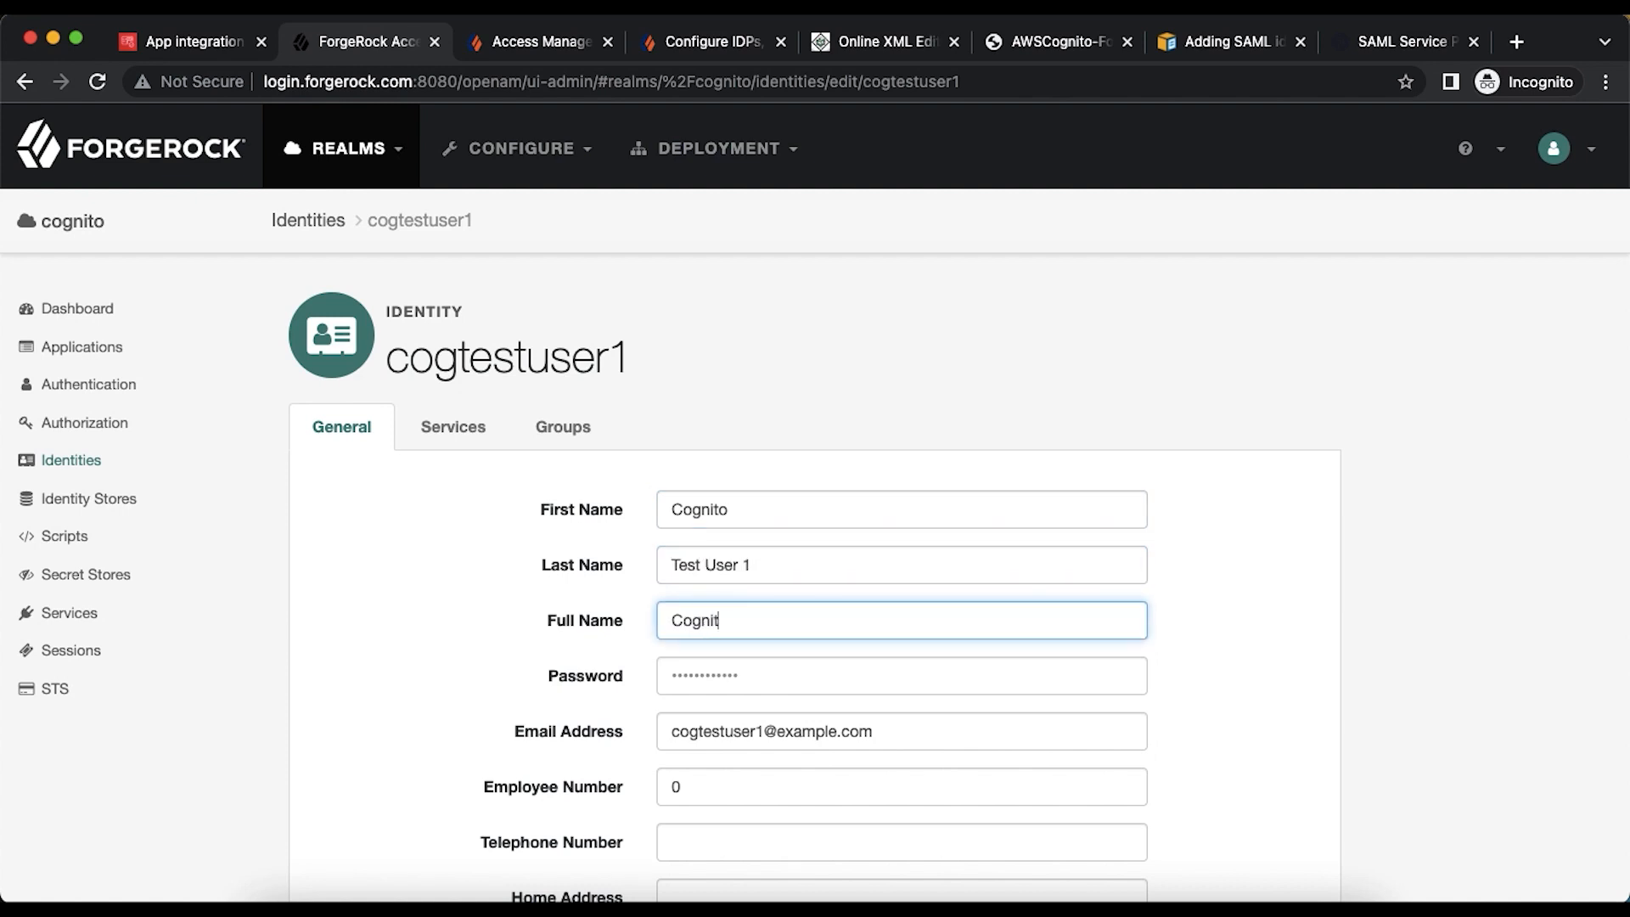
pyautogui.write('nito Test User 1')
pyautogui.scroll(-6, 1087, 662)
pyautogui.click(1229, 760)
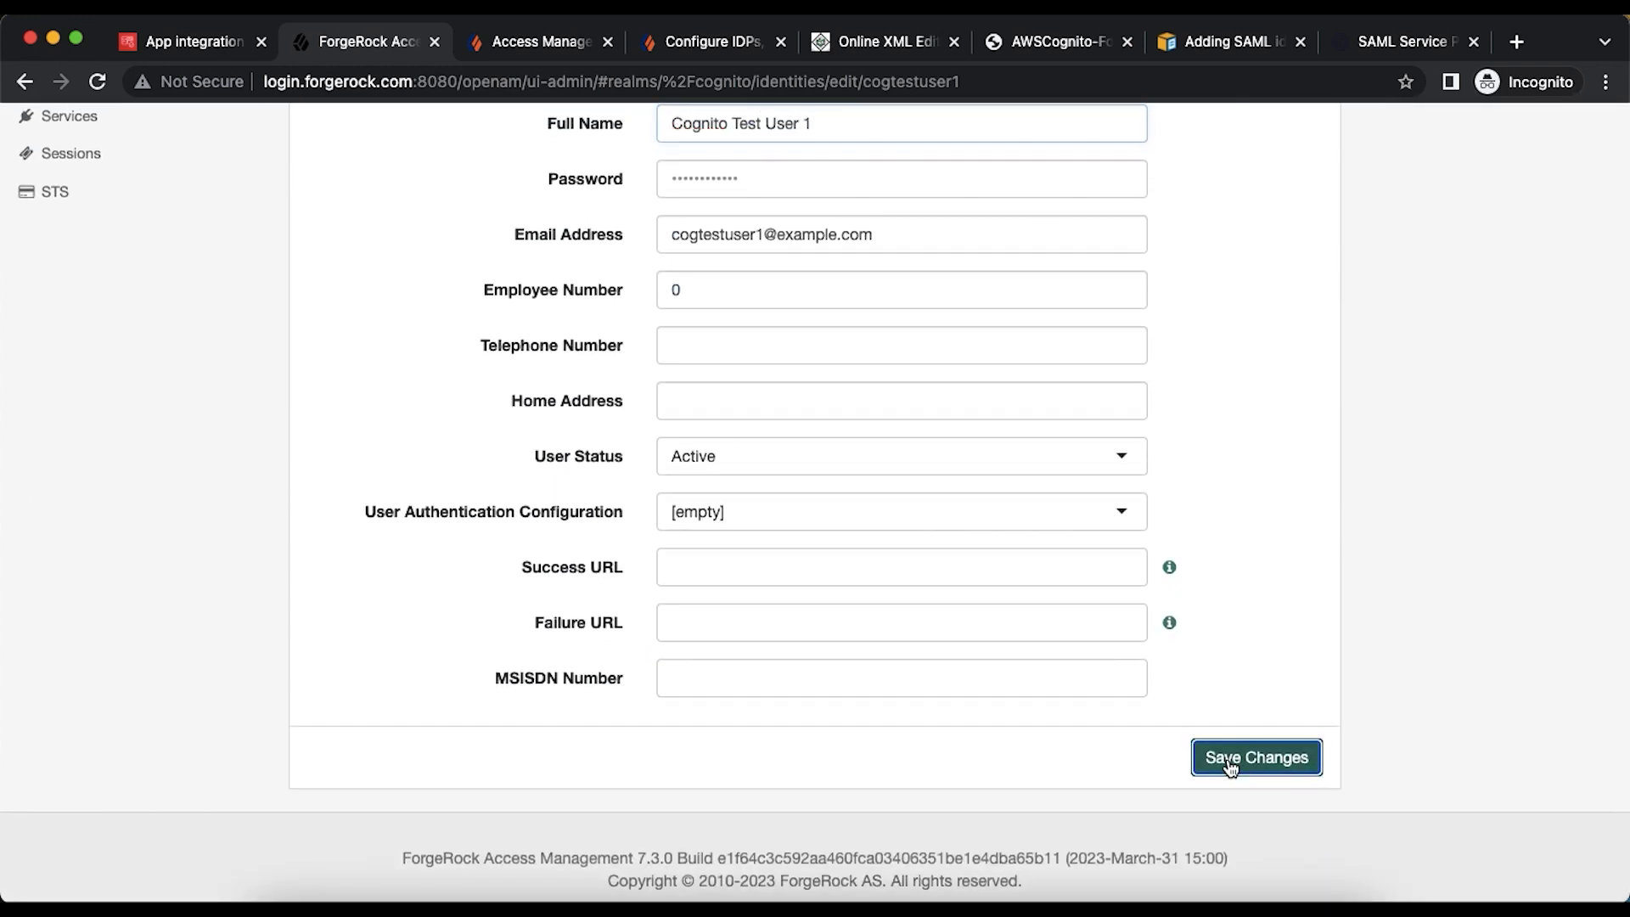
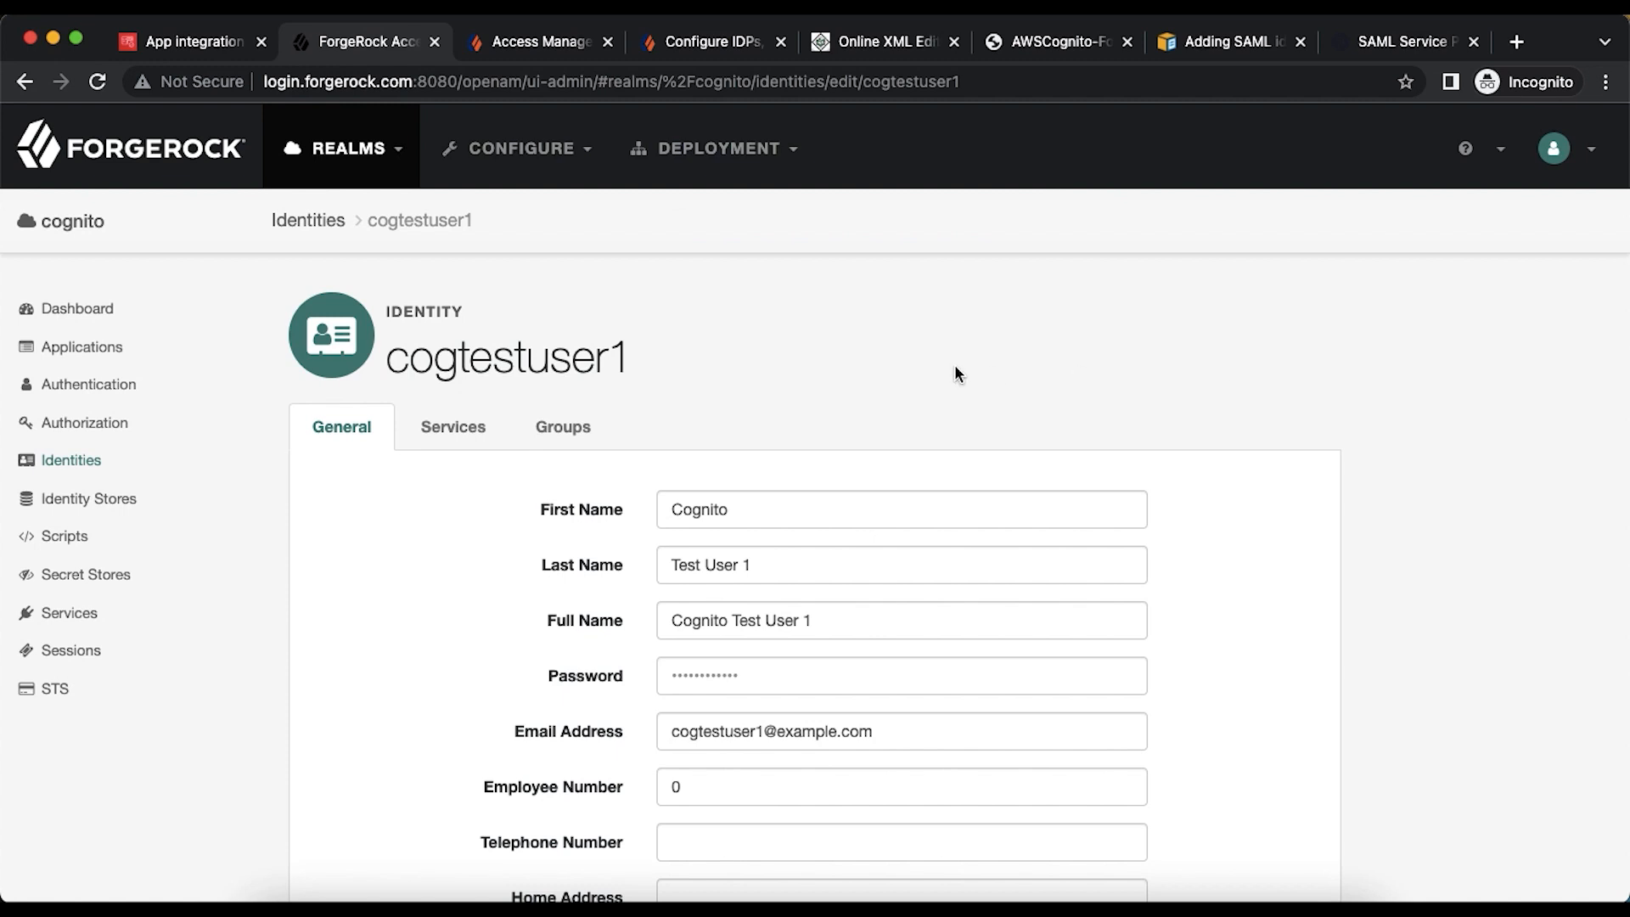
# - In the Cognito user pool's sign-in experience, start adding a federated identity provider
pyautogui.click(193, 43)
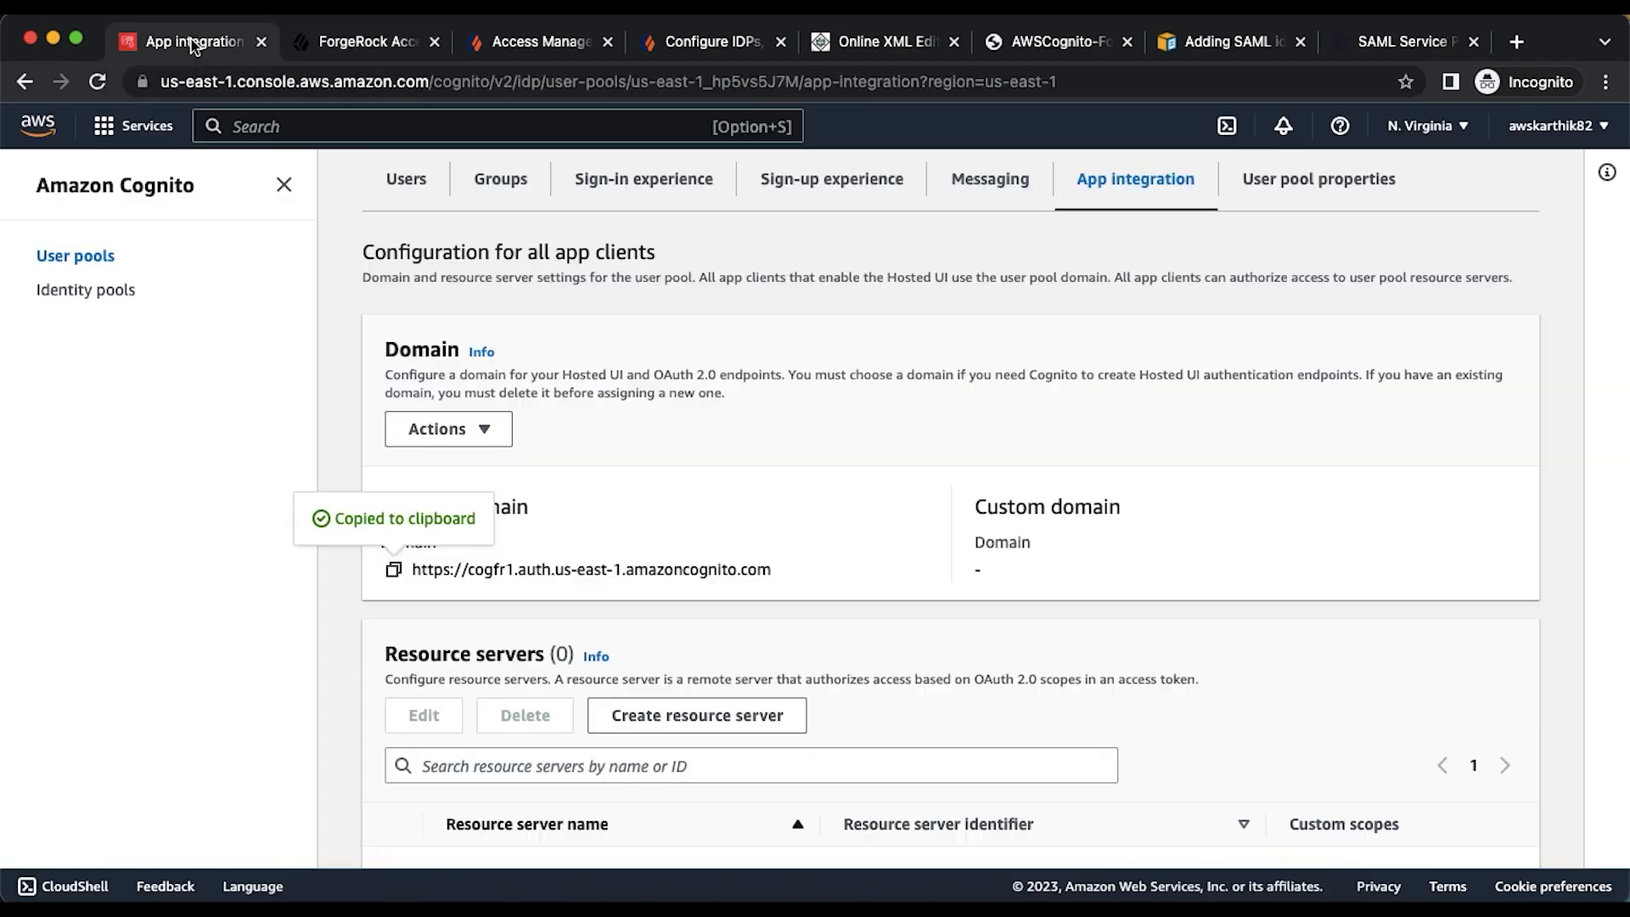
pyautogui.scroll(6, 328, 365)
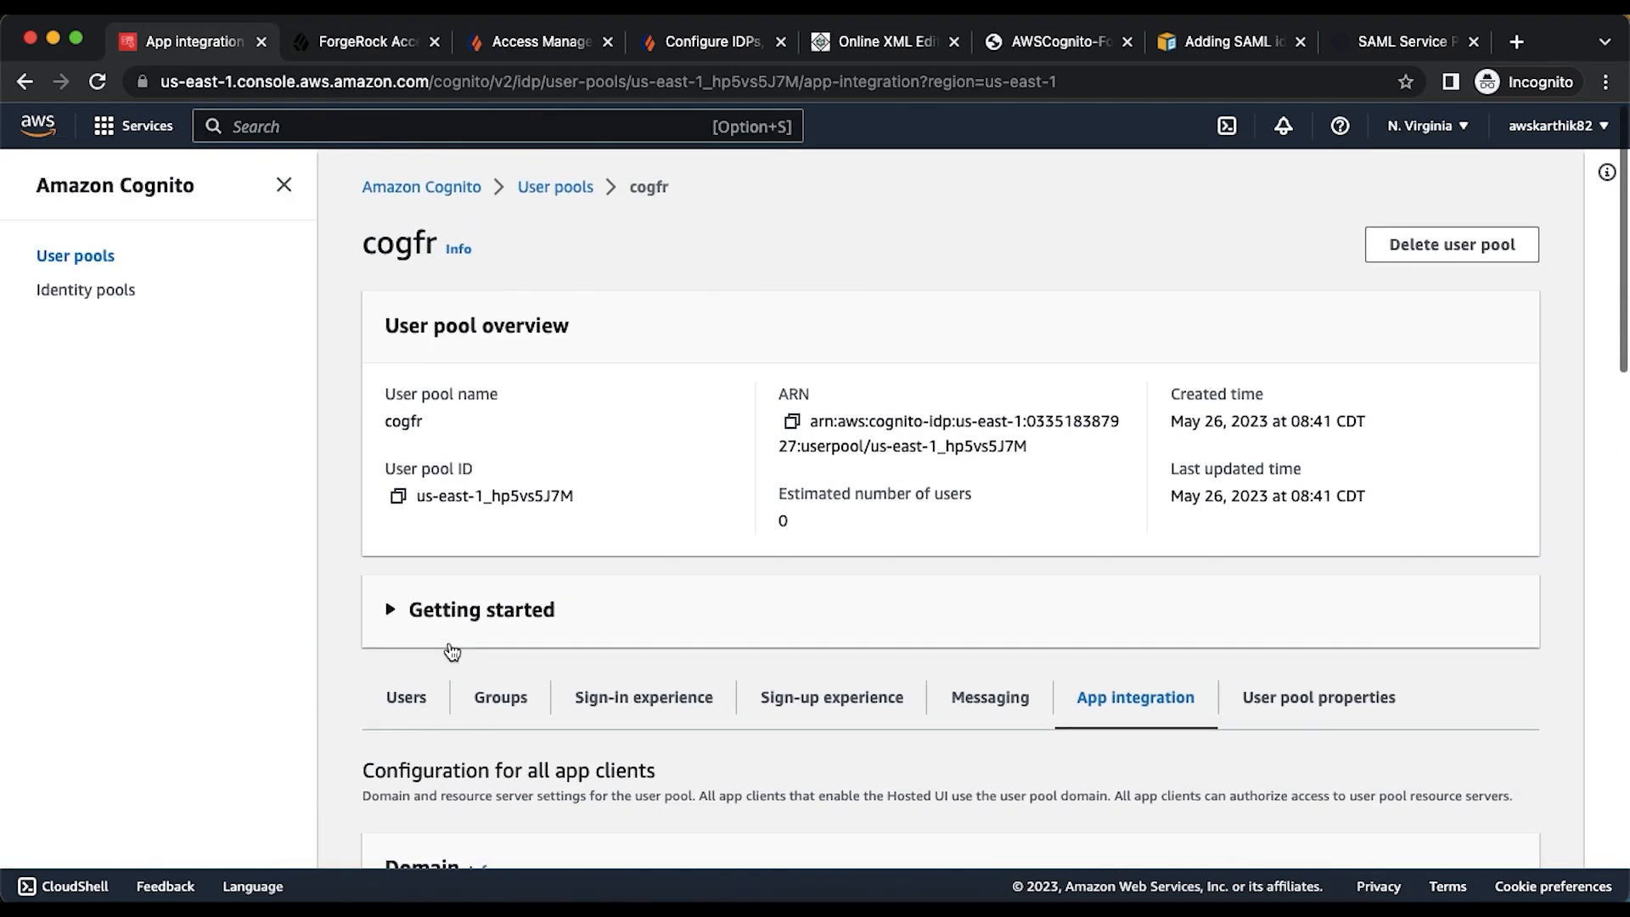
pyautogui.click(616, 705)
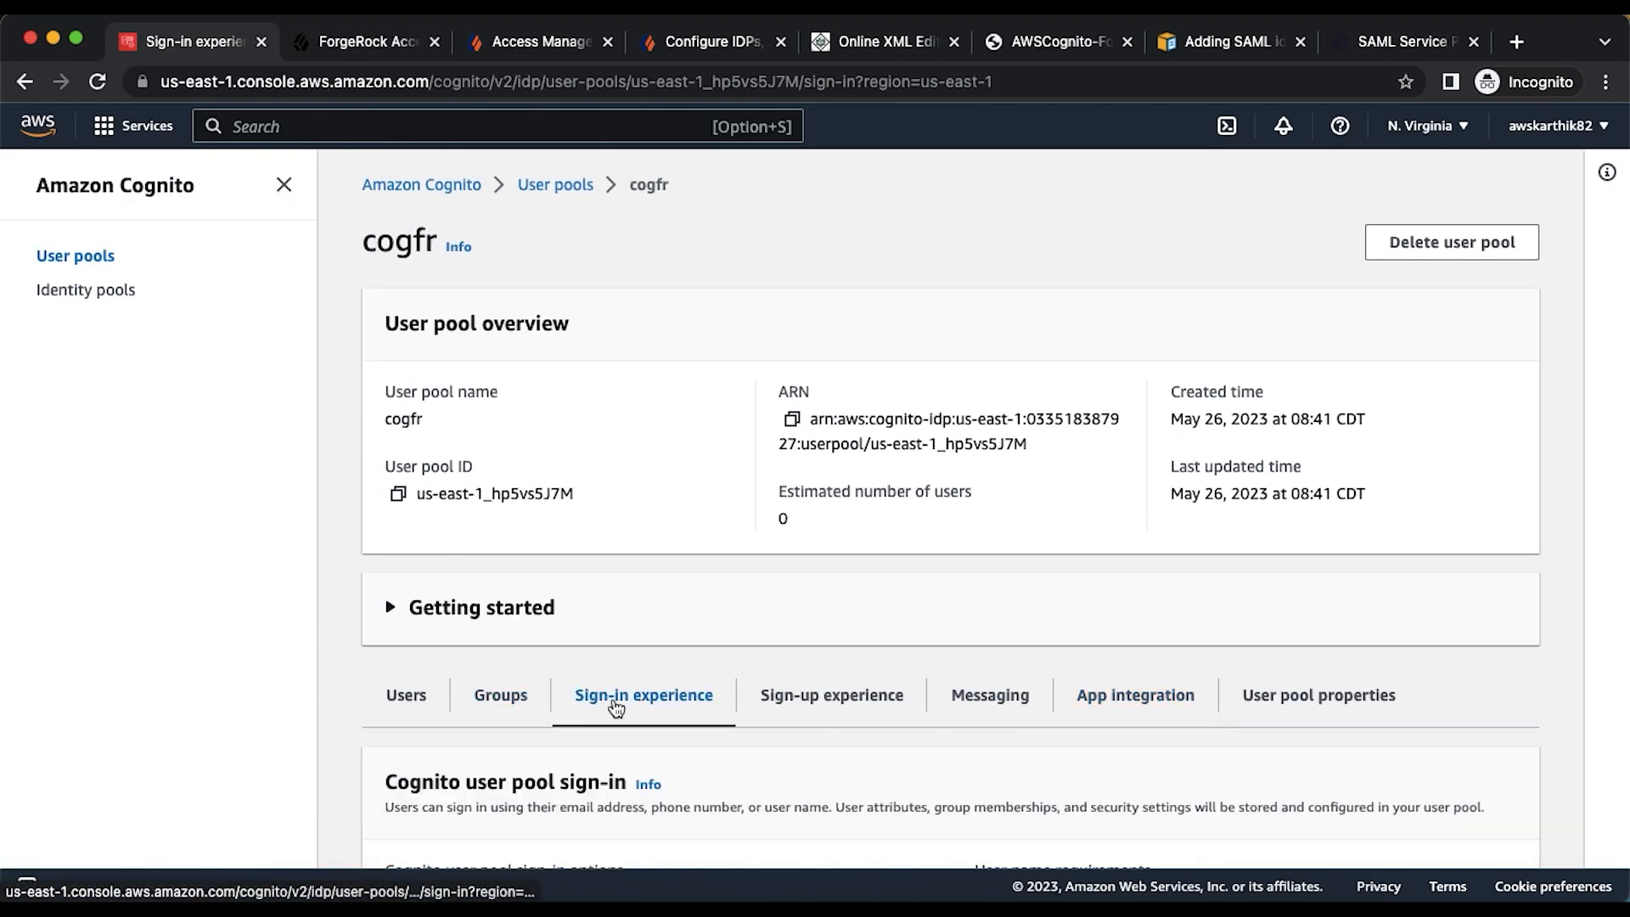
pyautogui.scroll(-5, 615, 702)
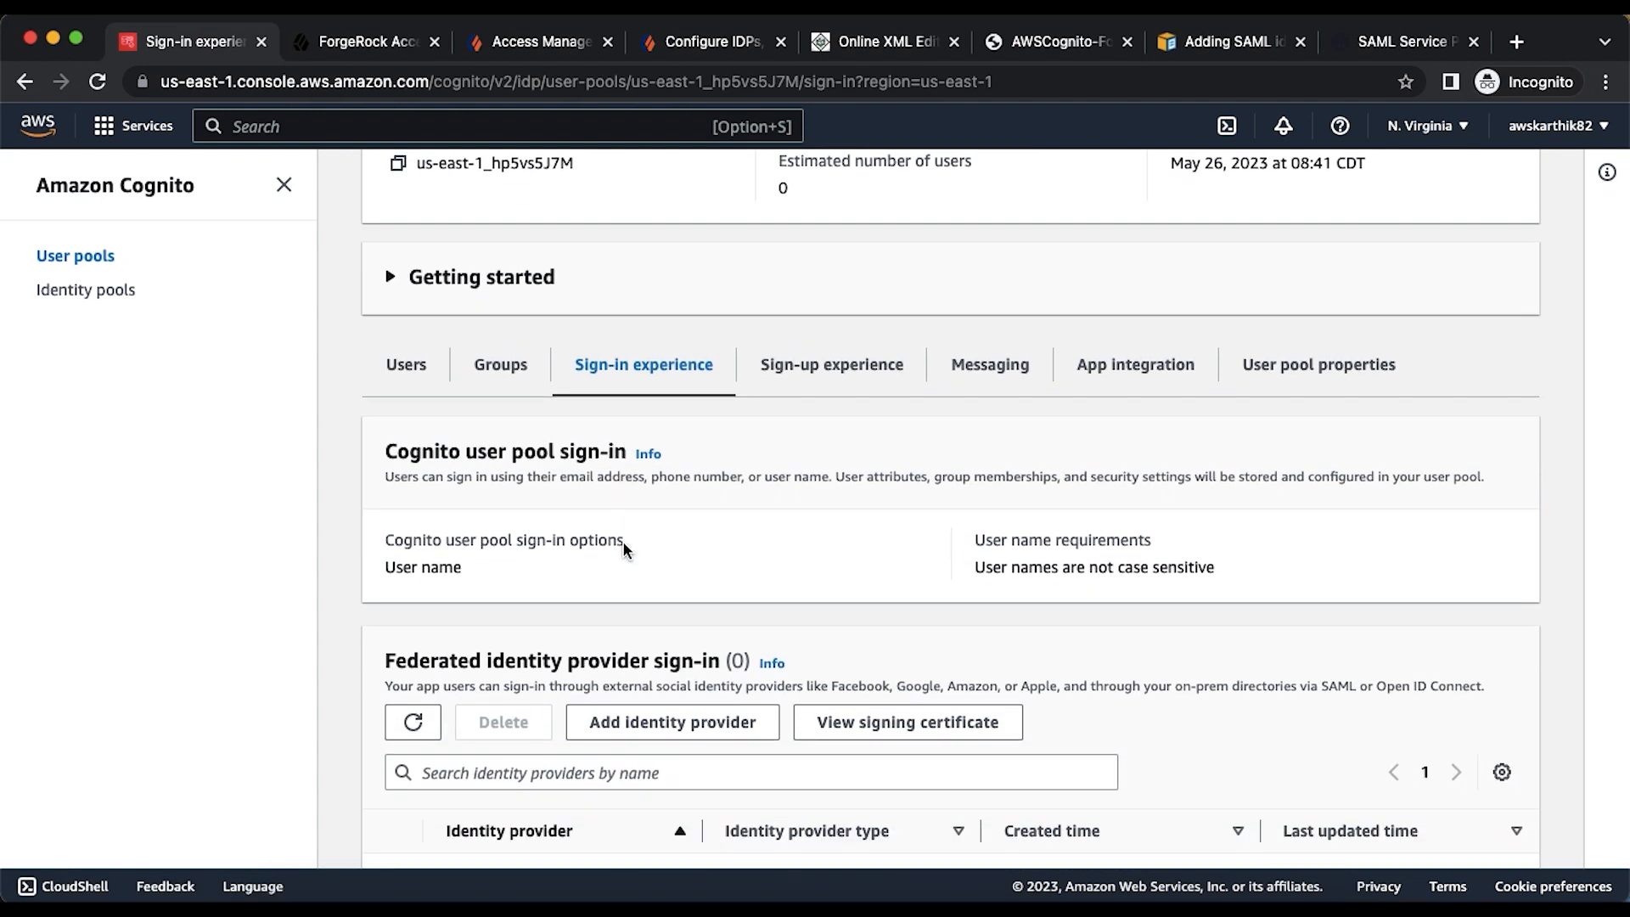
pyautogui.scroll(-3, 623, 544)
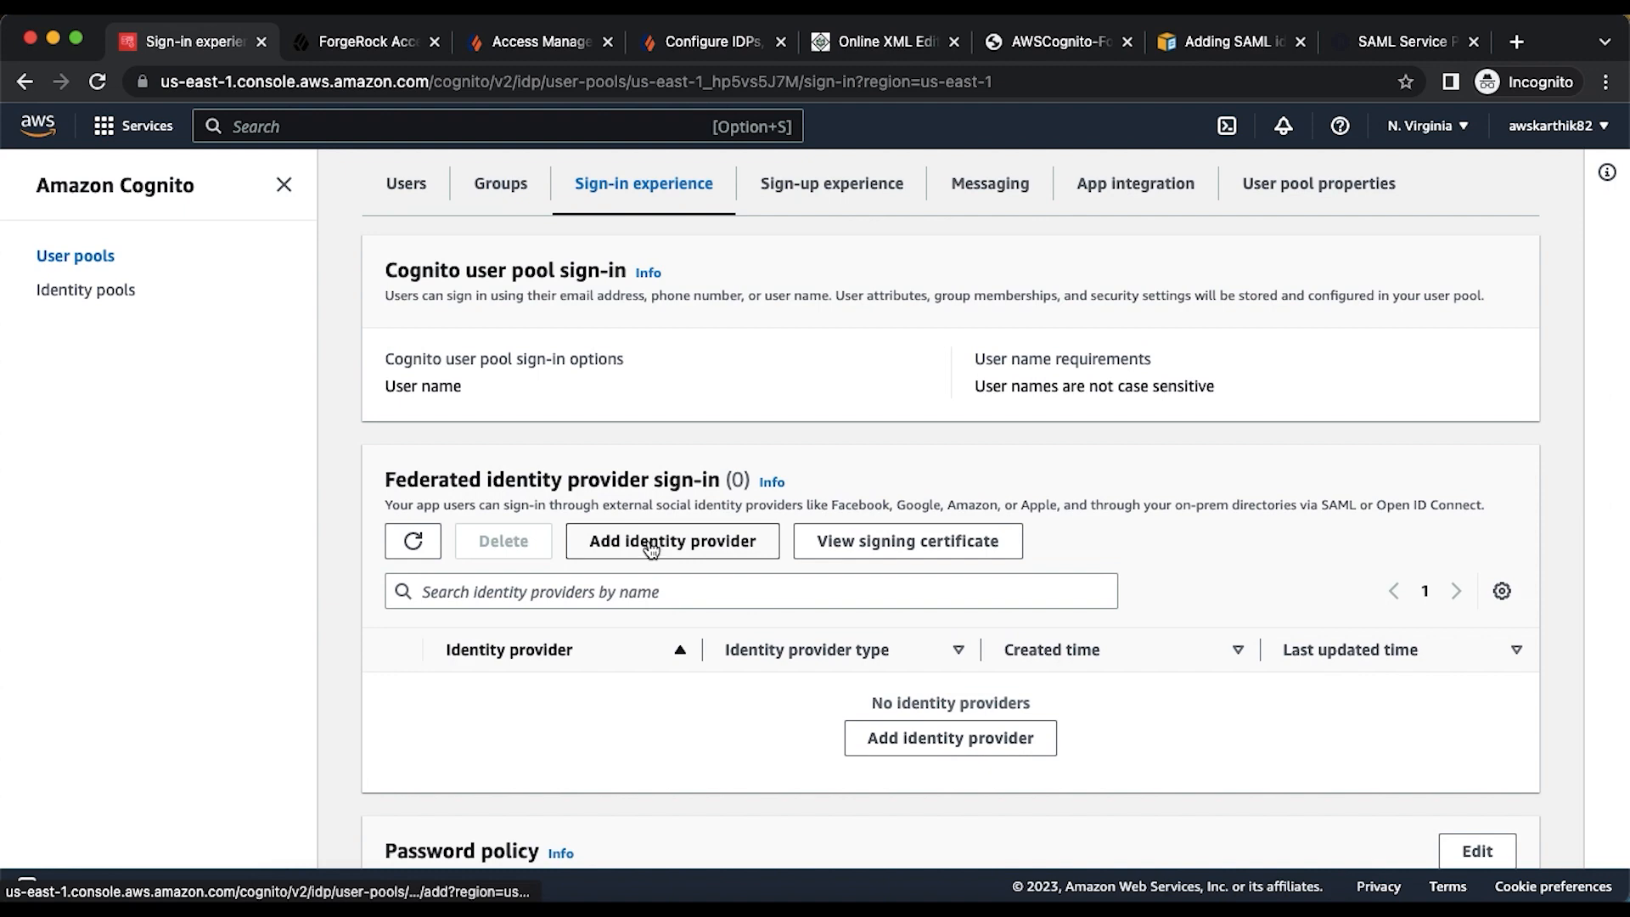
pyautogui.click(648, 545)
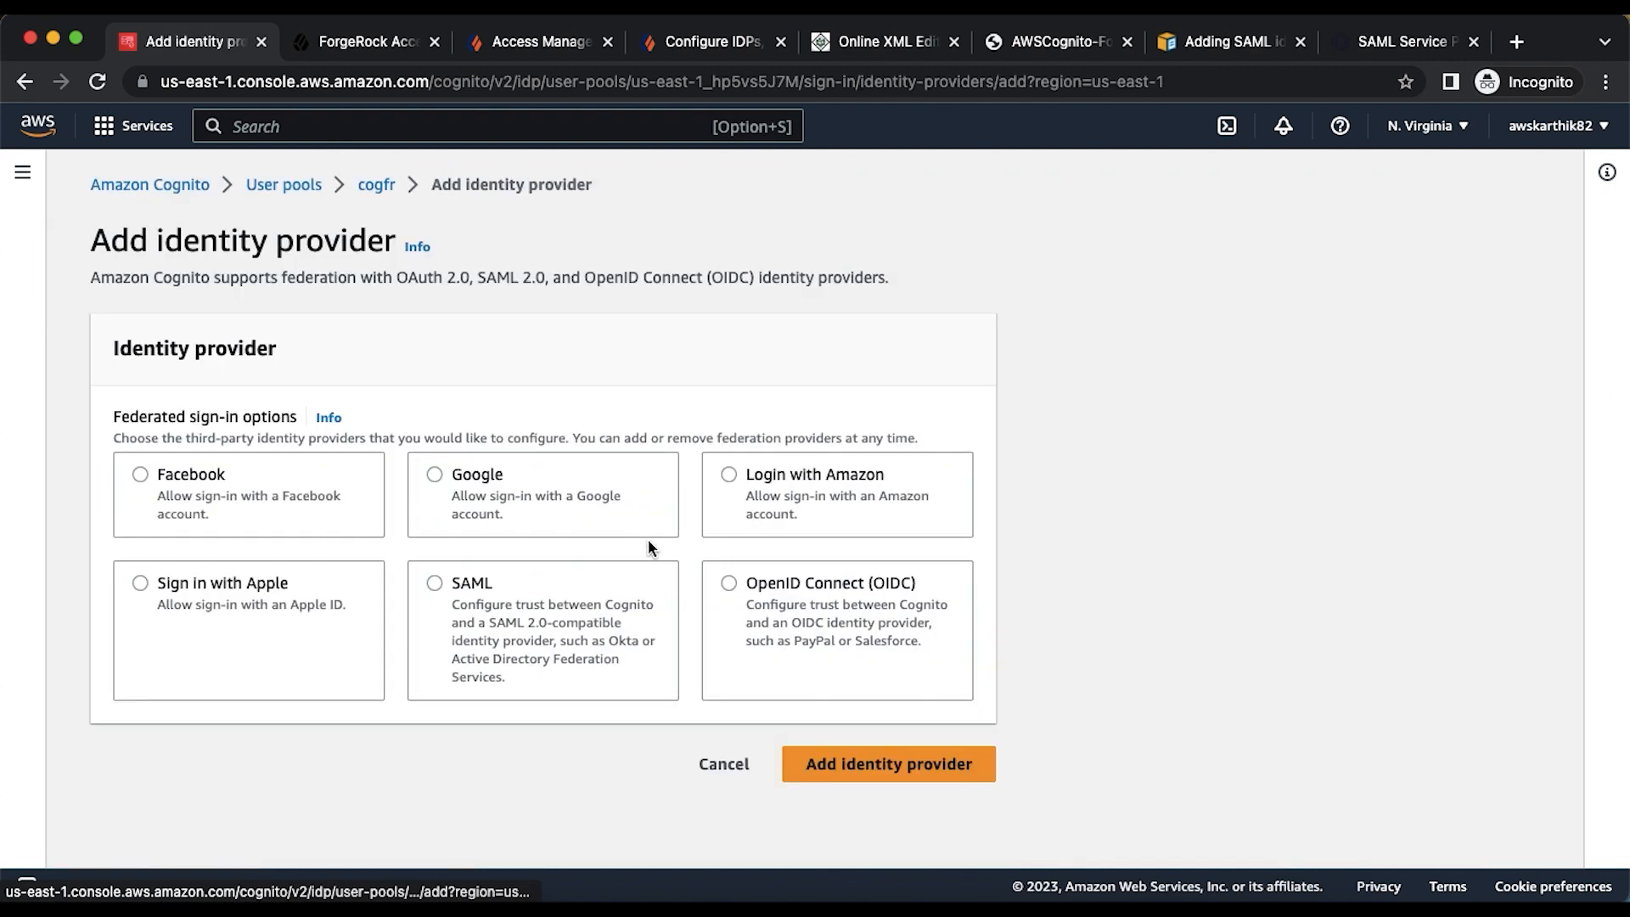
# - Choose SAML and enter forgerockAM as the provider name
pyautogui.click(435, 582)
pyautogui.scroll(-5, 573, 608)
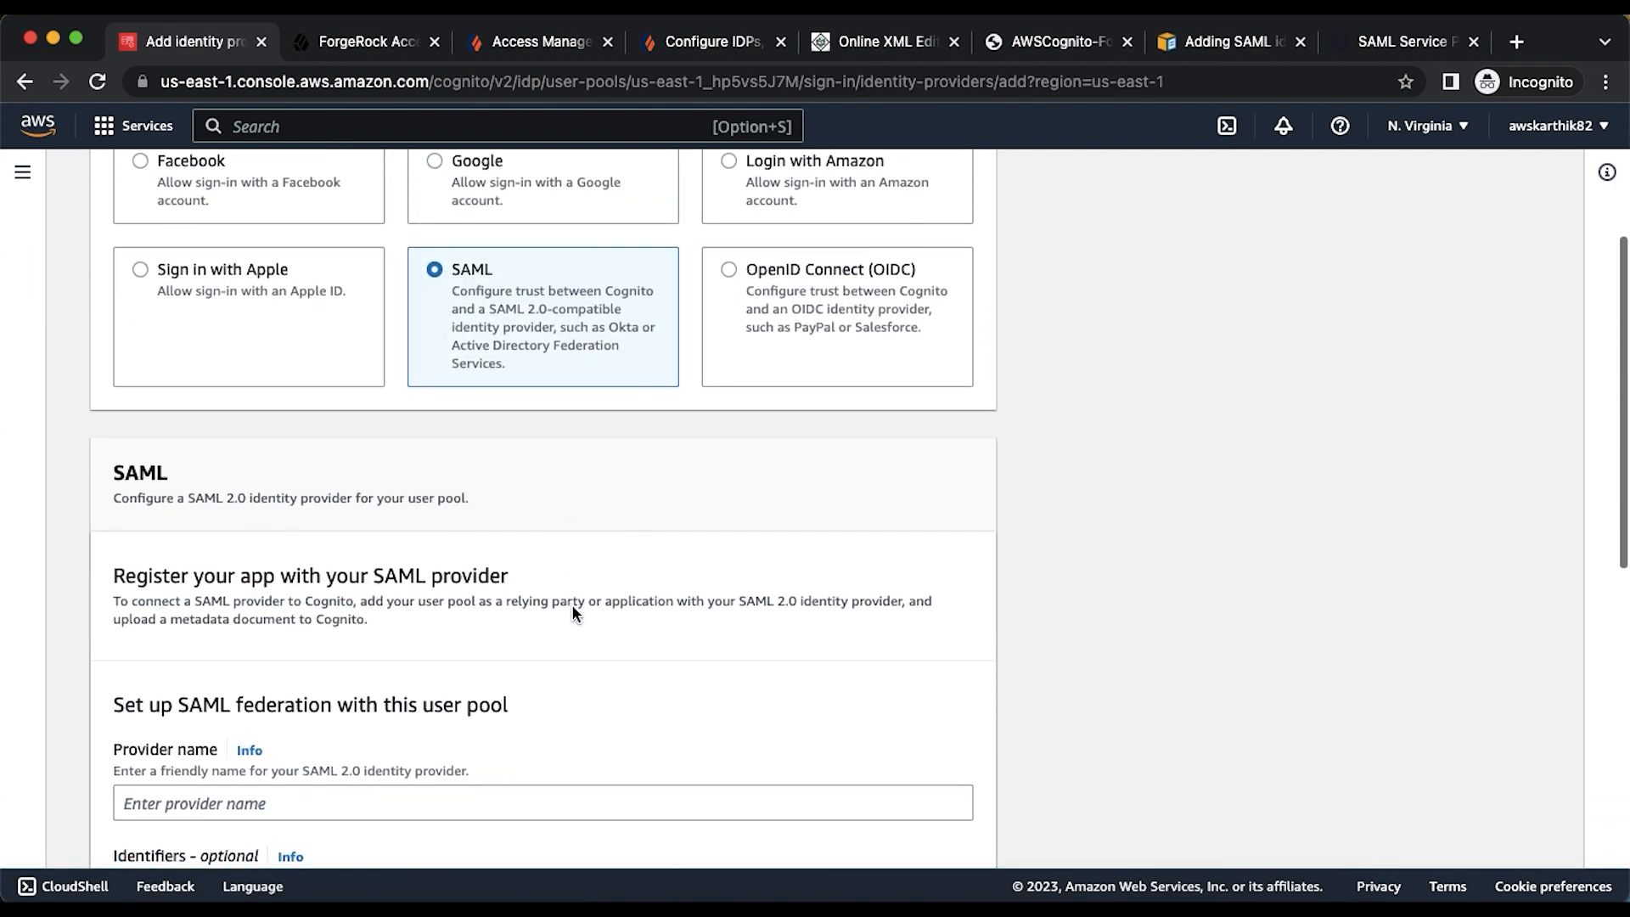
pyautogui.scroll(-3, 572, 608)
pyautogui.click(292, 509)
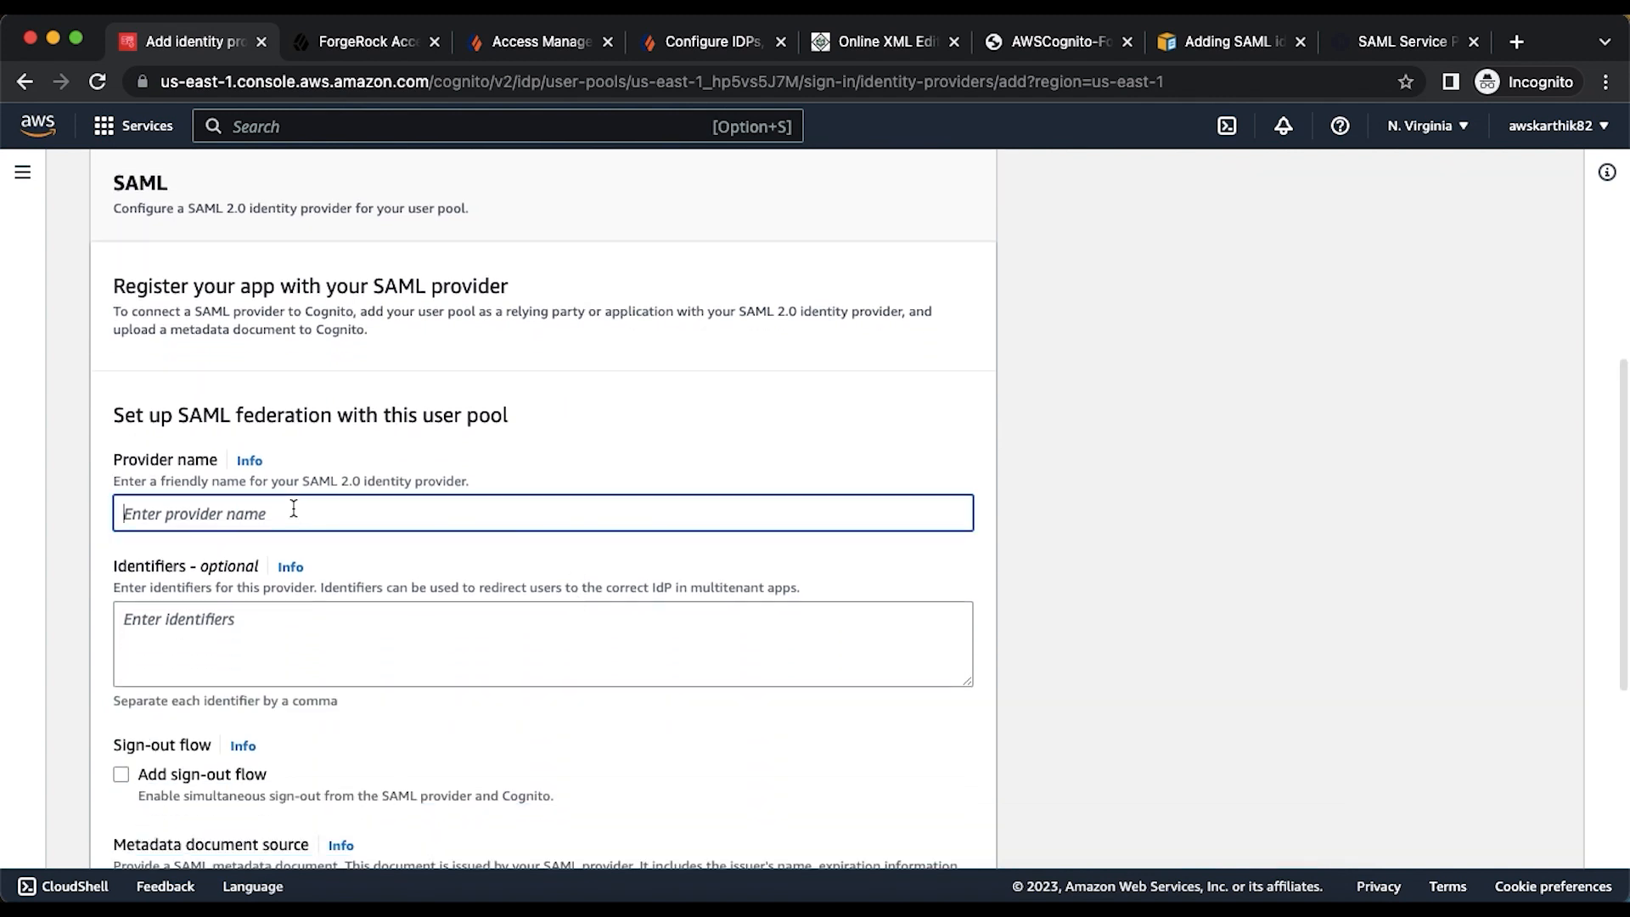
pyautogui.write('forgerockAM')
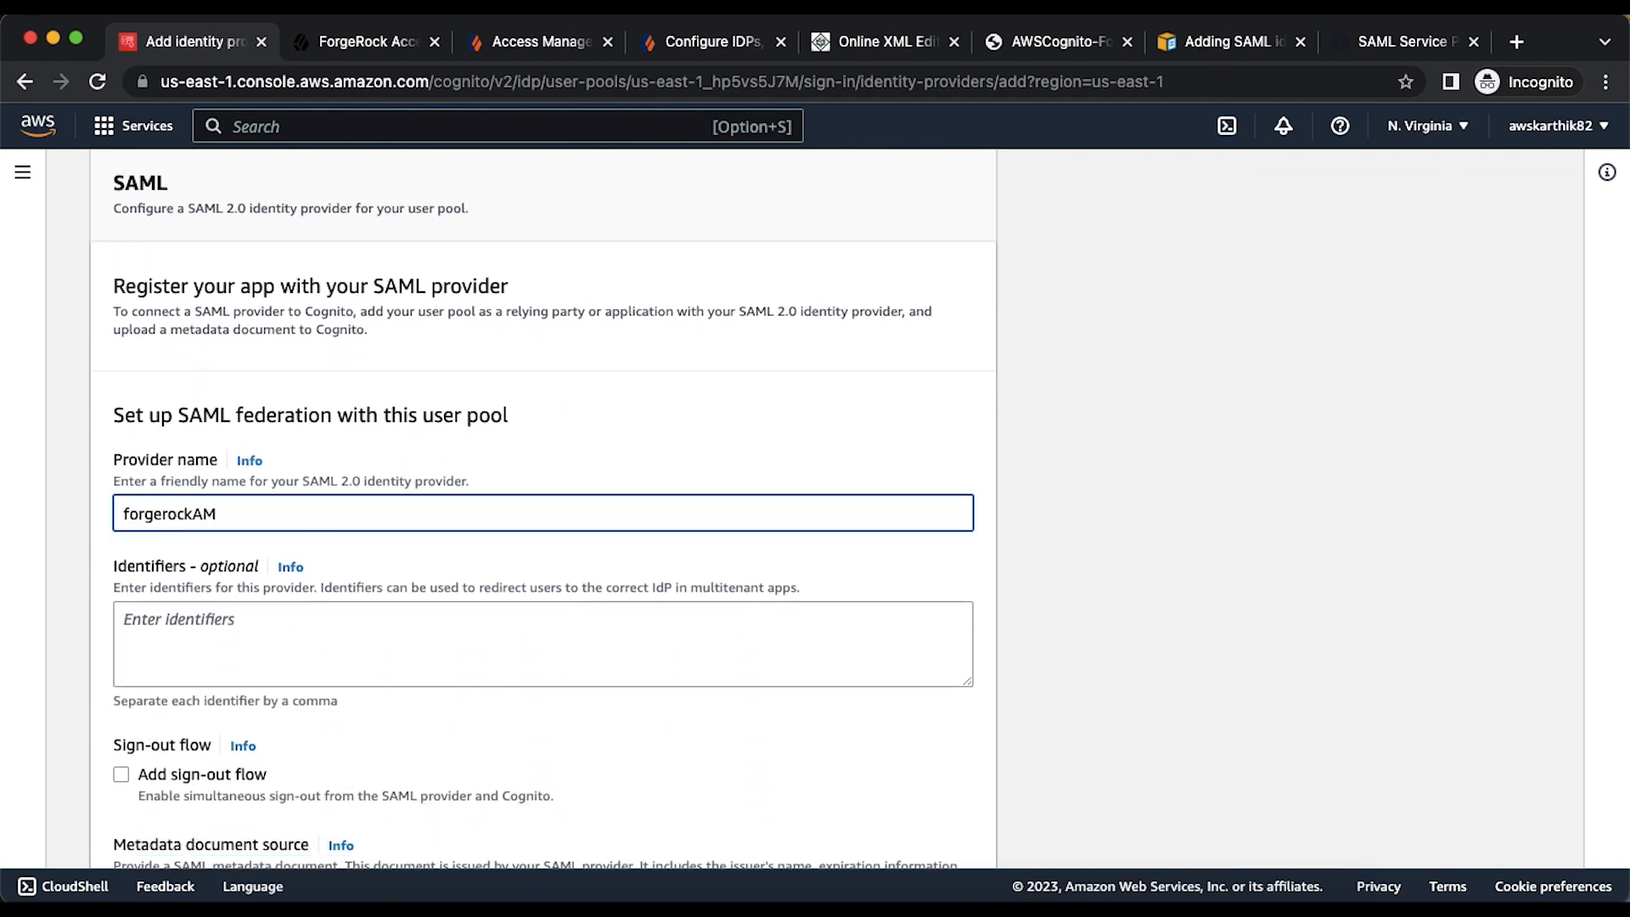
pyautogui.scroll(-4, 544, 519)
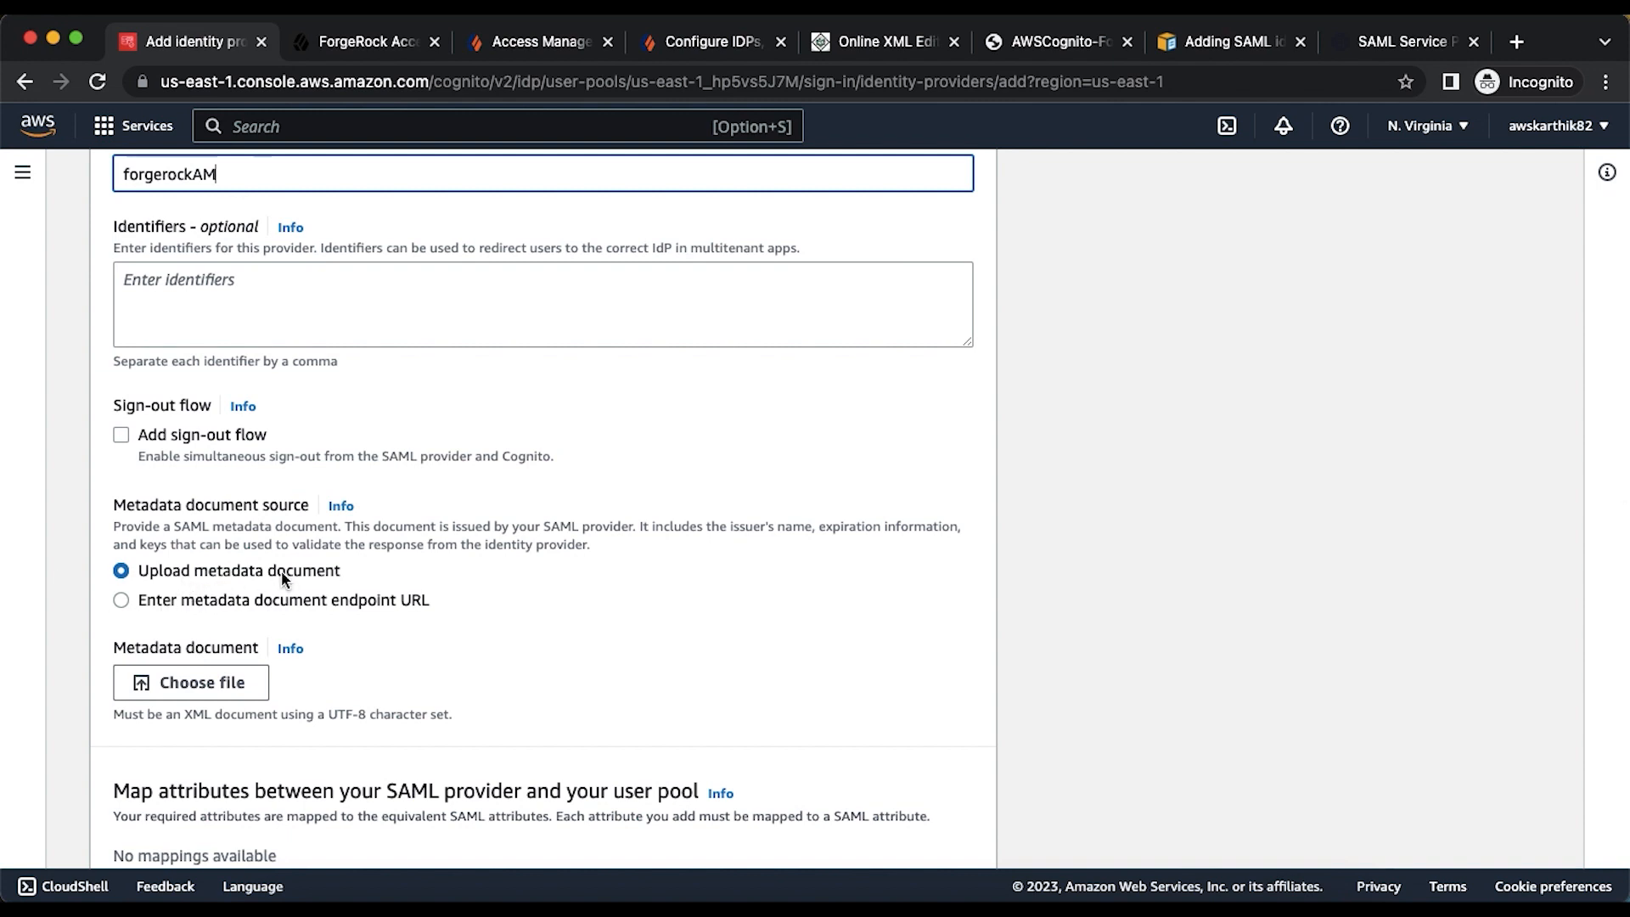
pyautogui.click(343, 46)
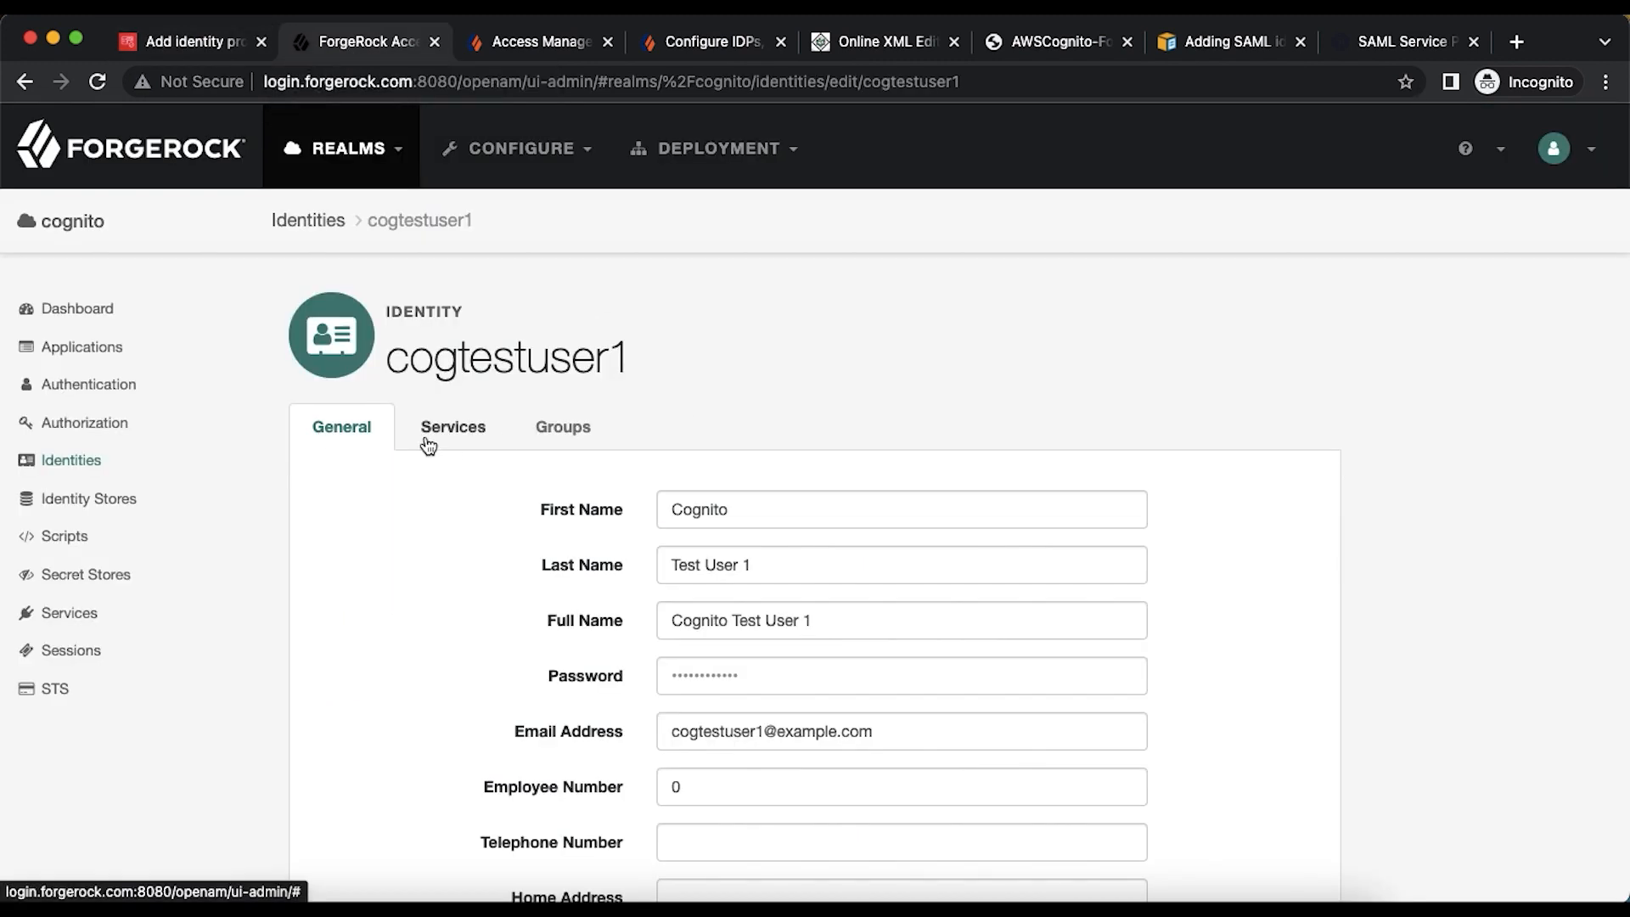
# - Search 'openam export idp metadata' in a private tab and open ForgeRock's SAML2 metadata export article
pyautogui.click(1516, 43)
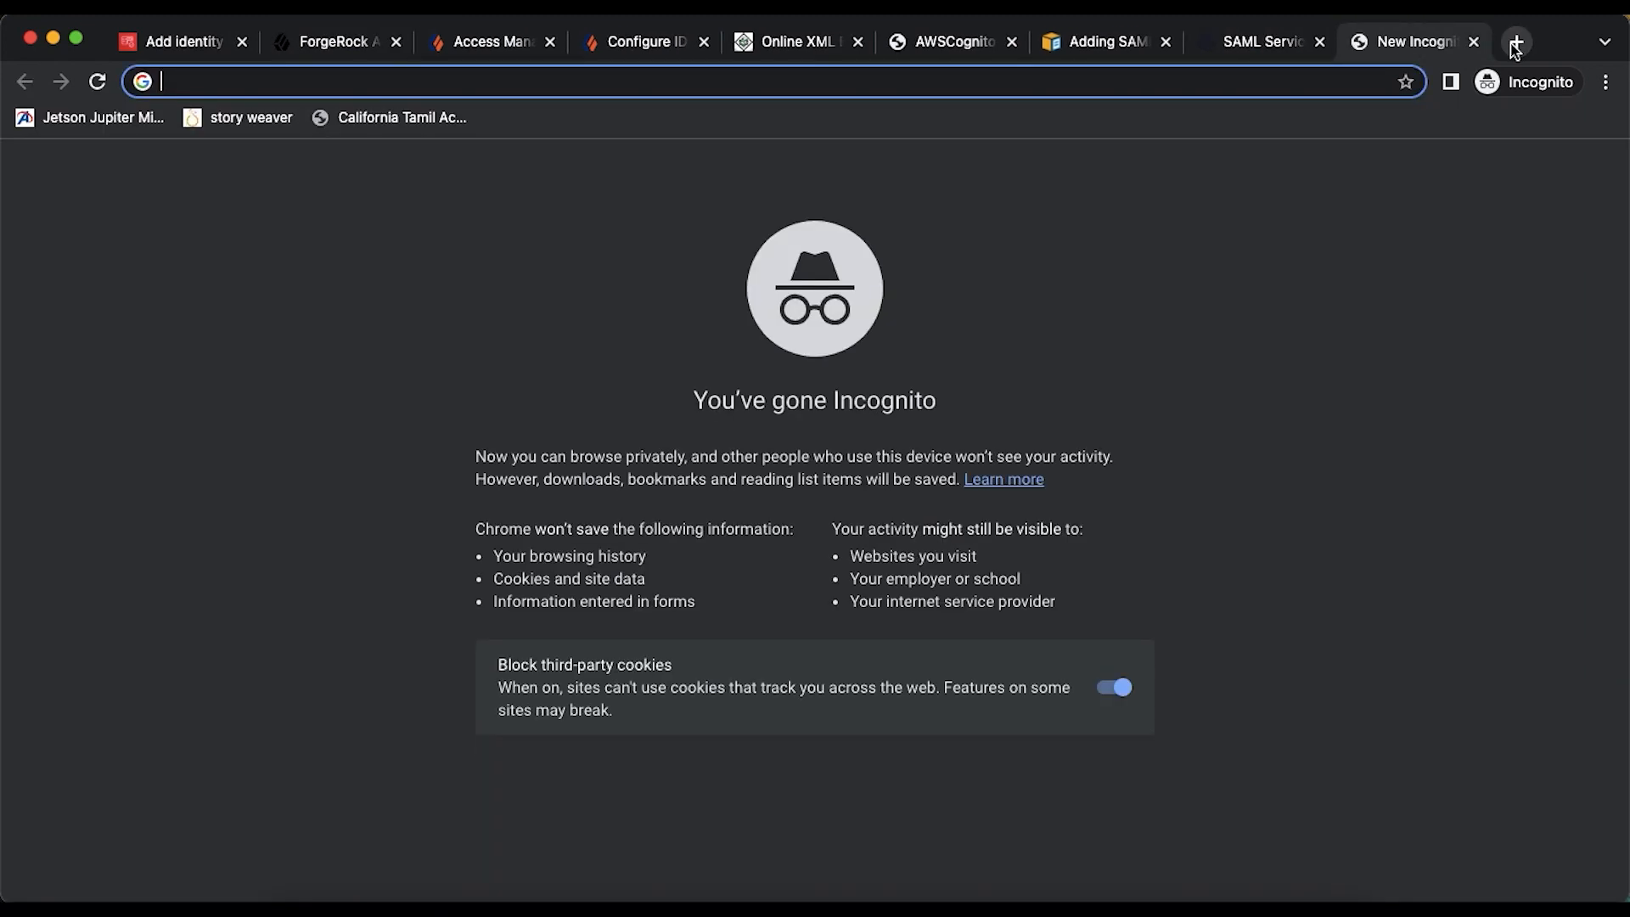
pyautogui.write('opena')
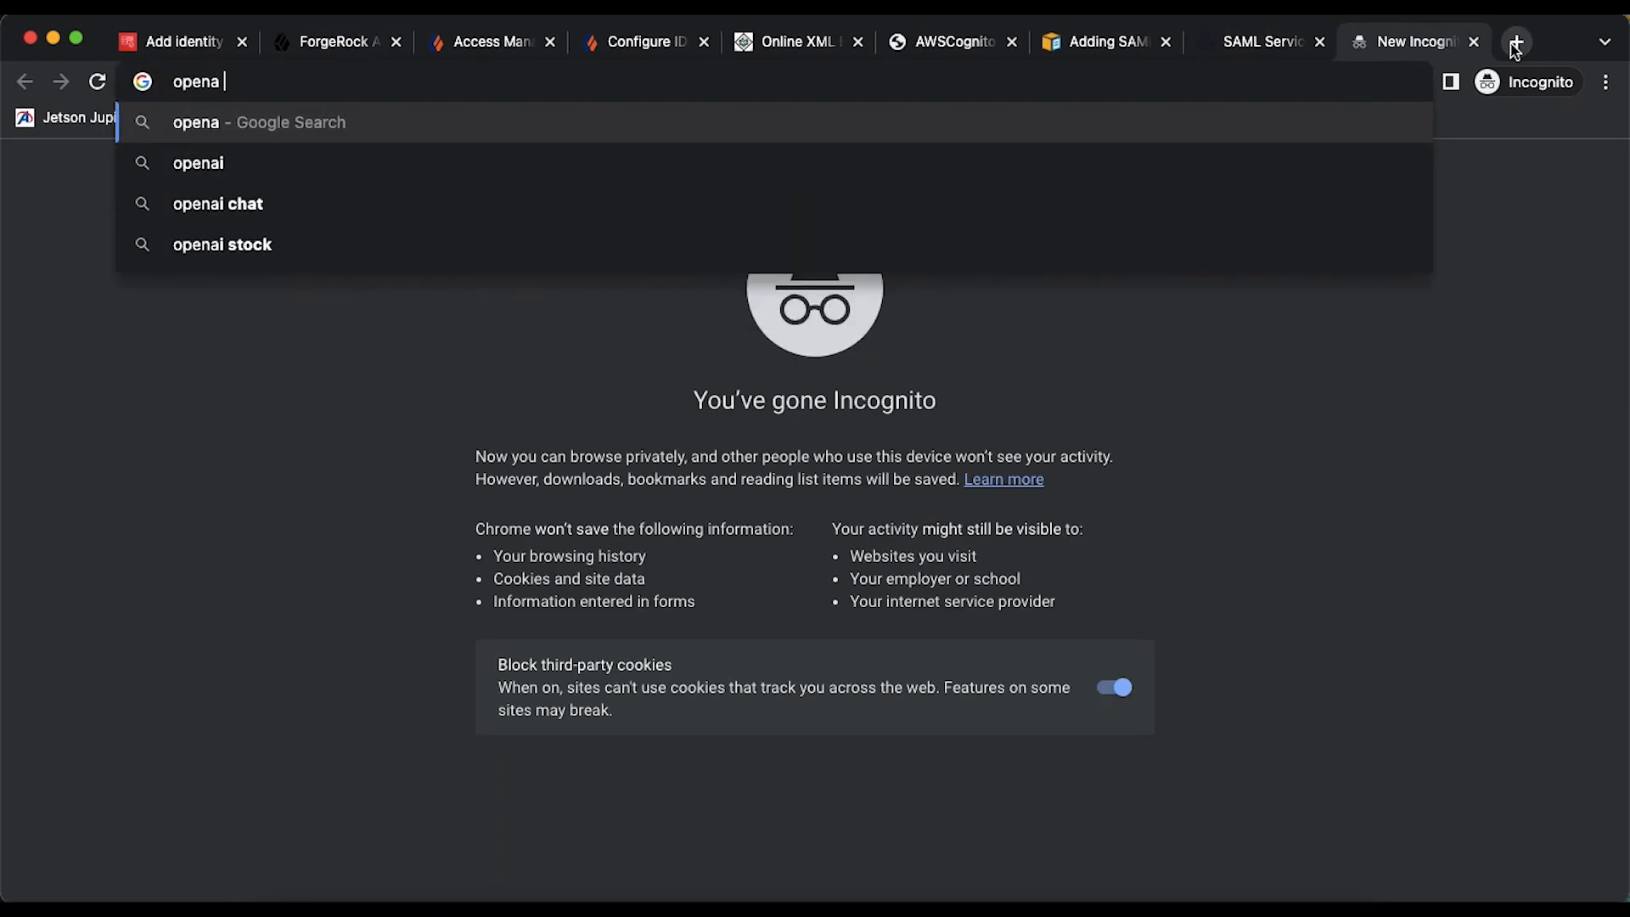
pyautogui.write('m export i')
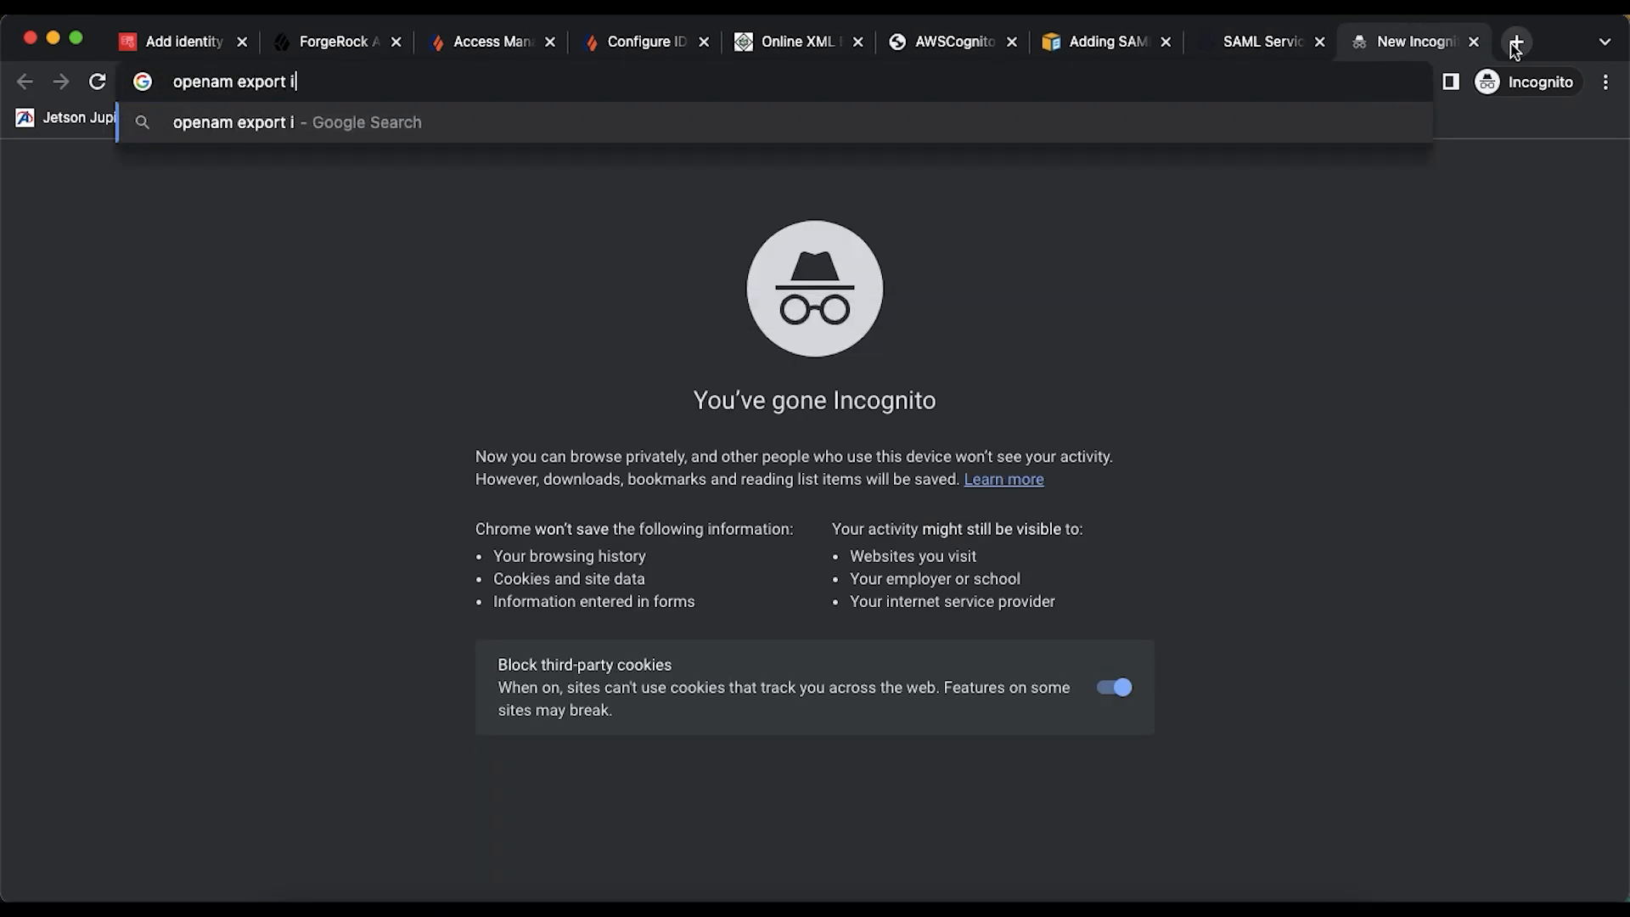
pyautogui.write('dp metadata')
pyautogui.press('Return')
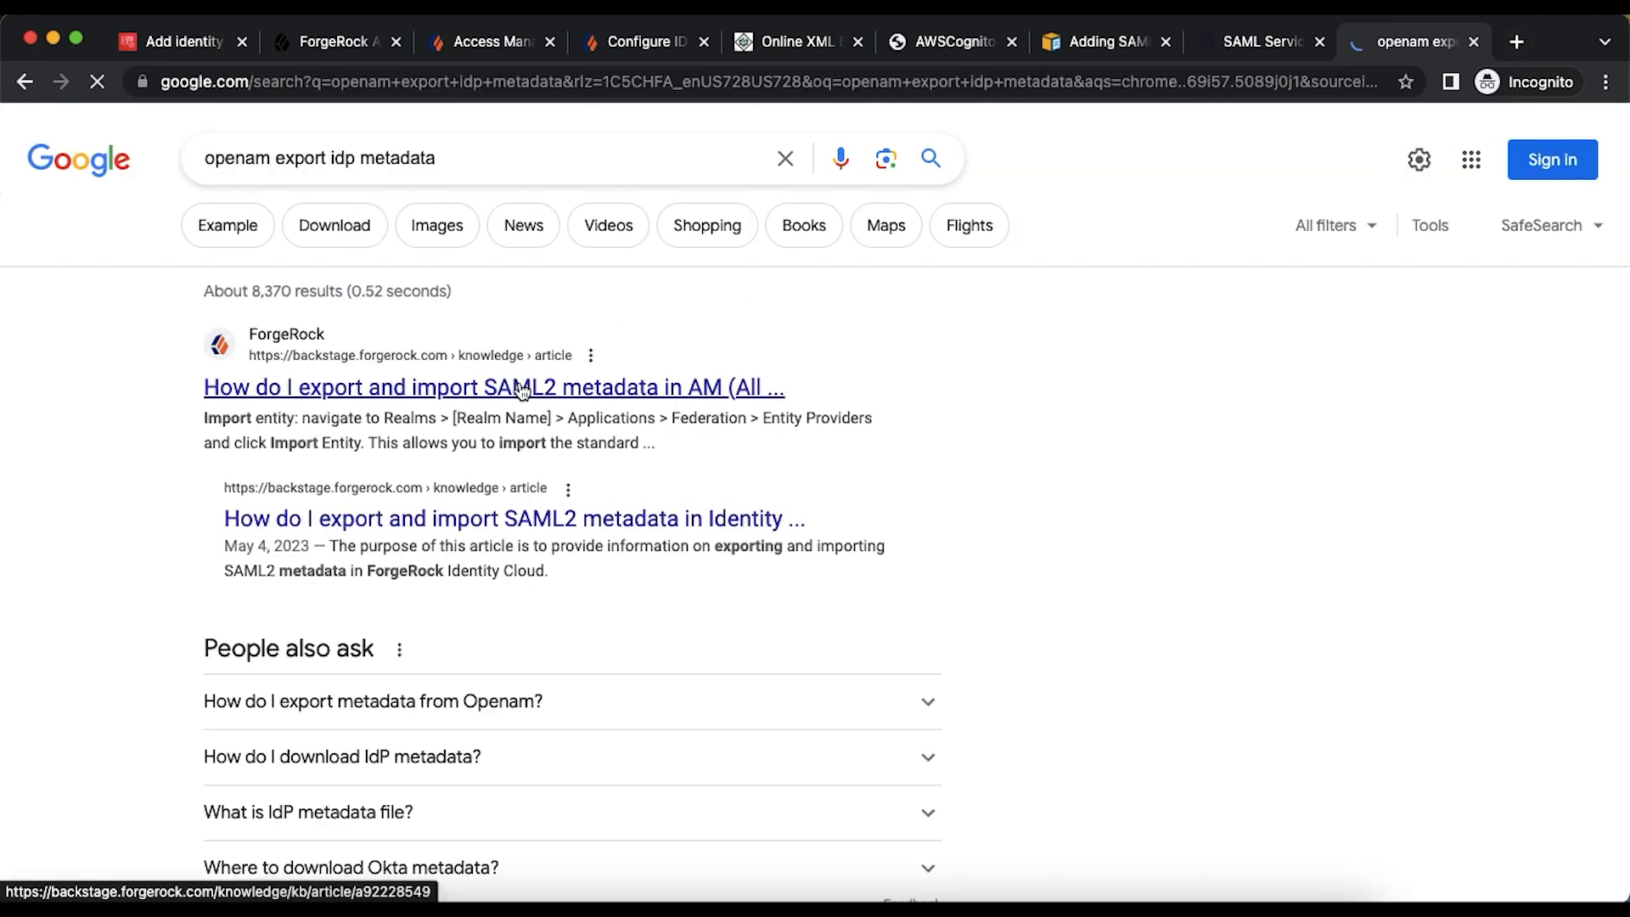
pyautogui.click(522, 388)
# - Copy the article's metadata URL format: [ServerURL]/saml2/jsp/exportmetadata.jsp?entityid=[entityID]&realm=/realmname
pyautogui.scroll(-6, 658, 411)
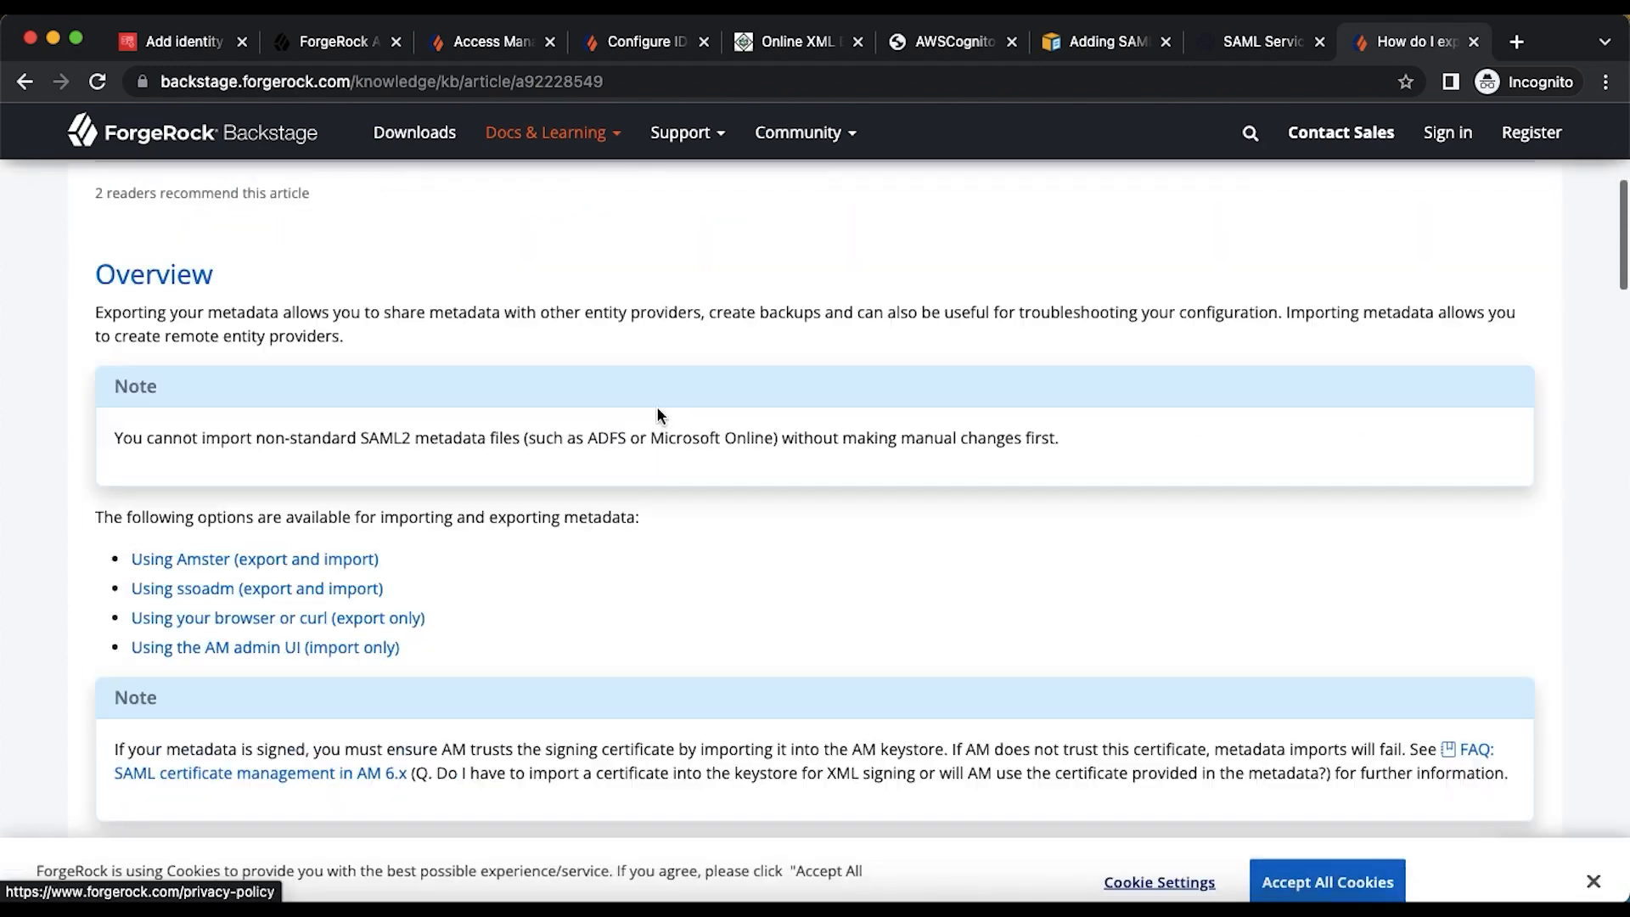
pyautogui.scroll(-7, 658, 414)
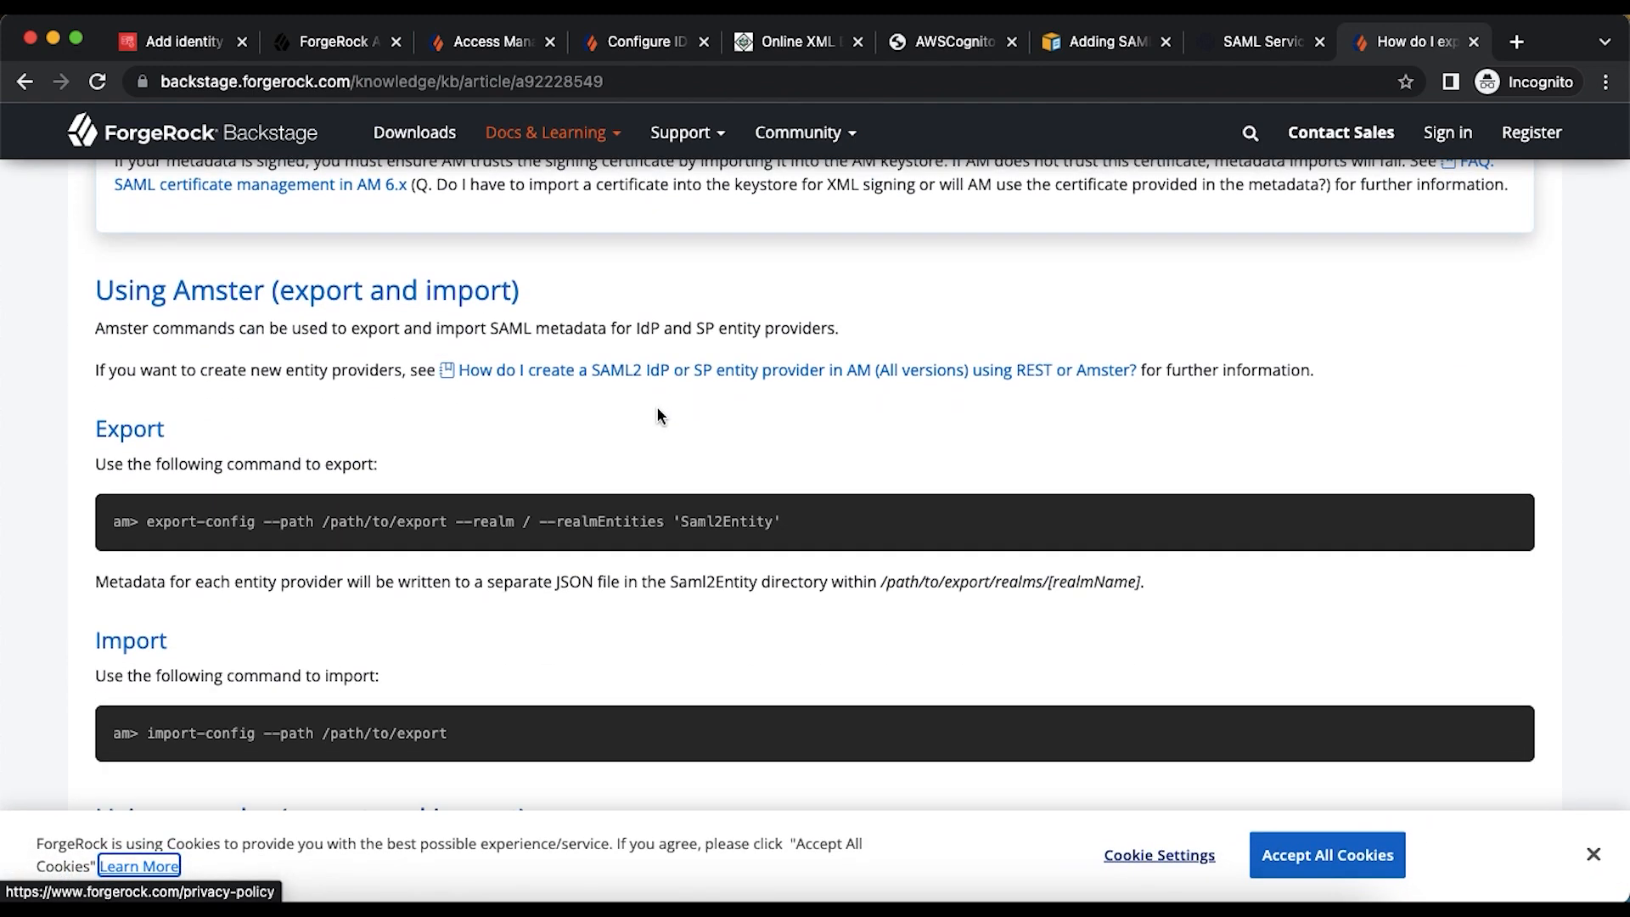
pyautogui.scroll(-9, 658, 415)
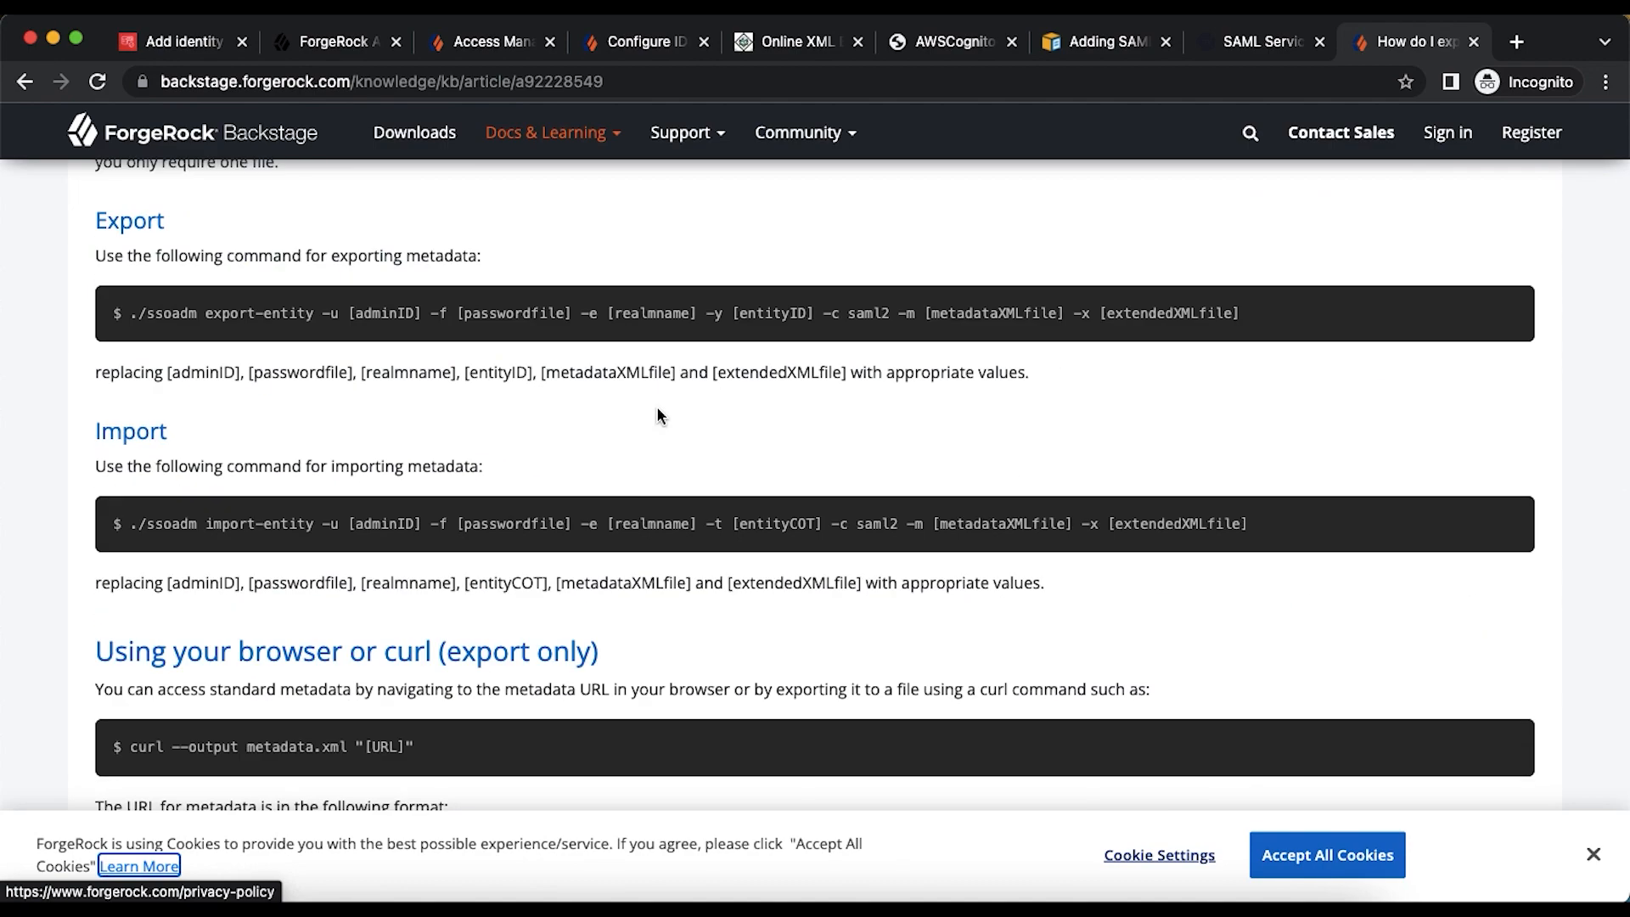
pyautogui.scroll(-4, 658, 414)
pyautogui.scroll(-3, 658, 408)
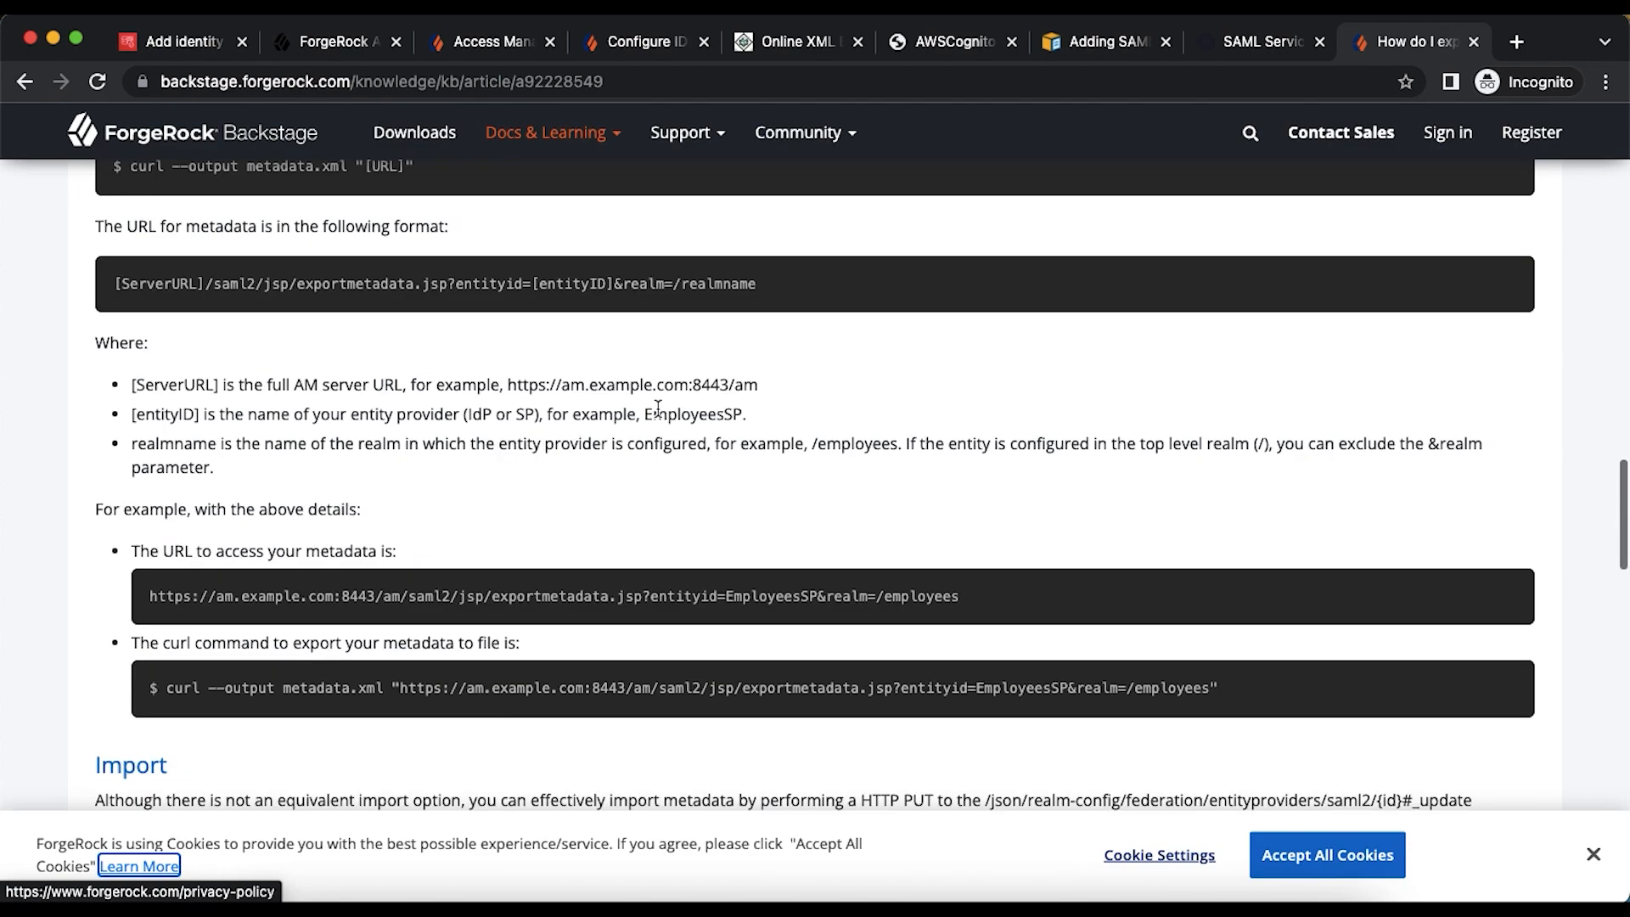
pyautogui.moveTo(117, 283); pyautogui.dragTo(780, 290)
pyautogui.press('super+c')
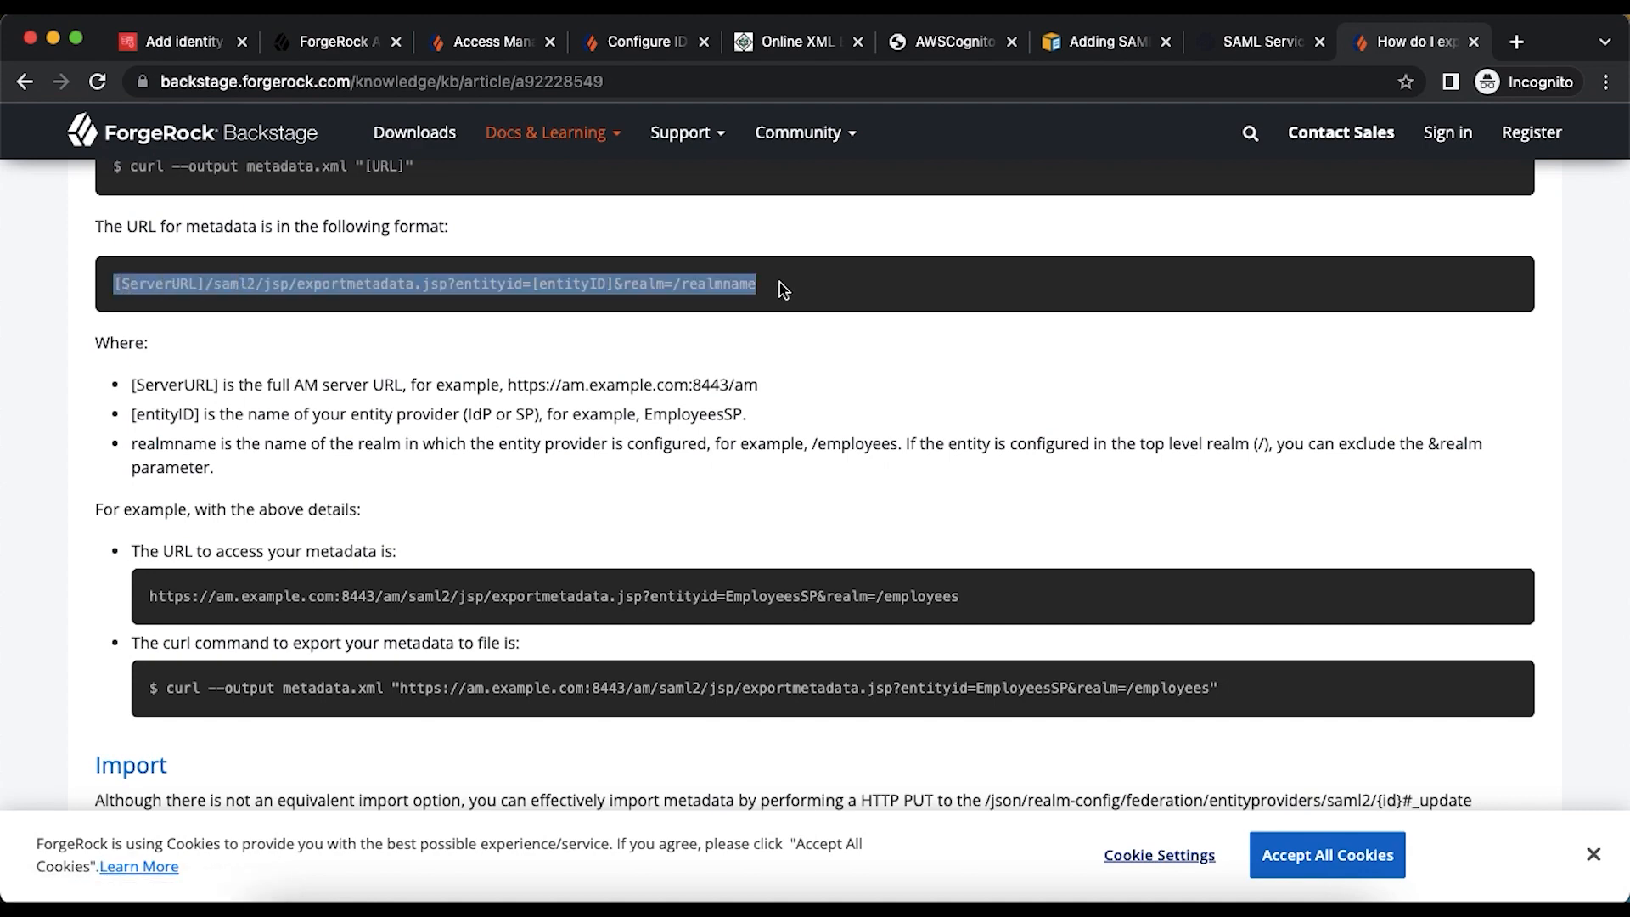
pyautogui.click(1514, 44)
pyautogui.press('super+v')
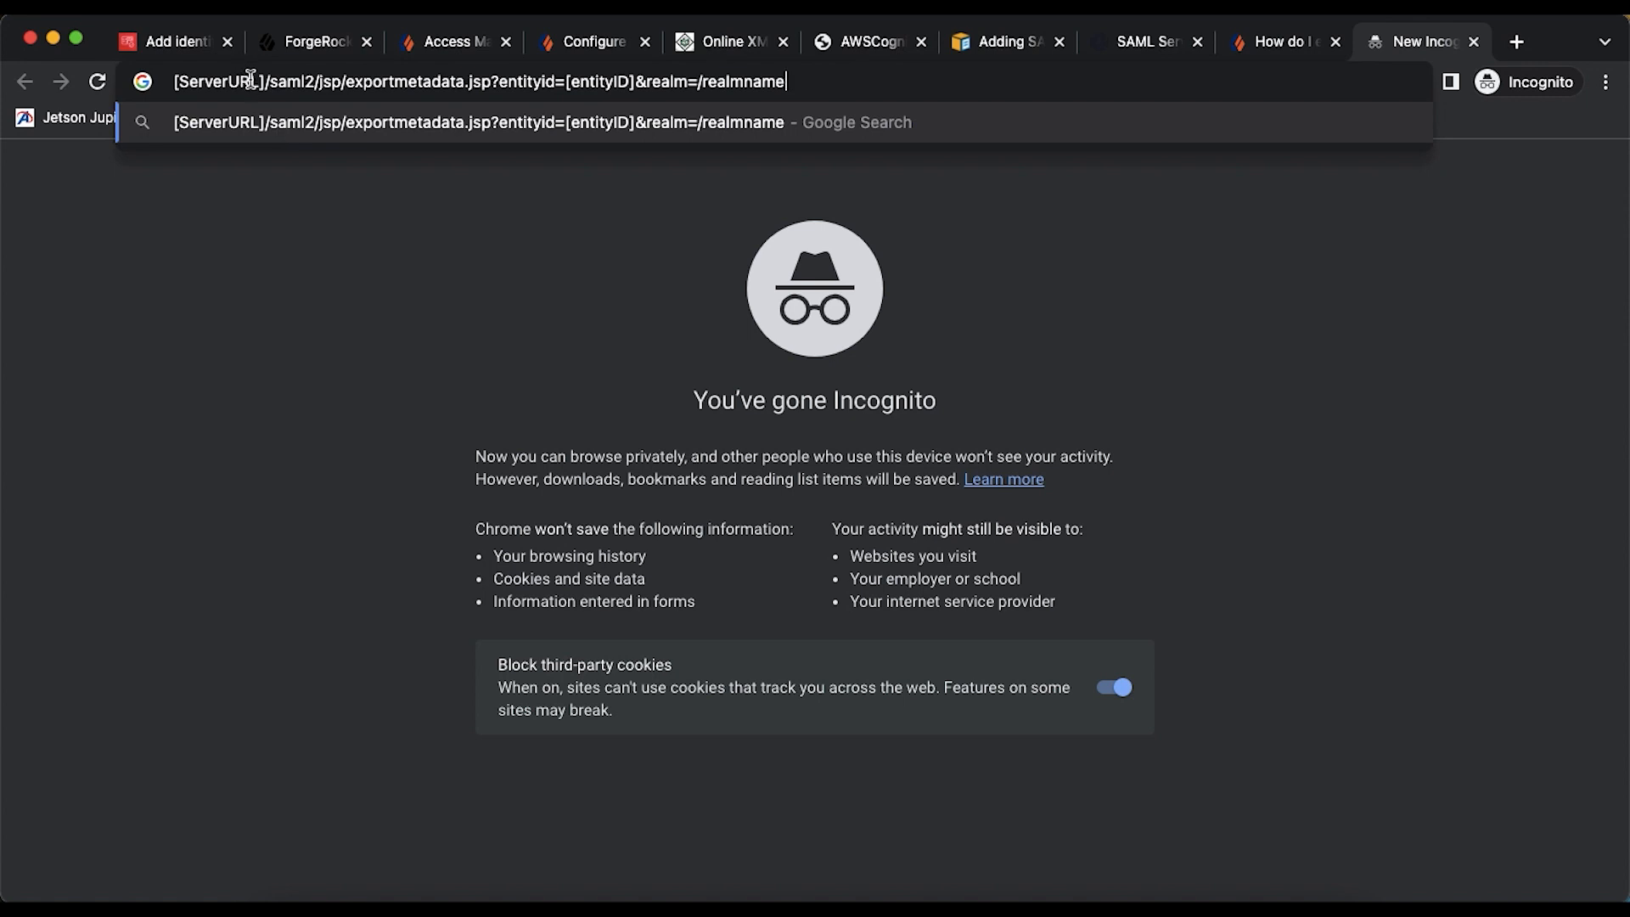
pyautogui.click(331, 46)
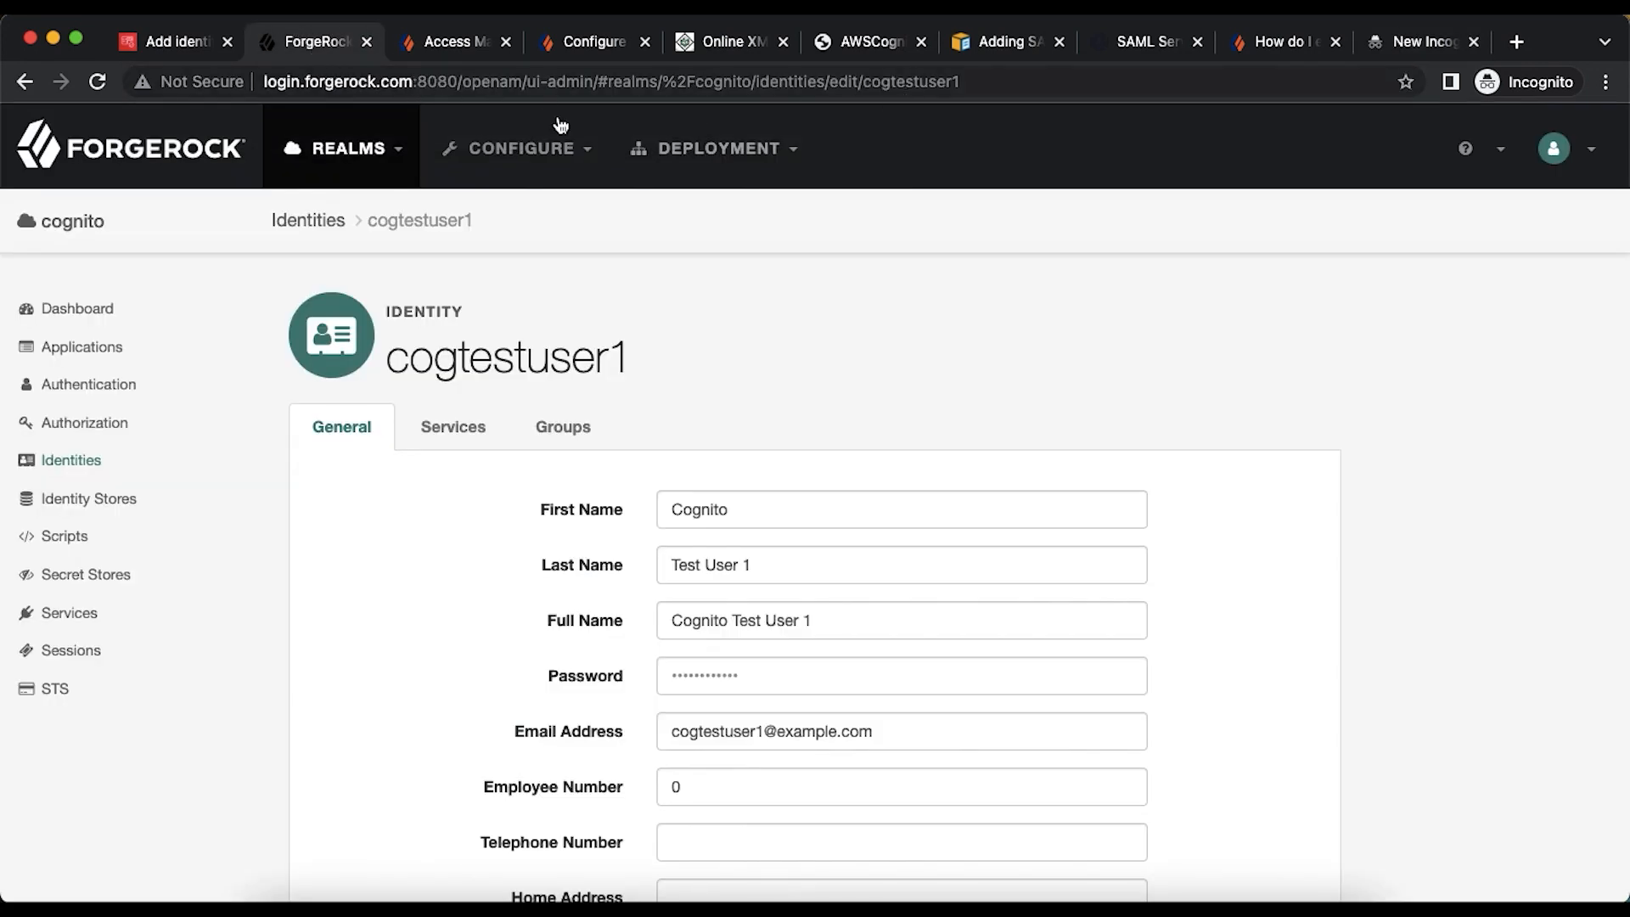
pyautogui.click(521, 82)
pyautogui.moveTo(522, 82); pyautogui.dragTo(254, 91)
pyautogui.press('super+c')
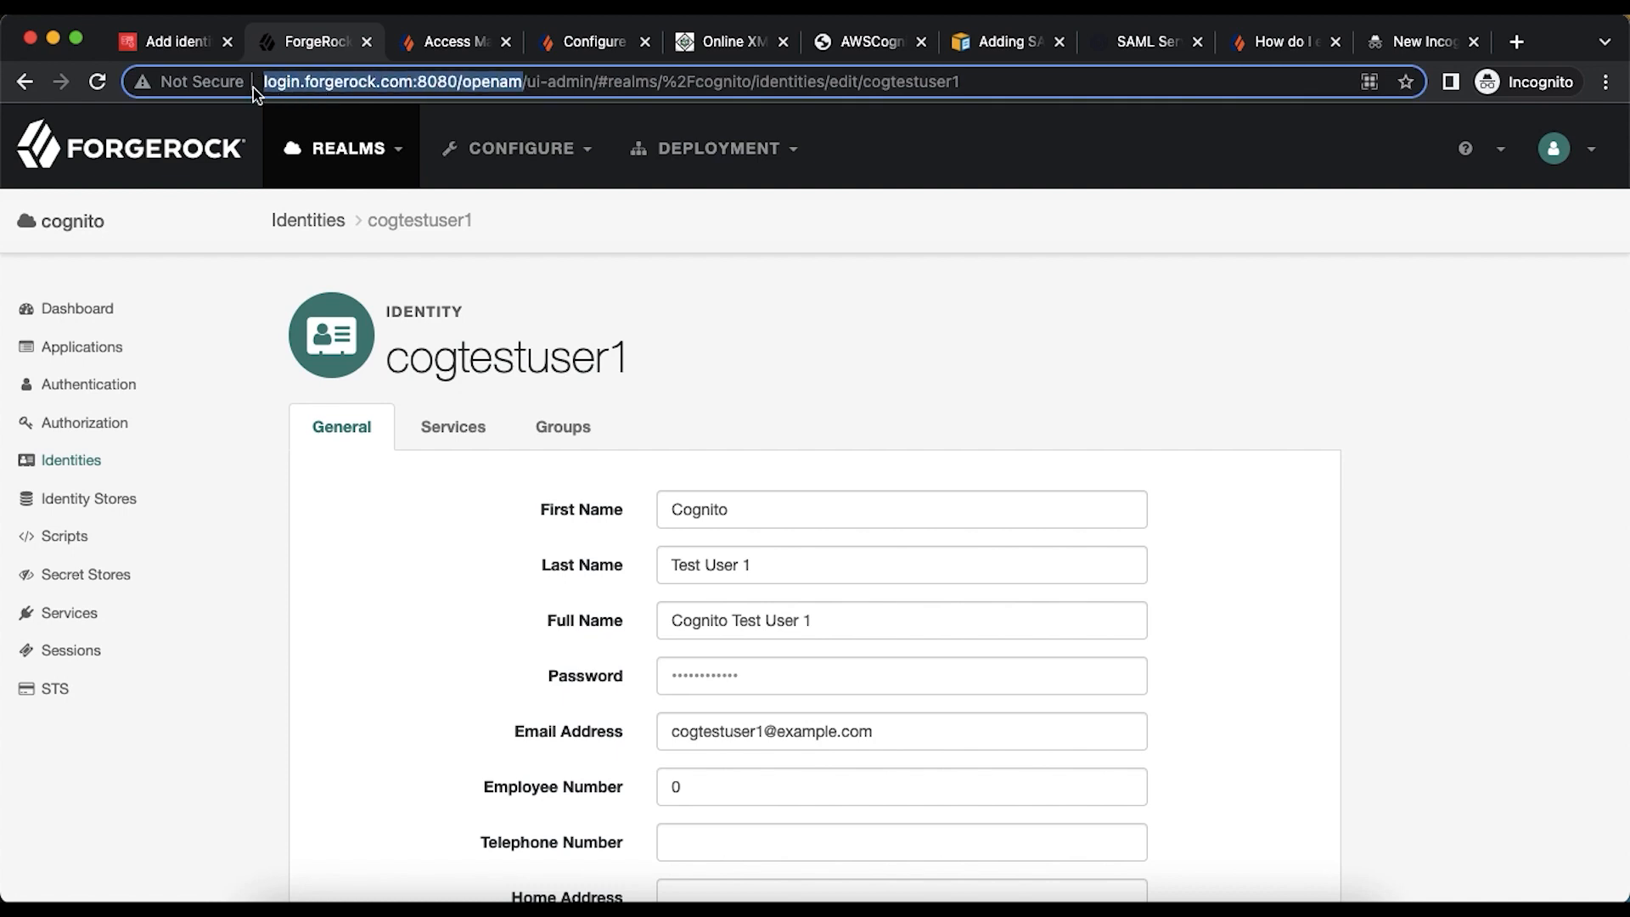
pyautogui.click(1418, 26)
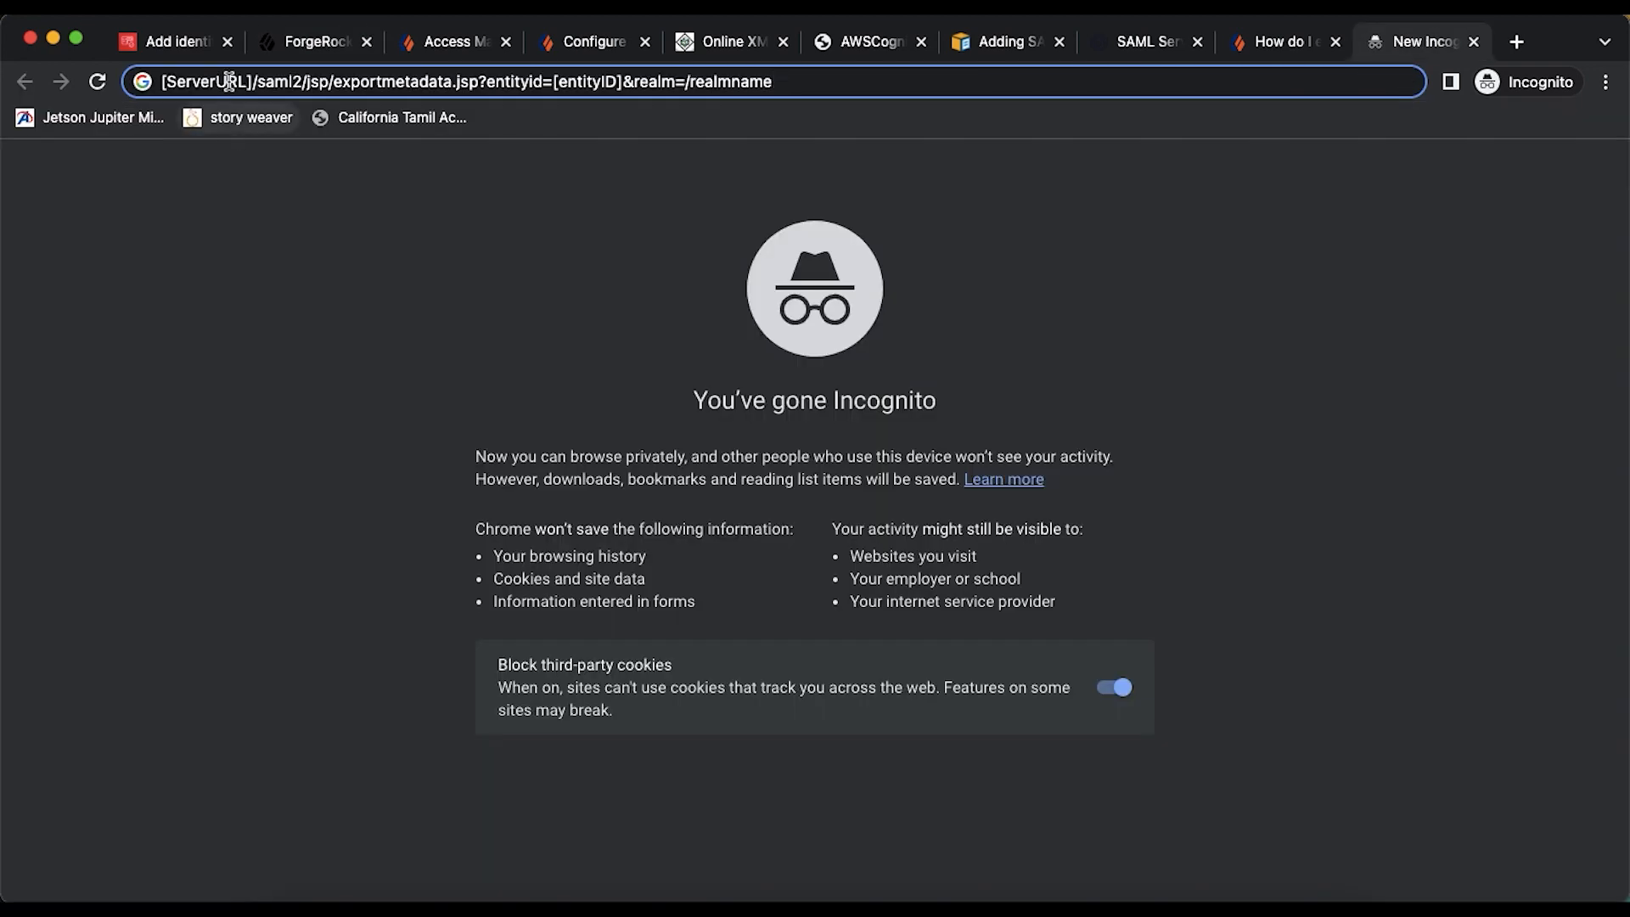
pyautogui.moveTo(253, 82); pyautogui.dragTo(98, 85)
pyautogui.press('super+v')
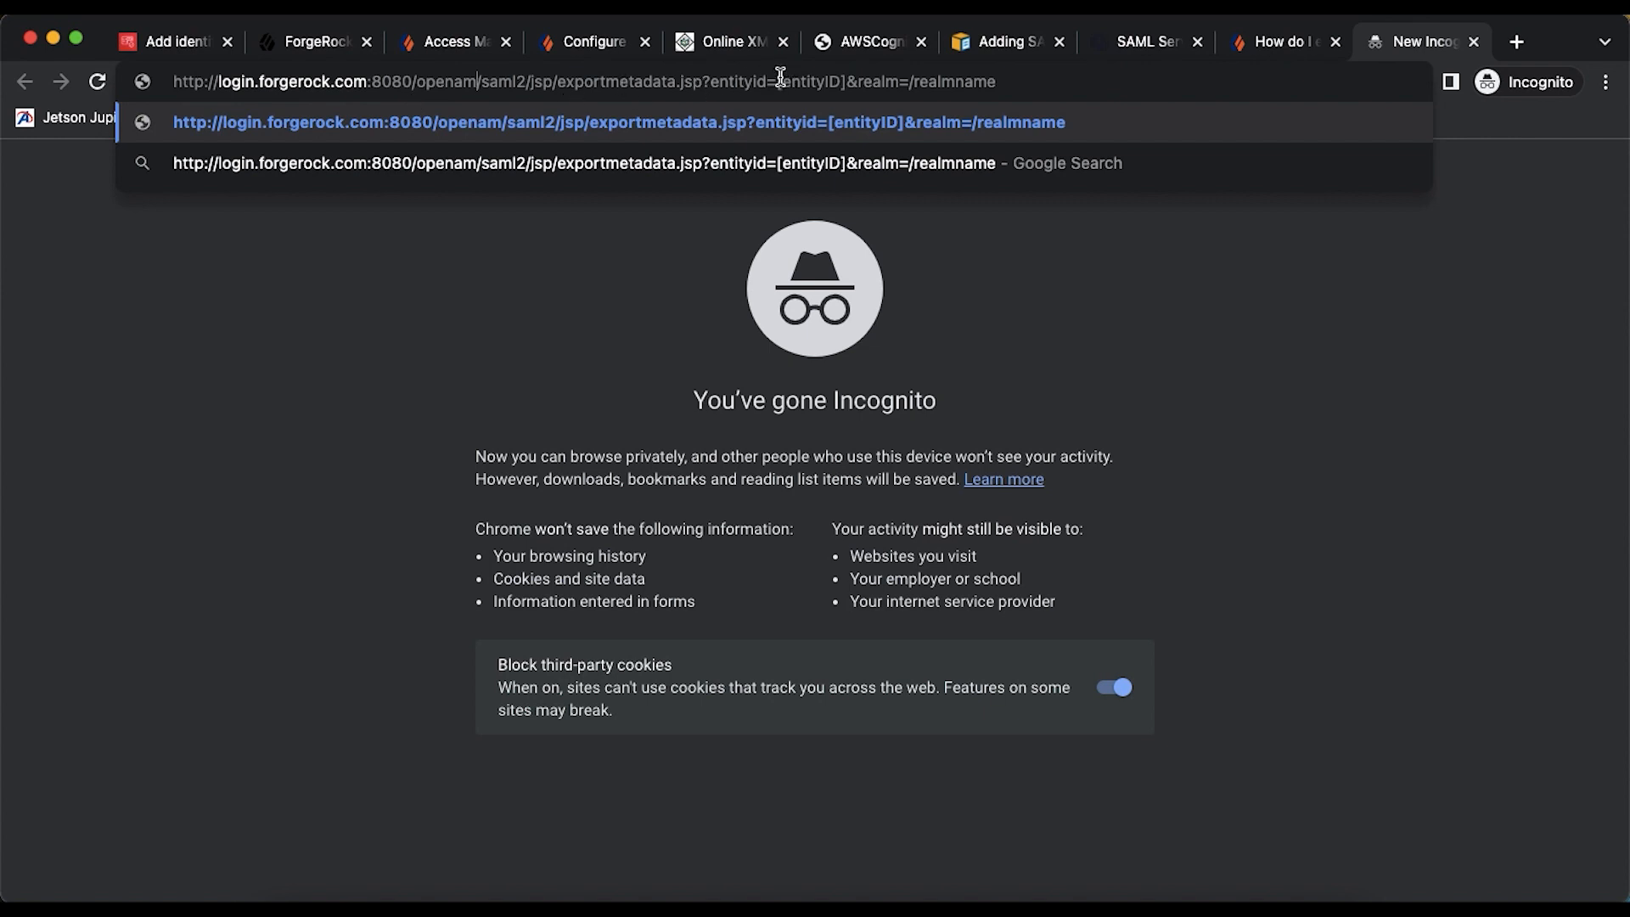
pyautogui.click(297, 47)
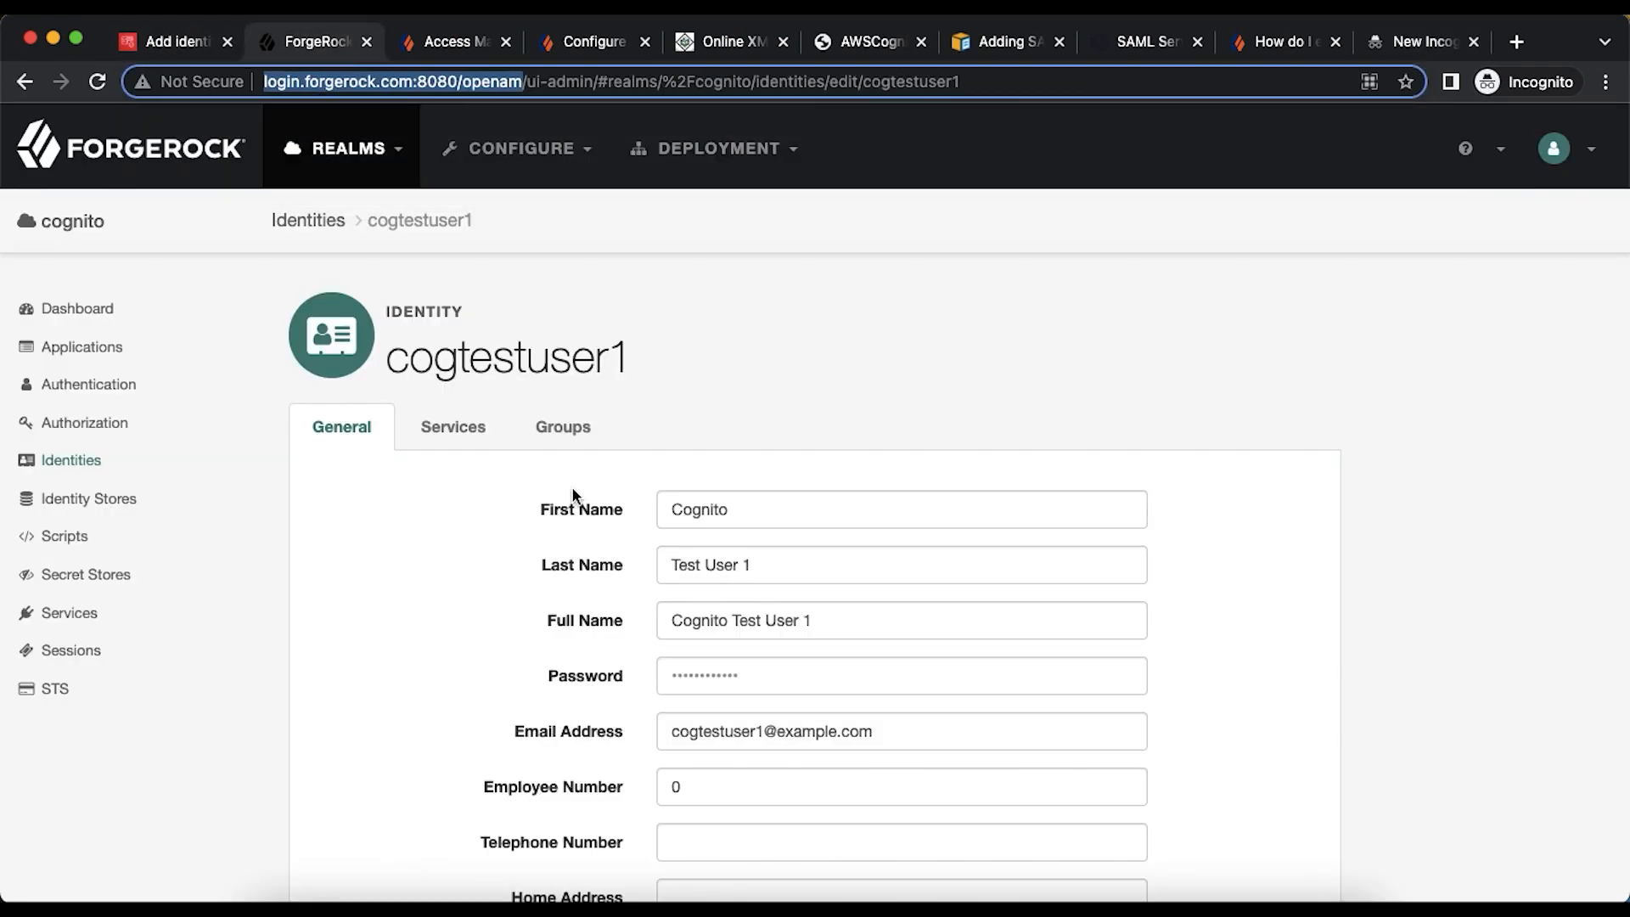
# - In ForgeRock's entity providers, copy the hosted login.forgerock.com/cognito provider's entity ID
pyautogui.click(85, 350)
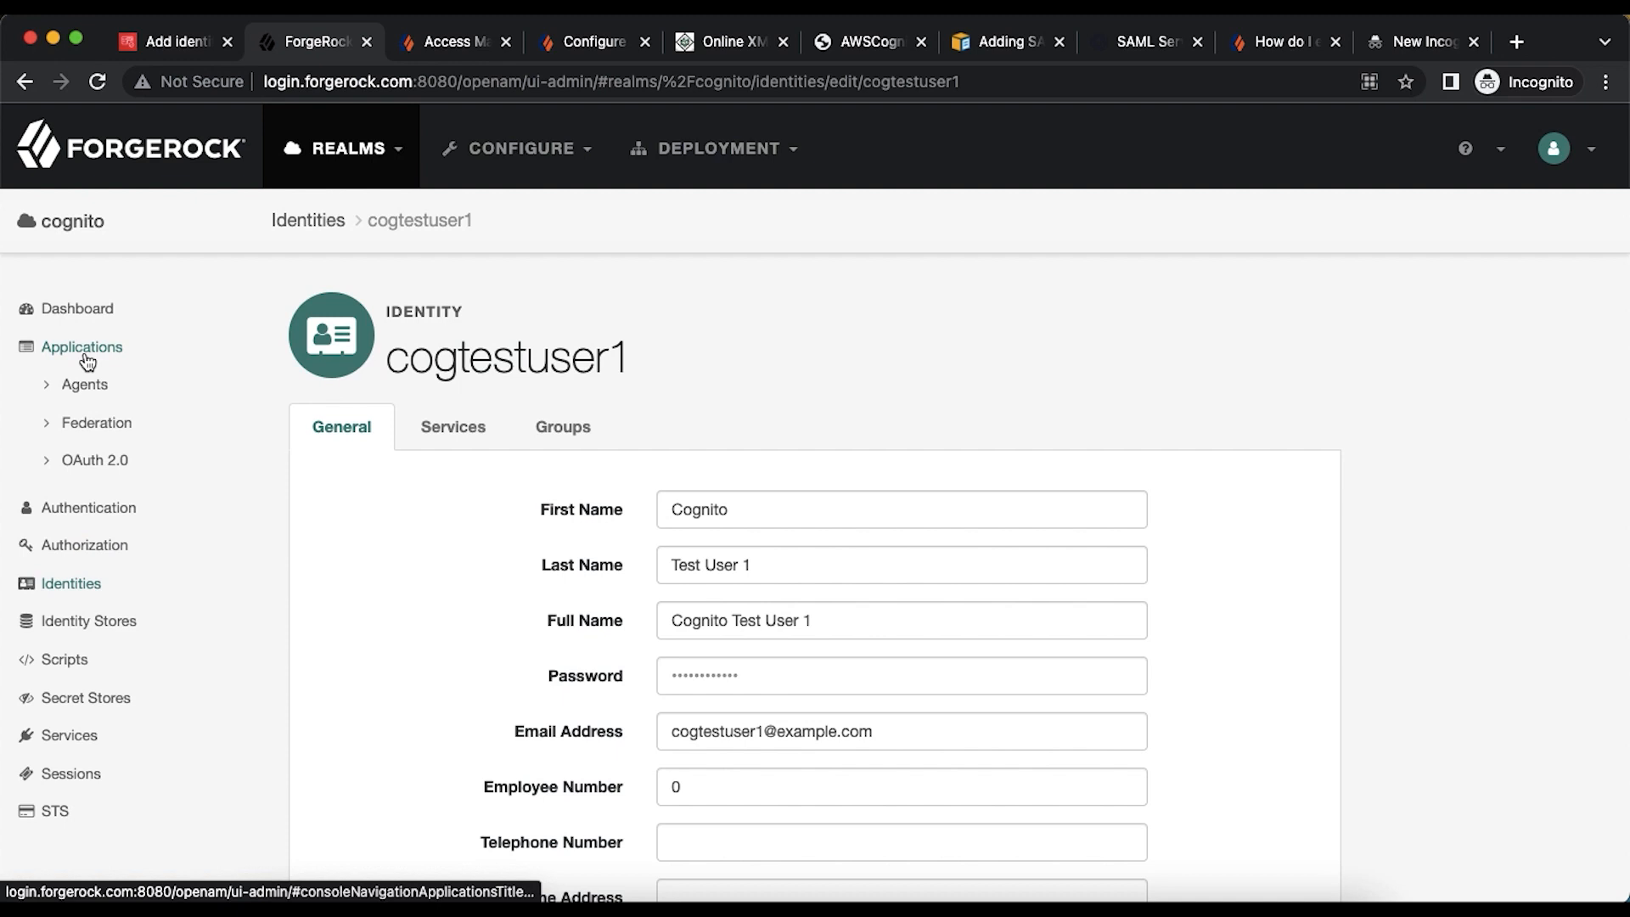
pyautogui.click(97, 424)
pyautogui.click(131, 499)
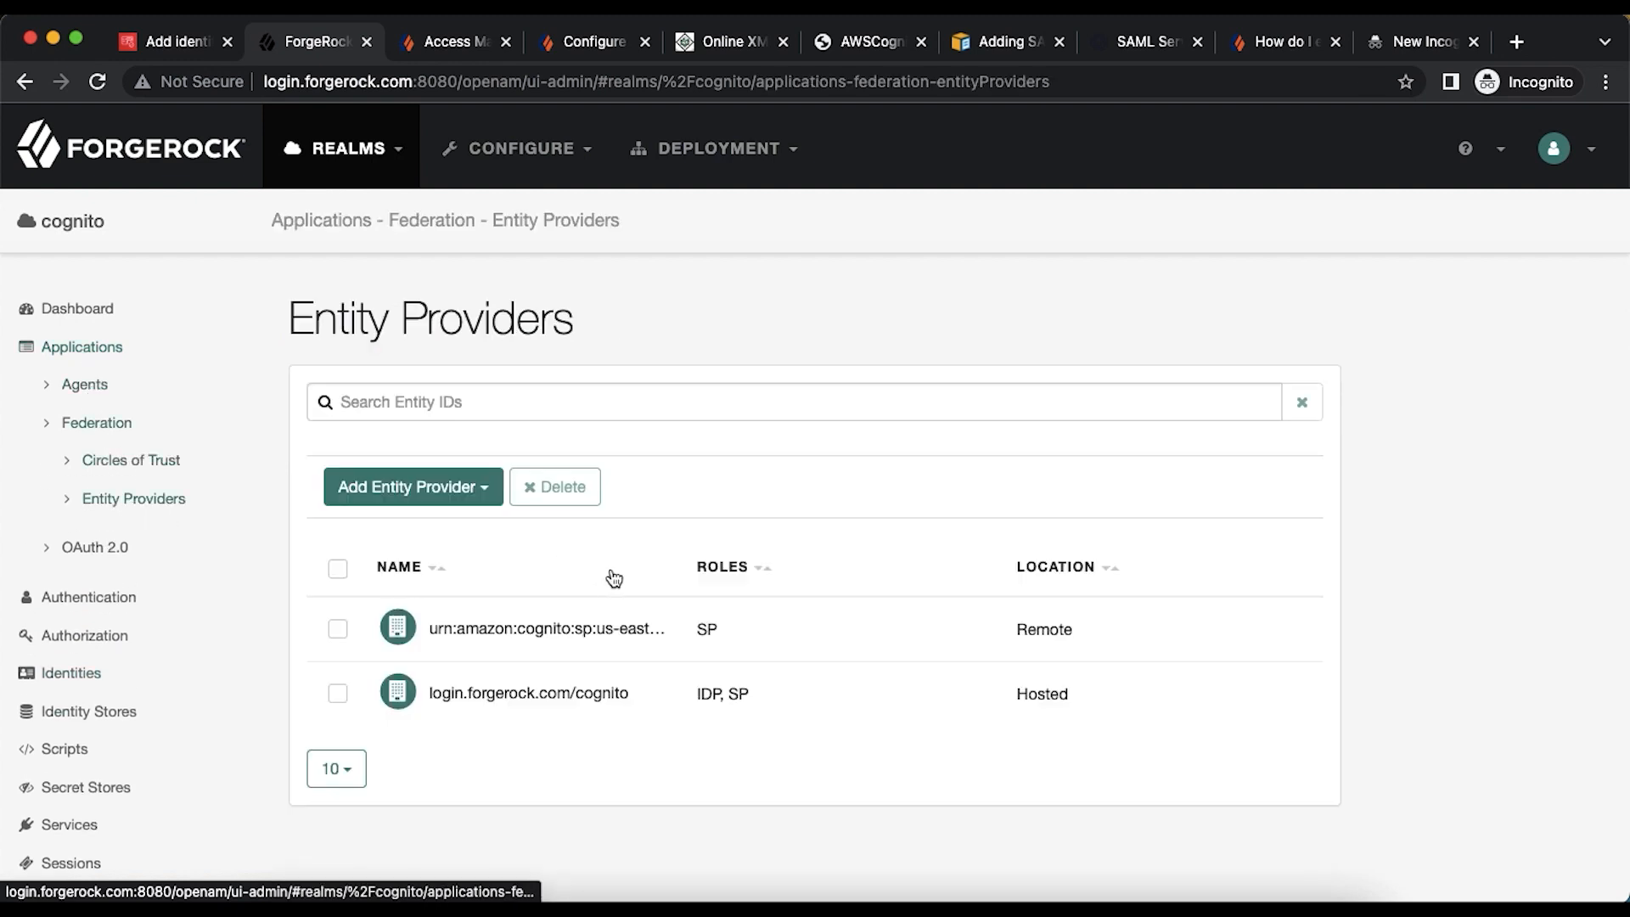
pyautogui.click(611, 695)
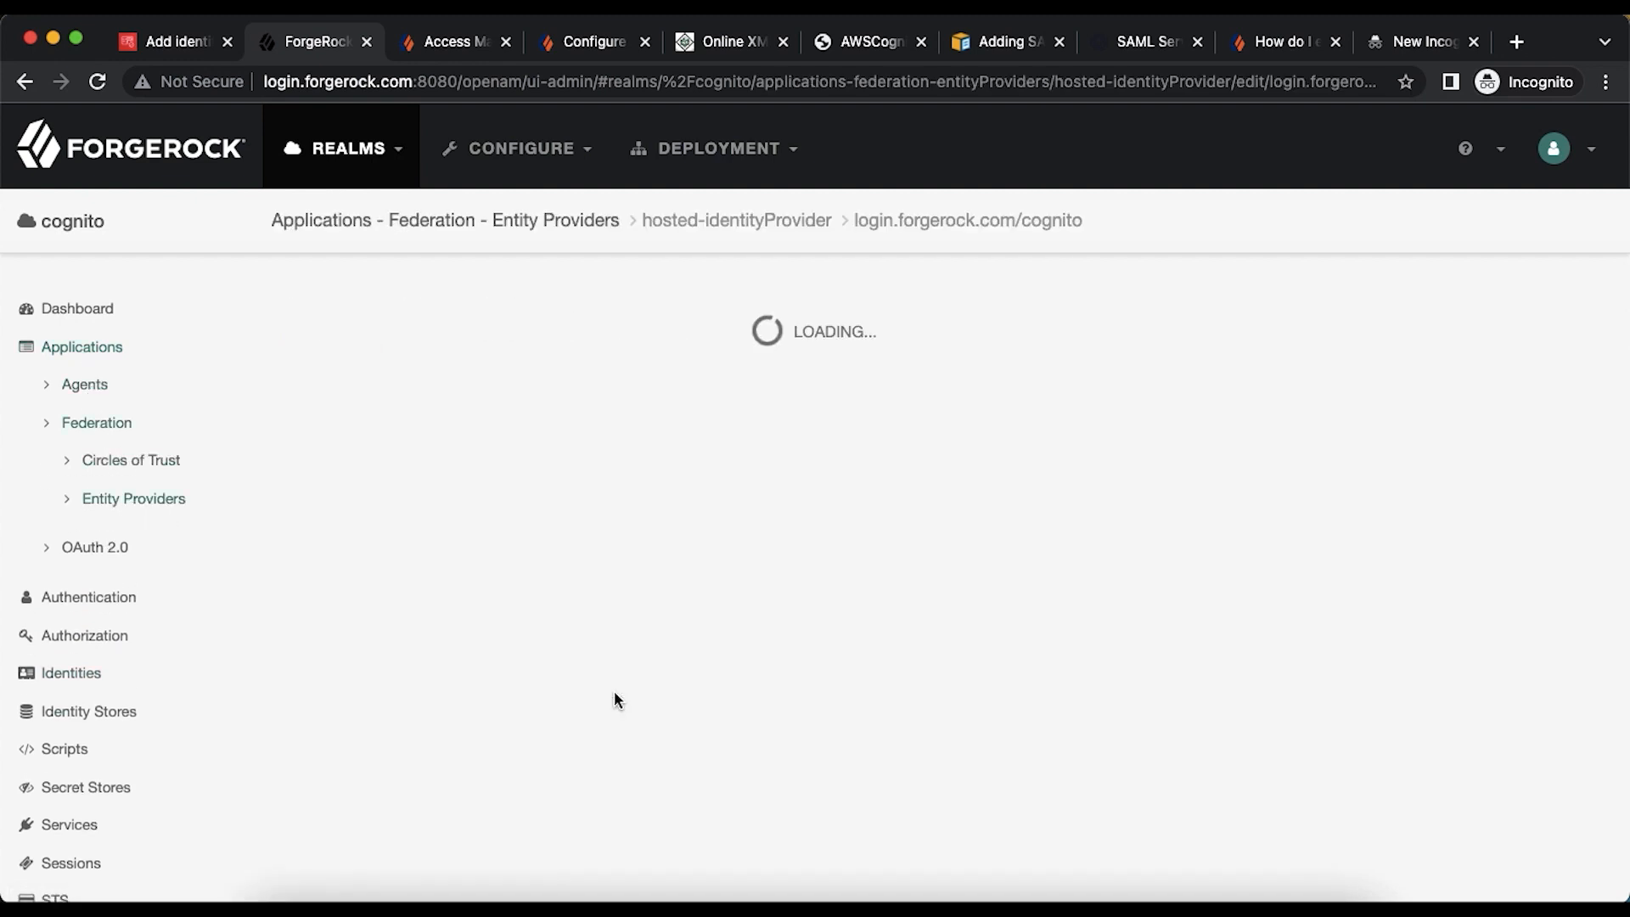
pyautogui.moveTo(815, 450); pyautogui.dragTo(289, 450)
pyautogui.press('super+c')
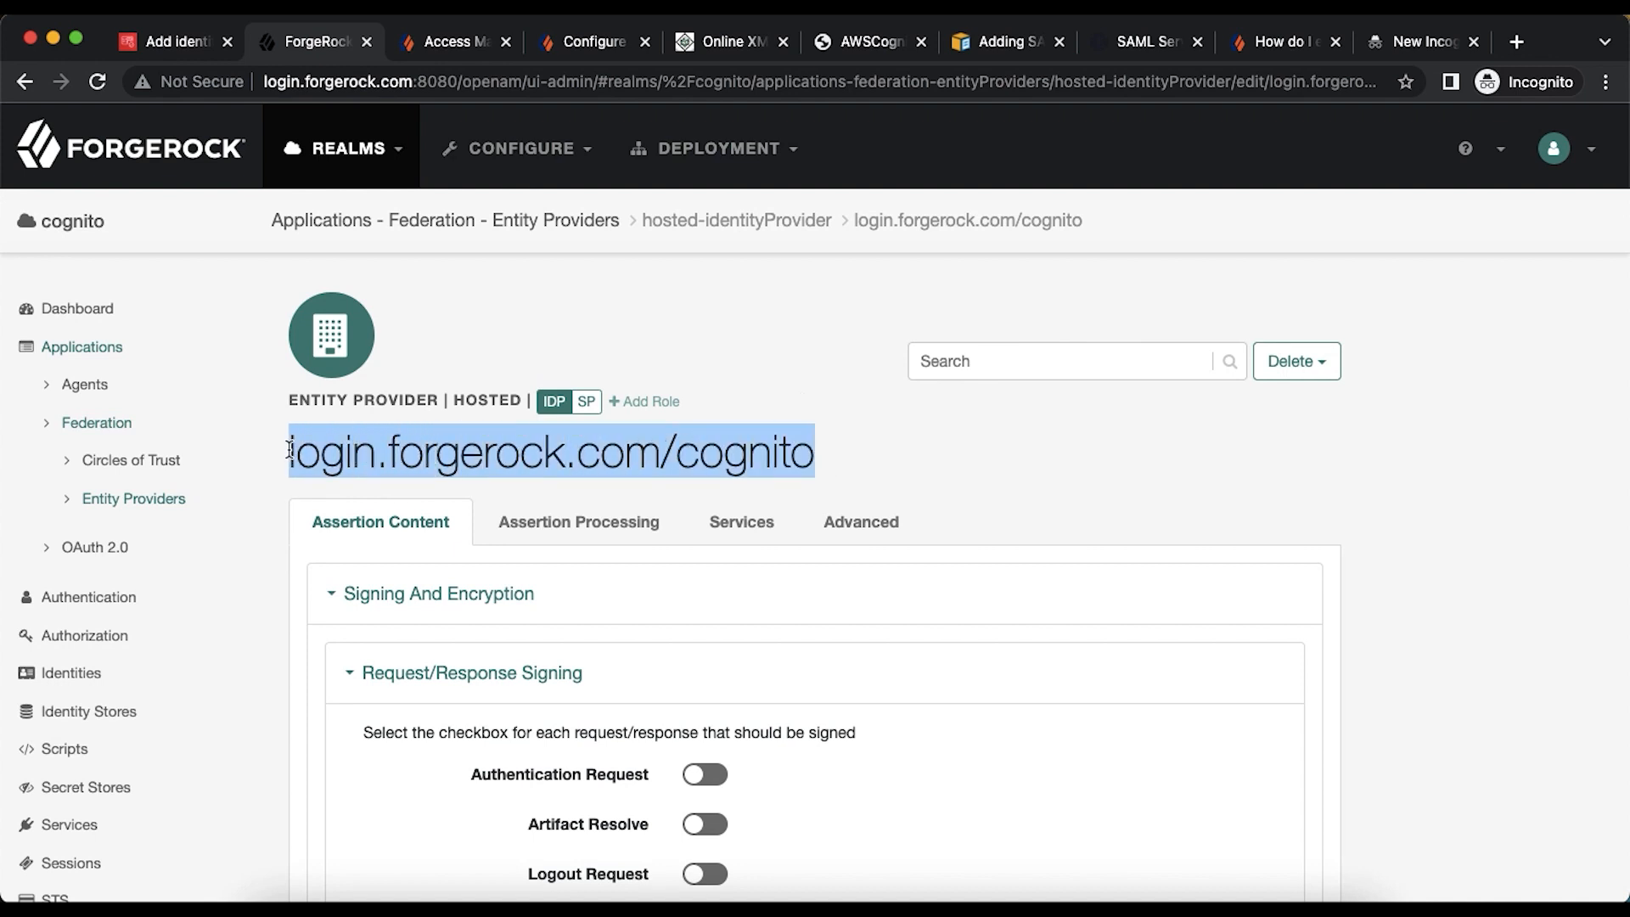
# - Replace [entityID] with that entity ID and realmname with cognito, then load the metadata URL
pyautogui.click(1422, 49)
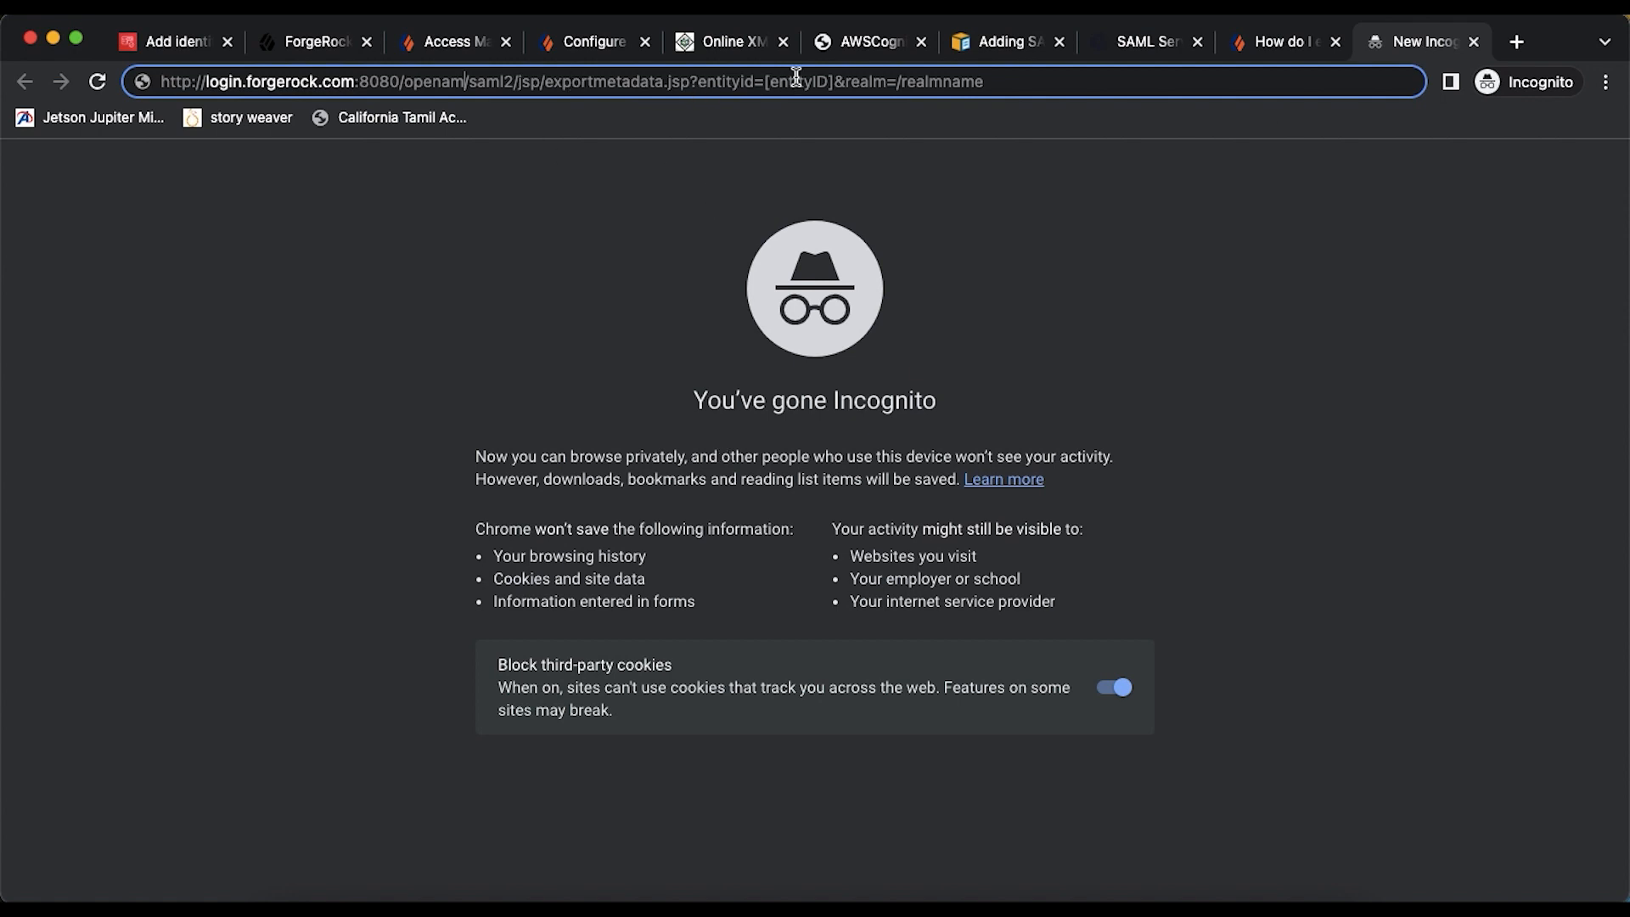
pyautogui.moveTo(764, 82); pyautogui.dragTo(832, 79)
pyautogui.press('super+v')
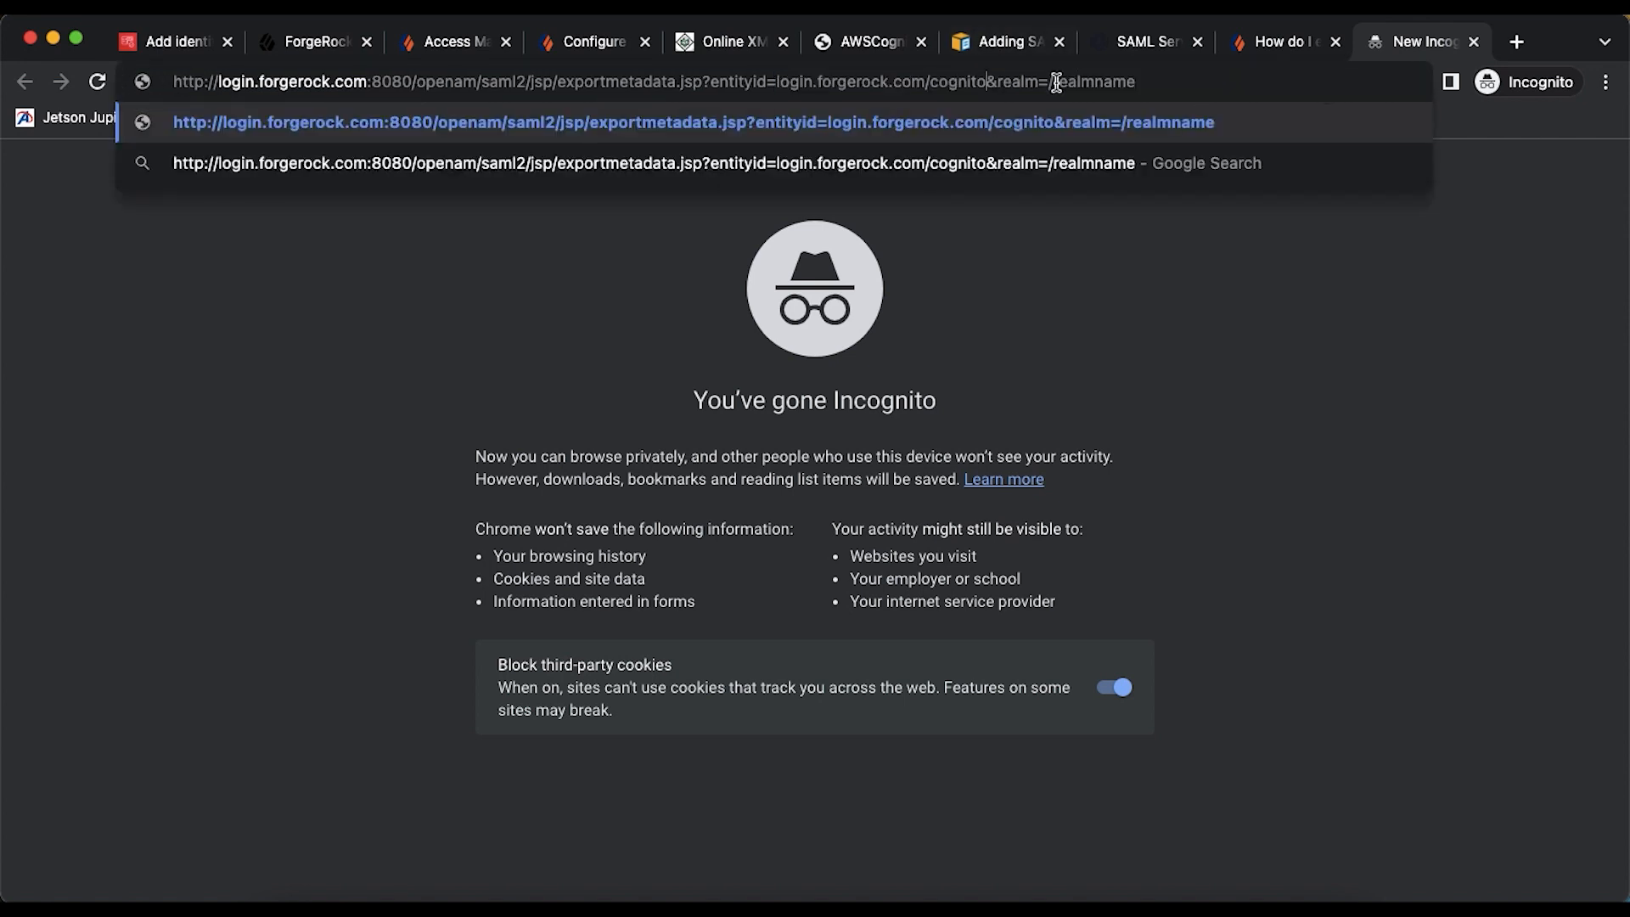
pyautogui.moveTo(1056, 83); pyautogui.dragTo(1138, 82)
pyautogui.write('cognito')
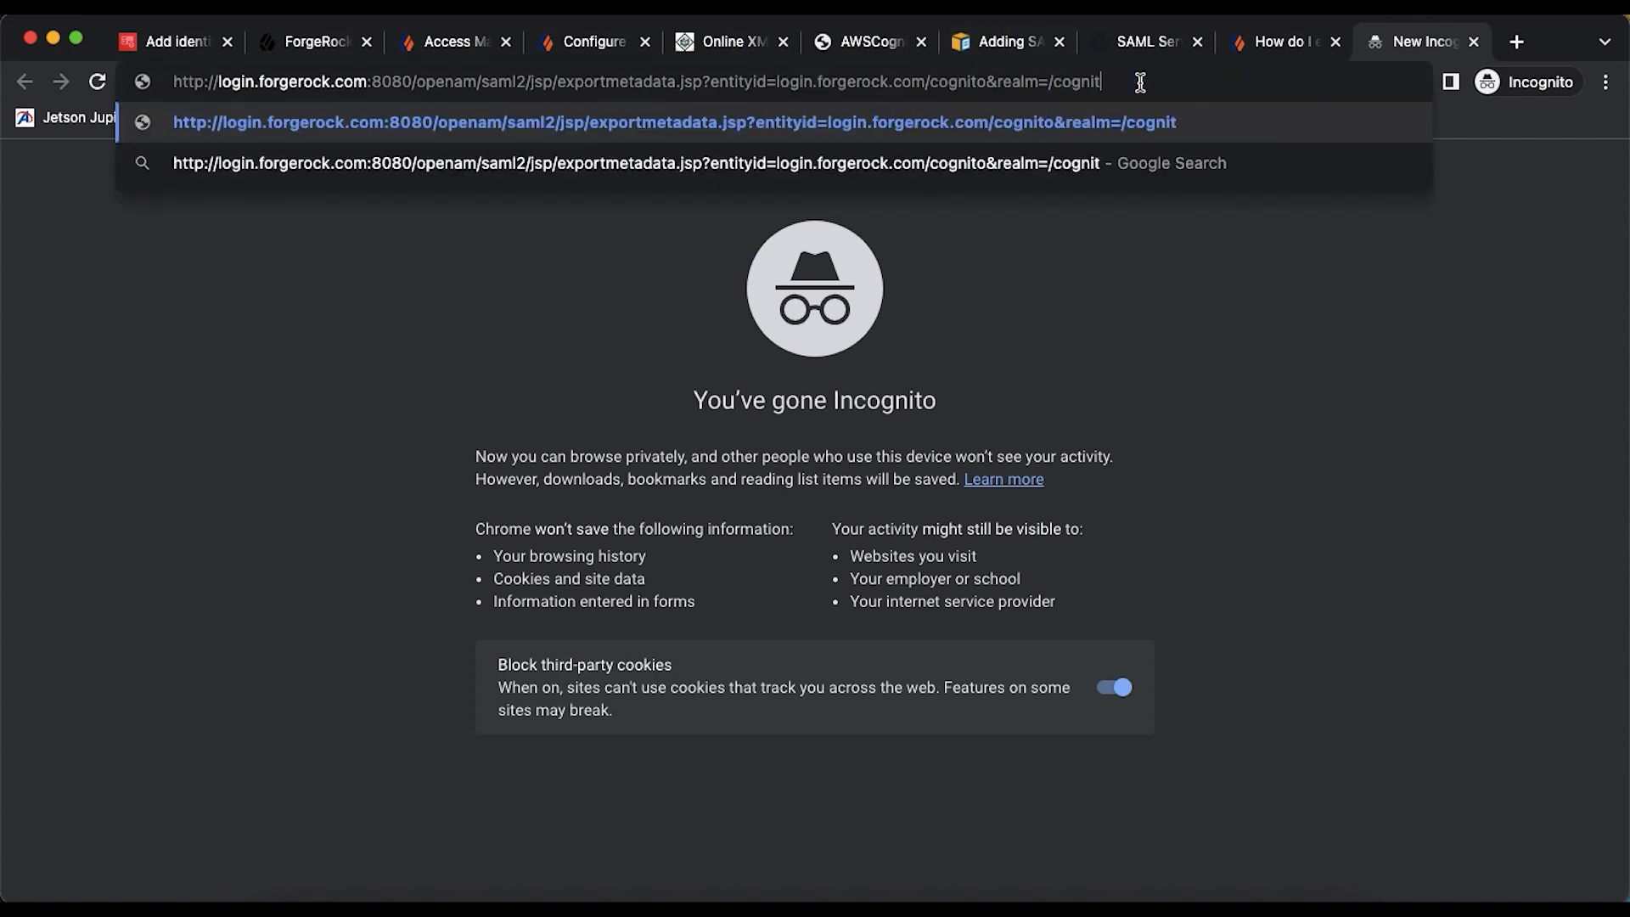
pyautogui.press('Return')
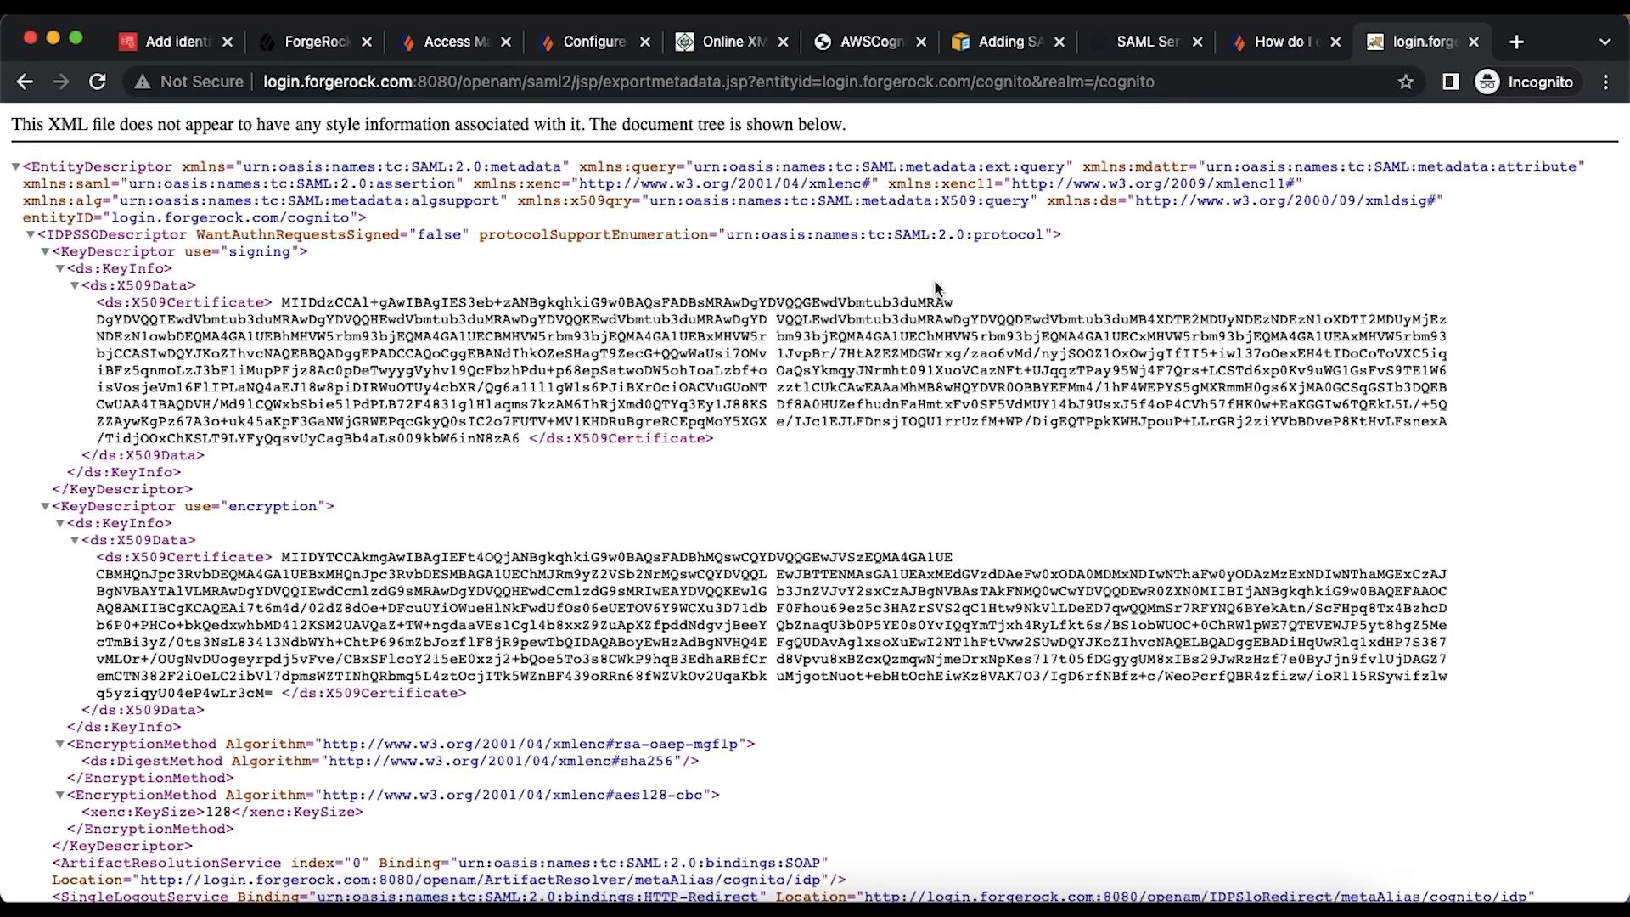
# - Open the page source of the exported ForgeRock IdP metadata XML
pyautogui.scroll(-5, 771, 487)
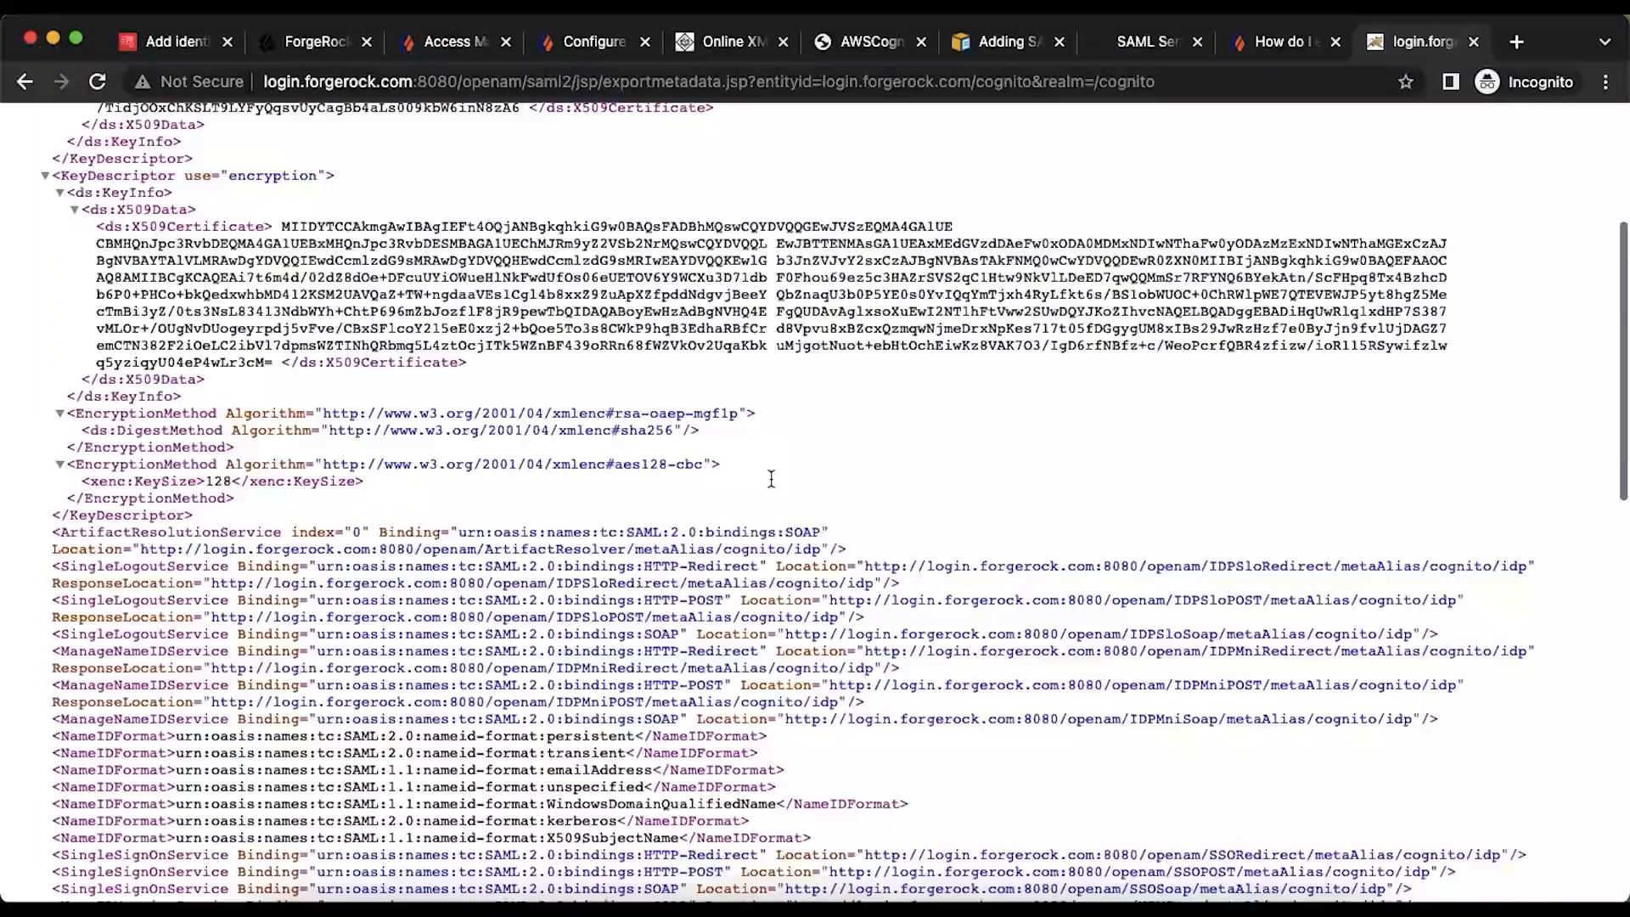
pyautogui.scroll(5, 771, 478)
pyautogui.doubleClick(874, 387)
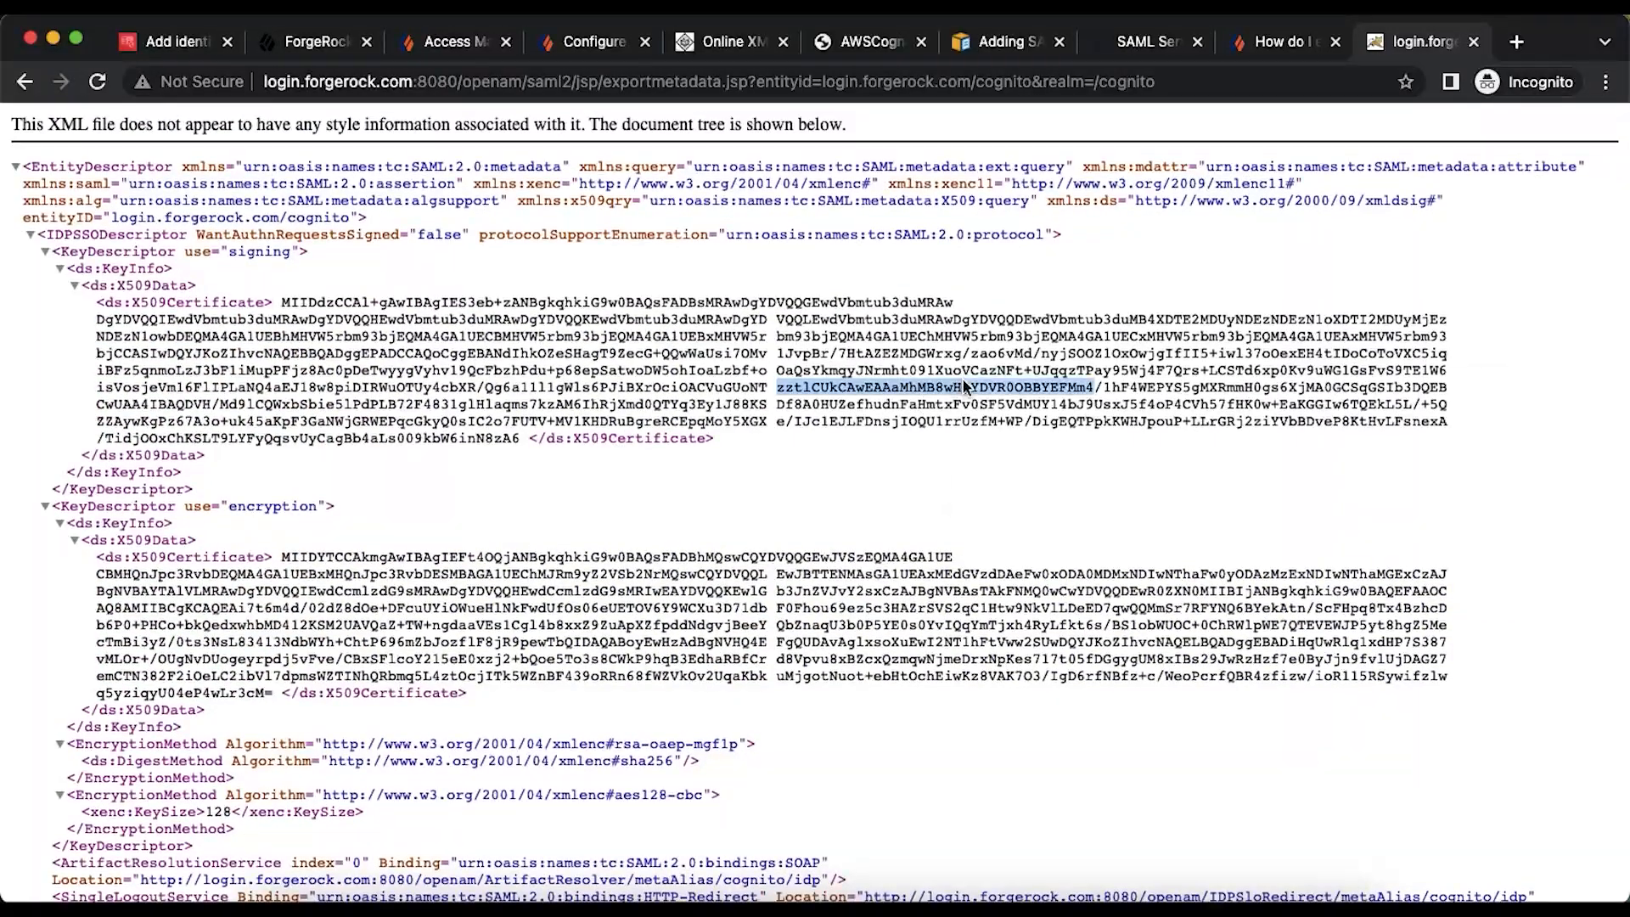
pyautogui.rightClick(964, 386)
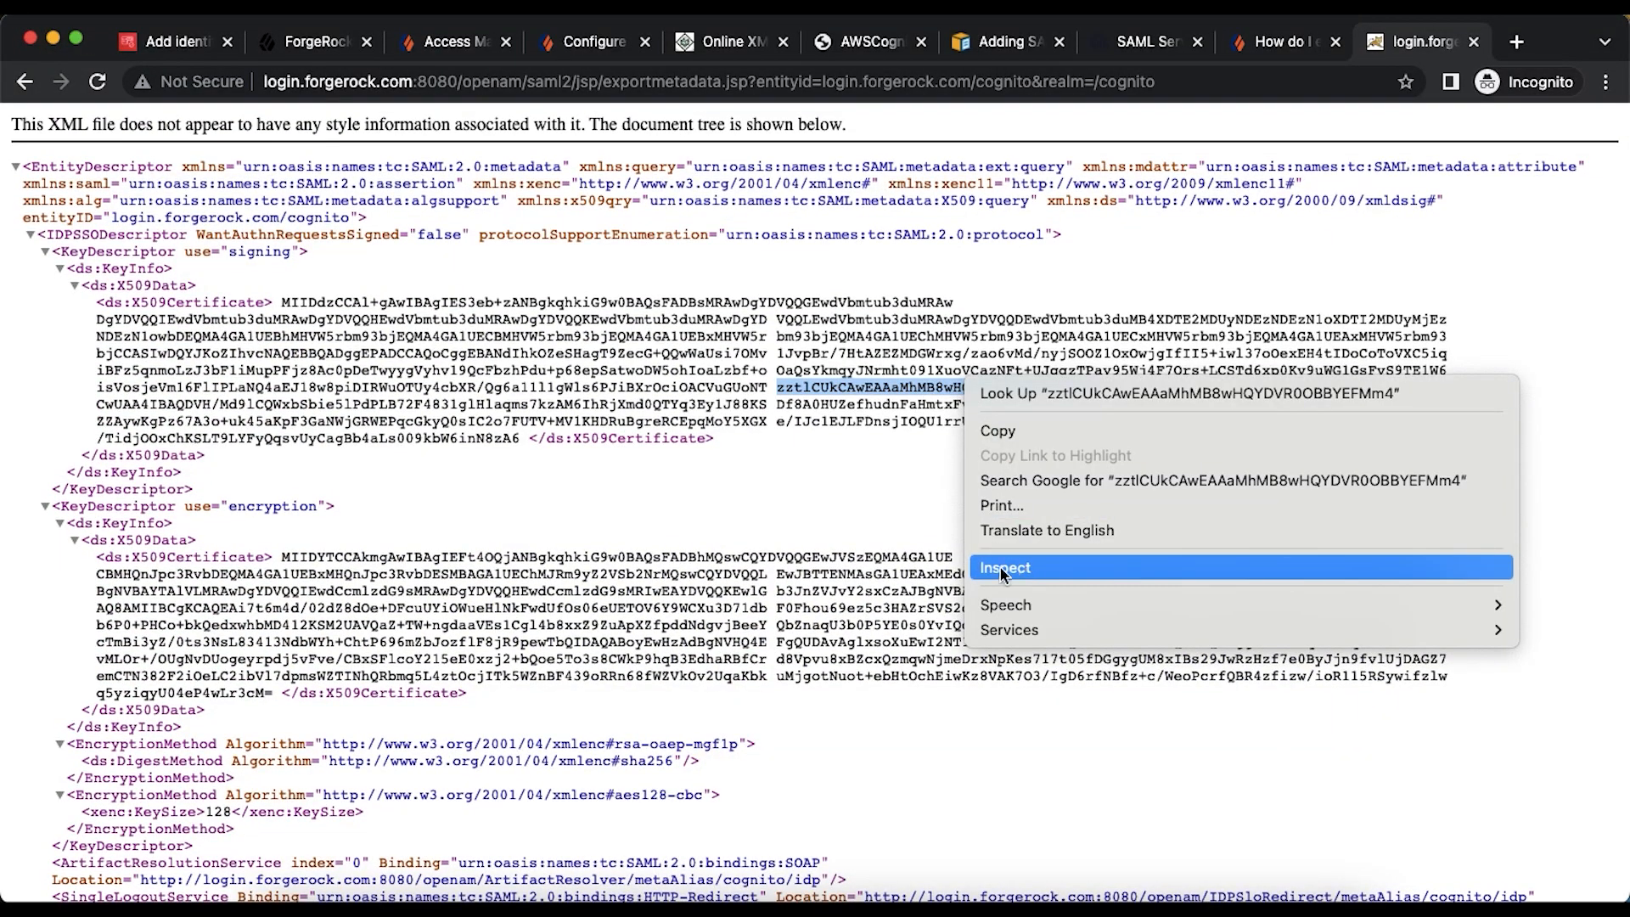
pyautogui.click(1589, 347)
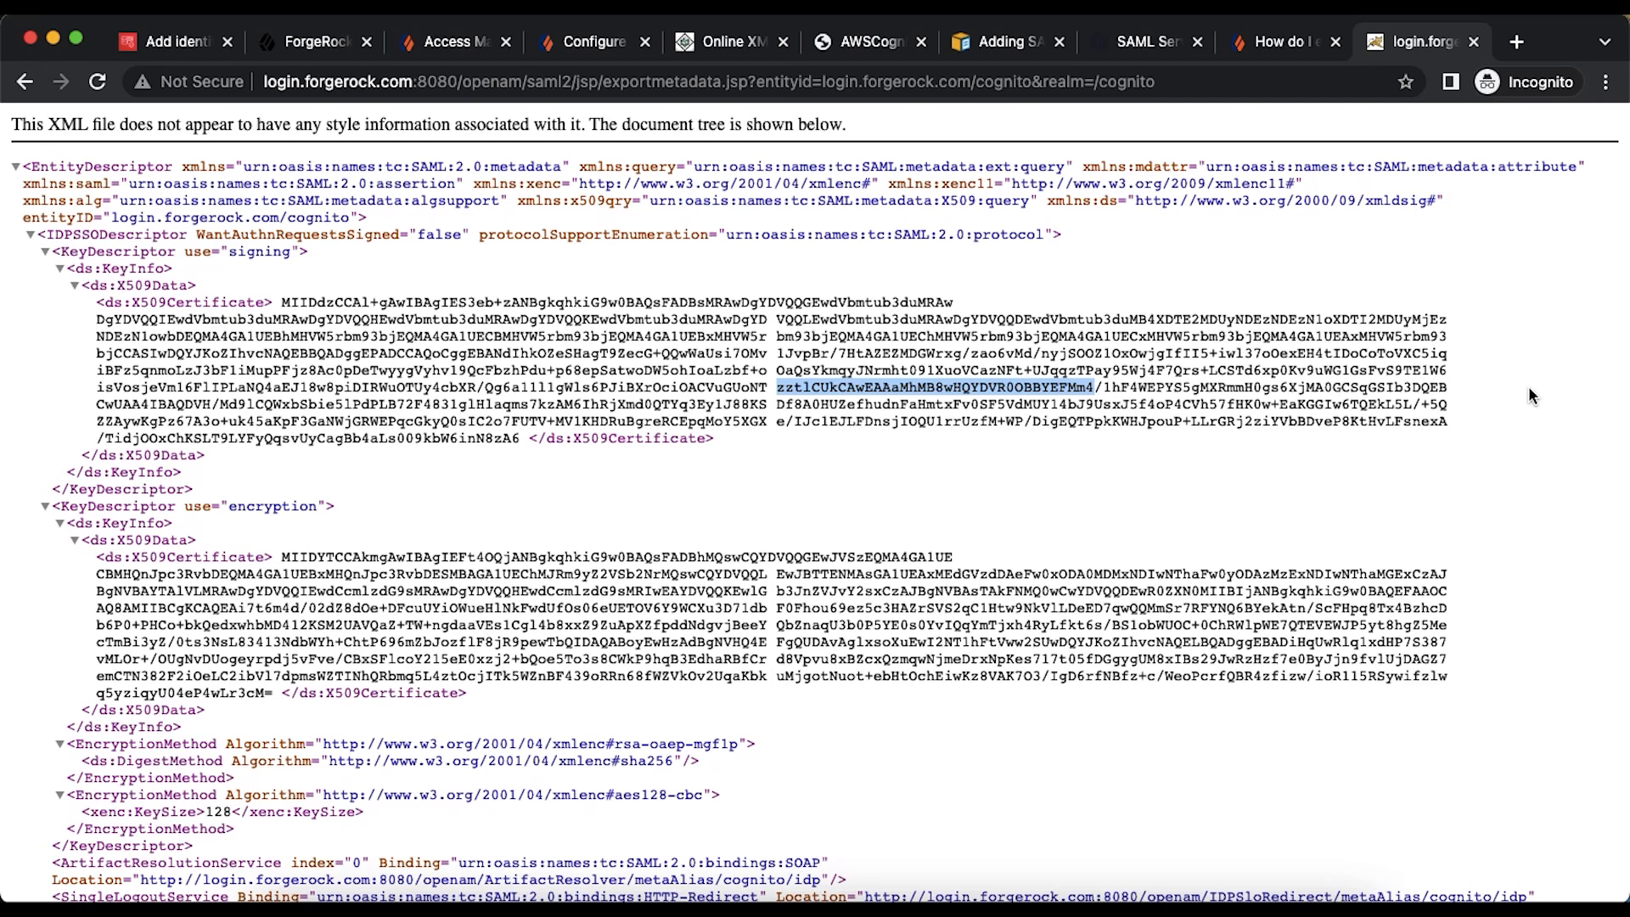
pyautogui.rightClick(1528, 386)
pyautogui.click(1355, 675)
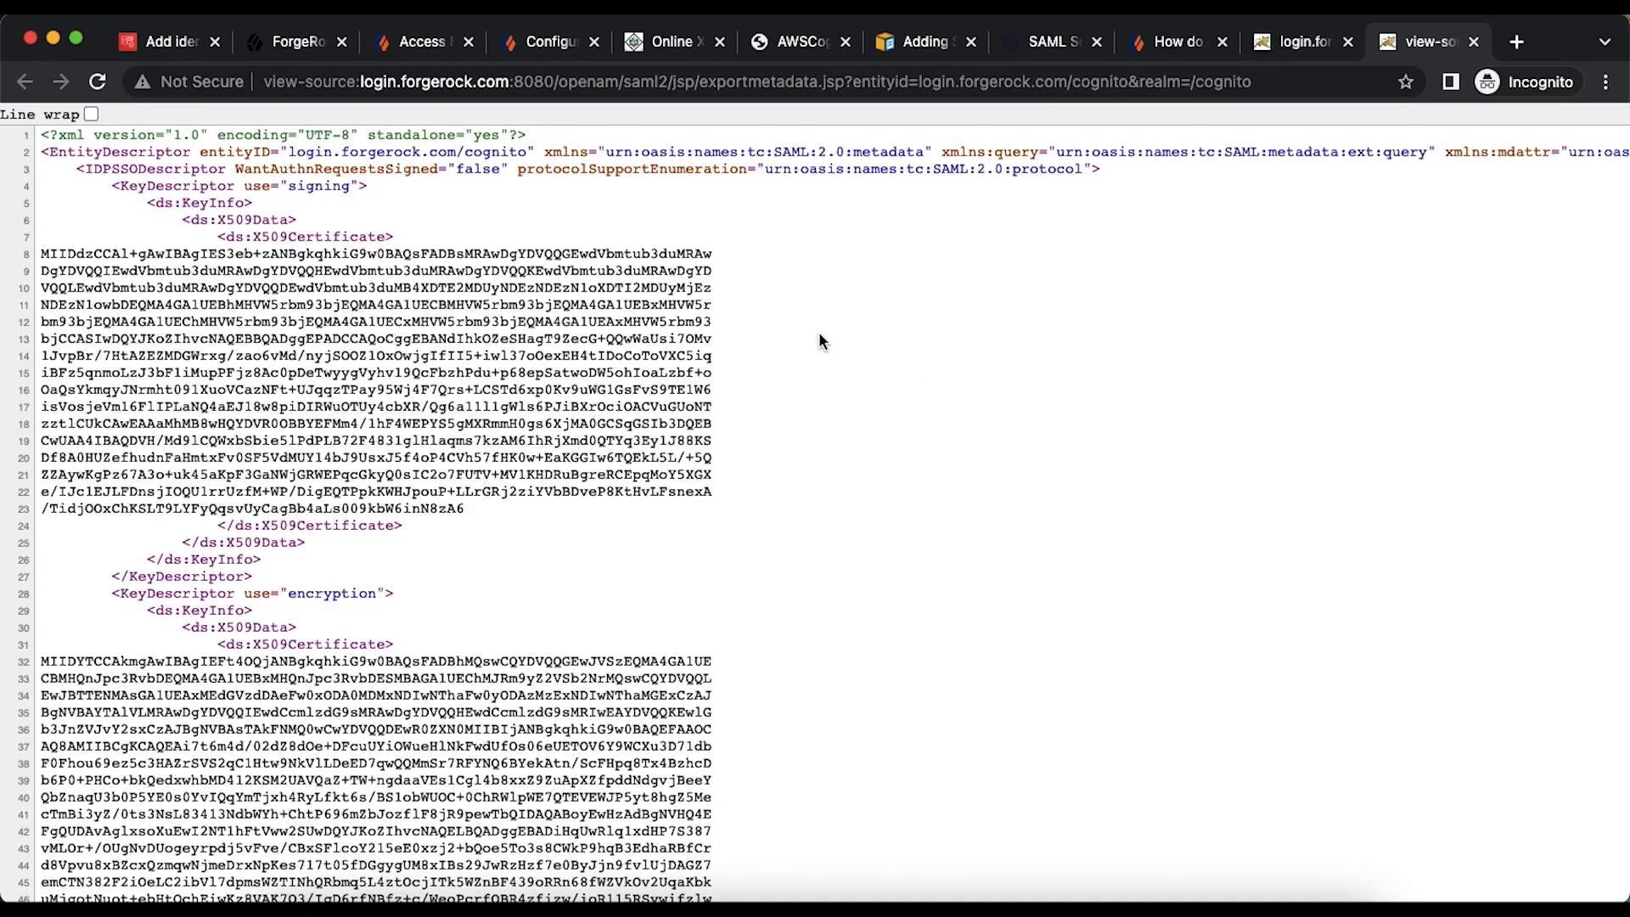
# - Save the metadata source to Downloads as openamidpmetadata1.xml
pyautogui.rightClick(820, 341)
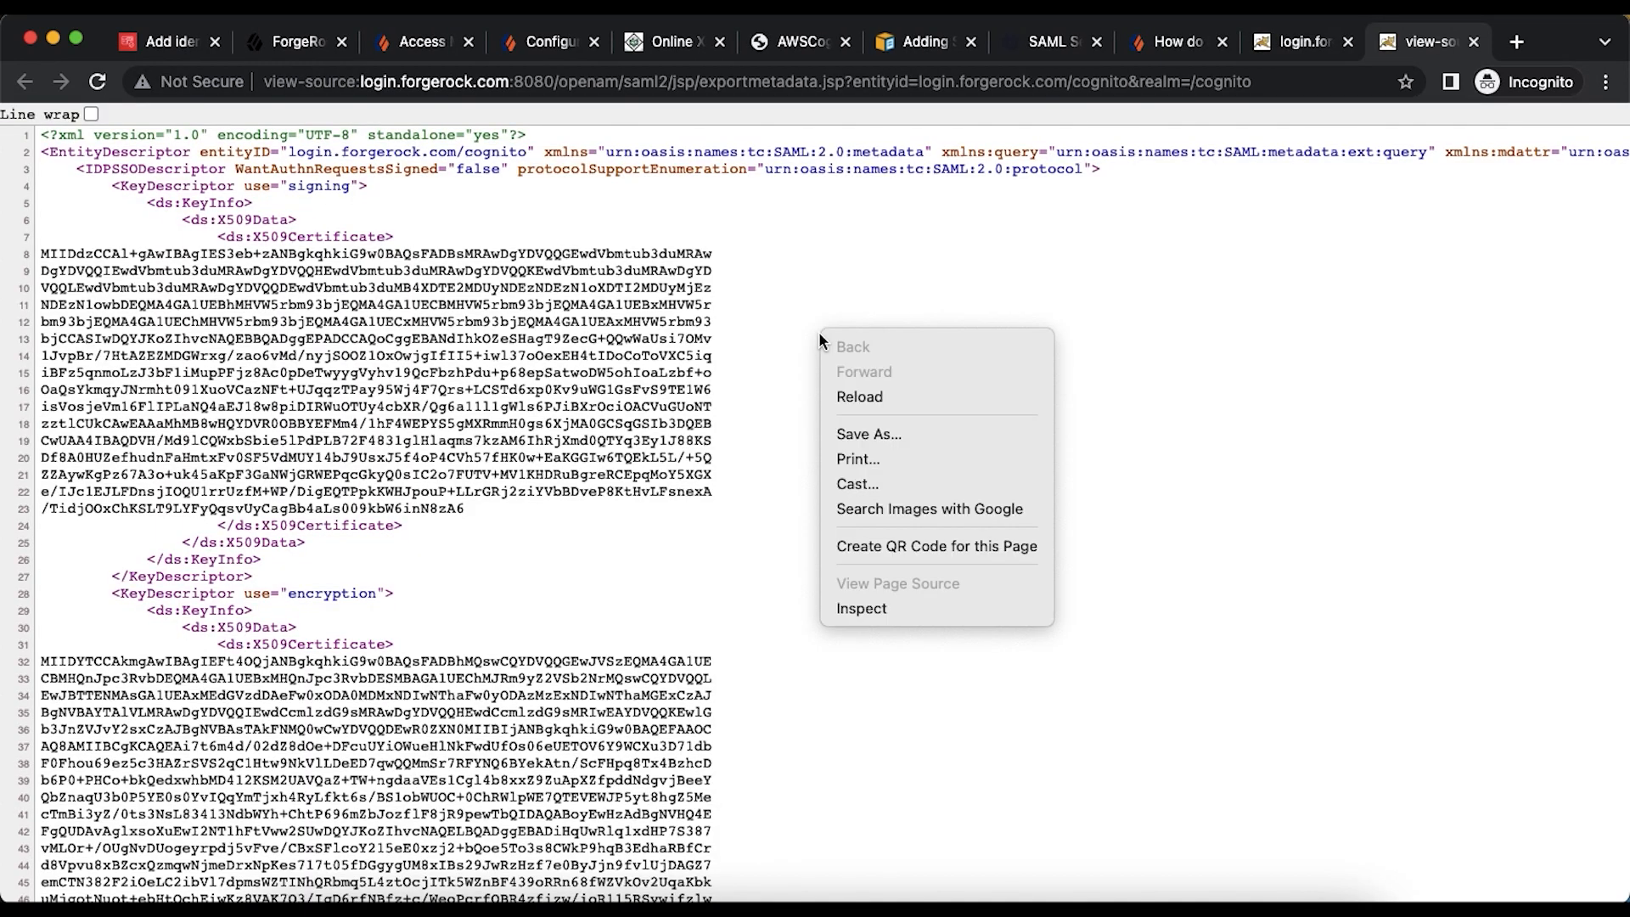
pyautogui.click(868, 428)
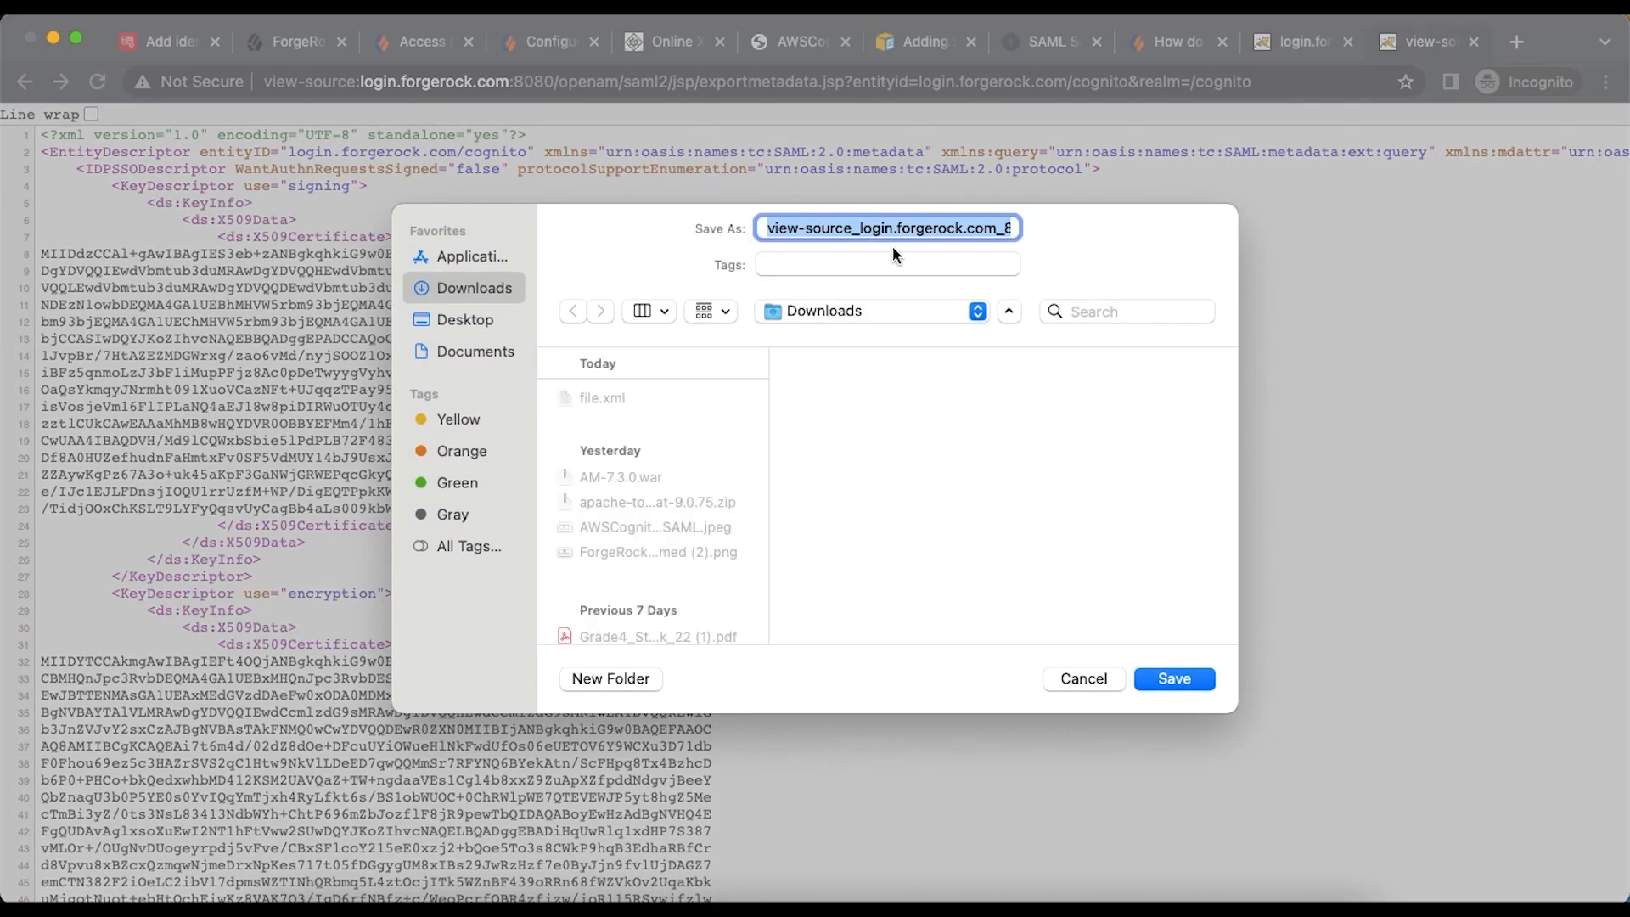
pyautogui.write('for.xml')
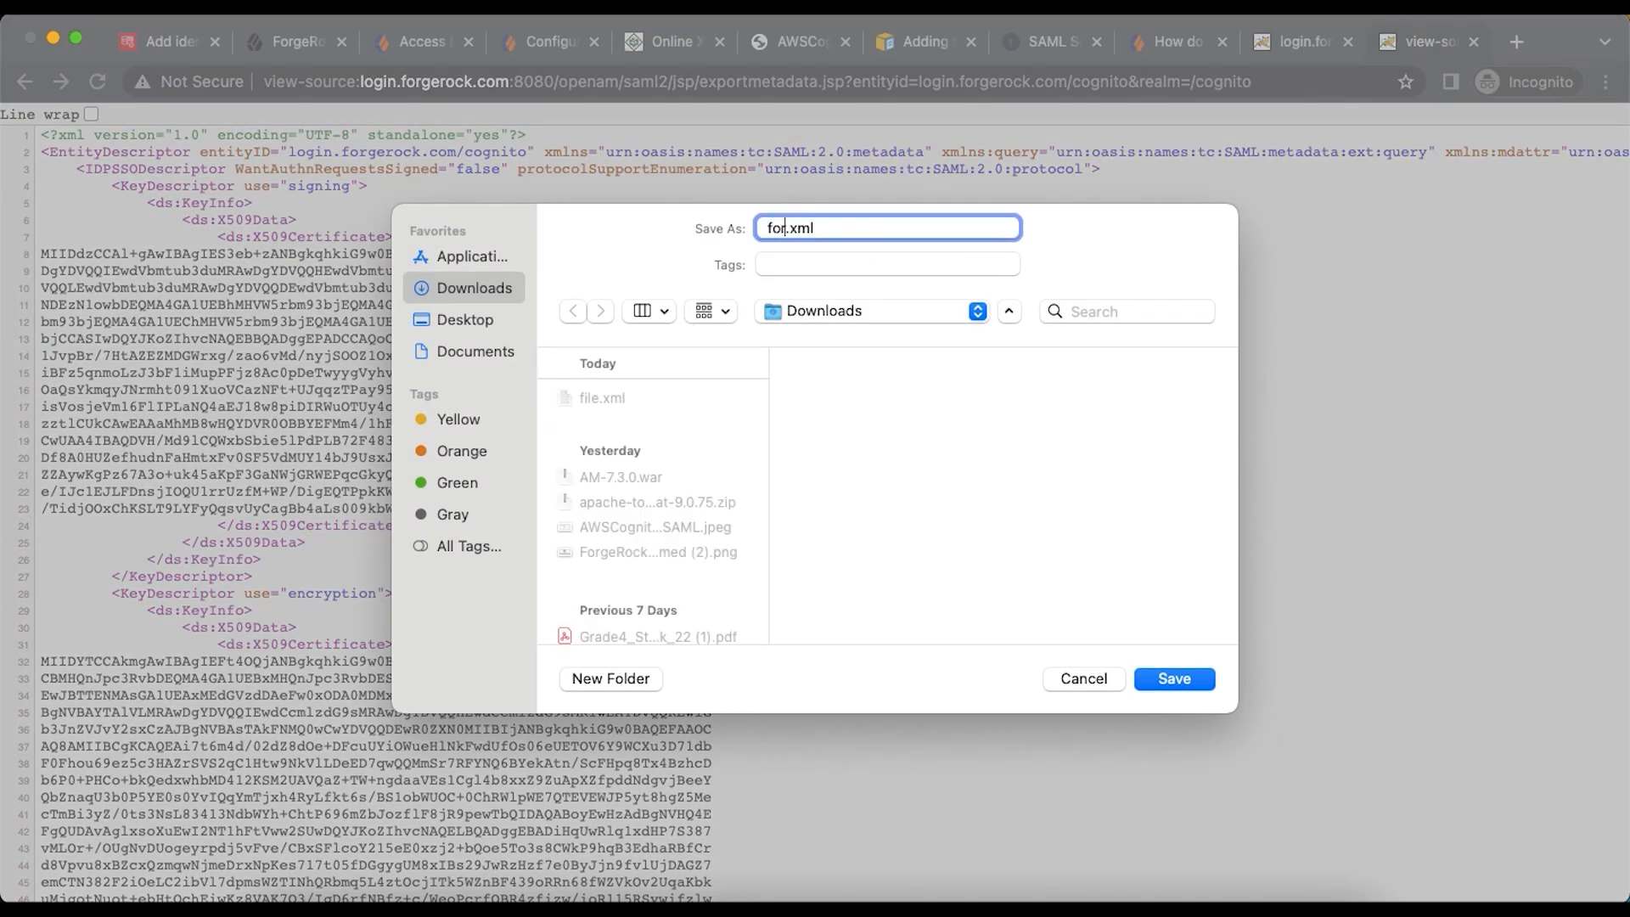
pyautogui.write('openamidpmetadata1')
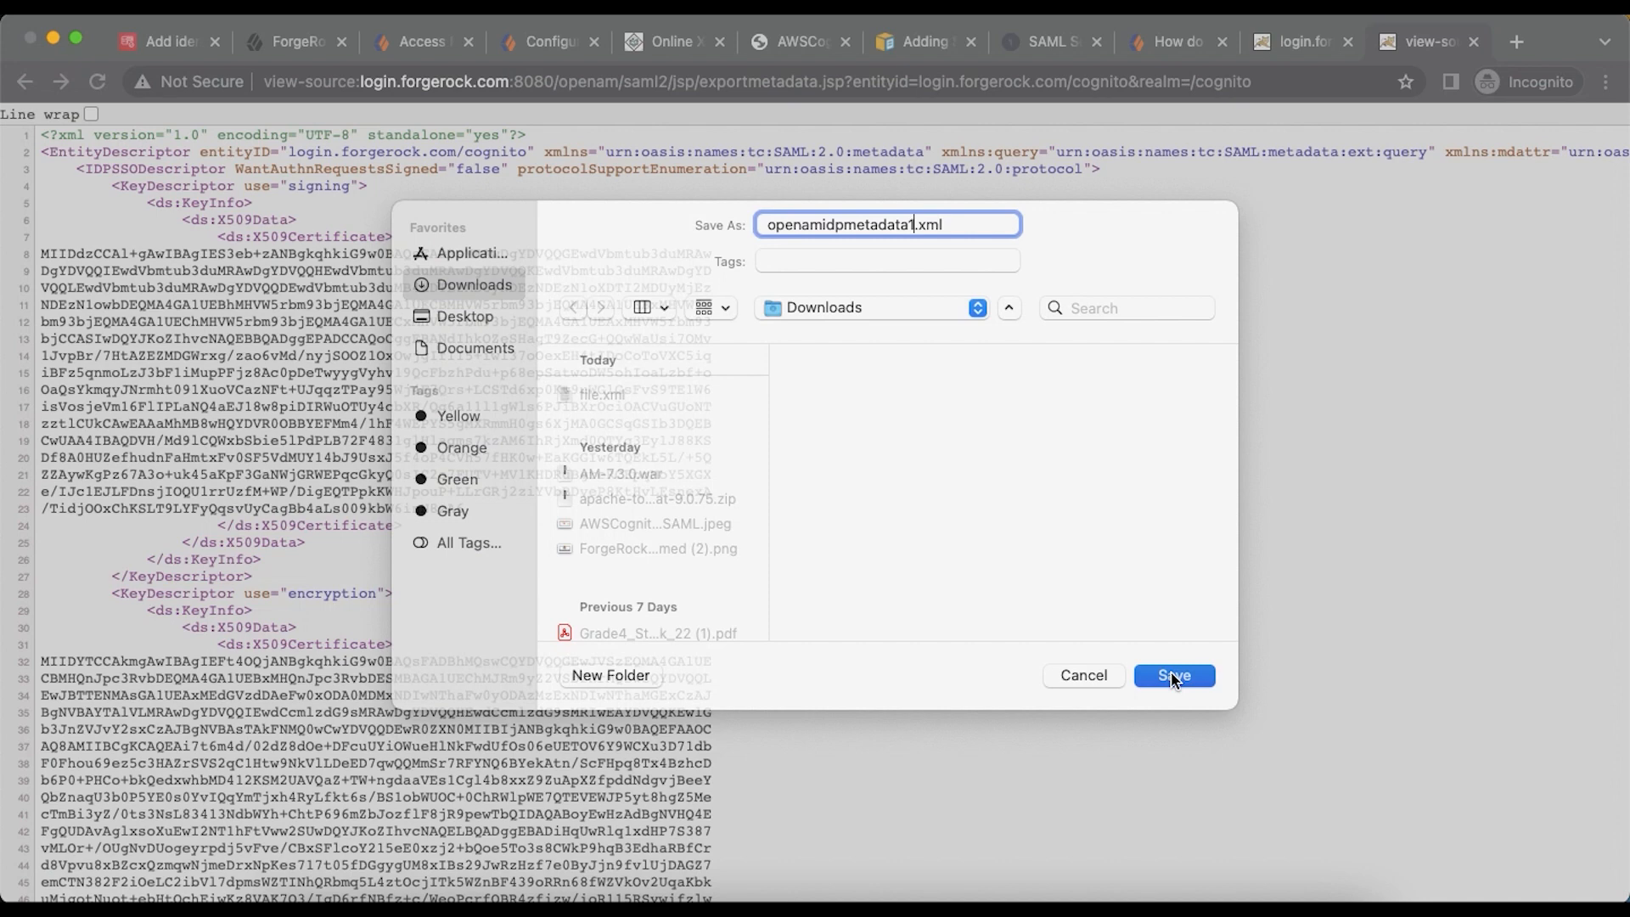
pyautogui.click(1172, 677)
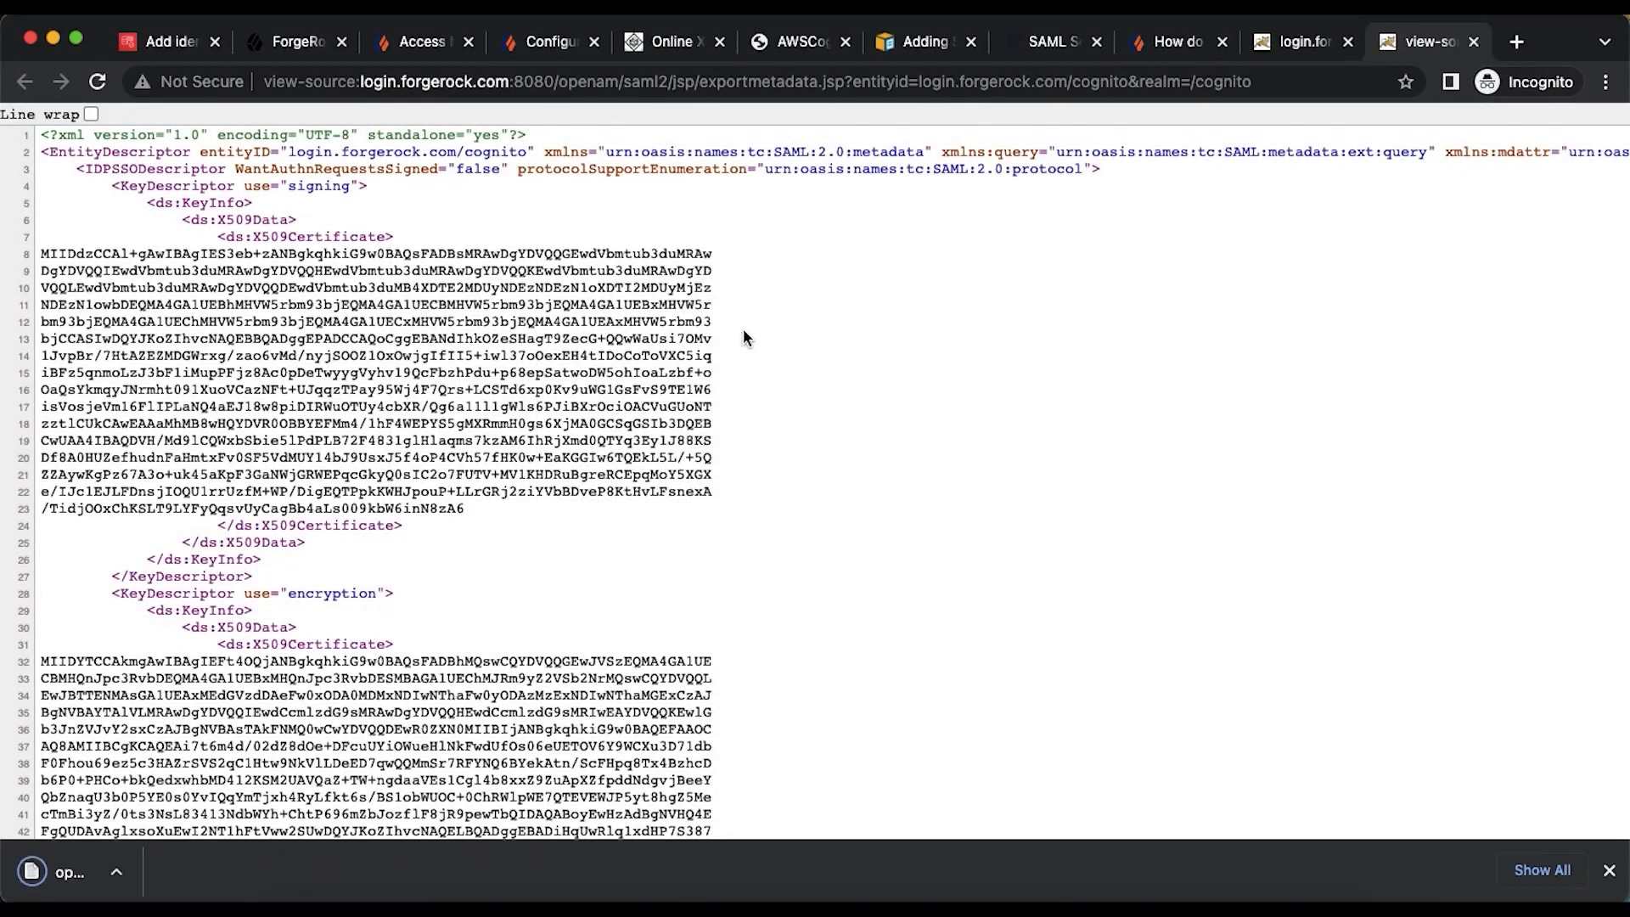
pyautogui.click(1609, 870)
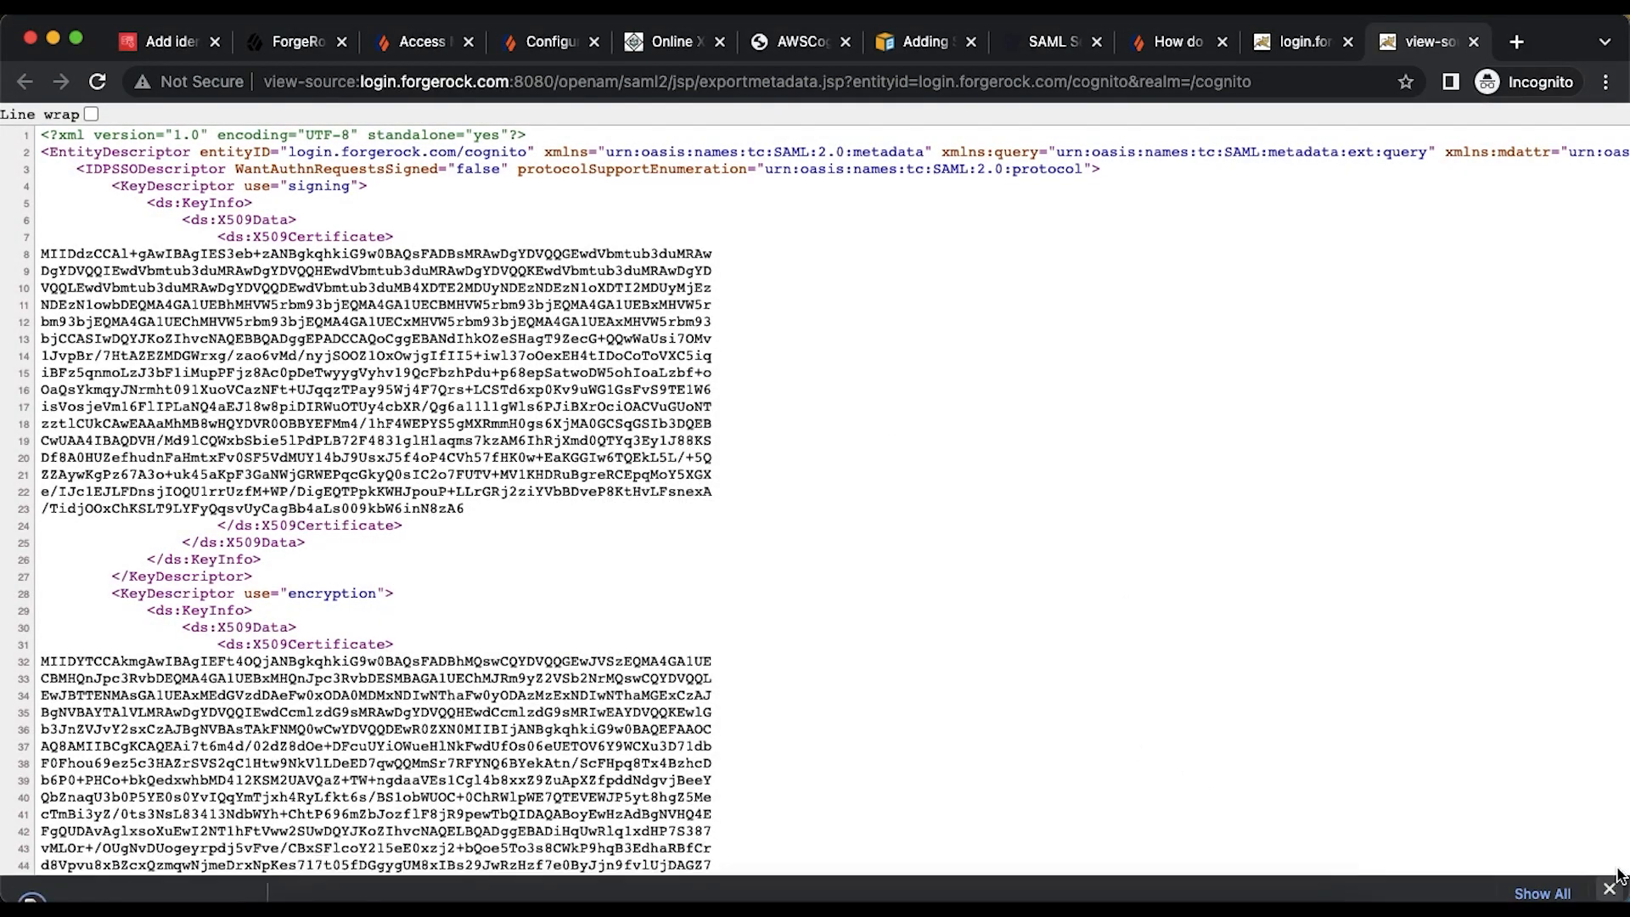
# - Upload openamidpmetadata1.xml as the Cognito SAML provider's metadata document
pyautogui.click(144, 46)
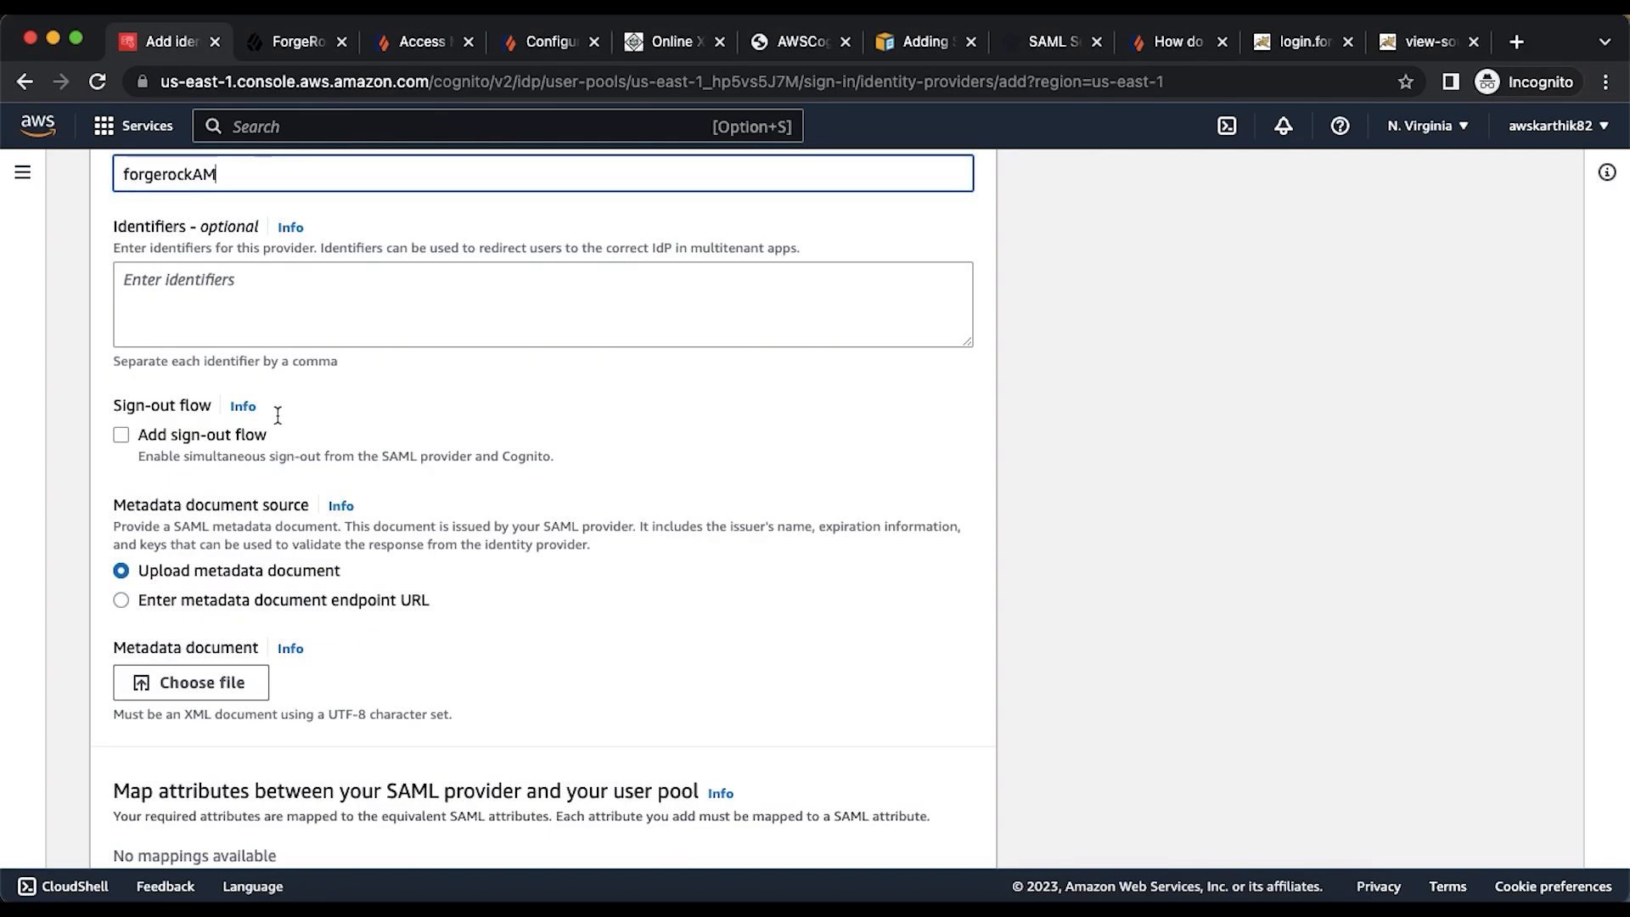
pyautogui.click(212, 686)
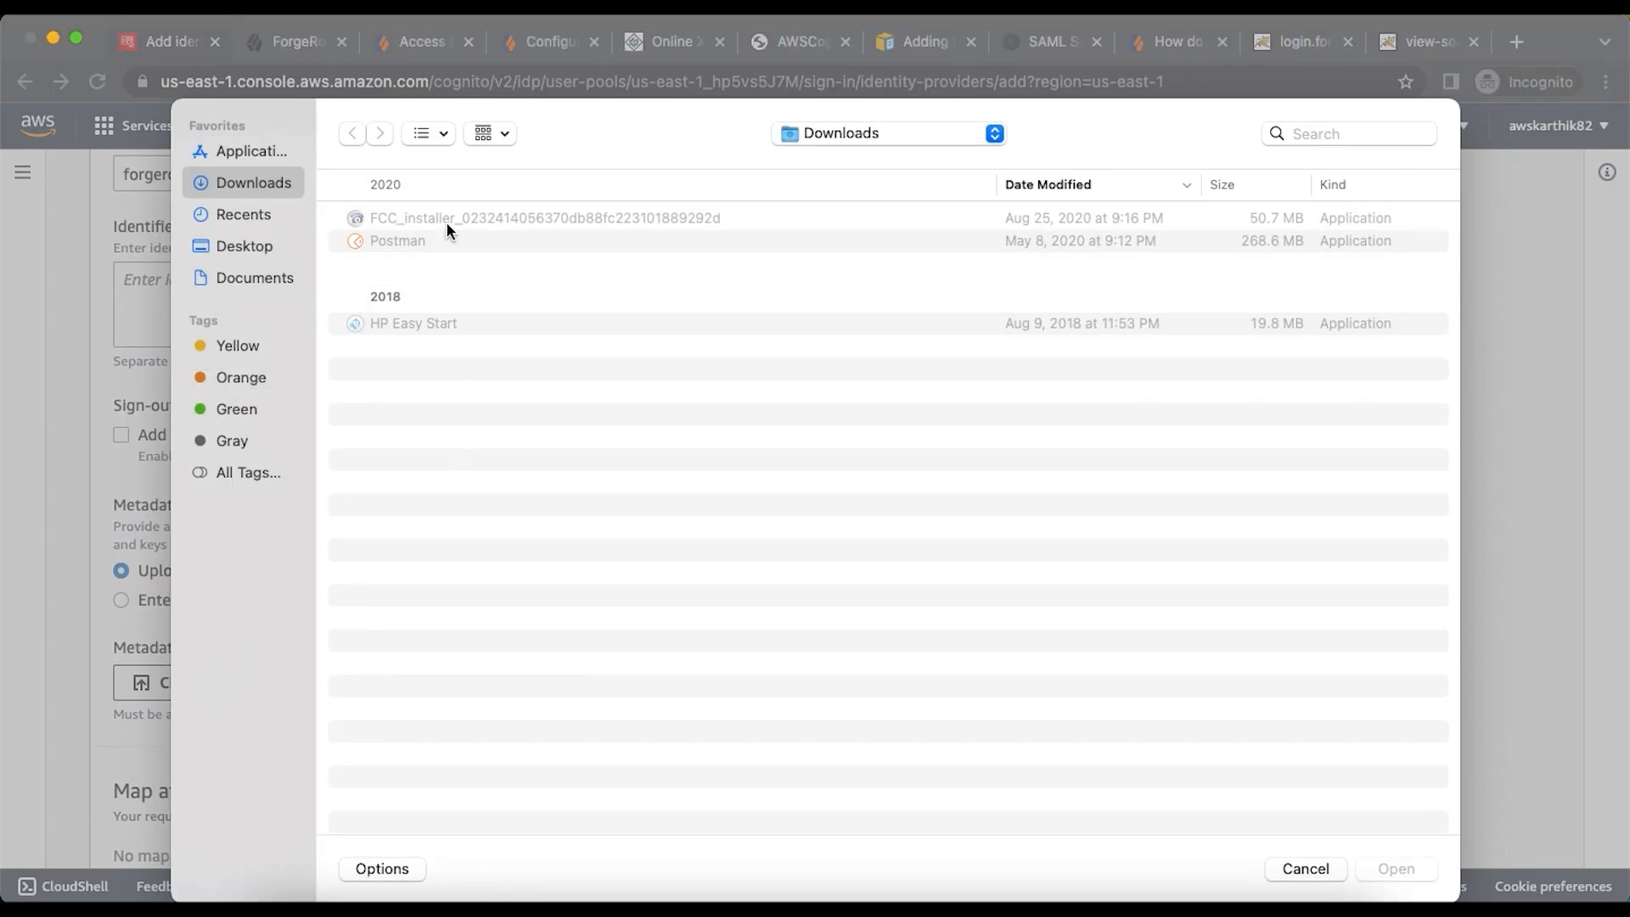
pyautogui.doubleClick(420, 217)
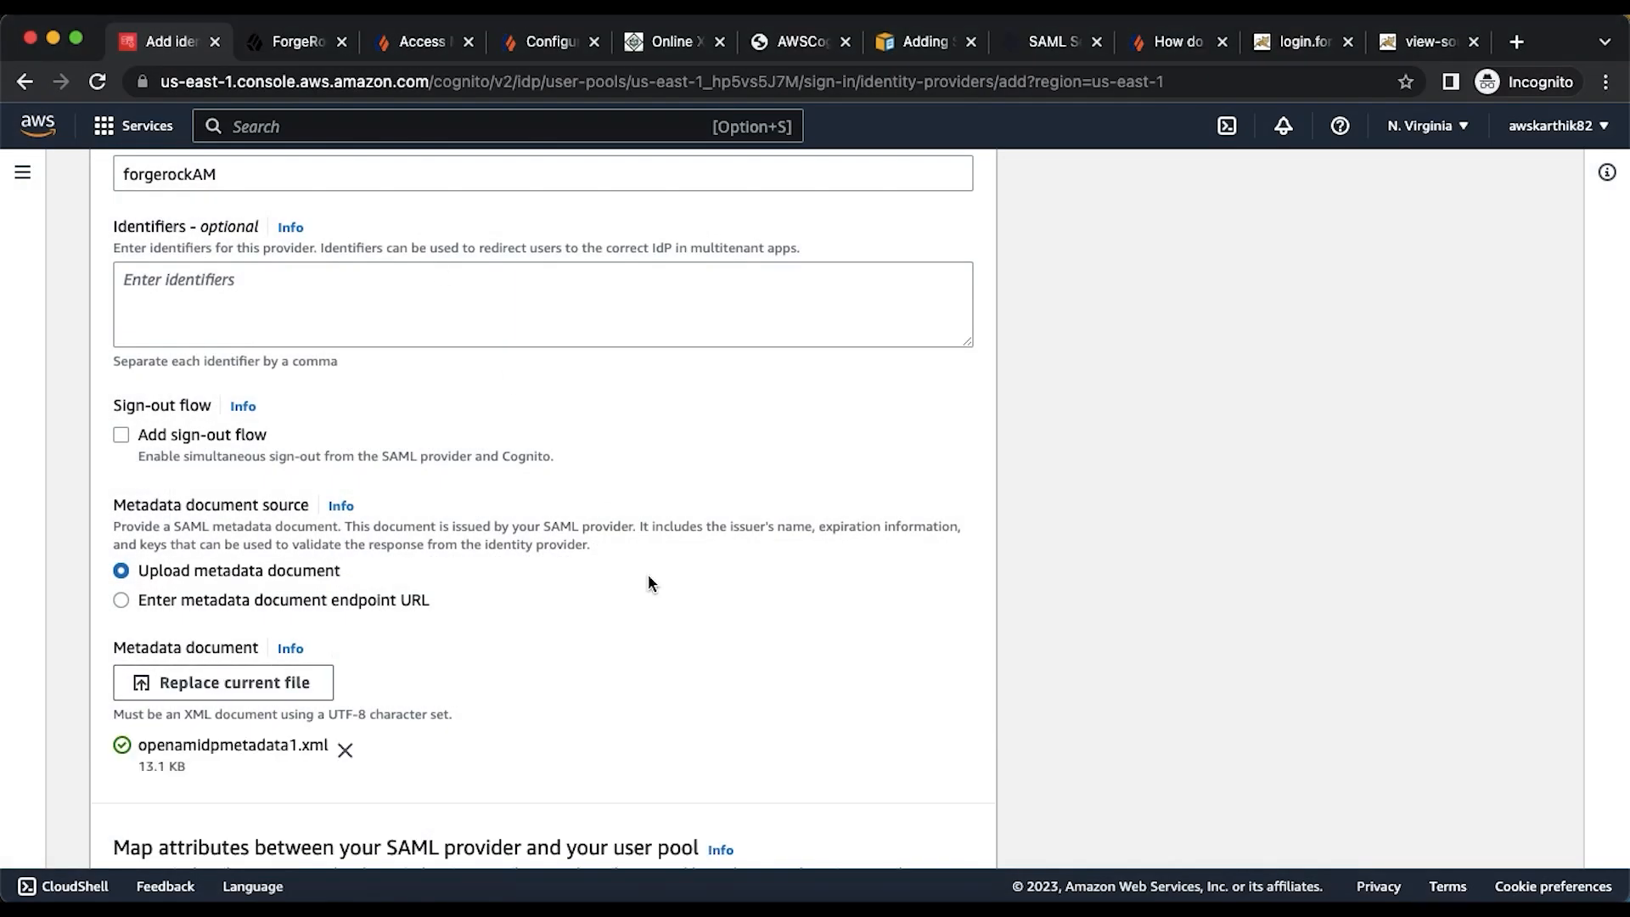
# - Add an attribute mapping row for the email user pool attribute
pyautogui.scroll(-3, 648, 582)
pyautogui.click(301, 757)
pyautogui.scroll(-1, 298, 751)
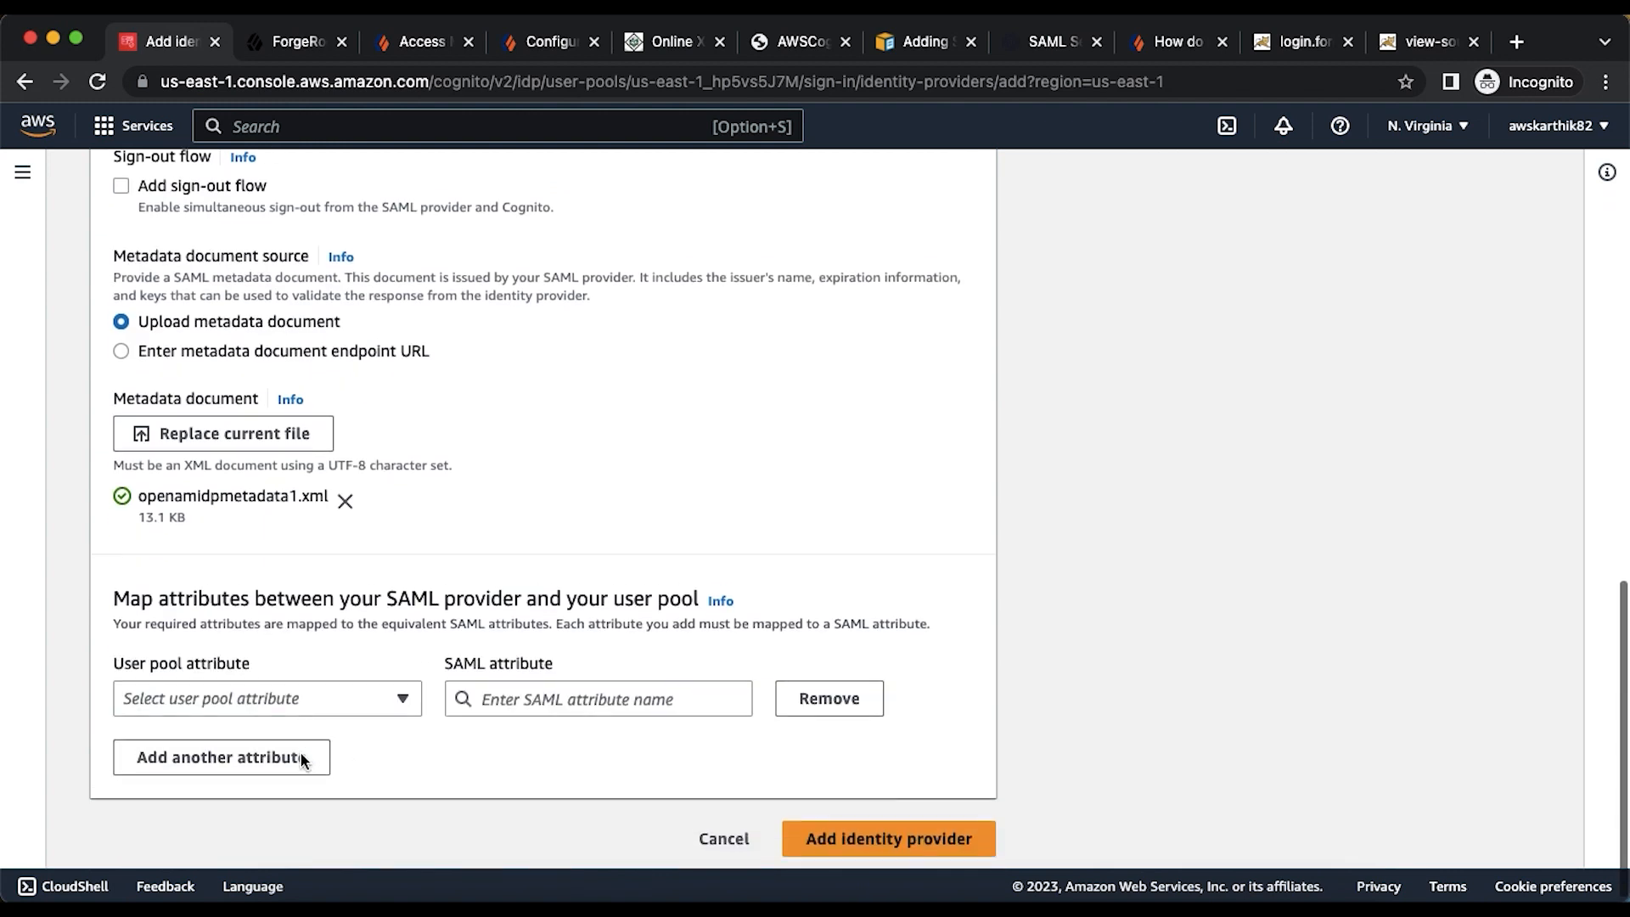
pyautogui.click(363, 689)
pyautogui.scroll(1, 281, 479)
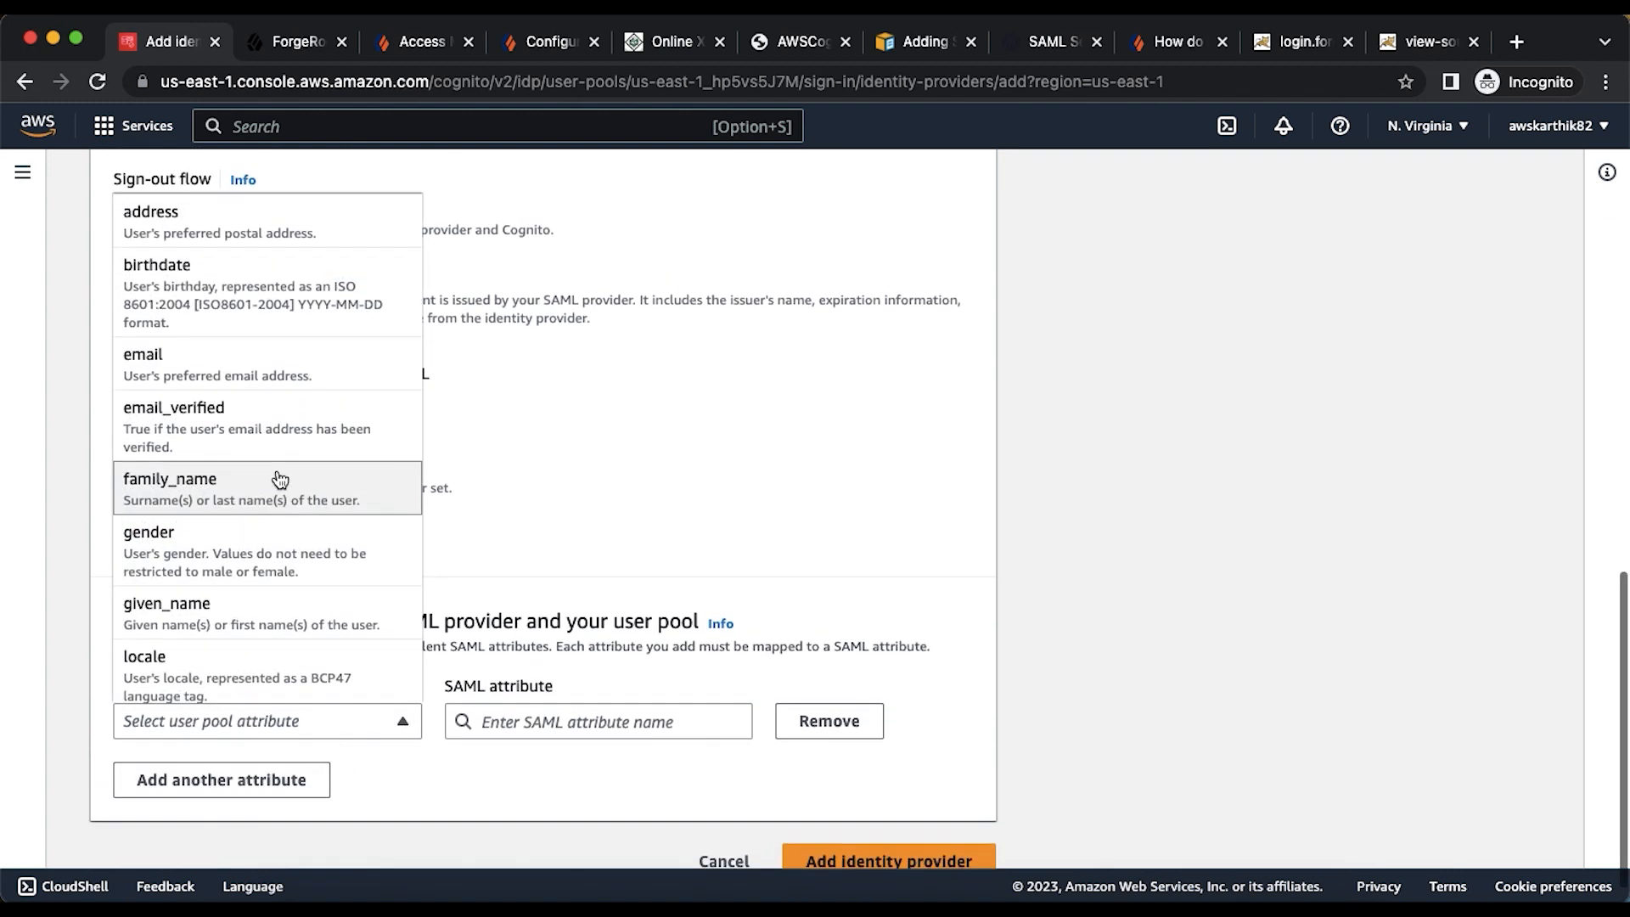
pyautogui.scroll(-1, 280, 480)
pyautogui.scroll(-3, 280, 480)
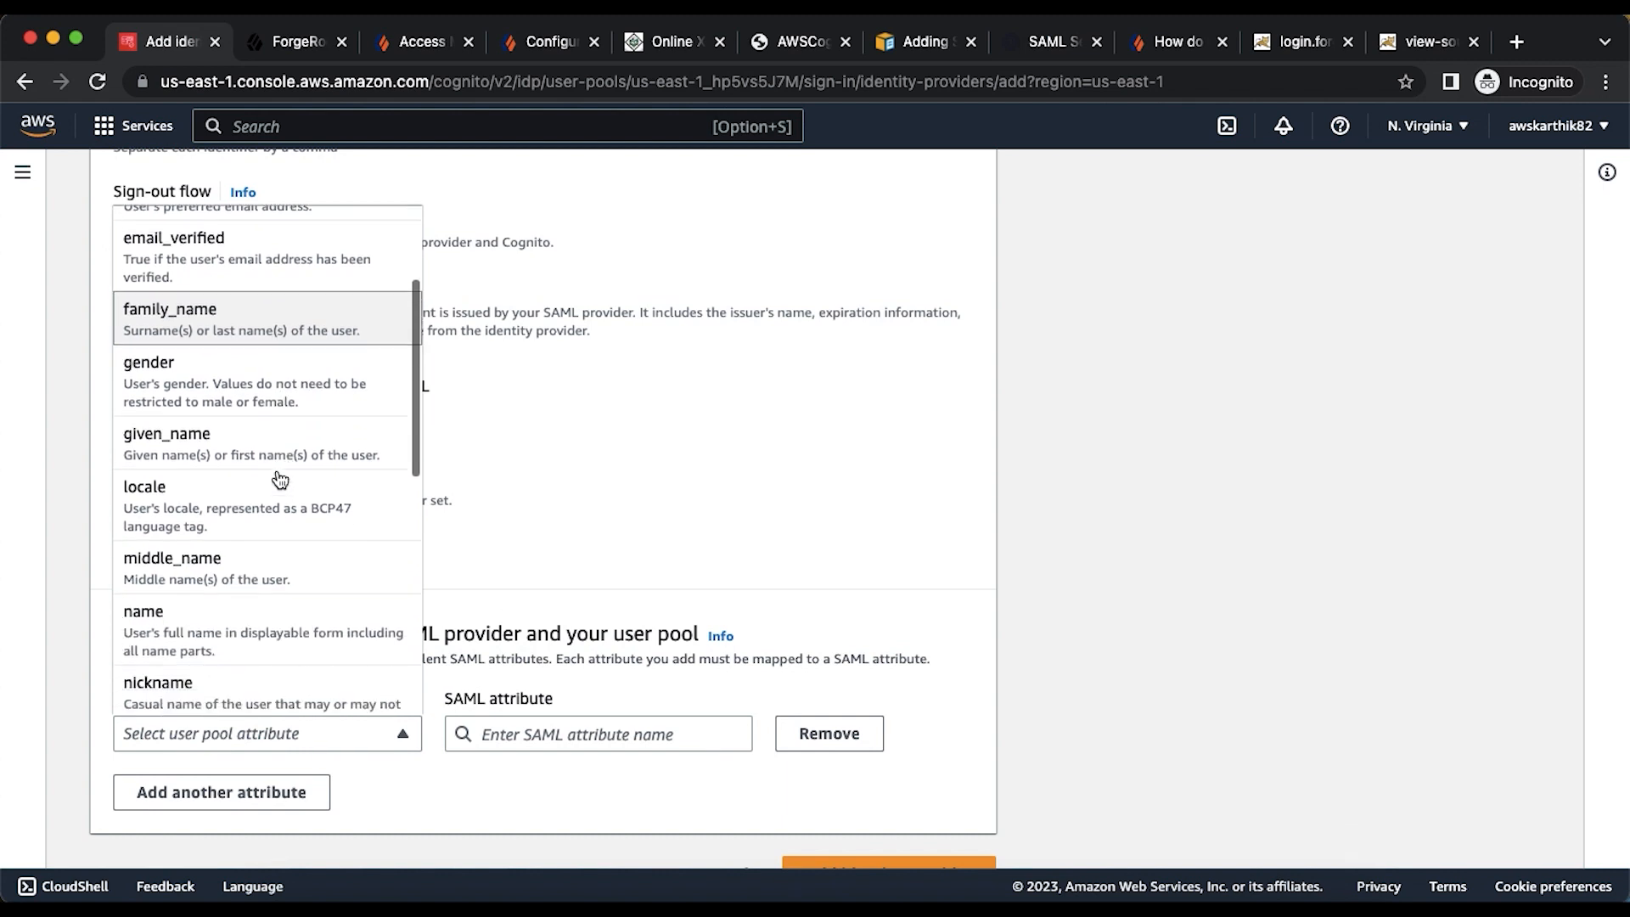
pyautogui.scroll(-5, 281, 480)
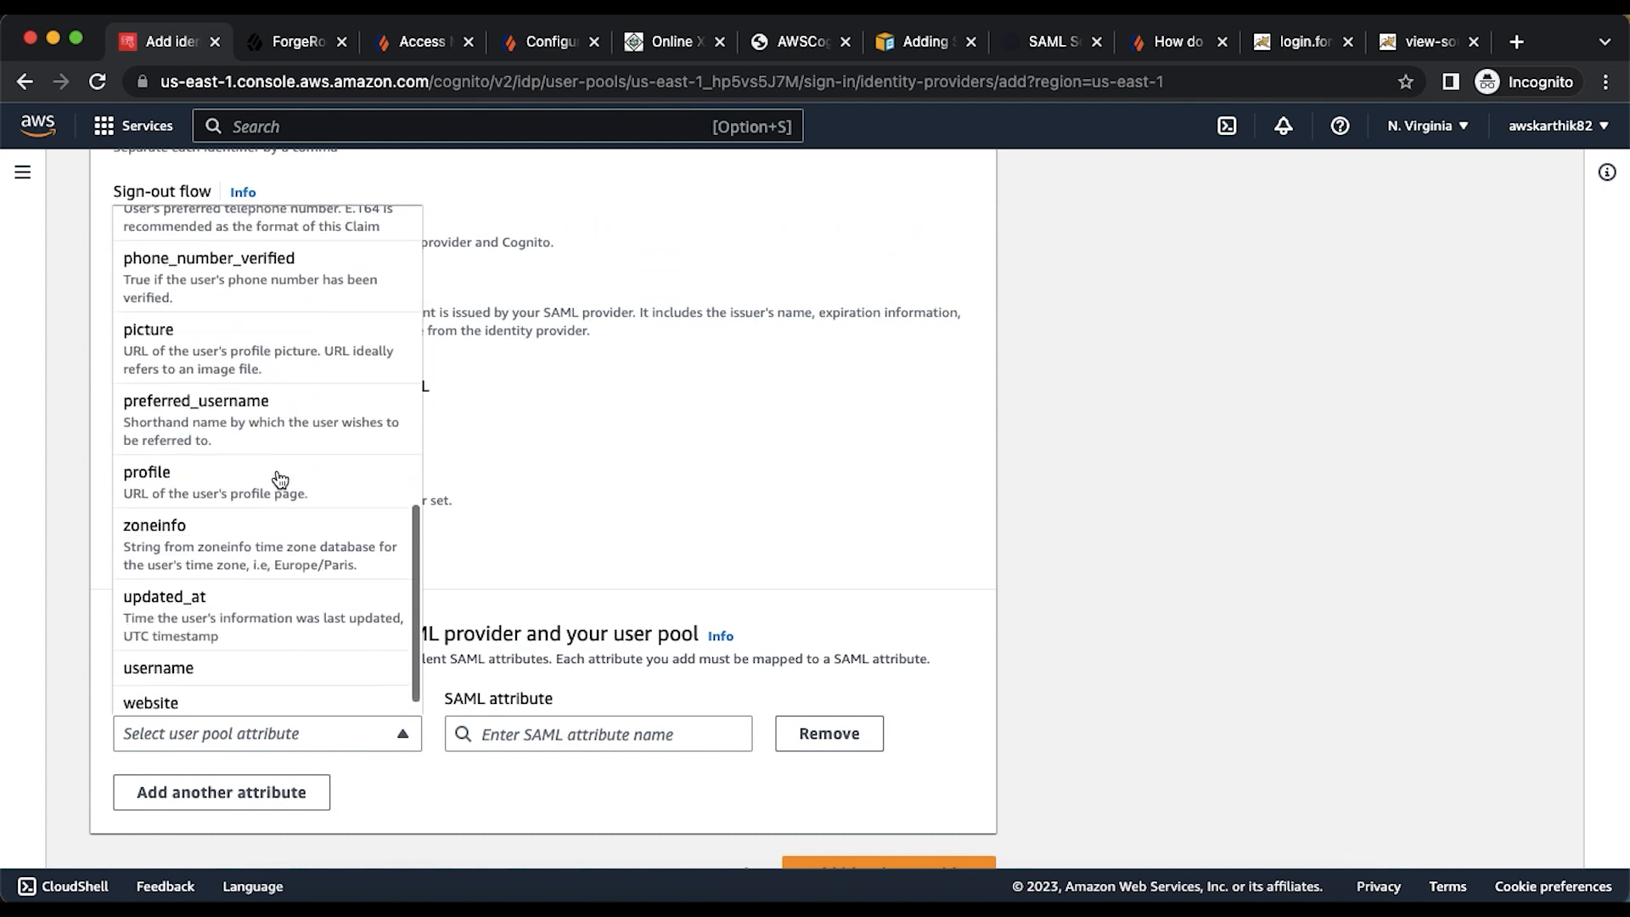
pyautogui.scroll(10, 280, 479)
pyautogui.click(239, 390)
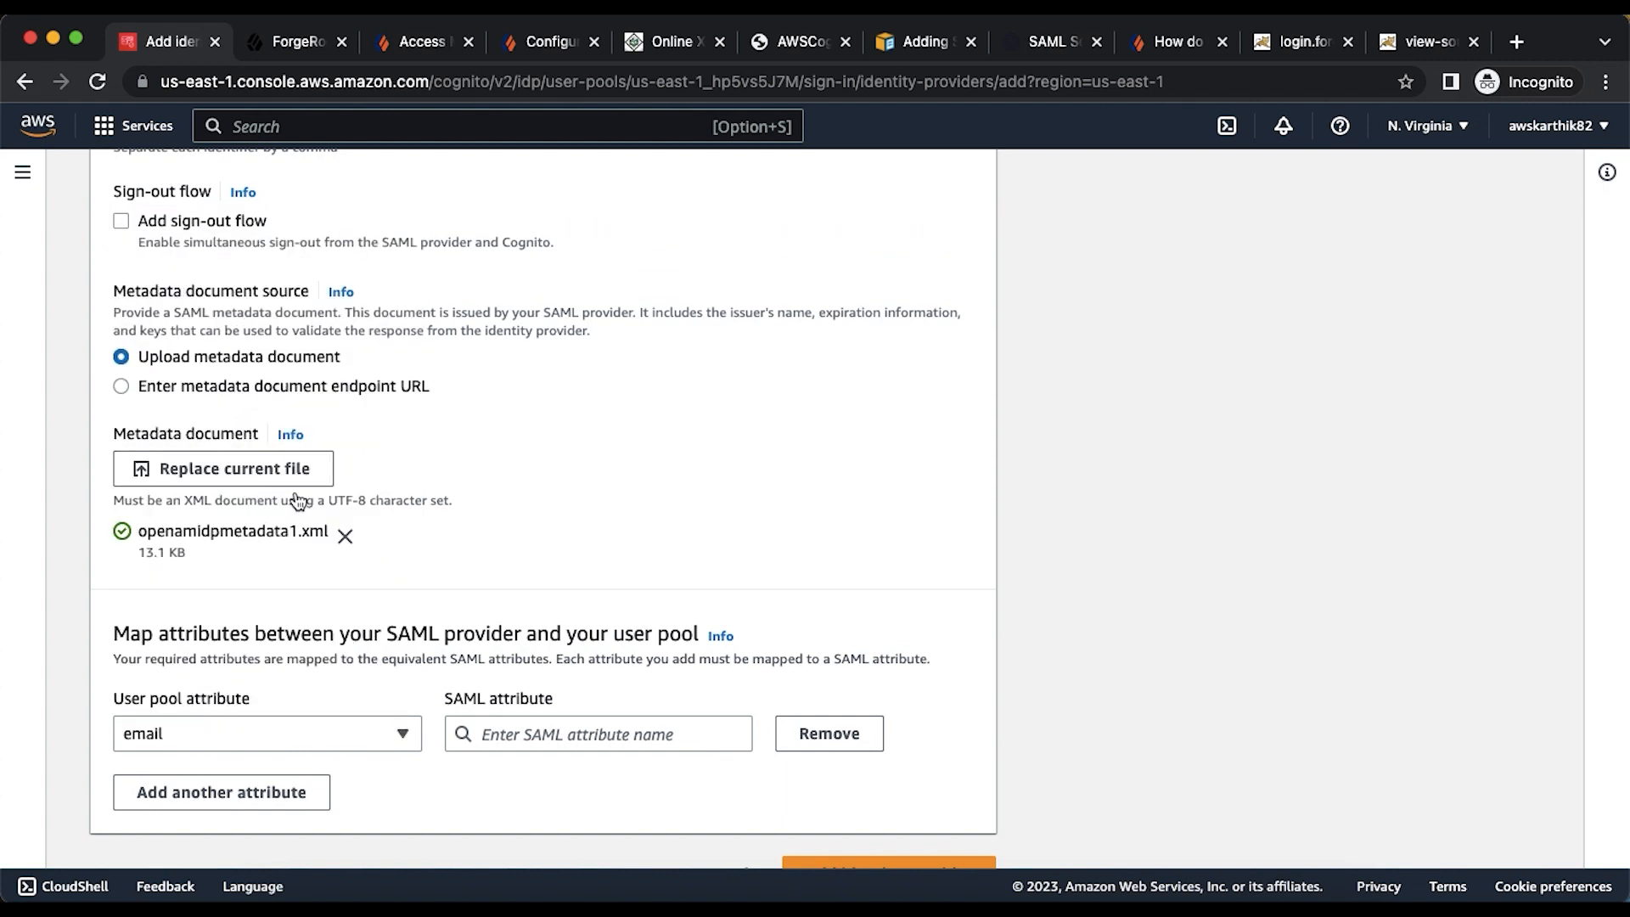
pyautogui.click(529, 740)
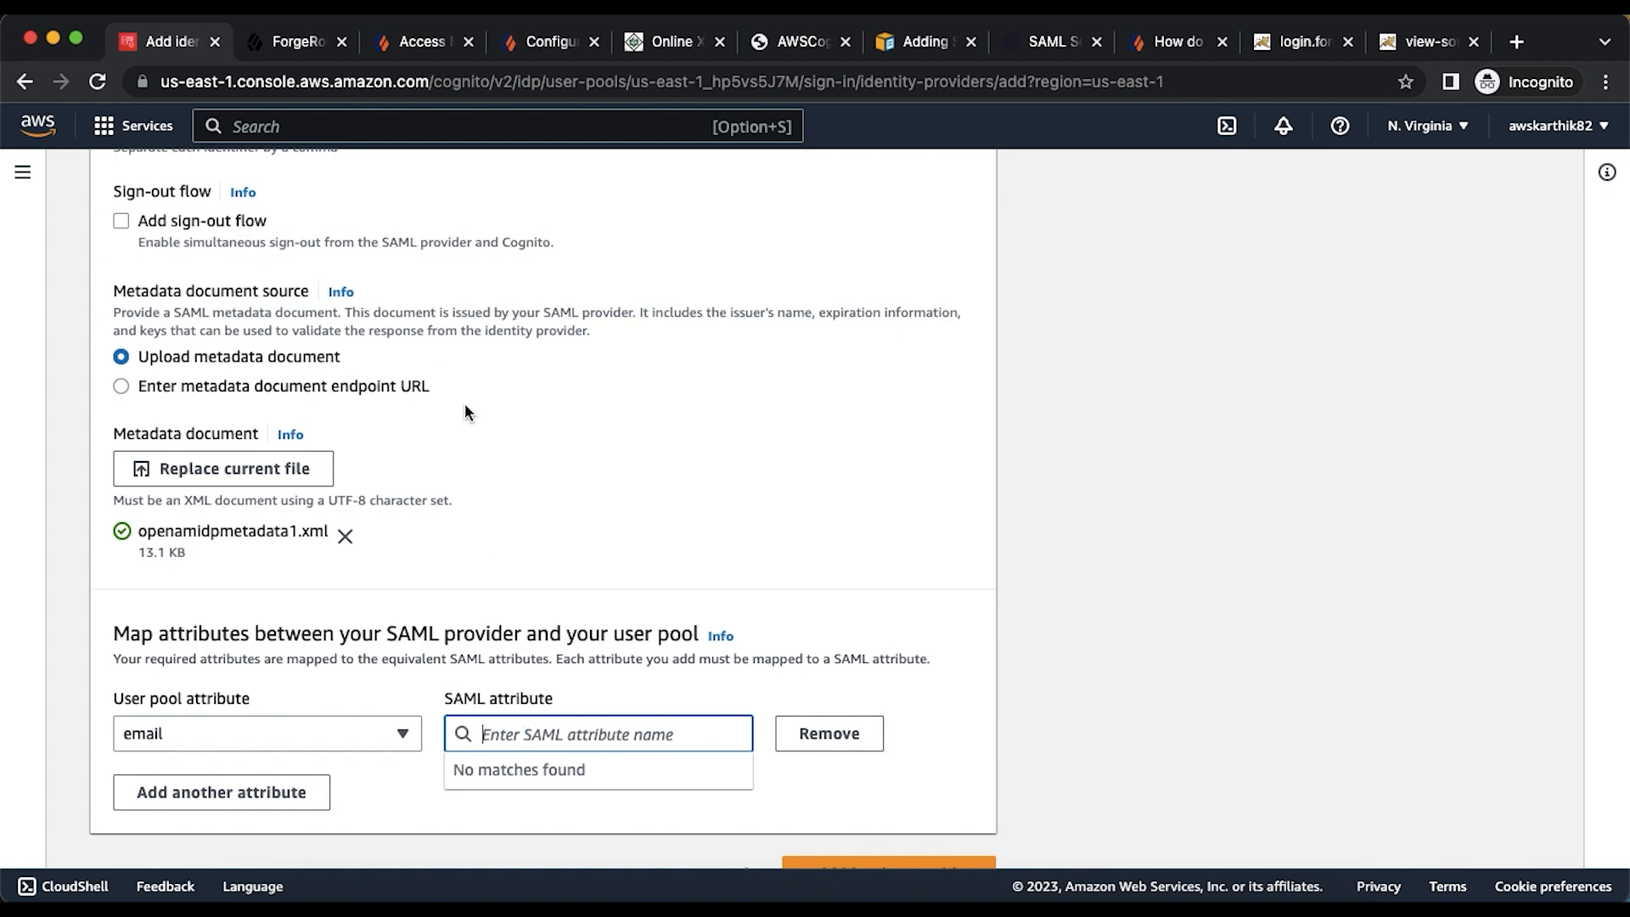
# - Begin mail as email's SAML attribute, then check the Cognito SP's attribute map in ForgeRock
pyautogui.write('mail')
pyautogui.click(280, 54)
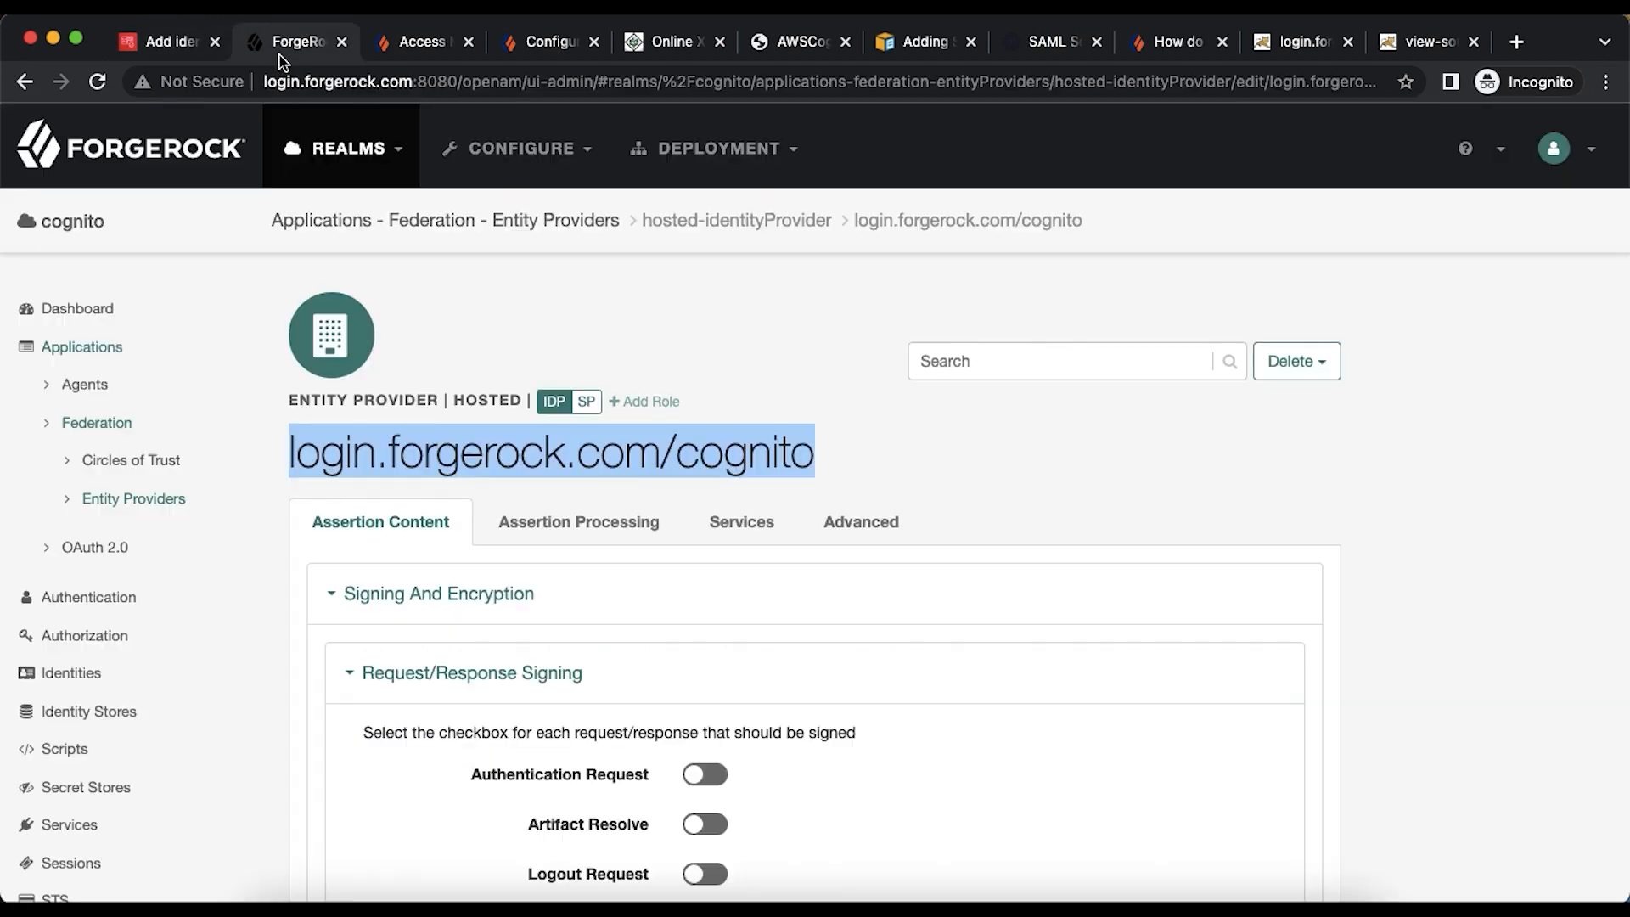
pyautogui.click(122, 498)
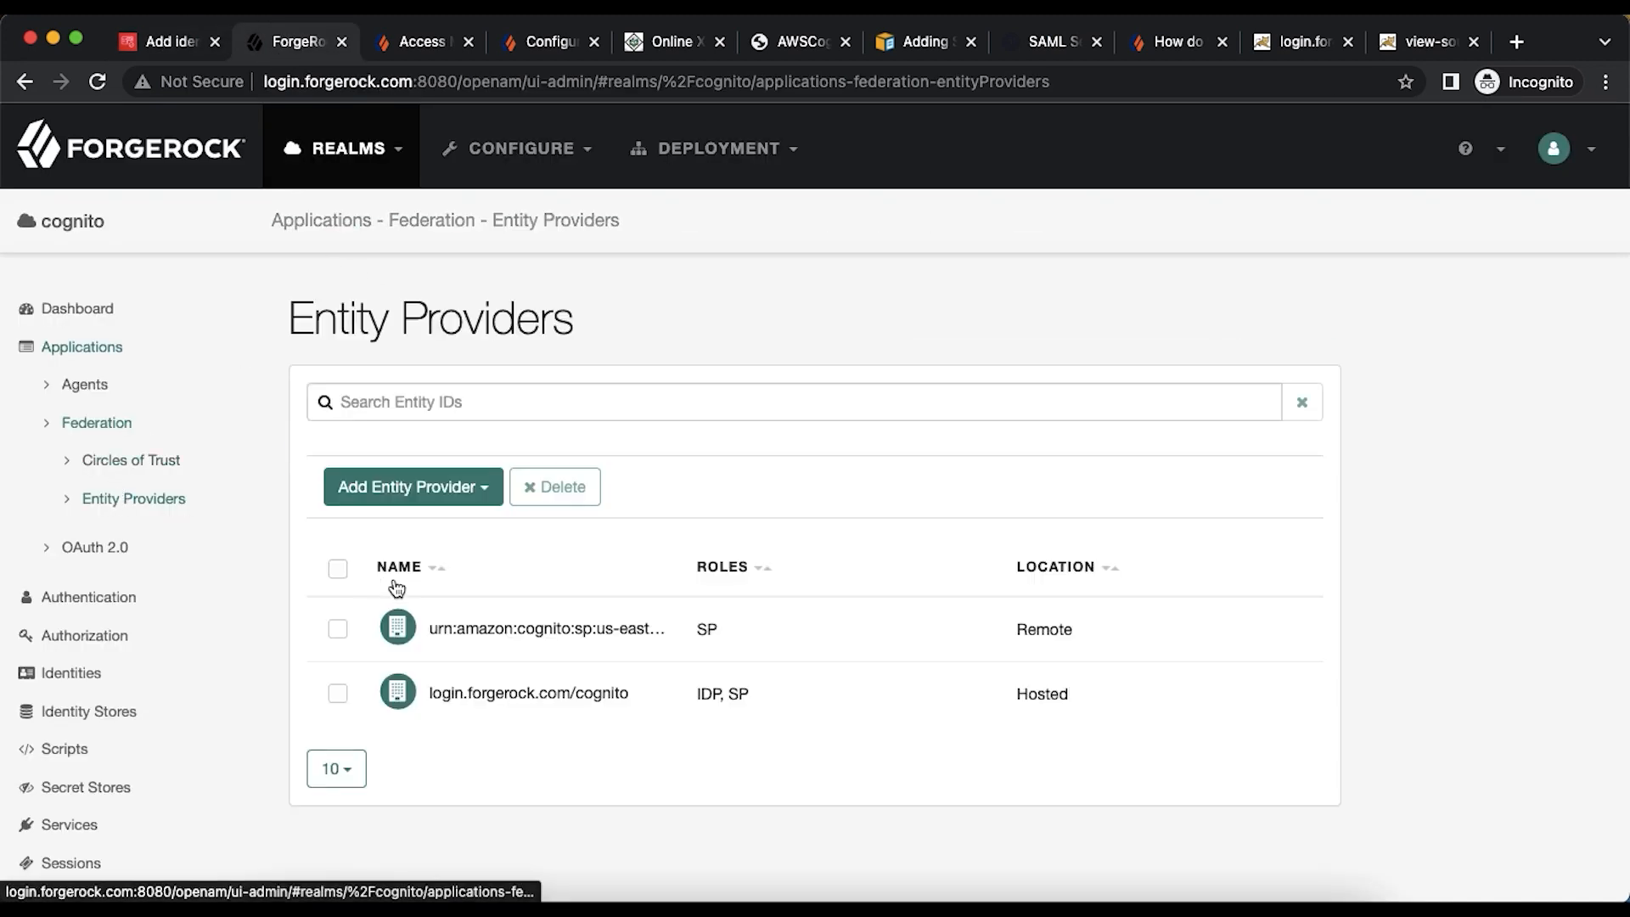
pyautogui.click(478, 632)
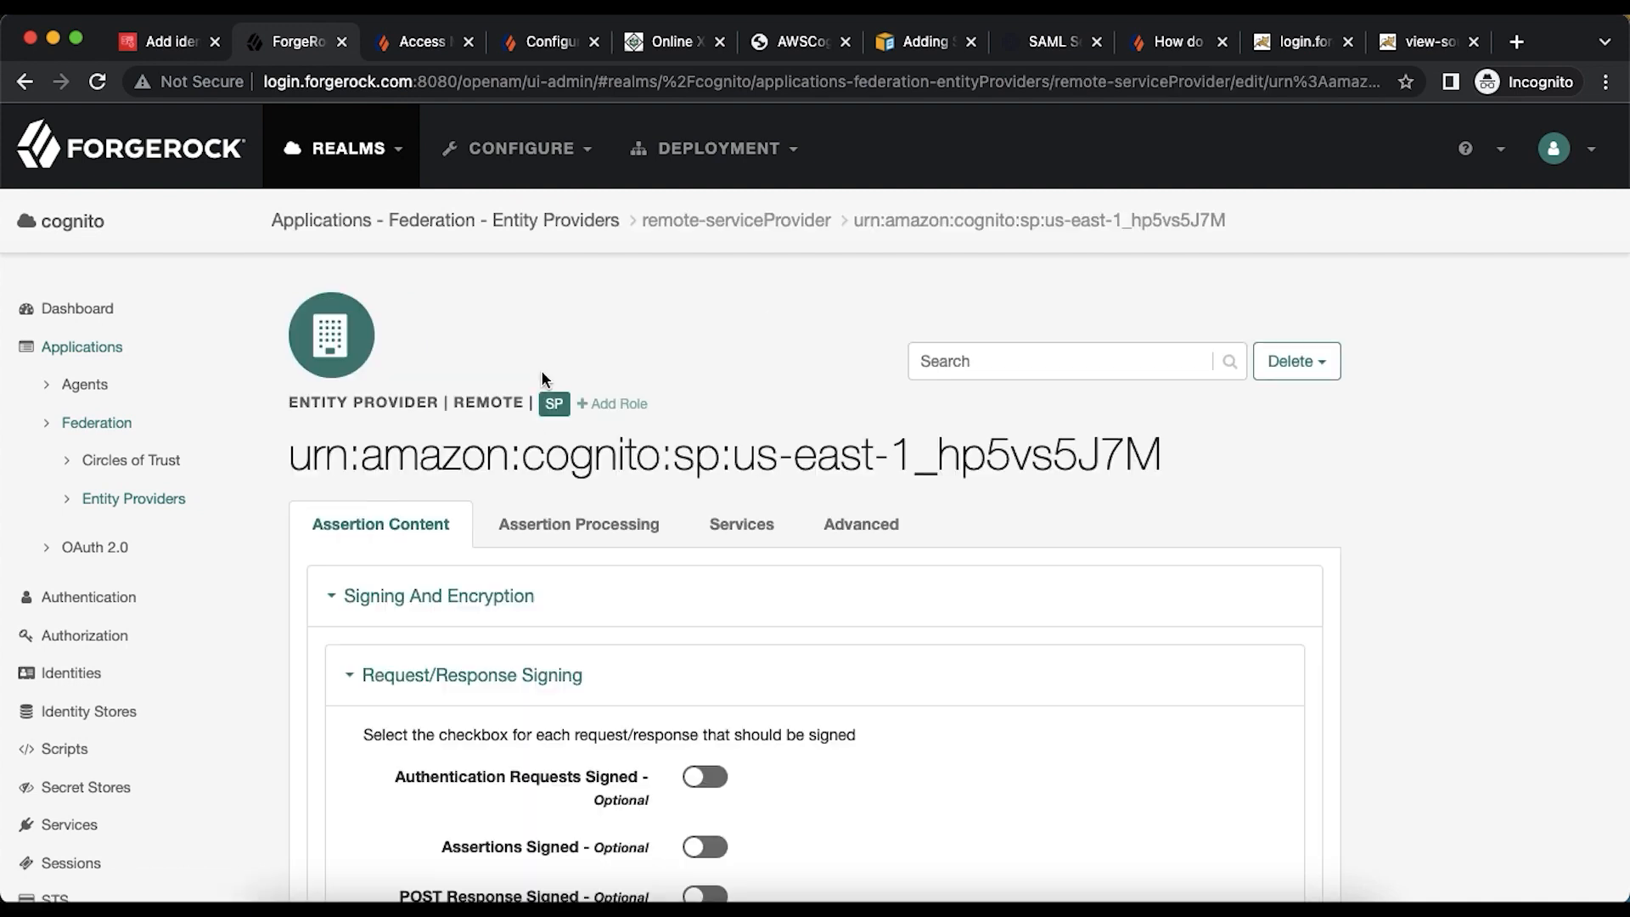
pyautogui.click(584, 513)
pyautogui.scroll(-5, 984, 511)
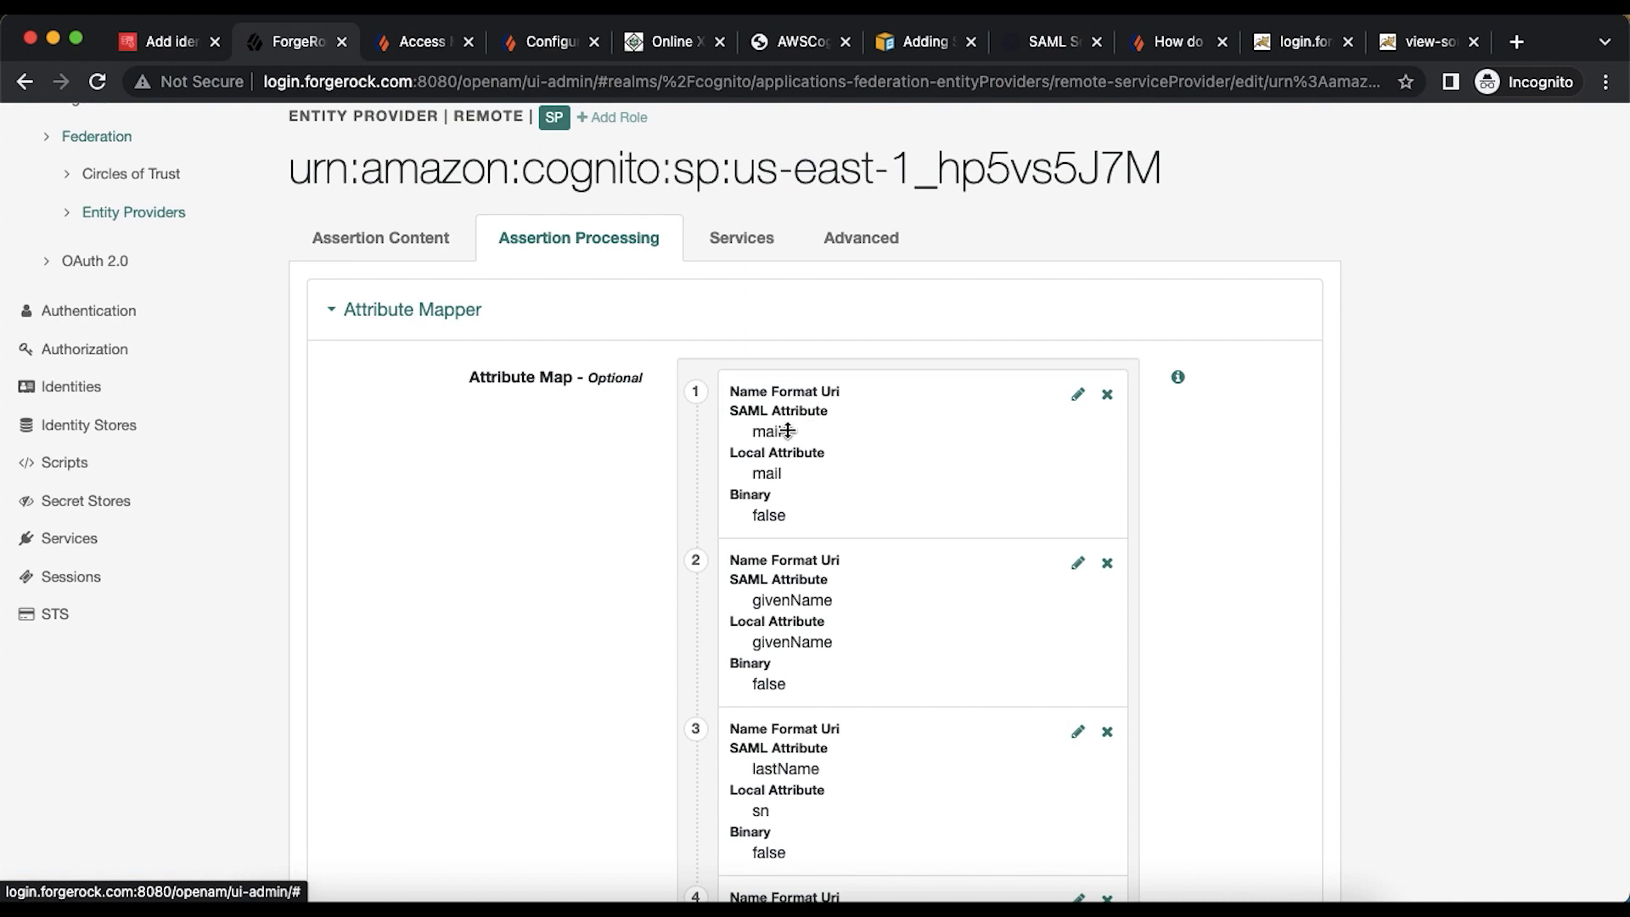
pyautogui.scroll(-3, 810, 601)
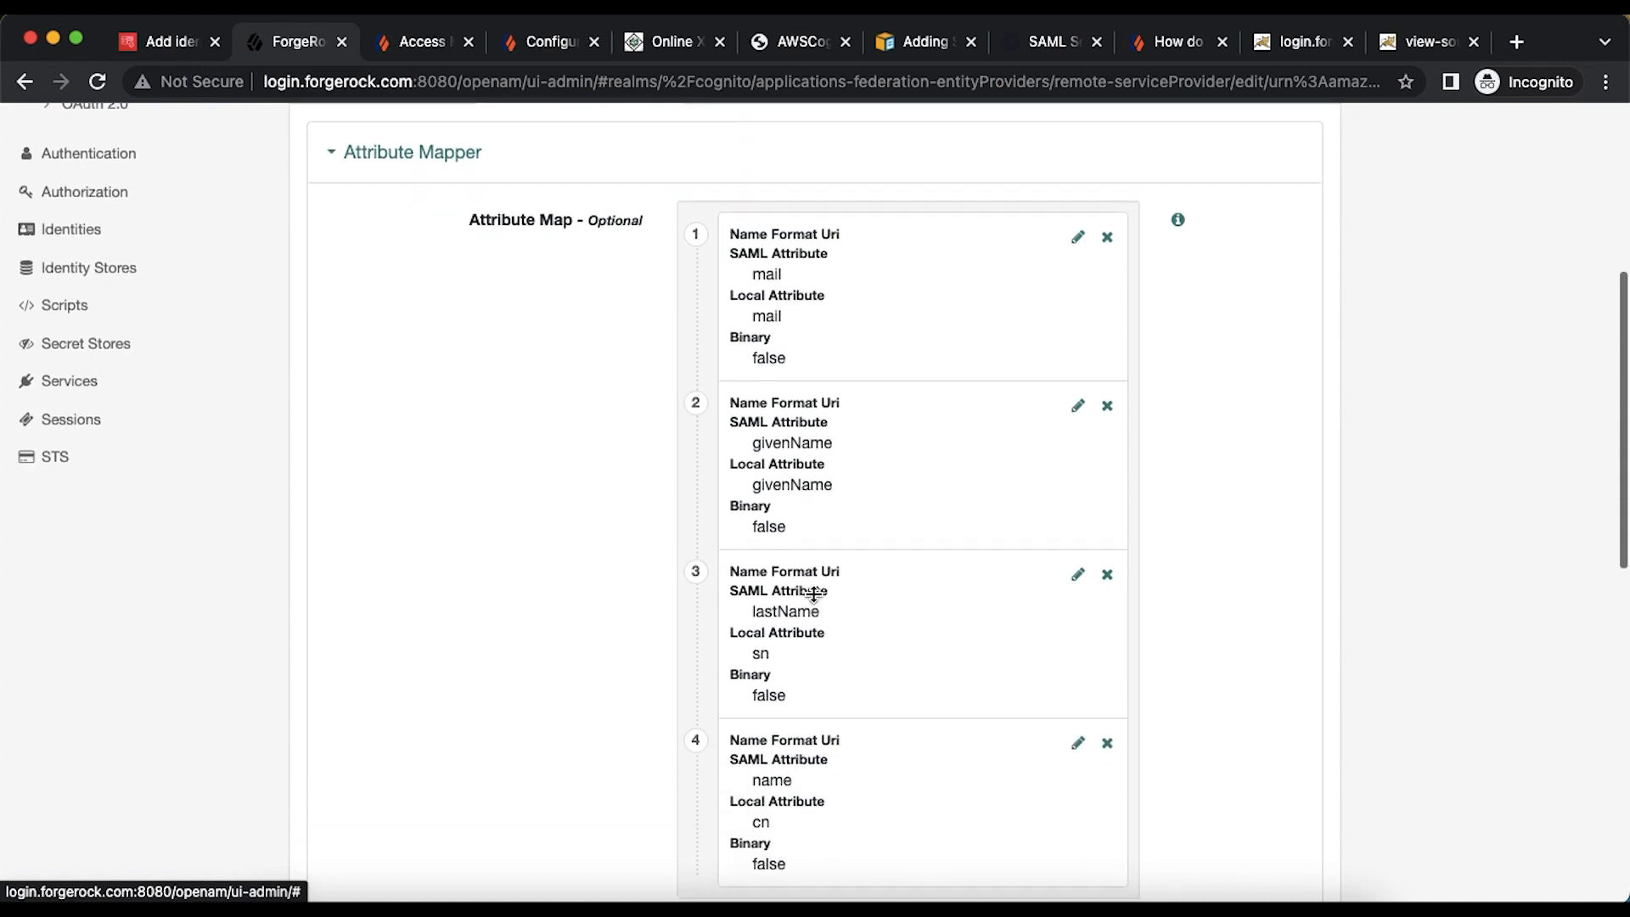
# - Map the user pool's given_name attribute to the SAML attribute givenName
pyautogui.click(161, 43)
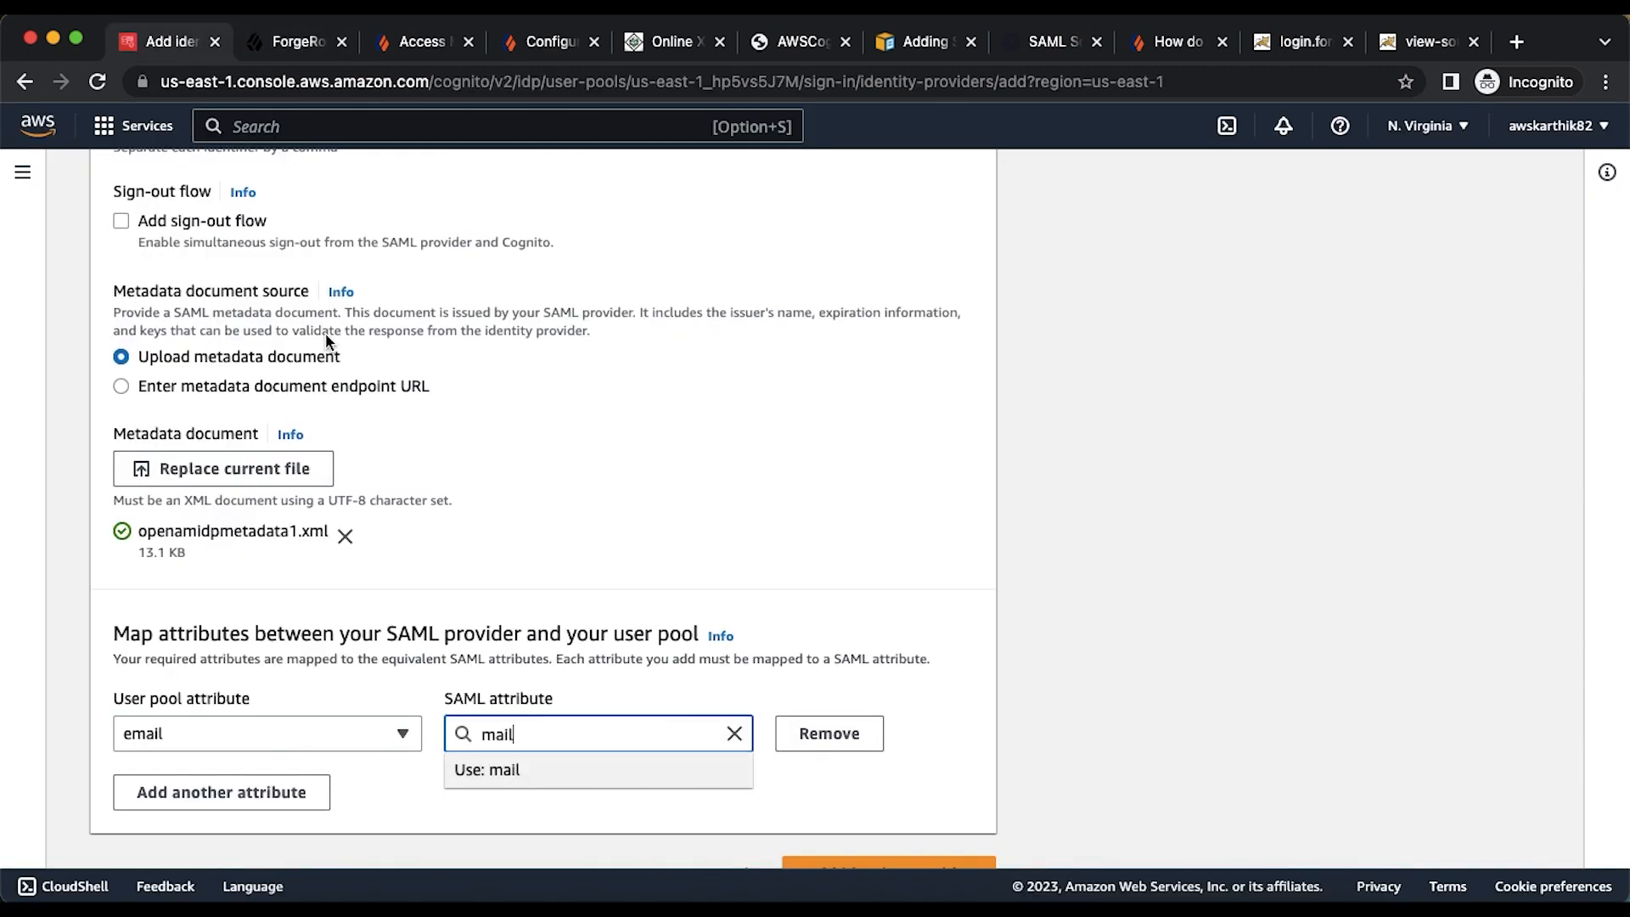
pyautogui.scroll(-1, 383, 424)
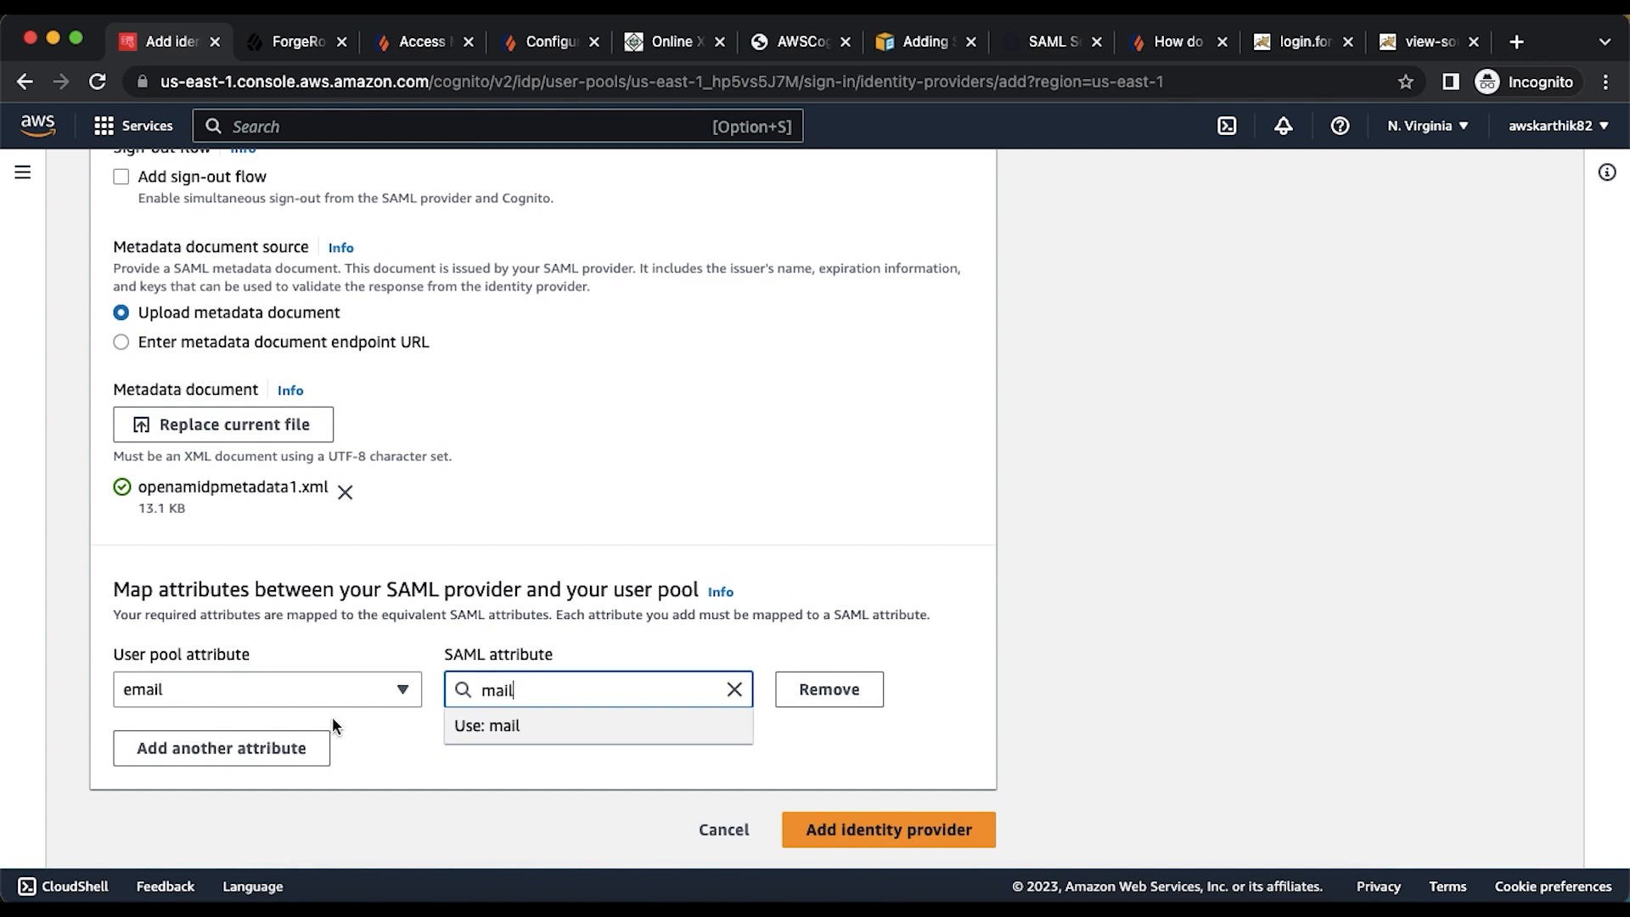
pyautogui.click(285, 751)
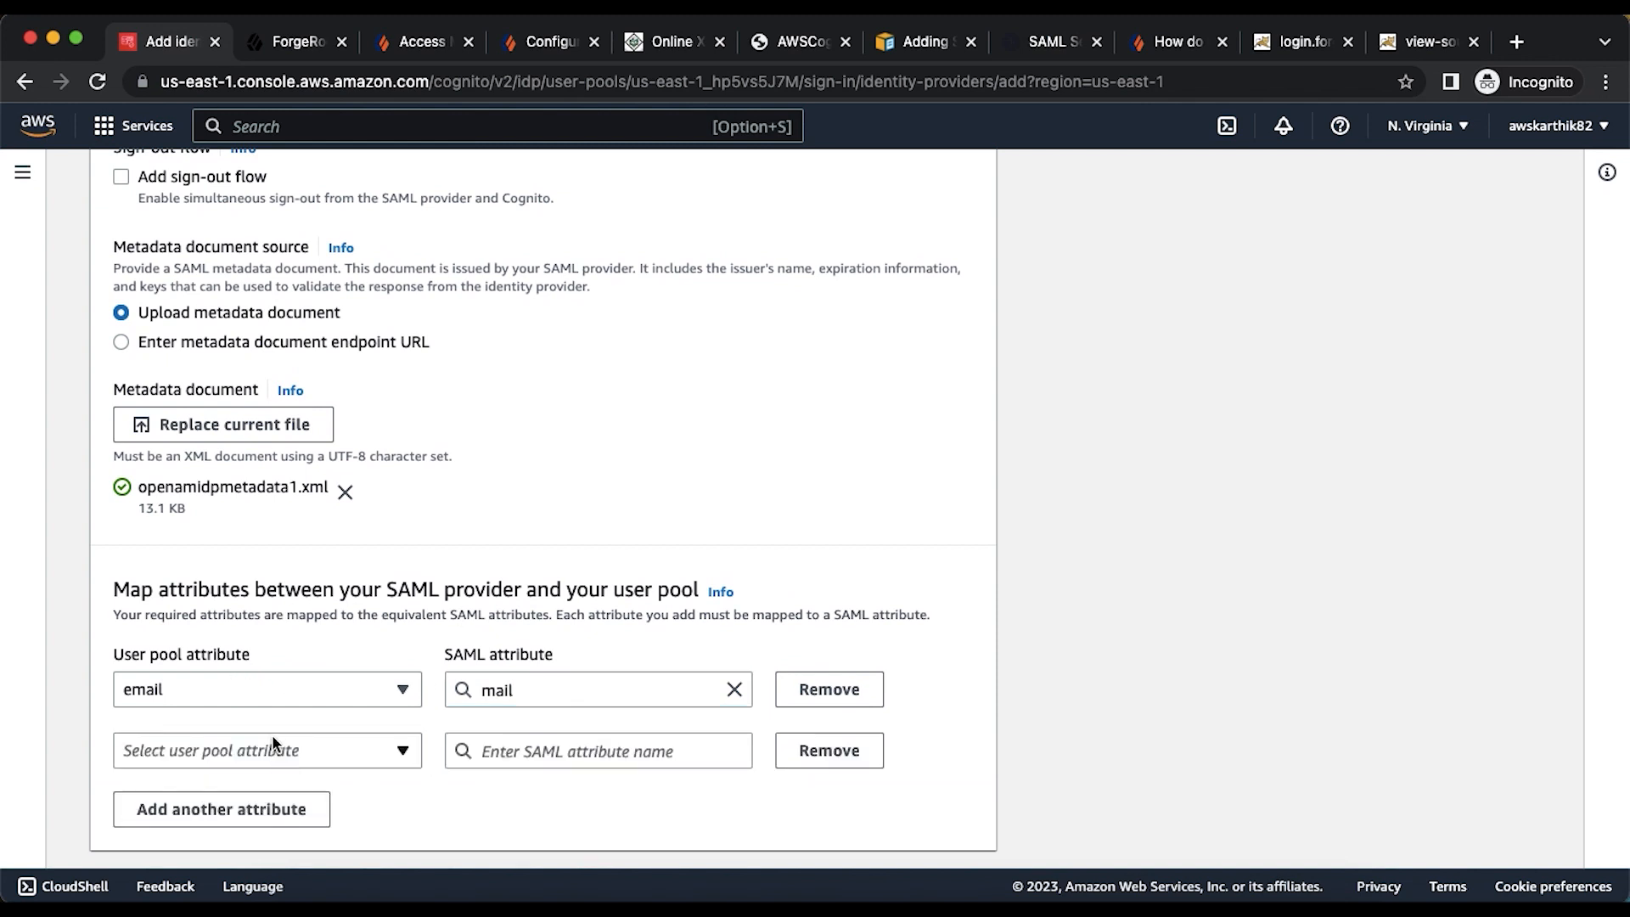
pyautogui.click(271, 739)
pyautogui.click(233, 587)
pyautogui.click(485, 746)
pyautogui.write('givenN')
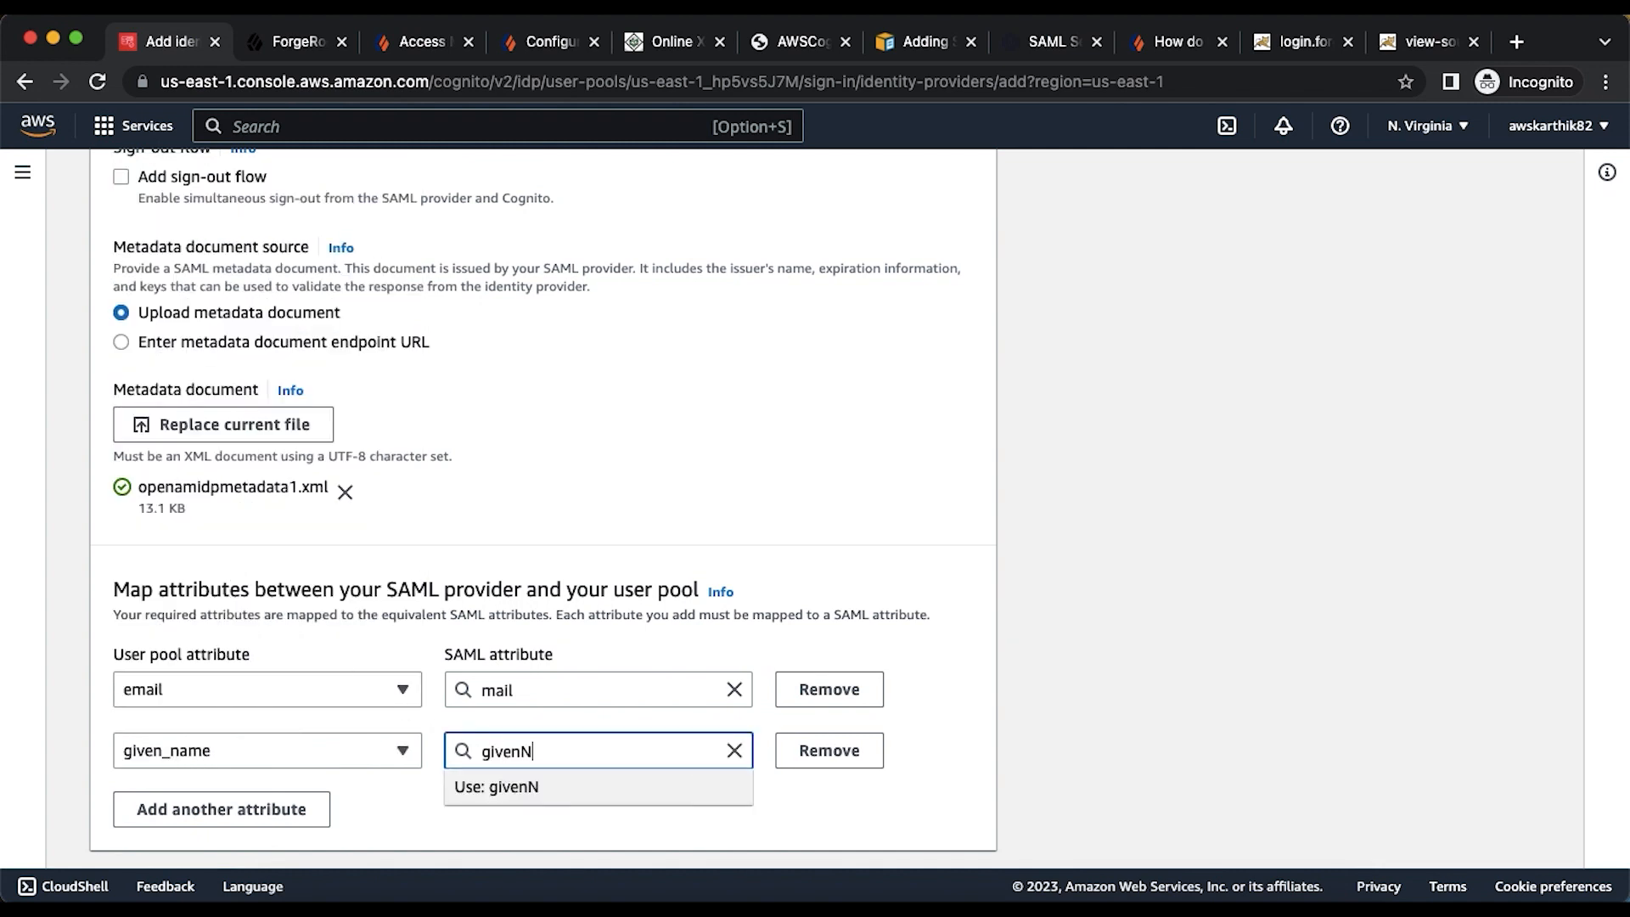
pyautogui.write('ame')
# - Add a mapping from the name user pool attribute to the SAML attribute name
pyautogui.click(254, 808)
pyautogui.click(258, 809)
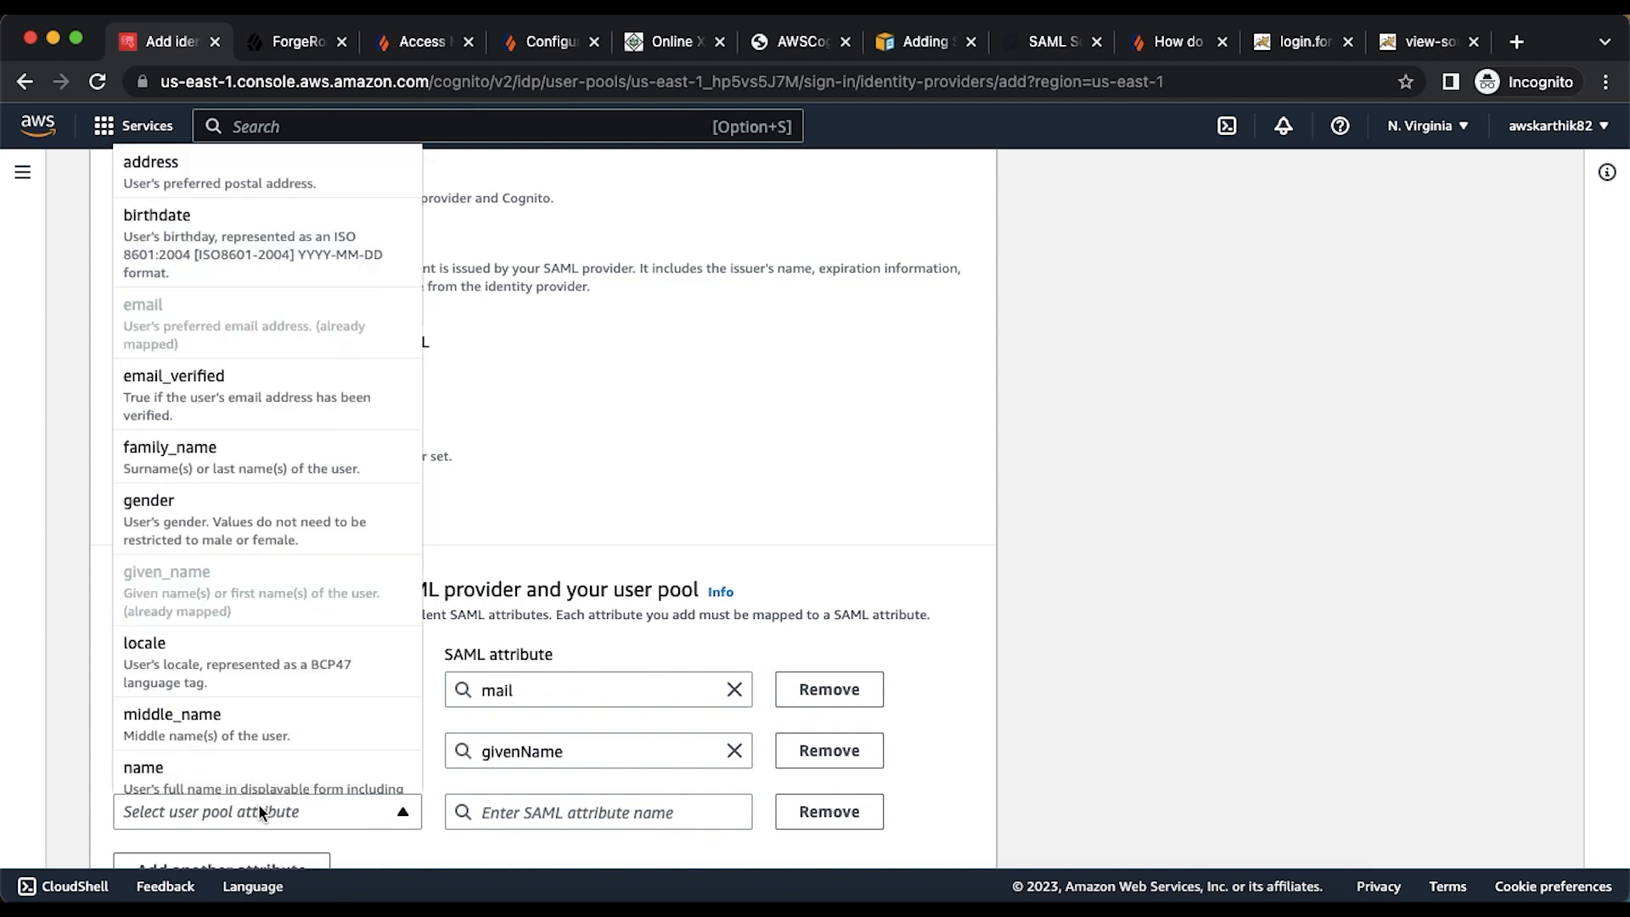
pyautogui.click(236, 743)
pyautogui.click(236, 799)
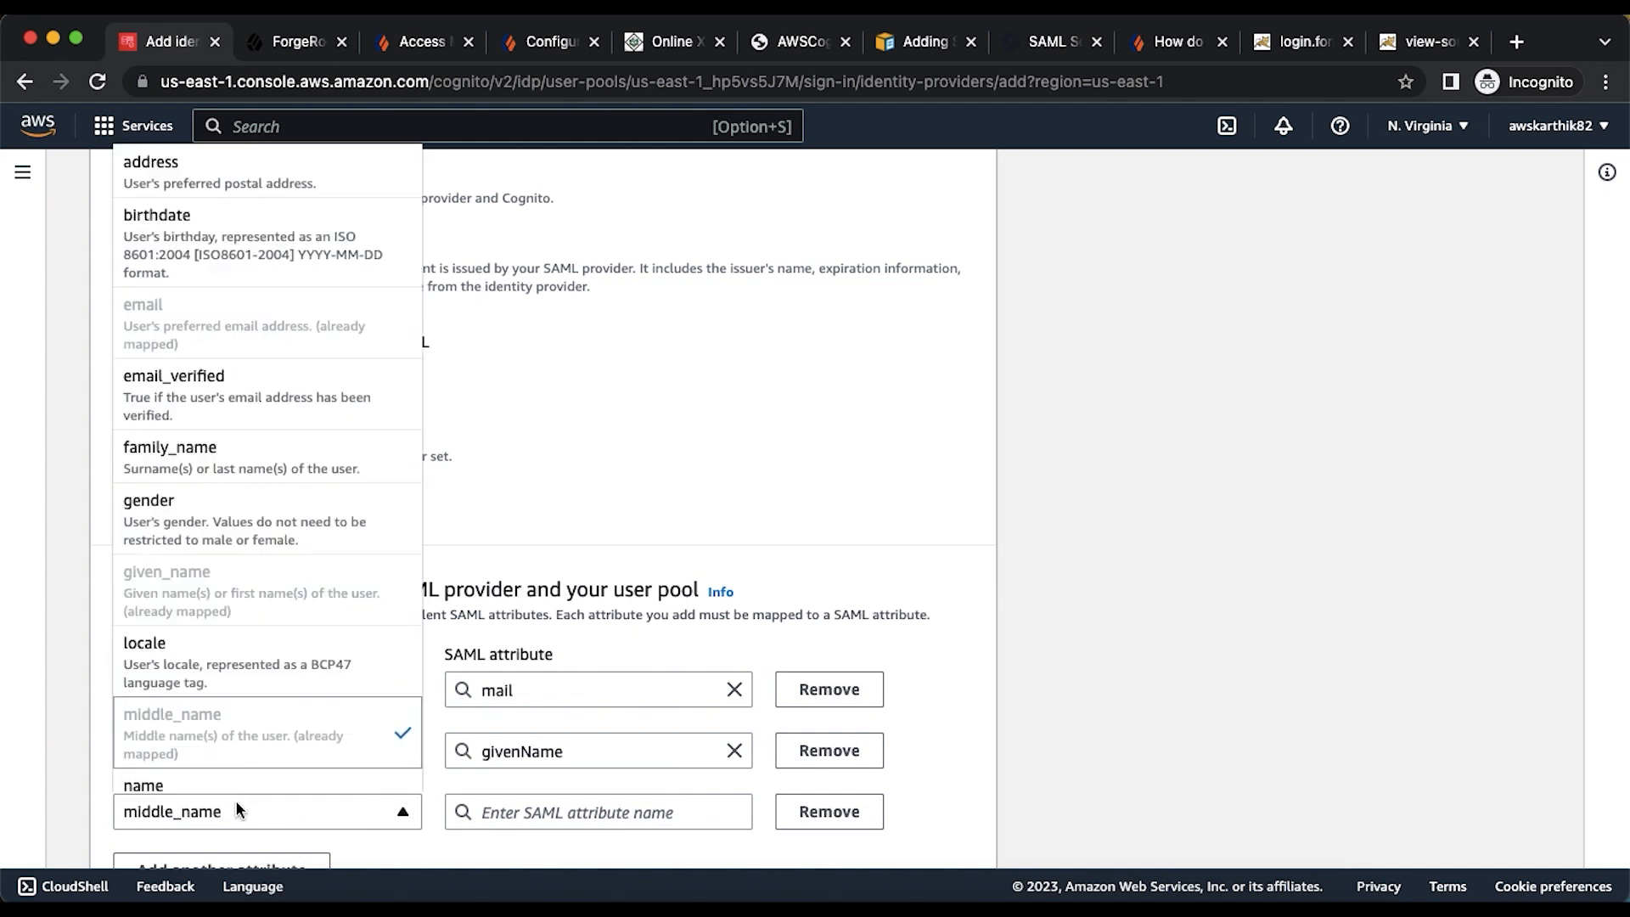
pyautogui.click(219, 784)
pyautogui.click(536, 811)
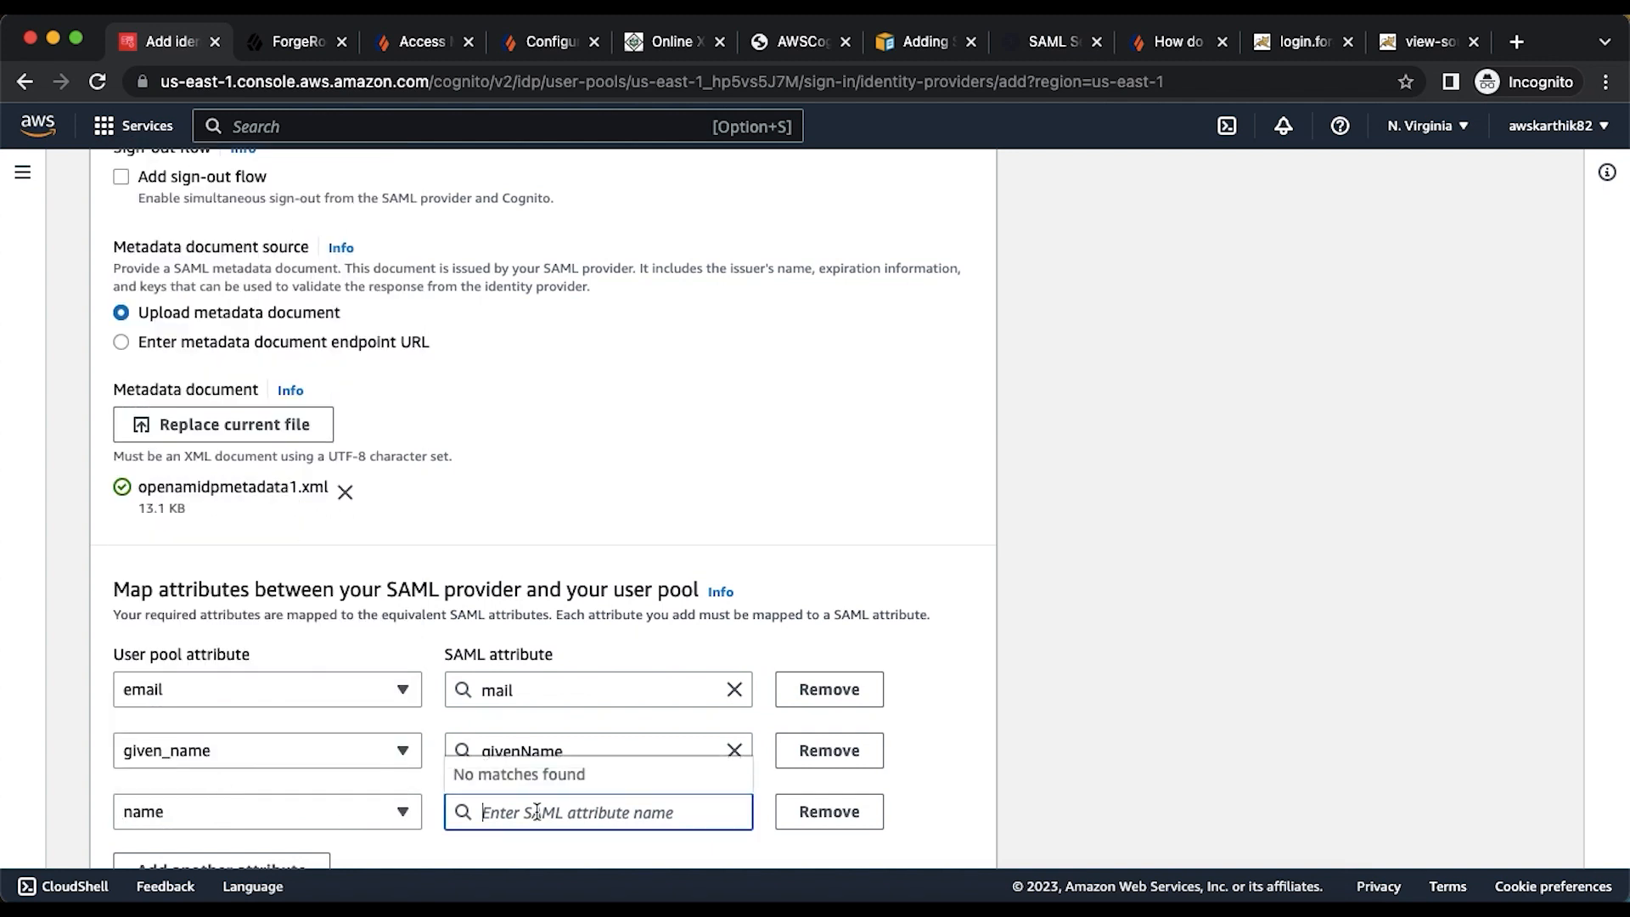
pyautogui.write('name')
pyautogui.click(939, 744)
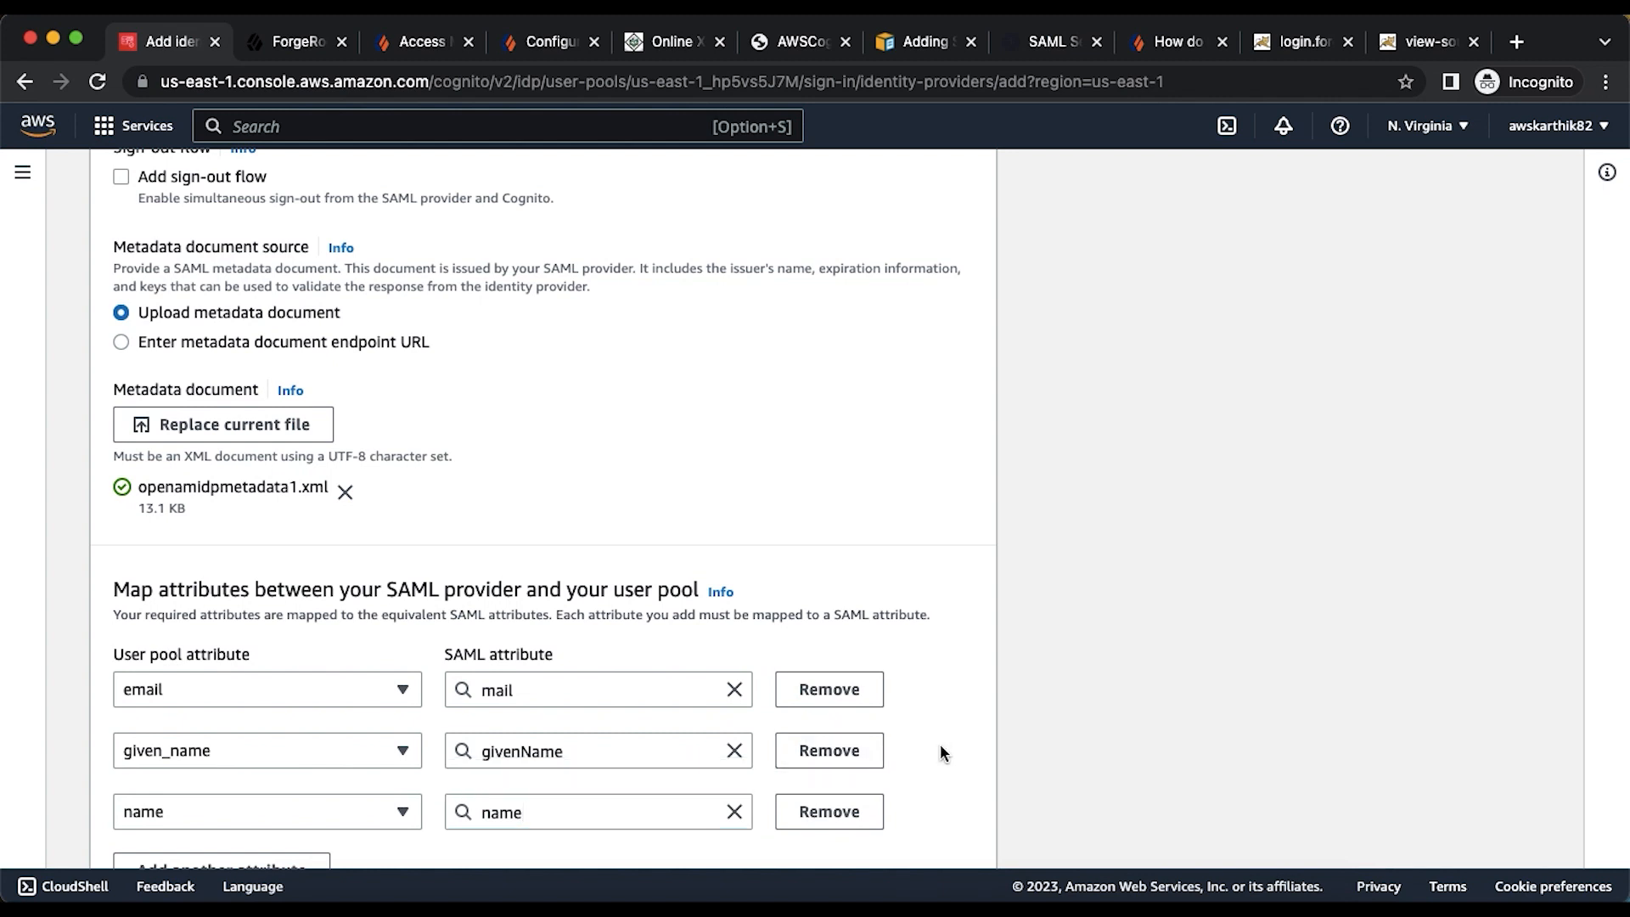
# - Map family_name to lastName and create the forgerockAM identity provider
pyautogui.scroll(-3, 595, 747)
pyautogui.click(255, 744)
pyautogui.click(277, 746)
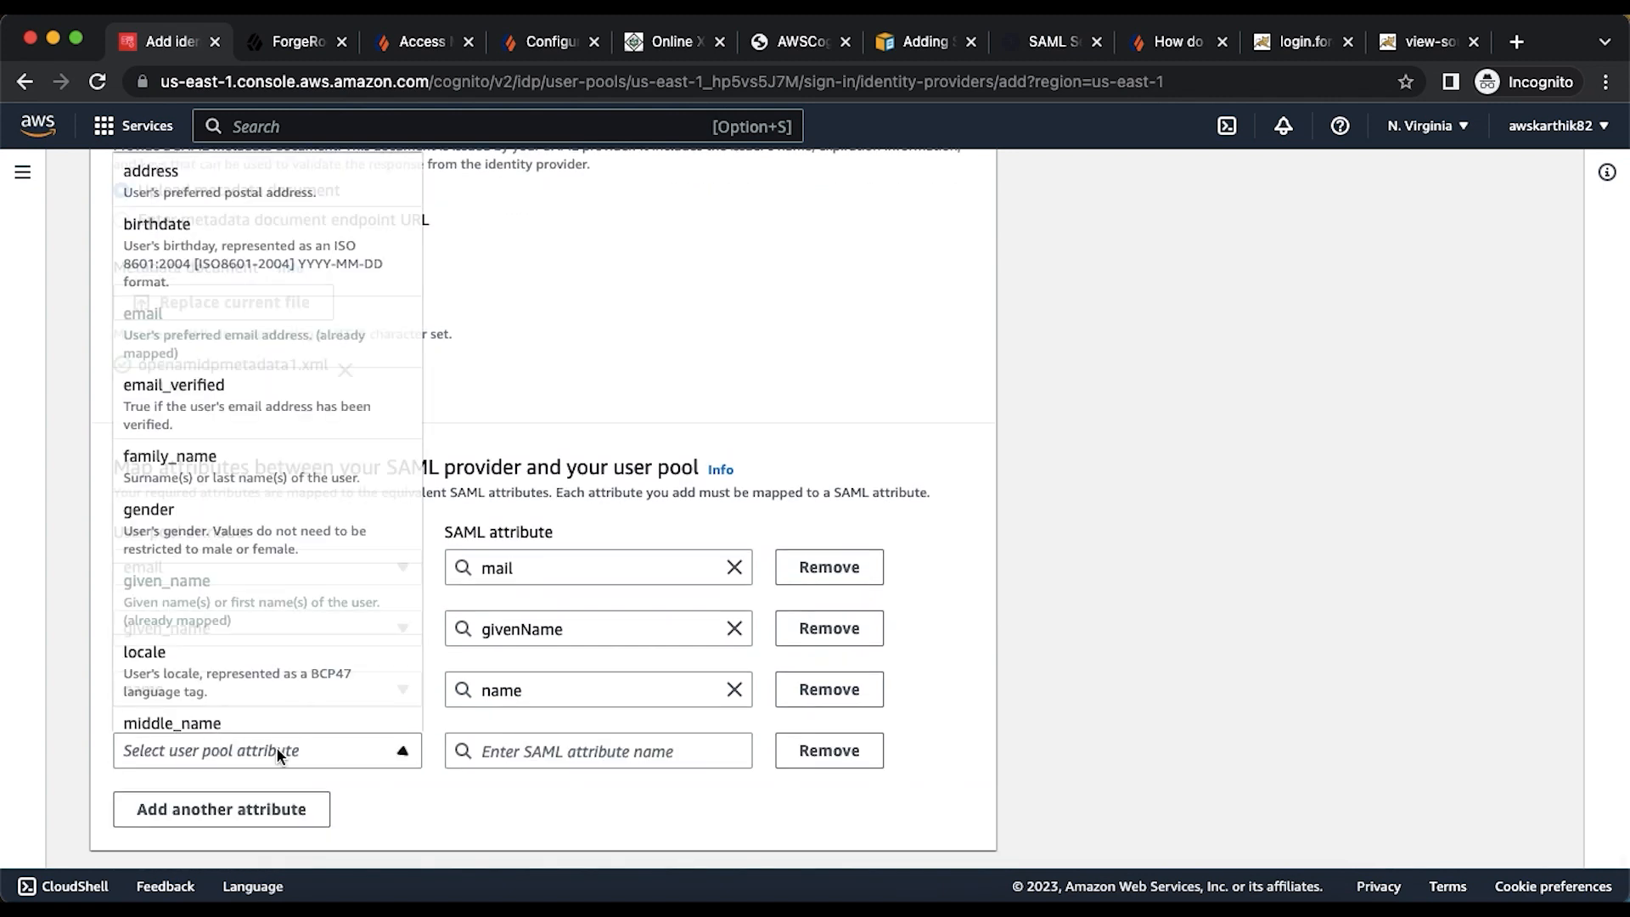
pyautogui.scroll(5, 268, 509)
pyautogui.scroll(-5, 267, 514)
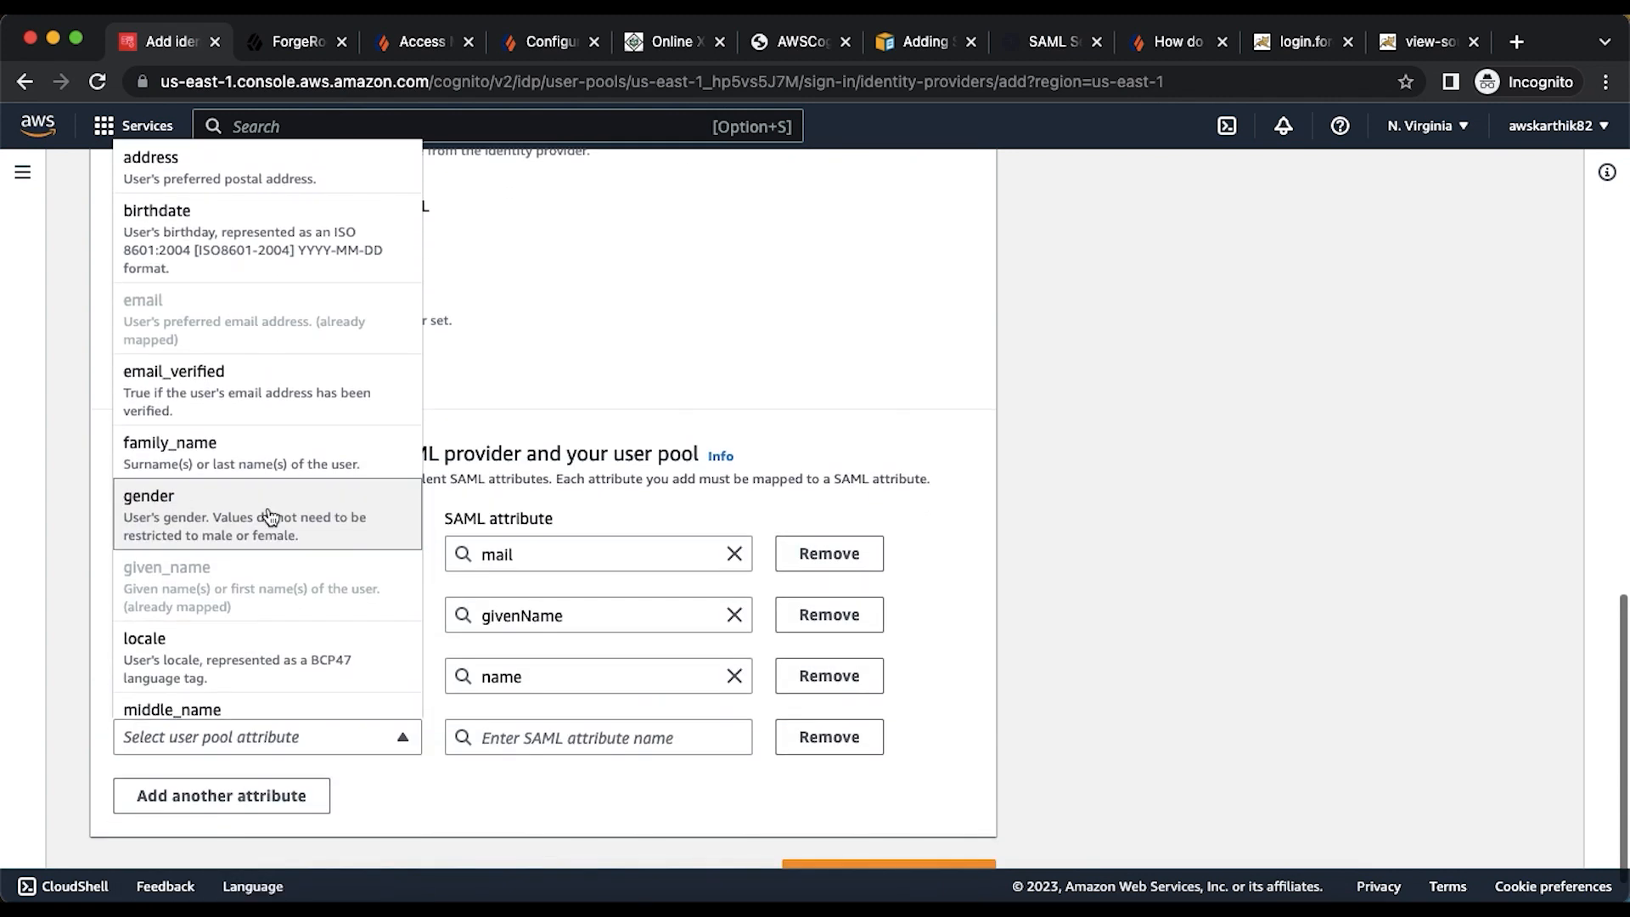
pyautogui.click(226, 465)
pyautogui.click(508, 744)
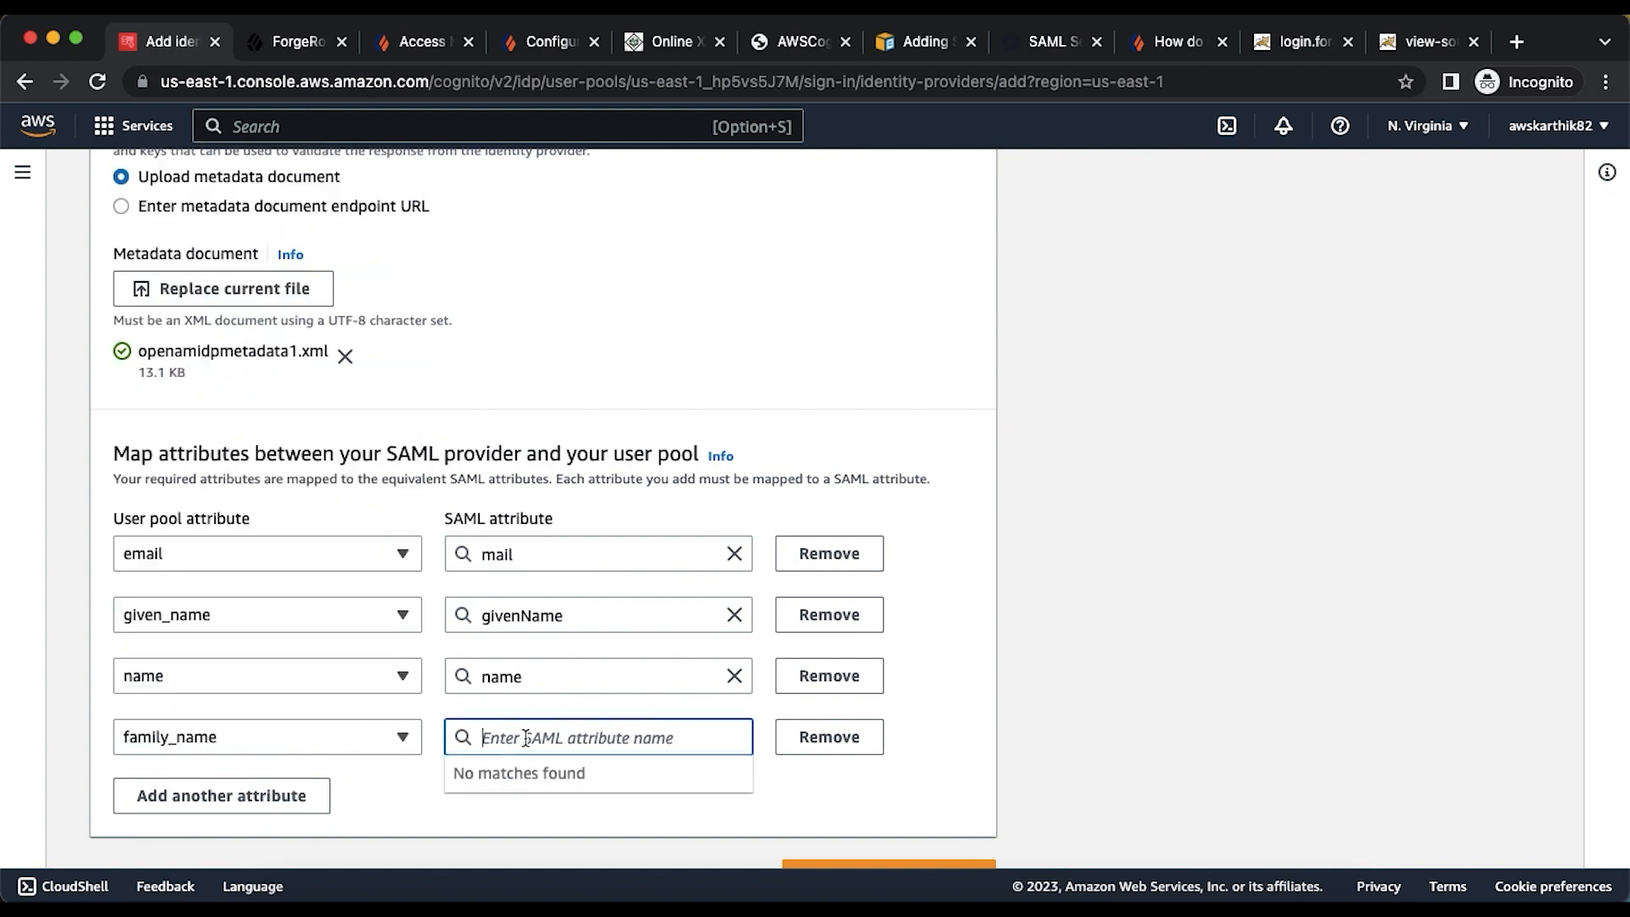
pyautogui.write('lastName')
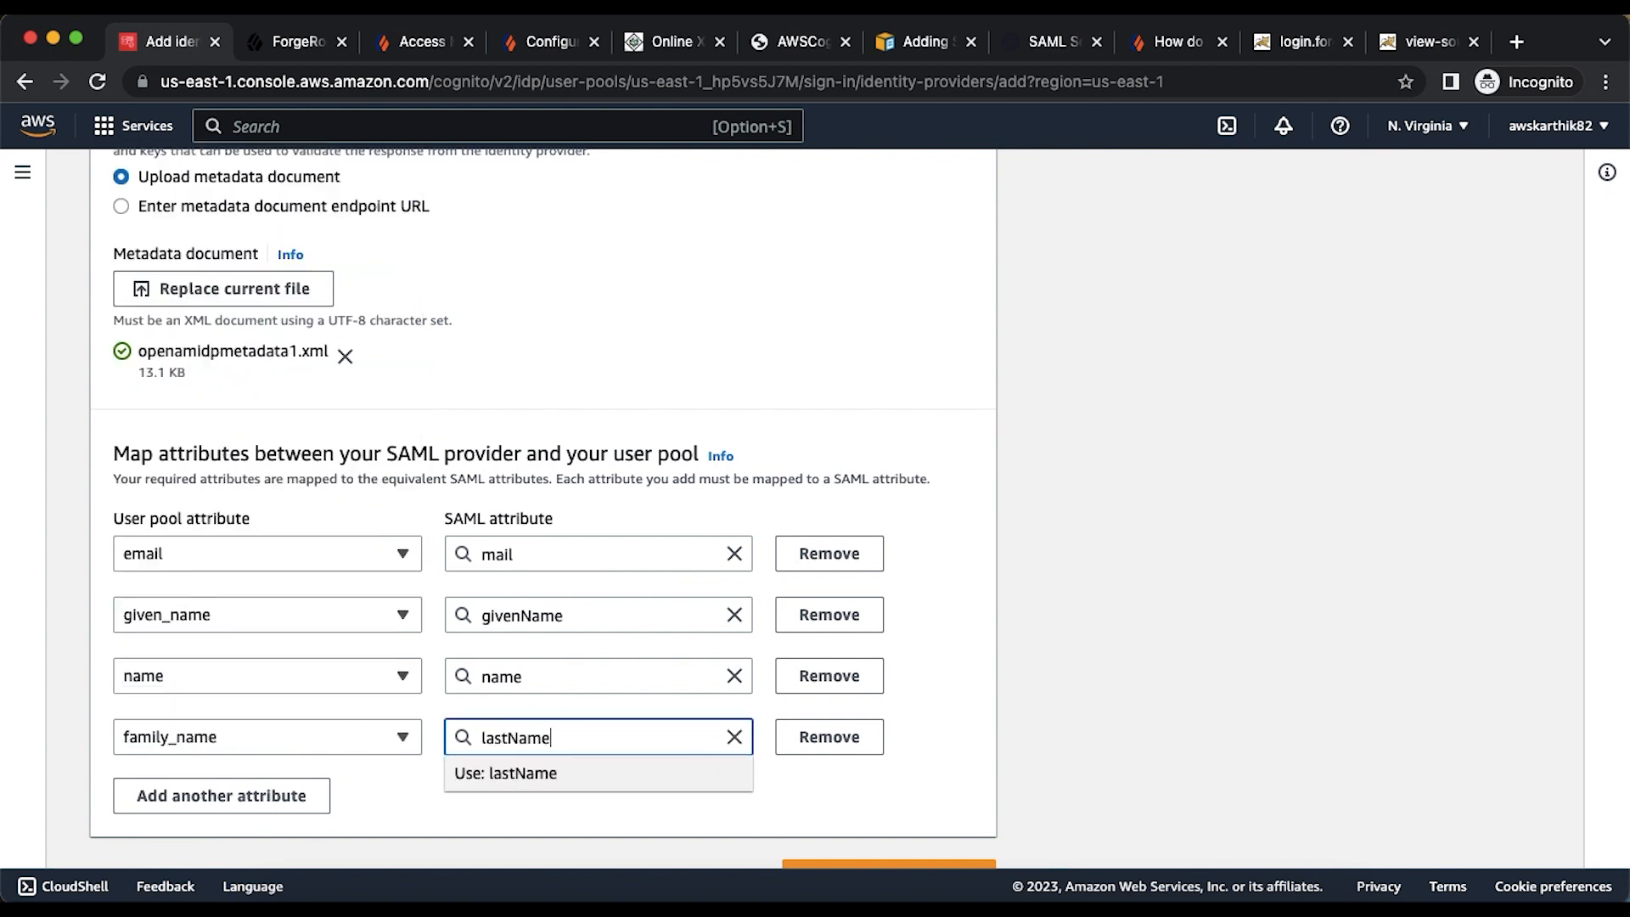
pyautogui.scroll(-1, 744, 805)
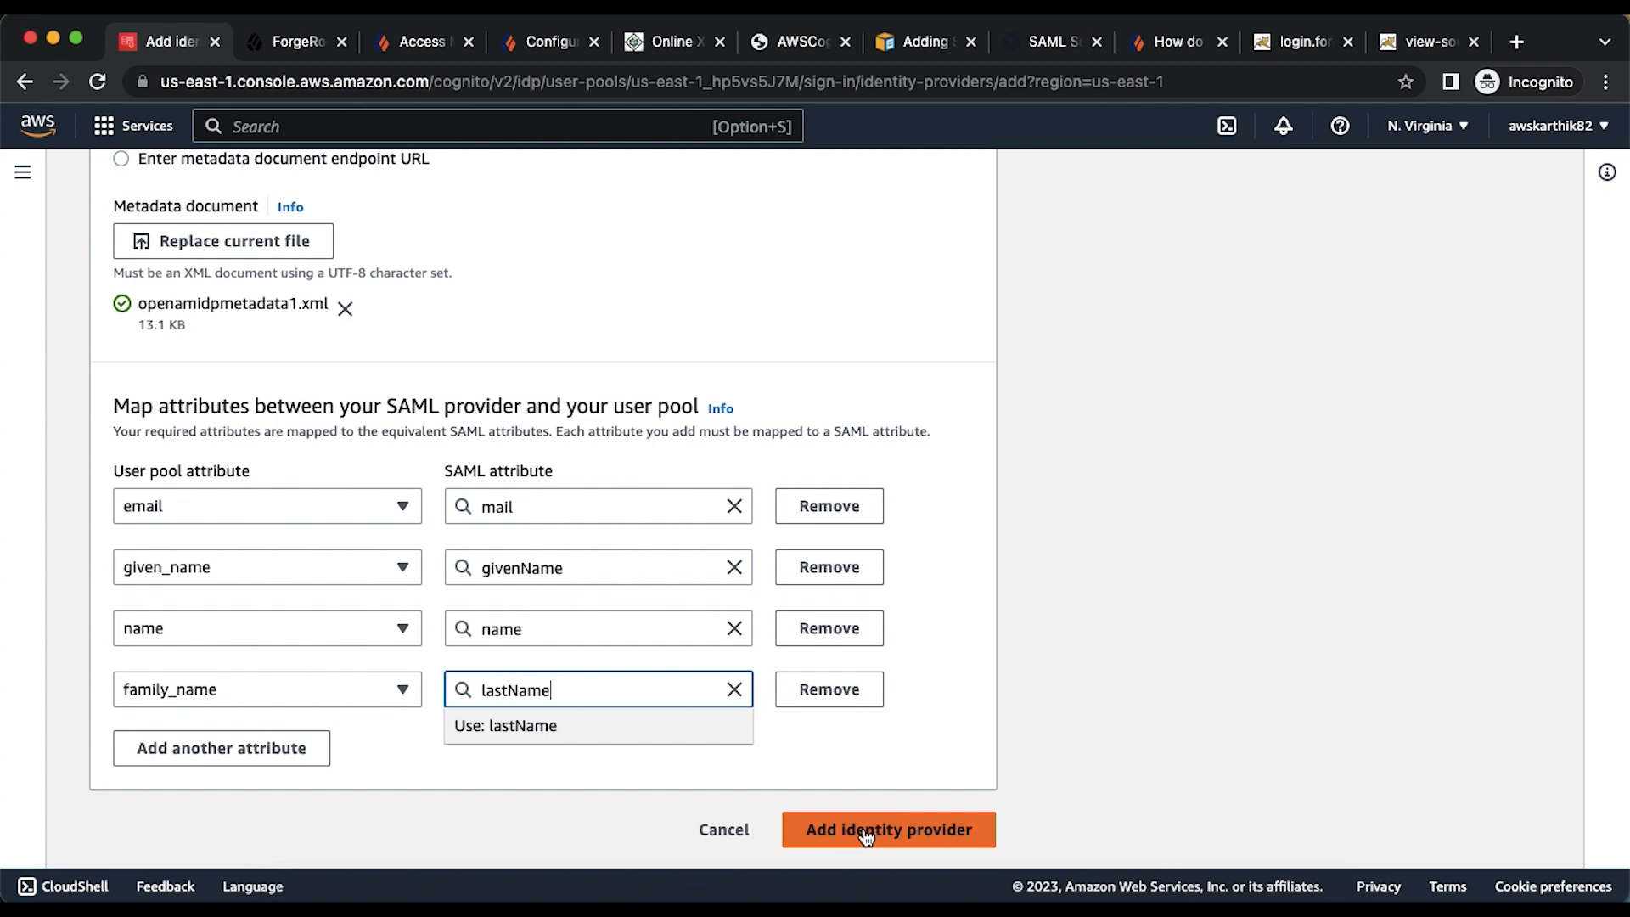
pyautogui.click(865, 835)
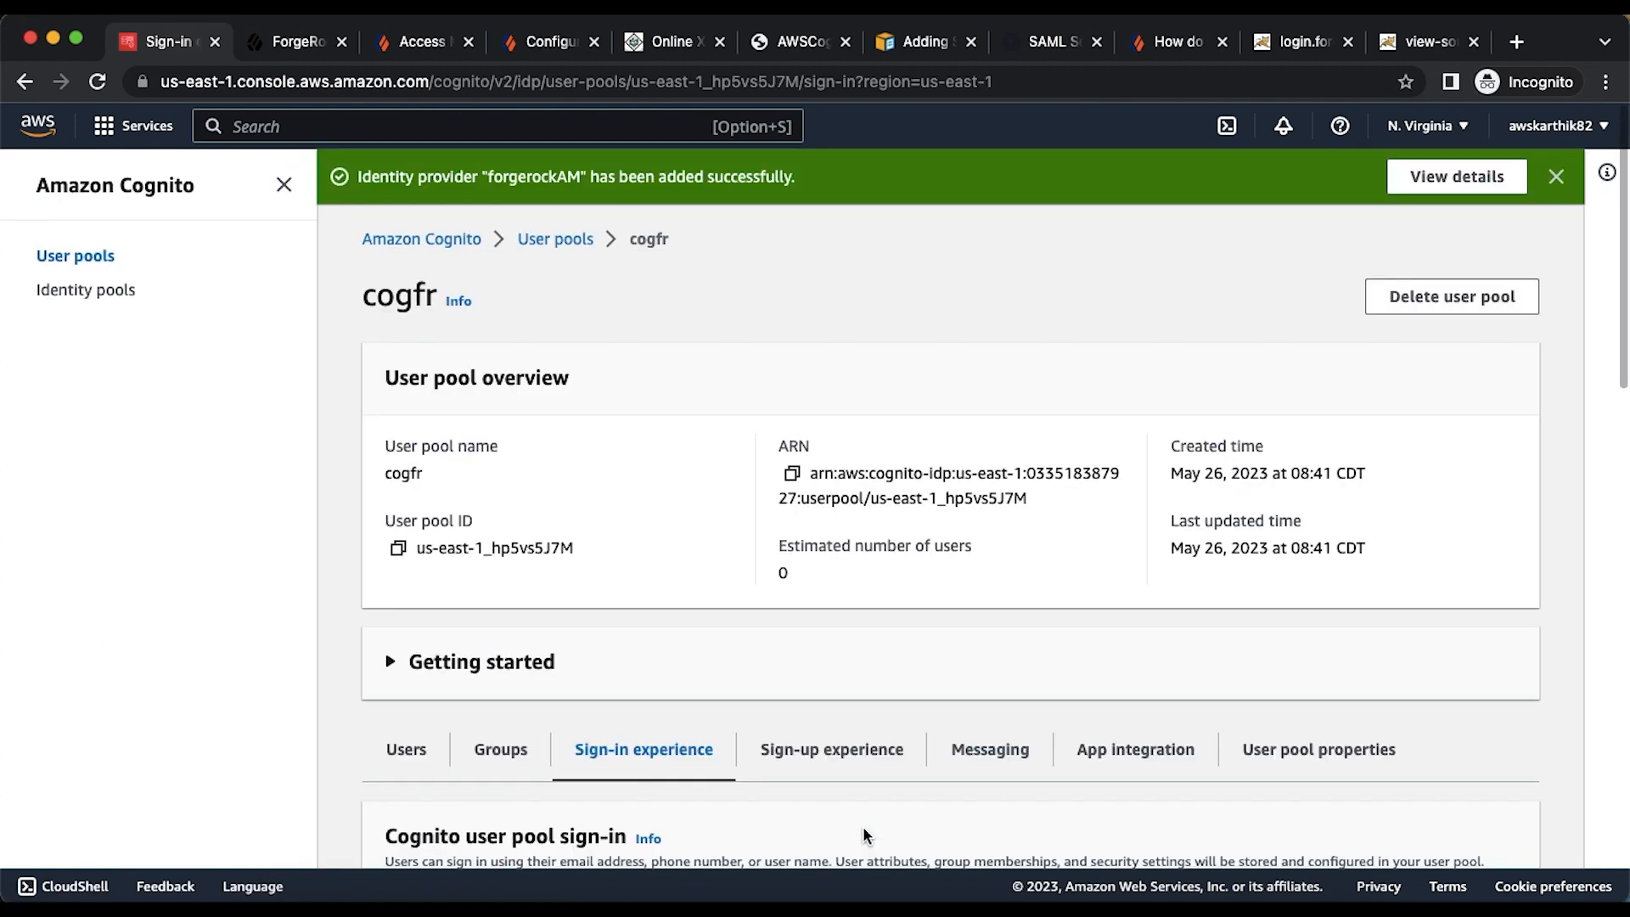
# - Open the cogfrclient app client and edit its Hosted UI settings
pyautogui.scroll(-10, 862, 827)
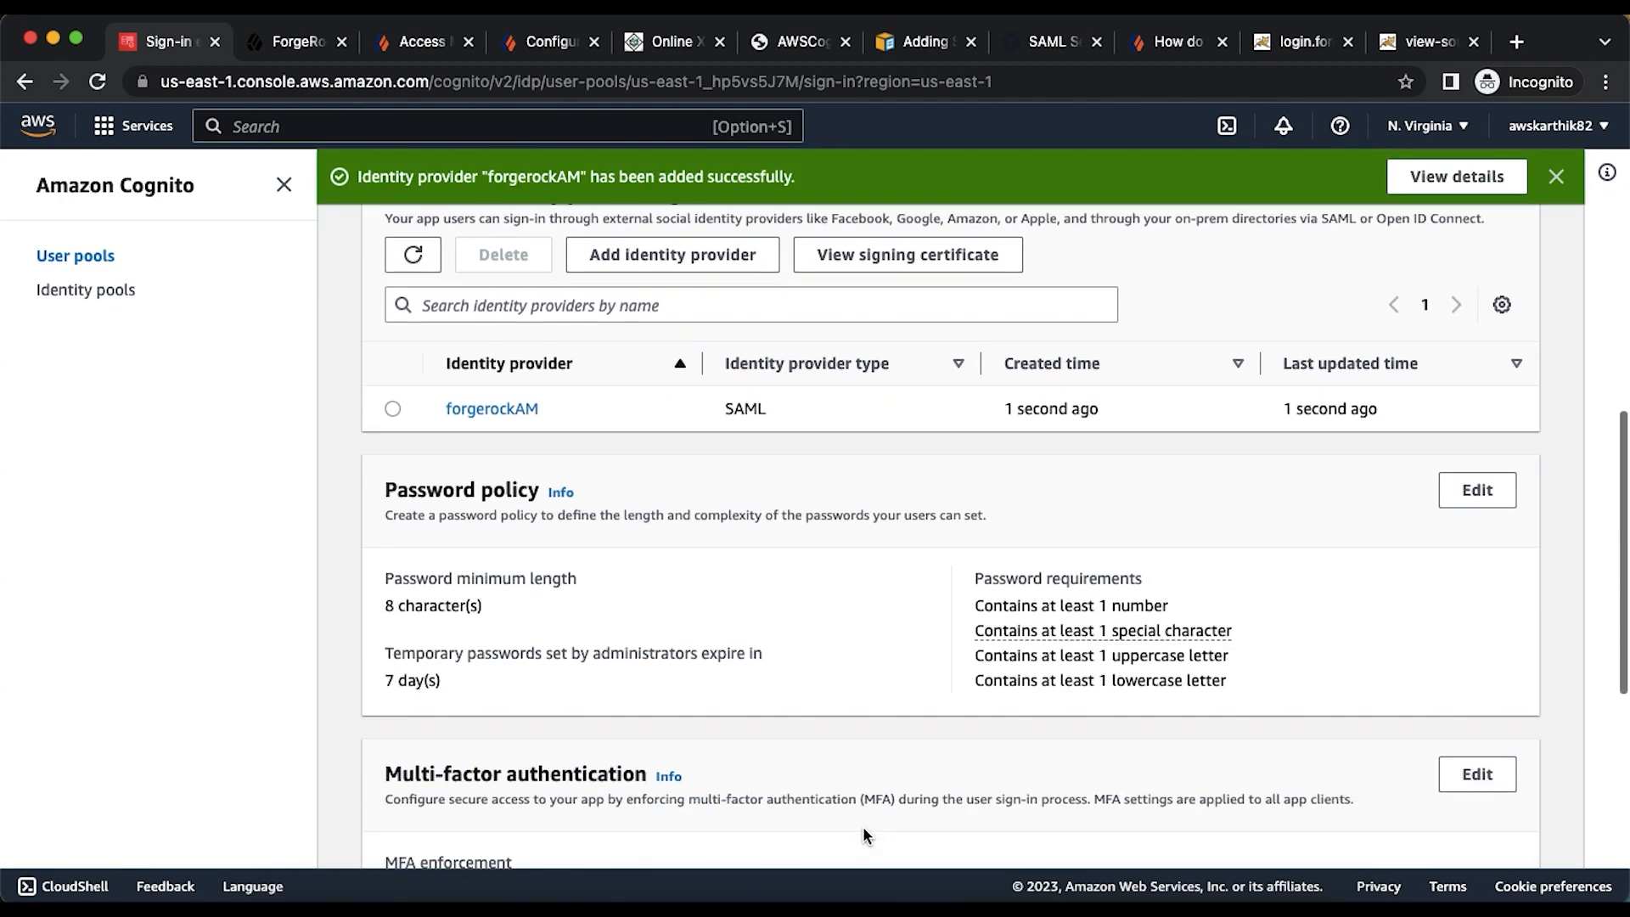
pyautogui.scroll(5, 902, 698)
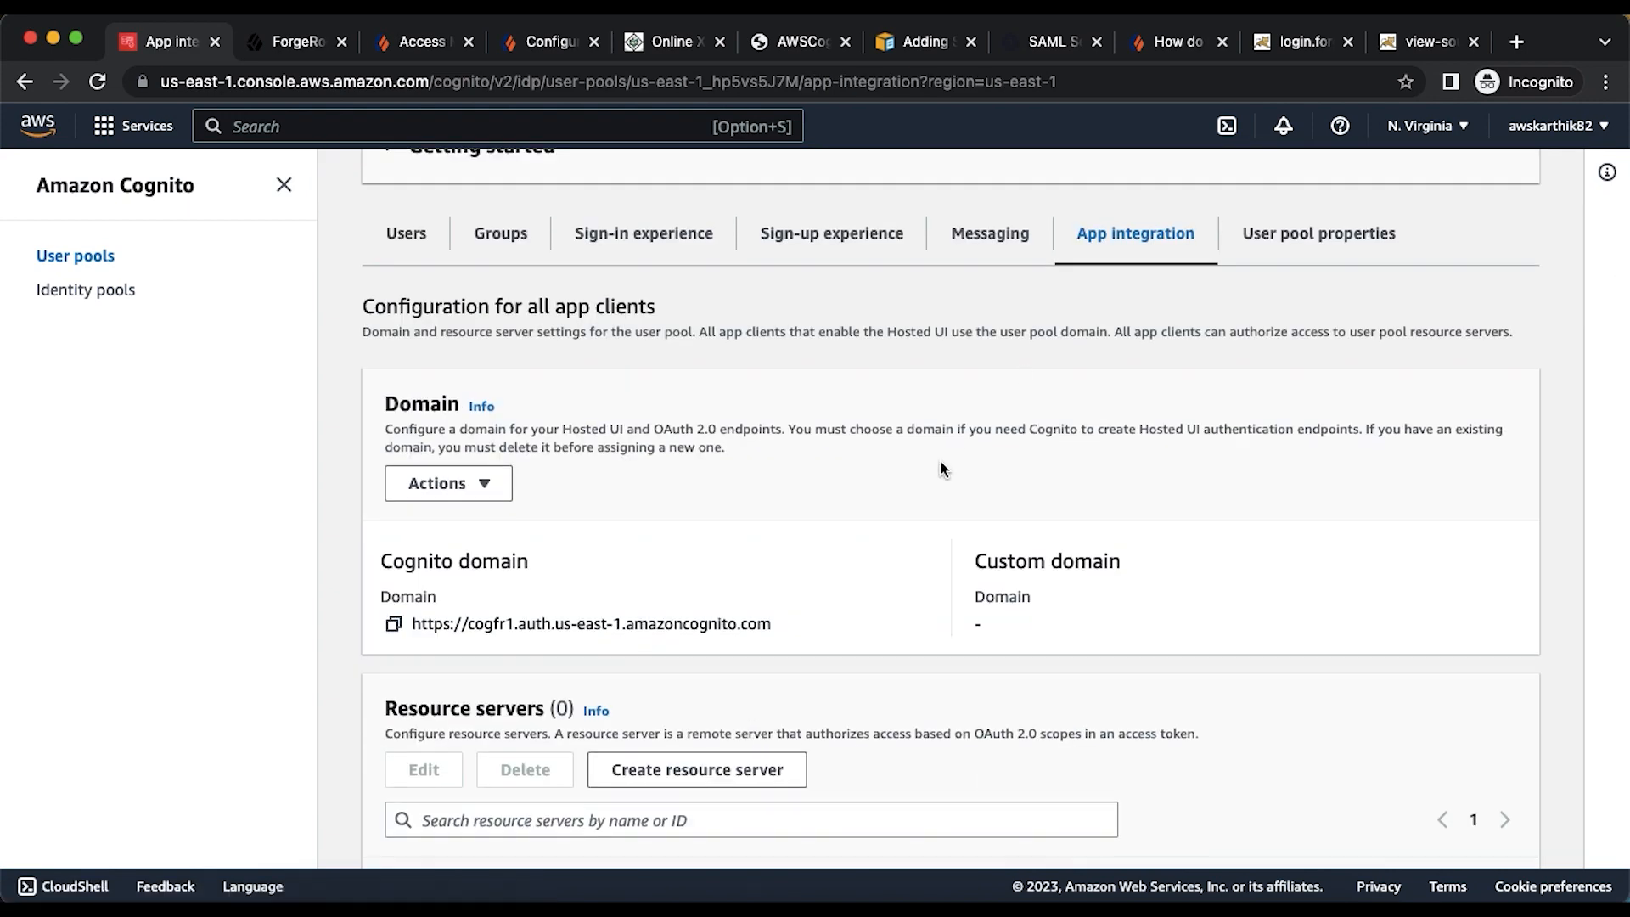
pyautogui.scroll(-10, 940, 463)
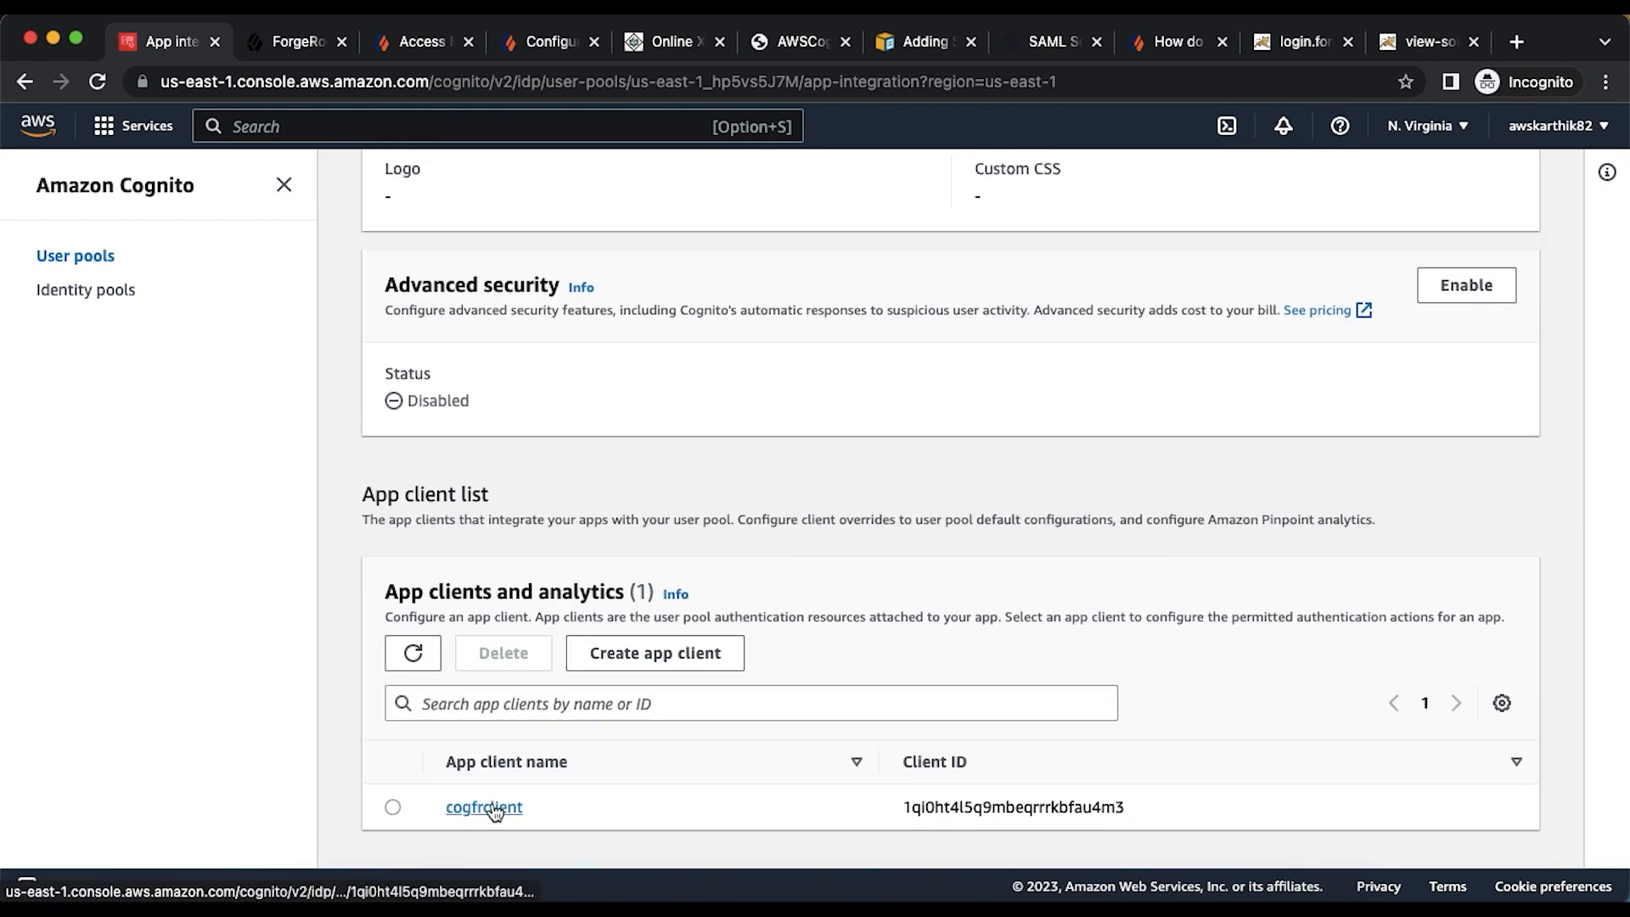
pyautogui.click(486, 807)
pyautogui.scroll(-8, 849, 632)
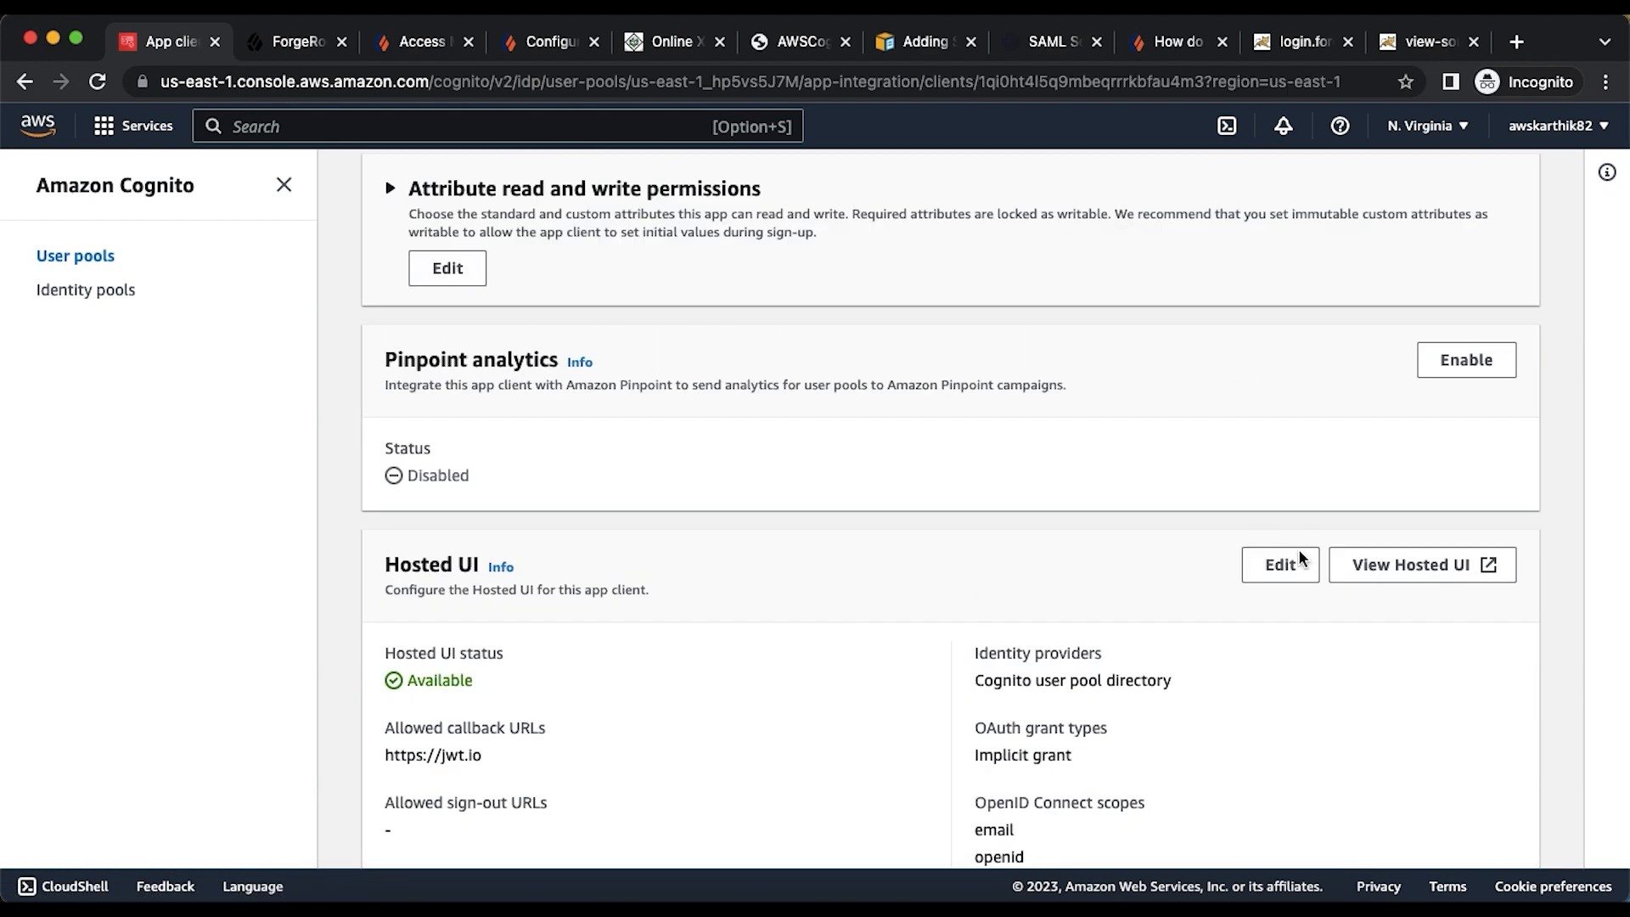
pyautogui.click(1280, 565)
# - Enable forgerockAM alongside the Cognito user pool directory and save the Hosted UI changes
pyautogui.scroll(-5, 709, 547)
pyautogui.scroll(-1, 710, 547)
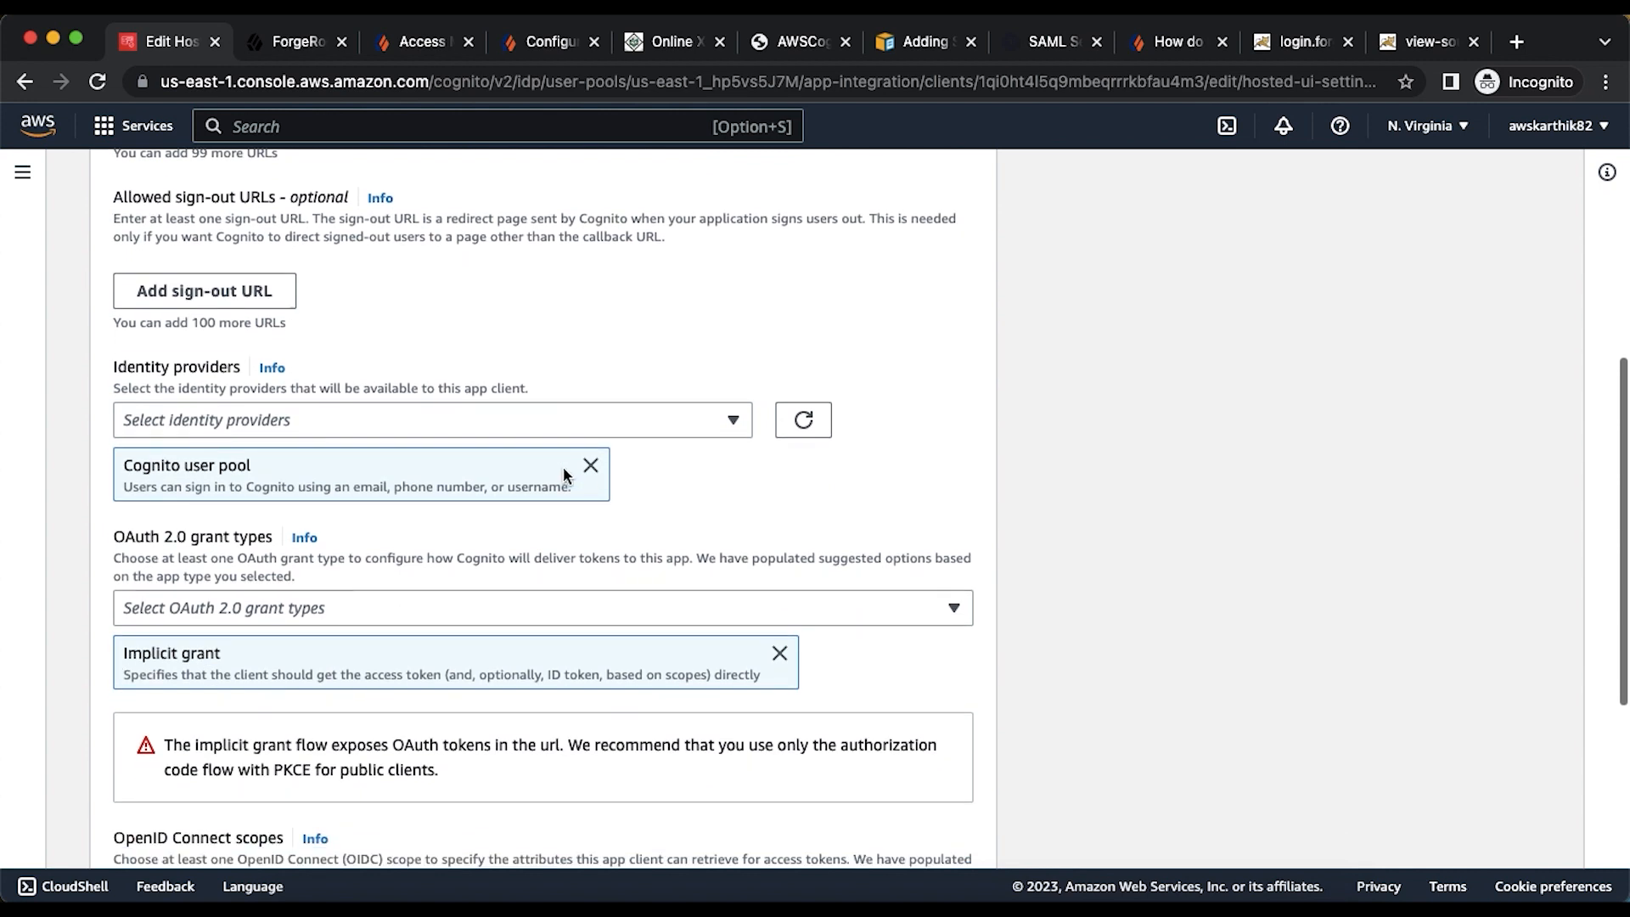
pyautogui.click(417, 420)
pyautogui.click(228, 547)
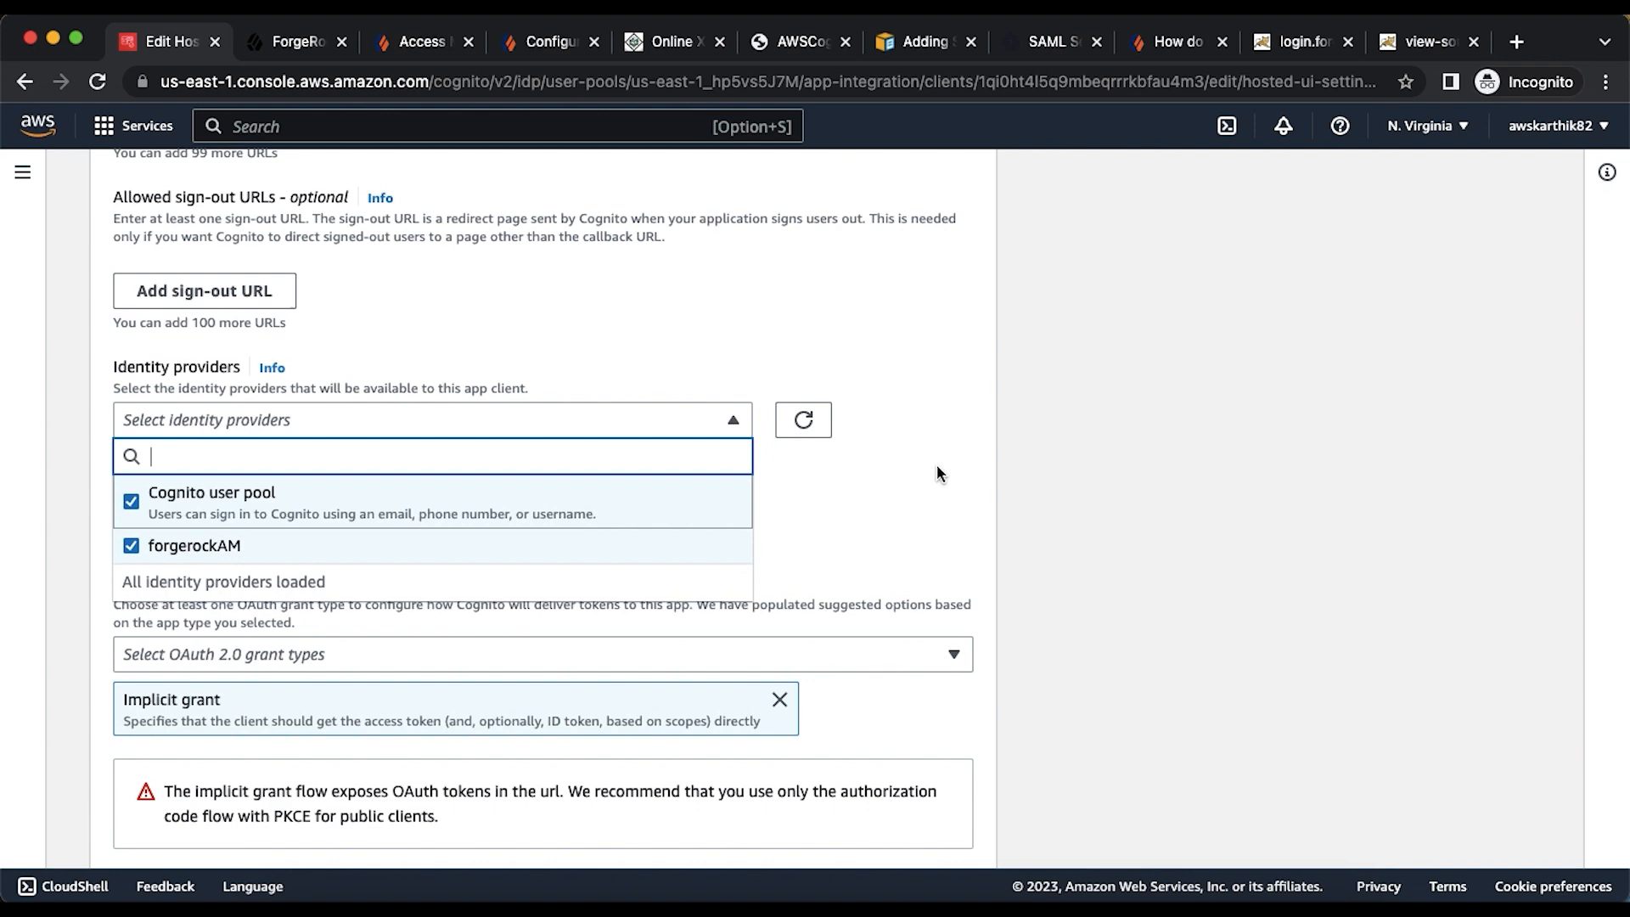
pyautogui.click(939, 486)
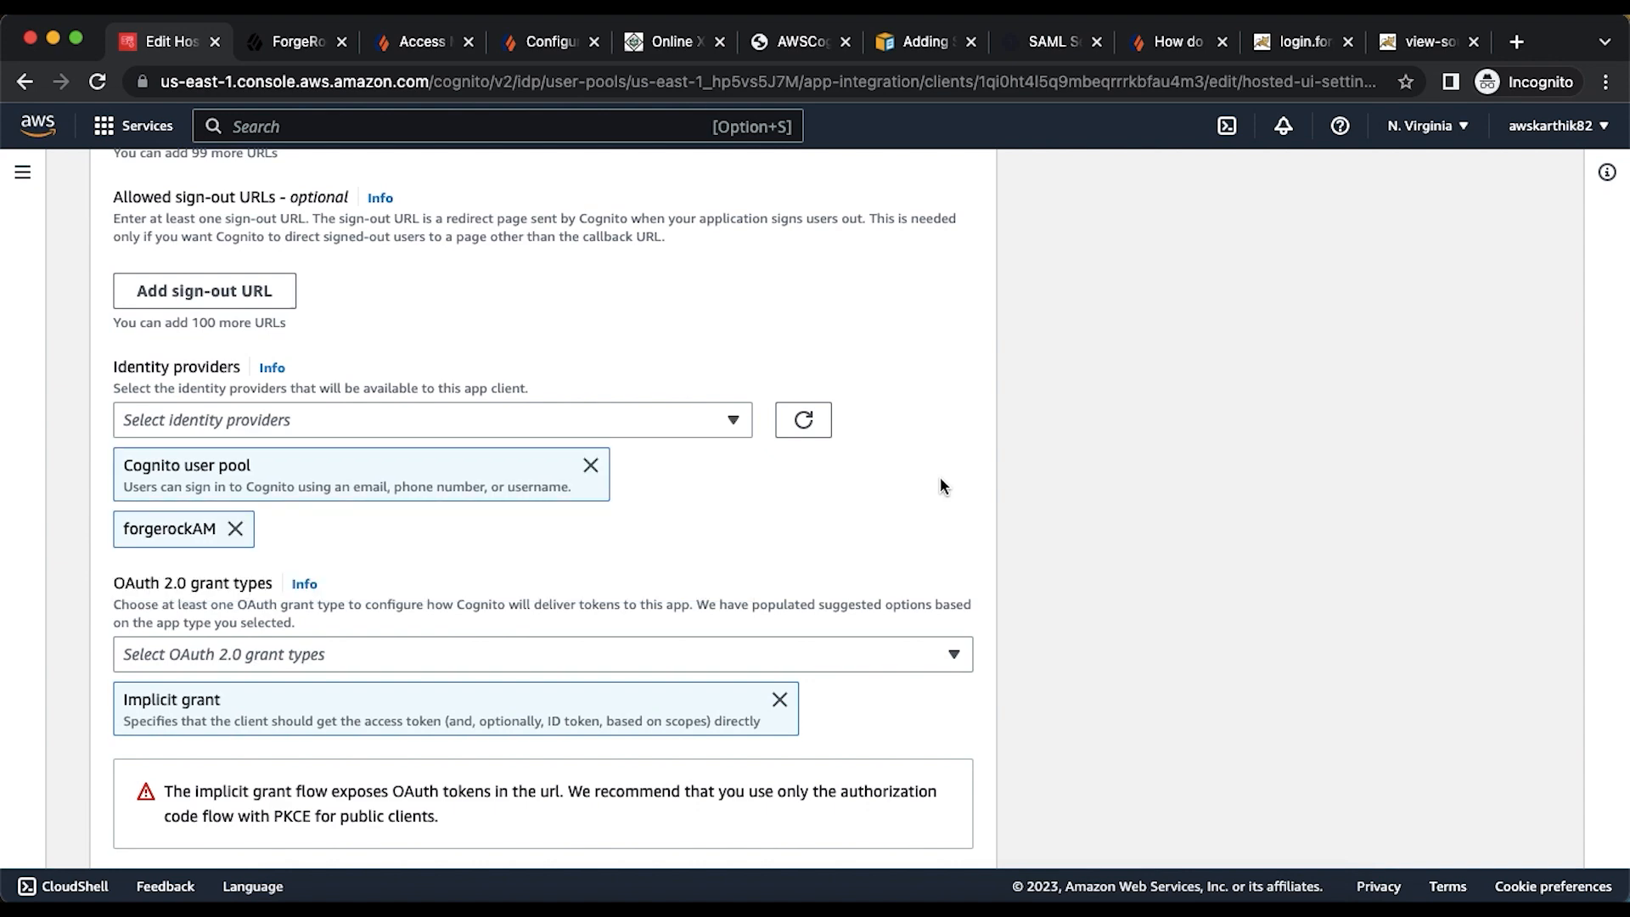
pyautogui.scroll(-5, 939, 486)
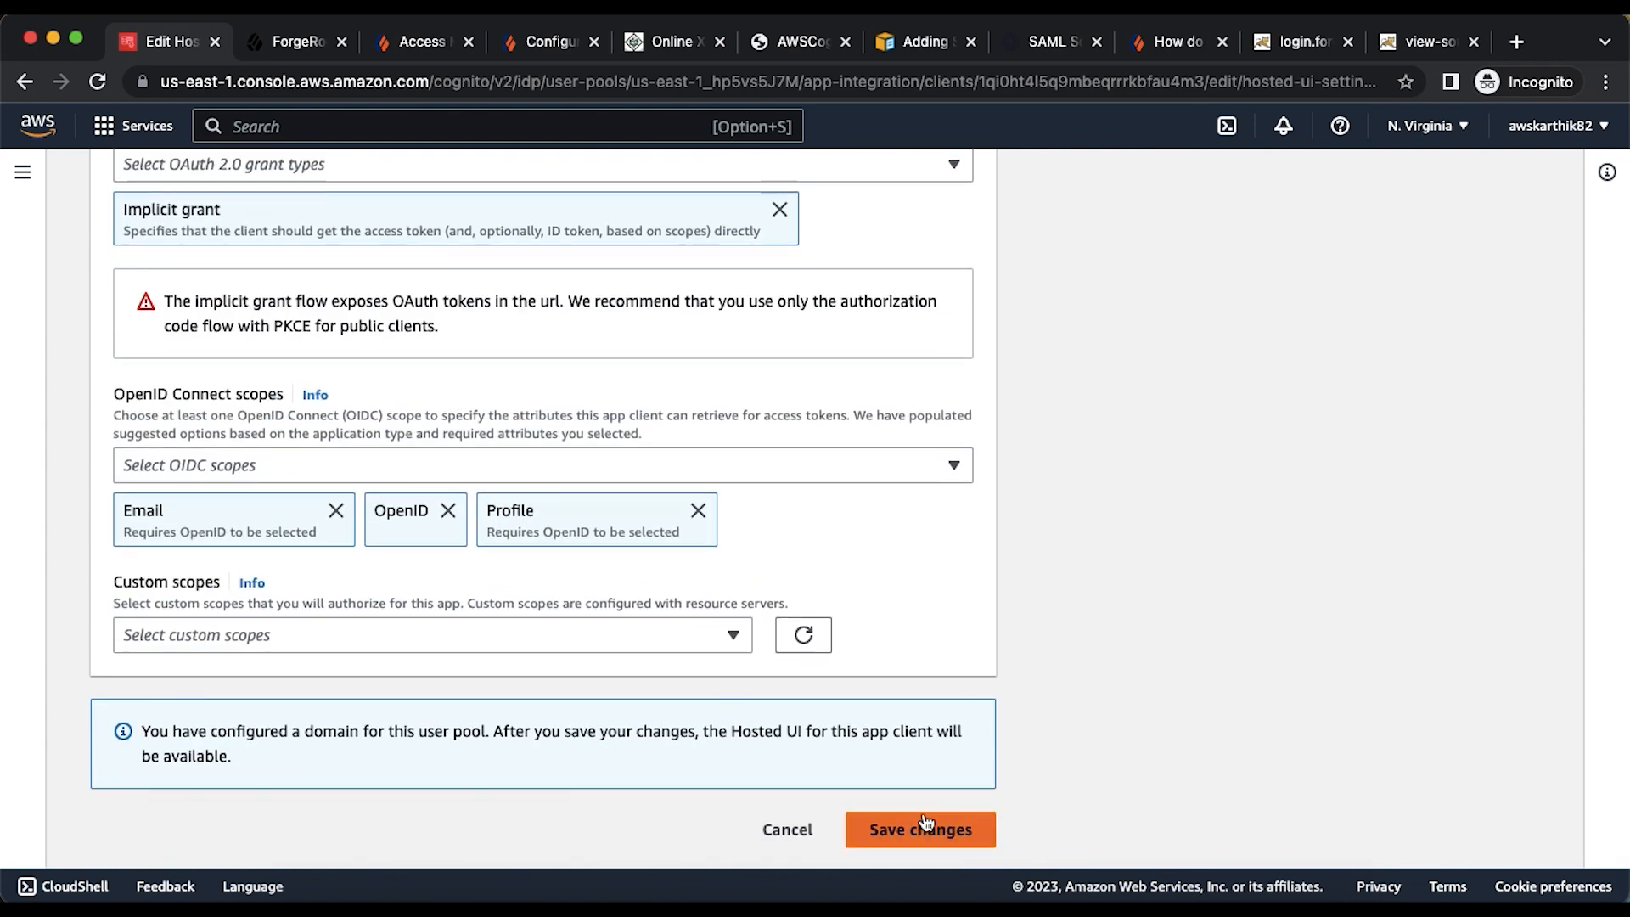
pyautogui.click(924, 828)
pyautogui.scroll(-8, 1209, 697)
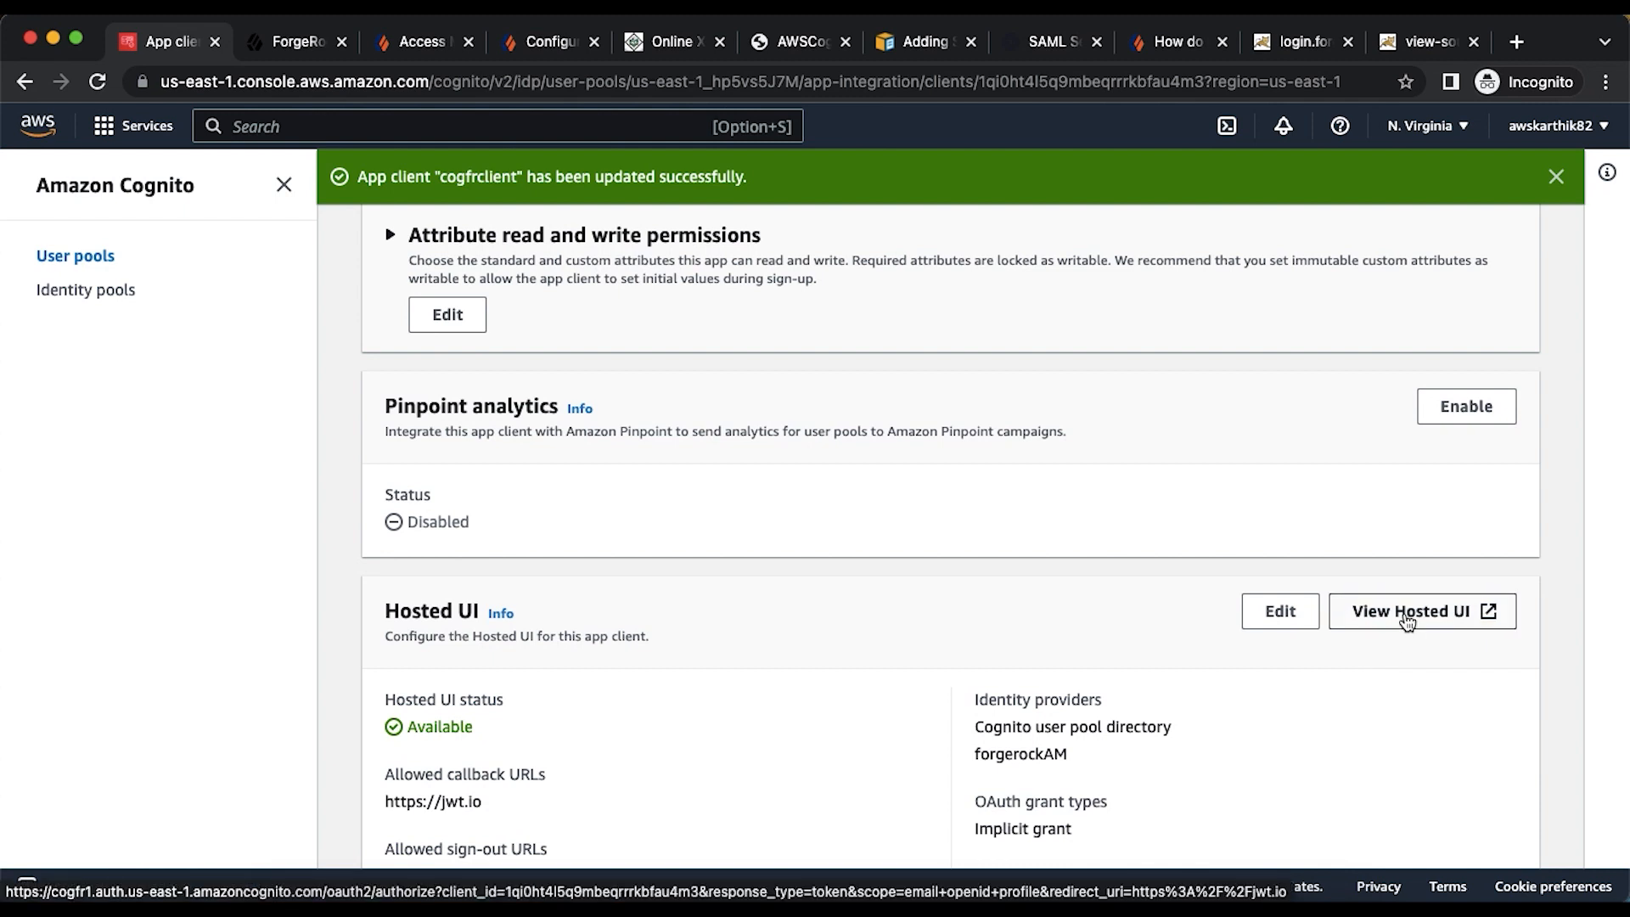
# - Copy the Hosted UI sign-in link and launch Firefox in a new window
pyautogui.rightClick(1406, 623)
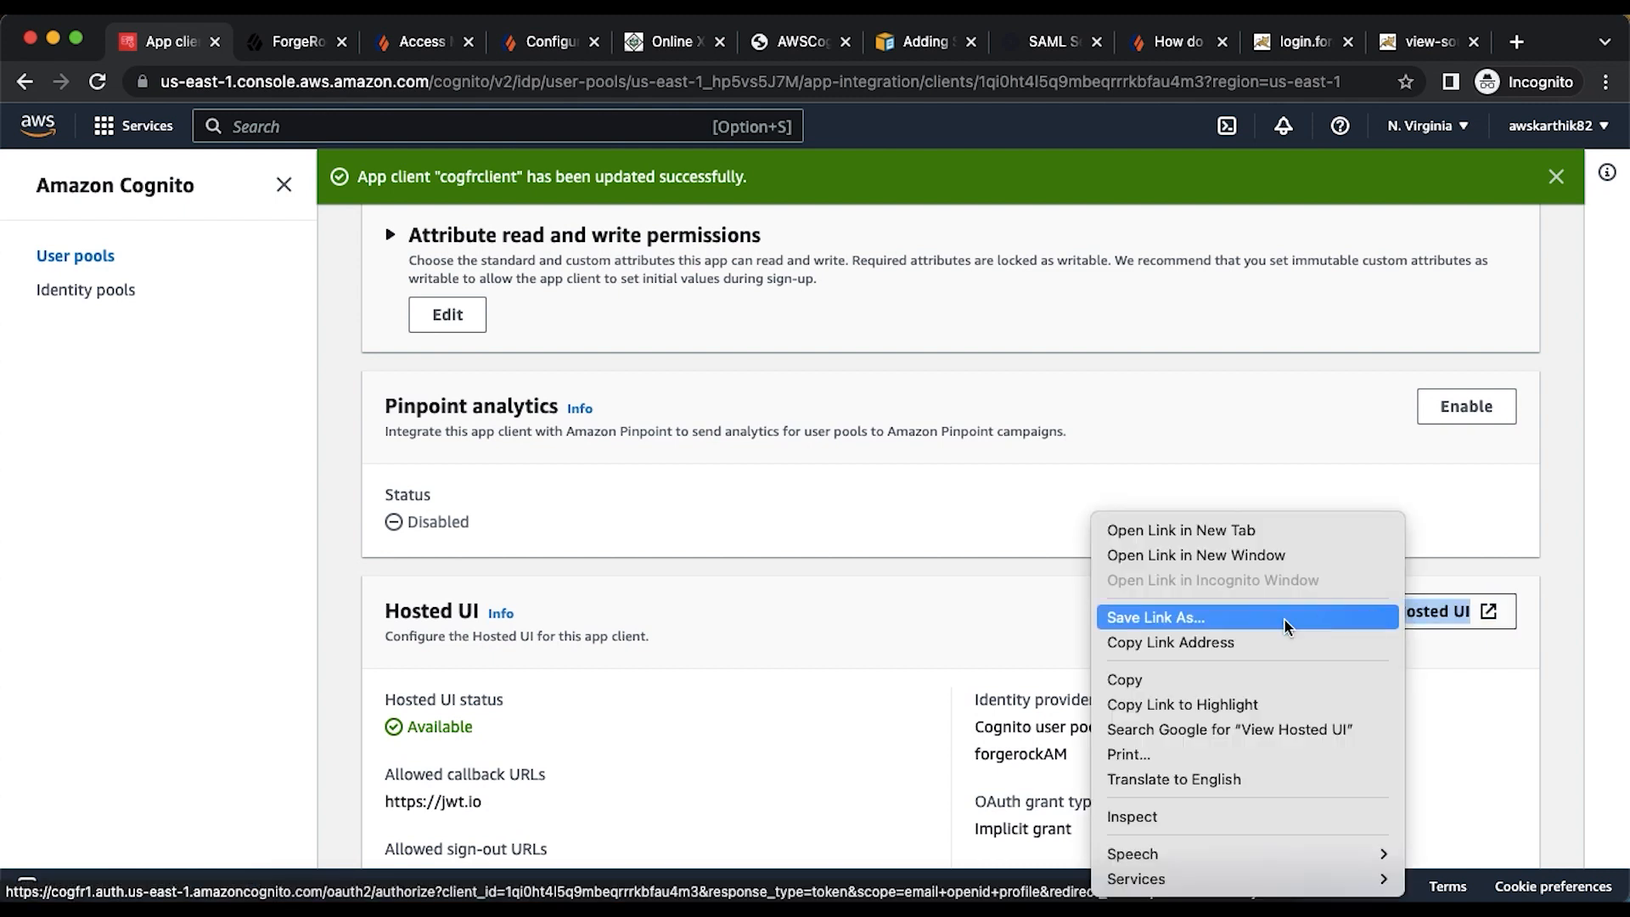
pyautogui.click(1231, 645)
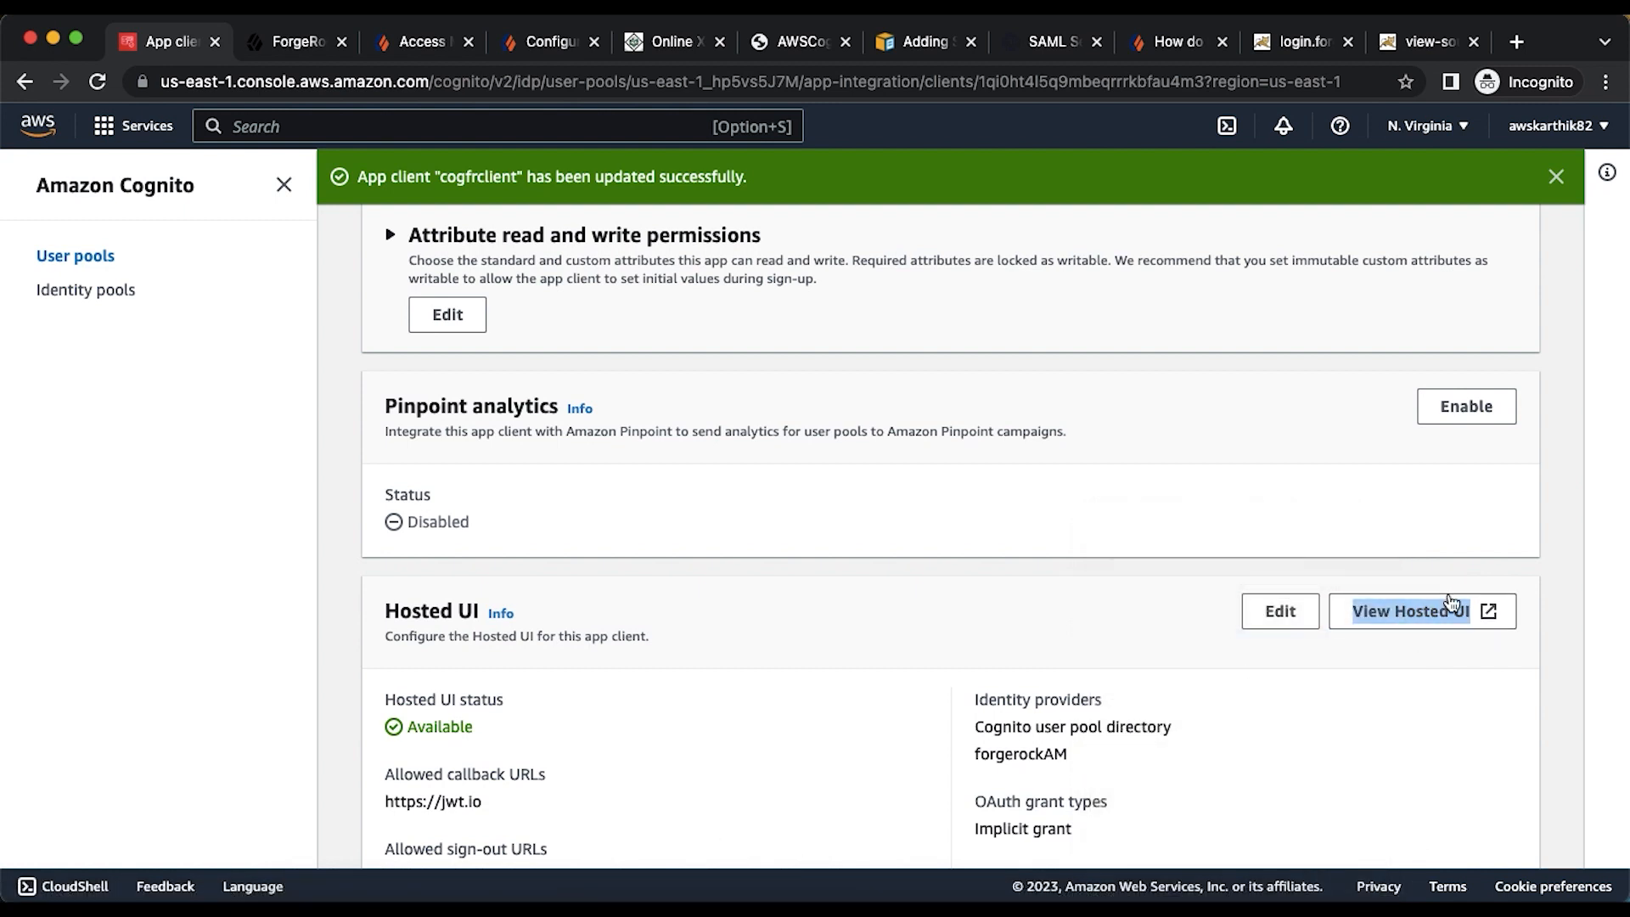
pyautogui.click(896, 901)
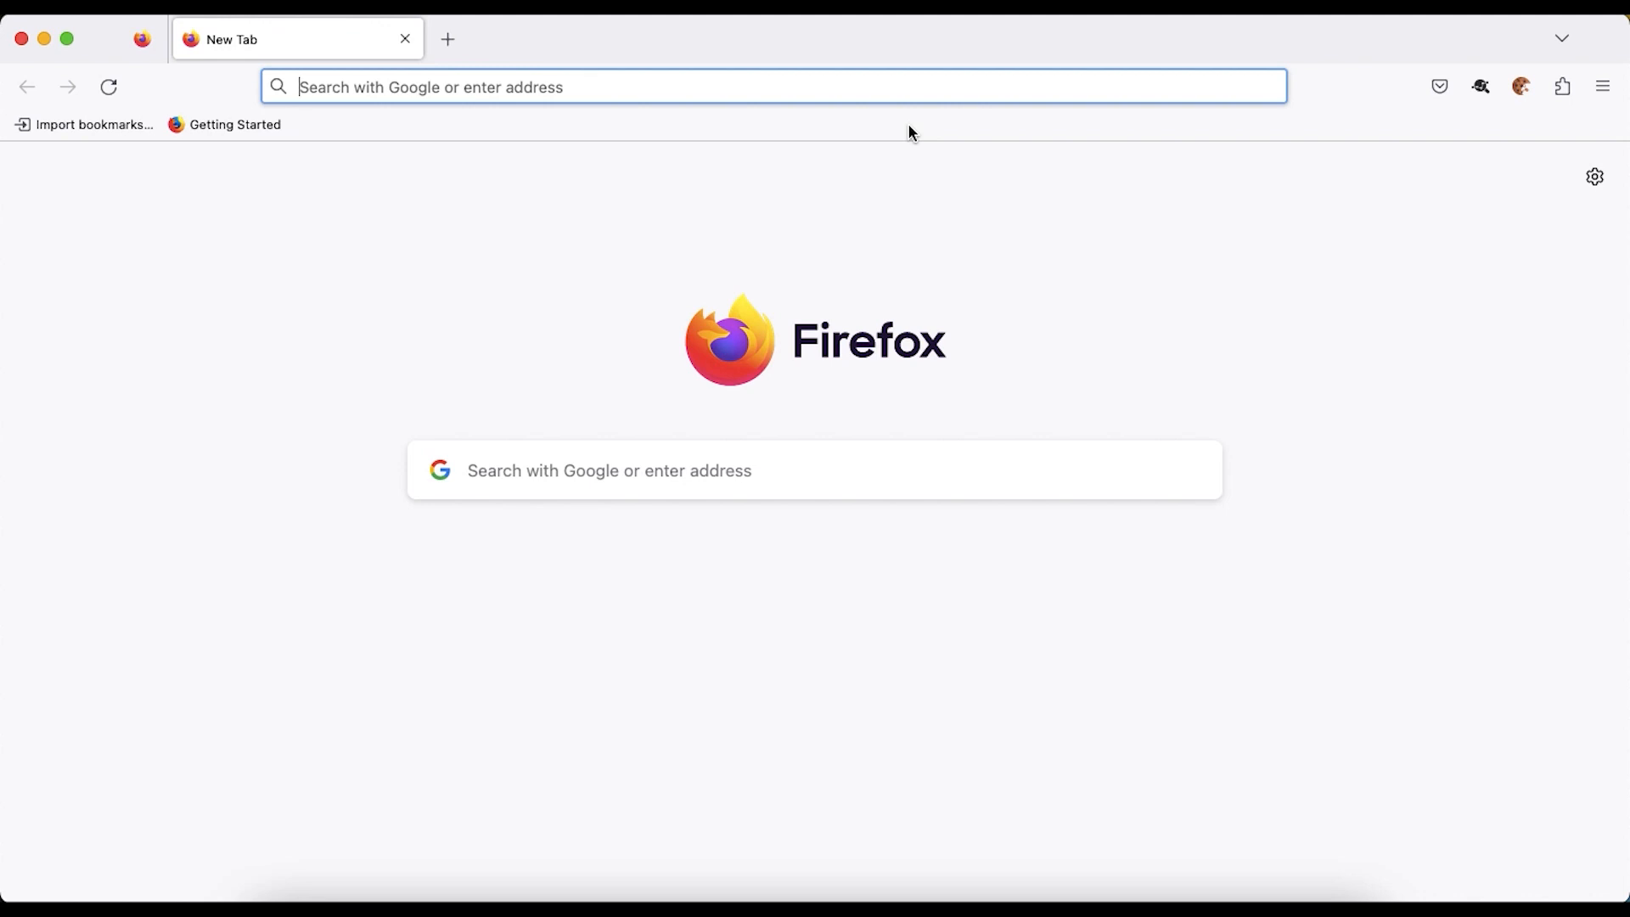
# - Load the Hosted UI link in Firefox with SAML-tracer running and choose forgerockAM
pyautogui.press('super+v')
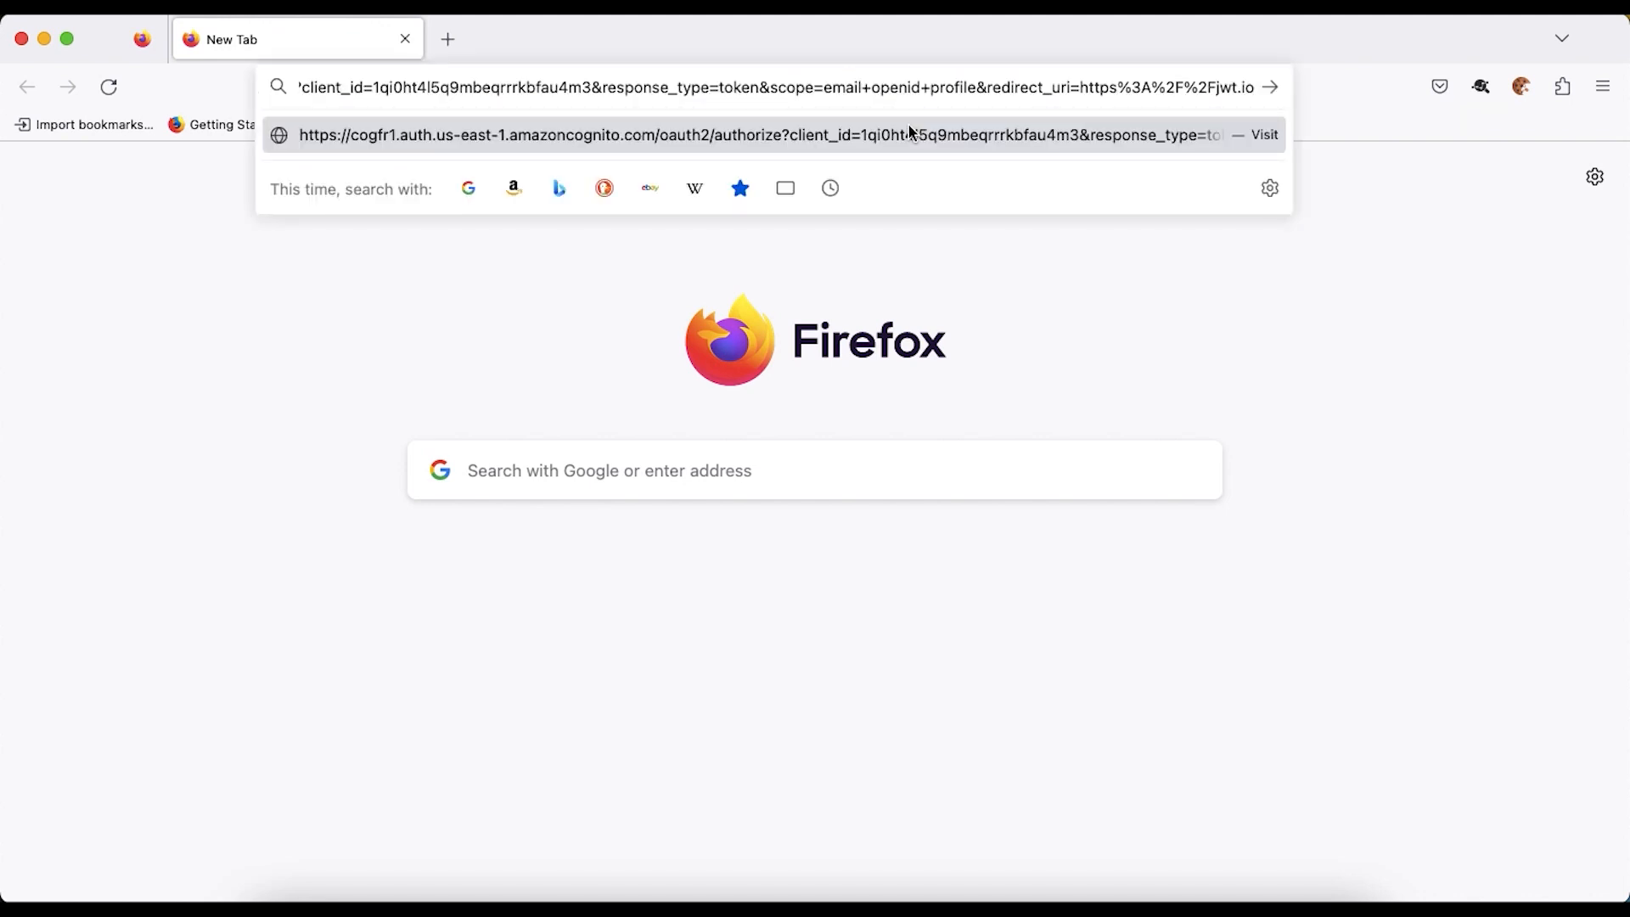
pyautogui.press('Return')
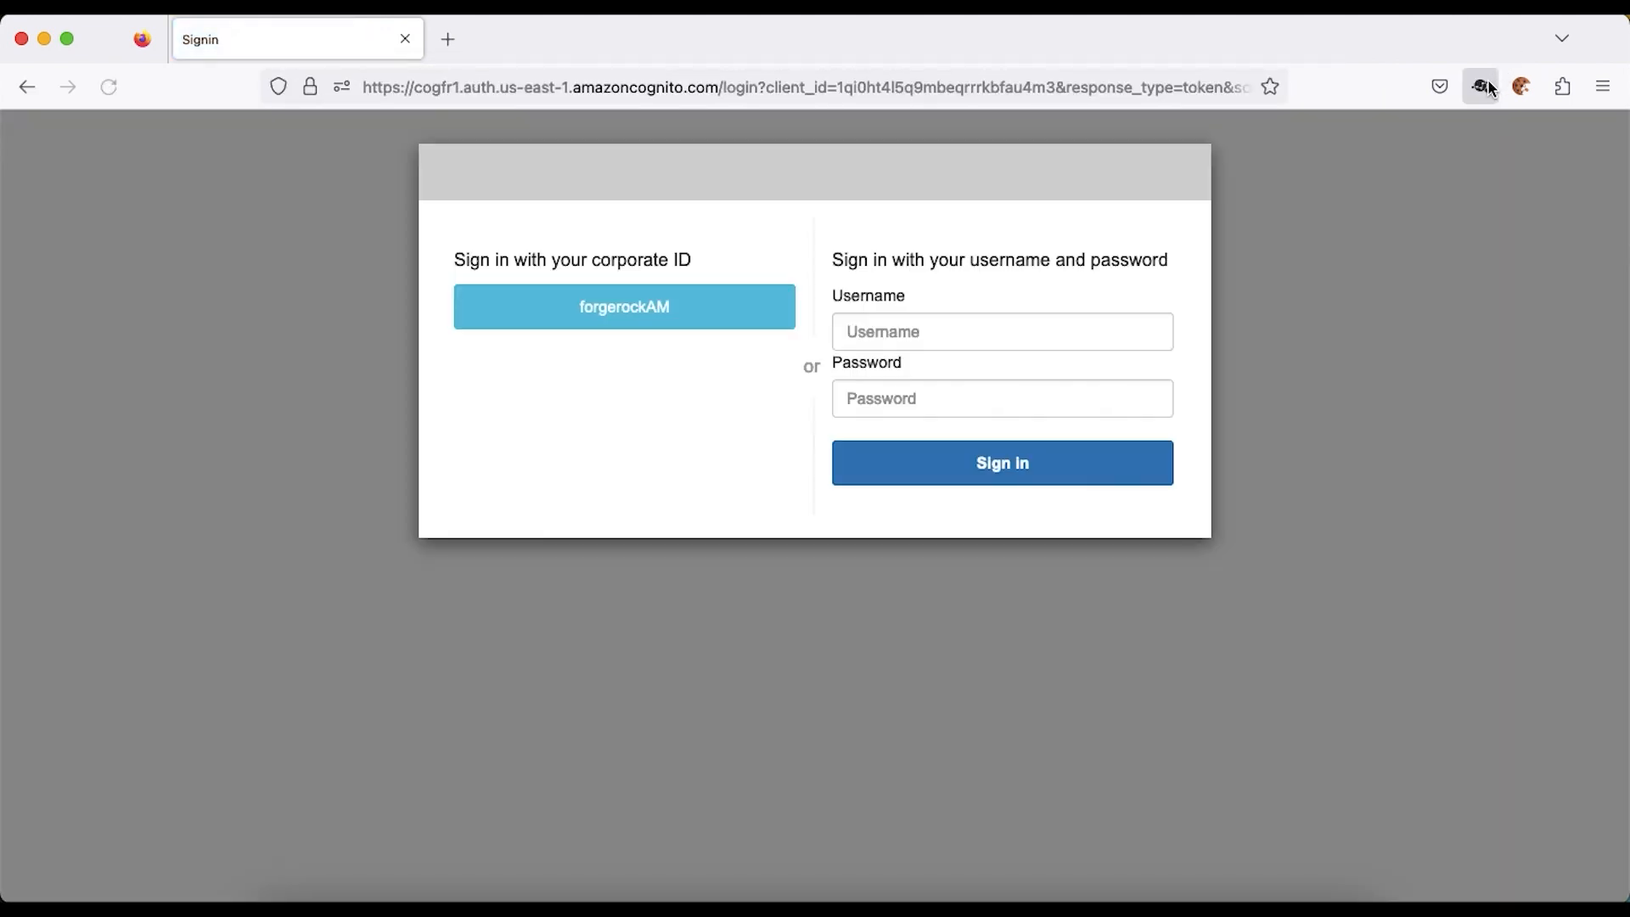
pyautogui.click(1481, 86)
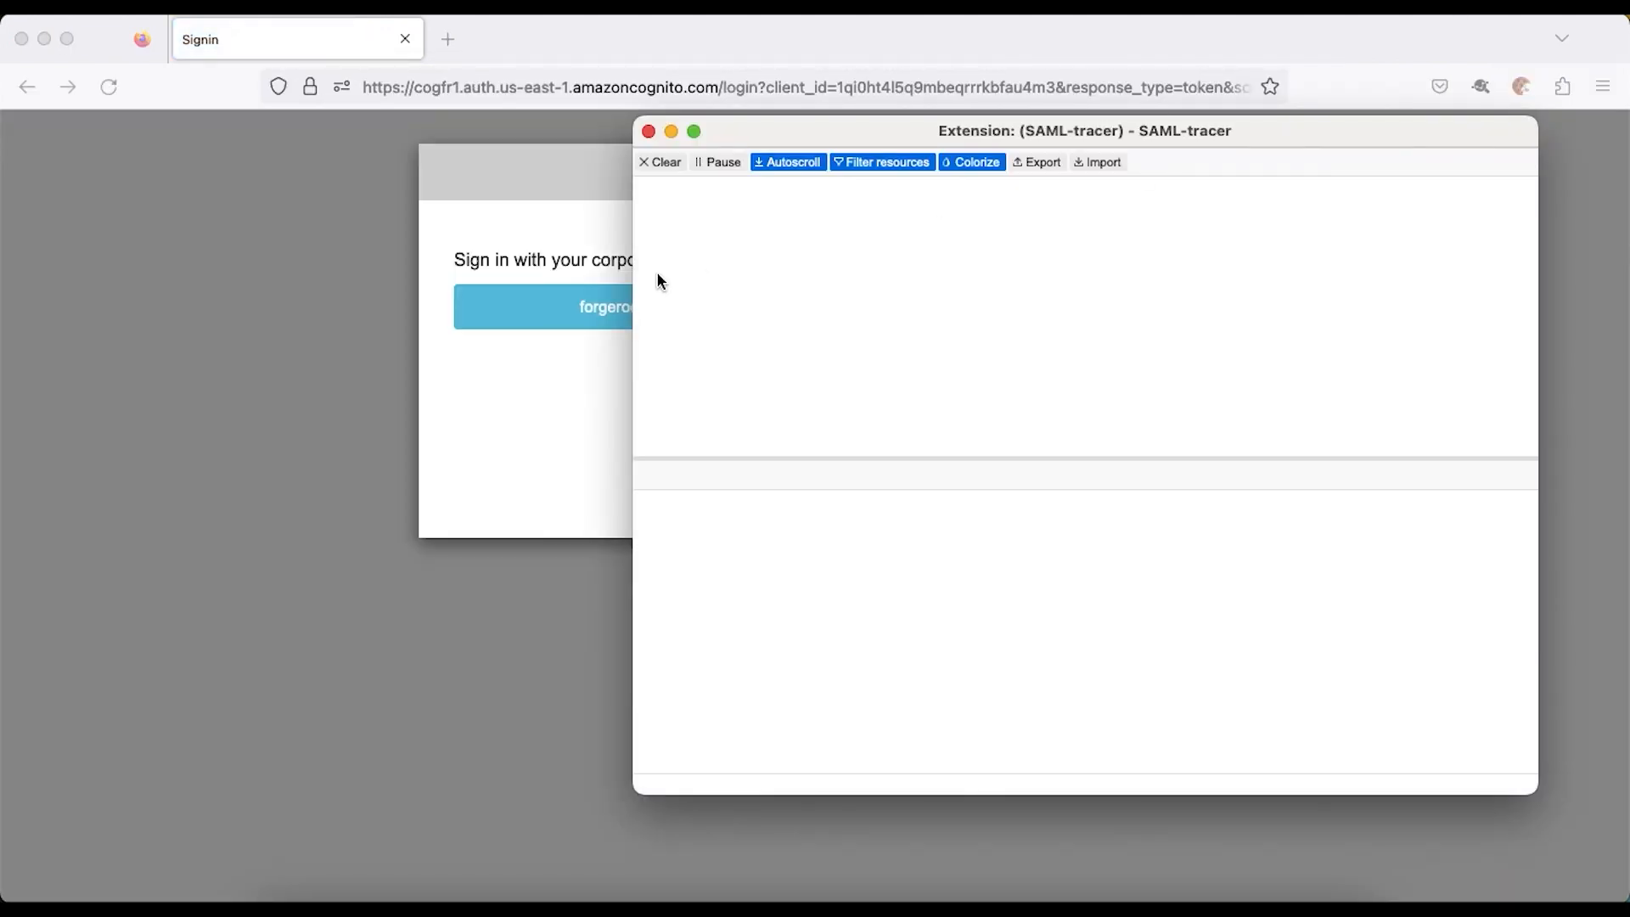
pyautogui.click(506, 229)
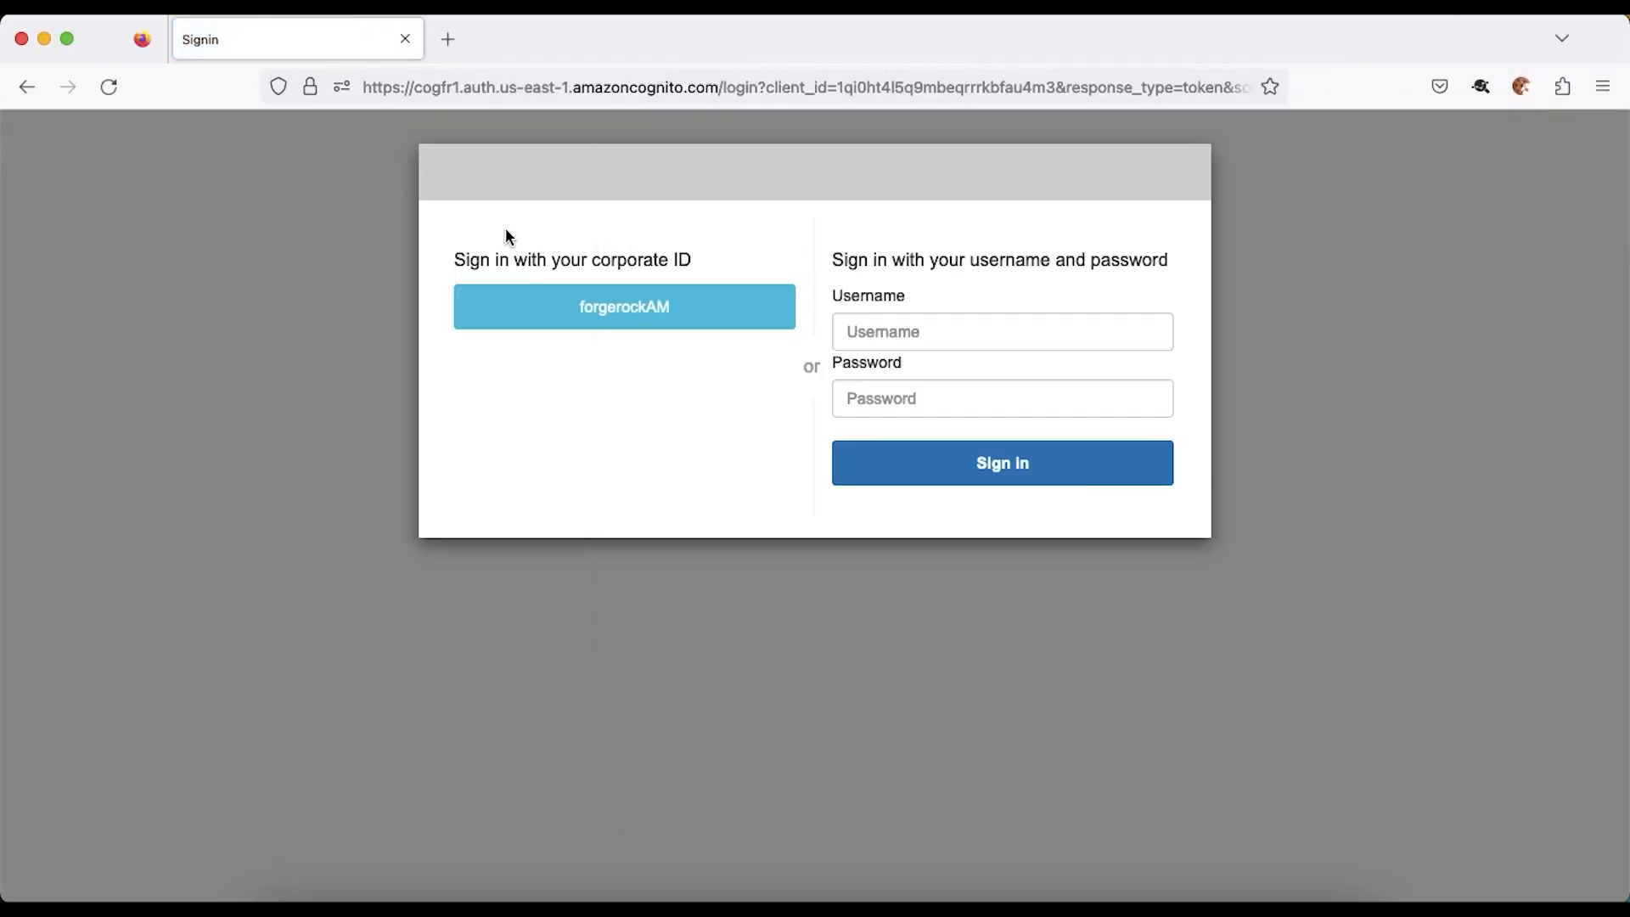
pyautogui.click(592, 316)
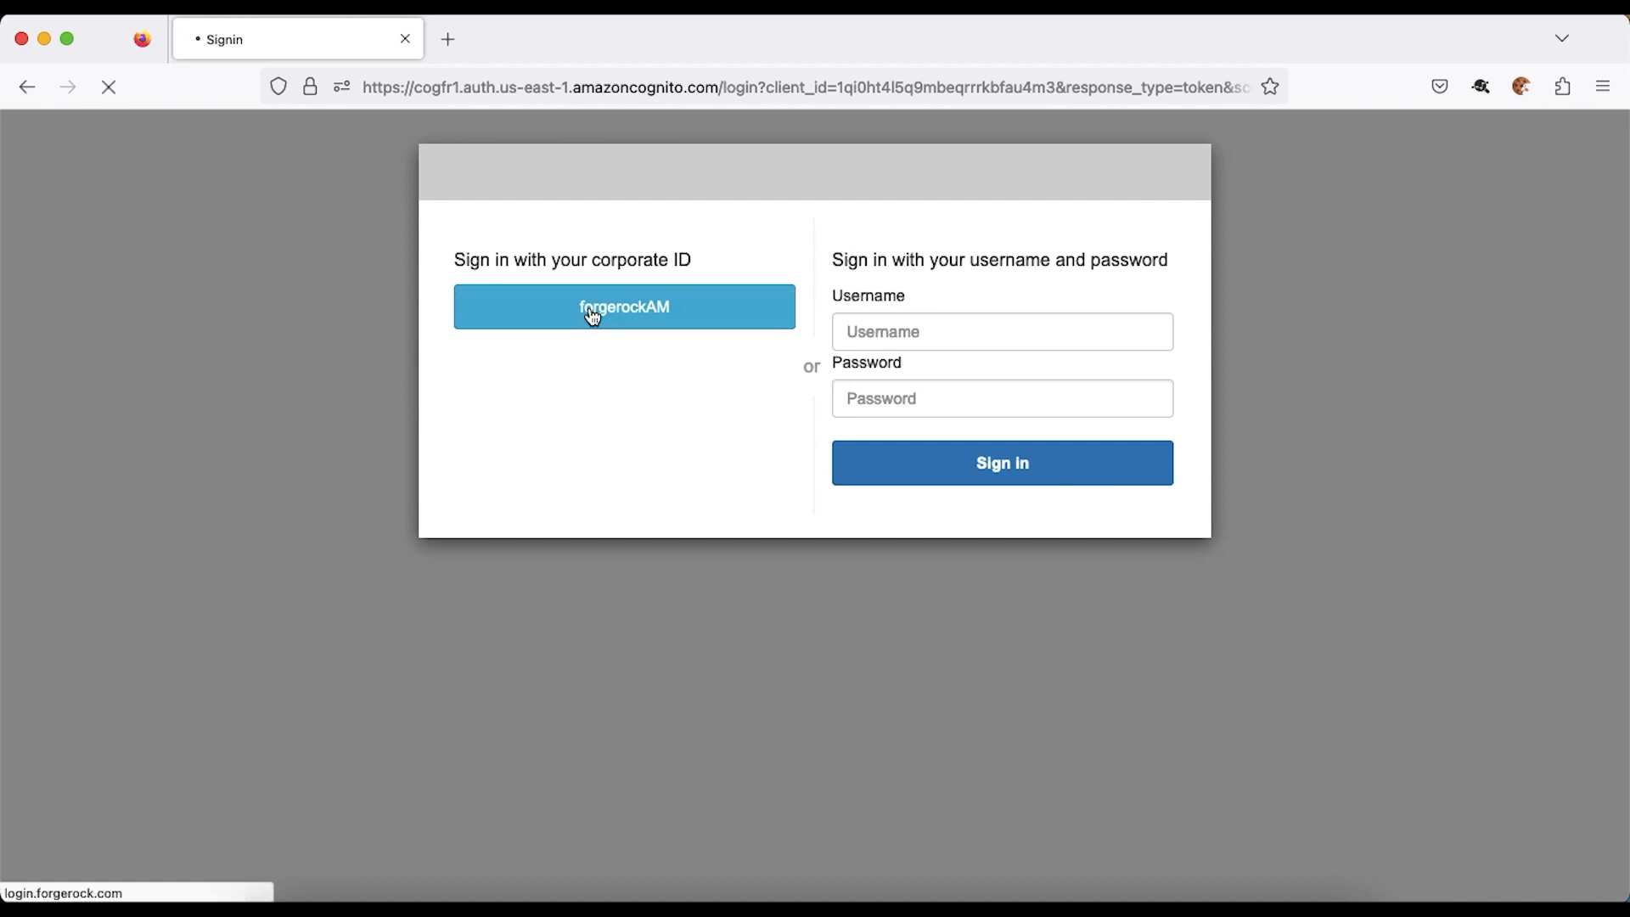
# - Inspect the decoded SAML AuthnRequest captured in SAML-tracer
pyautogui.press('super+grave')
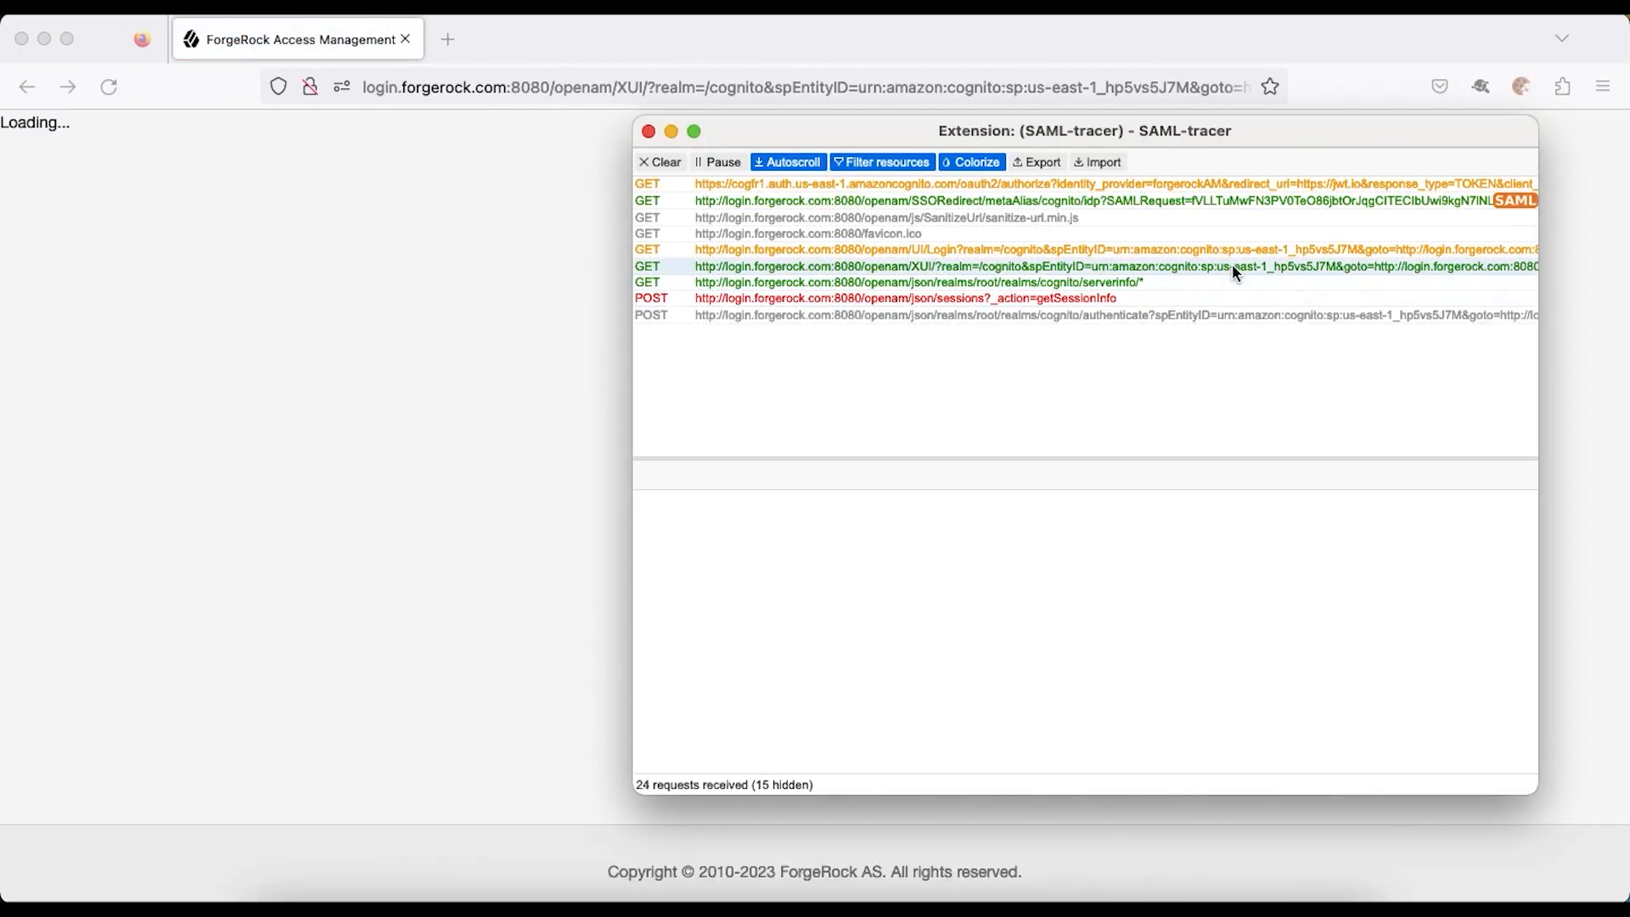
pyautogui.click(1328, 200)
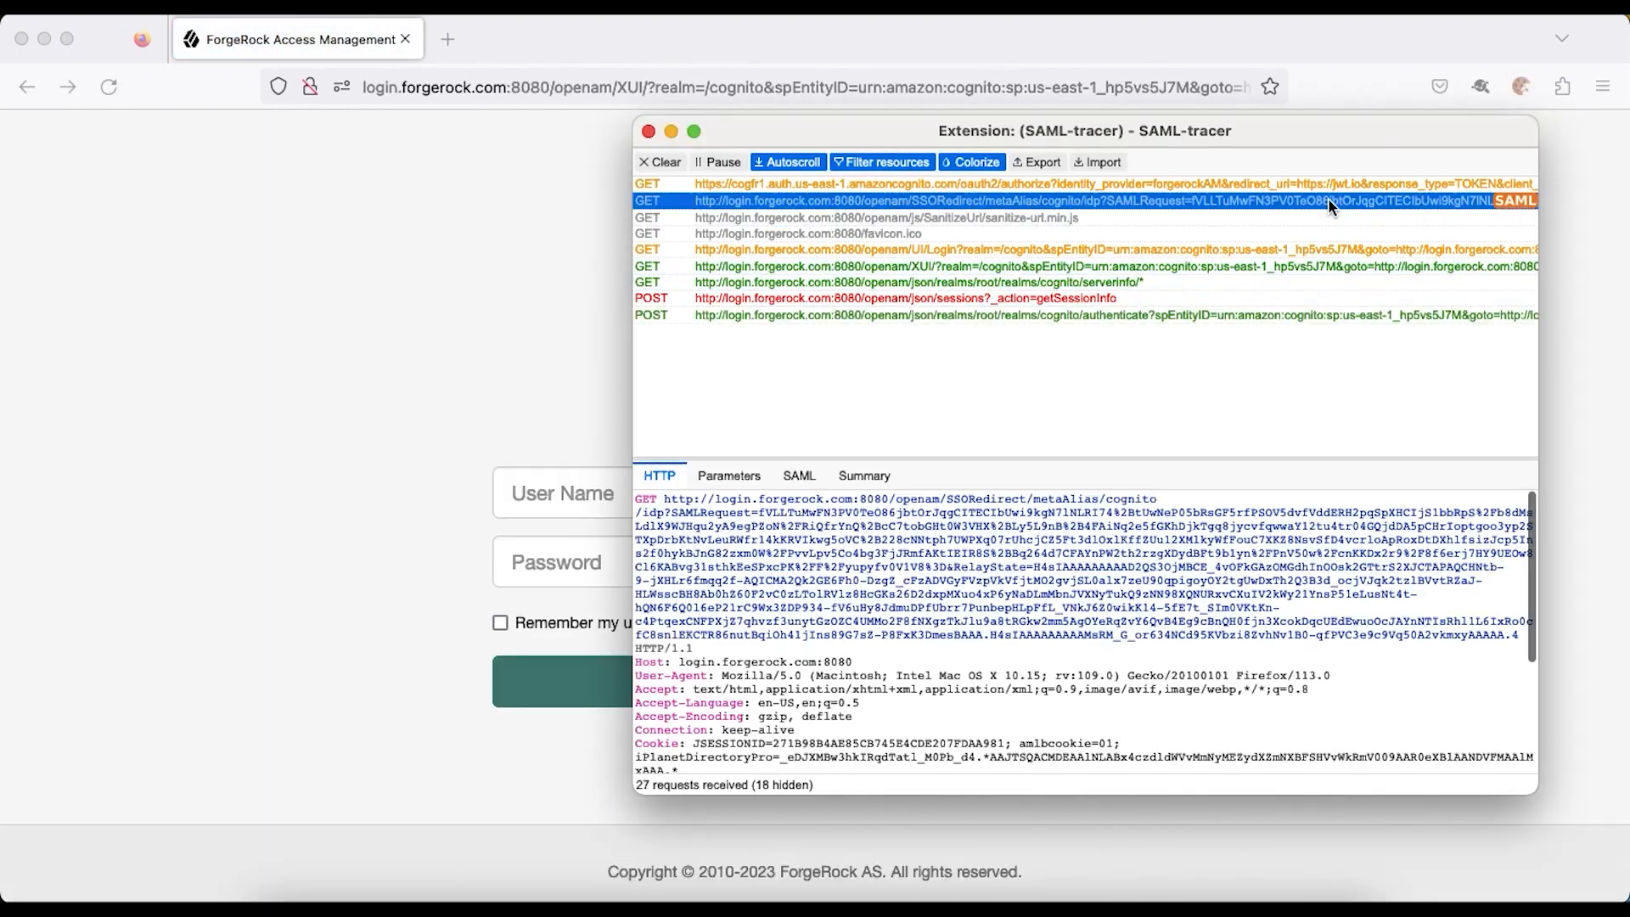
pyautogui.click(815, 480)
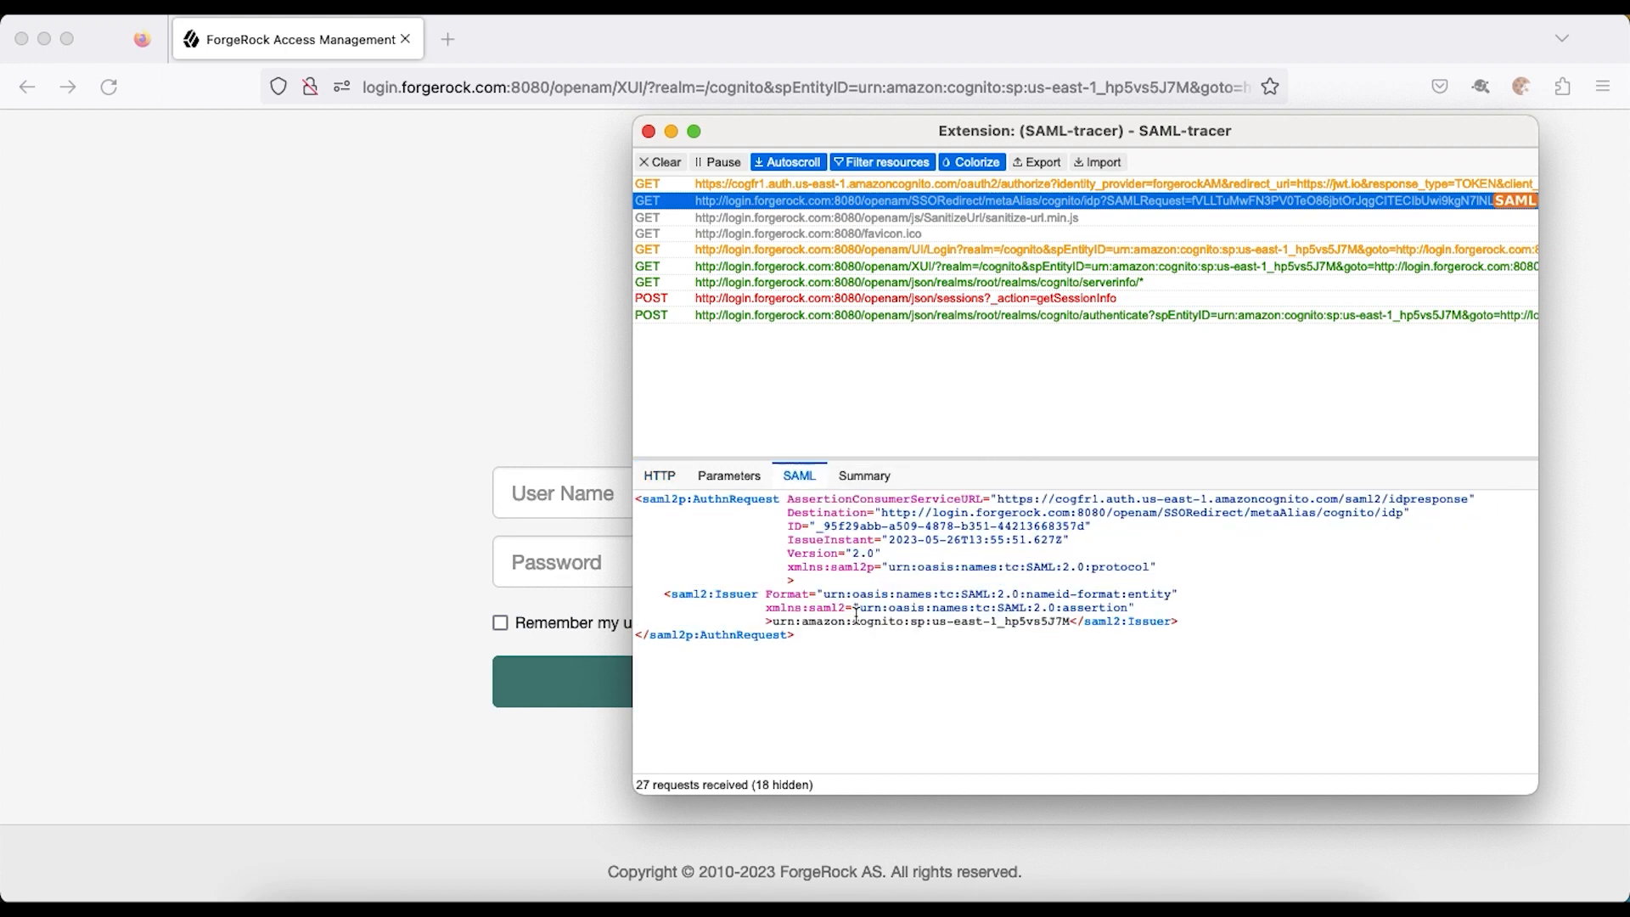
pyautogui.press('super+grave')
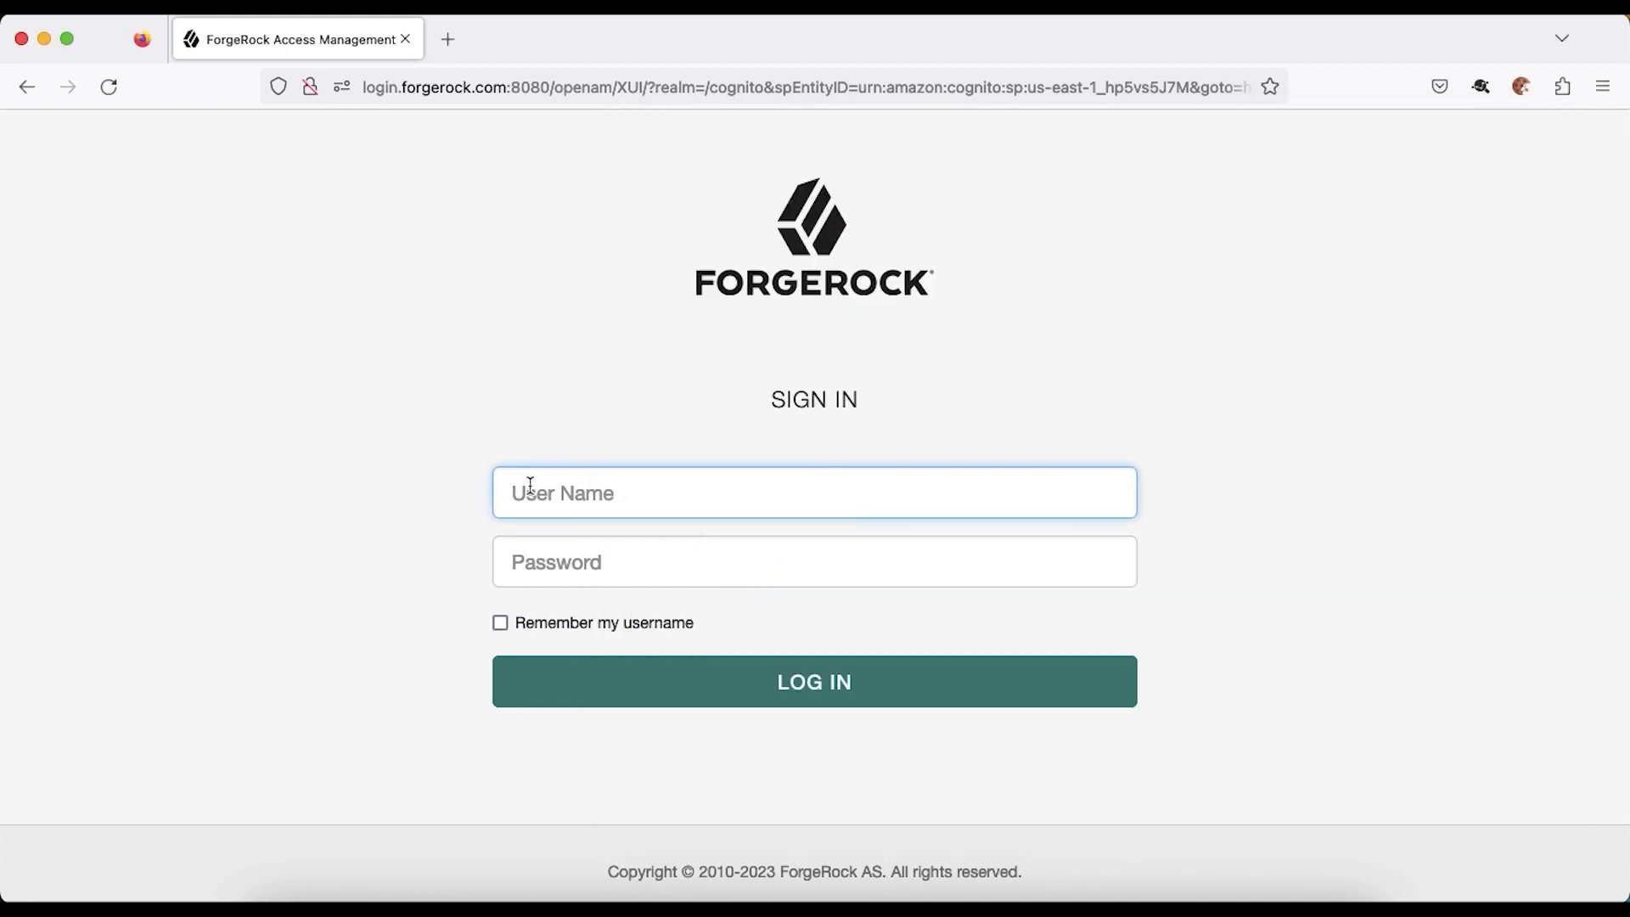
# - Sign in to ForgeRock as the test user using the saved login
pyautogui.write('cogtestu')
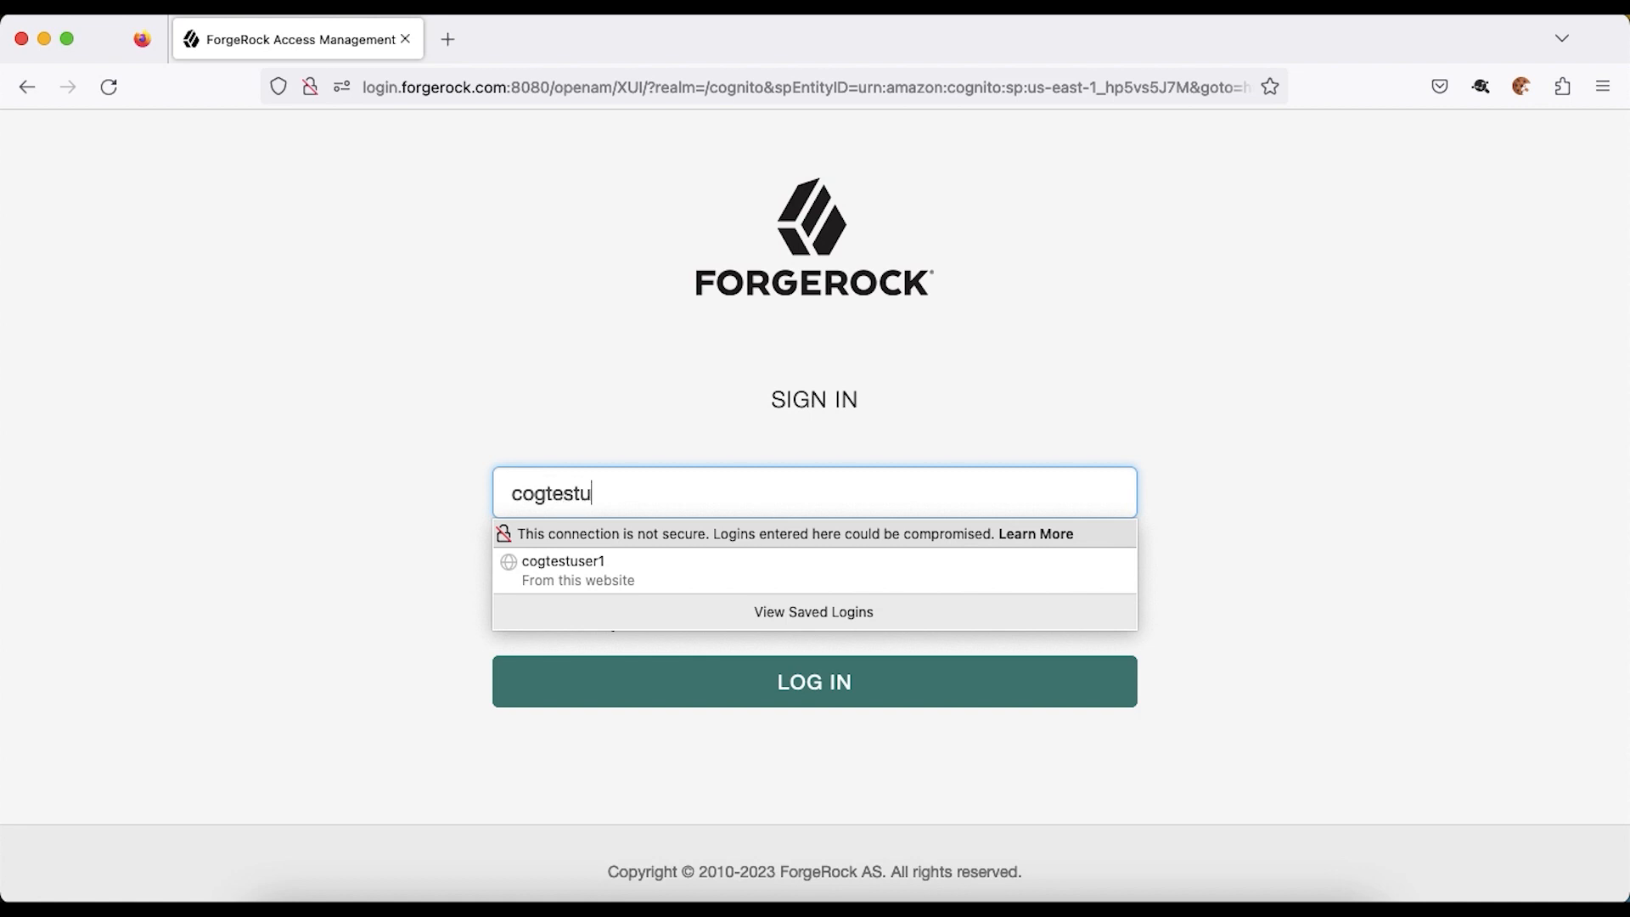
pyautogui.write('ser')
pyautogui.click(559, 562)
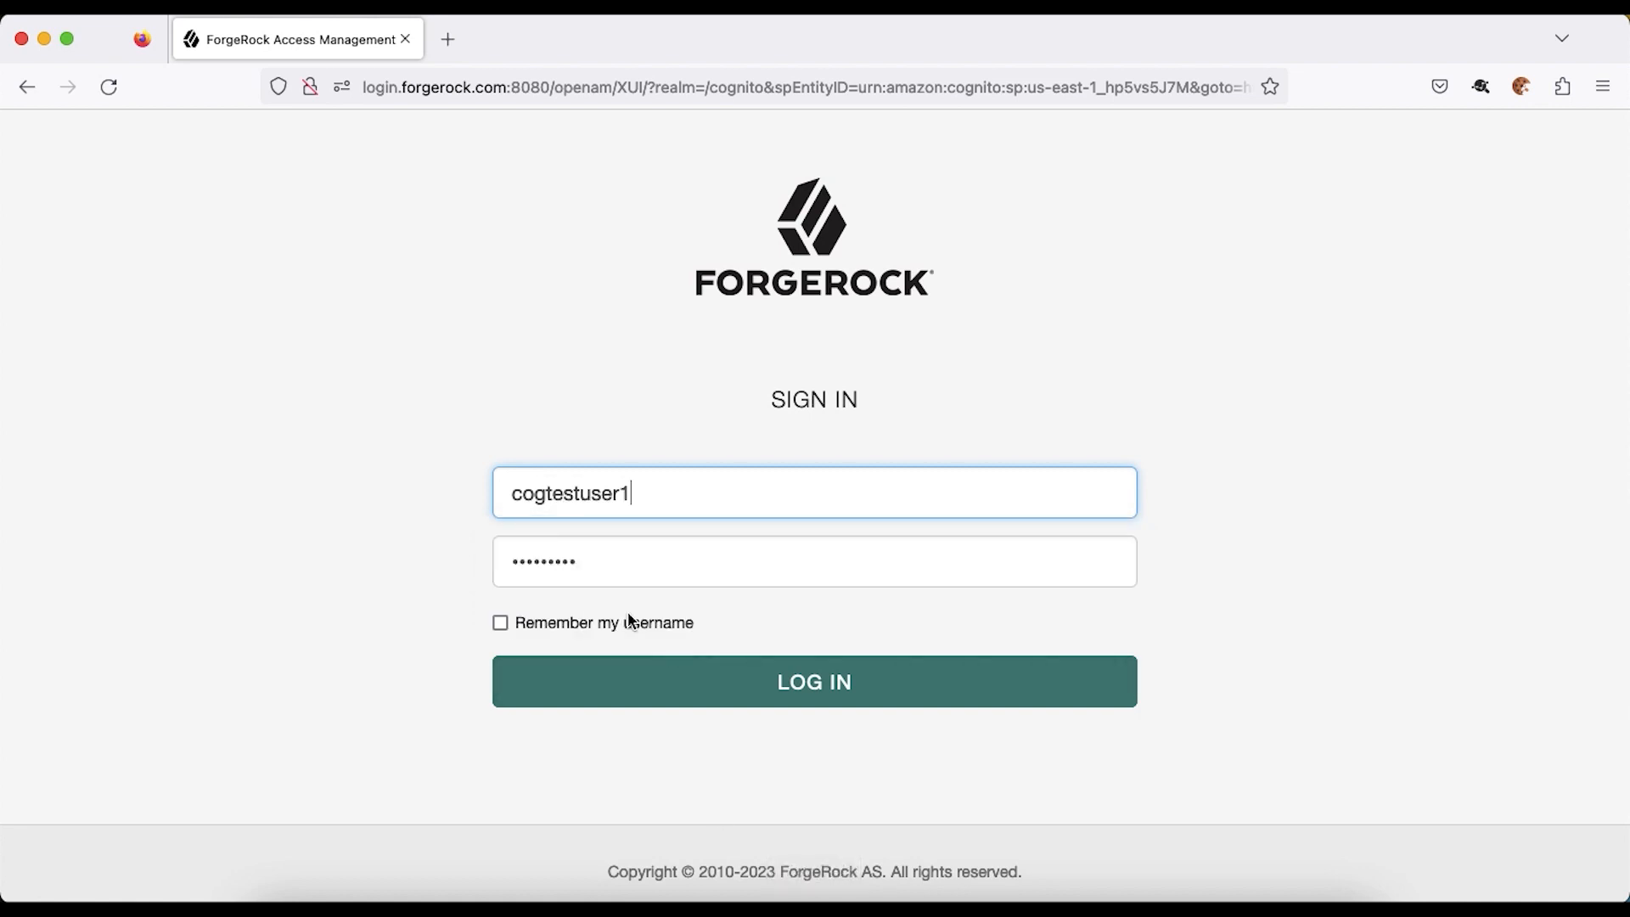
pyautogui.click(684, 687)
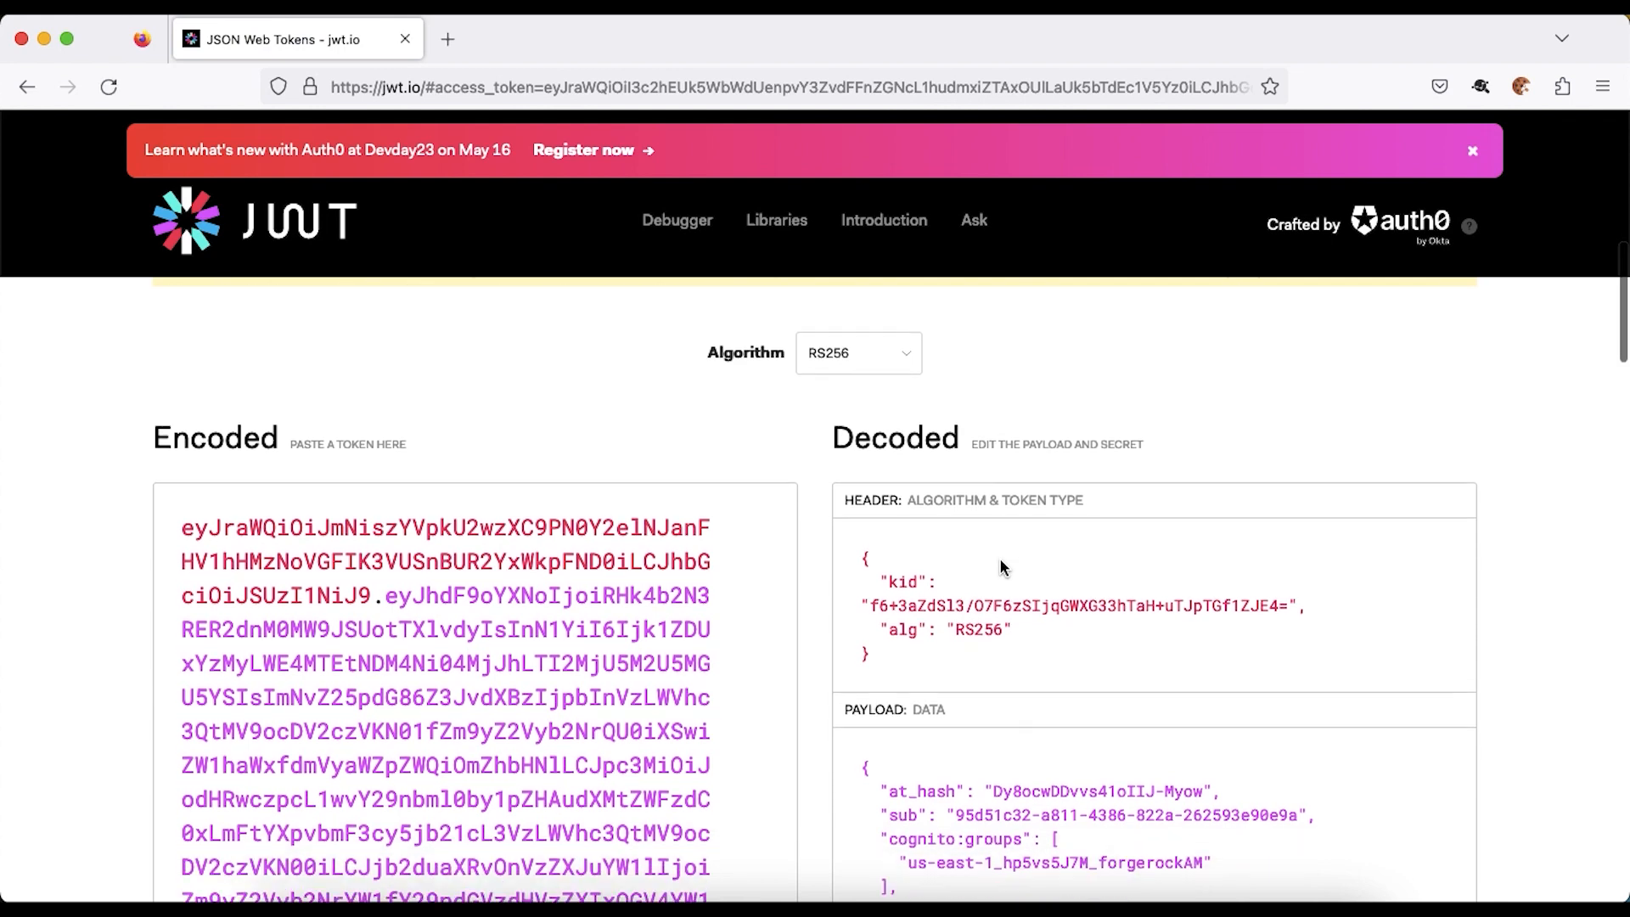
# - Review the given_name, family_name, email and name claims in the decoded jwt.io payload
pyautogui.scroll(-3, 1000, 560)
pyautogui.scroll(-3, 999, 562)
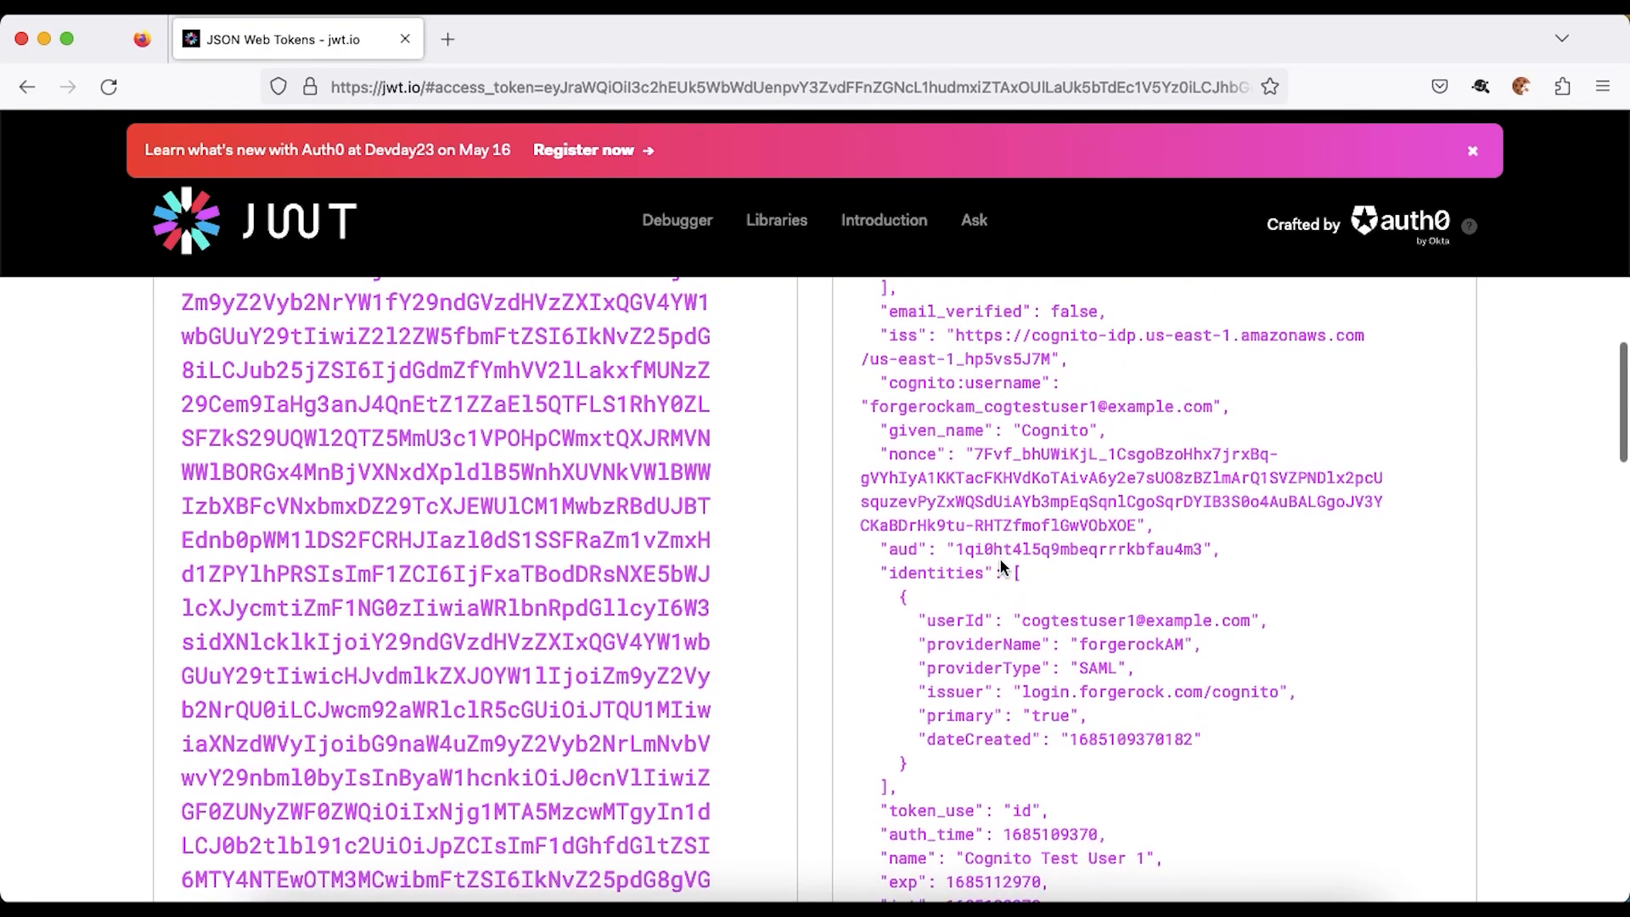
pyautogui.scroll(3, 1001, 565)
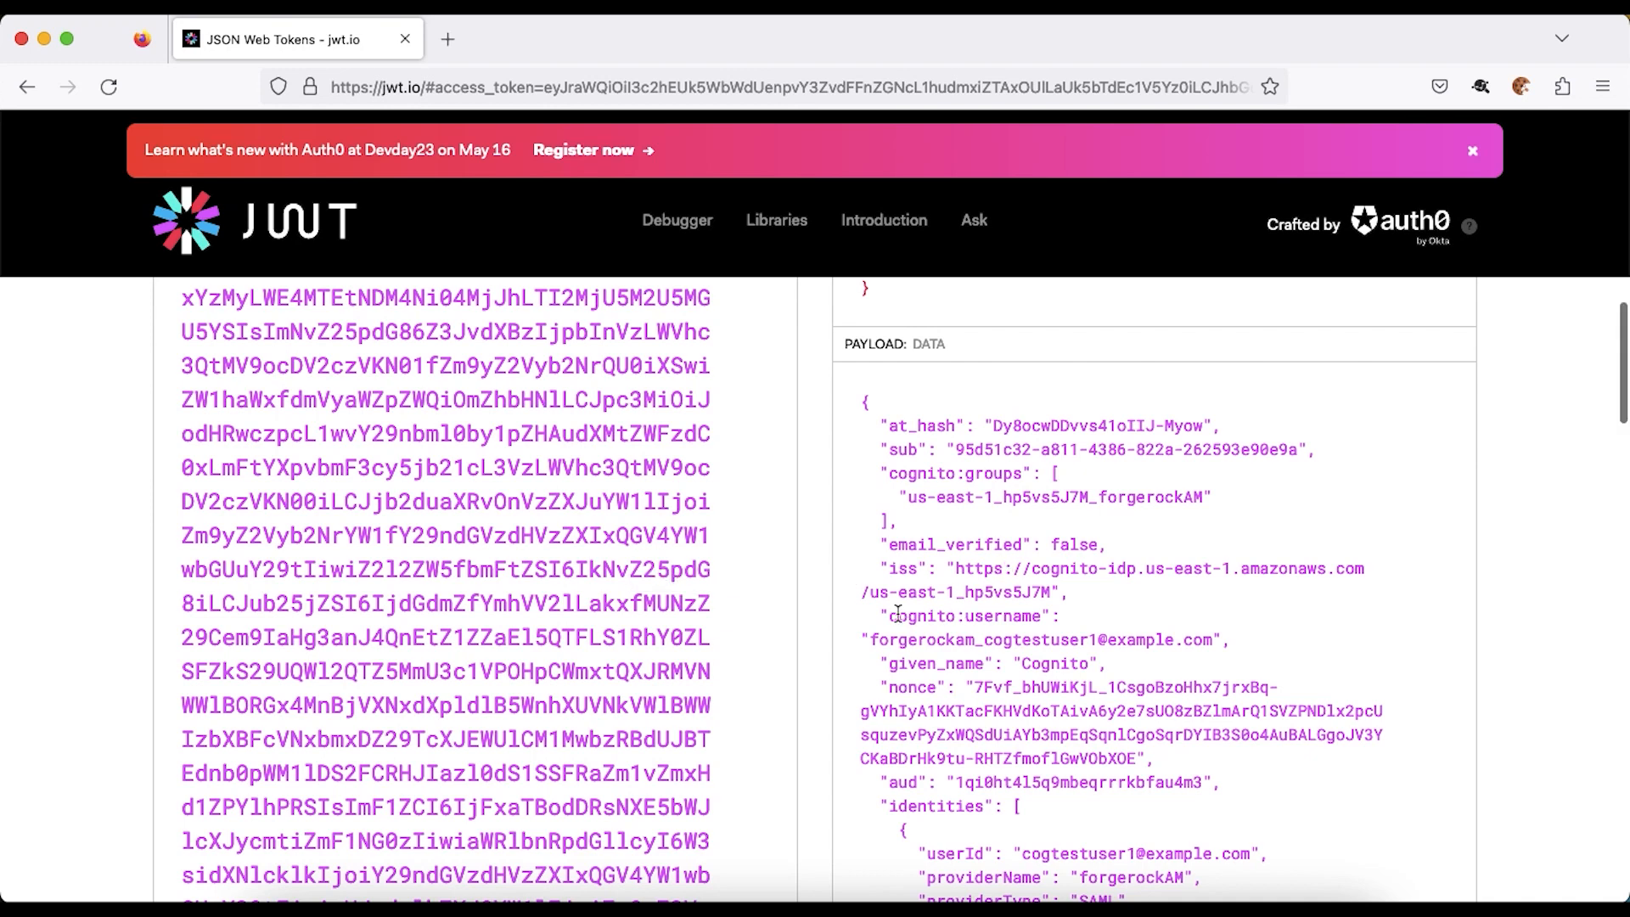
pyautogui.moveTo(885, 666); pyautogui.dragTo(1106, 665)
pyautogui.scroll(-3, 1000, 601)
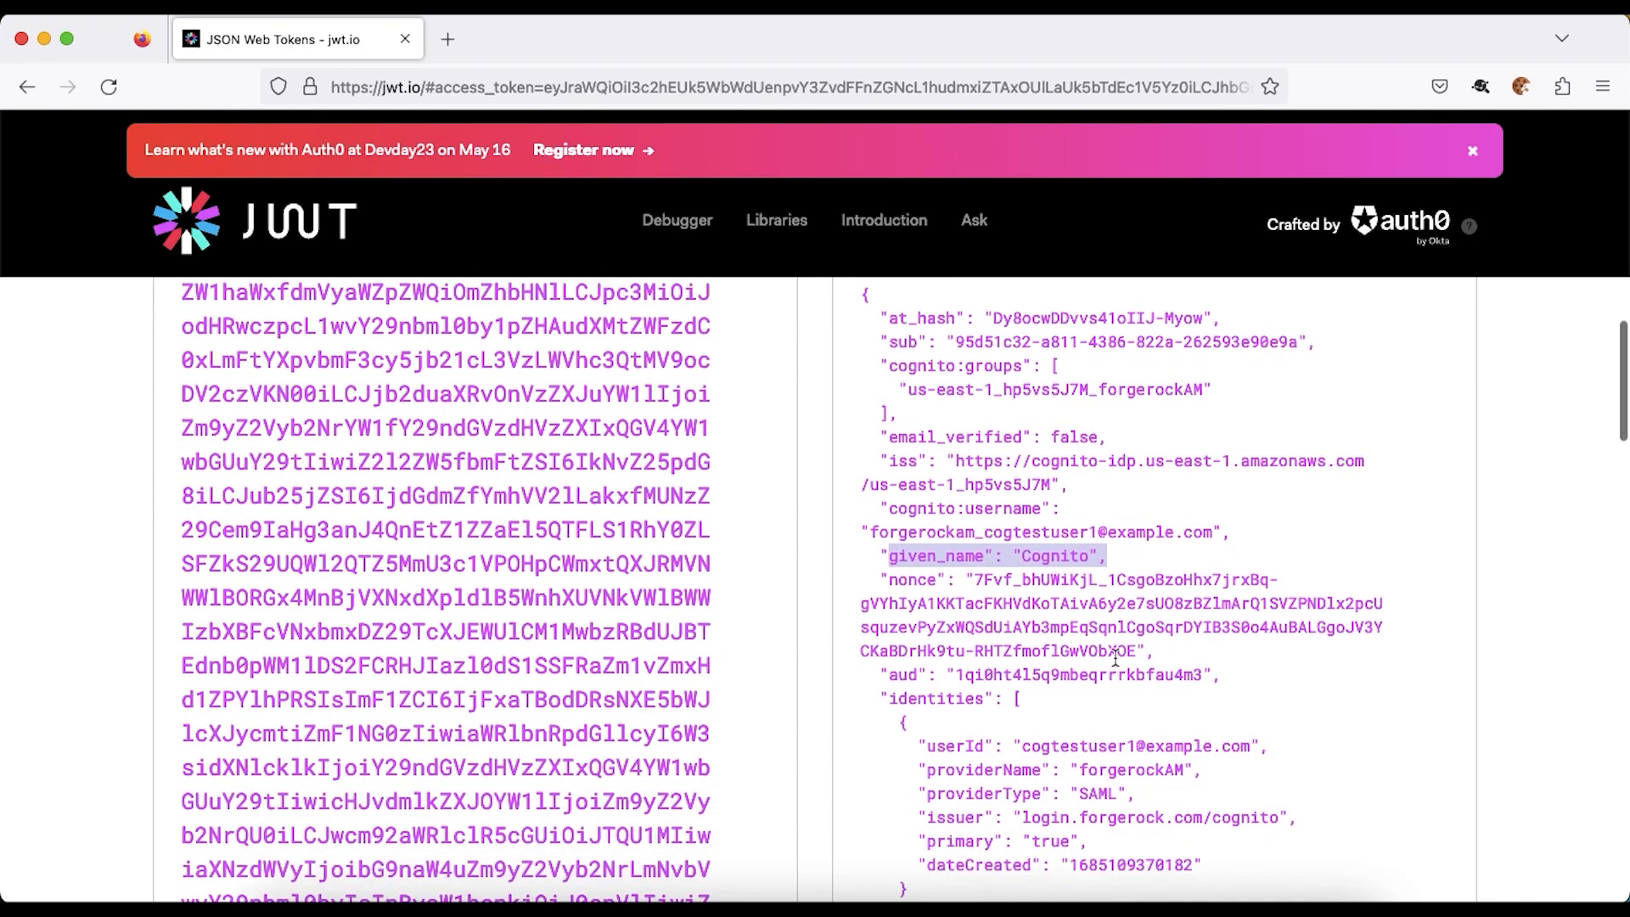
pyautogui.scroll(-3, 940, 656)
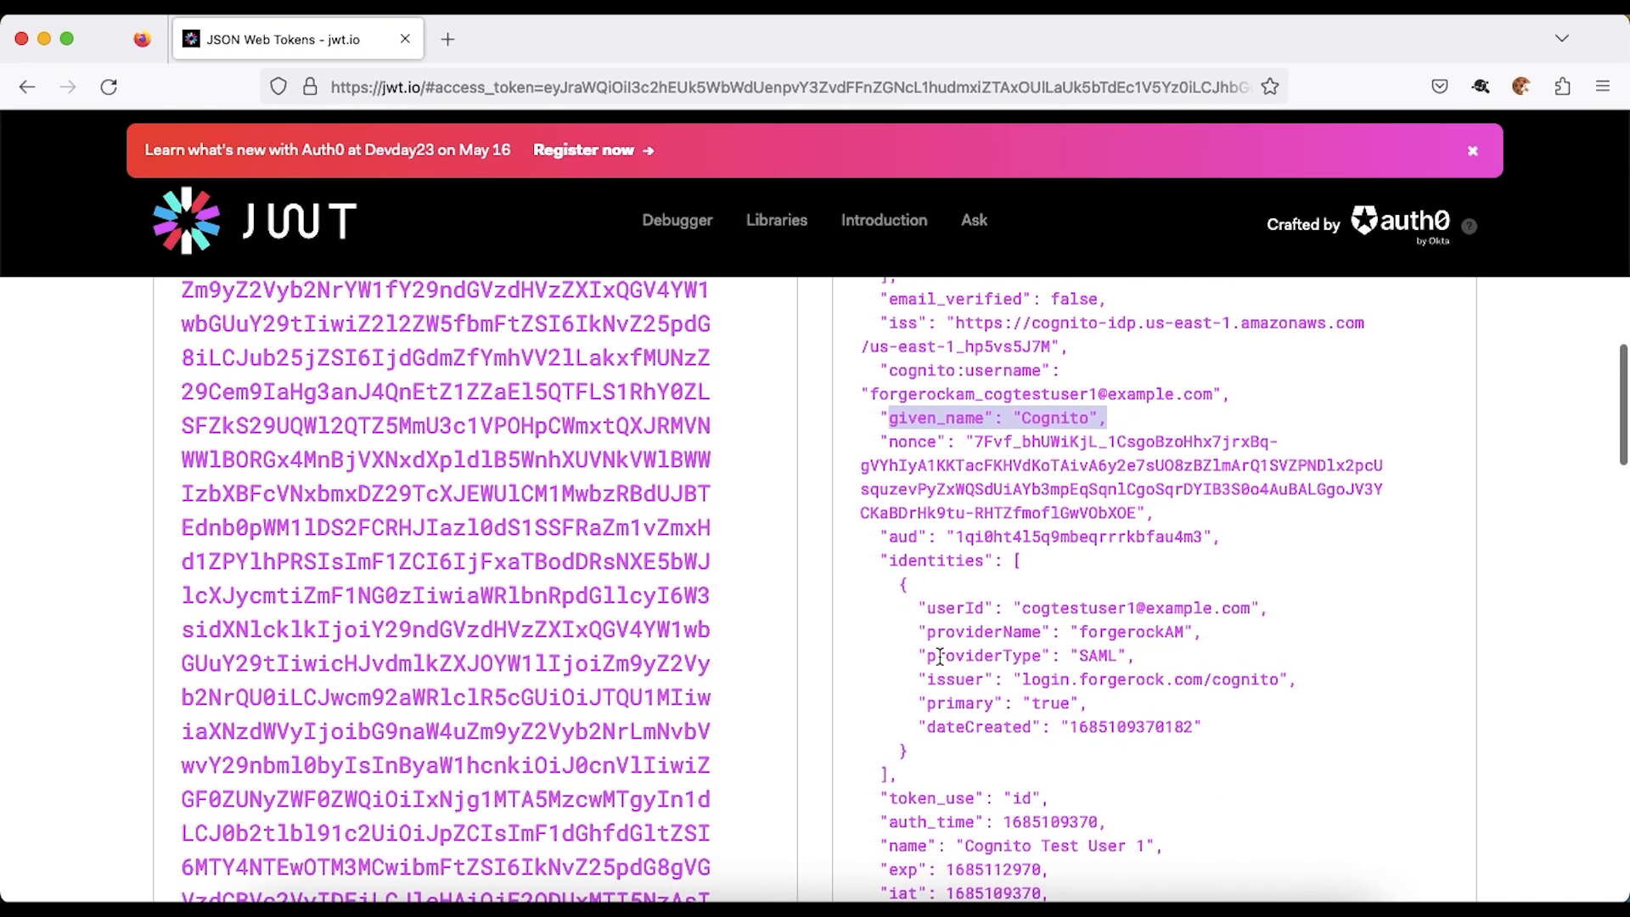
pyautogui.moveTo(880, 719); pyautogui.dragTo(1138, 719)
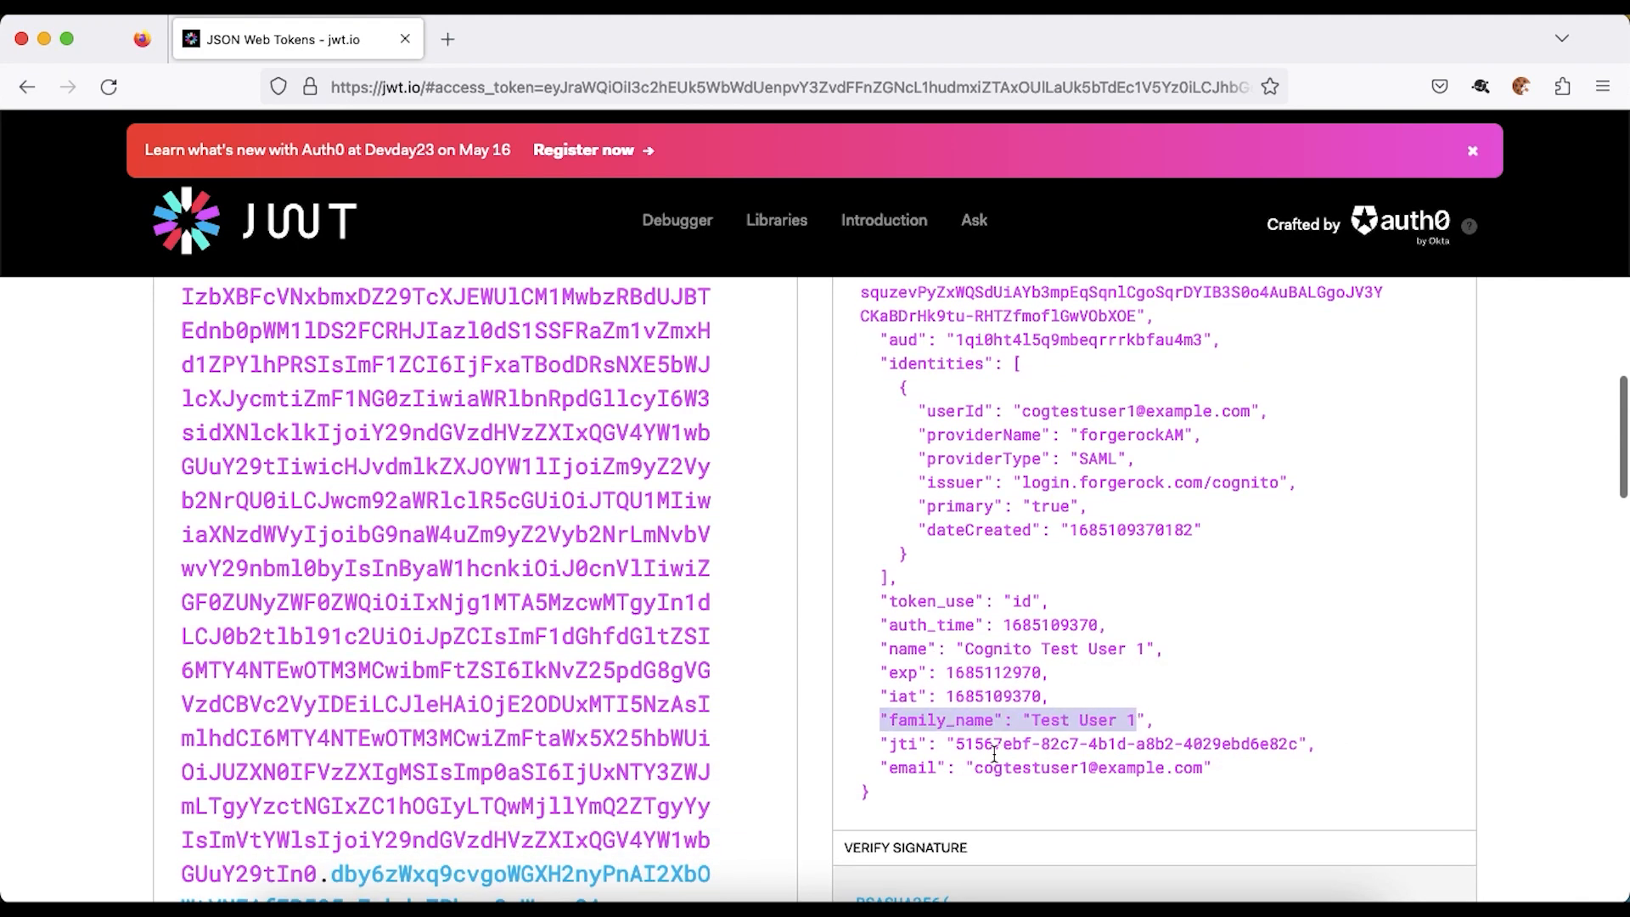
pyautogui.moveTo(889, 769); pyautogui.dragTo(1116, 780)
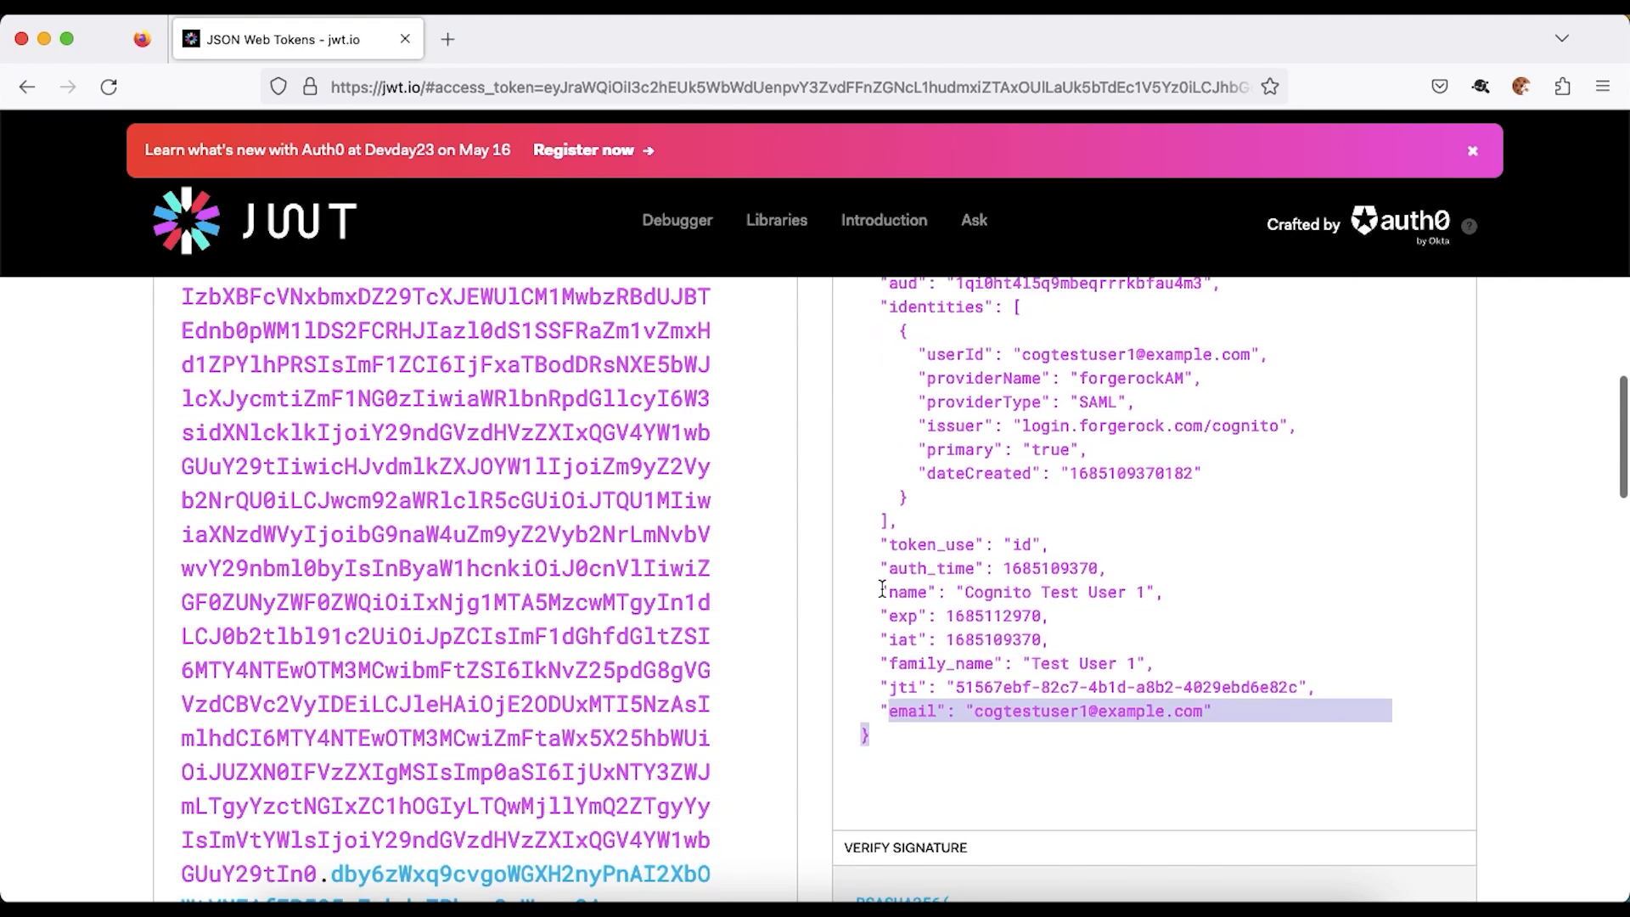
pyautogui.moveTo(882, 590); pyautogui.dragTo(1167, 592)
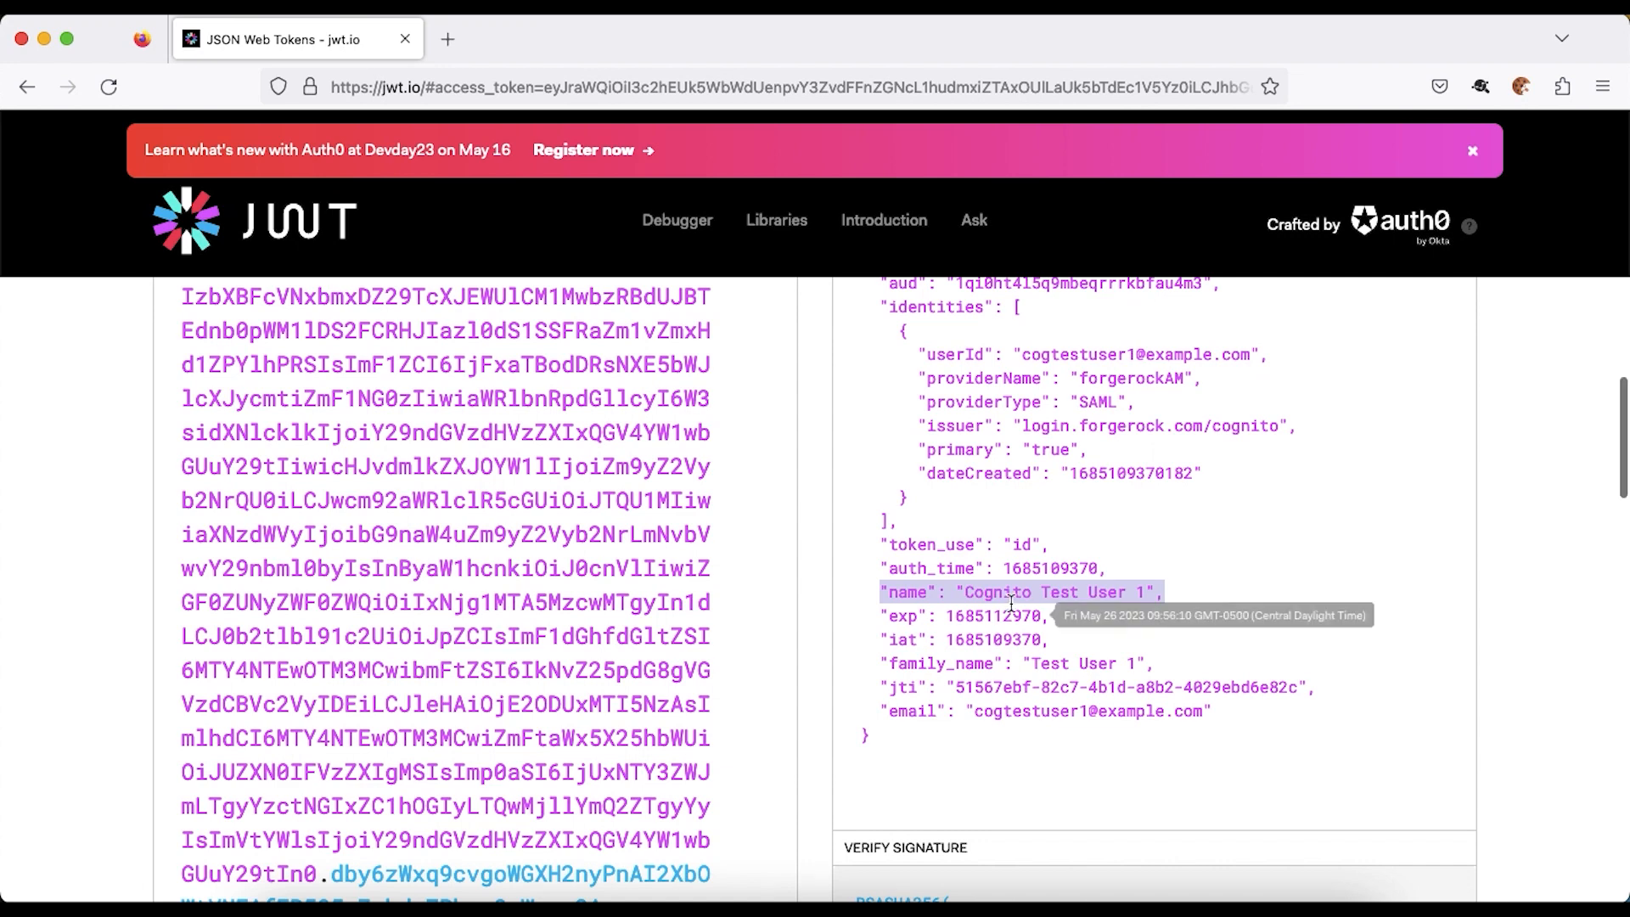
pyautogui.press('super+grave')
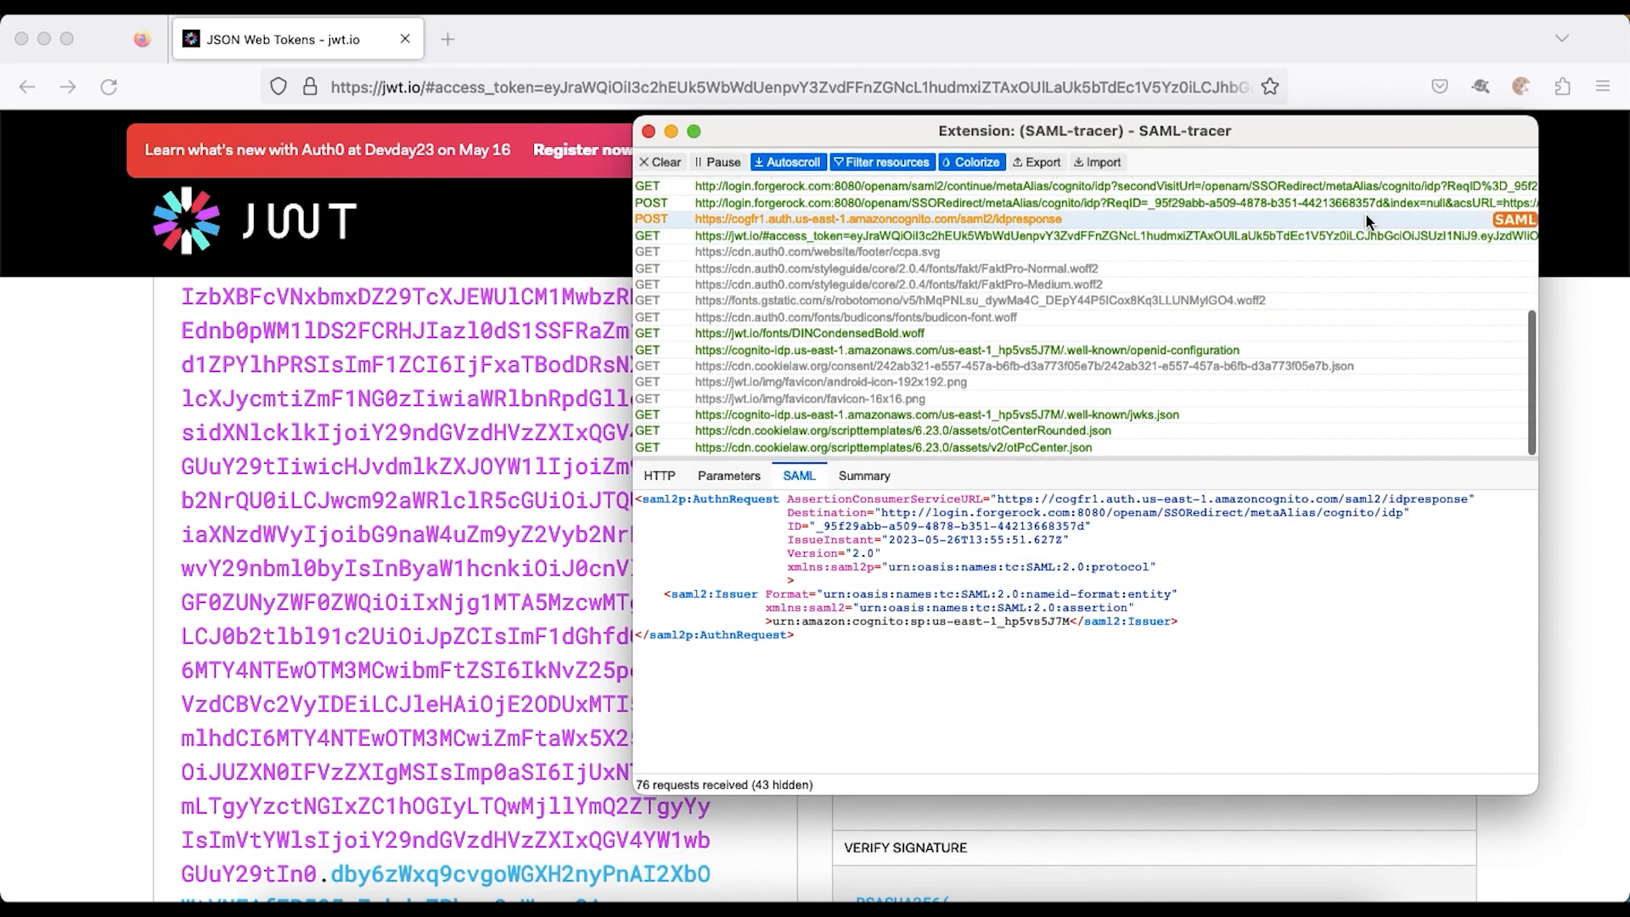
# - Inspect the POST idpresponse SAML summary, highlighting lastName among the name, mail and givenName attributes
pyautogui.click(1365, 221)
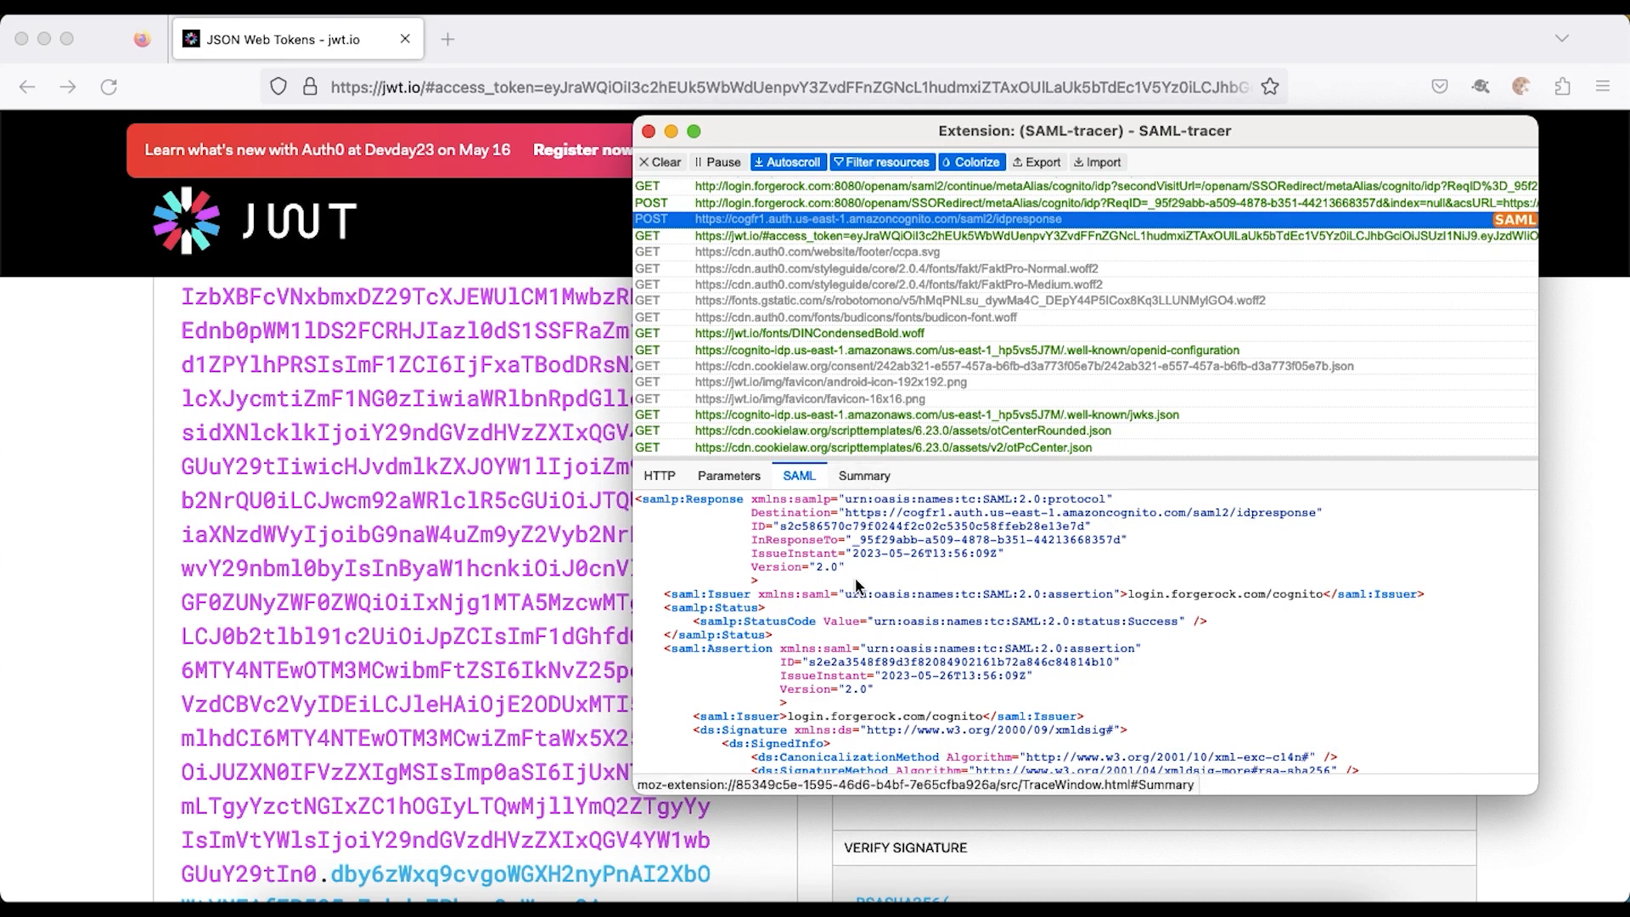
pyautogui.scroll(-15, 857, 578)
pyautogui.scroll(15, 855, 578)
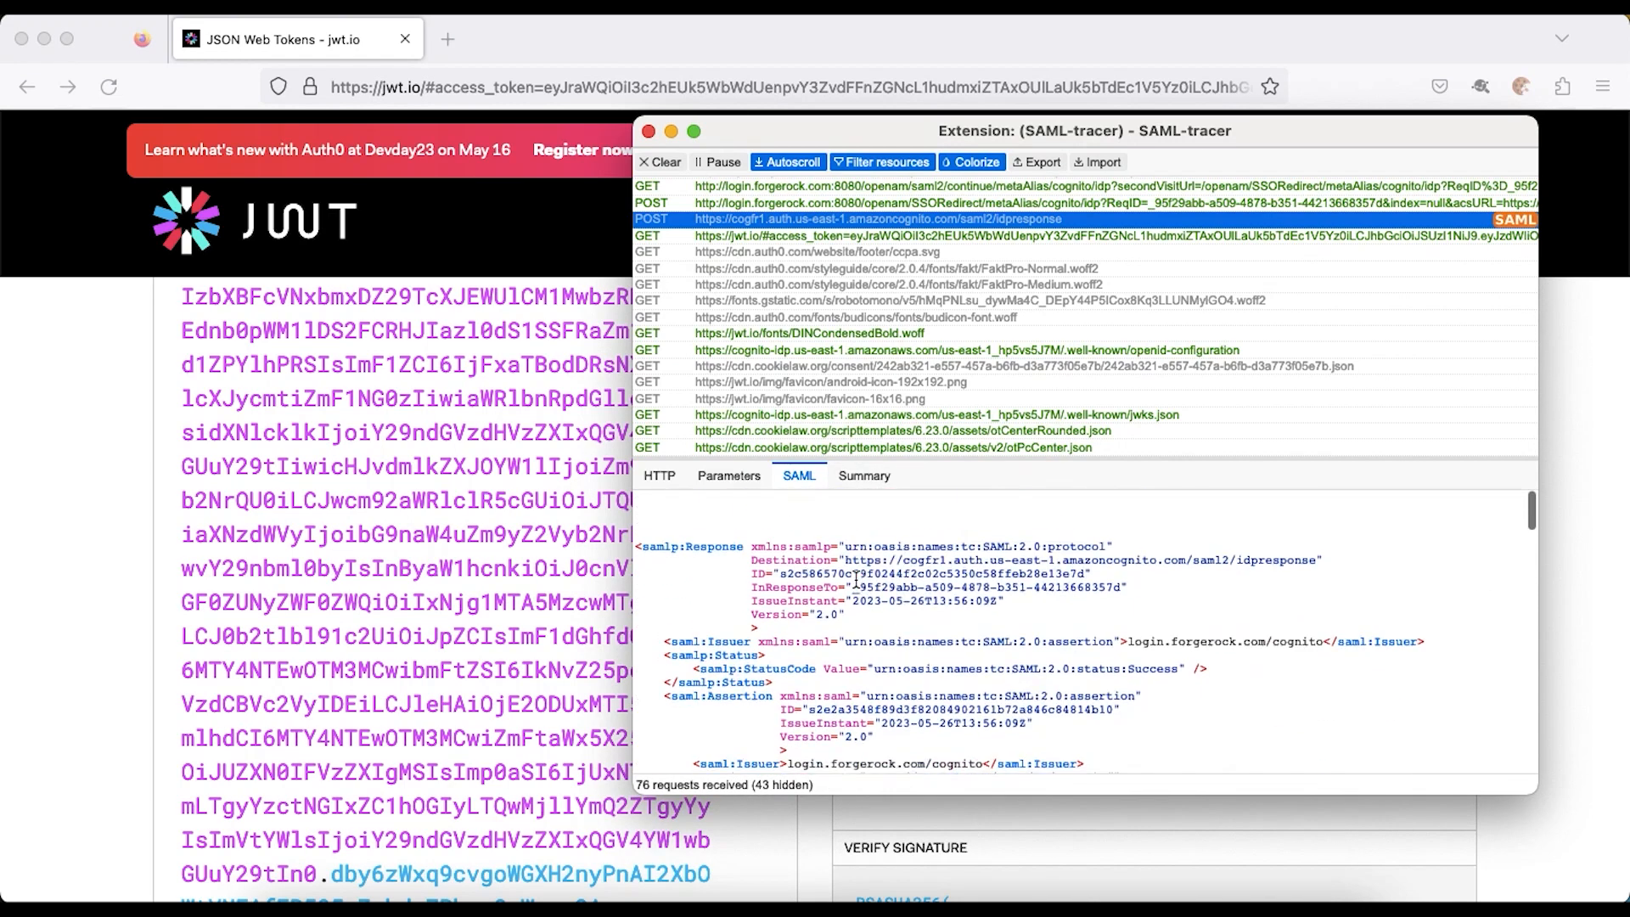
pyautogui.click(850, 480)
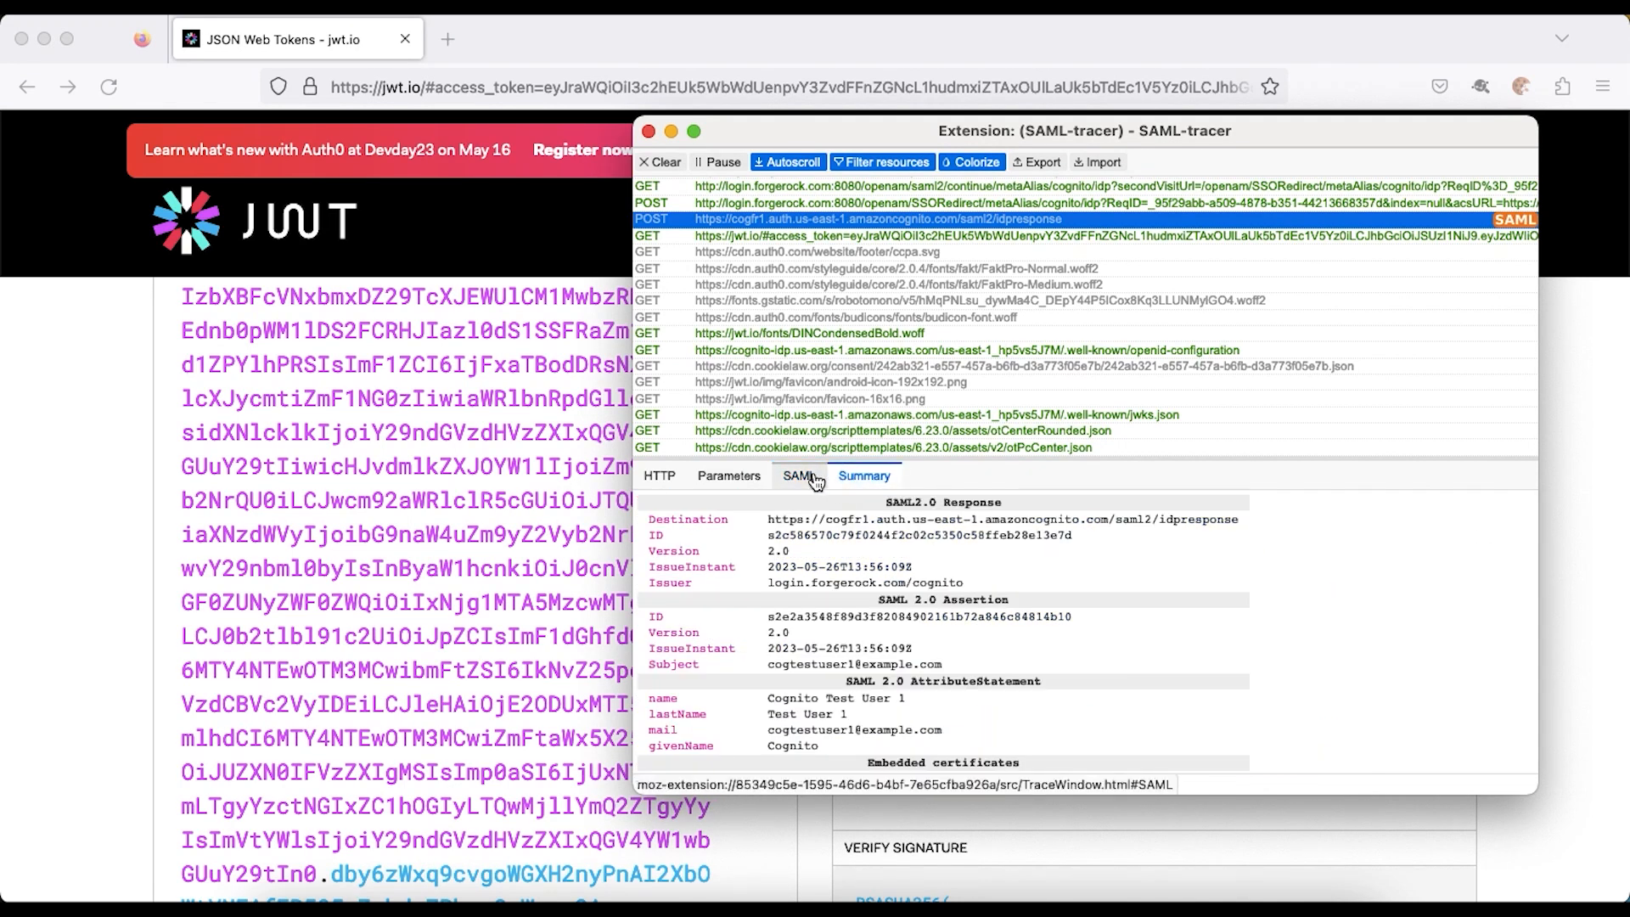
pyautogui.scroll(-3, 822, 667)
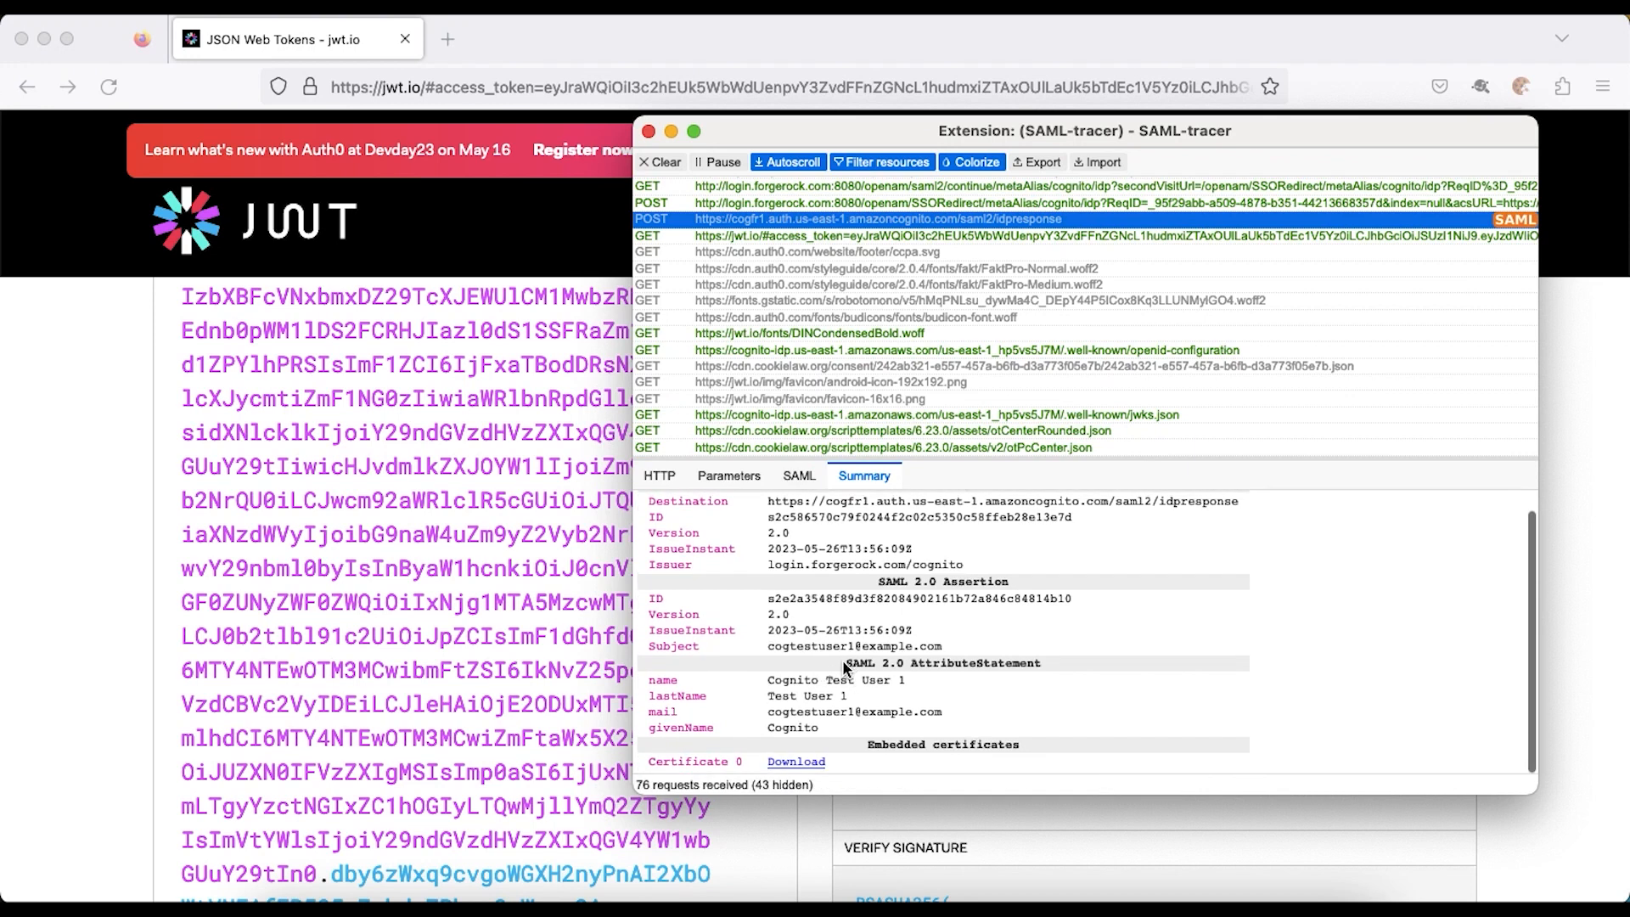
pyautogui.doubleClick(674, 696)
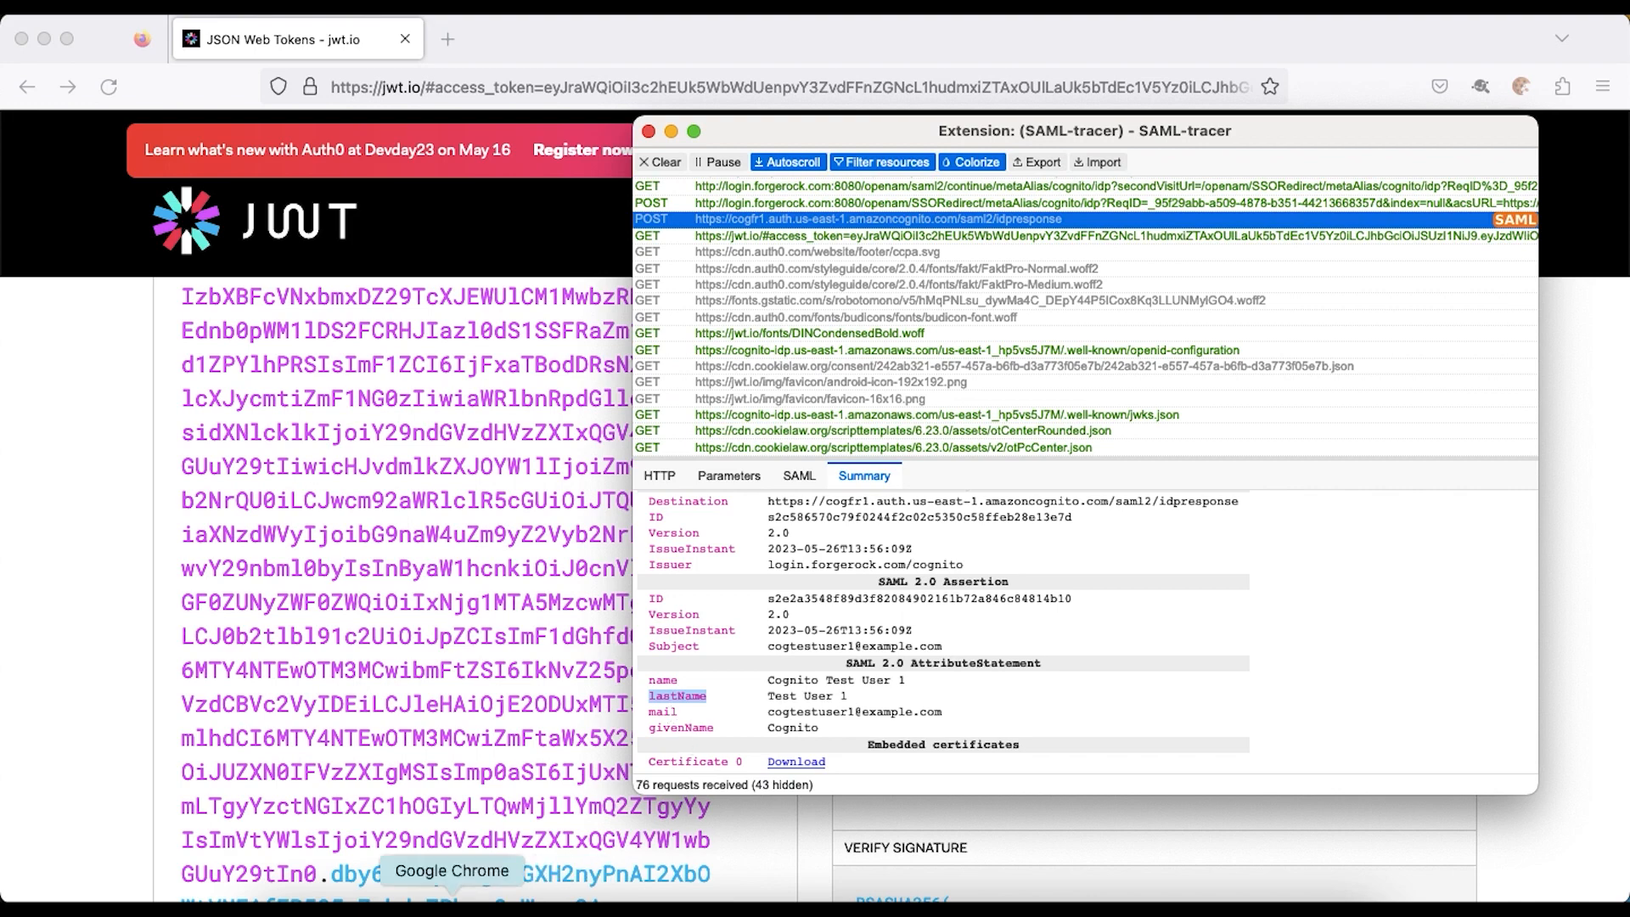
pyautogui.click(452, 898)
# - Change the test identity's Last Name to 'Test User Last Name' and Full Name to 'CogTestUser1', then save
pyautogui.click(293, 41)
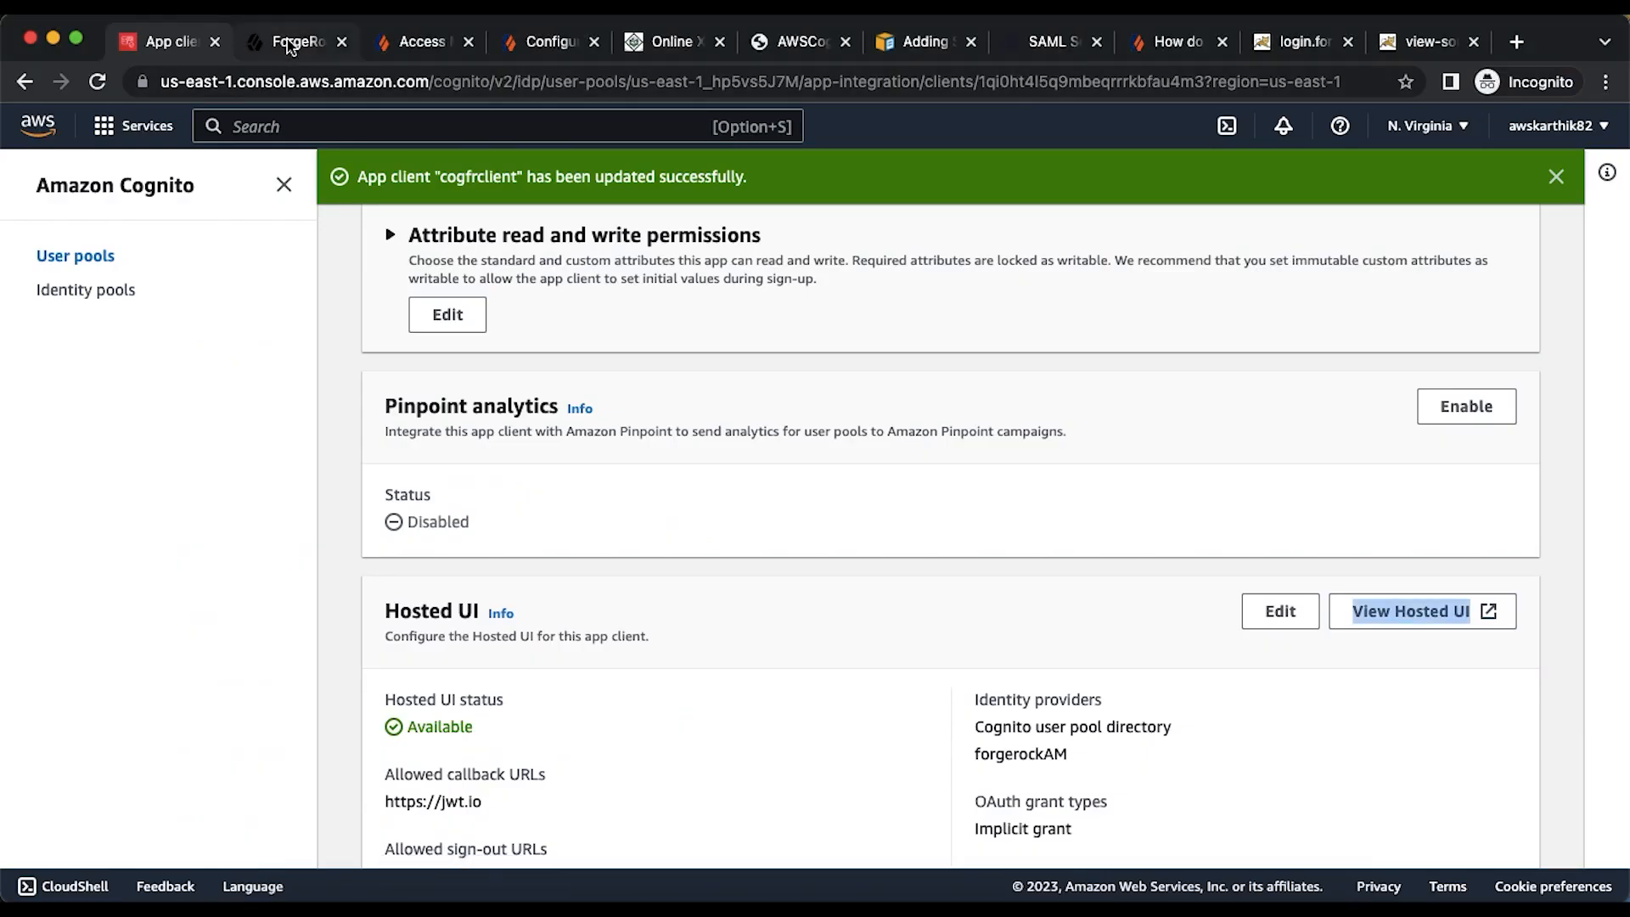
pyautogui.scroll(5, 618, 415)
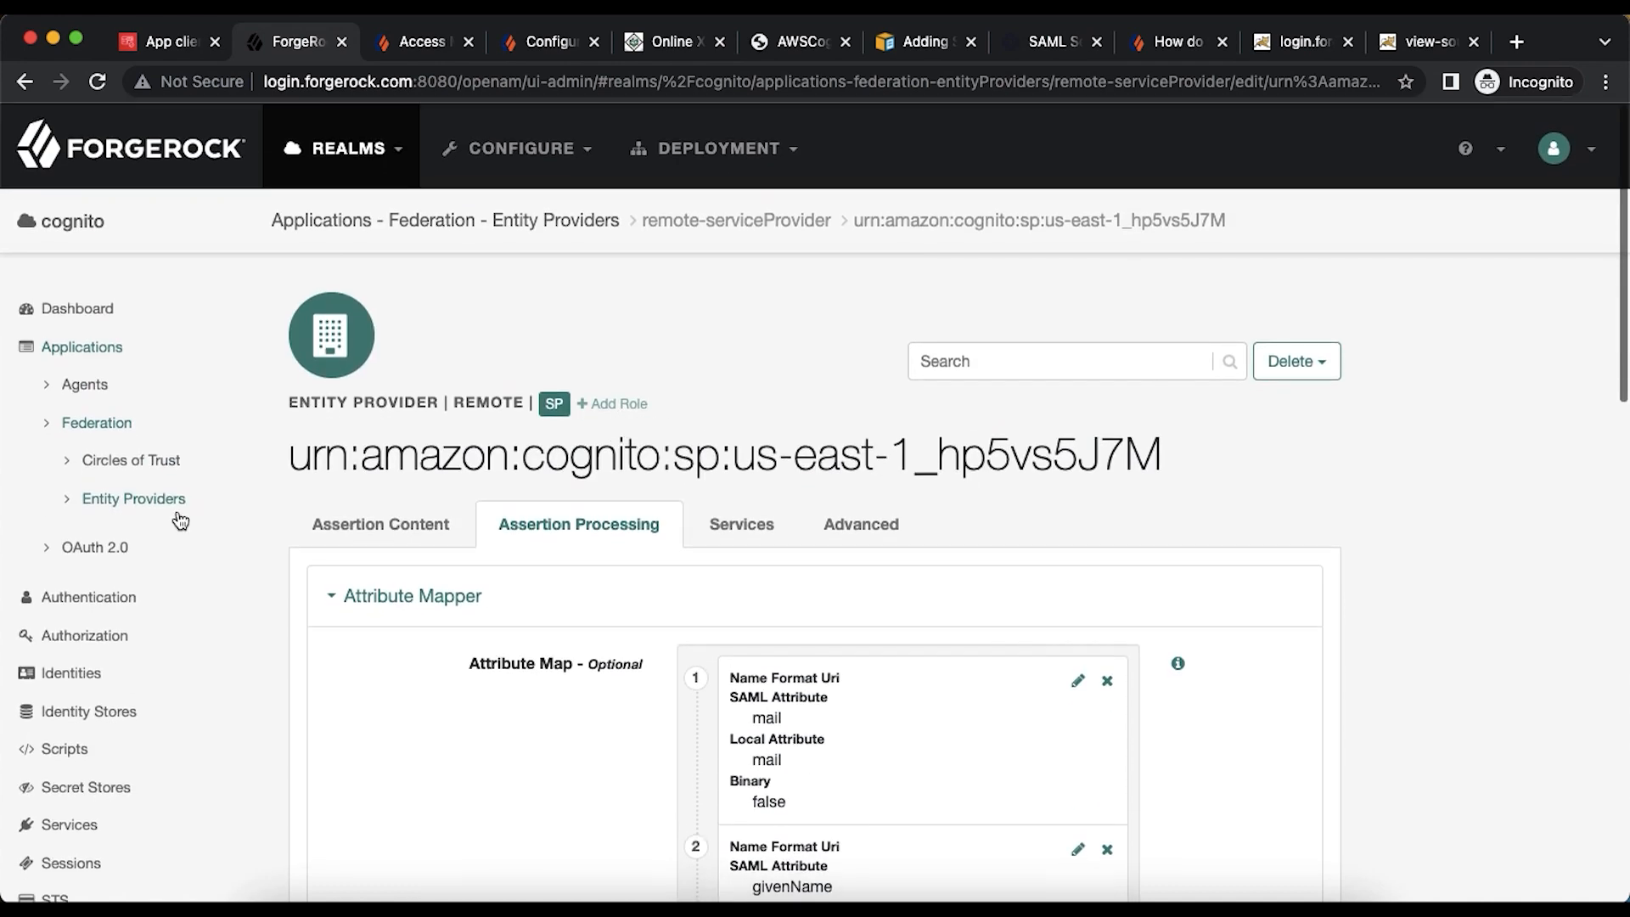
pyautogui.click(83, 672)
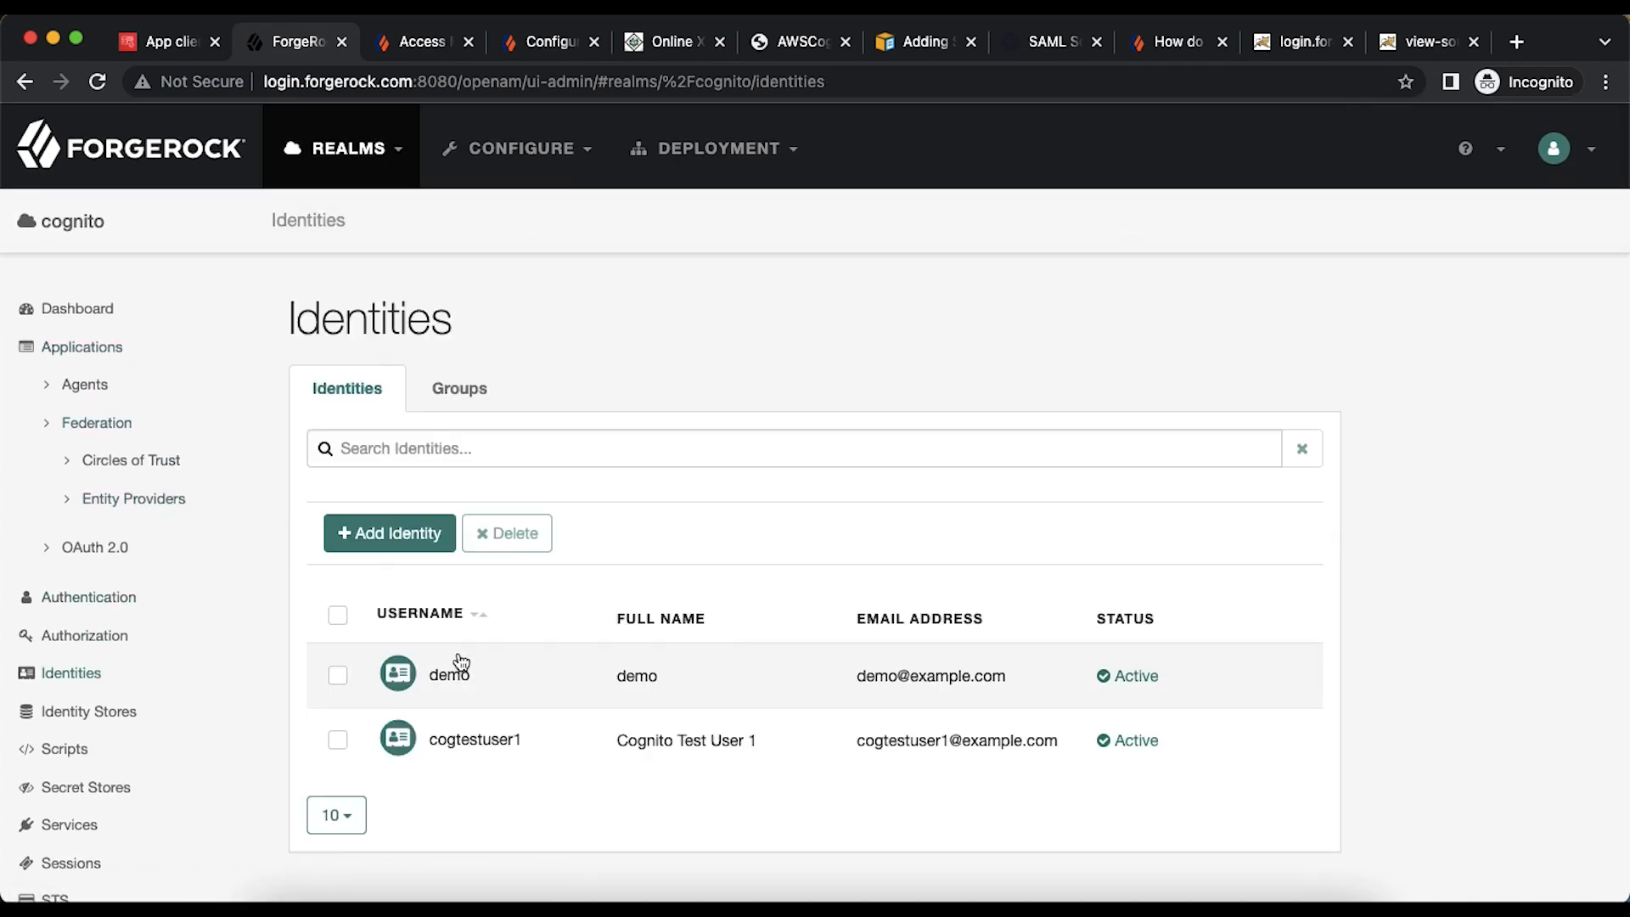
pyautogui.click(465, 738)
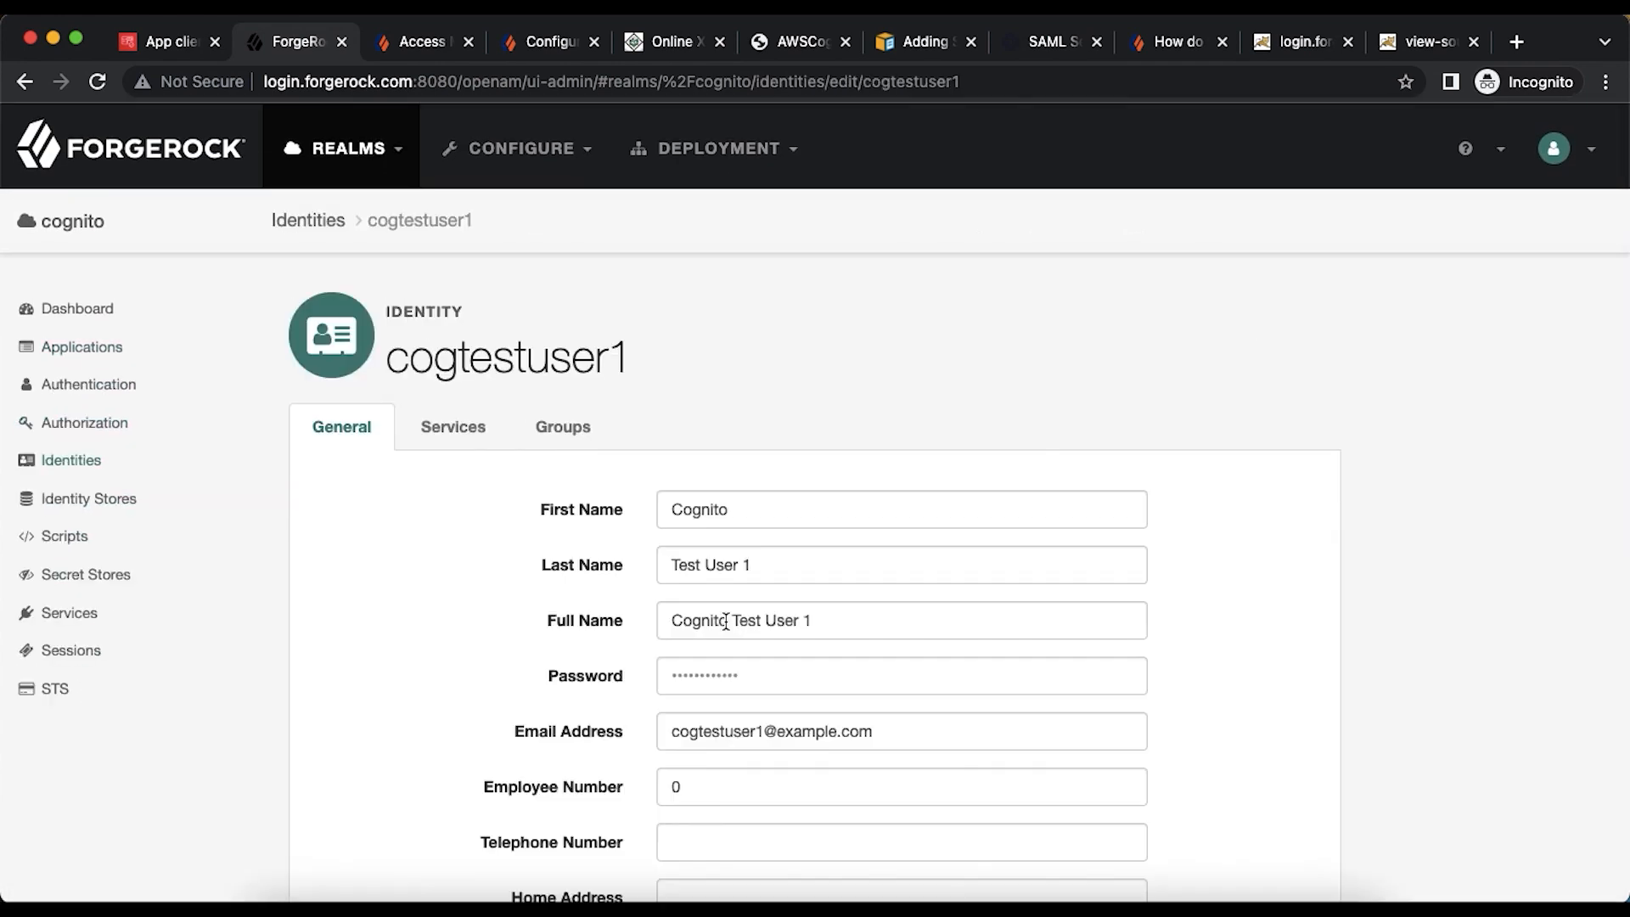
pyautogui.scroll(-2, 594, 568)
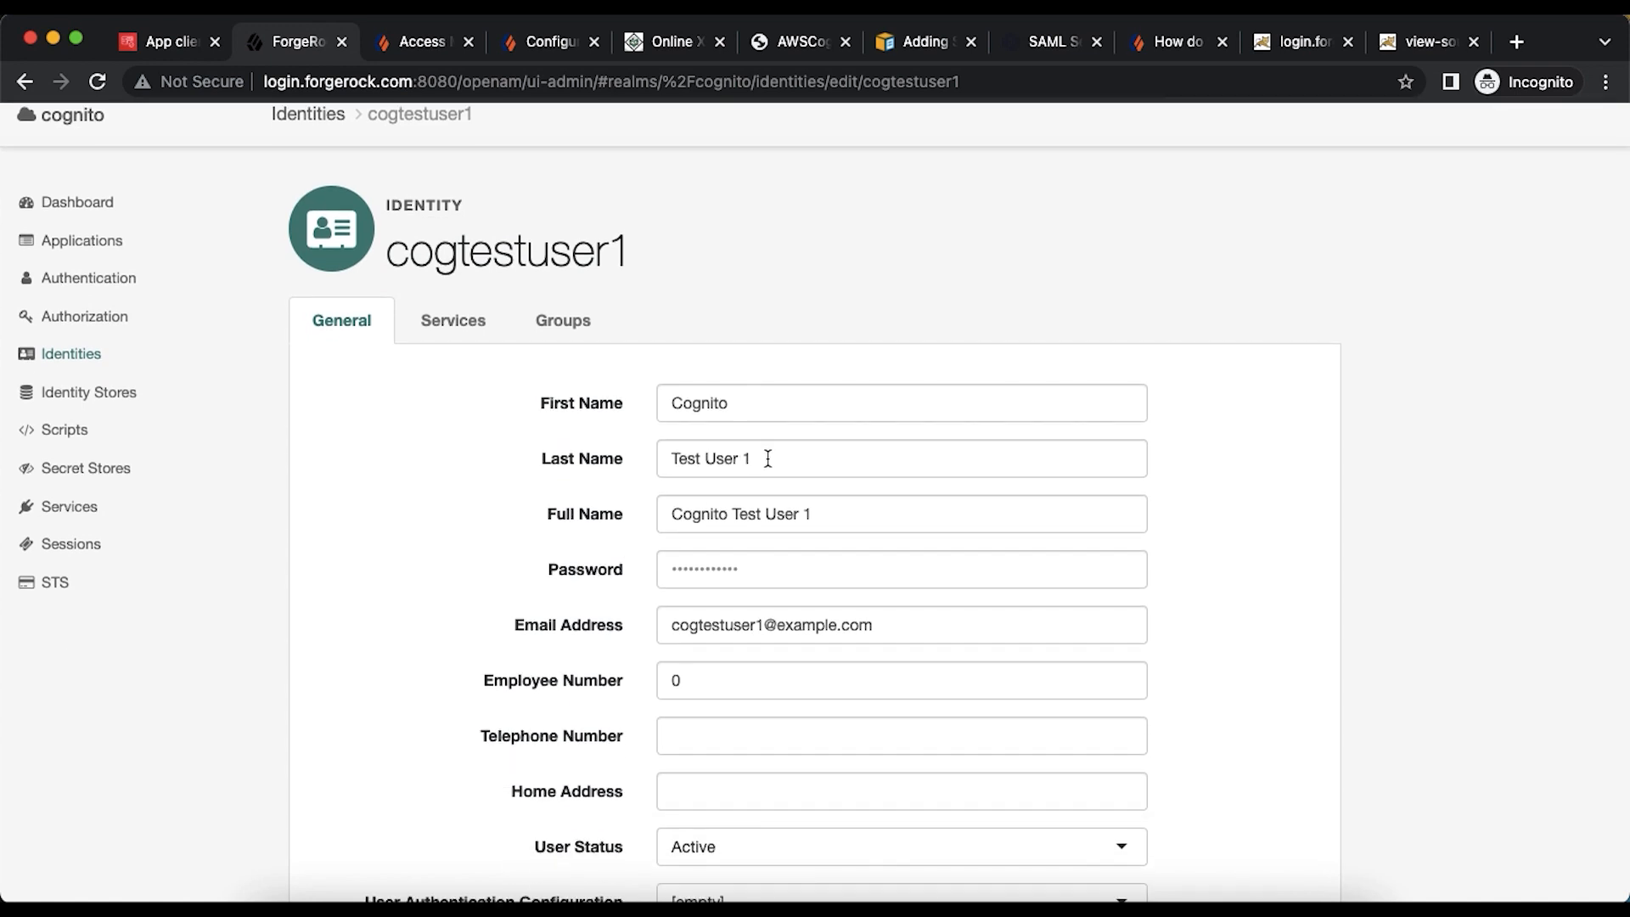
pyautogui.moveTo(765, 458); pyautogui.dragTo(620, 465)
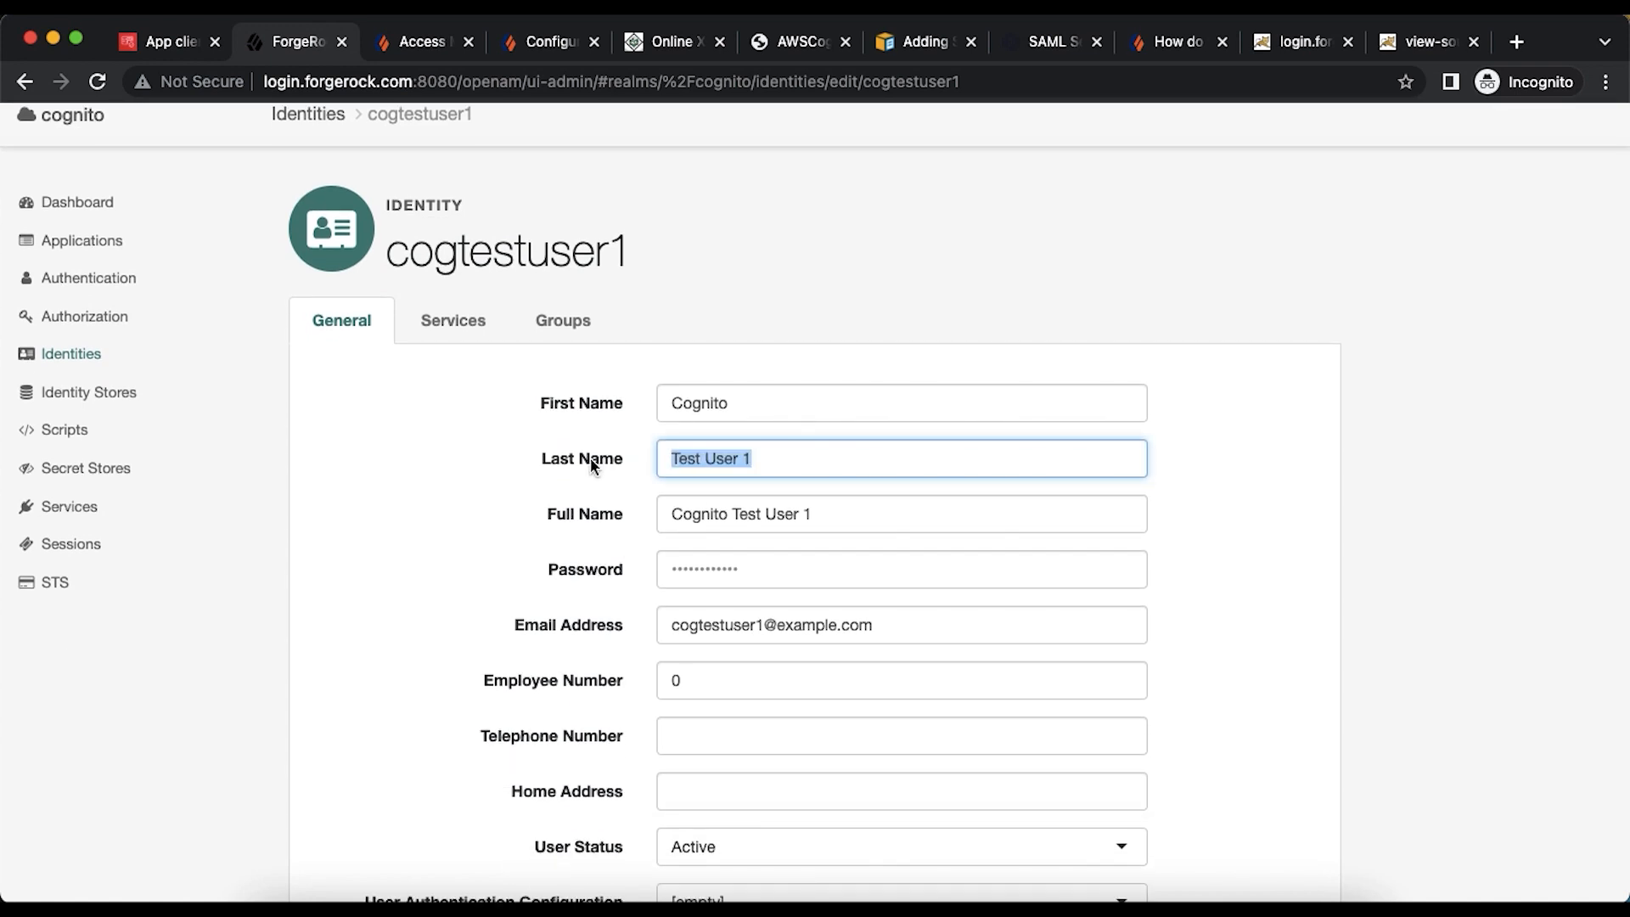
pyautogui.write('Cogn')
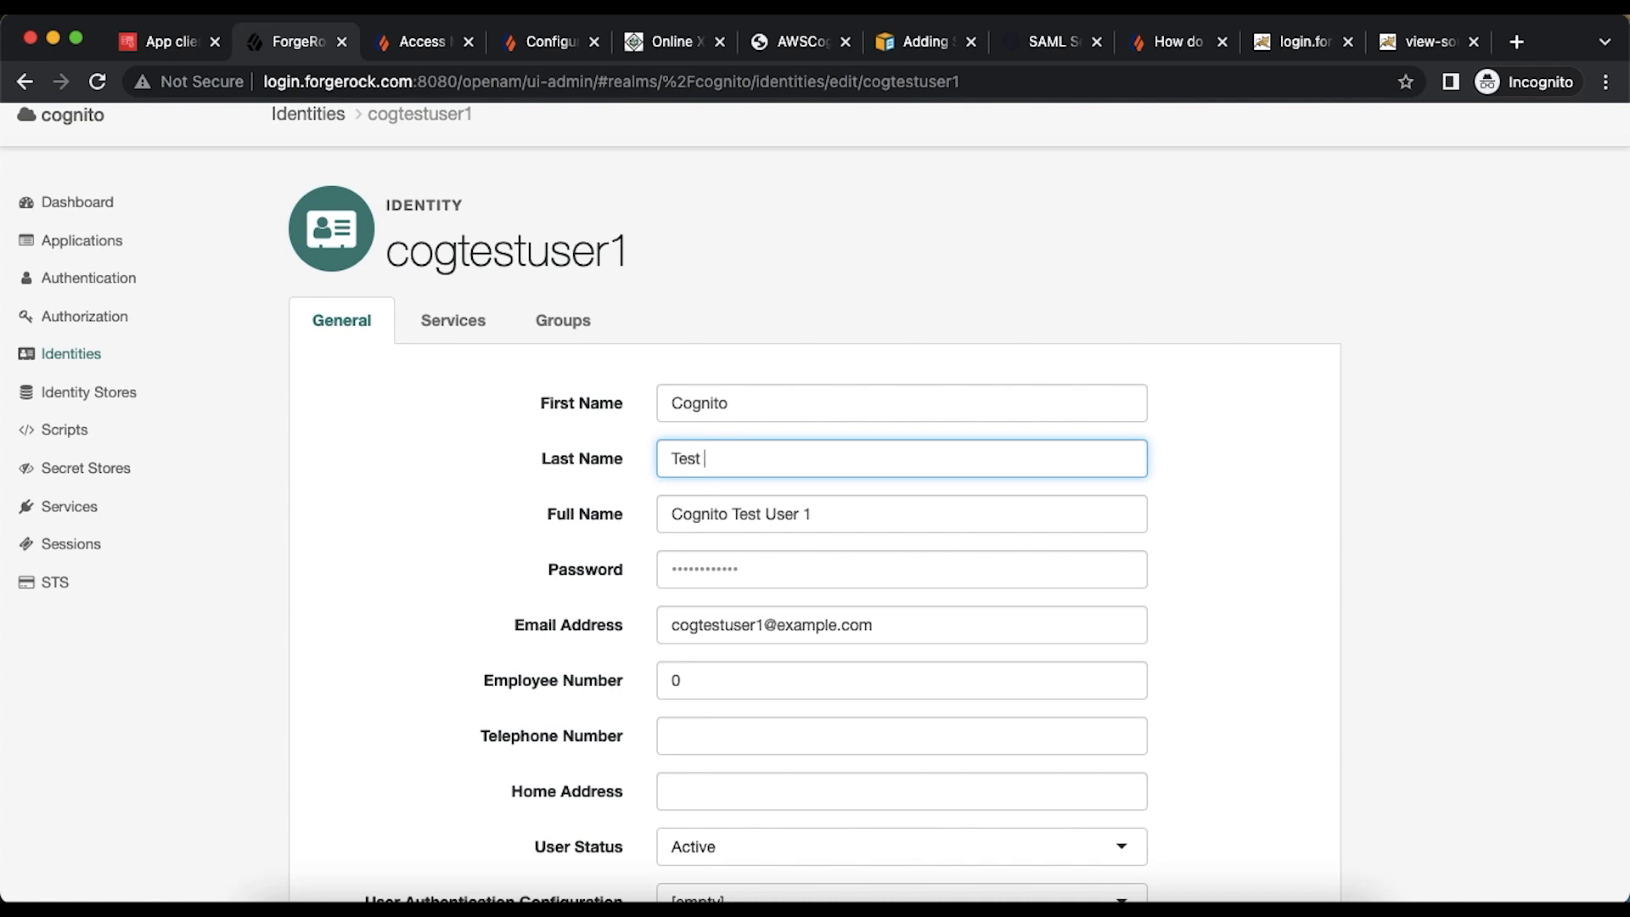
pyautogui.write('Test User Last Name')
pyautogui.press('Tab')
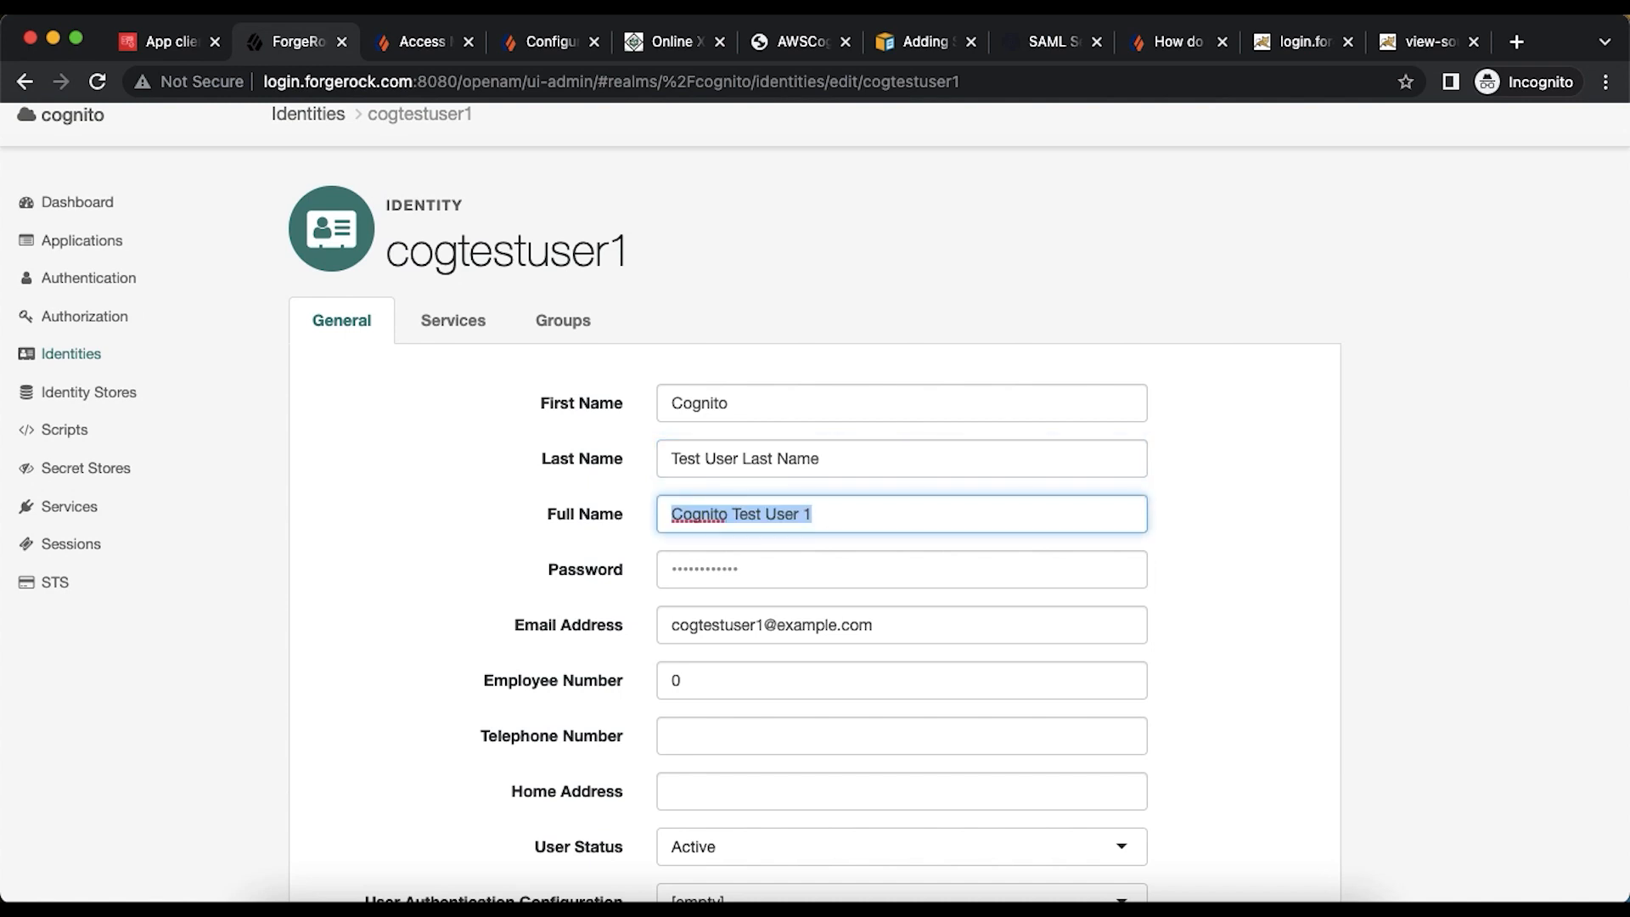
pyautogui.write('Cog')
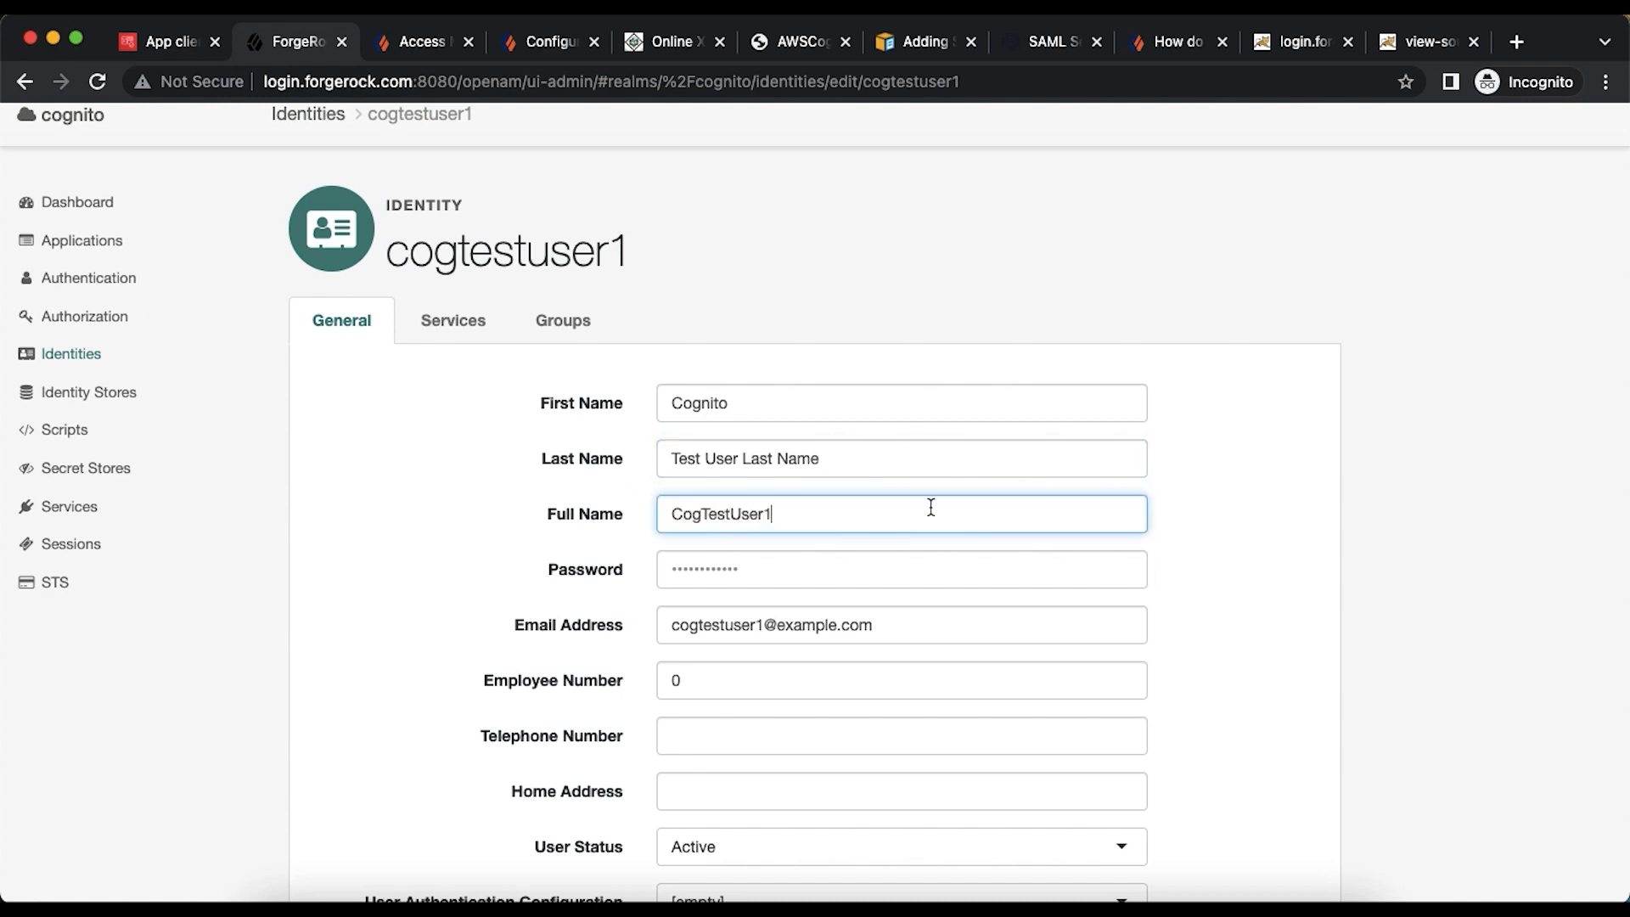
pyautogui.scroll(-5, 931, 507)
pyautogui.click(1232, 758)
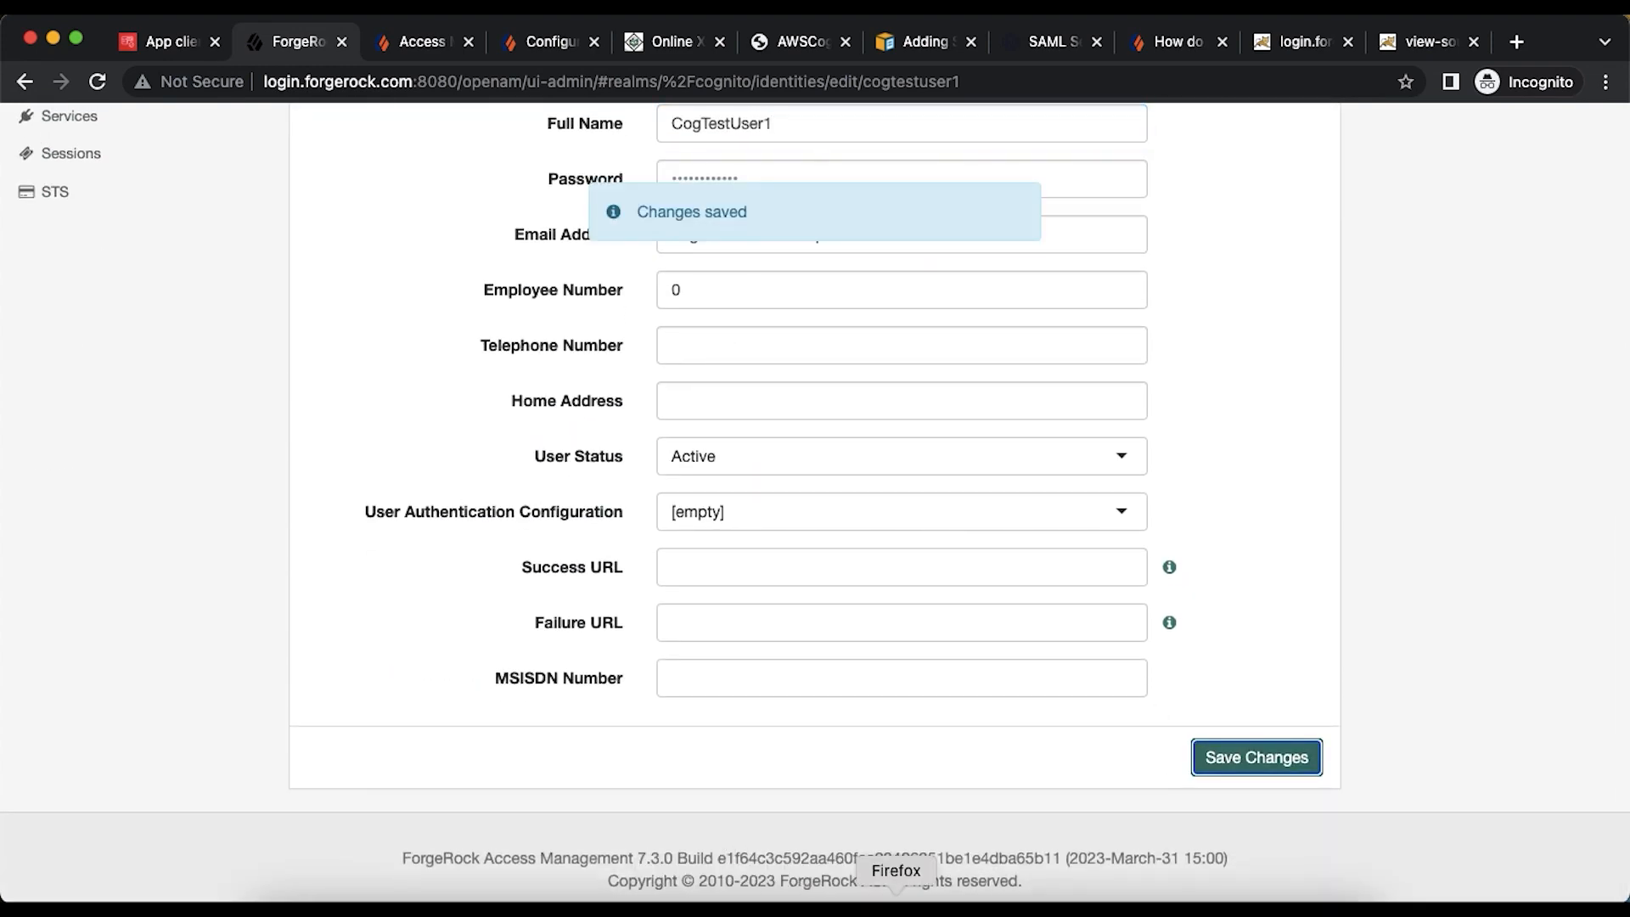
# - Clear SAML-tracer's captured requests in Firefox
pyautogui.click(896, 900)
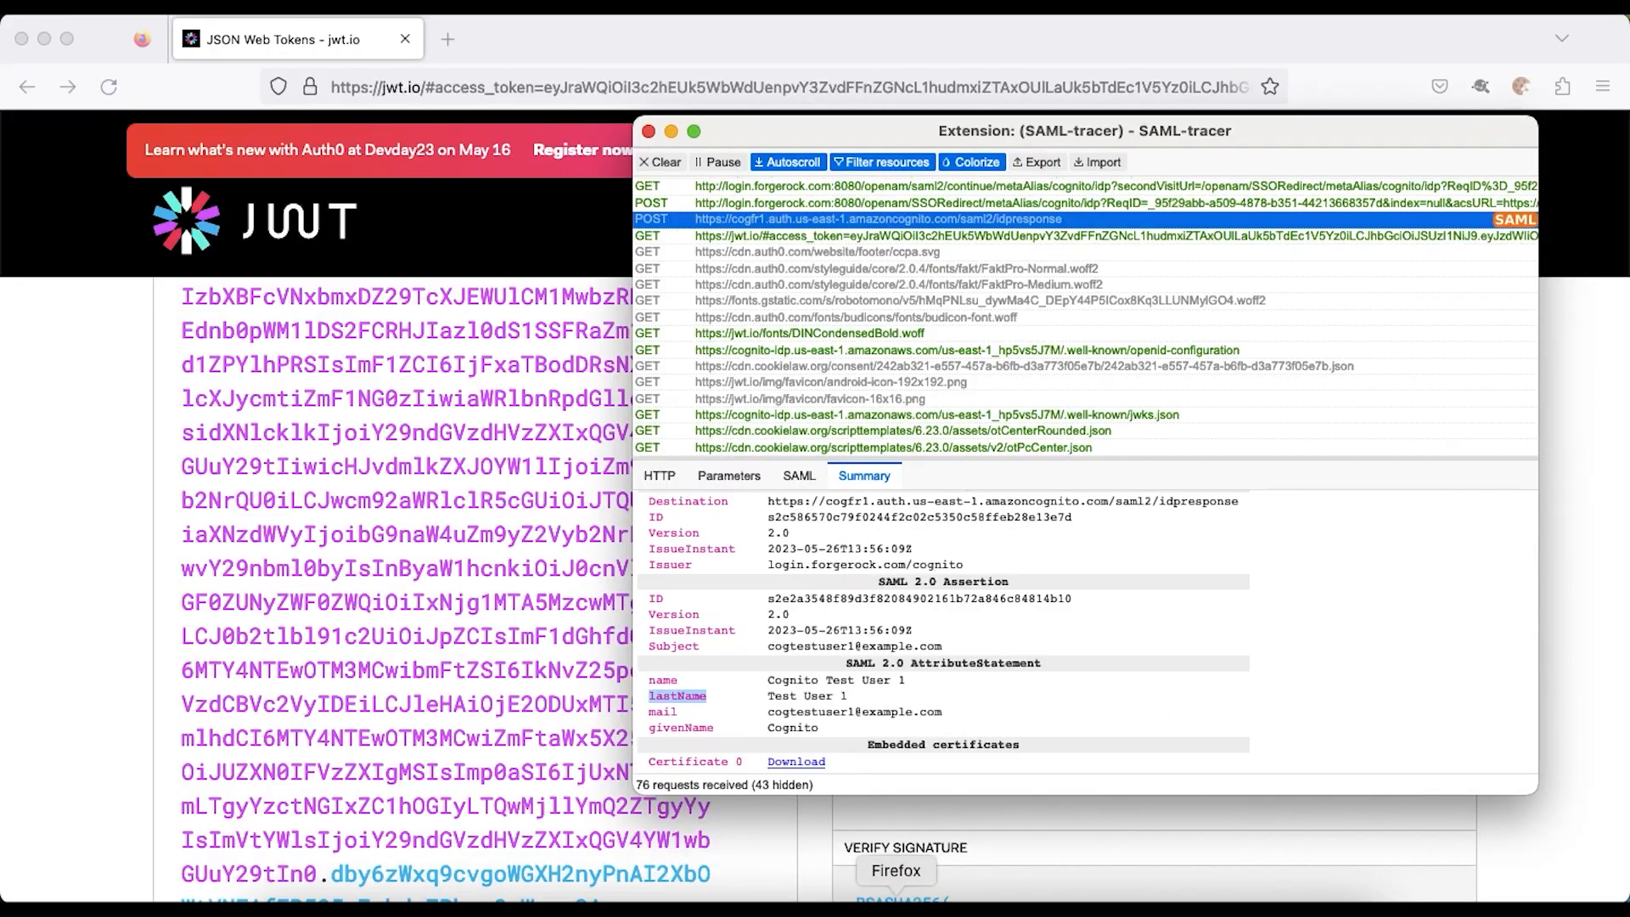
pyautogui.click(677, 168)
pyautogui.click(91, 422)
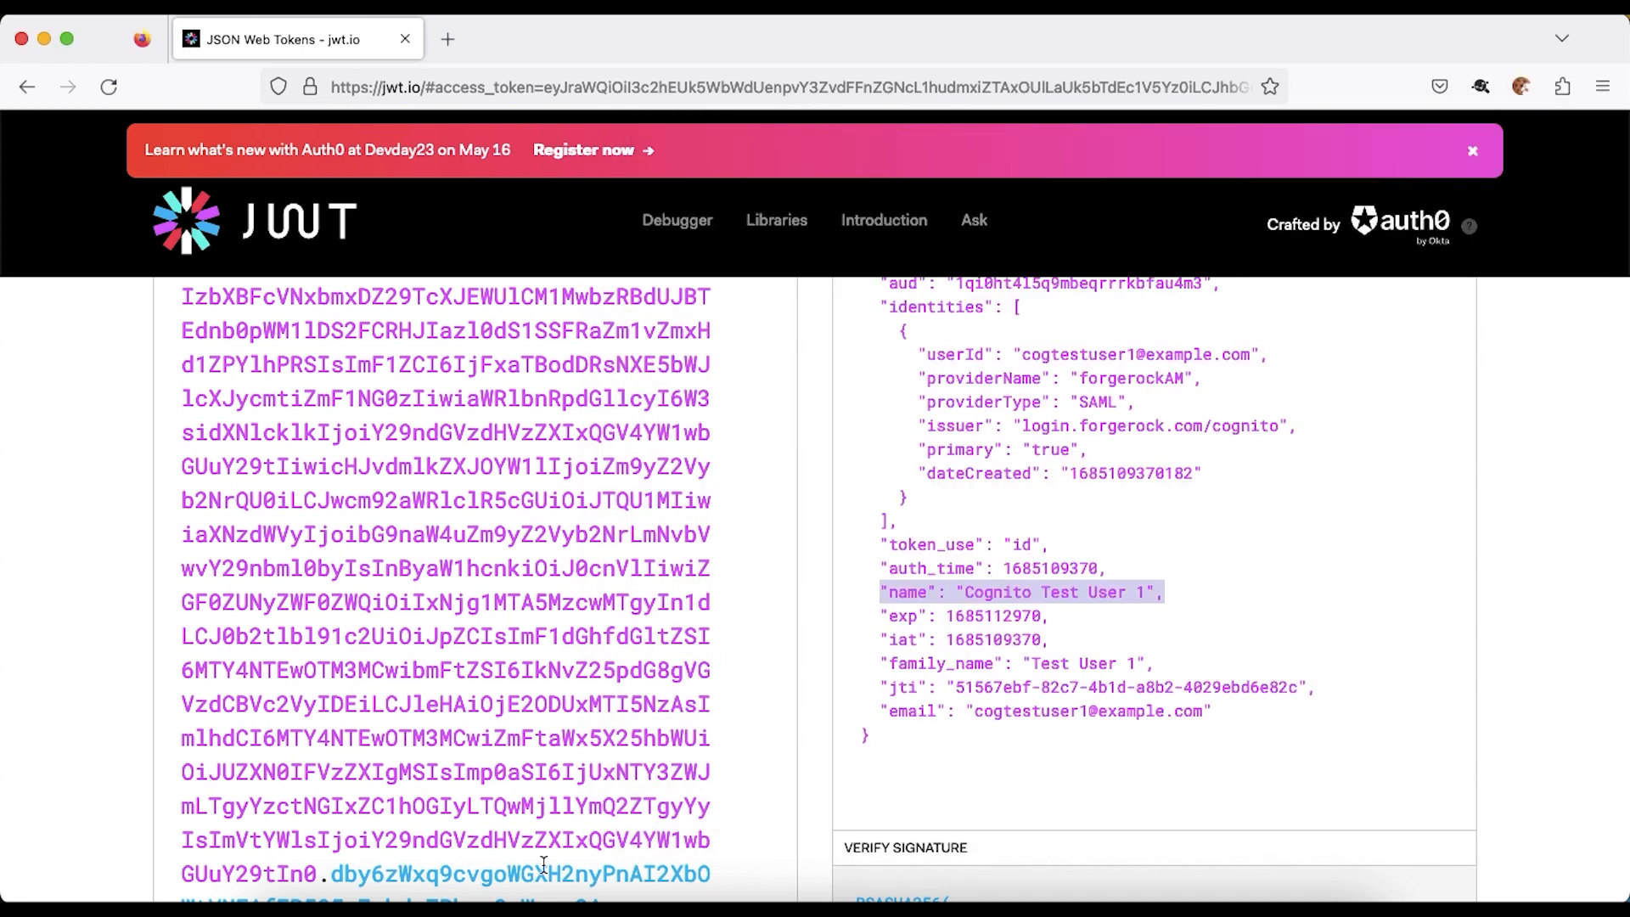
pyautogui.click(465, 898)
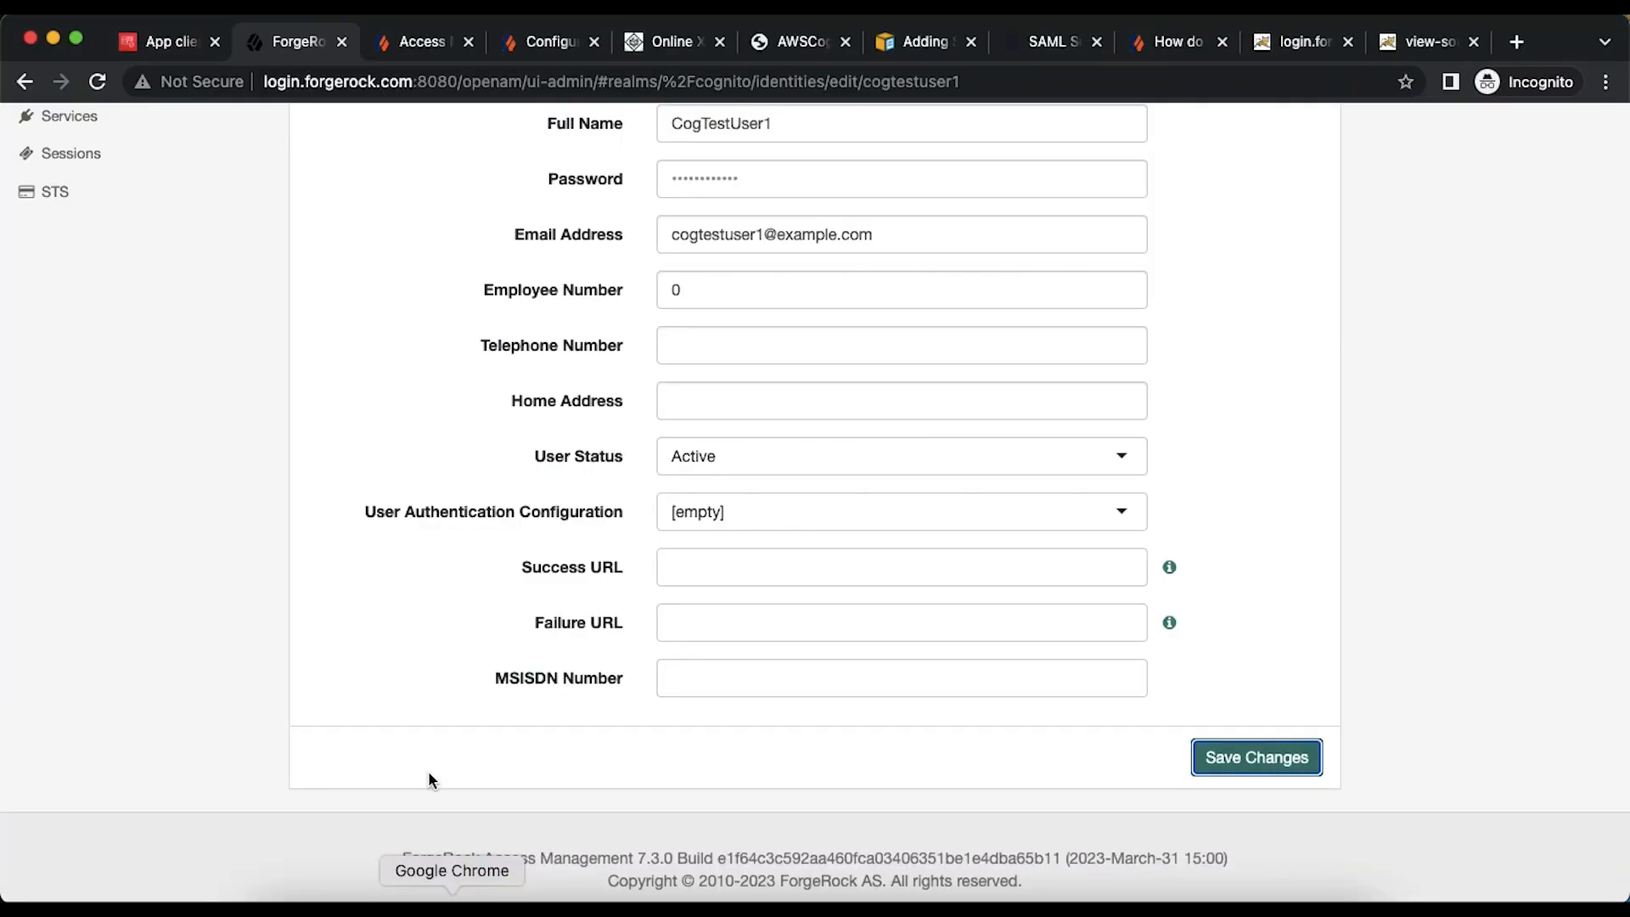
# - Open the federated user in the cogfr user pool and view its attributes, including name Cognito Test User 1
pyautogui.click(157, 47)
pyautogui.scroll(7, 462, 343)
pyautogui.scroll(-3, 462, 343)
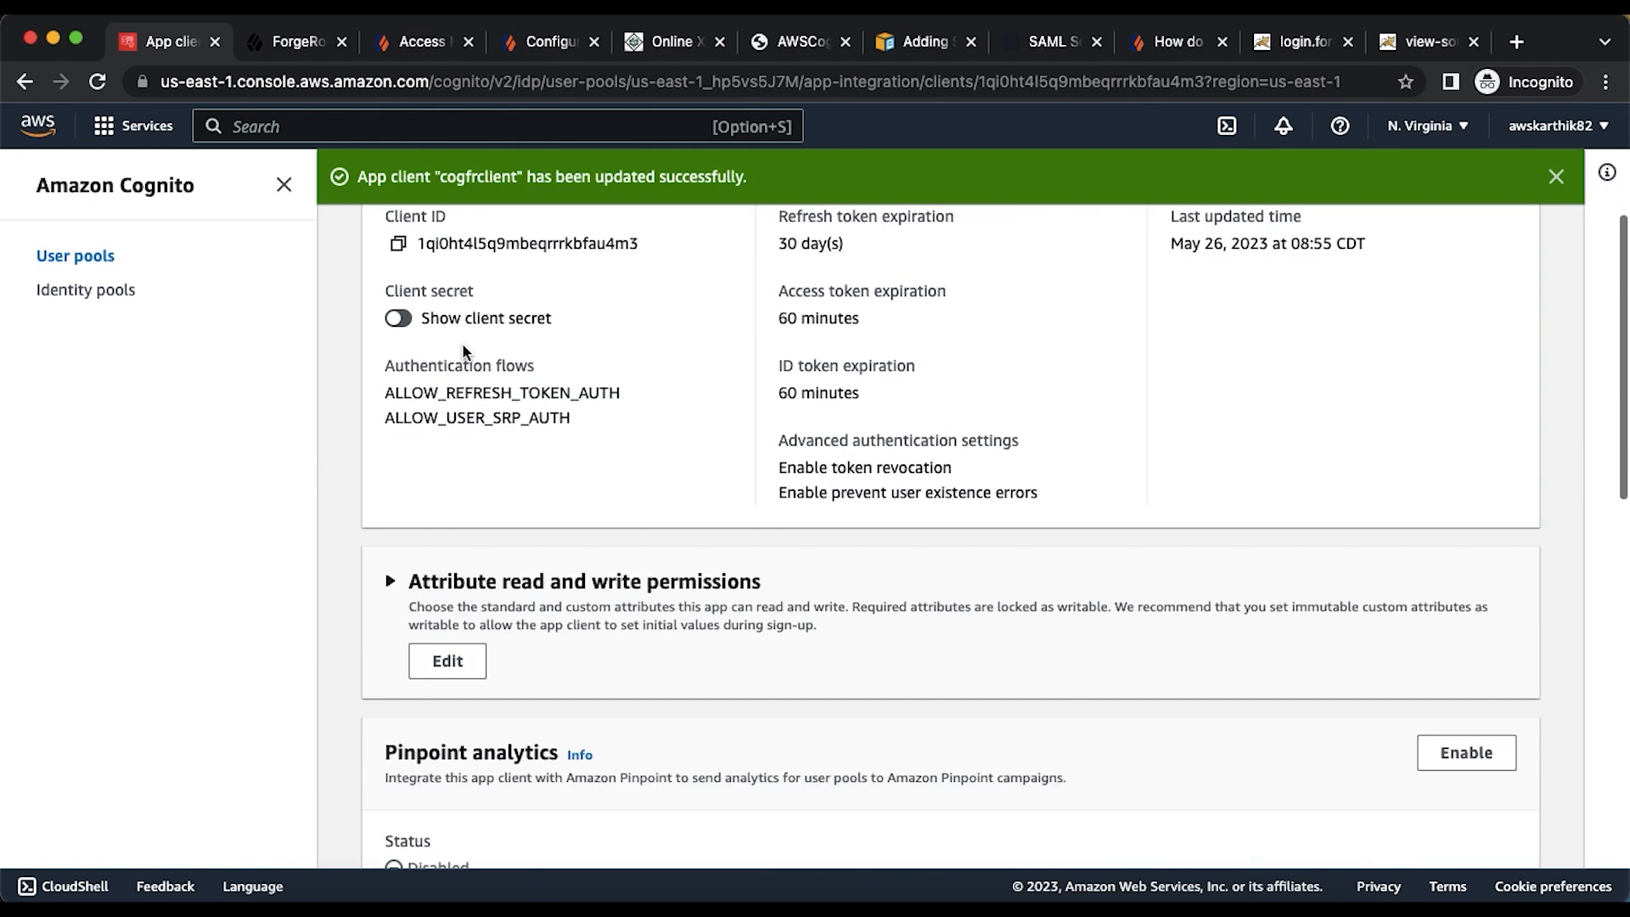
pyautogui.scroll(4, 461, 343)
pyautogui.click(647, 239)
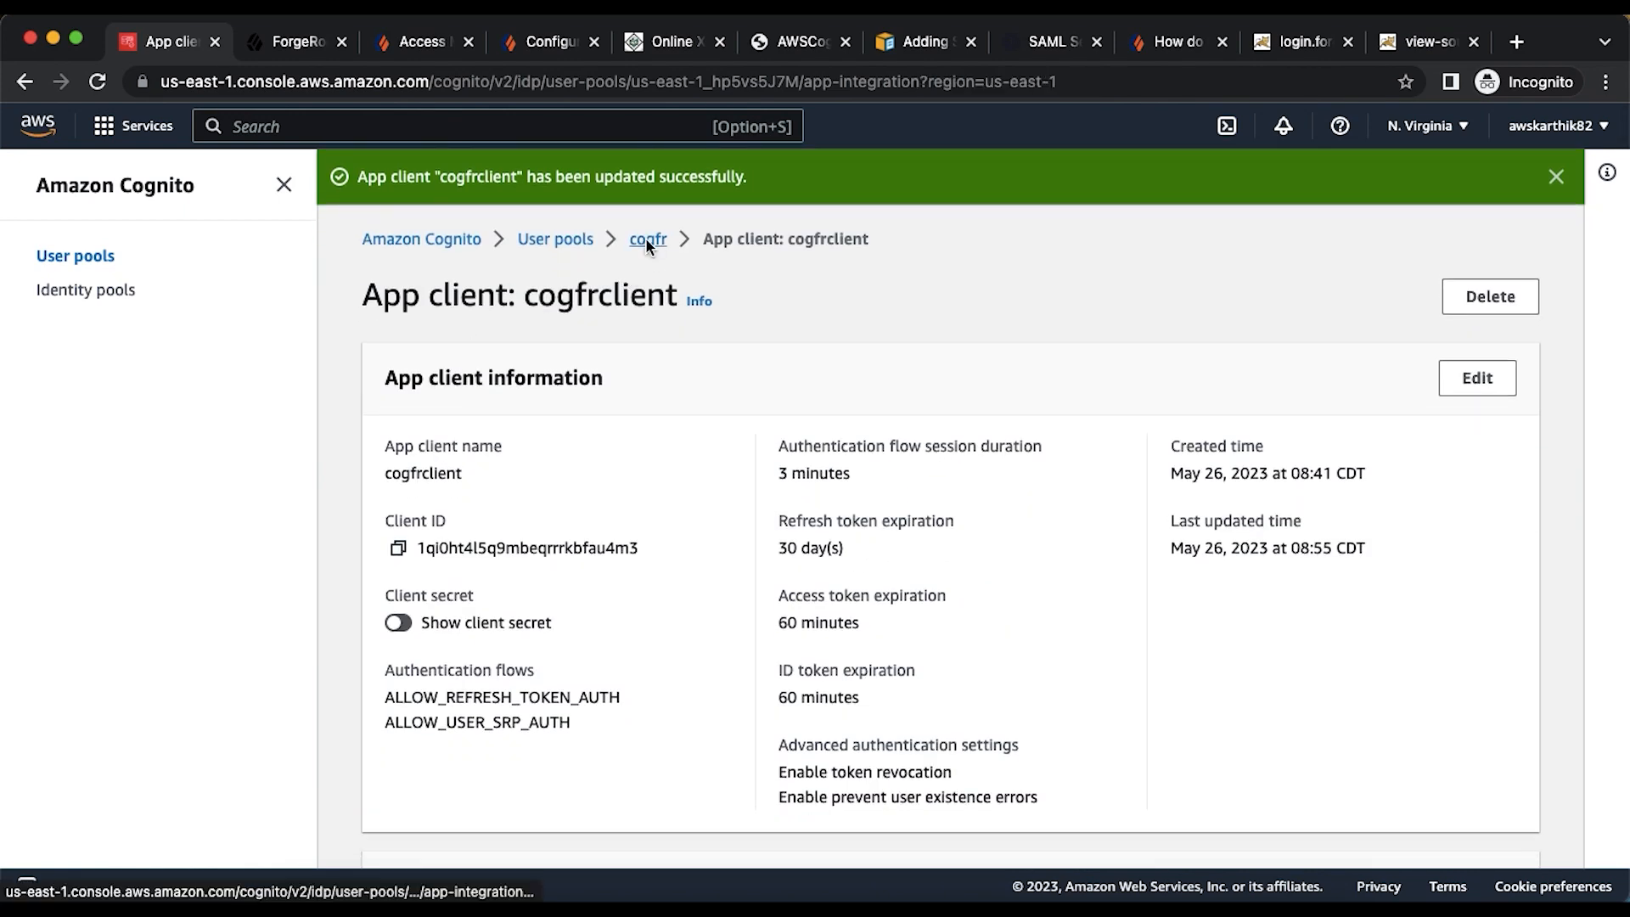
pyautogui.click(399, 697)
pyautogui.scroll(-1, 577, 678)
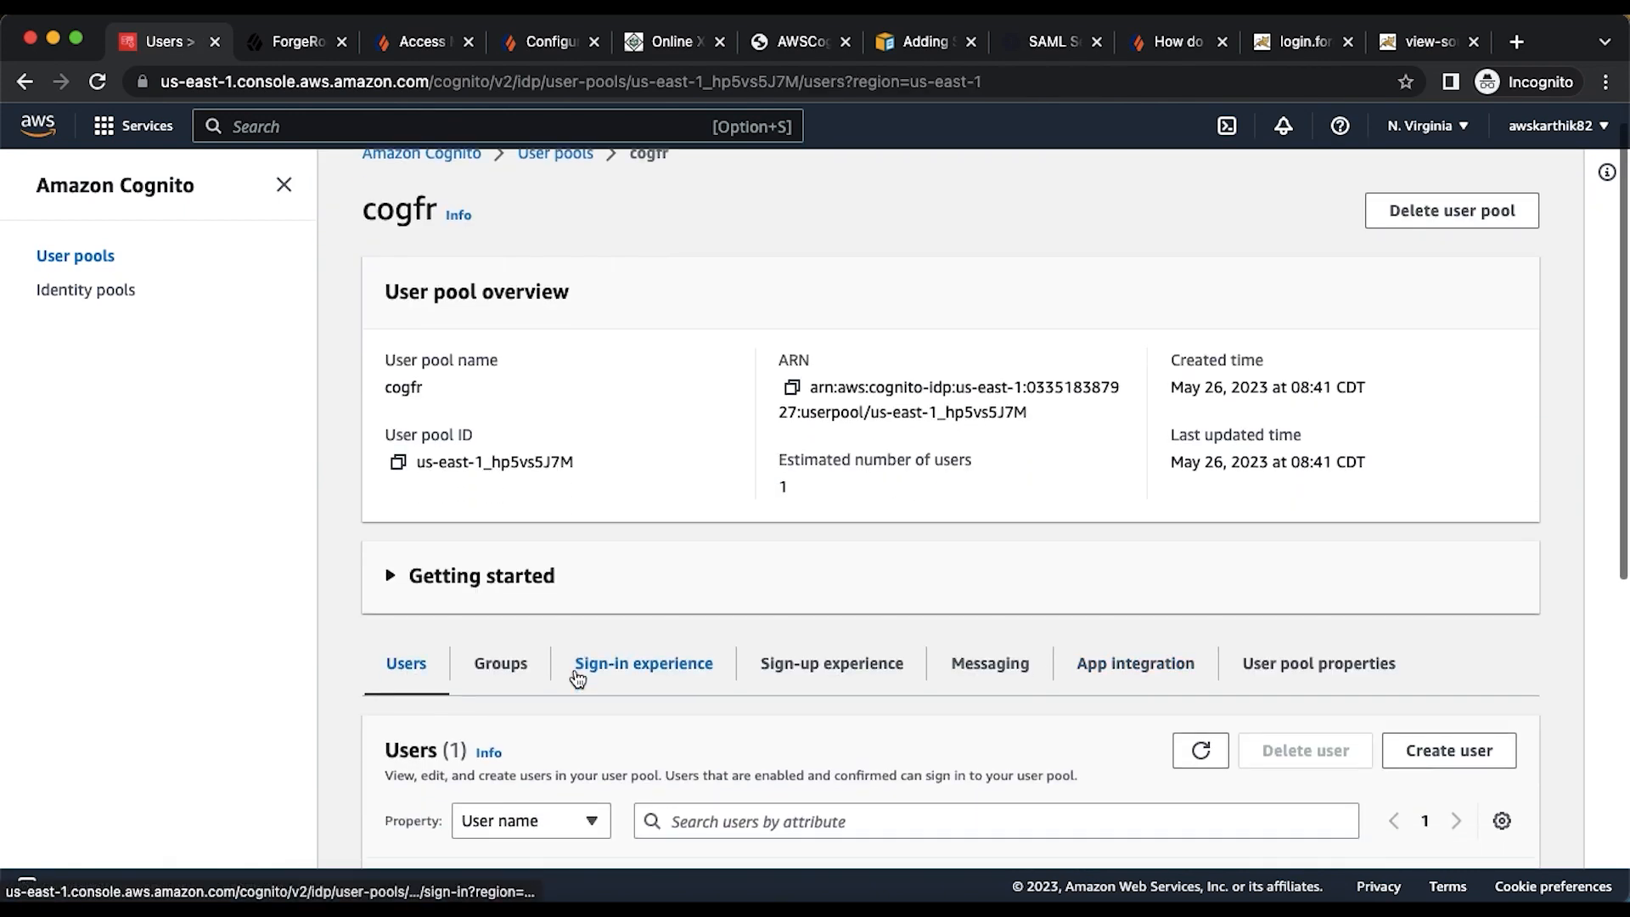
pyautogui.scroll(-6, 577, 677)
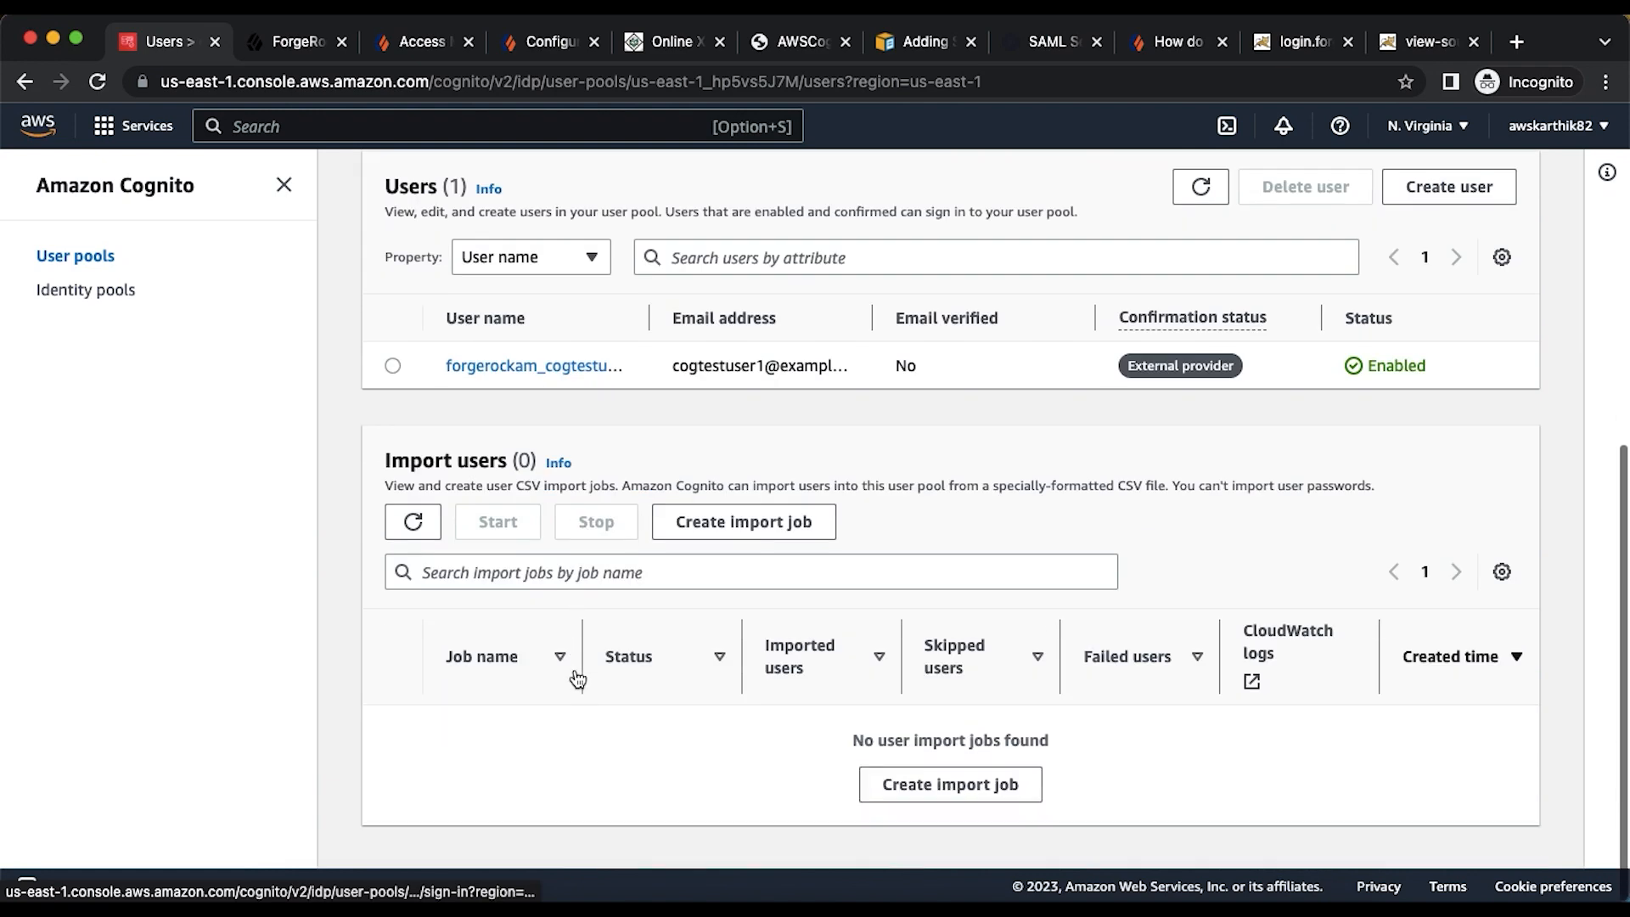
pyautogui.click(558, 372)
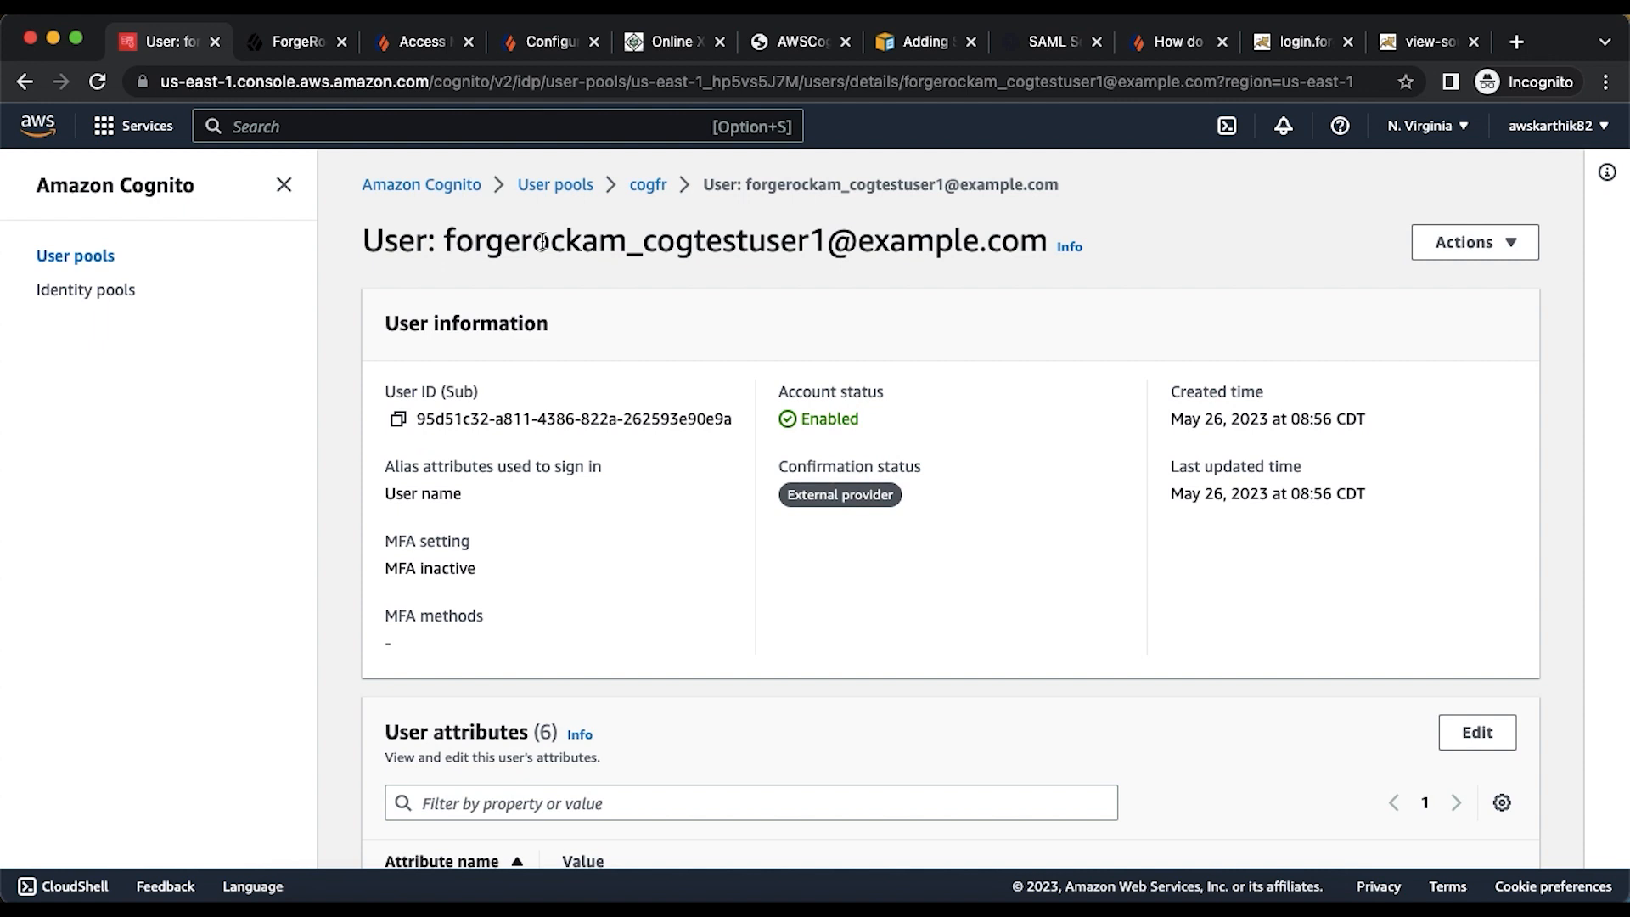
pyautogui.scroll(-6, 660, 332)
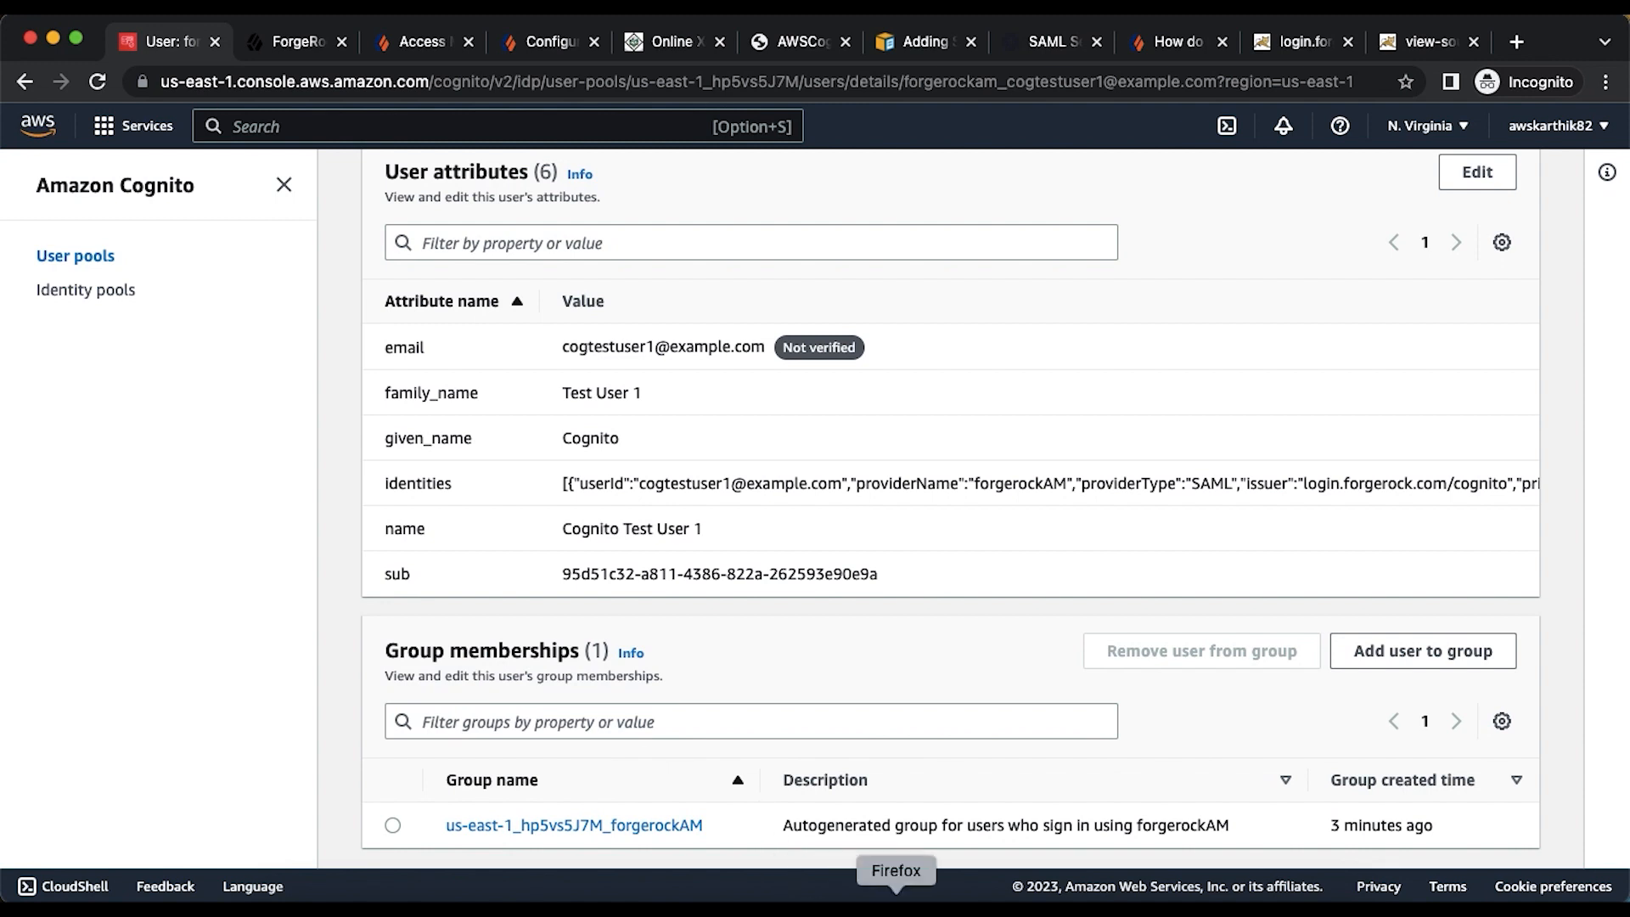
# - Delete all cookies in the current Firefox context with Cookie Quick Manager
pyautogui.click(897, 902)
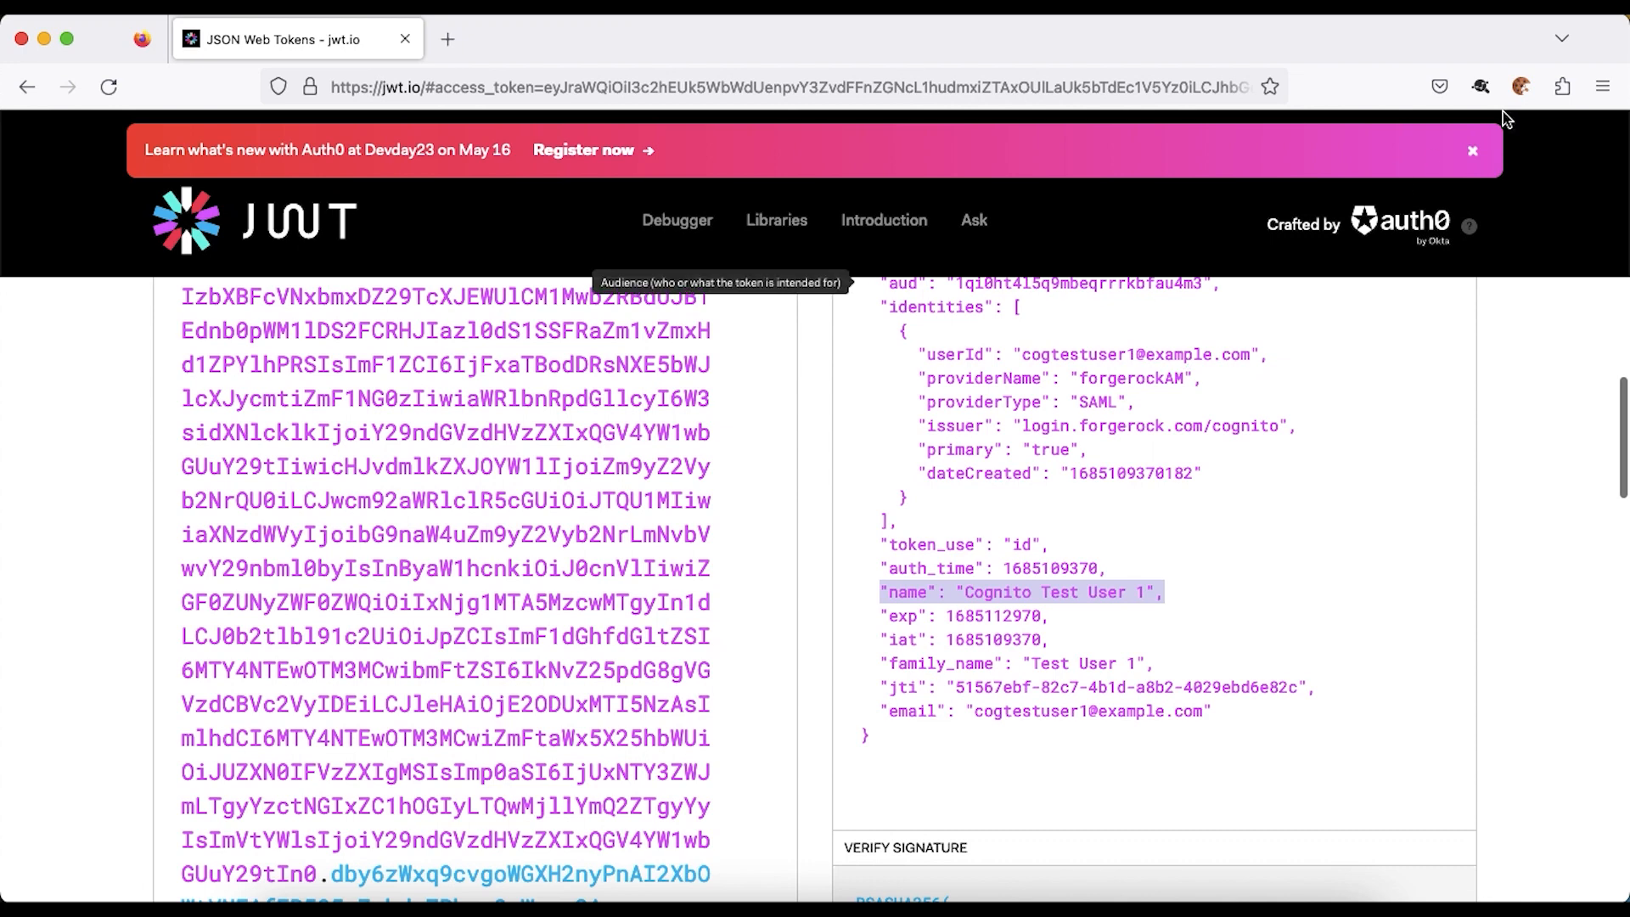
pyautogui.click(1517, 88)
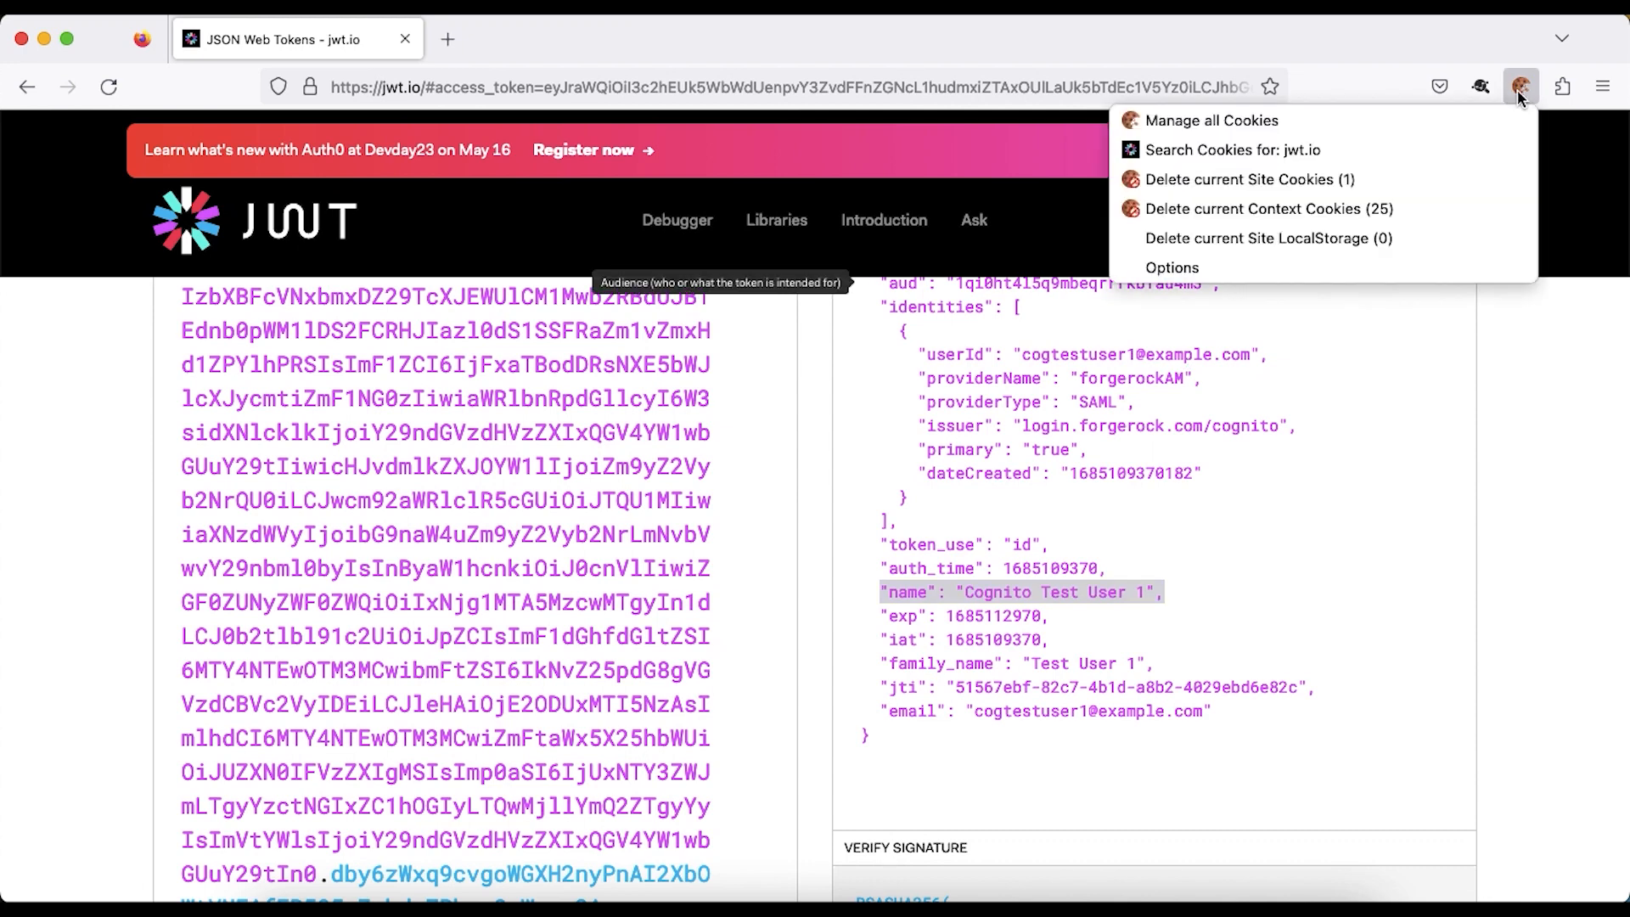
pyautogui.click(1335, 217)
pyautogui.click(1472, 238)
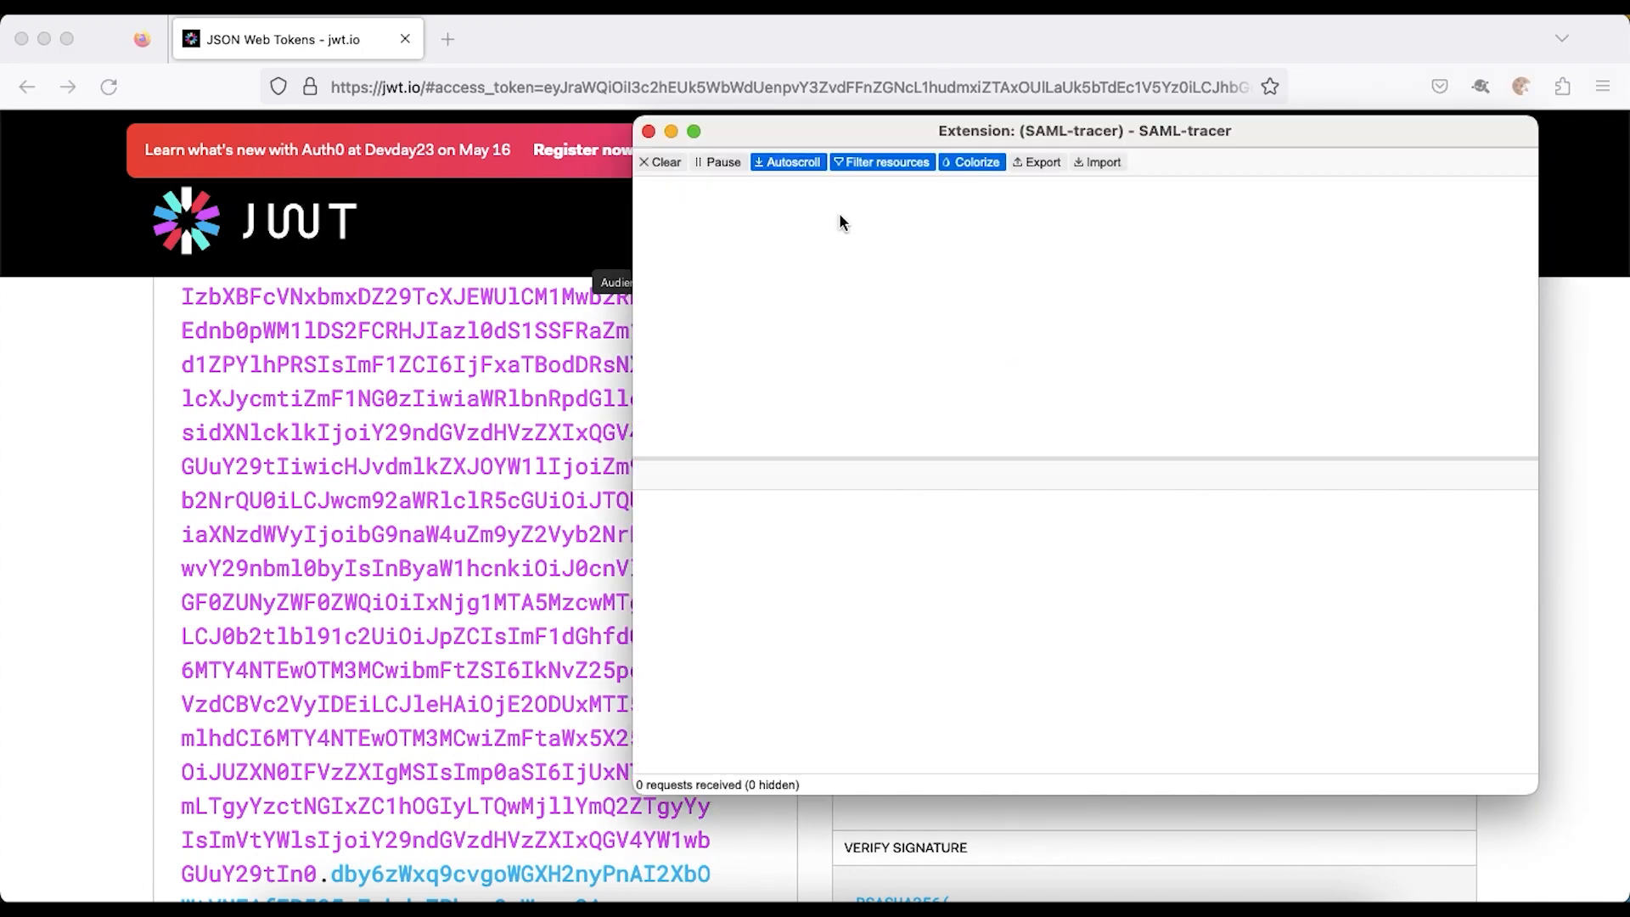
# - Sign in again via the Cognito Hosted UI, choosing forgerockAM and the saved test user login
pyautogui.click(528, 87)
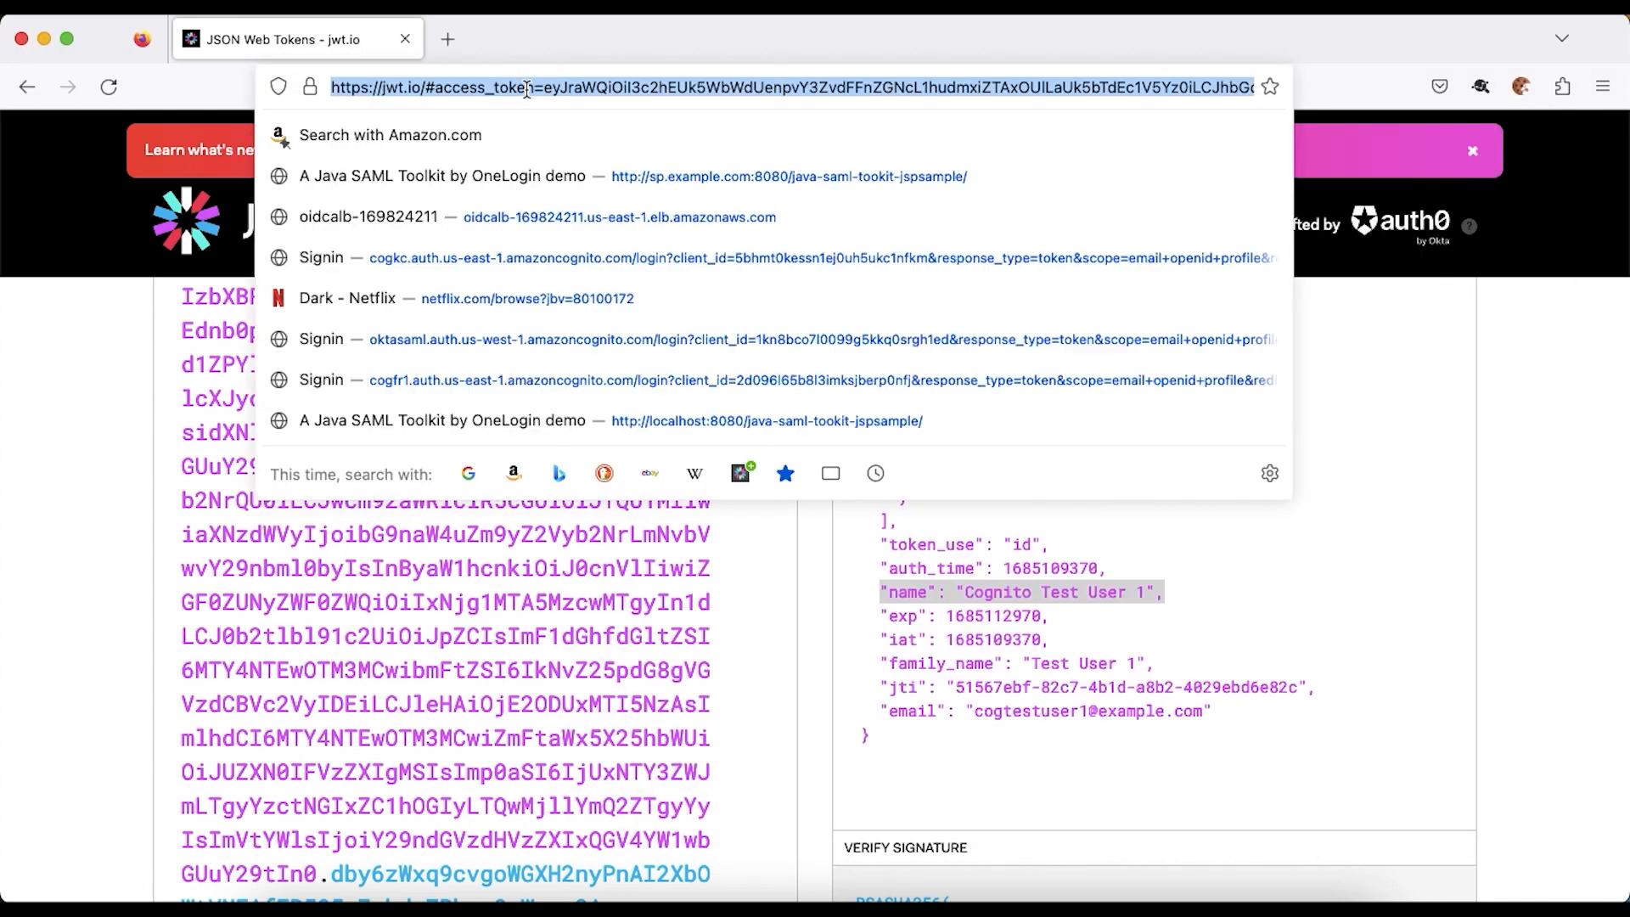
pyautogui.write('https://cogfr1.auth.us-east-1.amazoncognito.com/oauth2/authorize?client_id=1qi0ht4l5q9mbeqrrrkbfau4m3&response_type=token&scope=email+openid+profile&redirect_uri=https%3A%2F%2Fjwt.io')
pyautogui.press('Return')
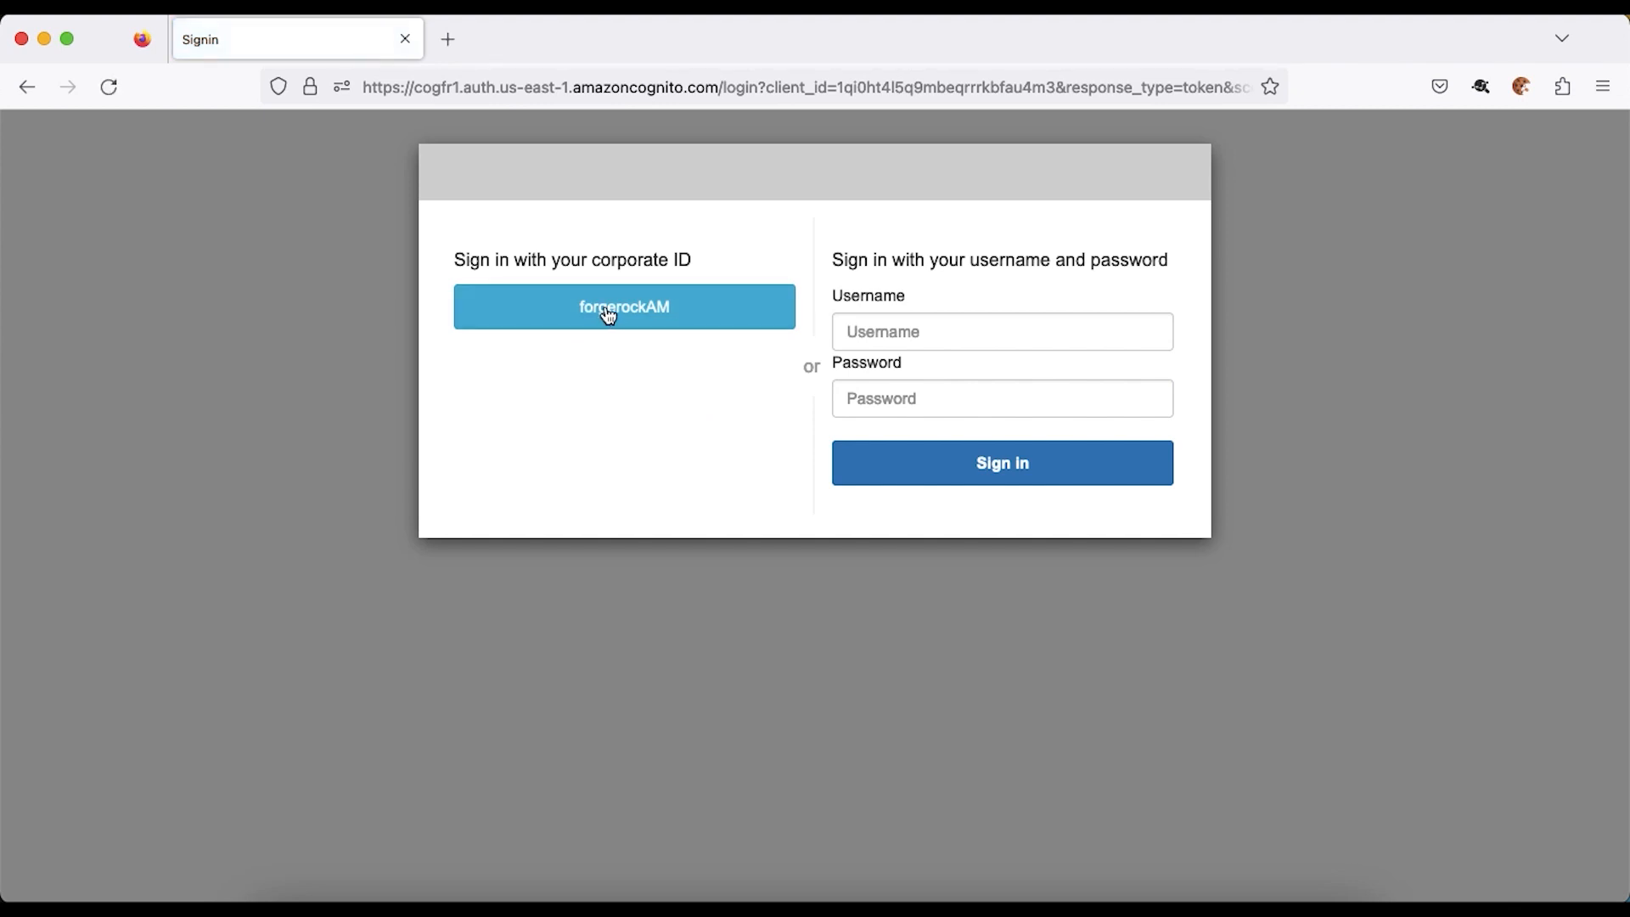
pyautogui.click(608, 316)
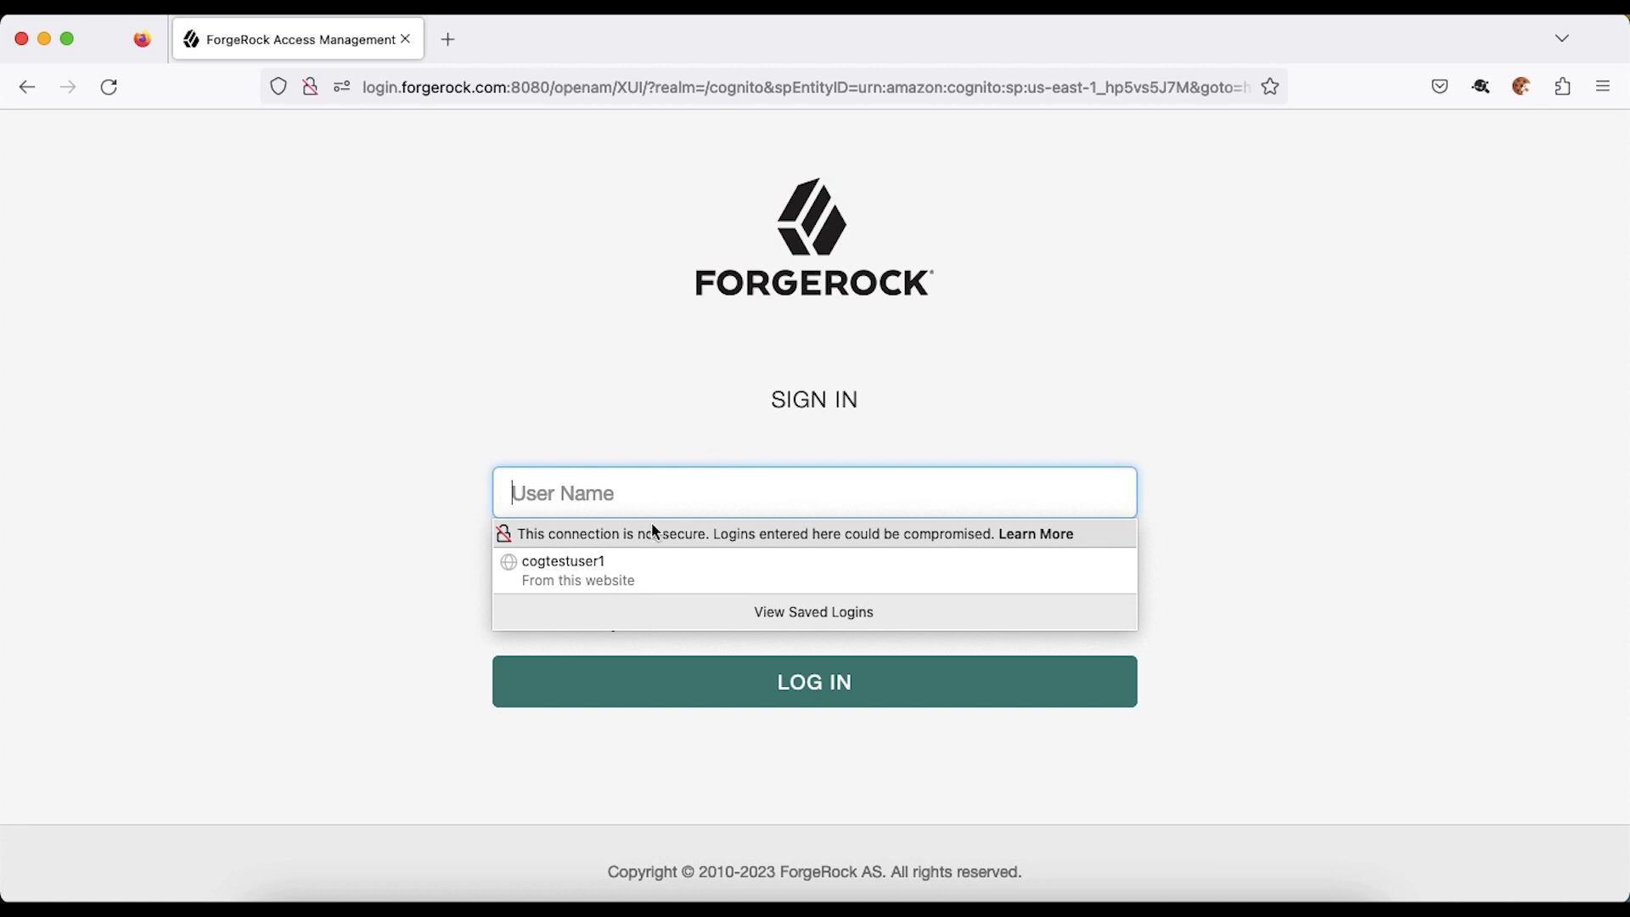
pyautogui.click(625, 573)
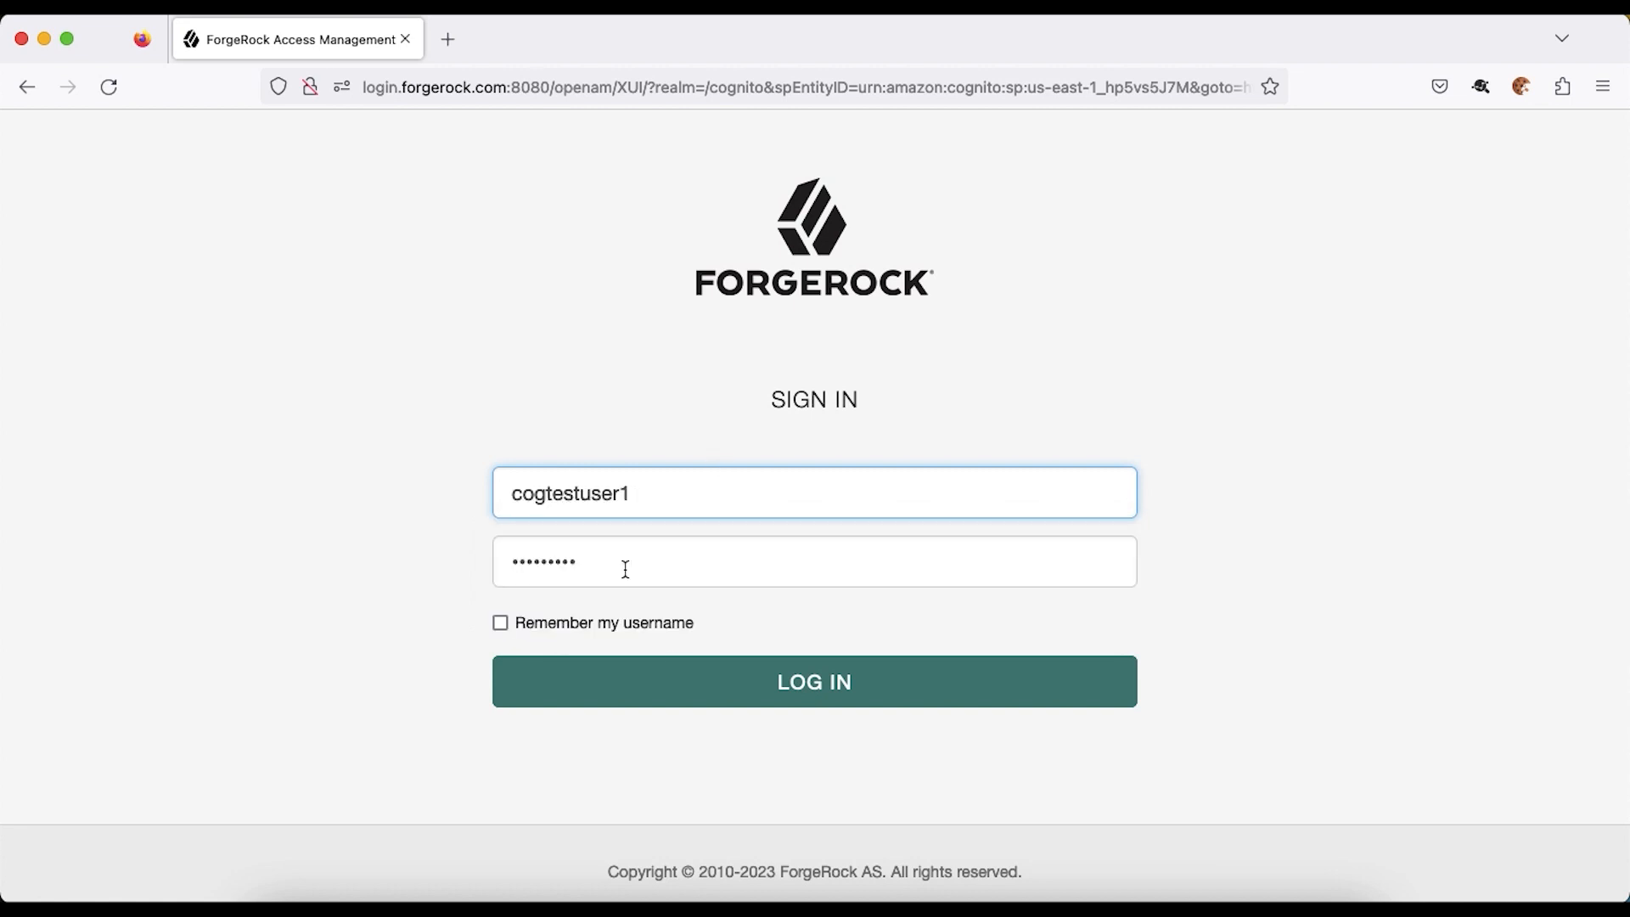
pyautogui.click(719, 693)
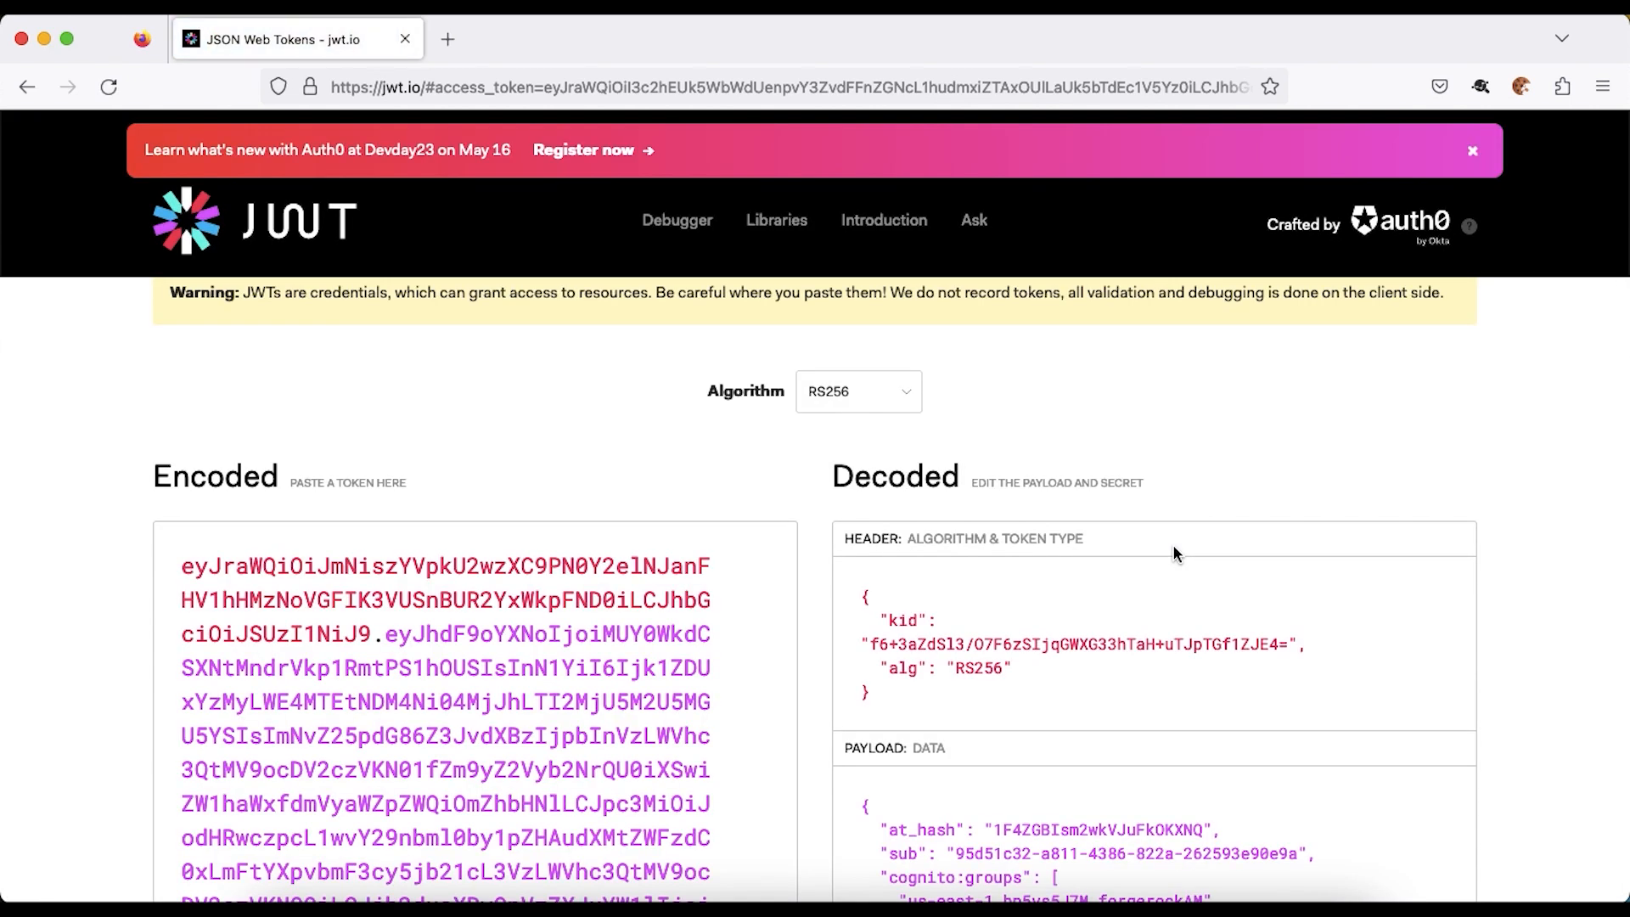
# - Highlight the new token's family_name 'Test User Last Name' and name 'CogTestUser1' claims
pyautogui.scroll(-5, 1173, 546)
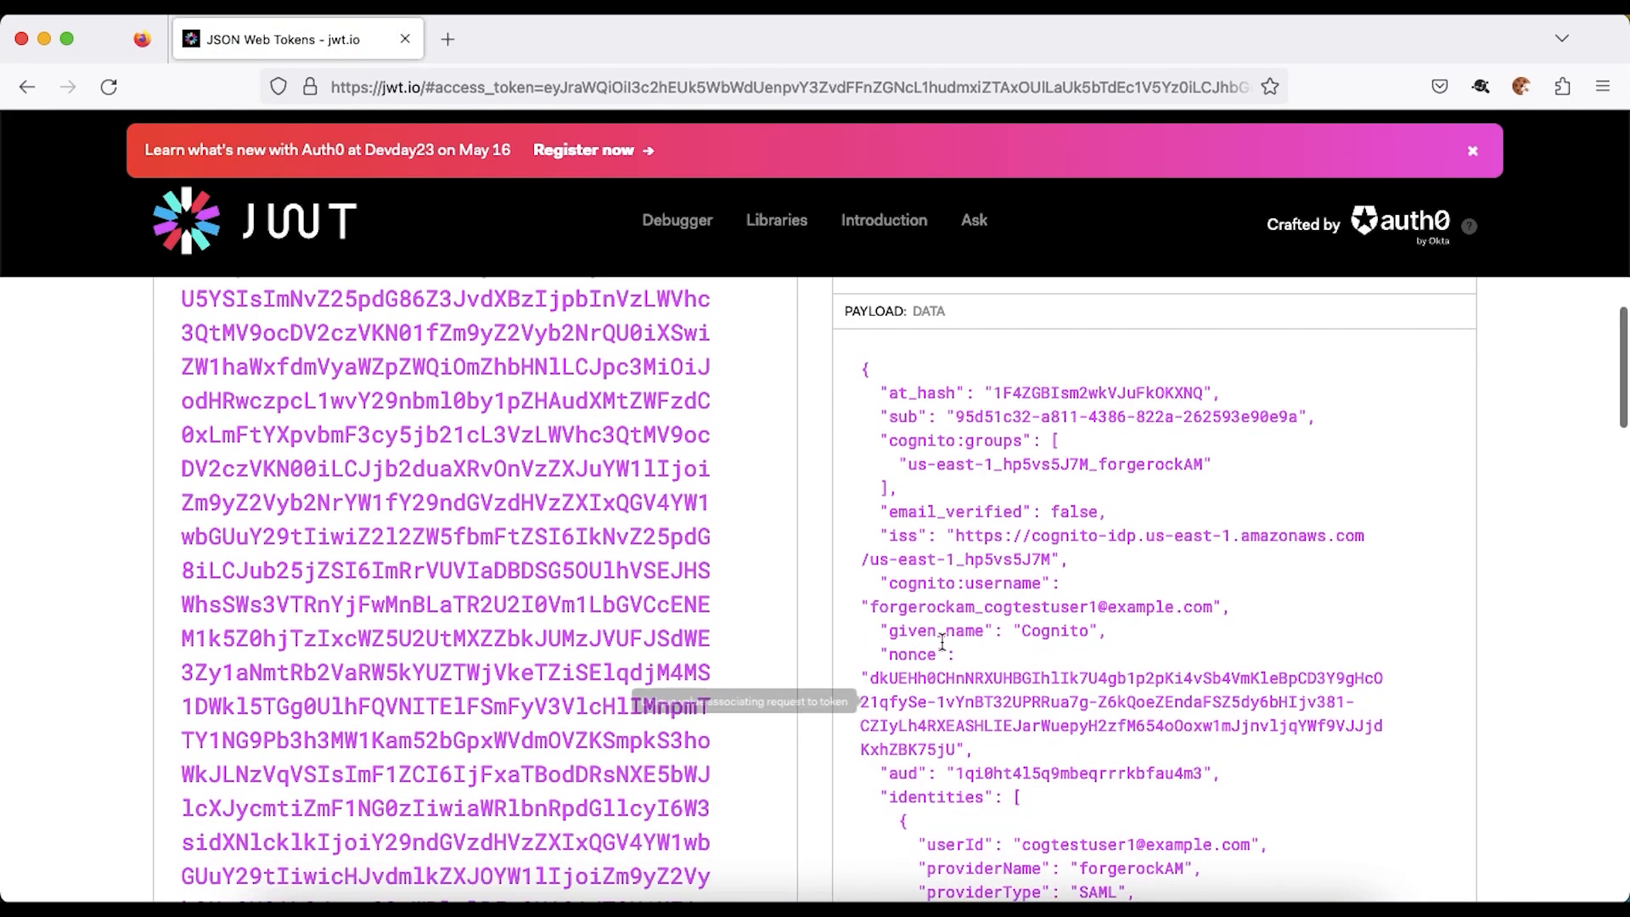
pyautogui.scroll(-5, 891, 638)
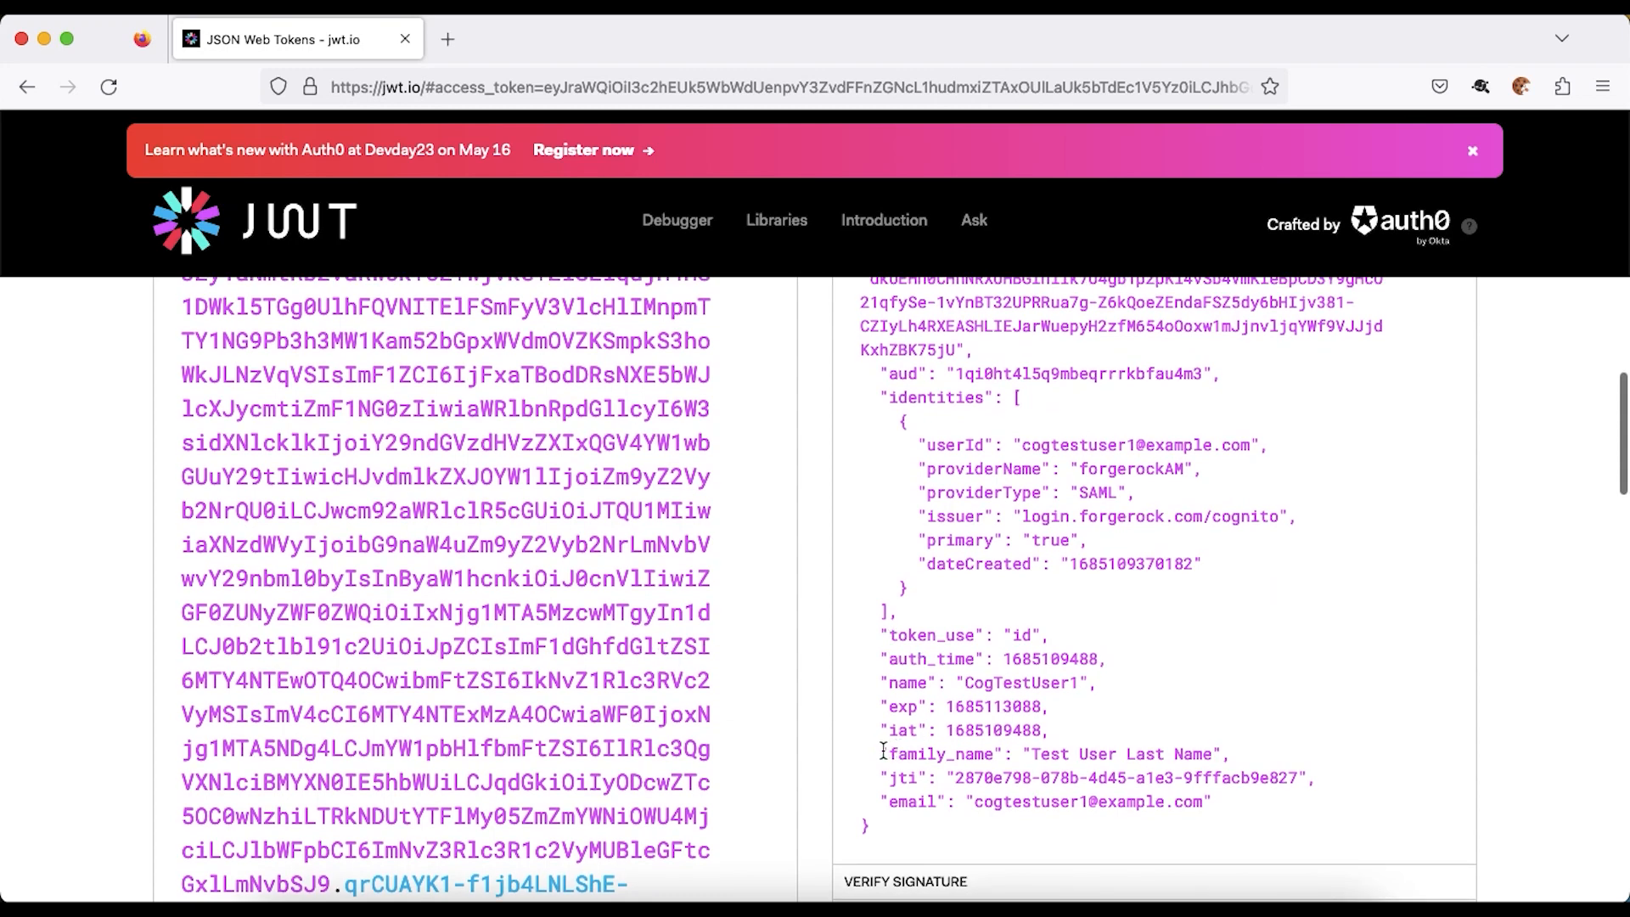
pyautogui.moveTo(883, 751); pyautogui.dragTo(1244, 746)
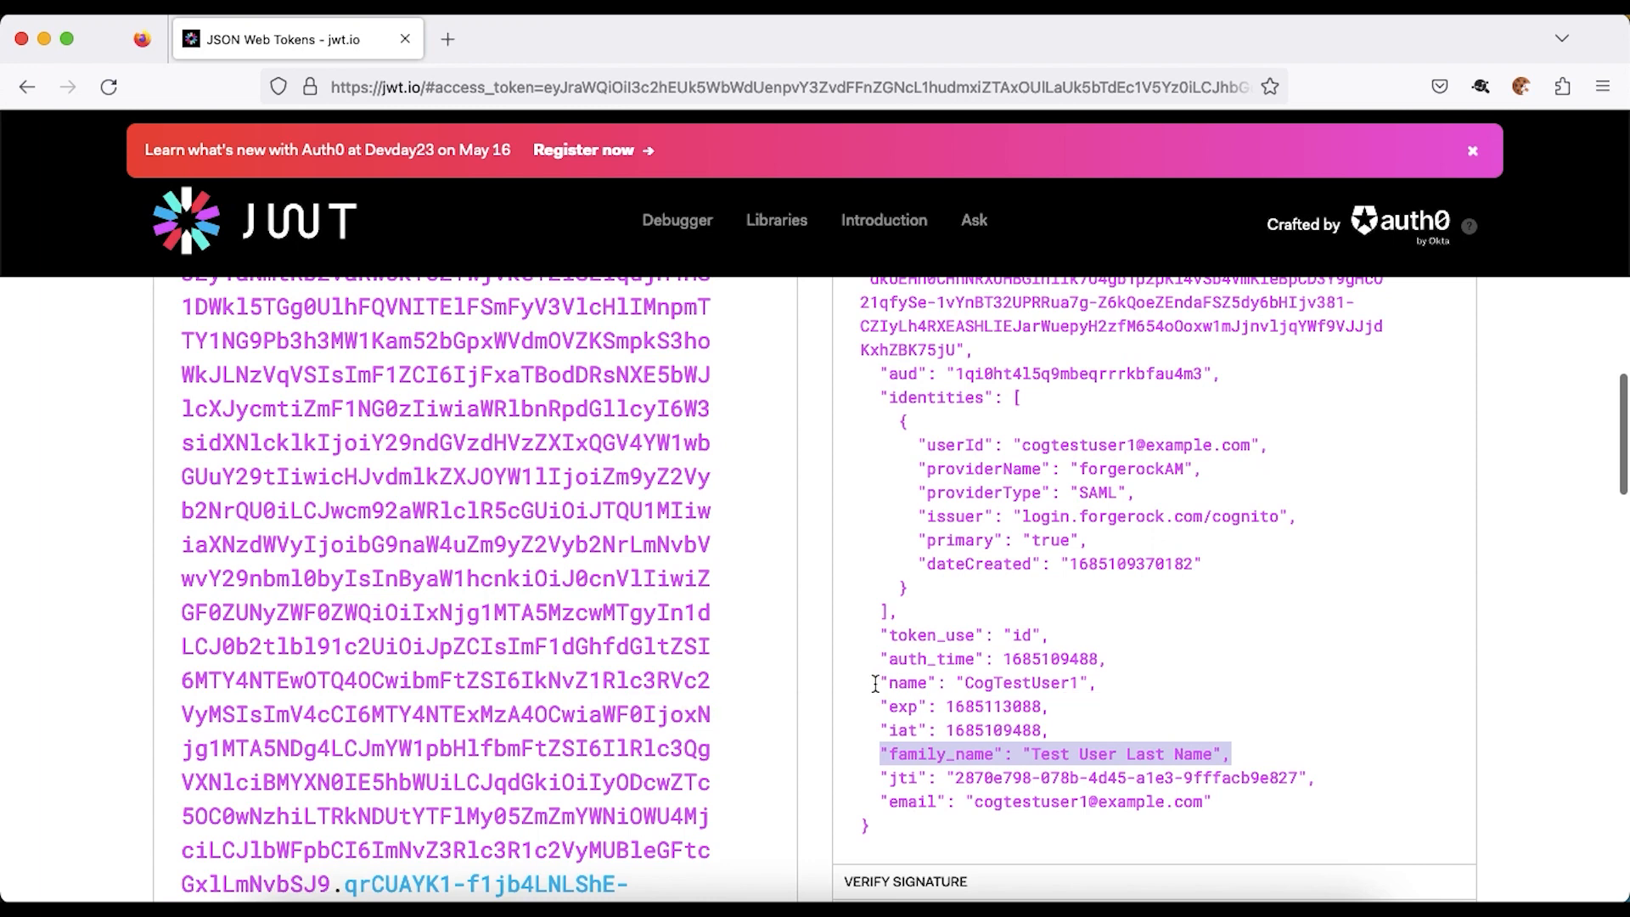
pyautogui.moveTo(880, 683); pyautogui.dragTo(1129, 677)
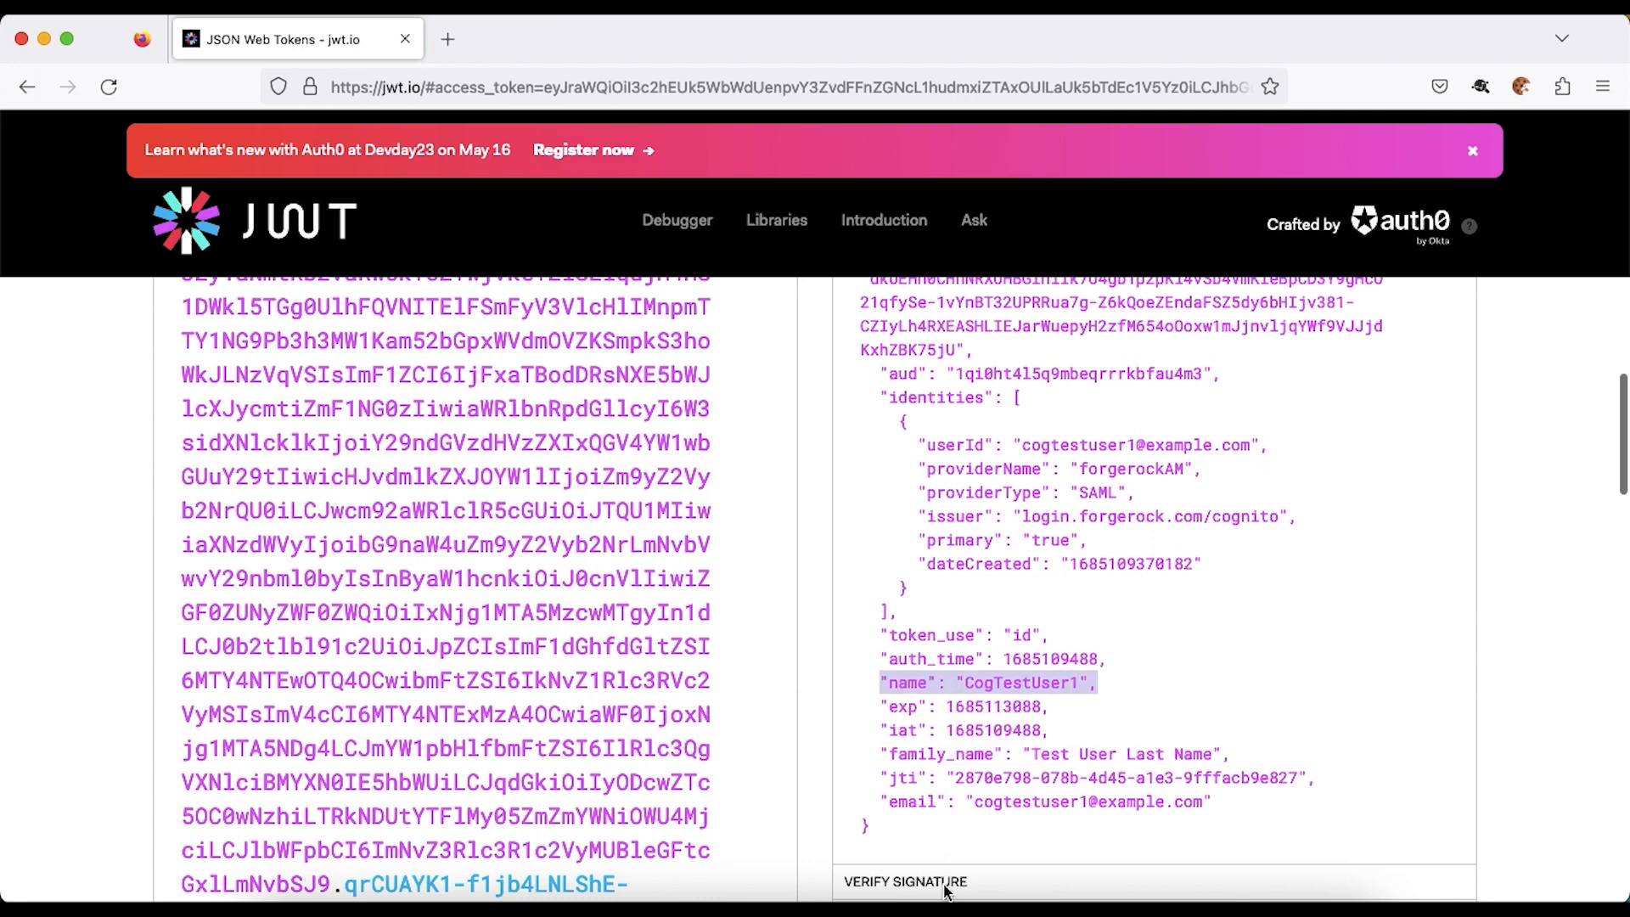
# - Select the POST idpresponse SAML response in SAML-tracer to compare its attributes
pyautogui.click(896, 911)
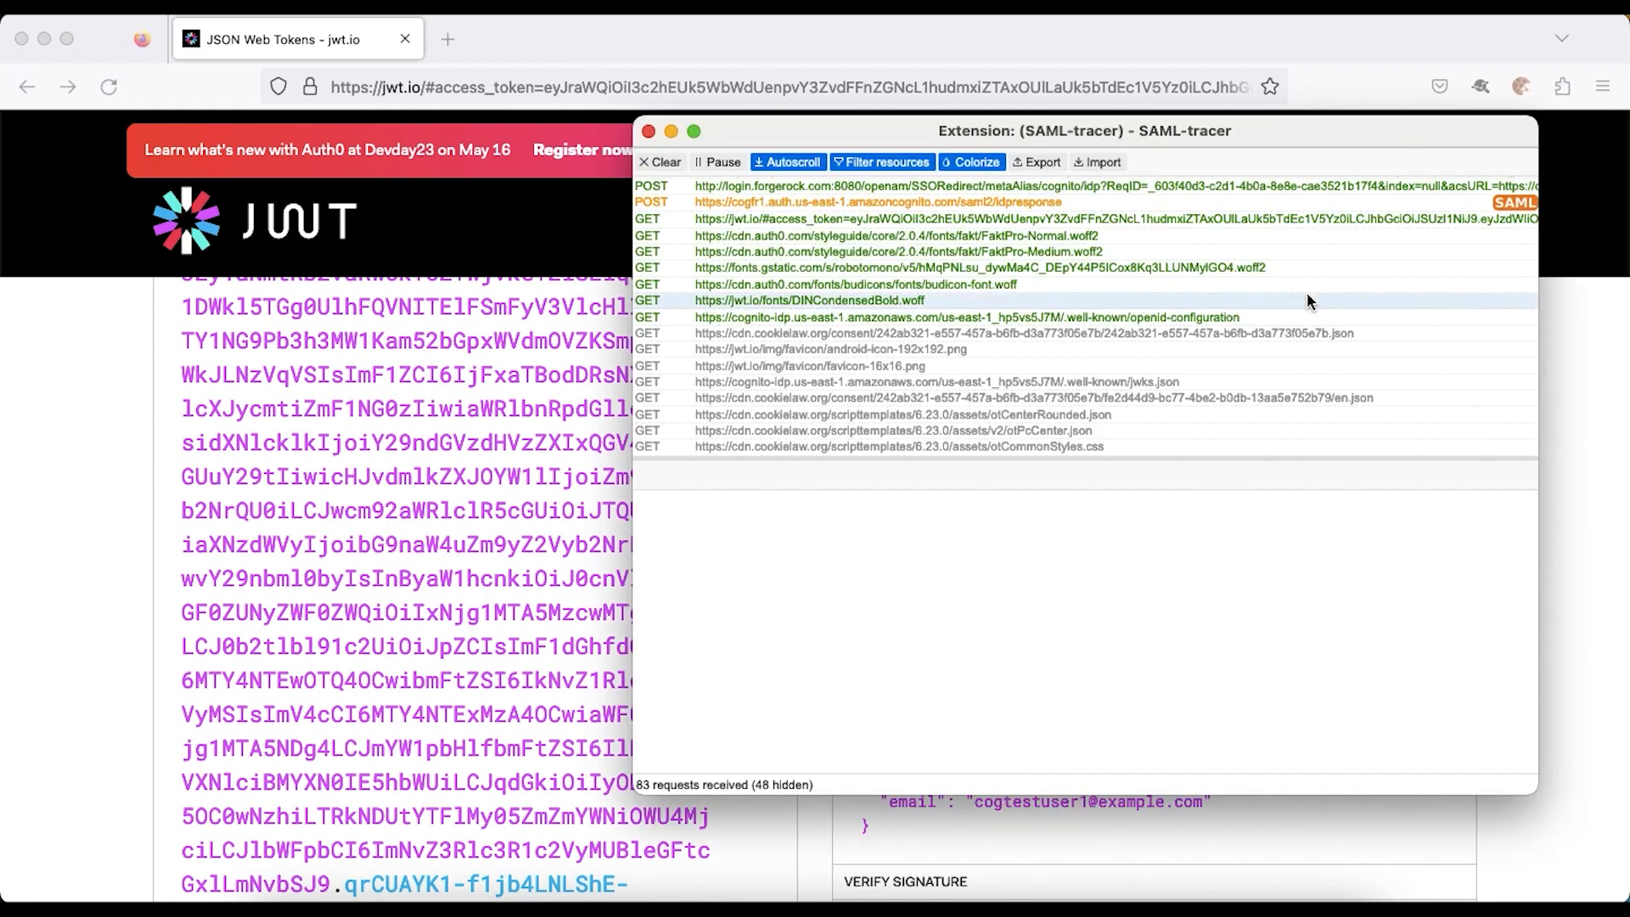
pyautogui.click(1310, 266)
pyautogui.click(1307, 202)
pyautogui.click(1308, 202)
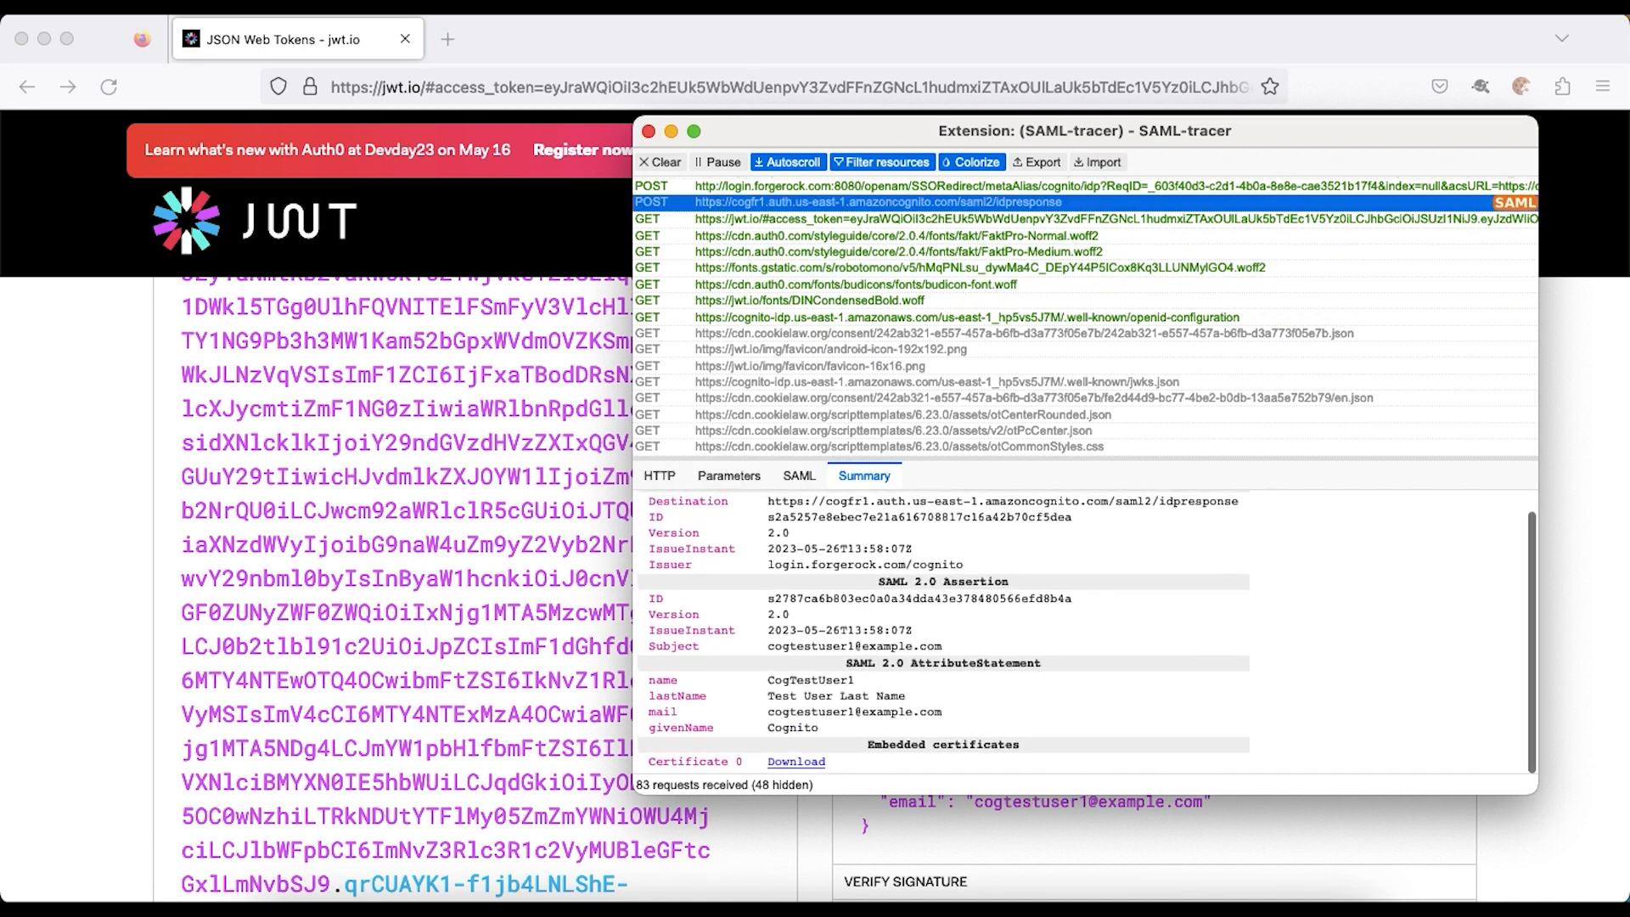
pyautogui.click(453, 899)
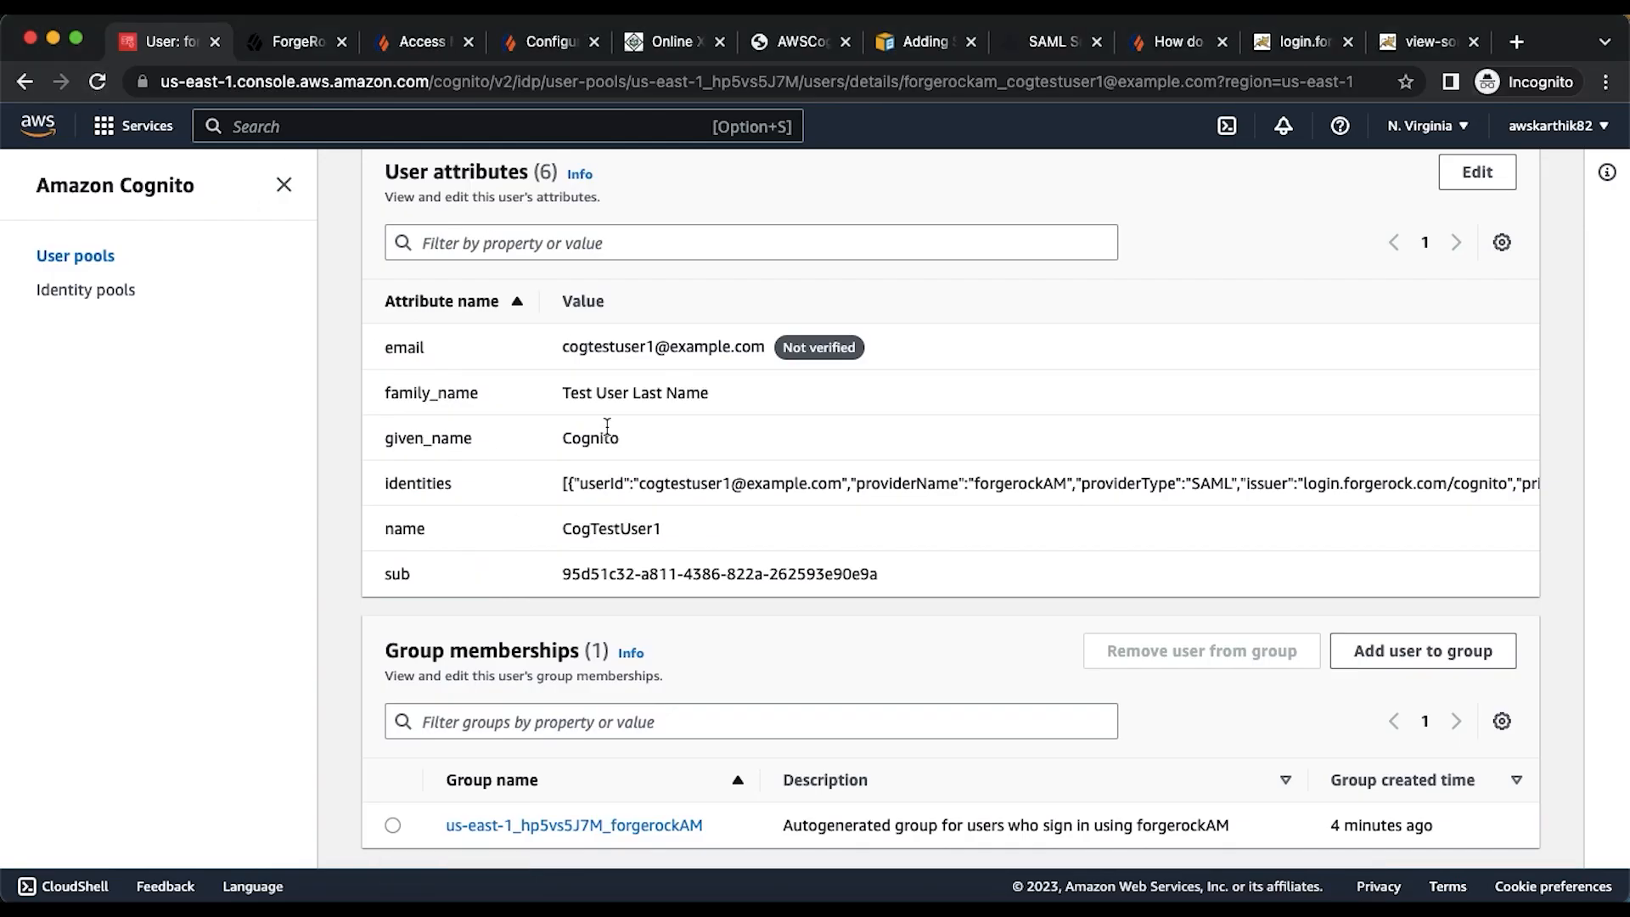
# - Reload the Cognito user details to see family_name Test User Last Name and name CogTestUser1
pyautogui.click(98, 82)
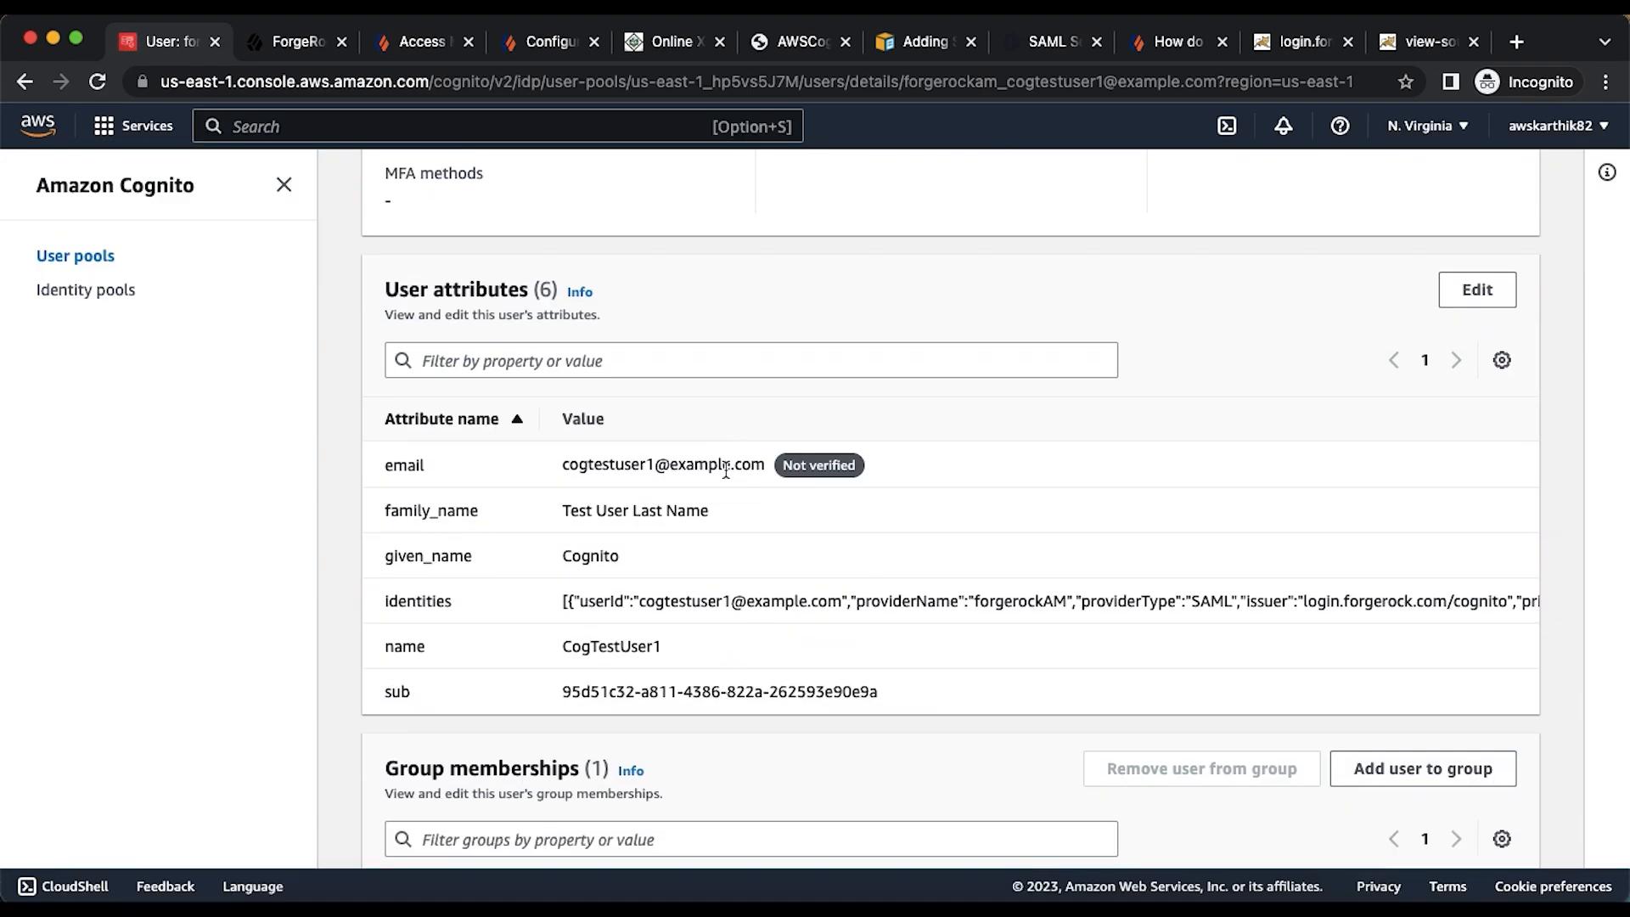
pyautogui.scroll(-1, 659, 512)
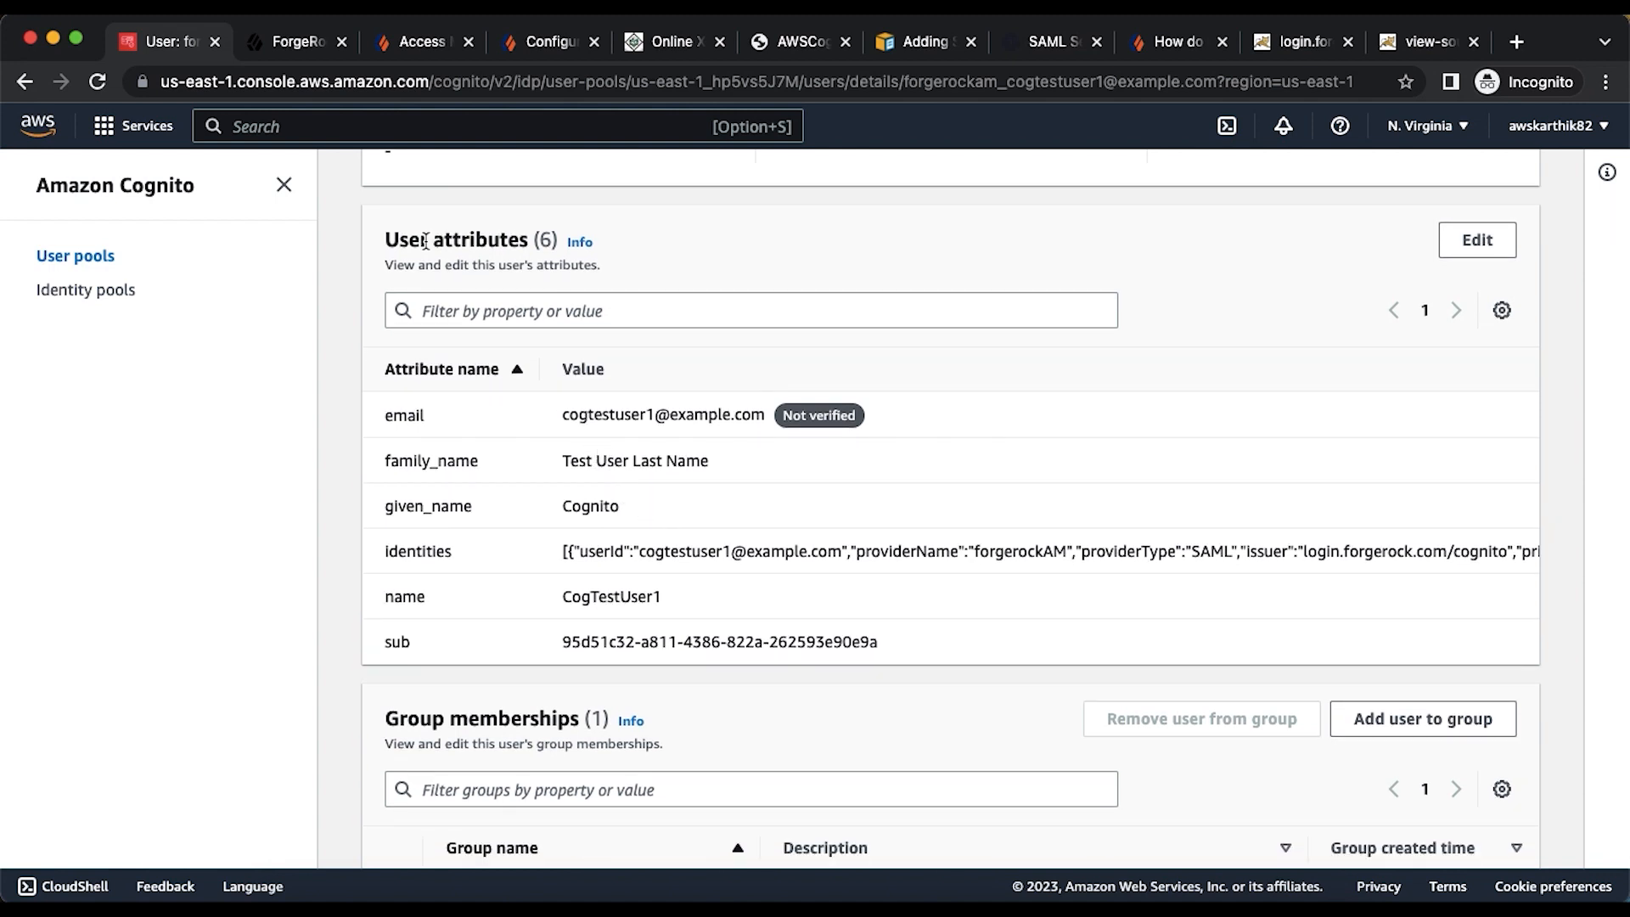
# - Change the test user's Last Name in ForgeRock to 'Test User SN' and save it
pyautogui.click(295, 52)
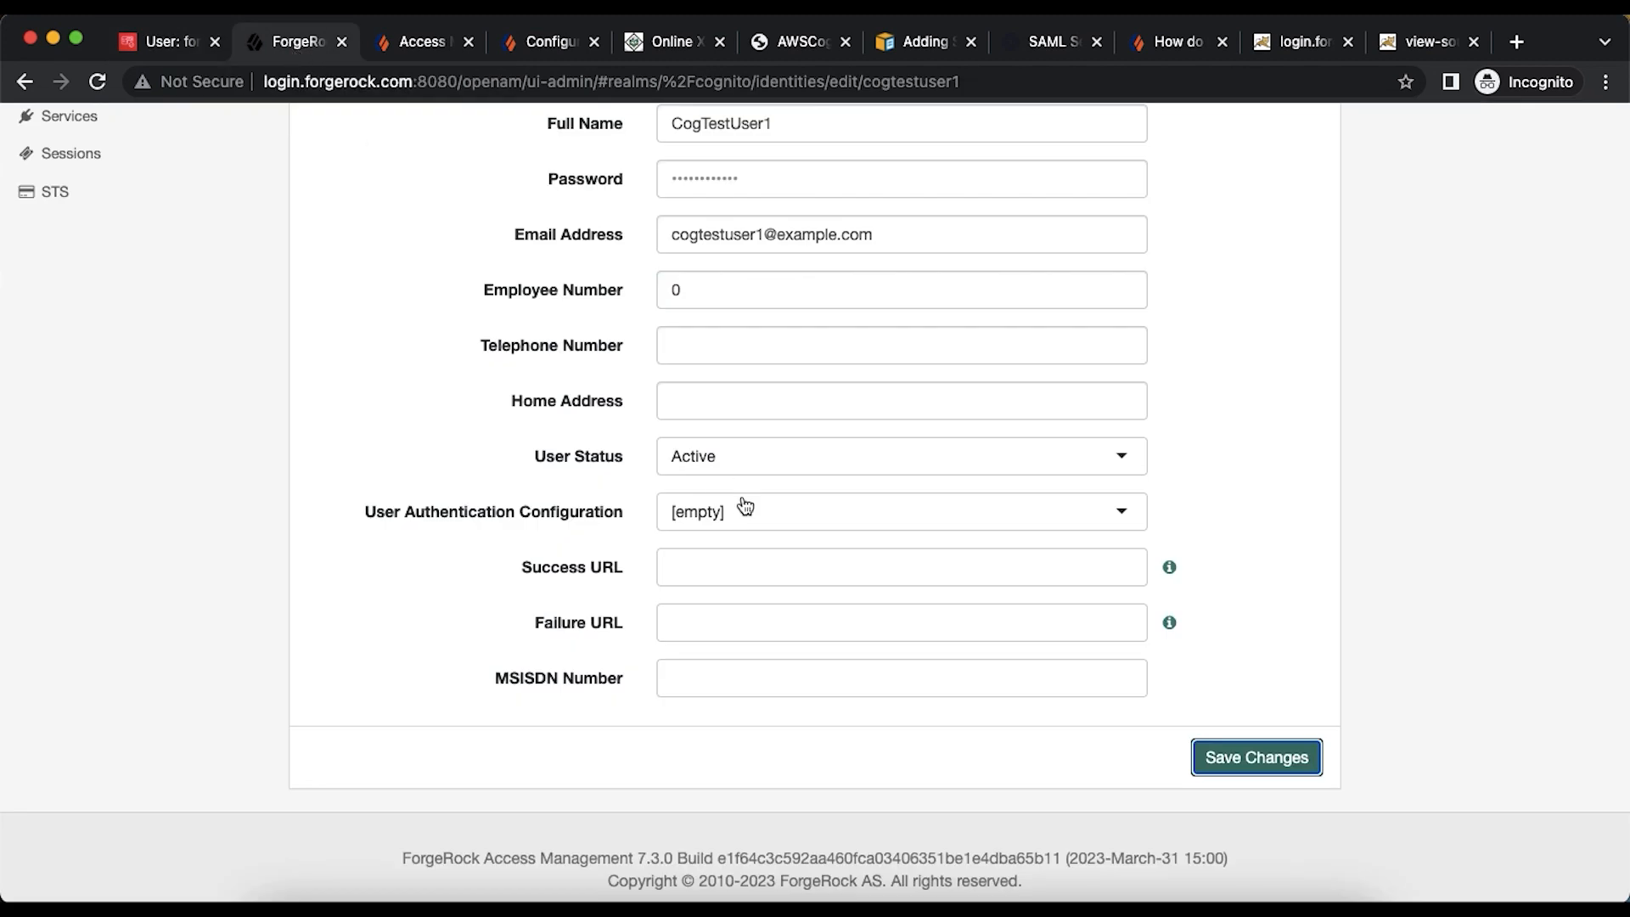
pyautogui.scroll(5, 743, 503)
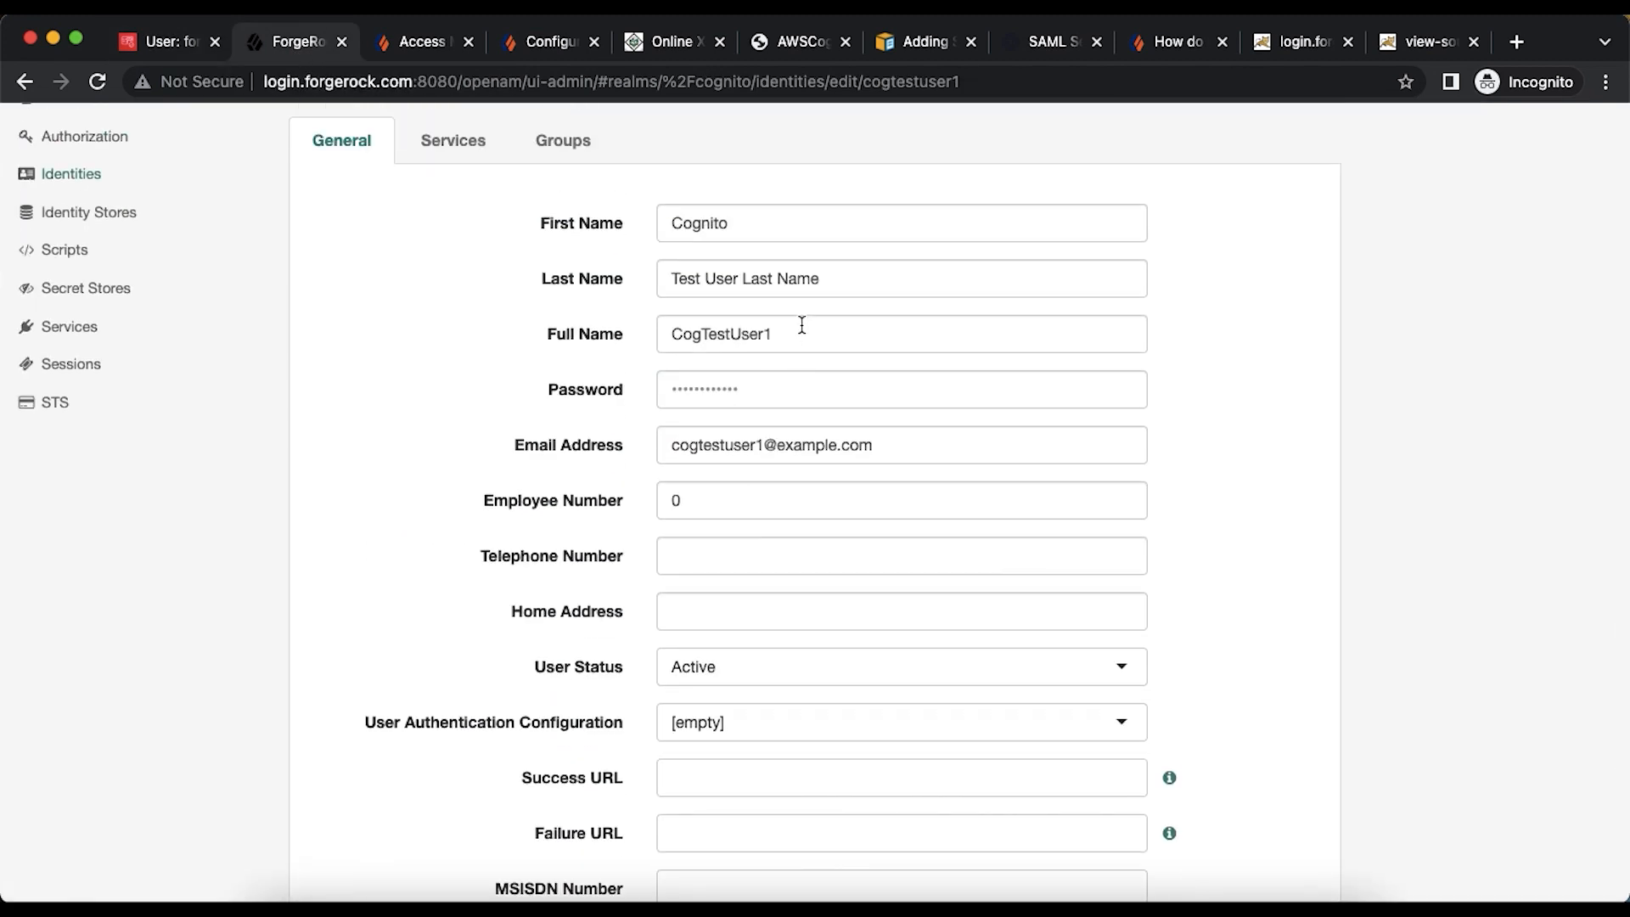
pyautogui.doubleClick(806, 280)
pyautogui.press('BackSpace')
pyautogui.press('BackSpace')
pyautogui.press('BackSpace')
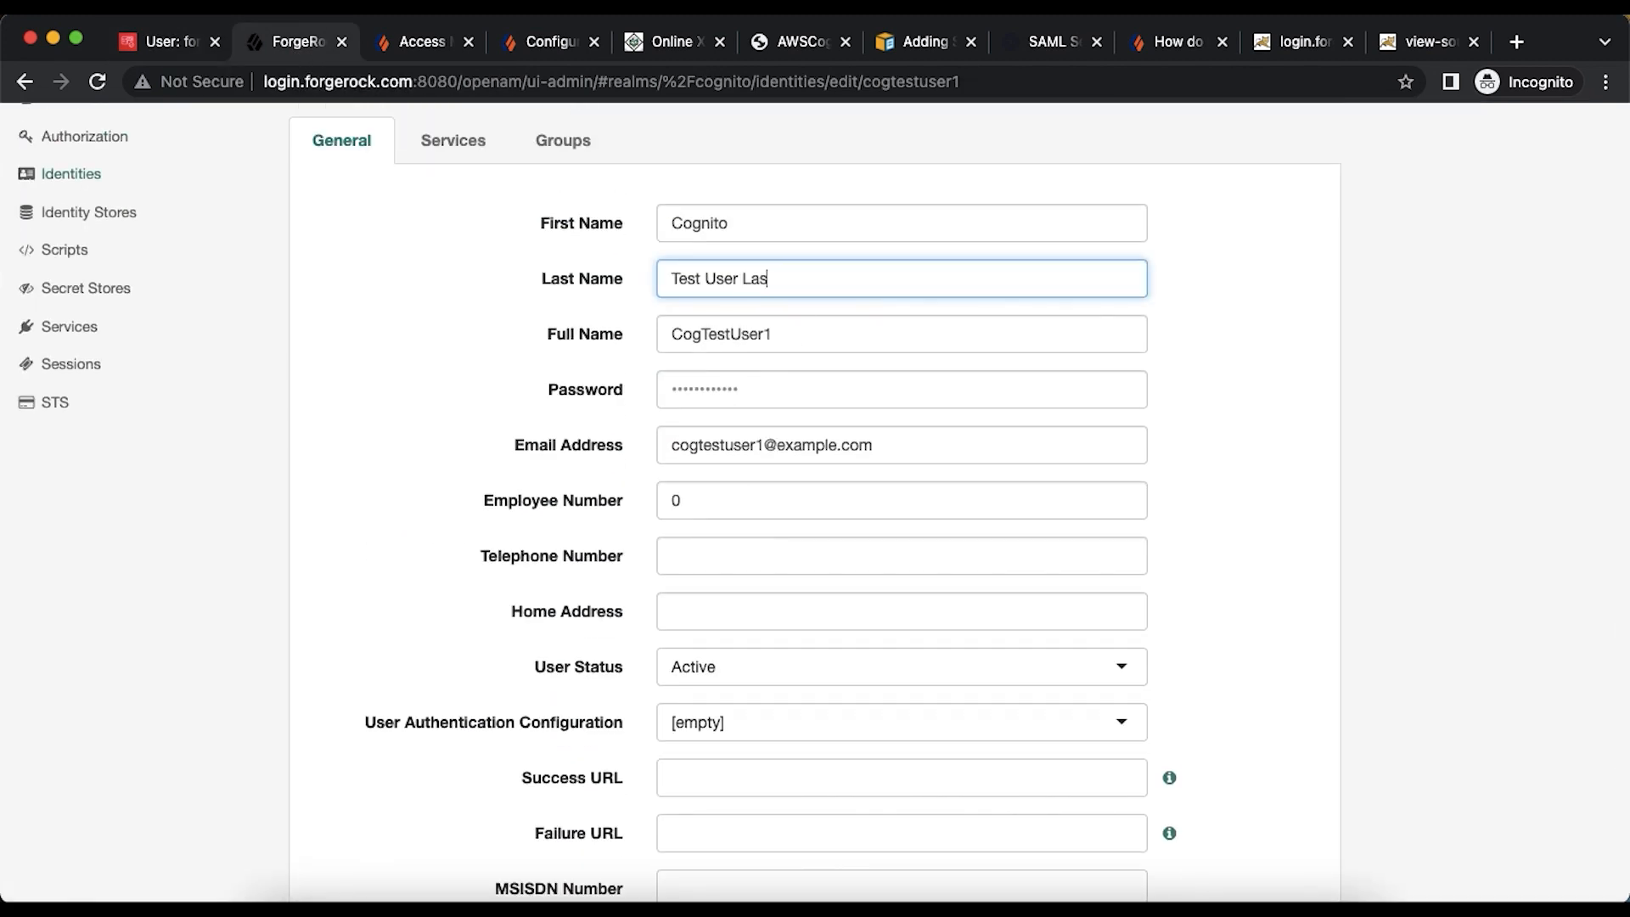
pyautogui.scroll(-5, 1222, 679)
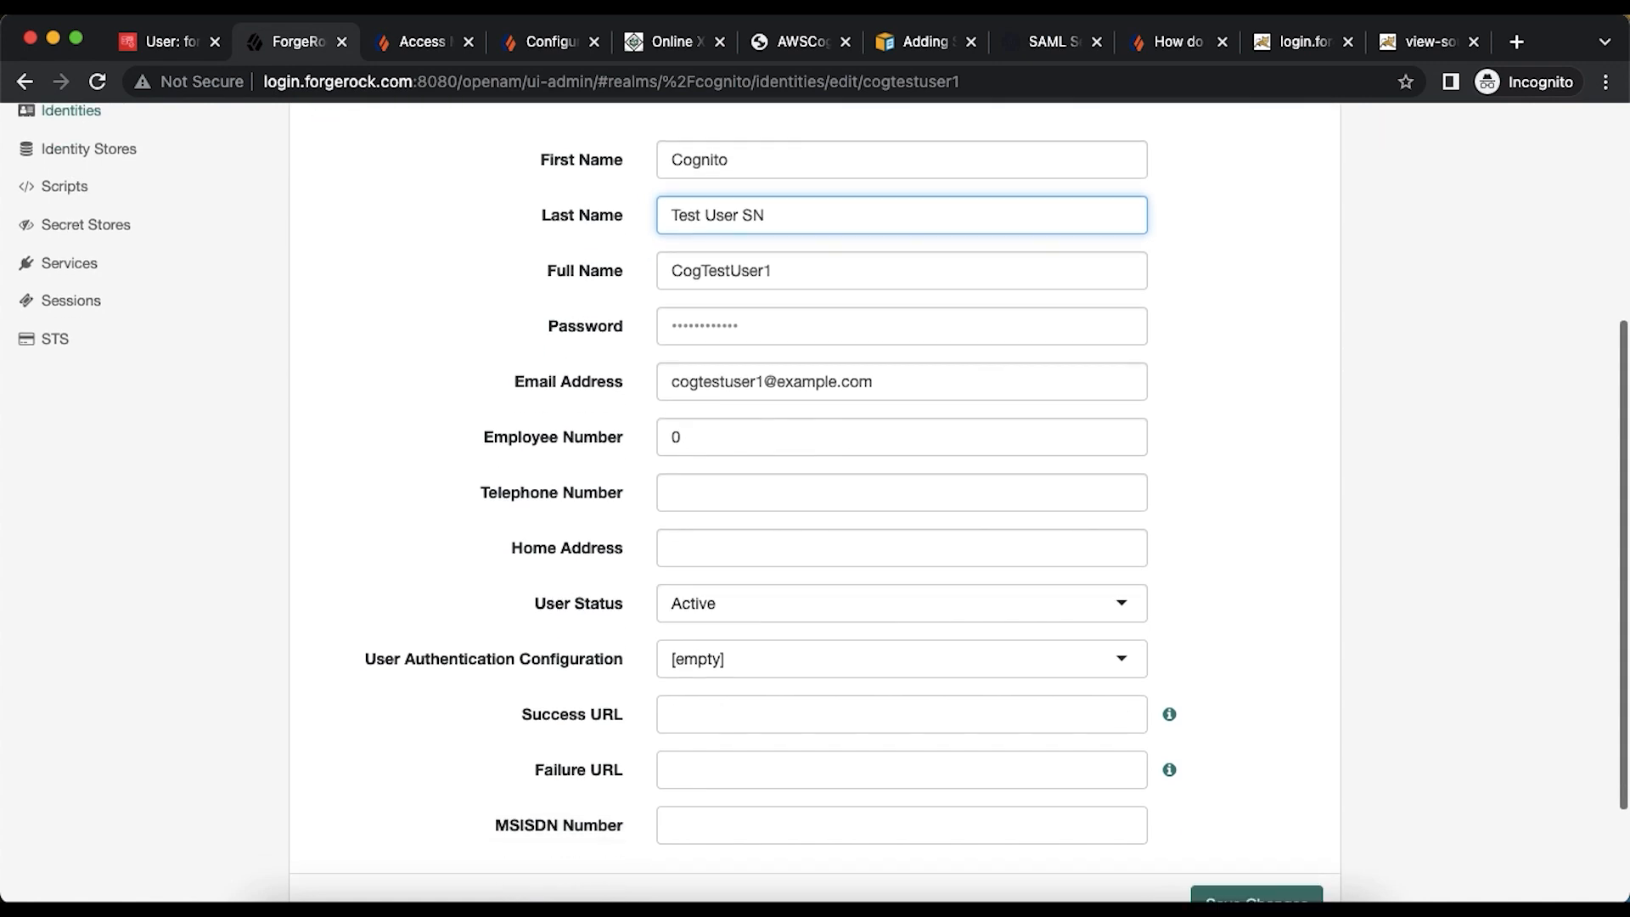
pyautogui.click(1243, 764)
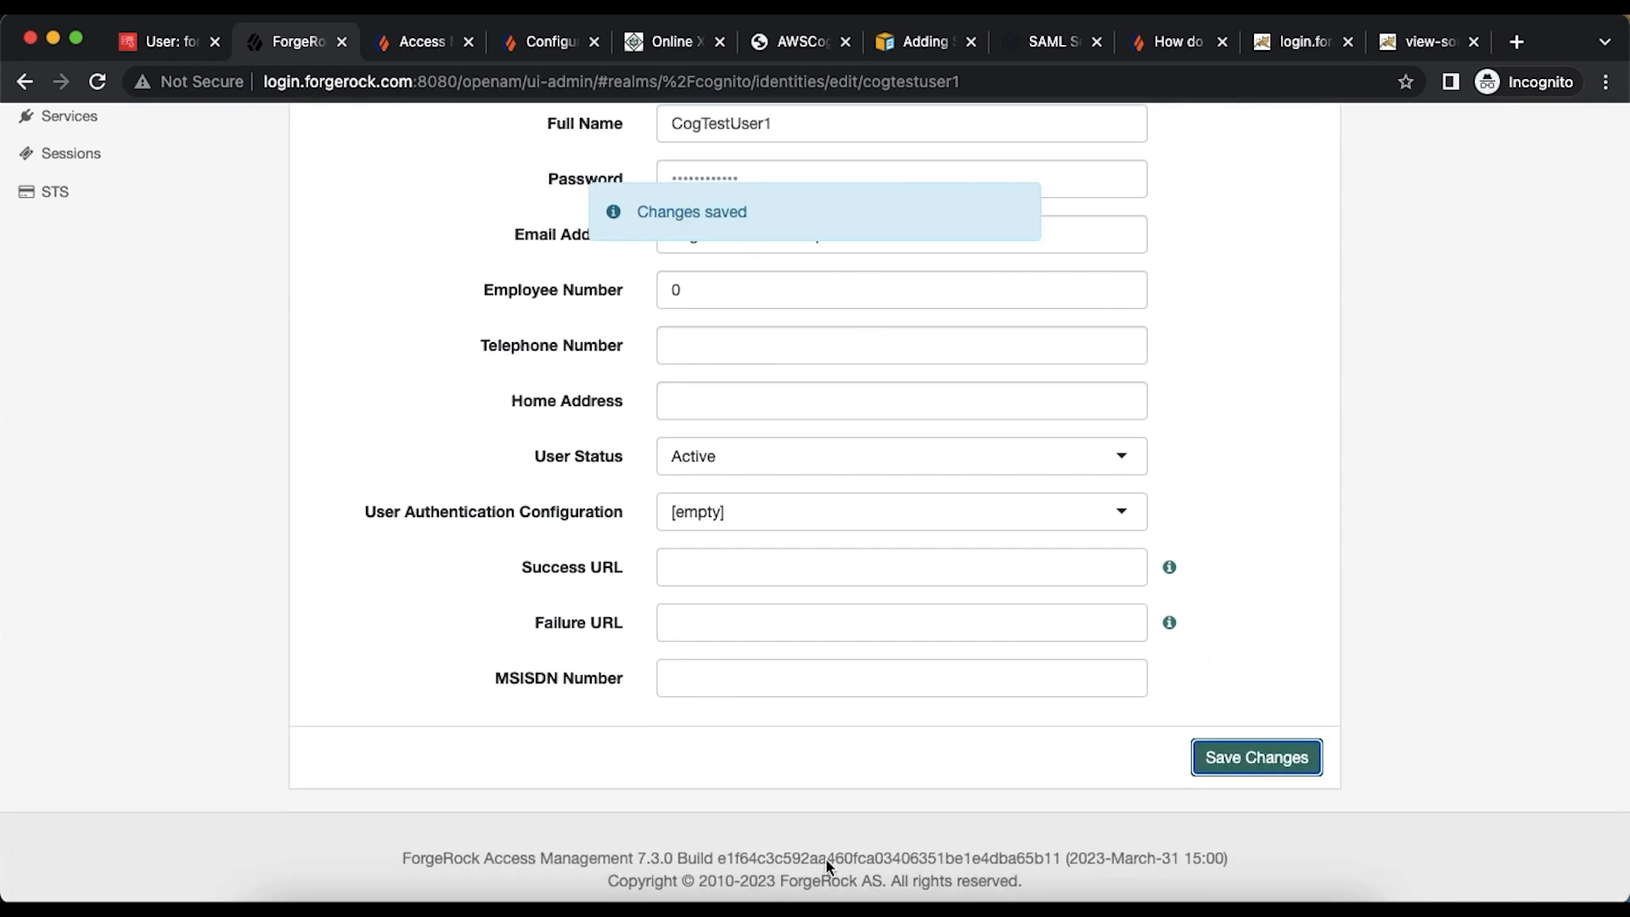
pyautogui.click(896, 893)
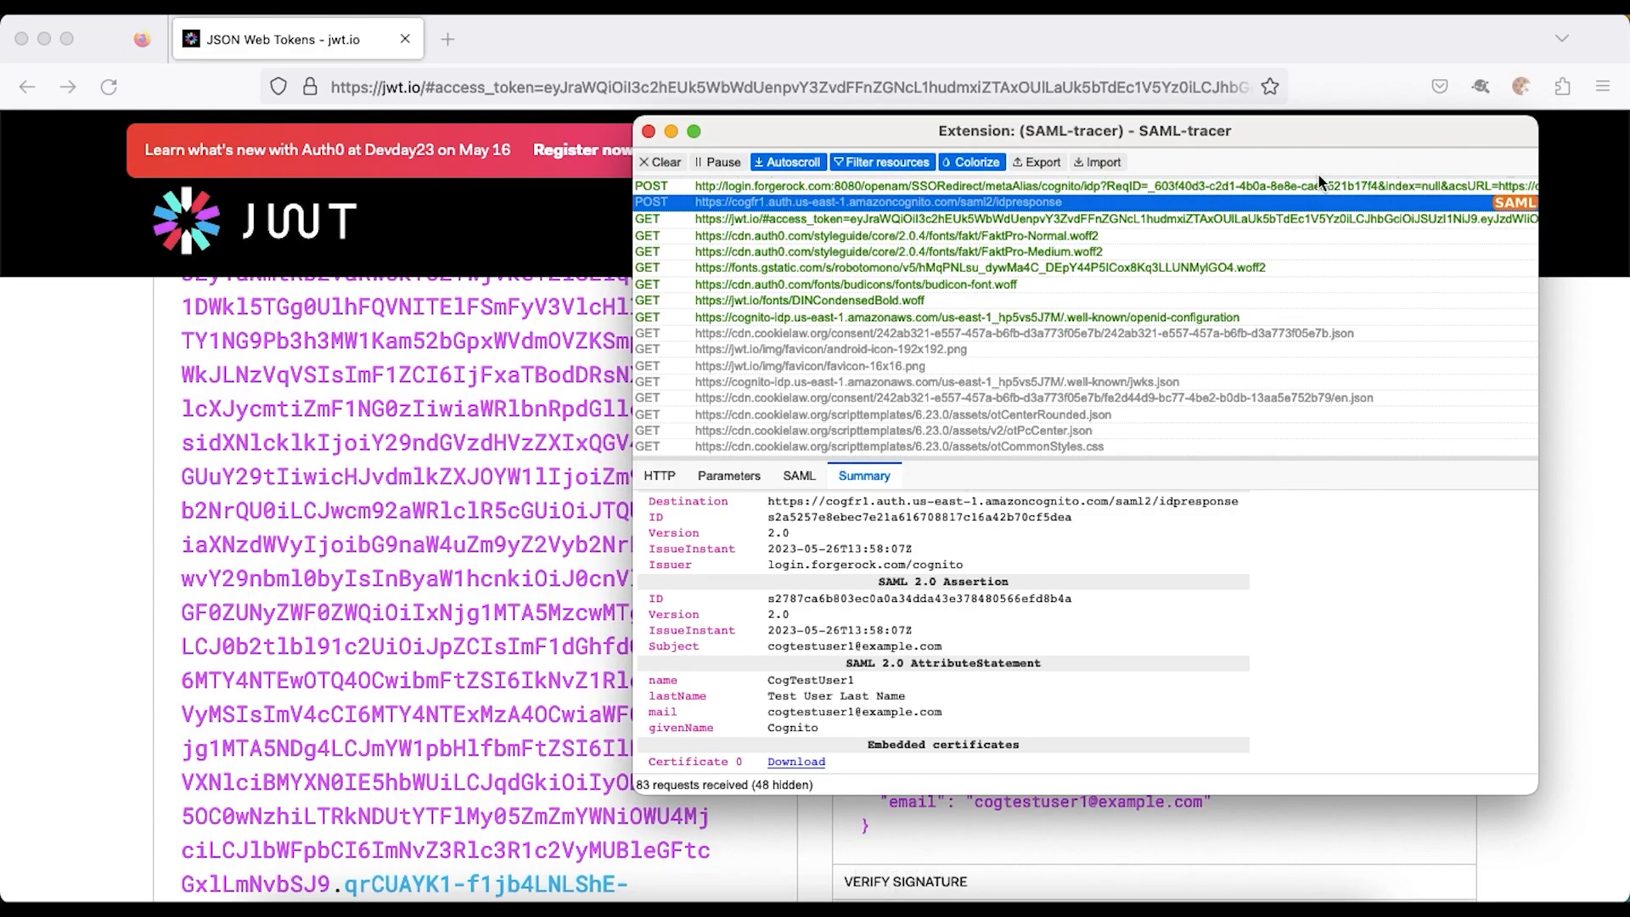
# - Clear the SAML-tracer captures and delete all cookies in the current context
pyautogui.click(661, 162)
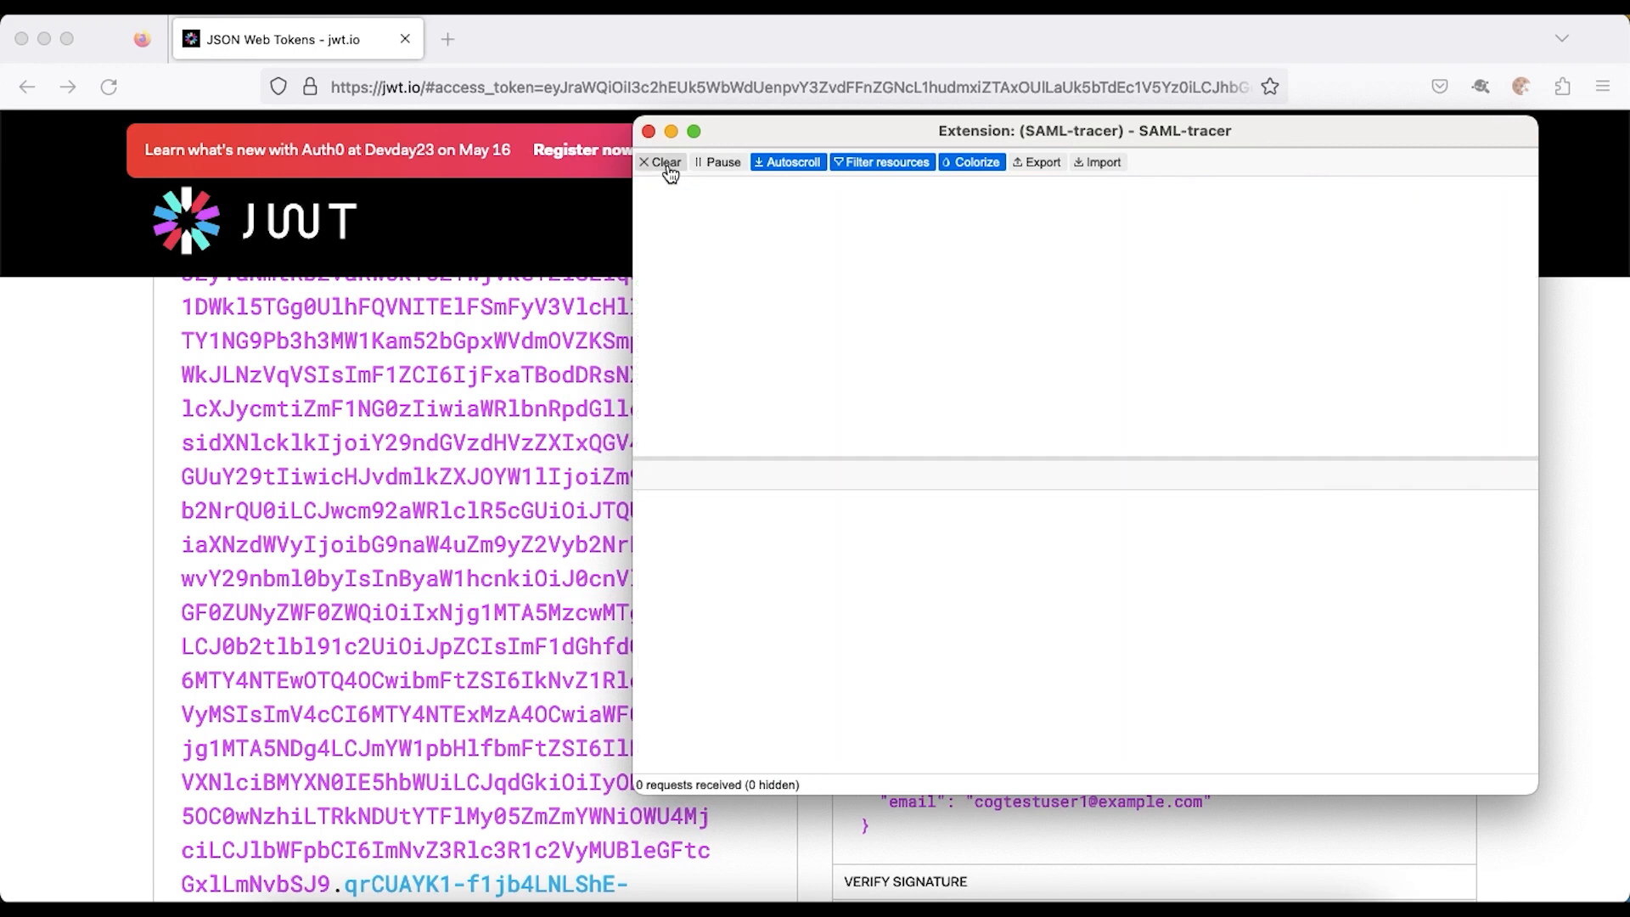
pyautogui.click(1520, 87)
pyautogui.click(1356, 207)
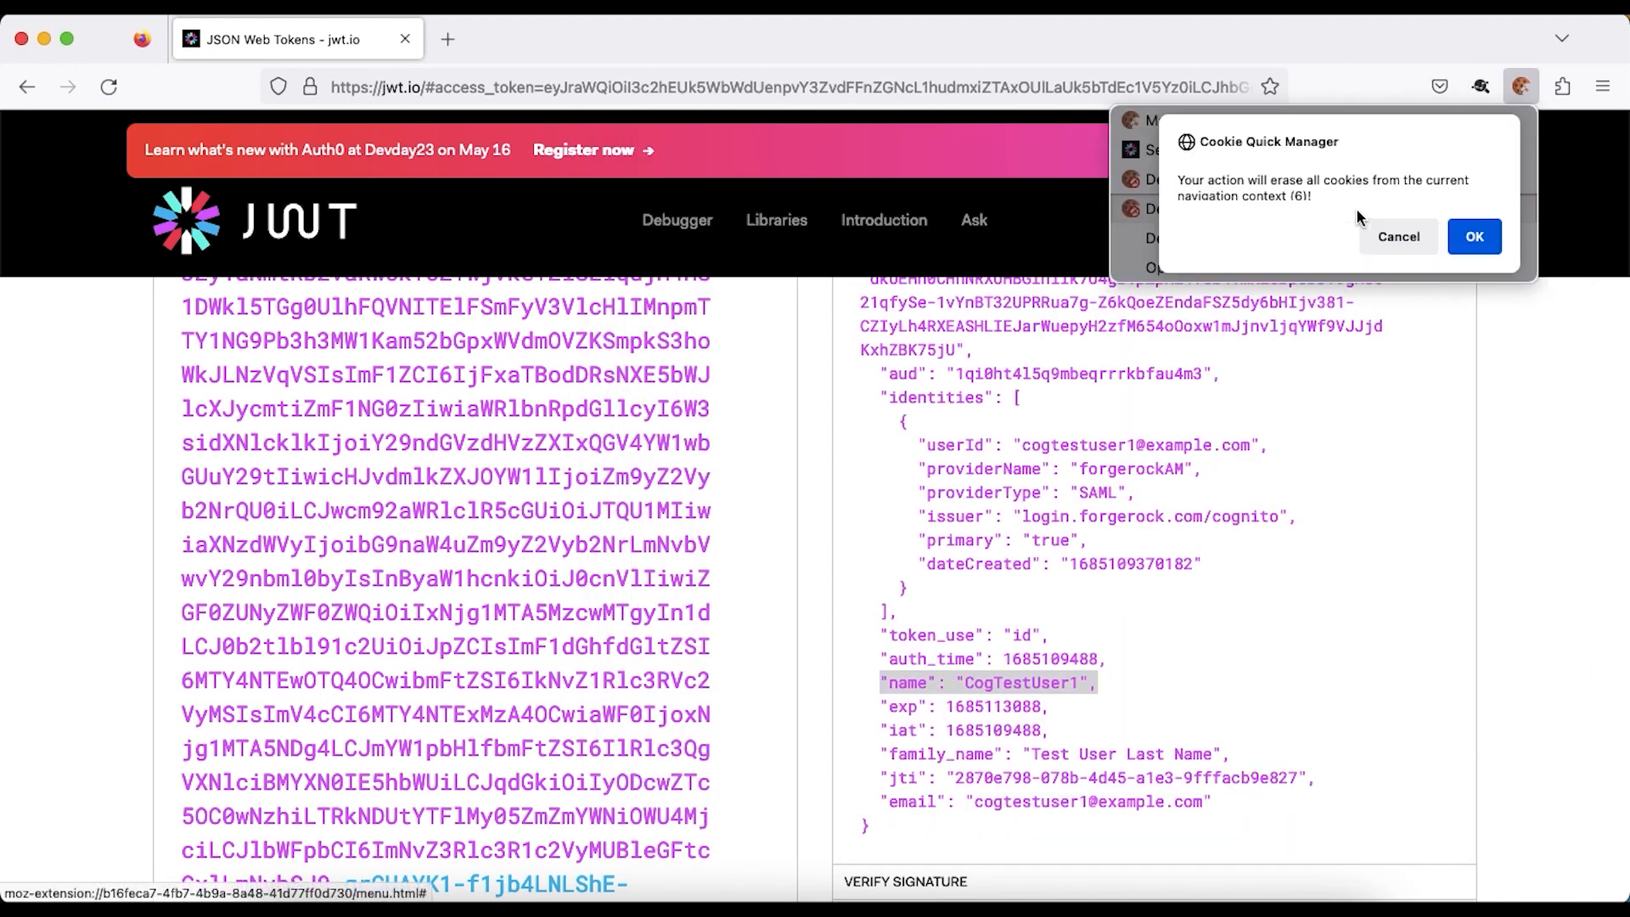
pyautogui.click(1479, 241)
# - Load the Cognito hosted sign-in URL and sign in through the forgerockAM provider
pyautogui.click(996, 95)
pyautogui.write('https://cogfr1.auth.us-east-1.amazoncognito.com/login?client_id=1qi0ht4l5q9mbeqrrrkbfau4m3&response_type=token&scope=email+openid+profile&redirect_uri=https%3A%2F%2Fjwt.io')
pyautogui.press('Return')
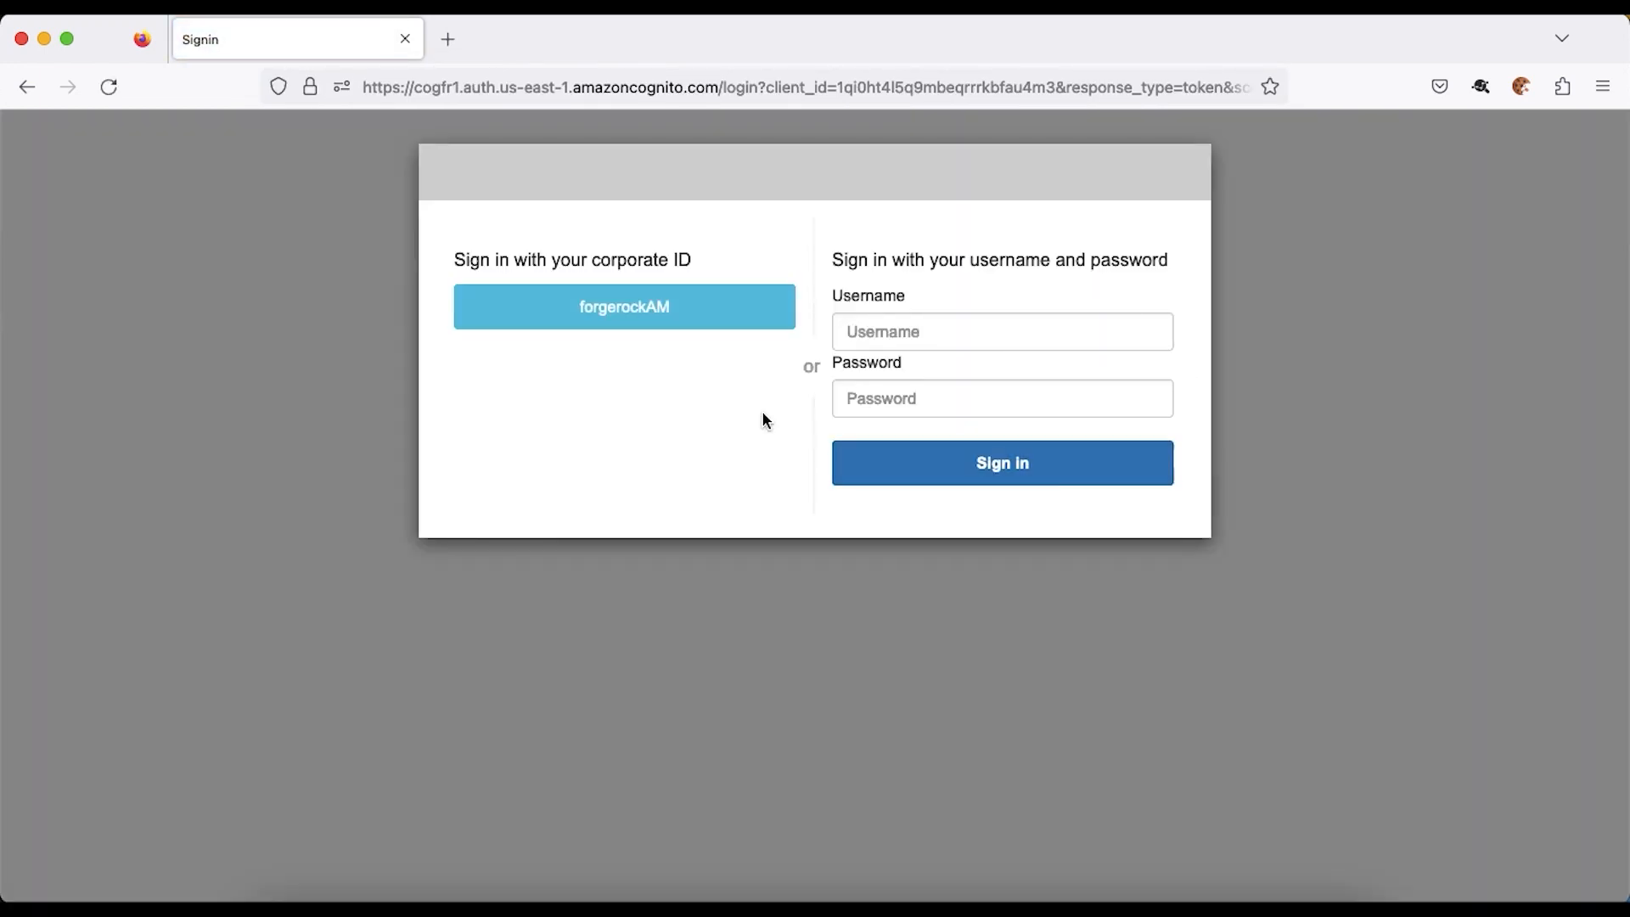
pyautogui.click(683, 307)
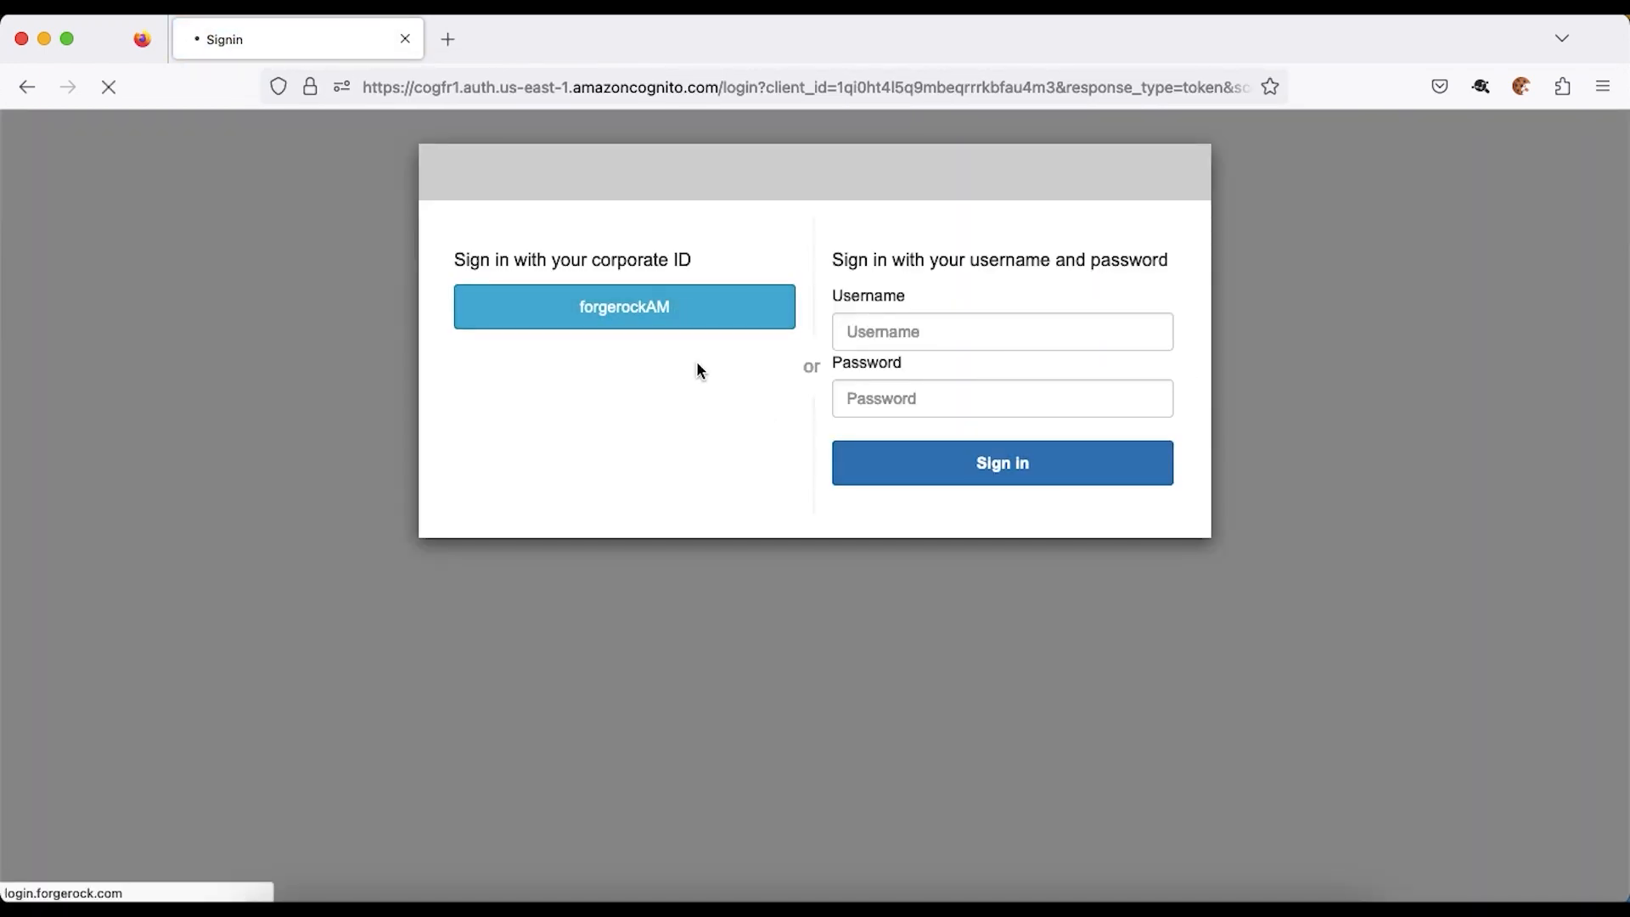